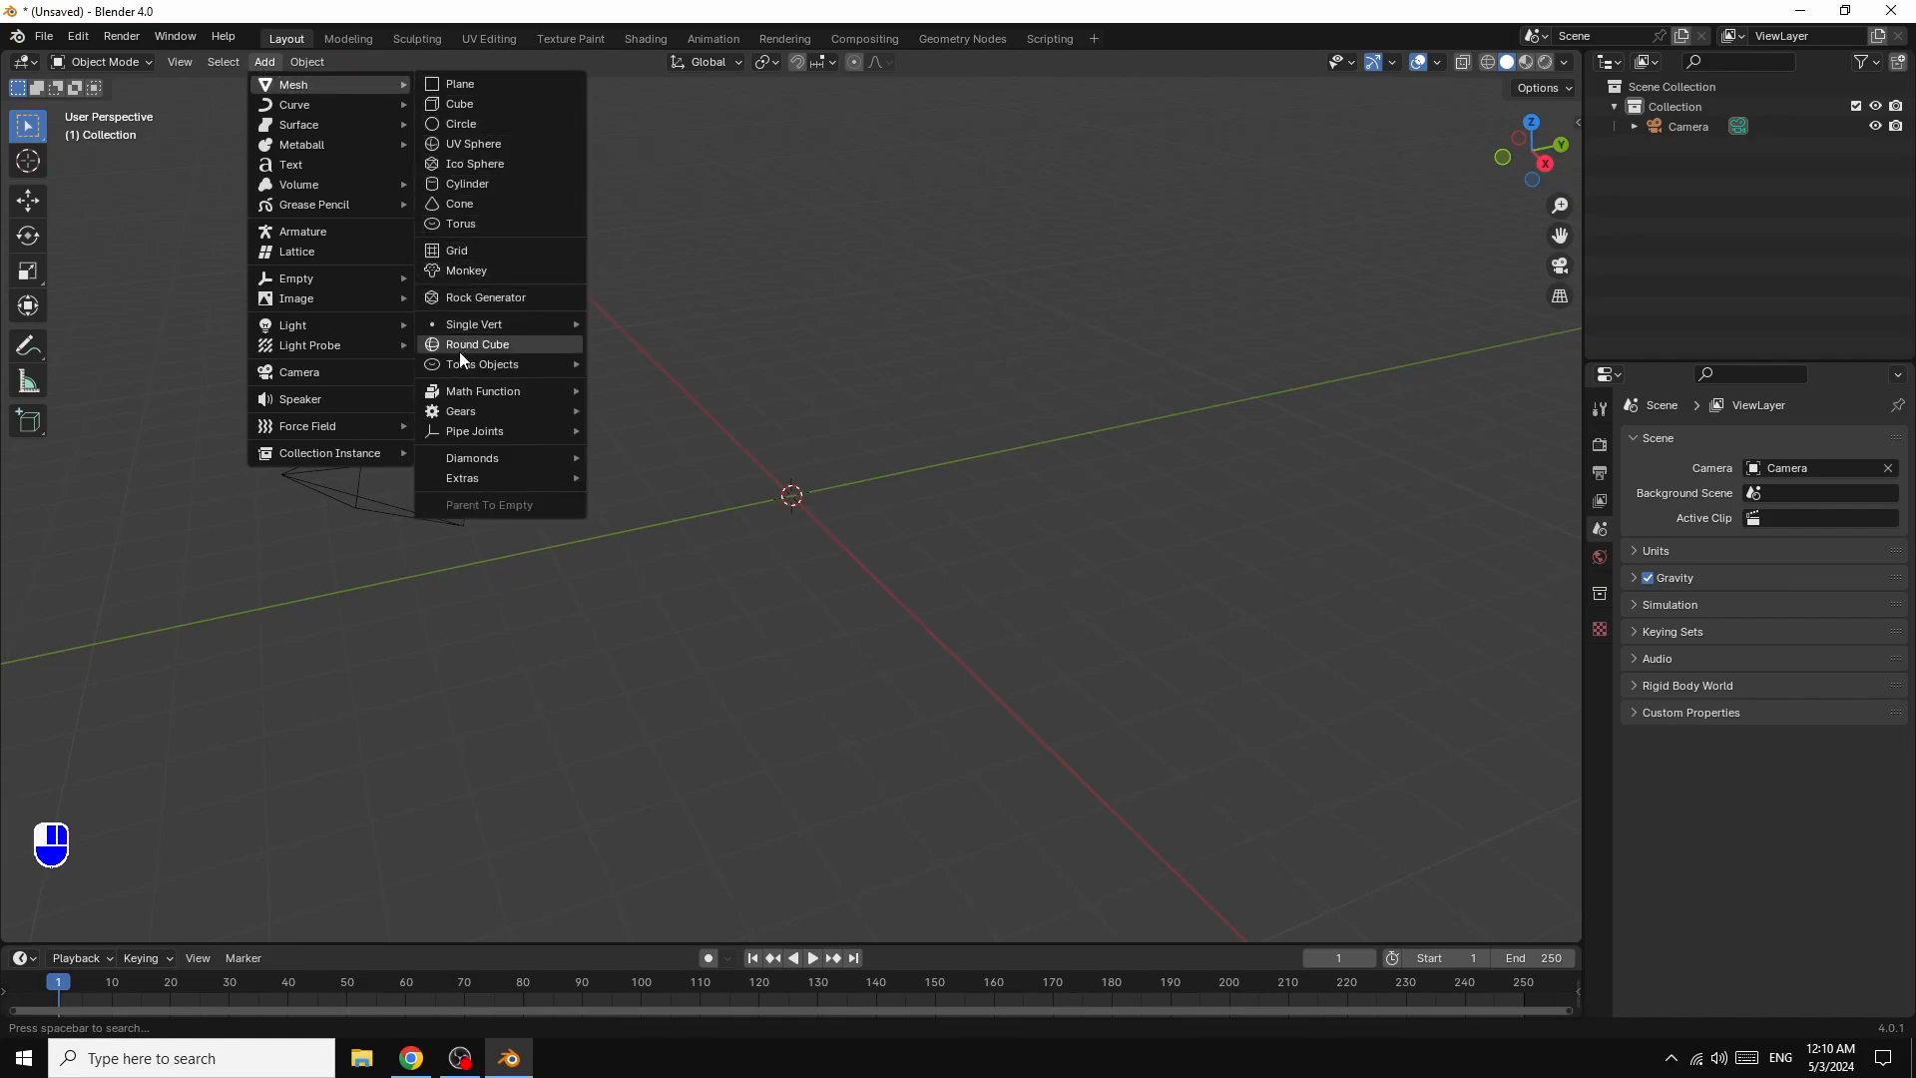
- Add a Torus Knot mesh at the world origin with Knot Type 3 and keep it selected
mouse_move(463, 368)
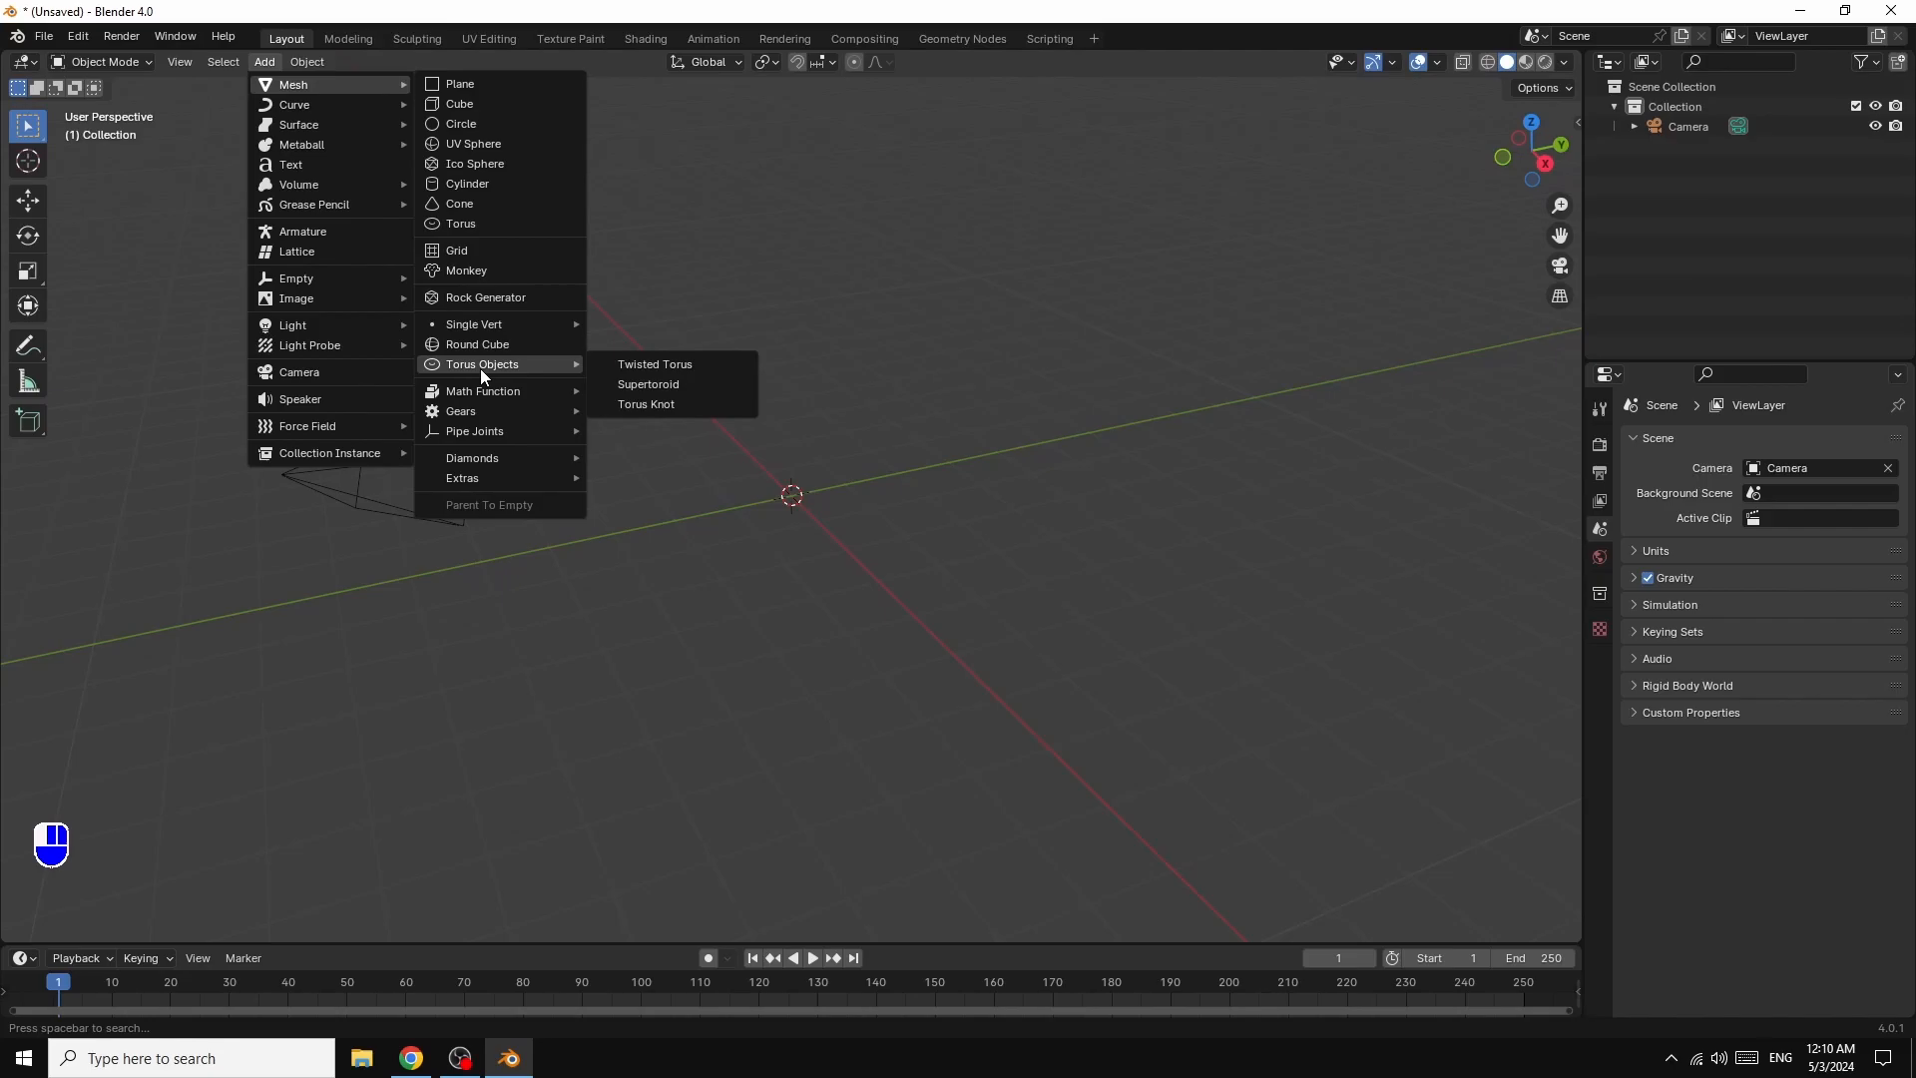
left_click(644, 405)
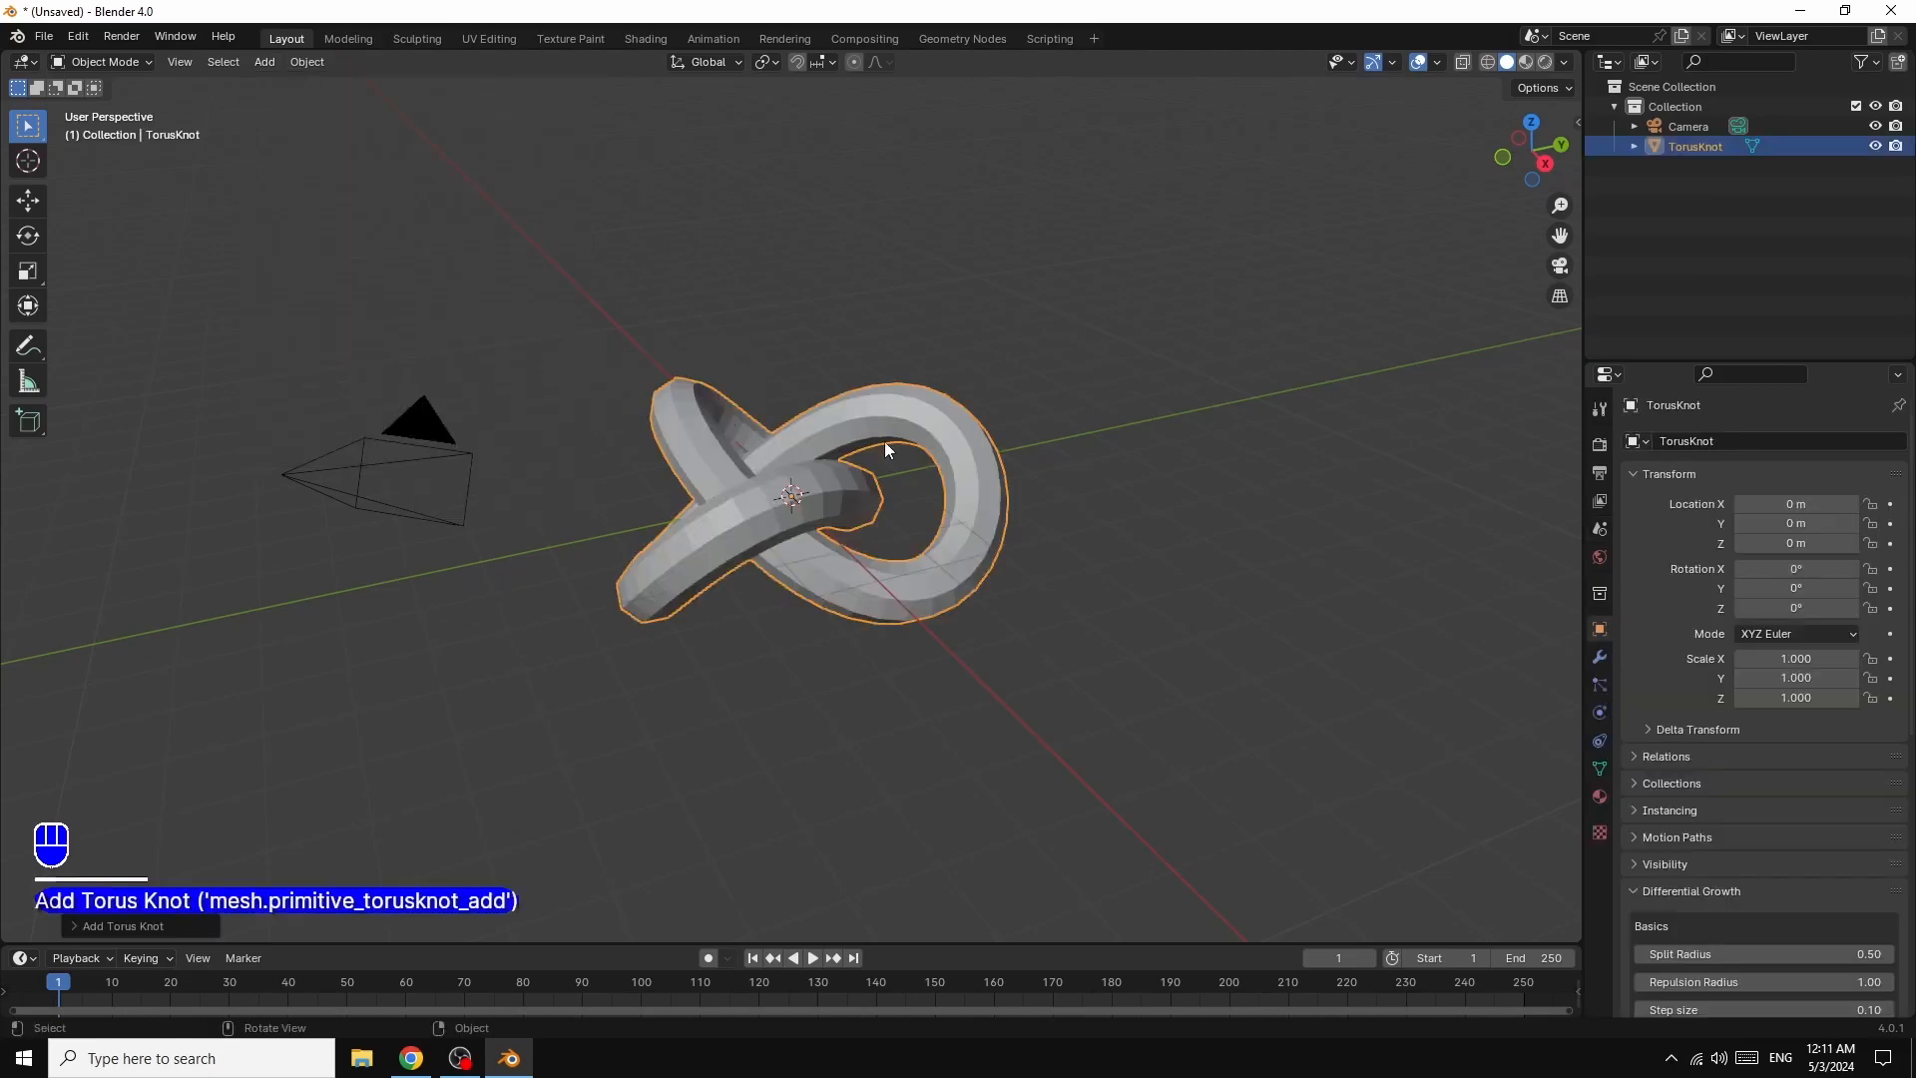
left_click(125, 926)
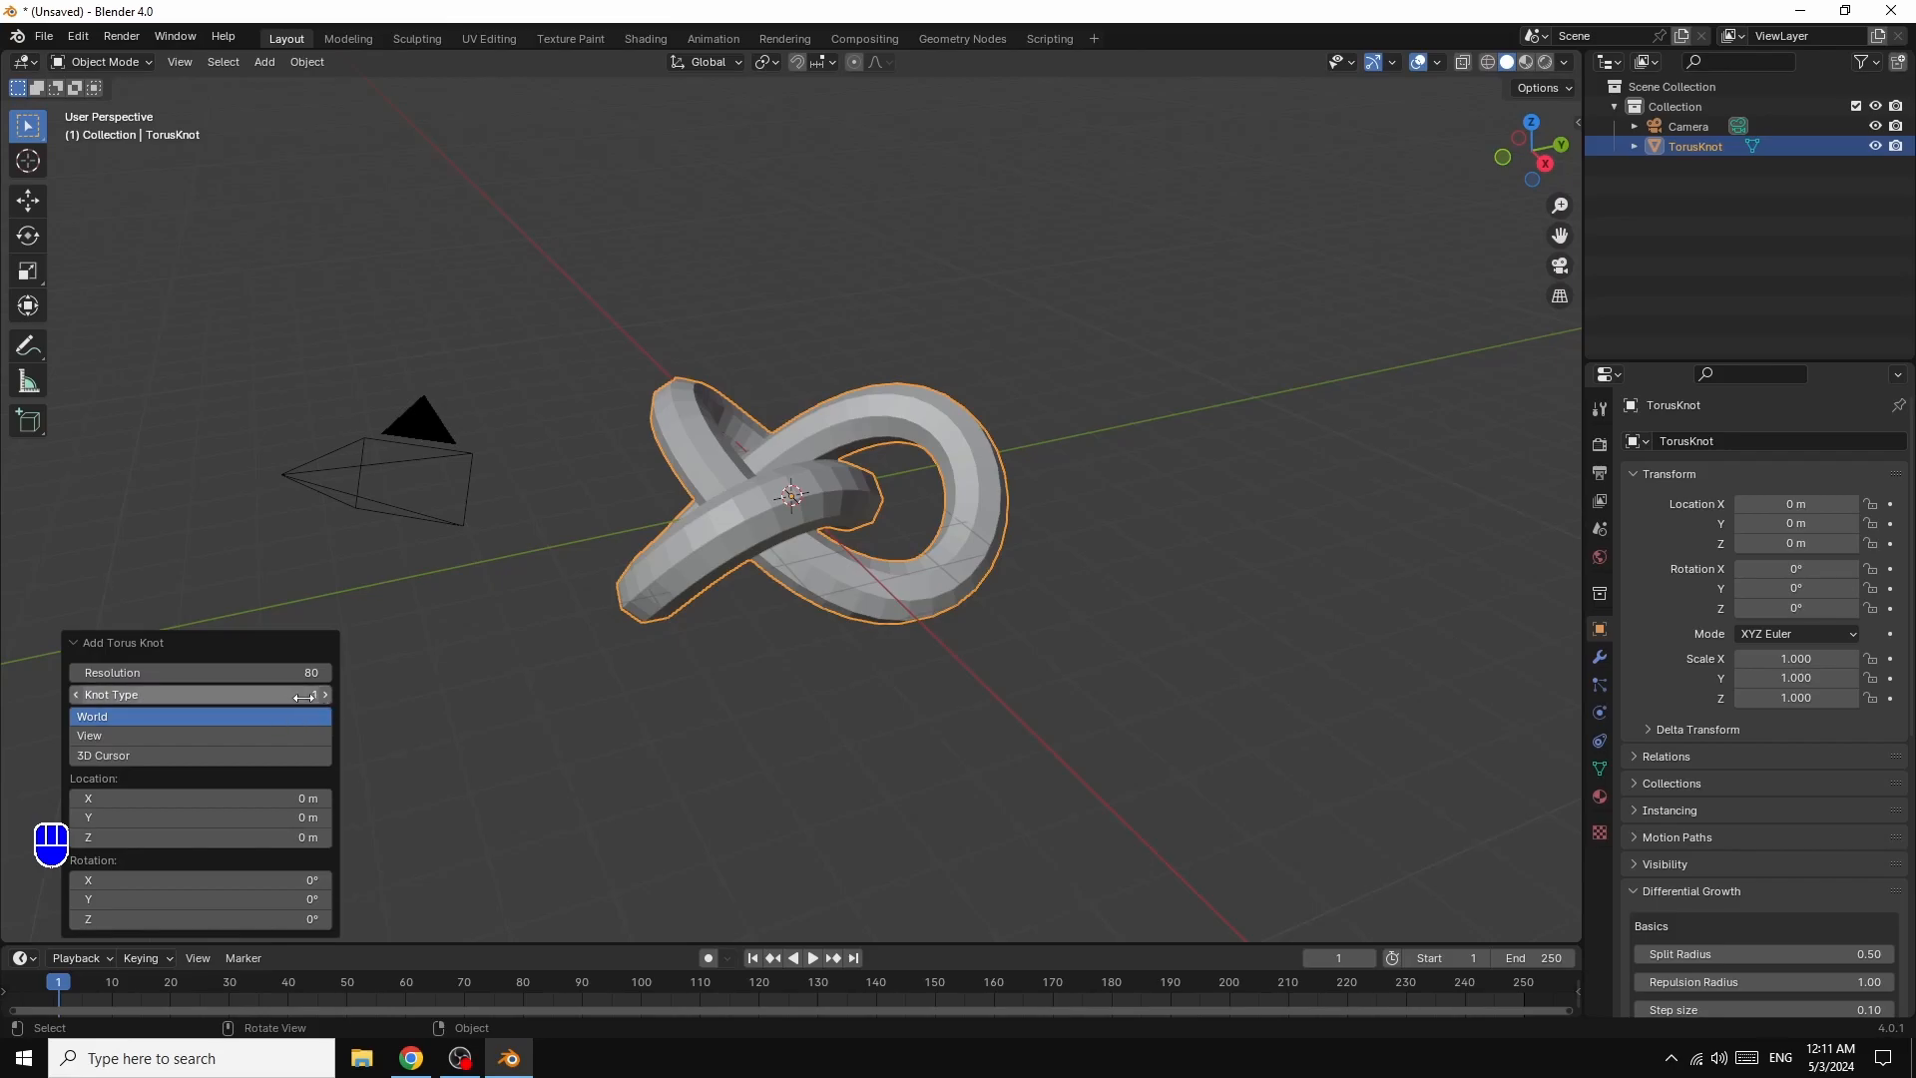
left_click_drag(297, 695, 411, 703)
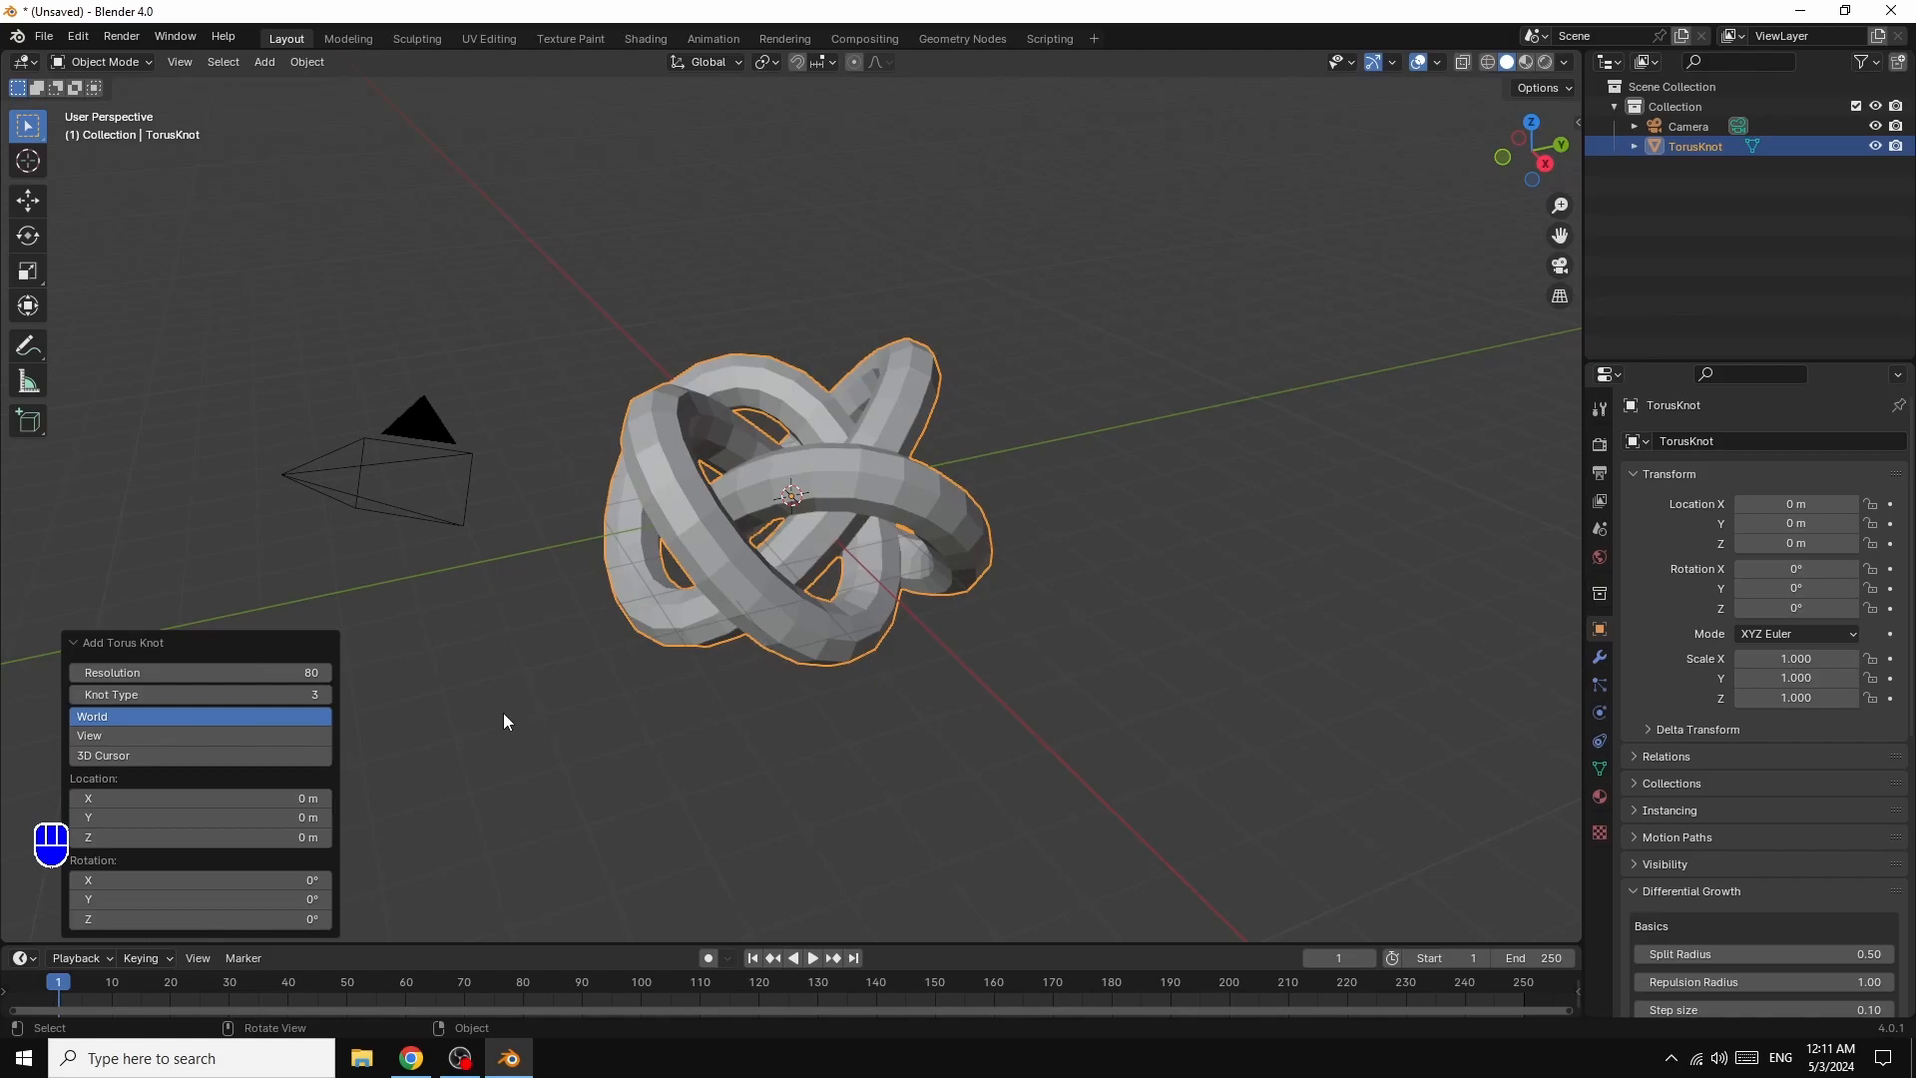
left_click(679, 481)
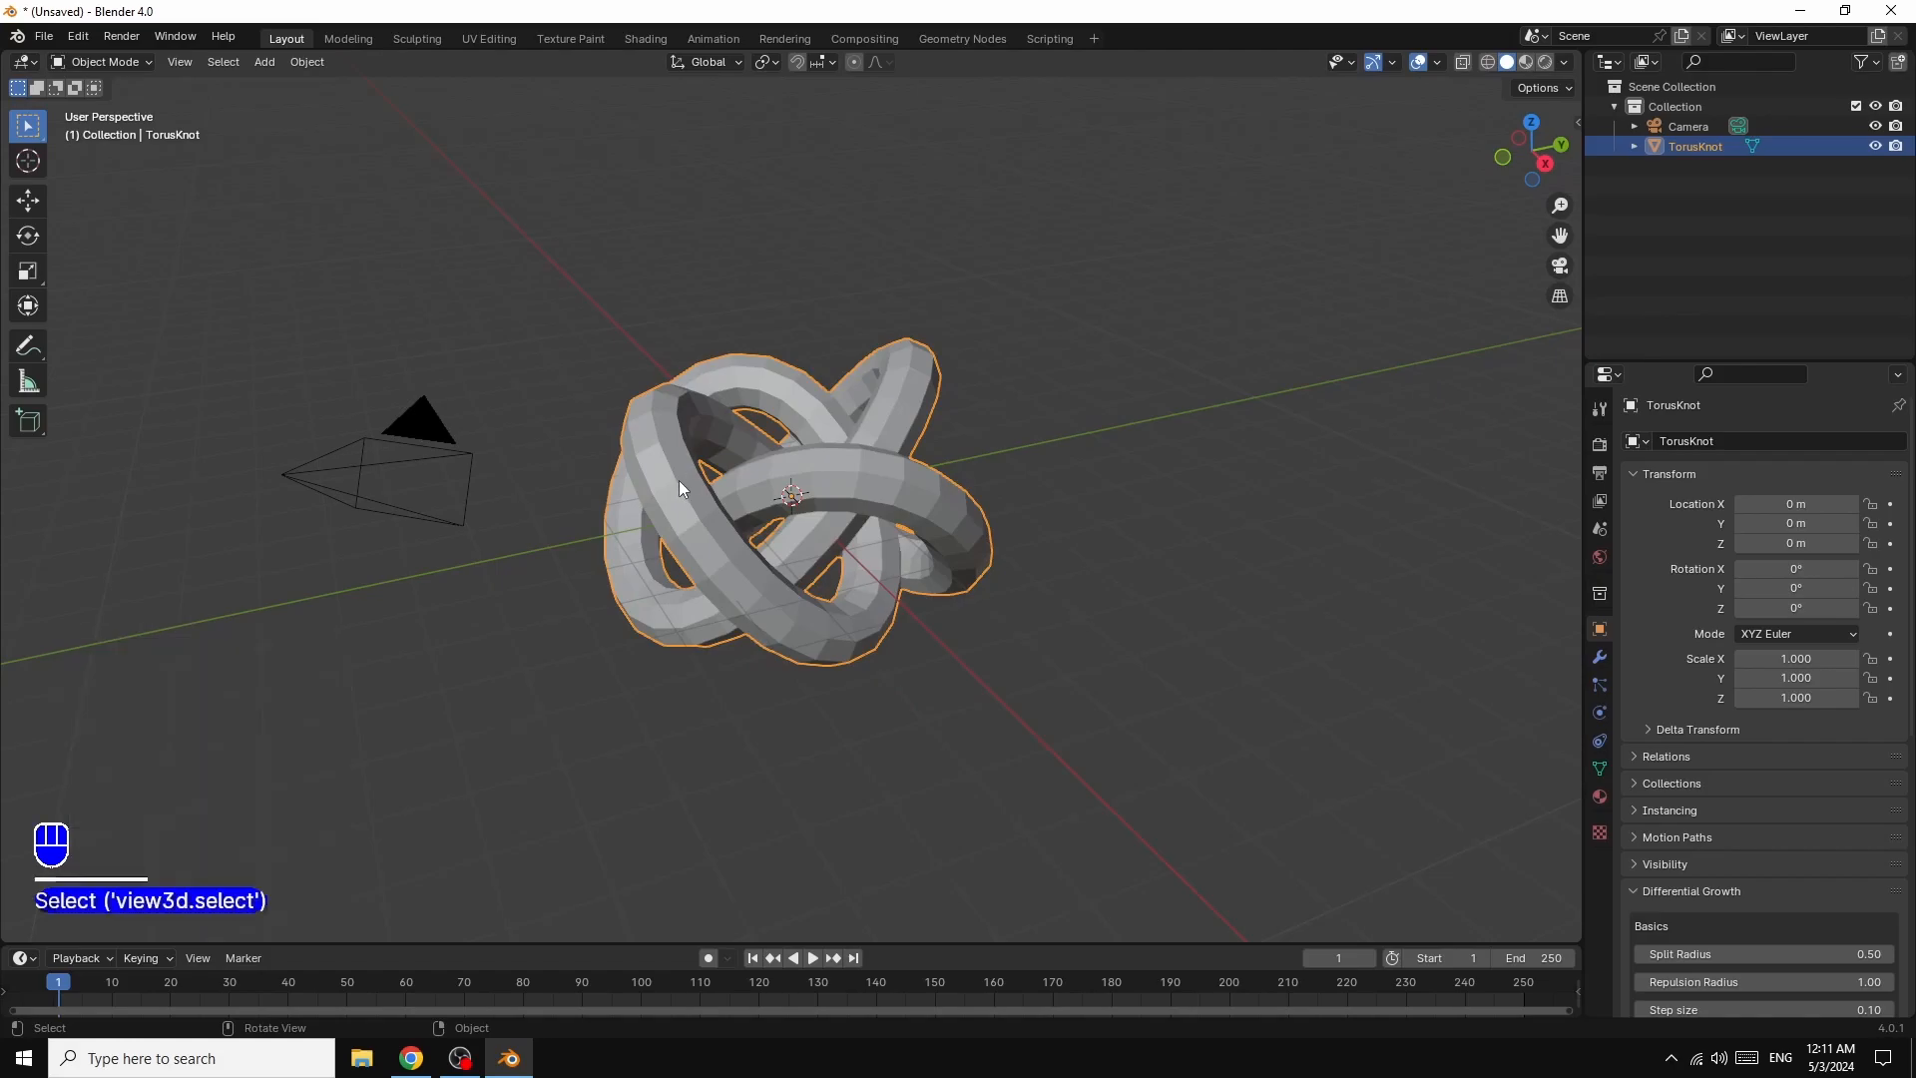
- Switch to the Geometry Nodes workspace and merge the spreadsheet area into the 3D viewport
left_click(956, 38)
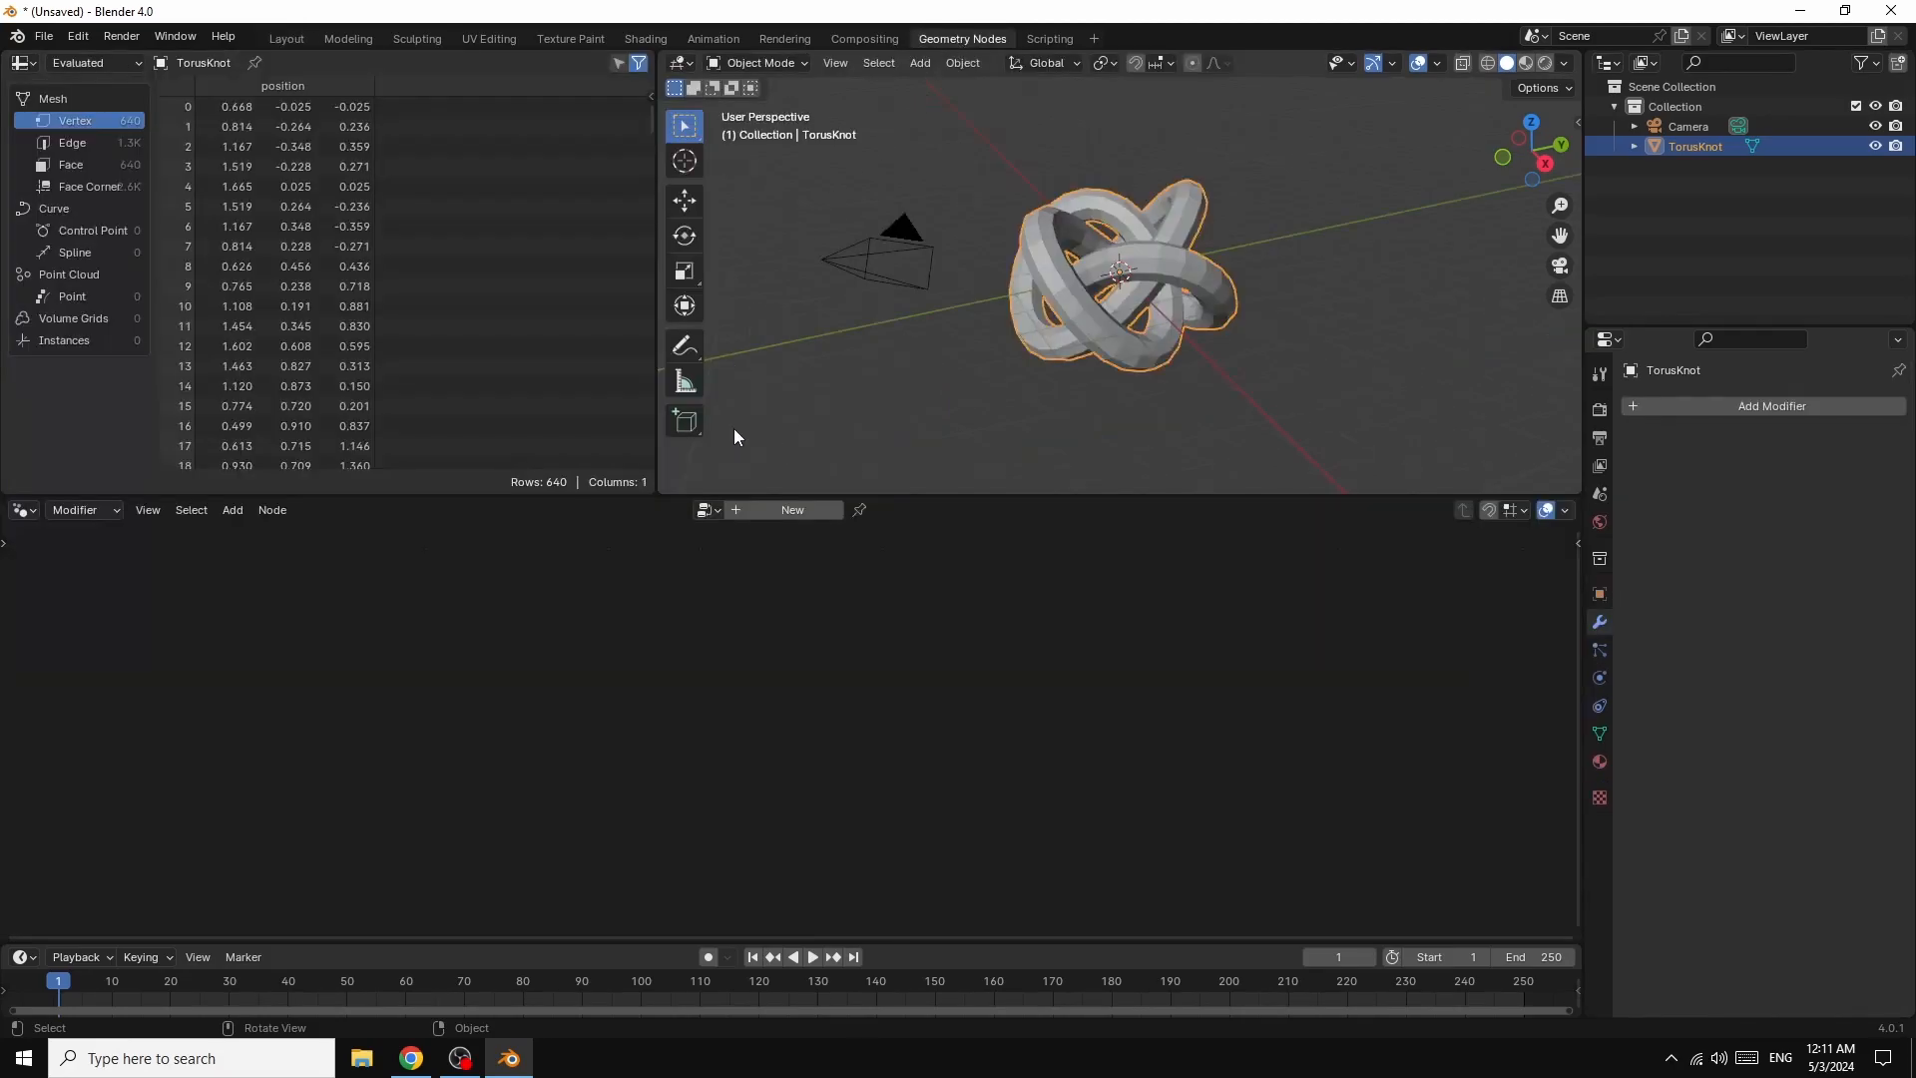
right_click(659, 345)
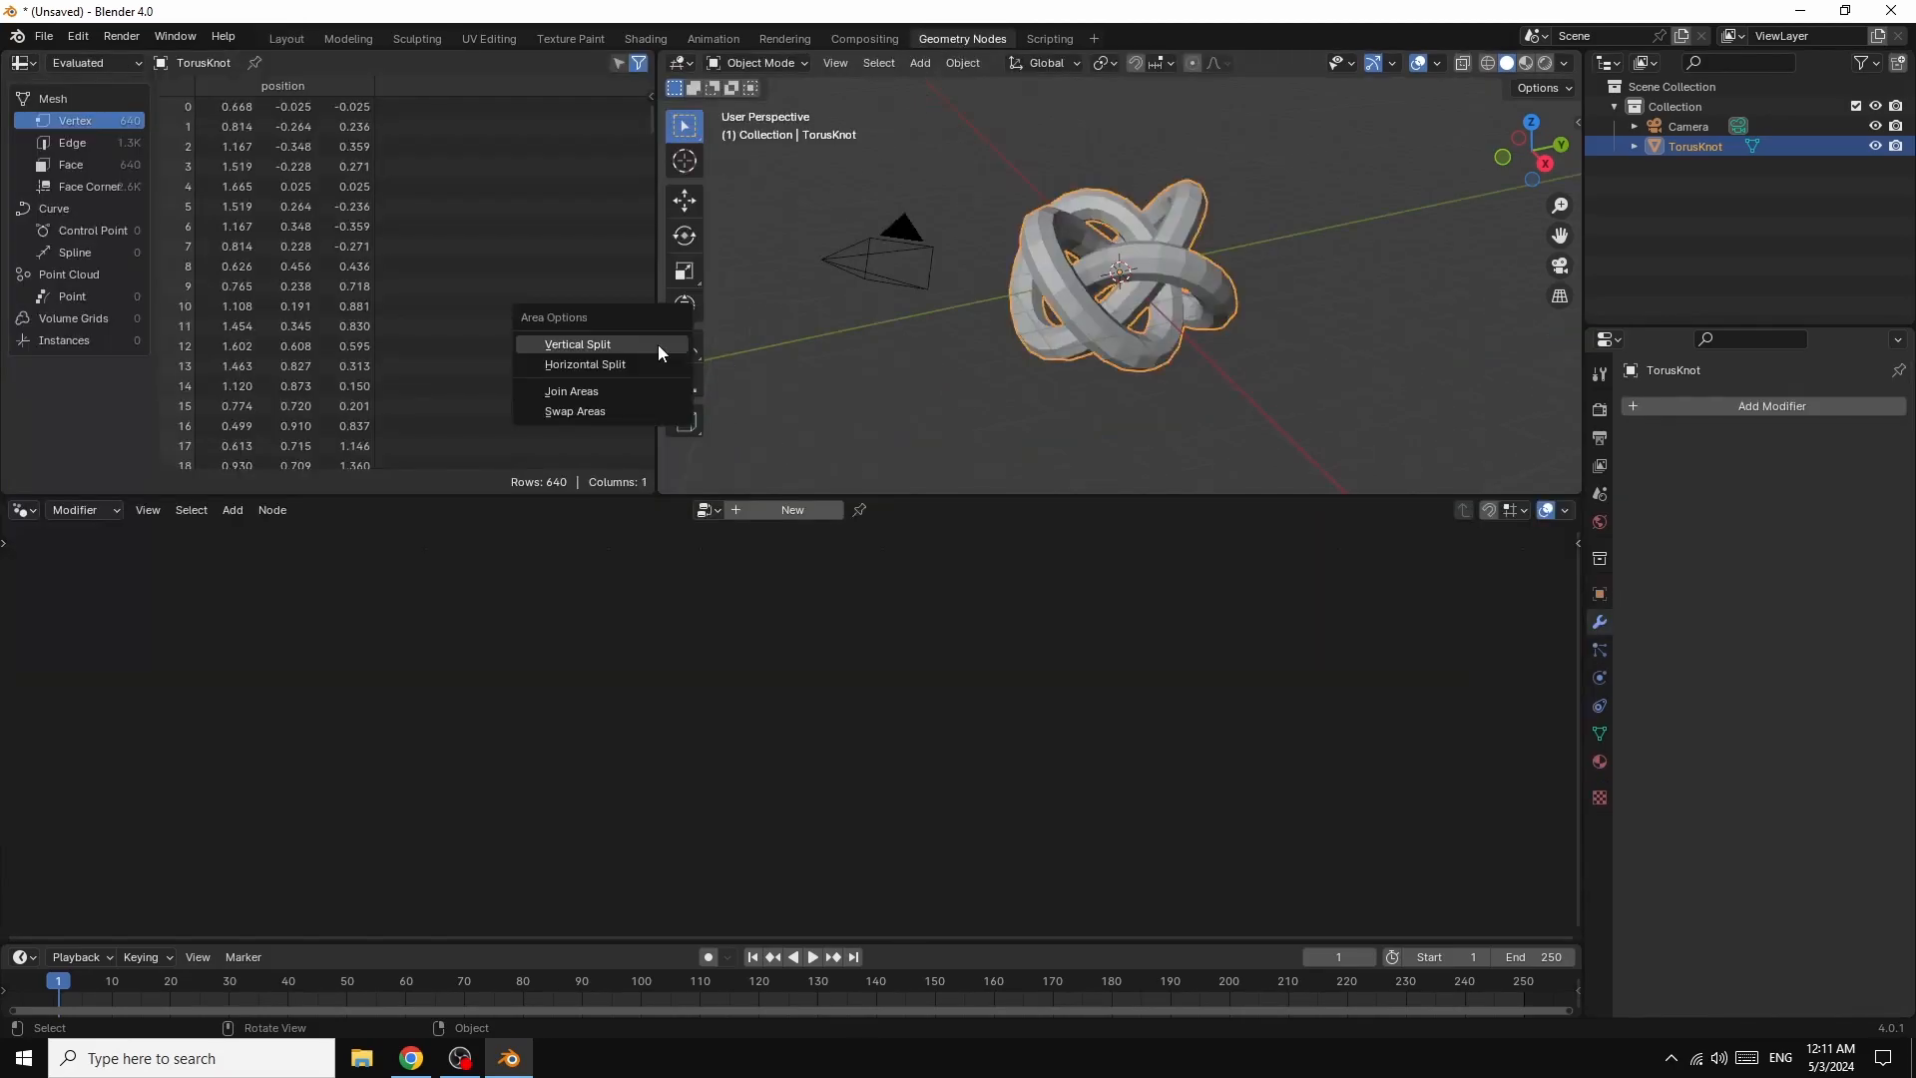
left_click(576, 391)
left_click(477, 305)
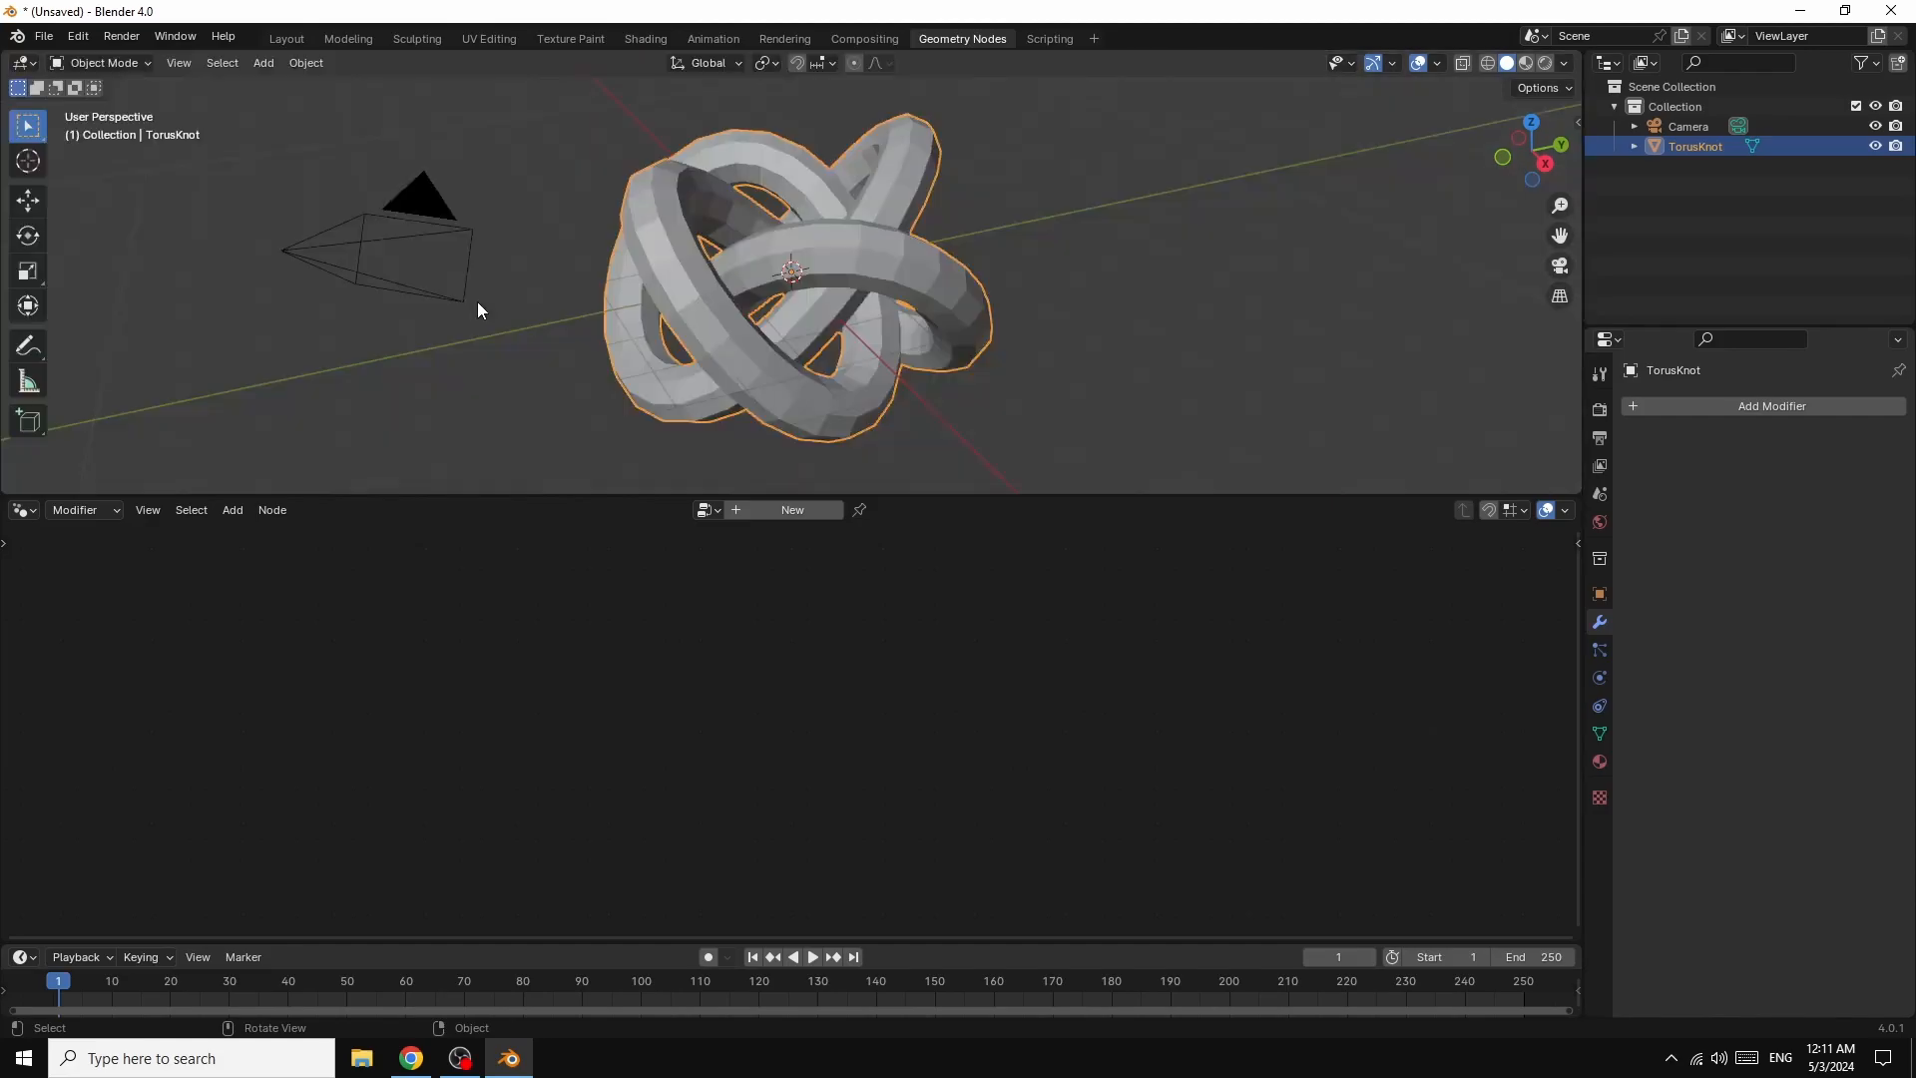
- Create a new geometry node tree for the torus knot and move its Group Input and Group Output nodes far apart
left_click(783, 511)
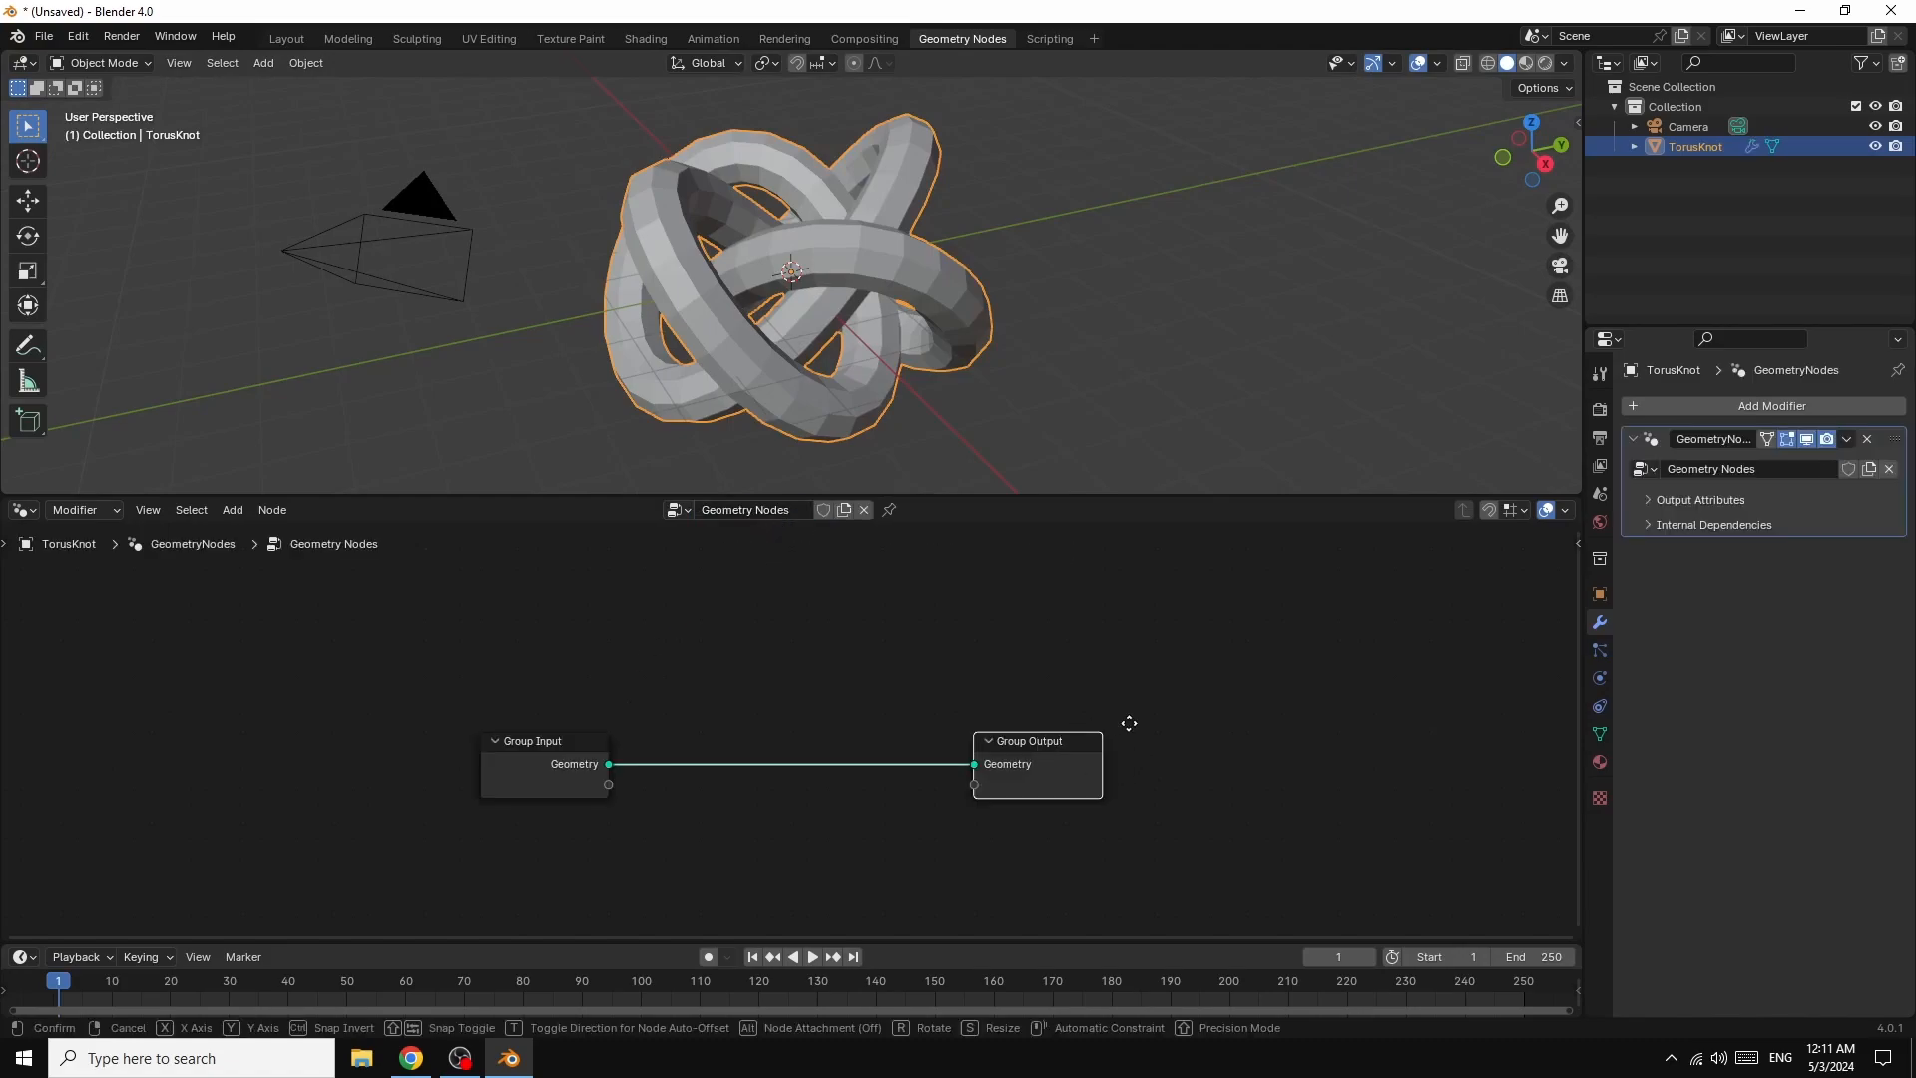
left_click_drag(1060, 744, 1323, 705)
left_click_drag(504, 743, 157, 682)
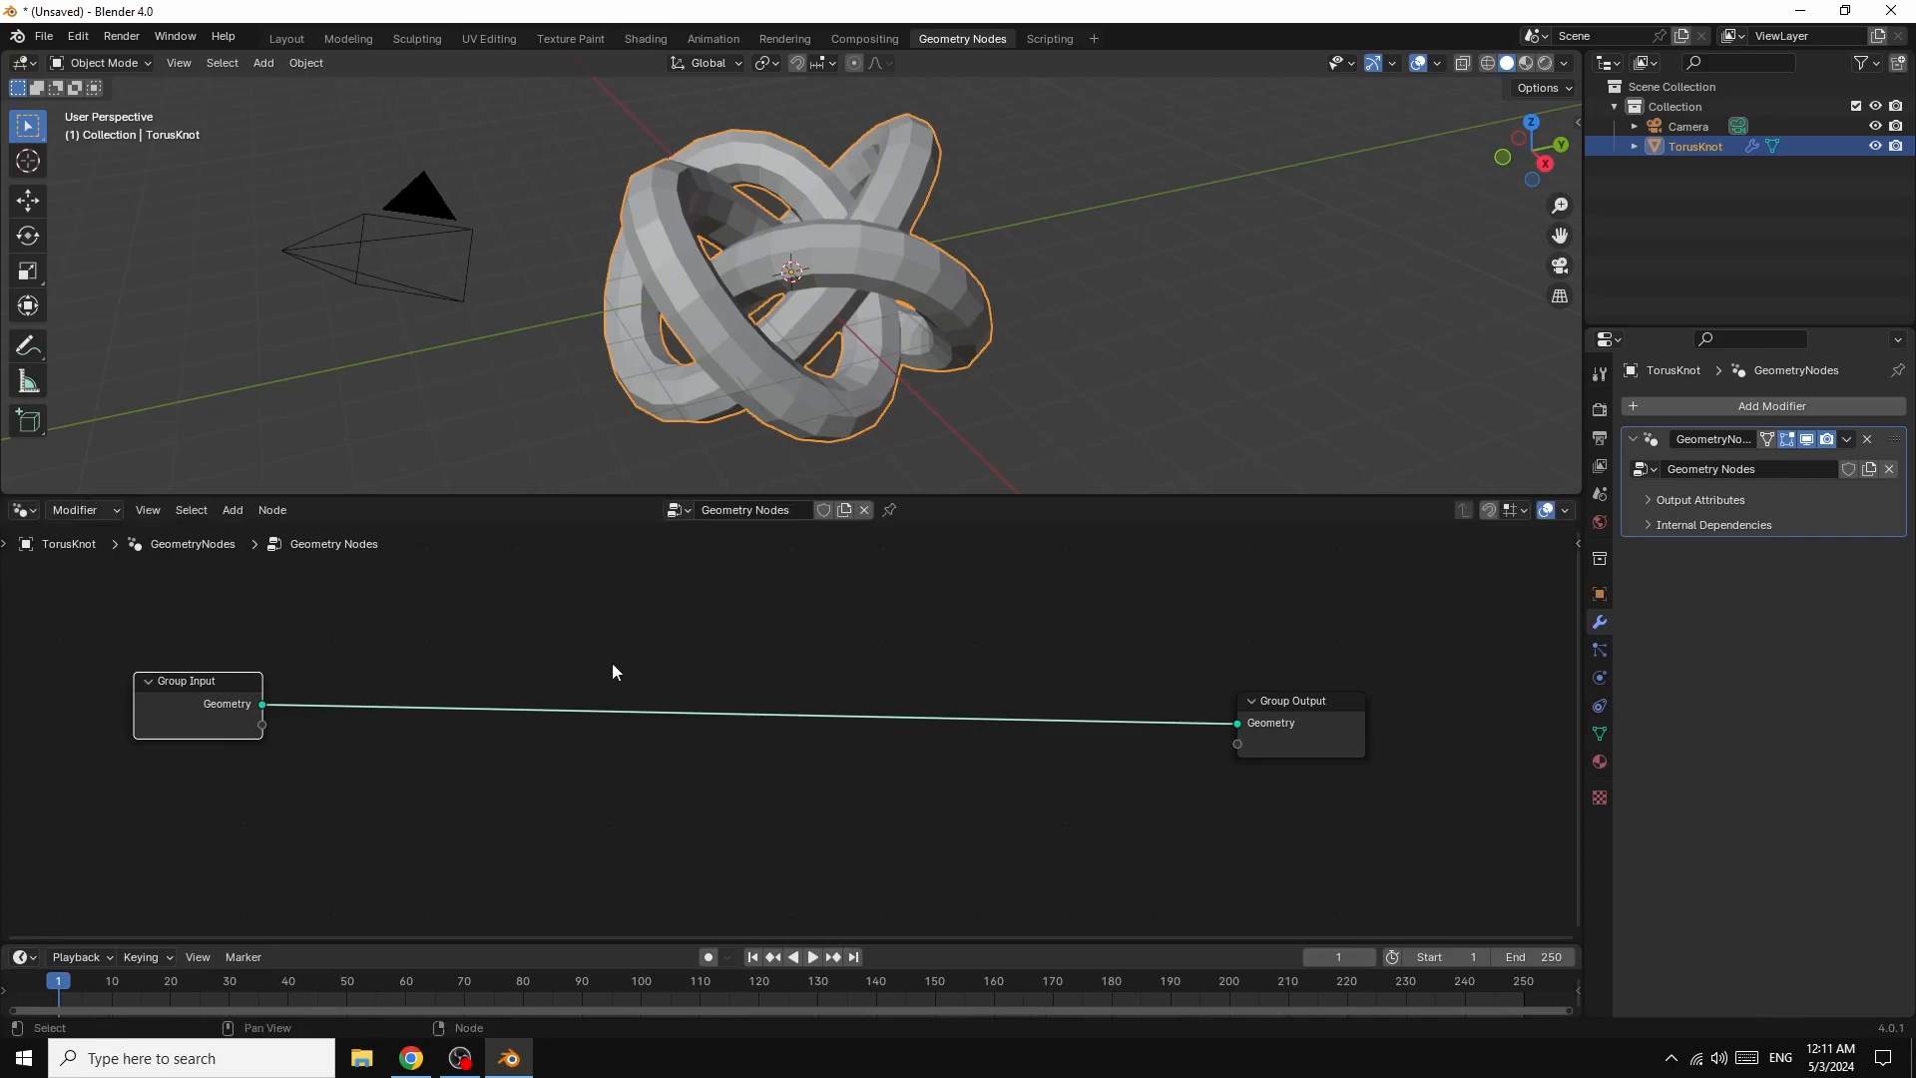
- Insert a Distribute Points on Faces node between Group Input and Group Output, and move Group Output further away
left_click(235, 511)
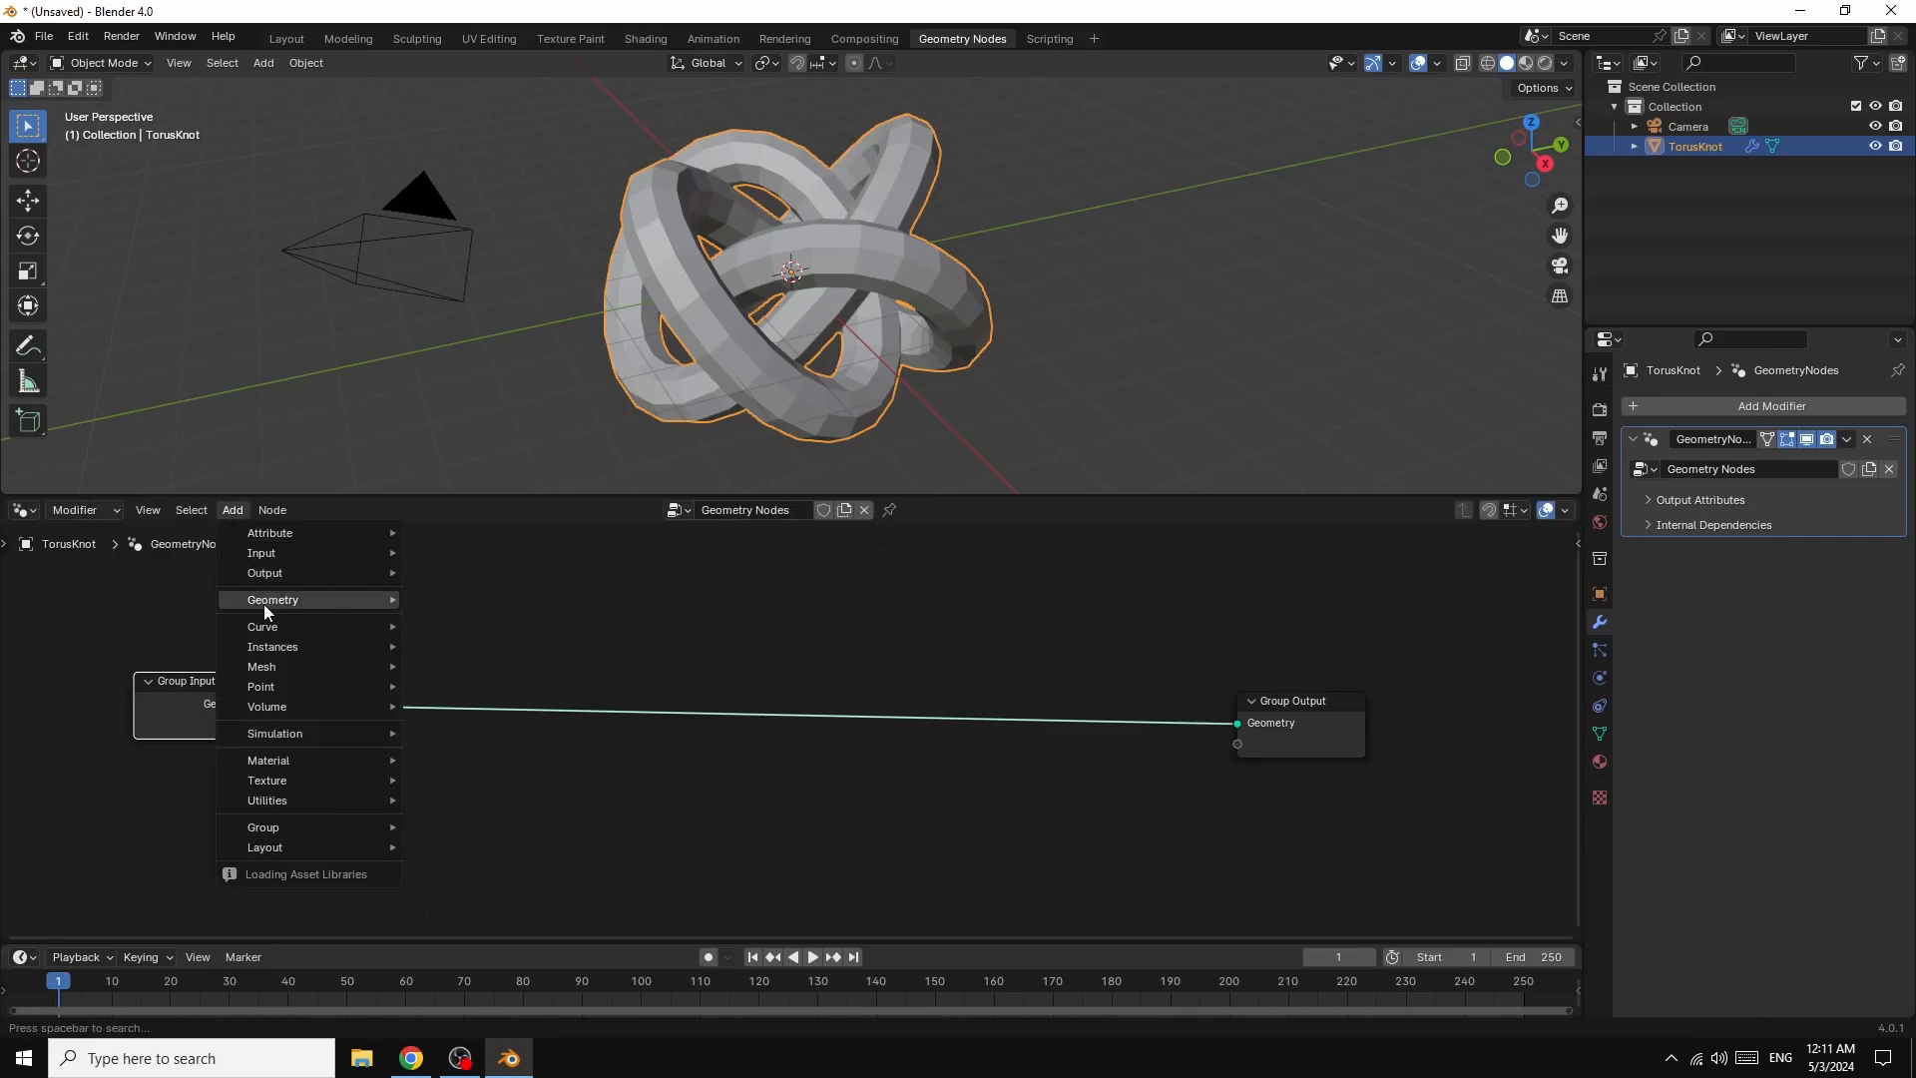
mouse_move(260, 685)
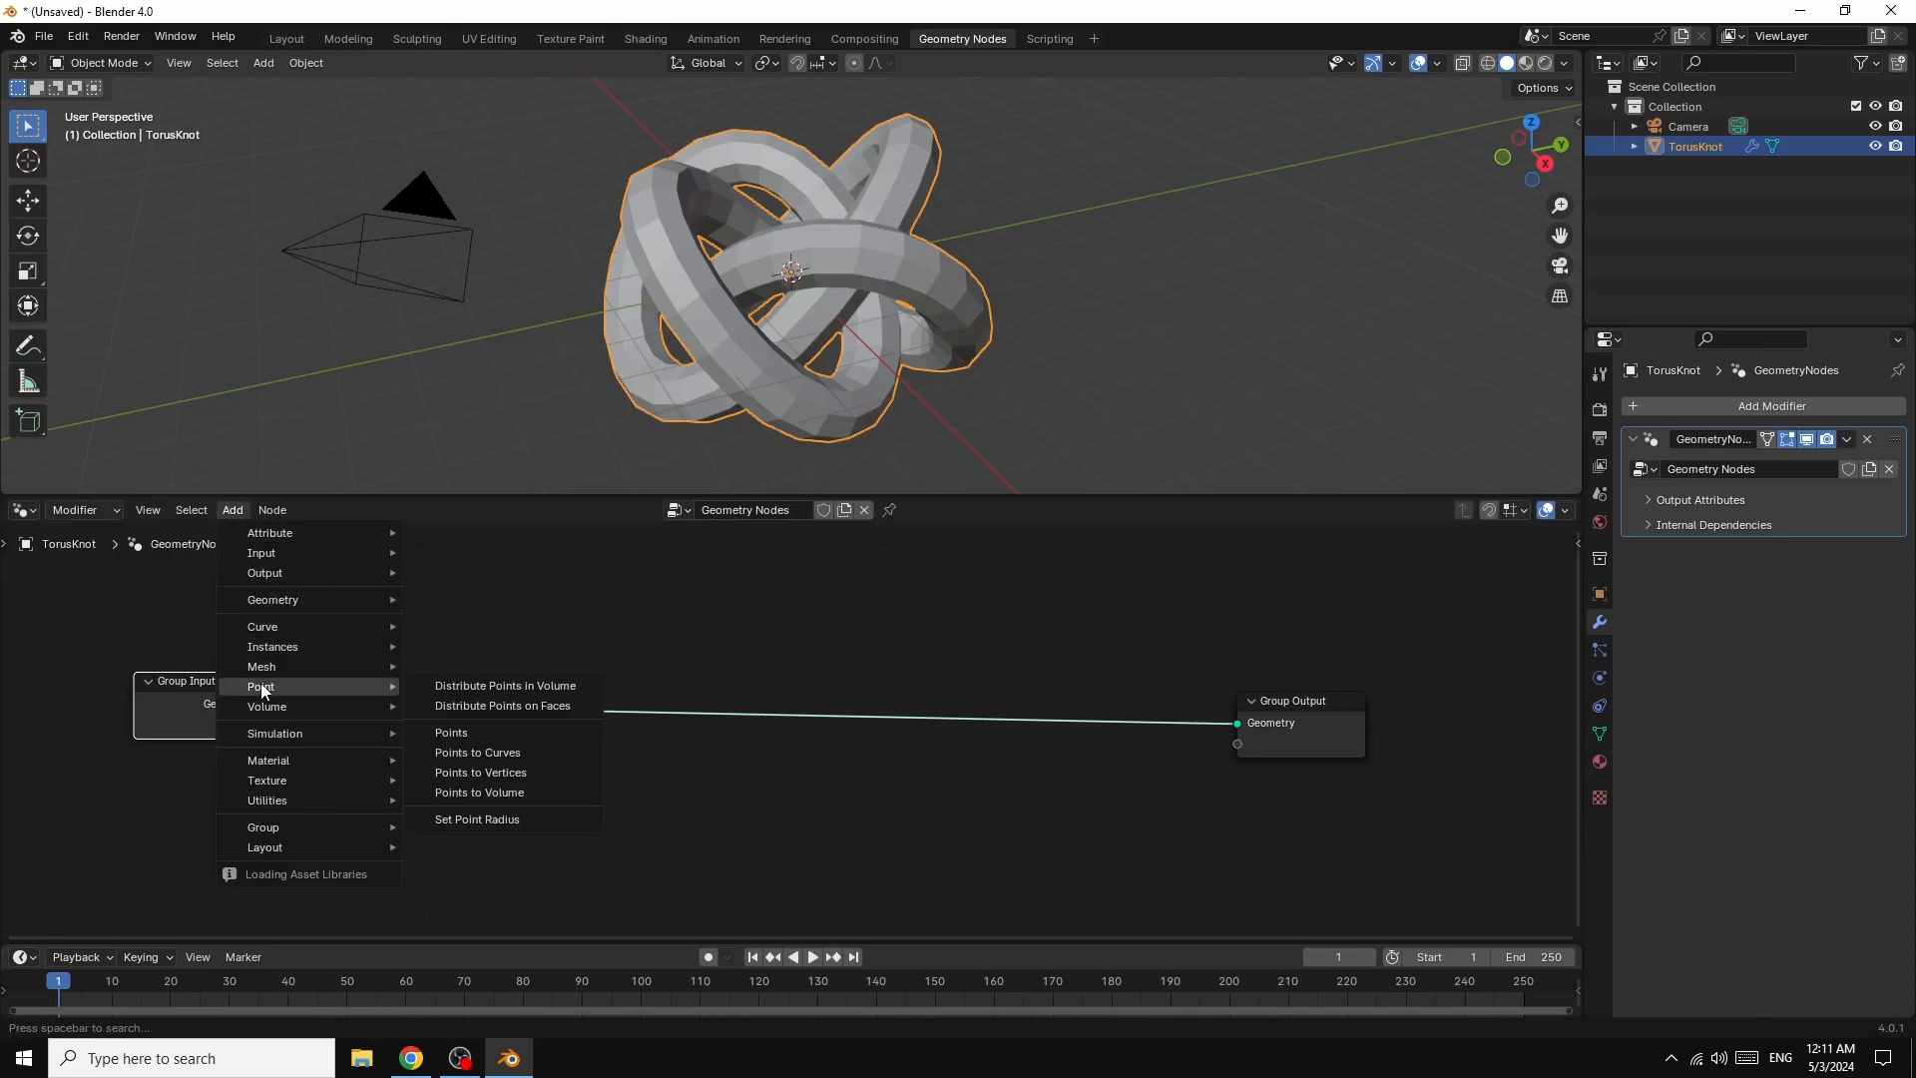
left_click(531, 708)
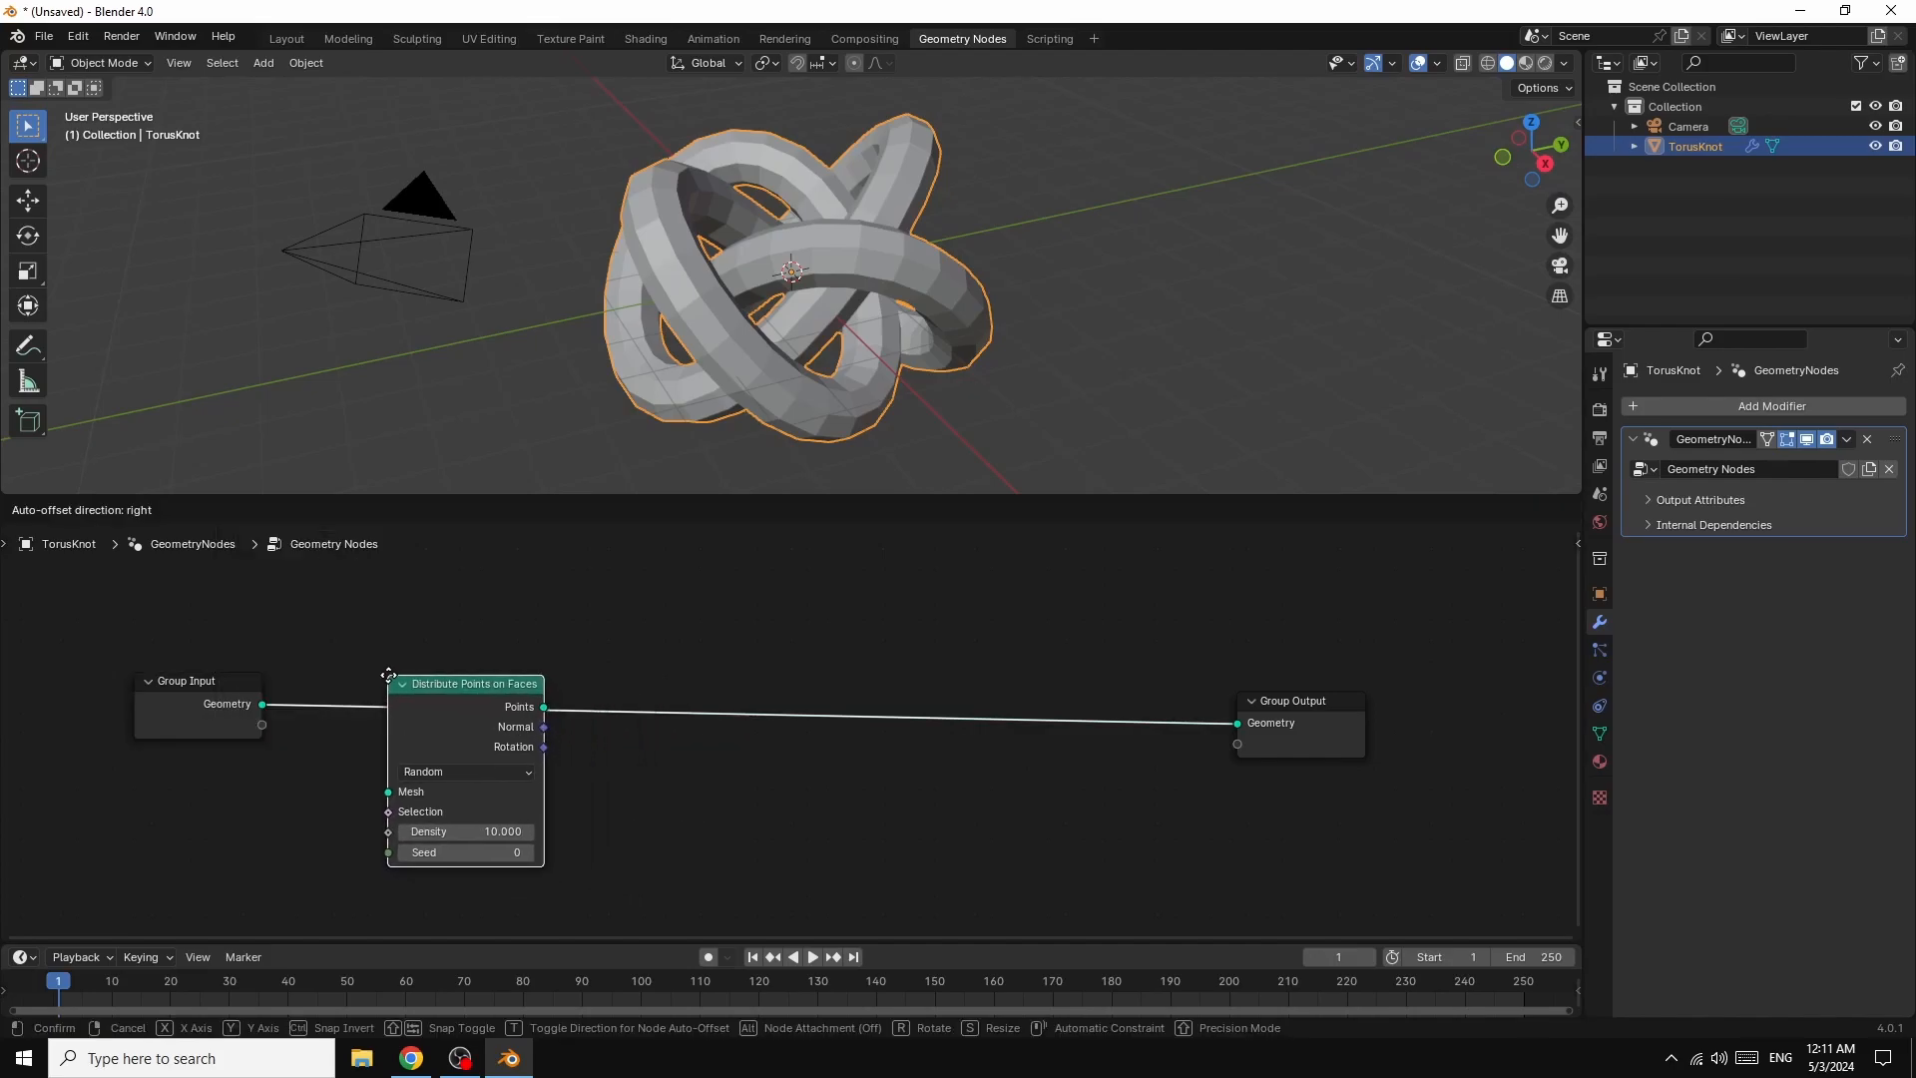
left_click(388, 675)
left_click_drag(433, 684, 423, 701)
left_click_drag(1294, 708, 1378, 694)
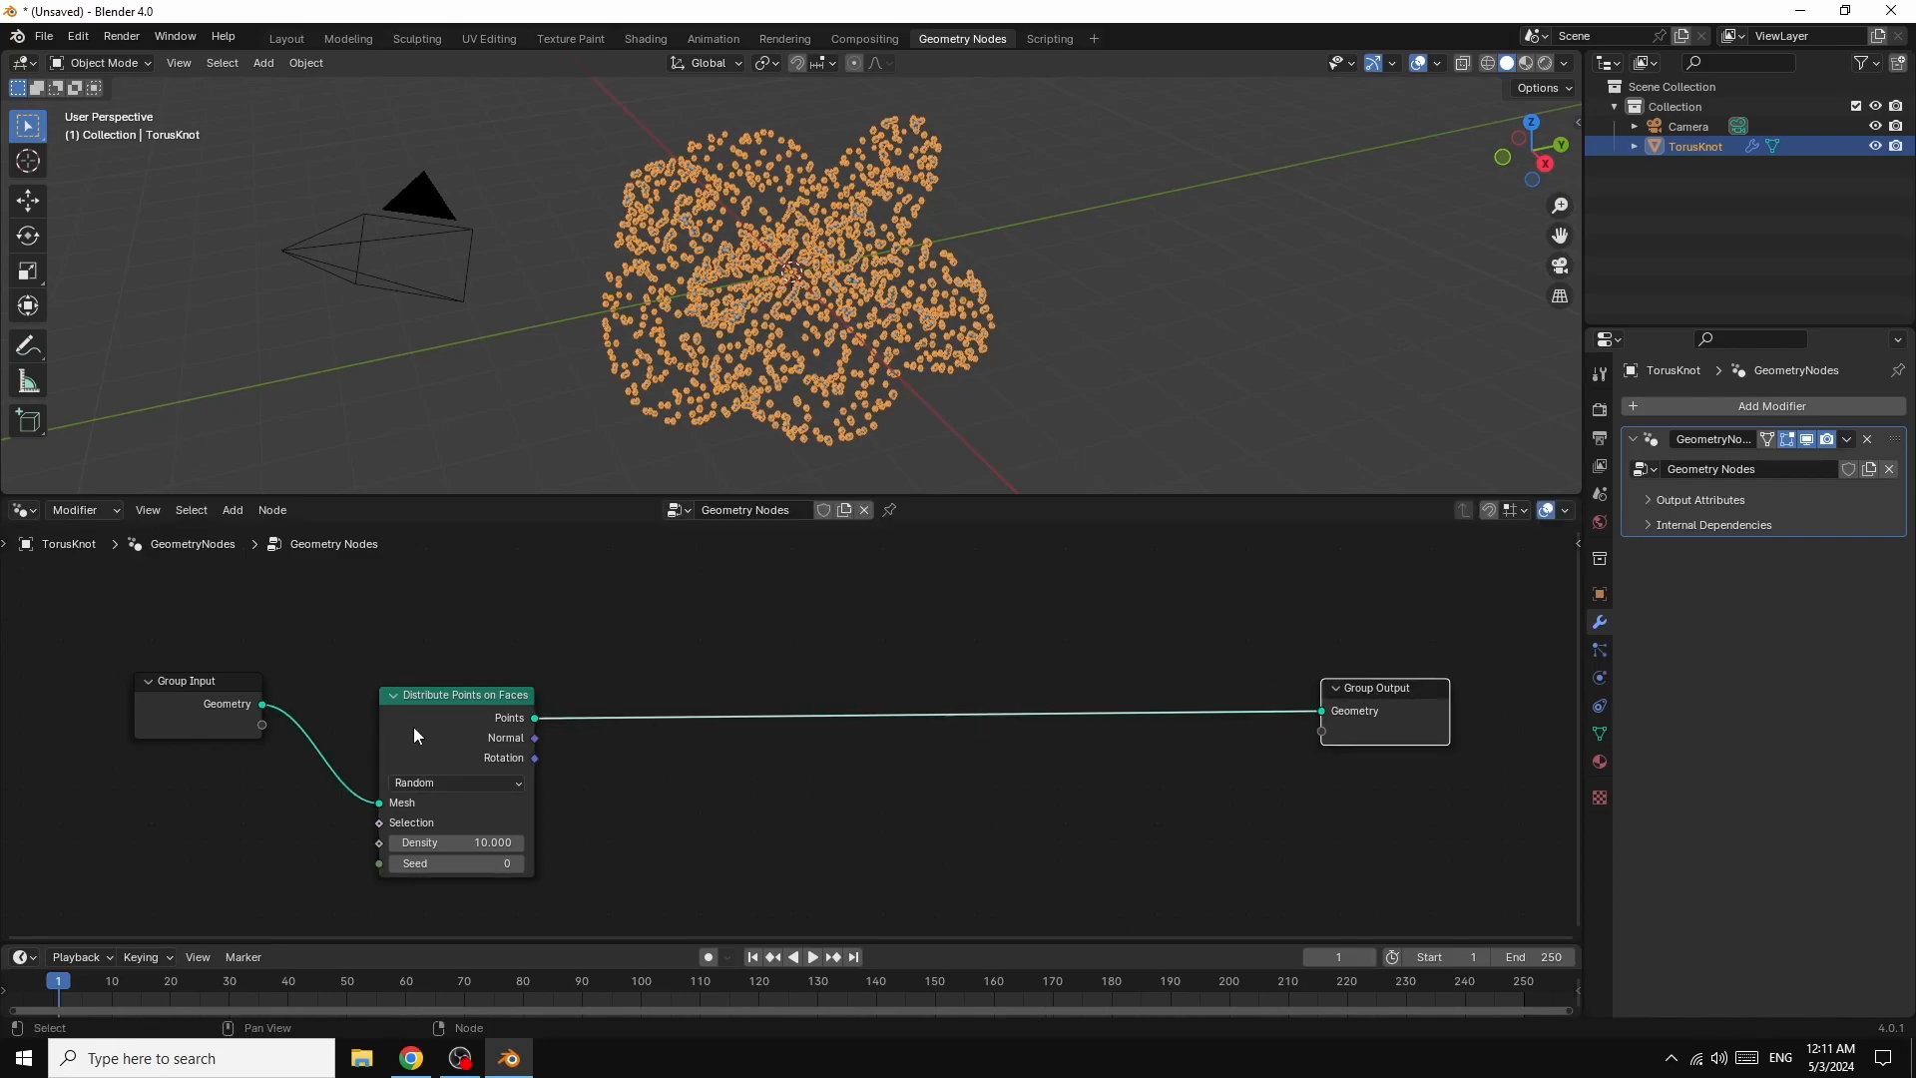
- Set the point distribution method to Poisson Disk with a Distance Min of 1 m
left_click(439, 780)
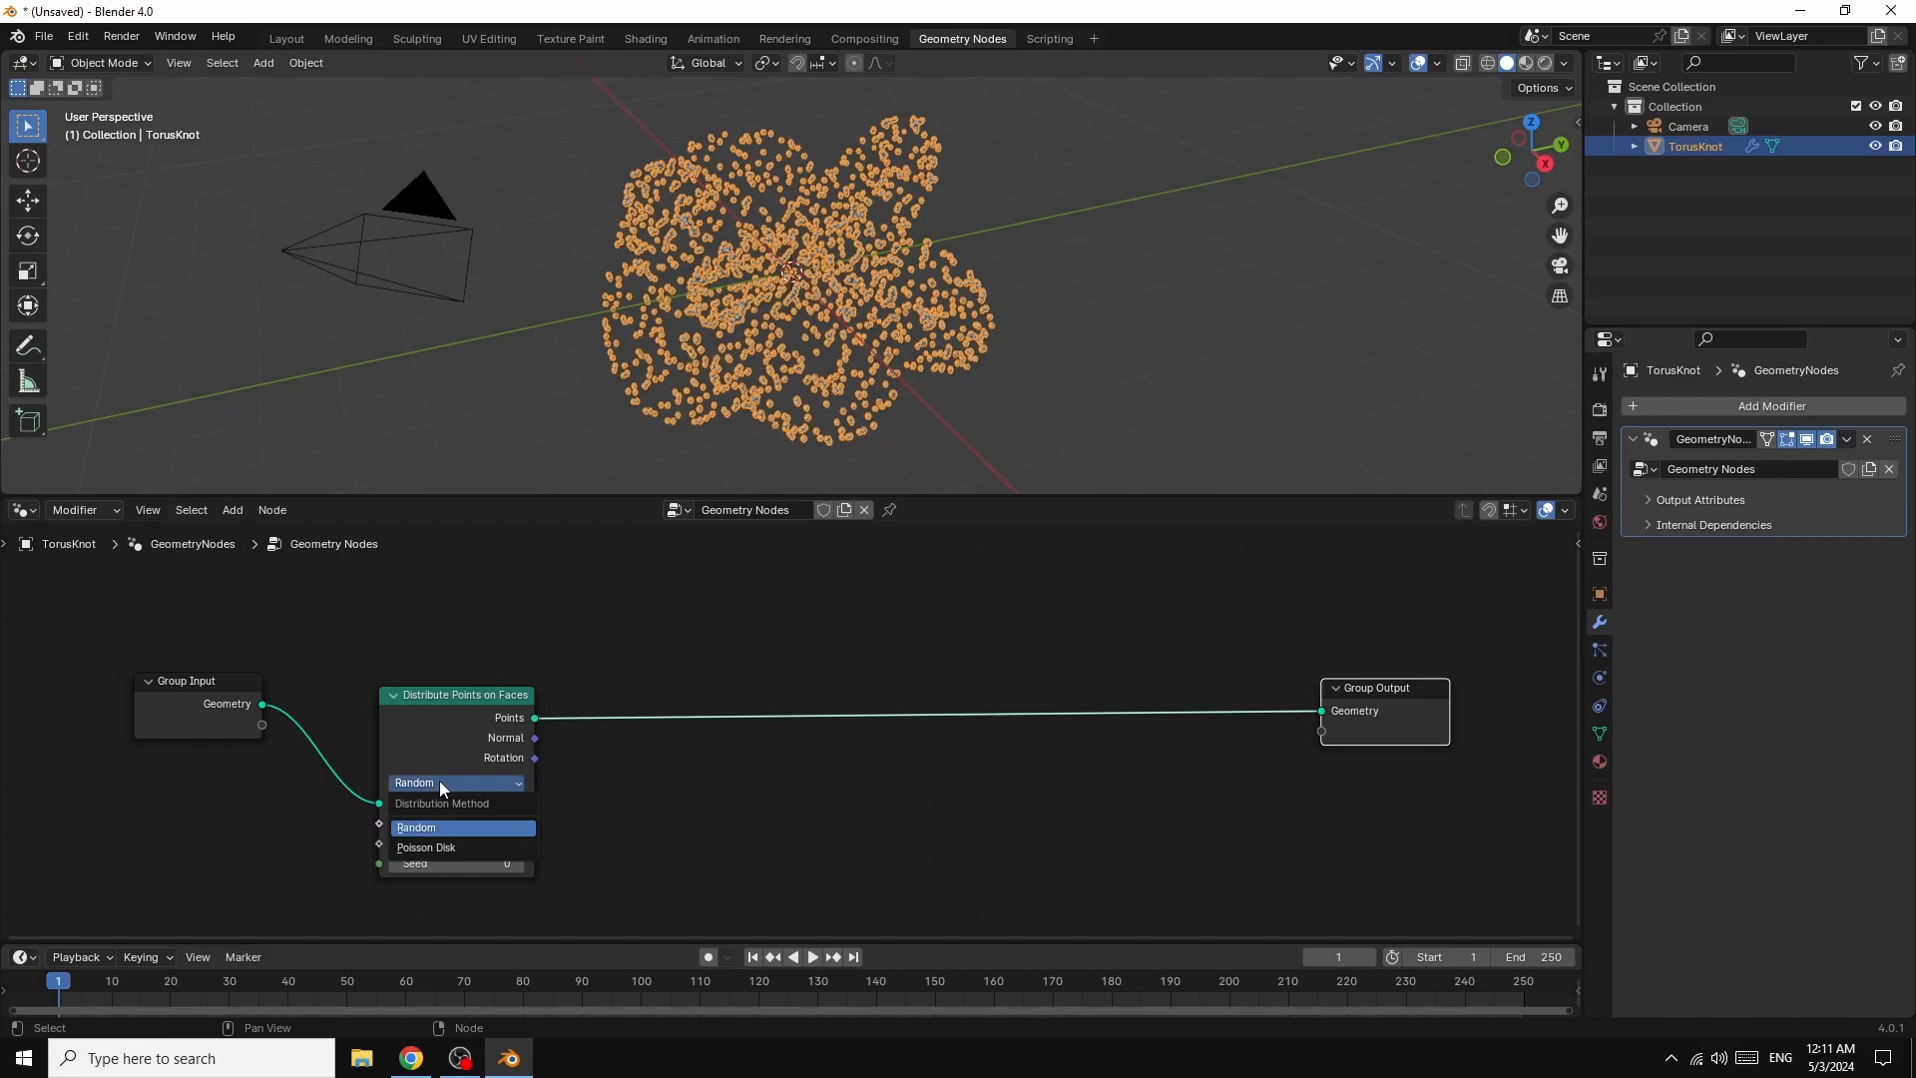
left_click(429, 848)
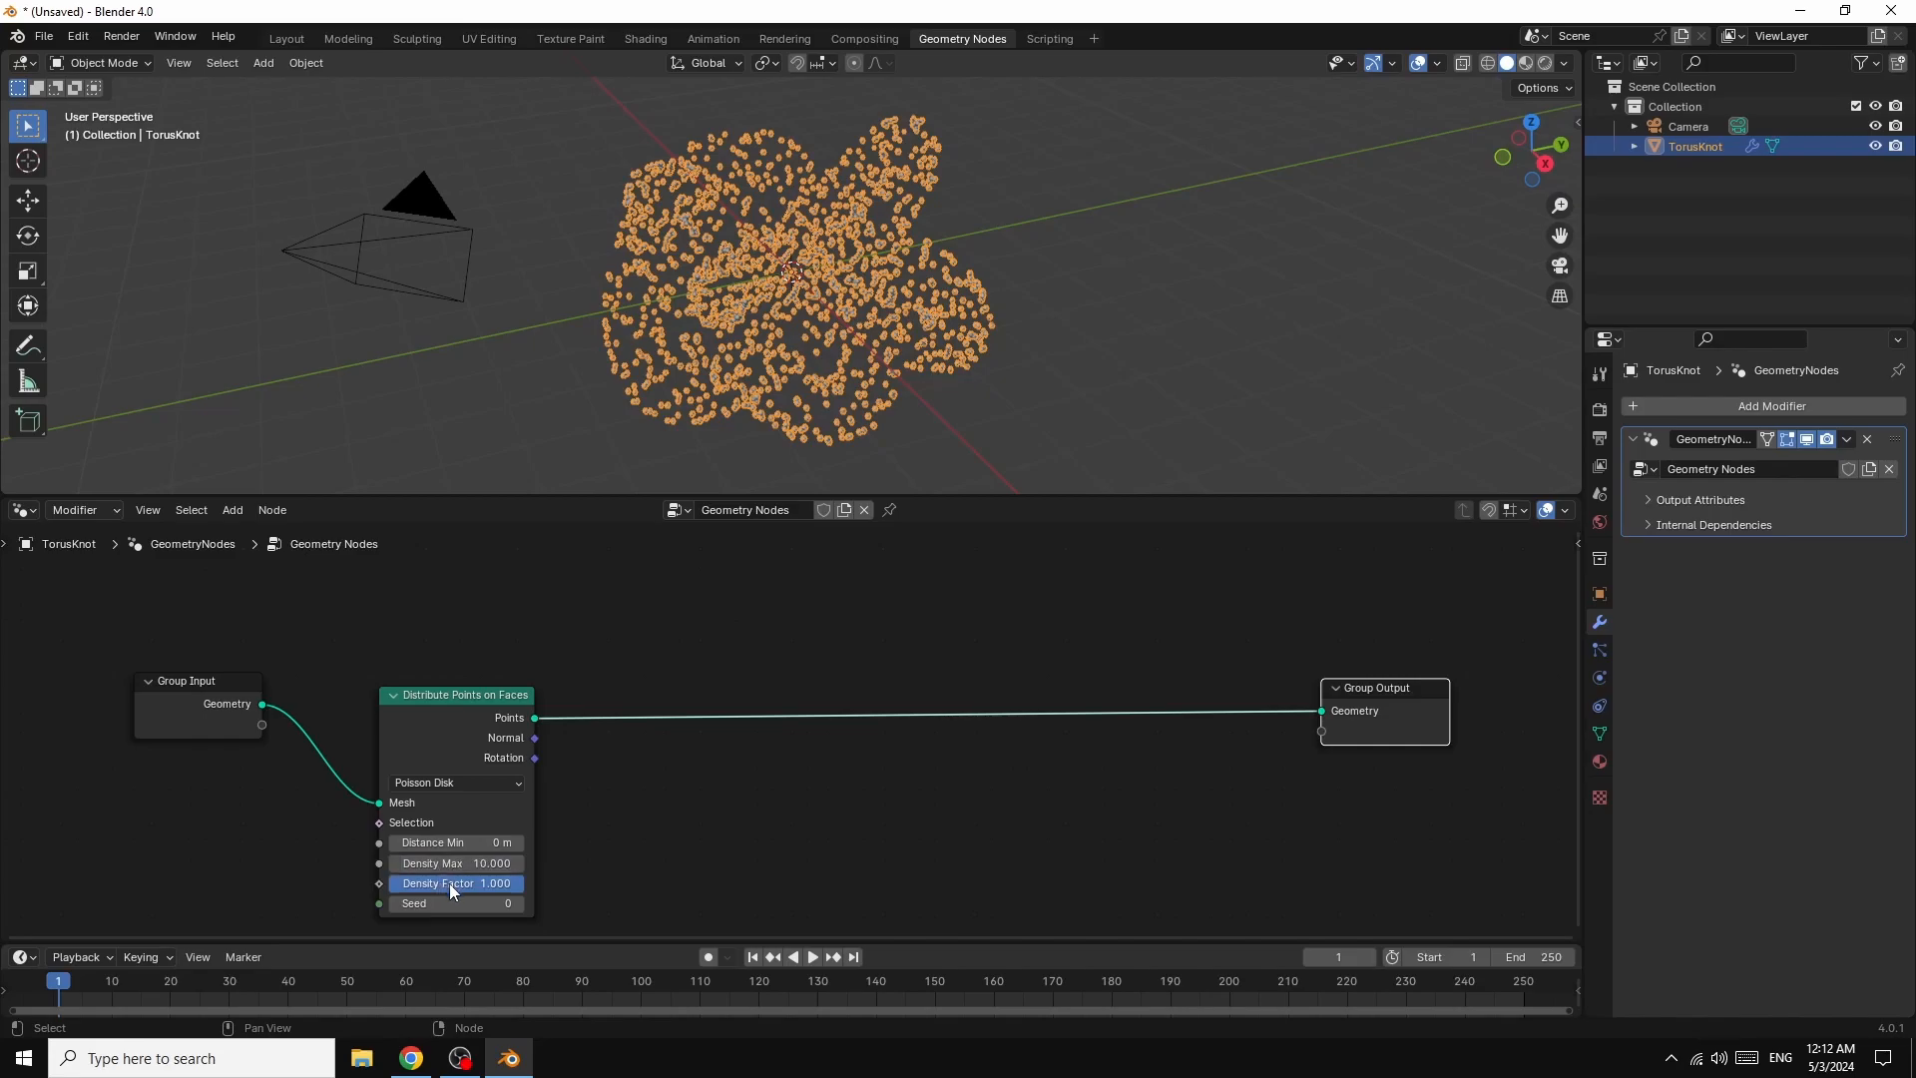
mouse_move(490, 850)
left_mouse_down()
mouse_move(543, 850)
mouse_move(487, 842)
left_mouse_up()
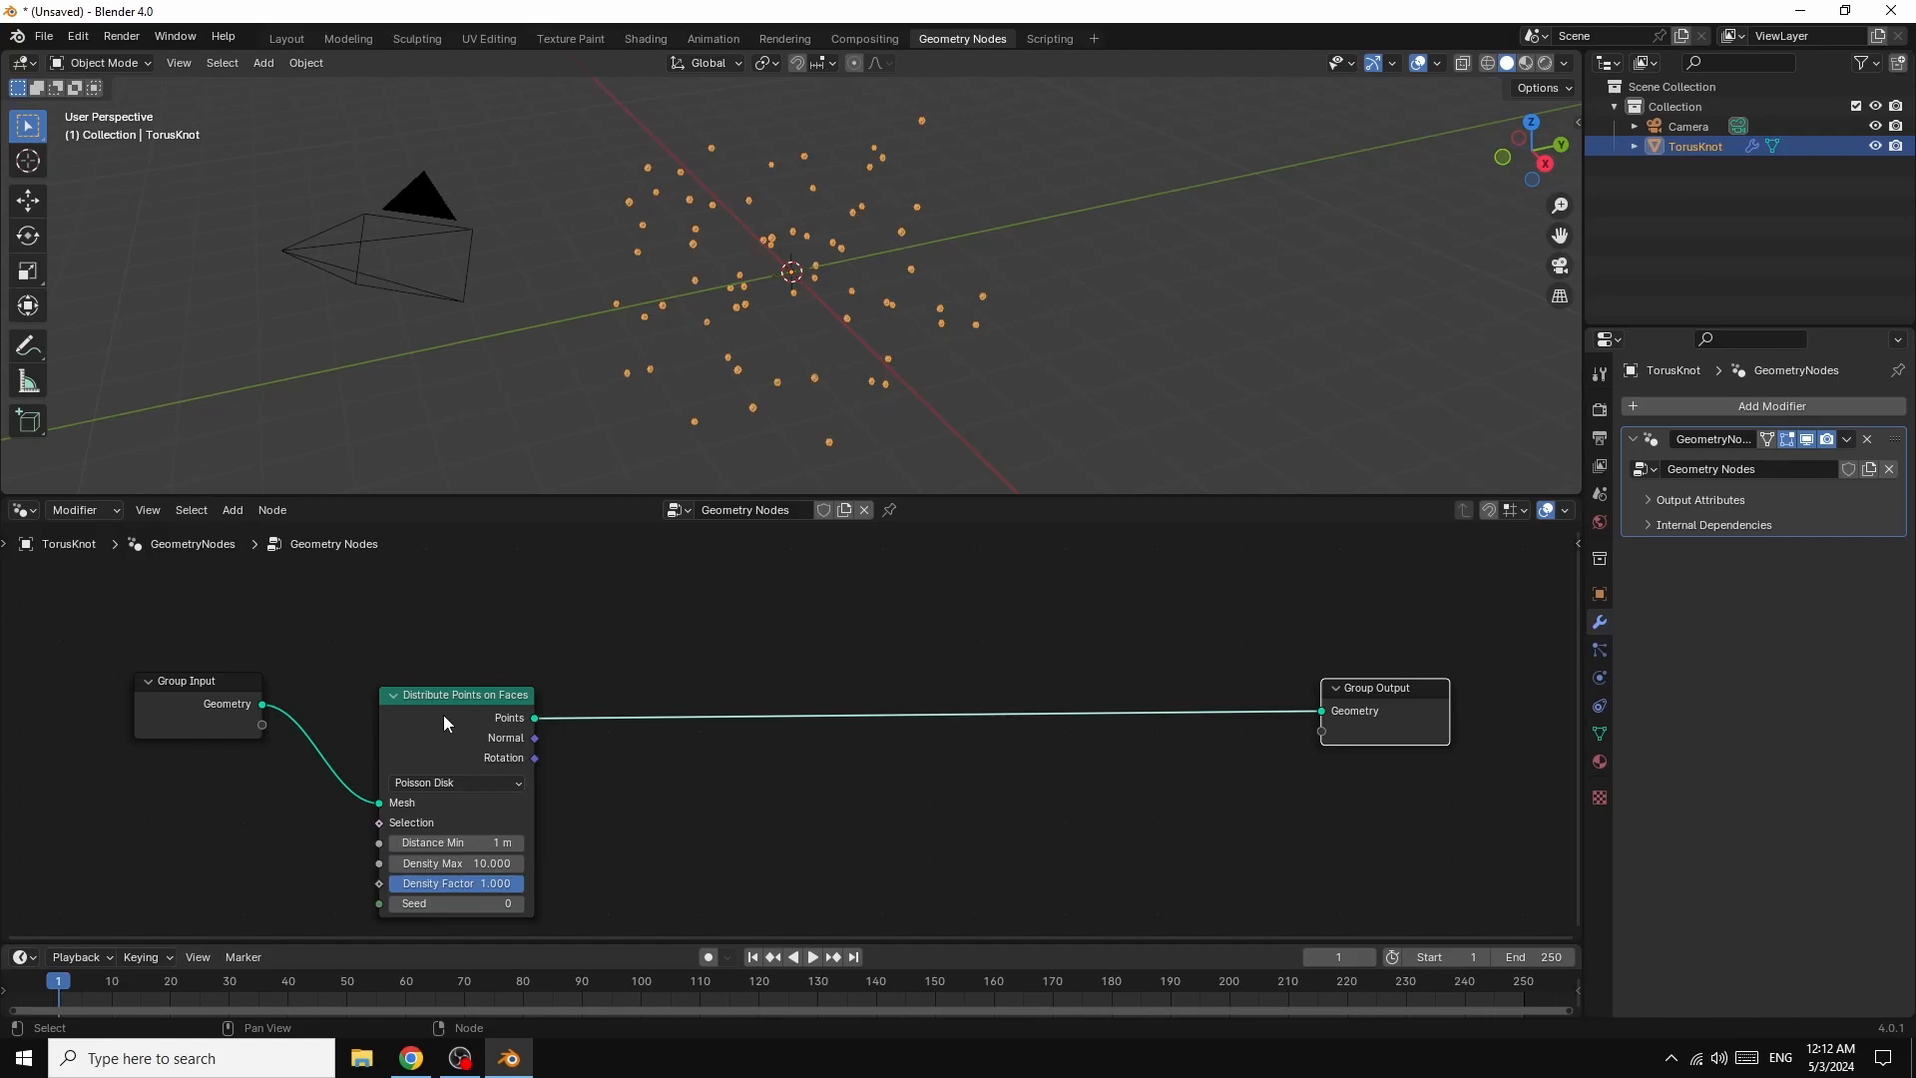
- Insert an Instance on Points node between Distribute Points on Faces and Group Output, and space out the nodes
left_click(233, 511)
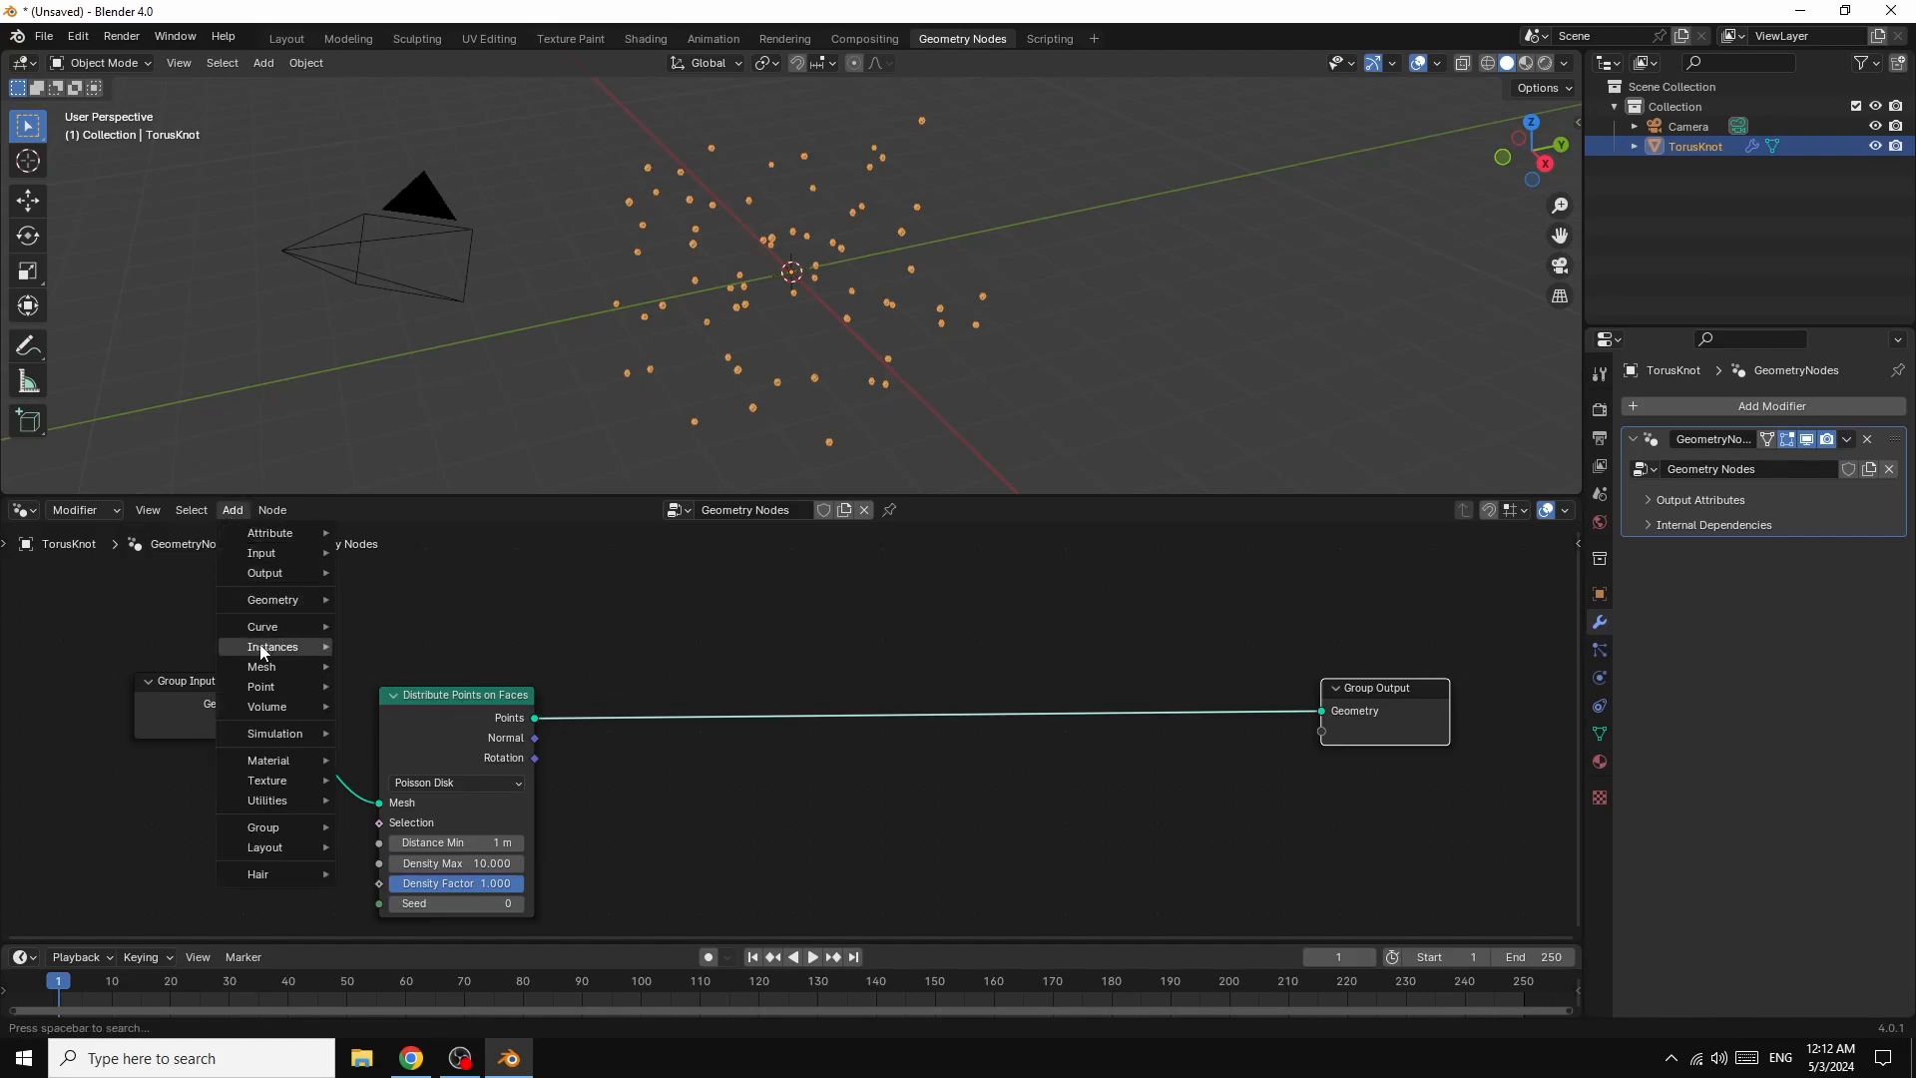
mouse_move(273, 649)
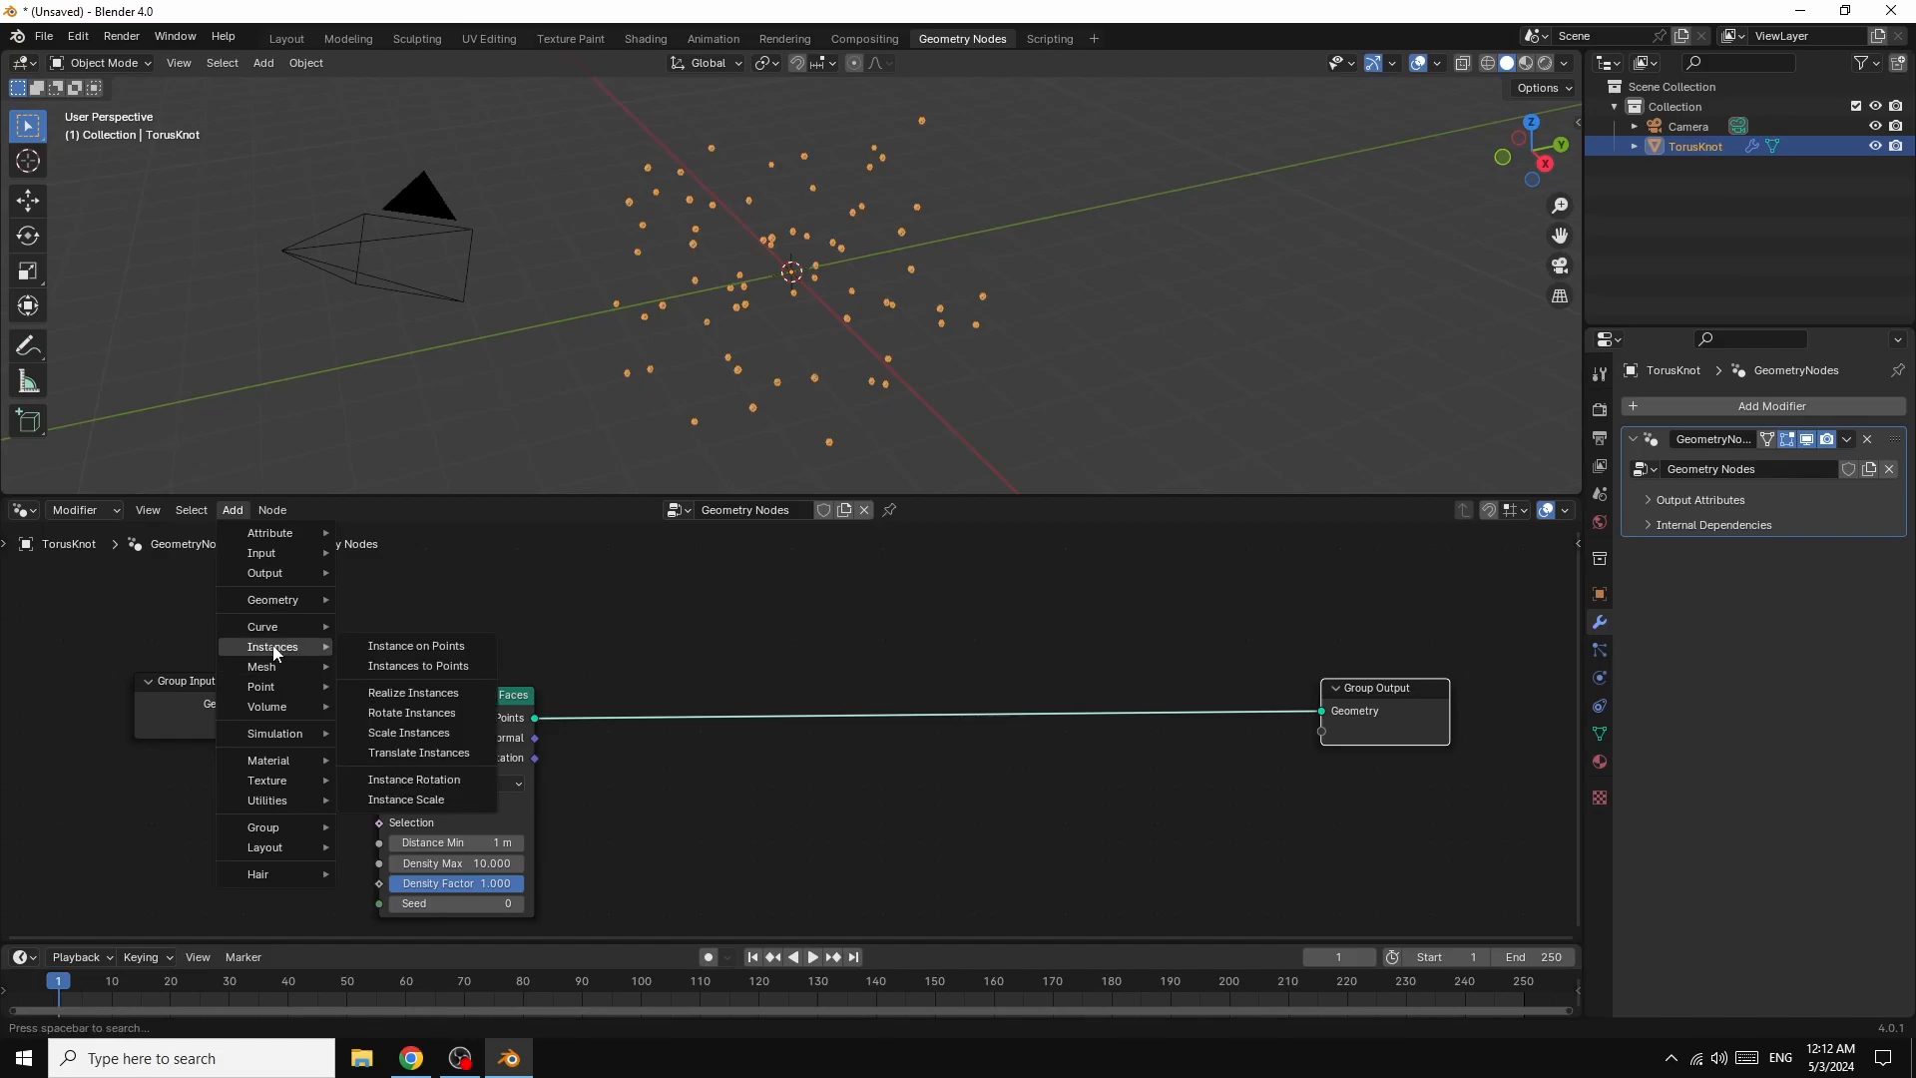
left_click(424, 647)
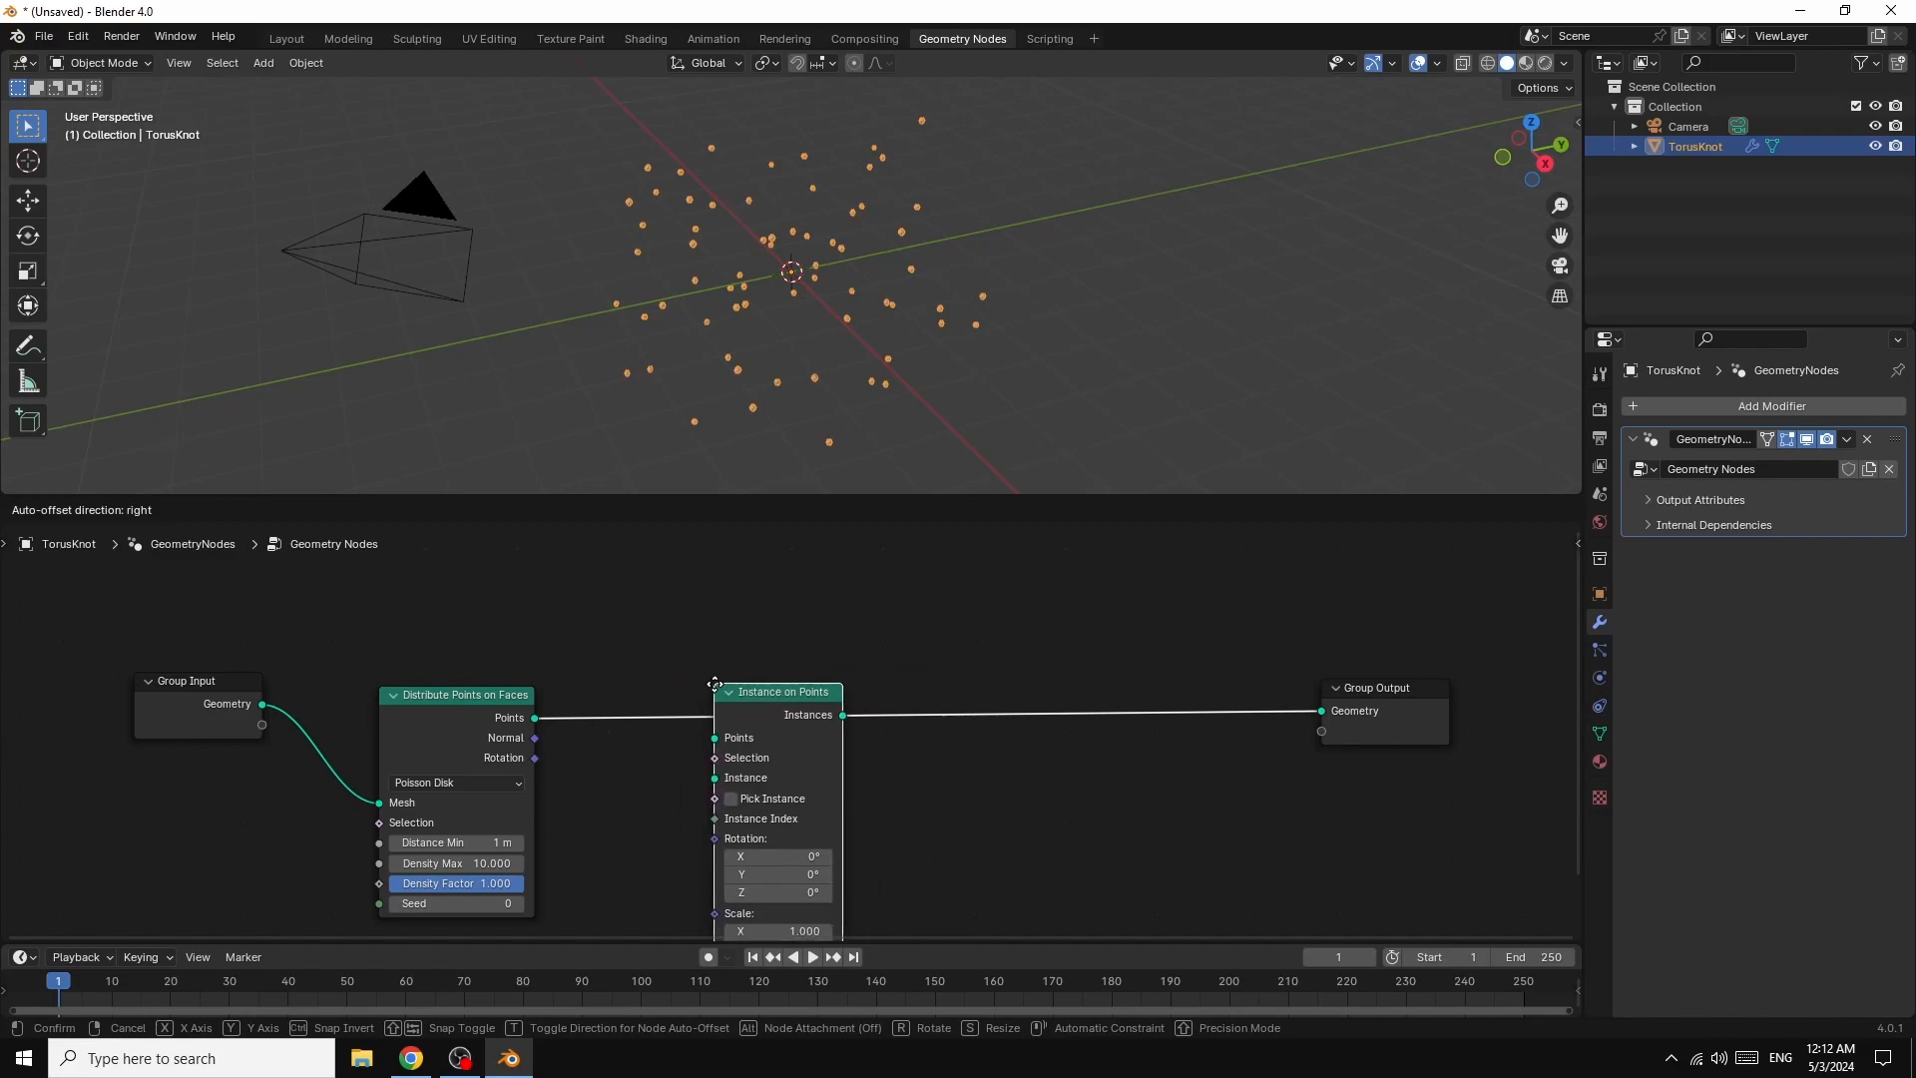
left_click(746, 690)
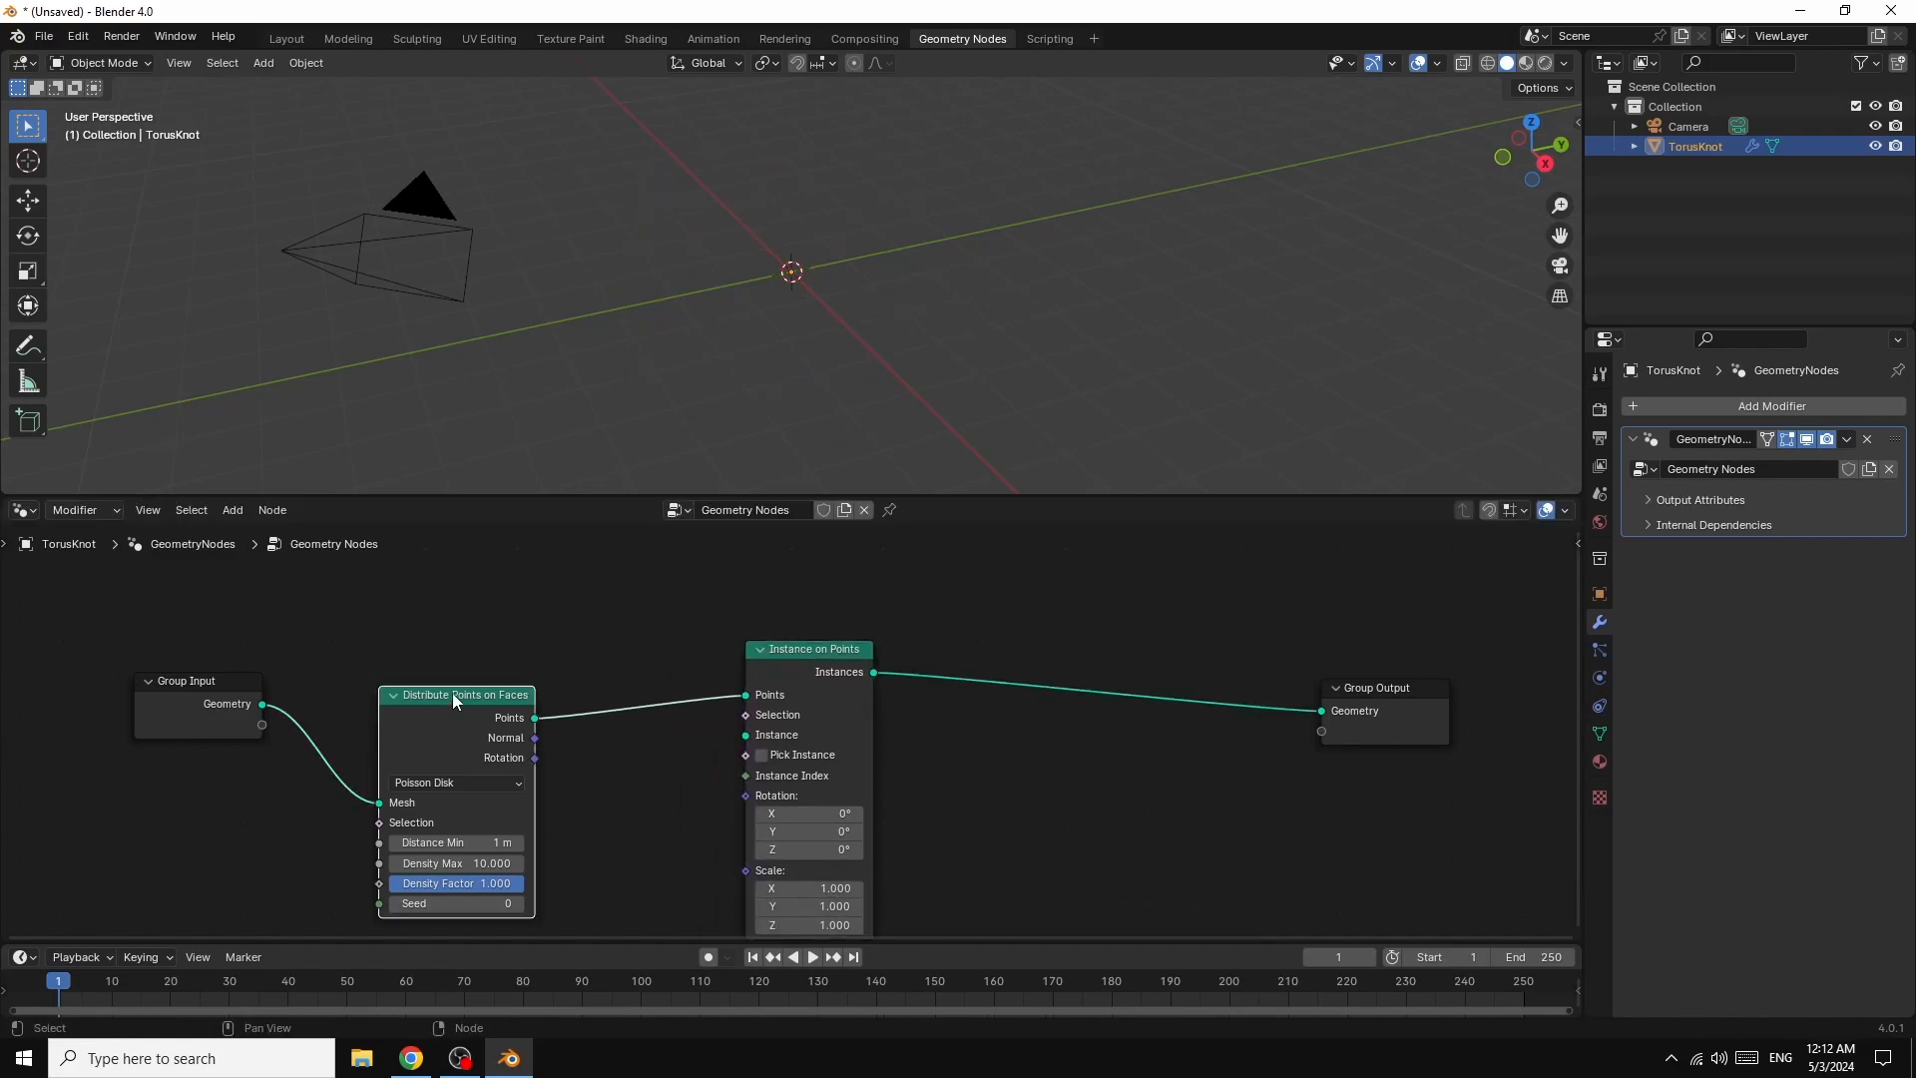
left_click_drag(452, 705, 475, 660)
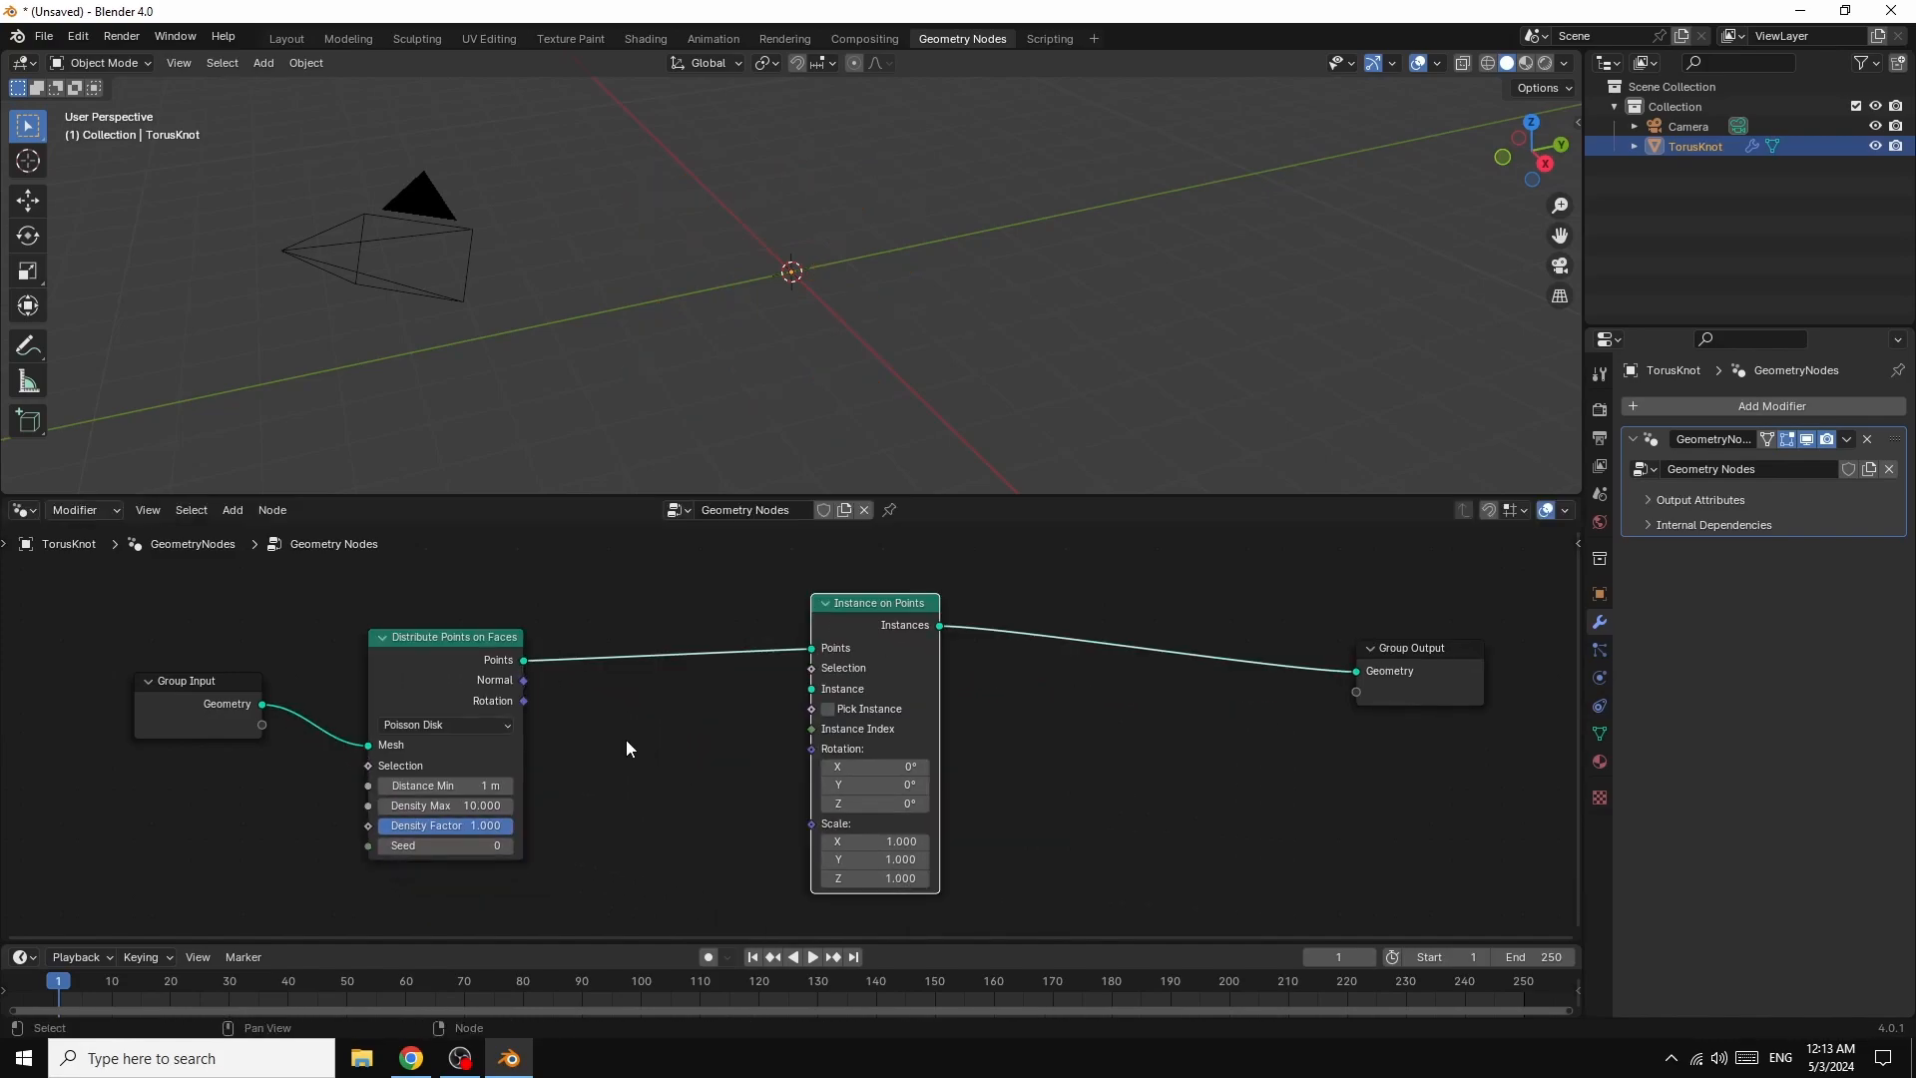
- Add an Ico Sphere node and connect its Mesh output to the Instance input of Instance on Points
key("shift+a")
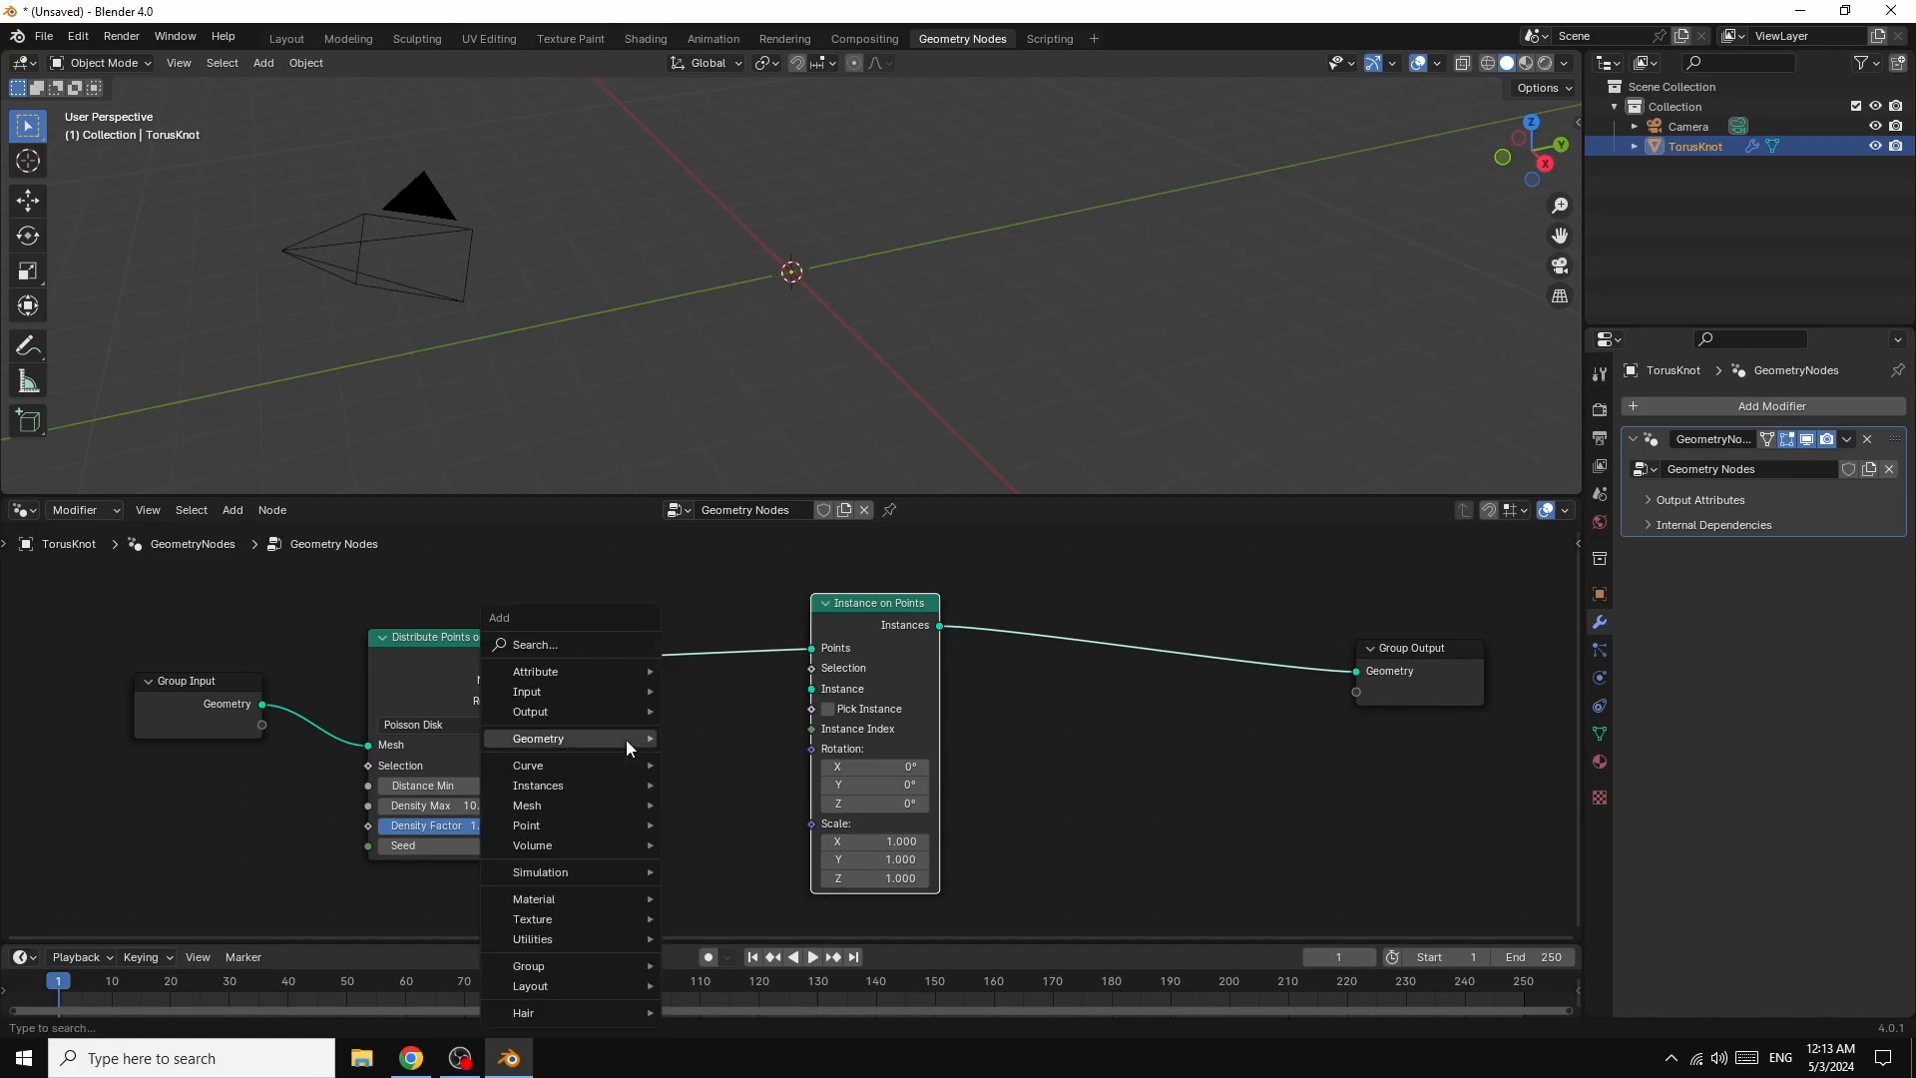
left_click(573, 645)
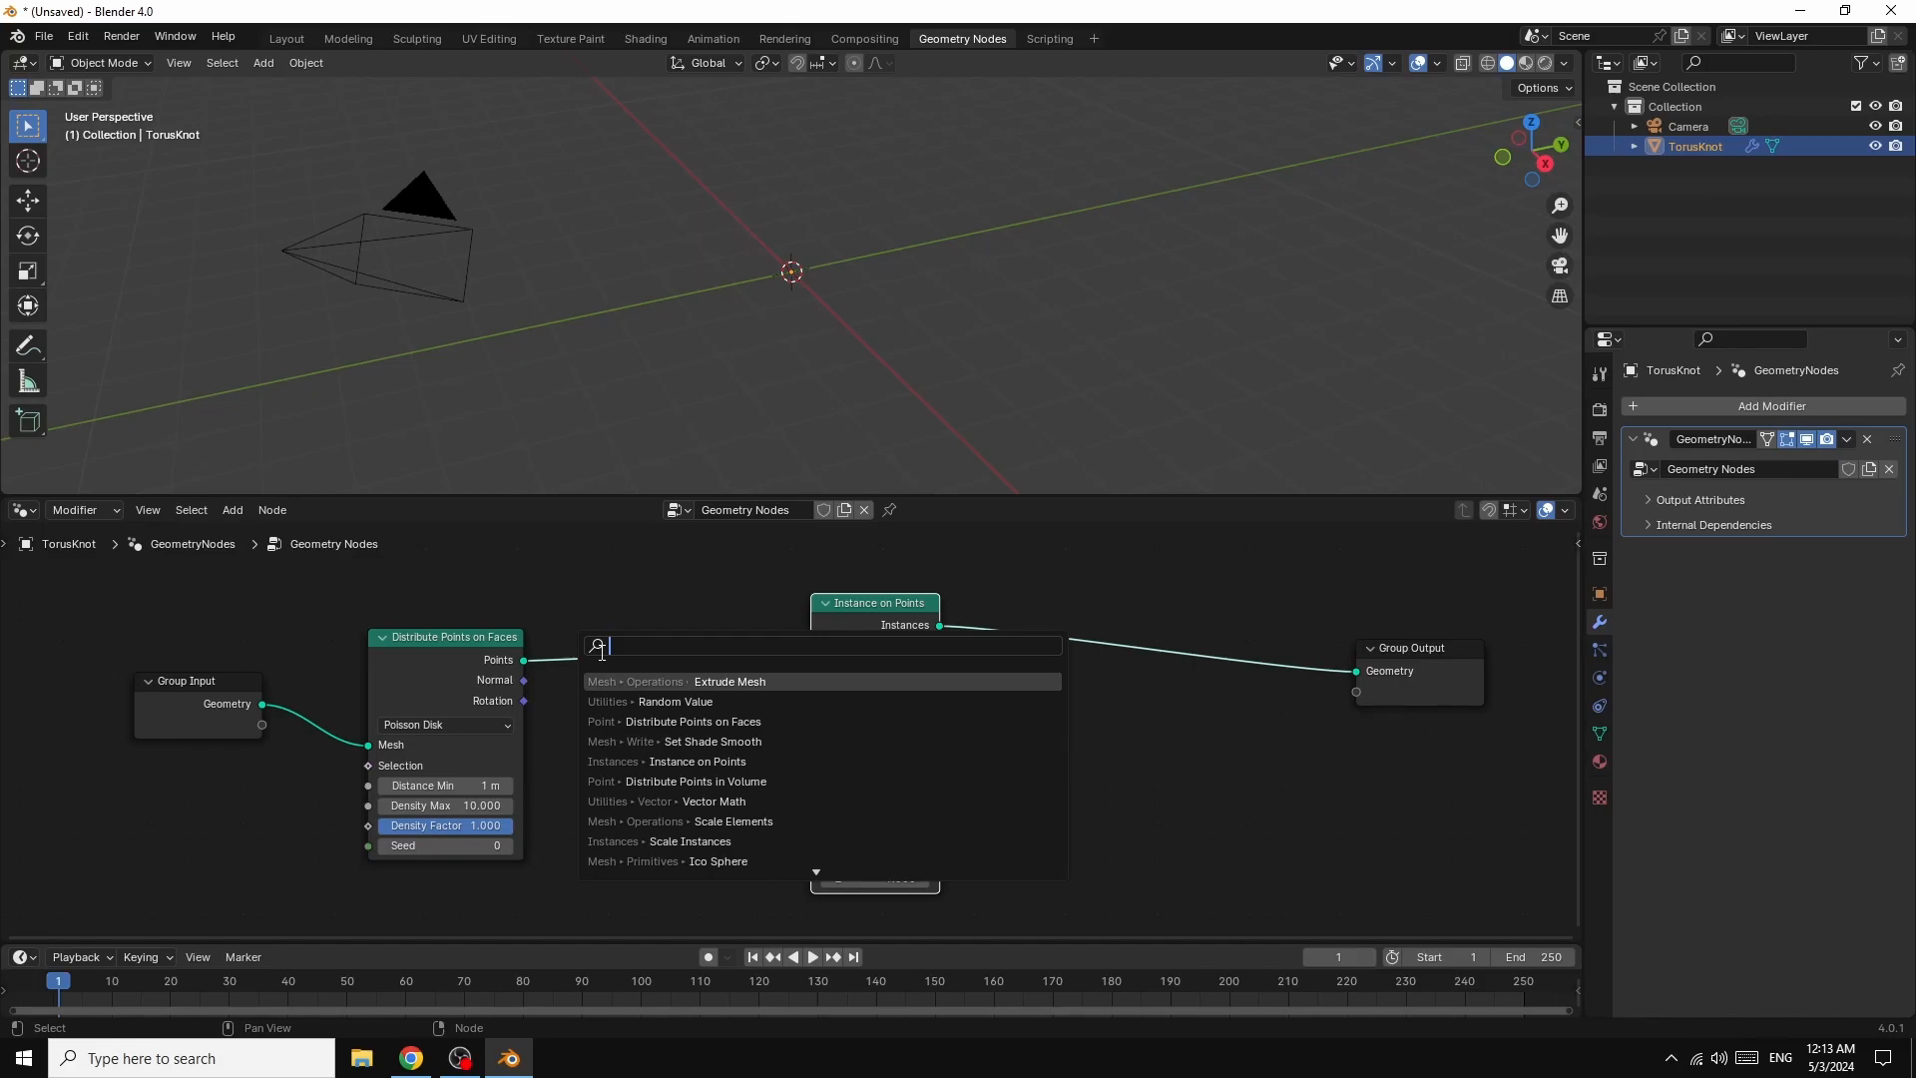
type("ICO")
left_click(743, 681)
left_click(748, 734)
left_click_drag(733, 743, 802, 701)
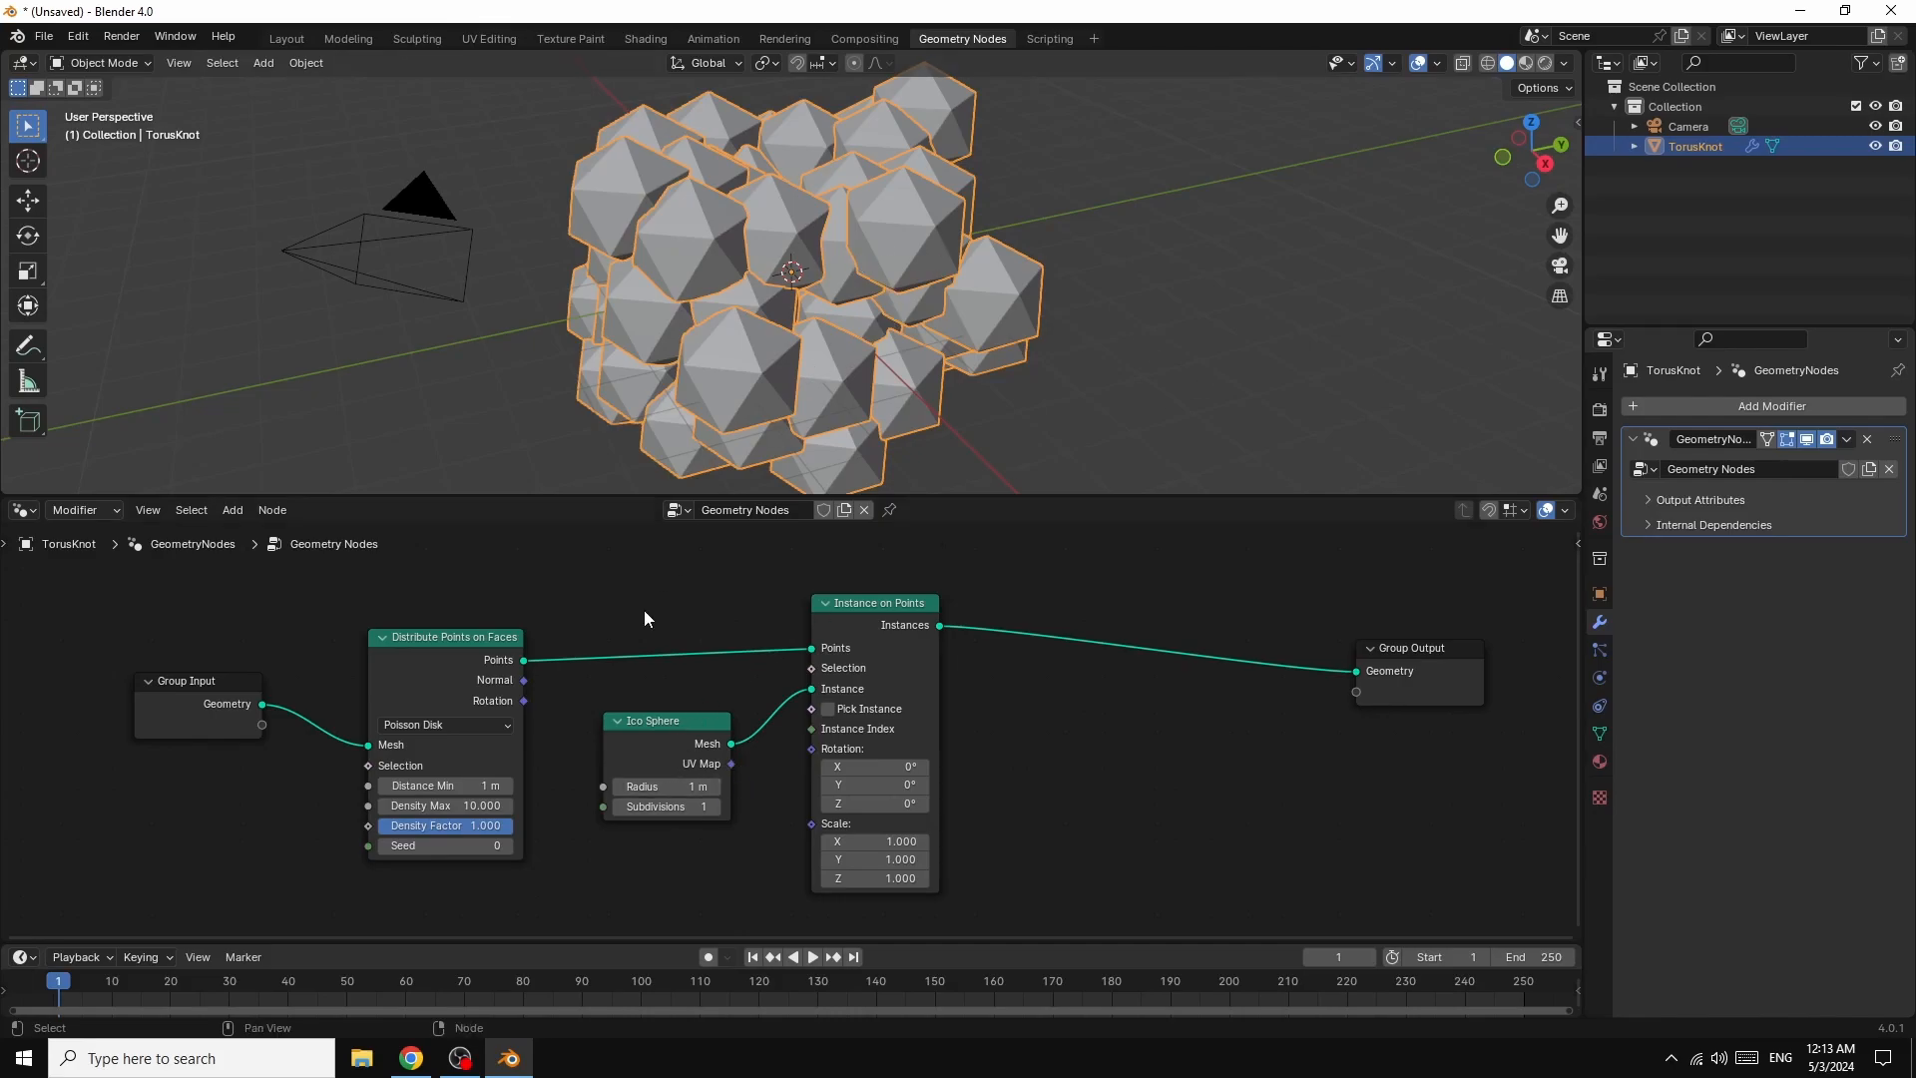
- Set the Ico Sphere radius to 0.4 m and reposition the Ico Sphere and Instance on Points nodes
left_click_drag(667, 786, 560, 786)
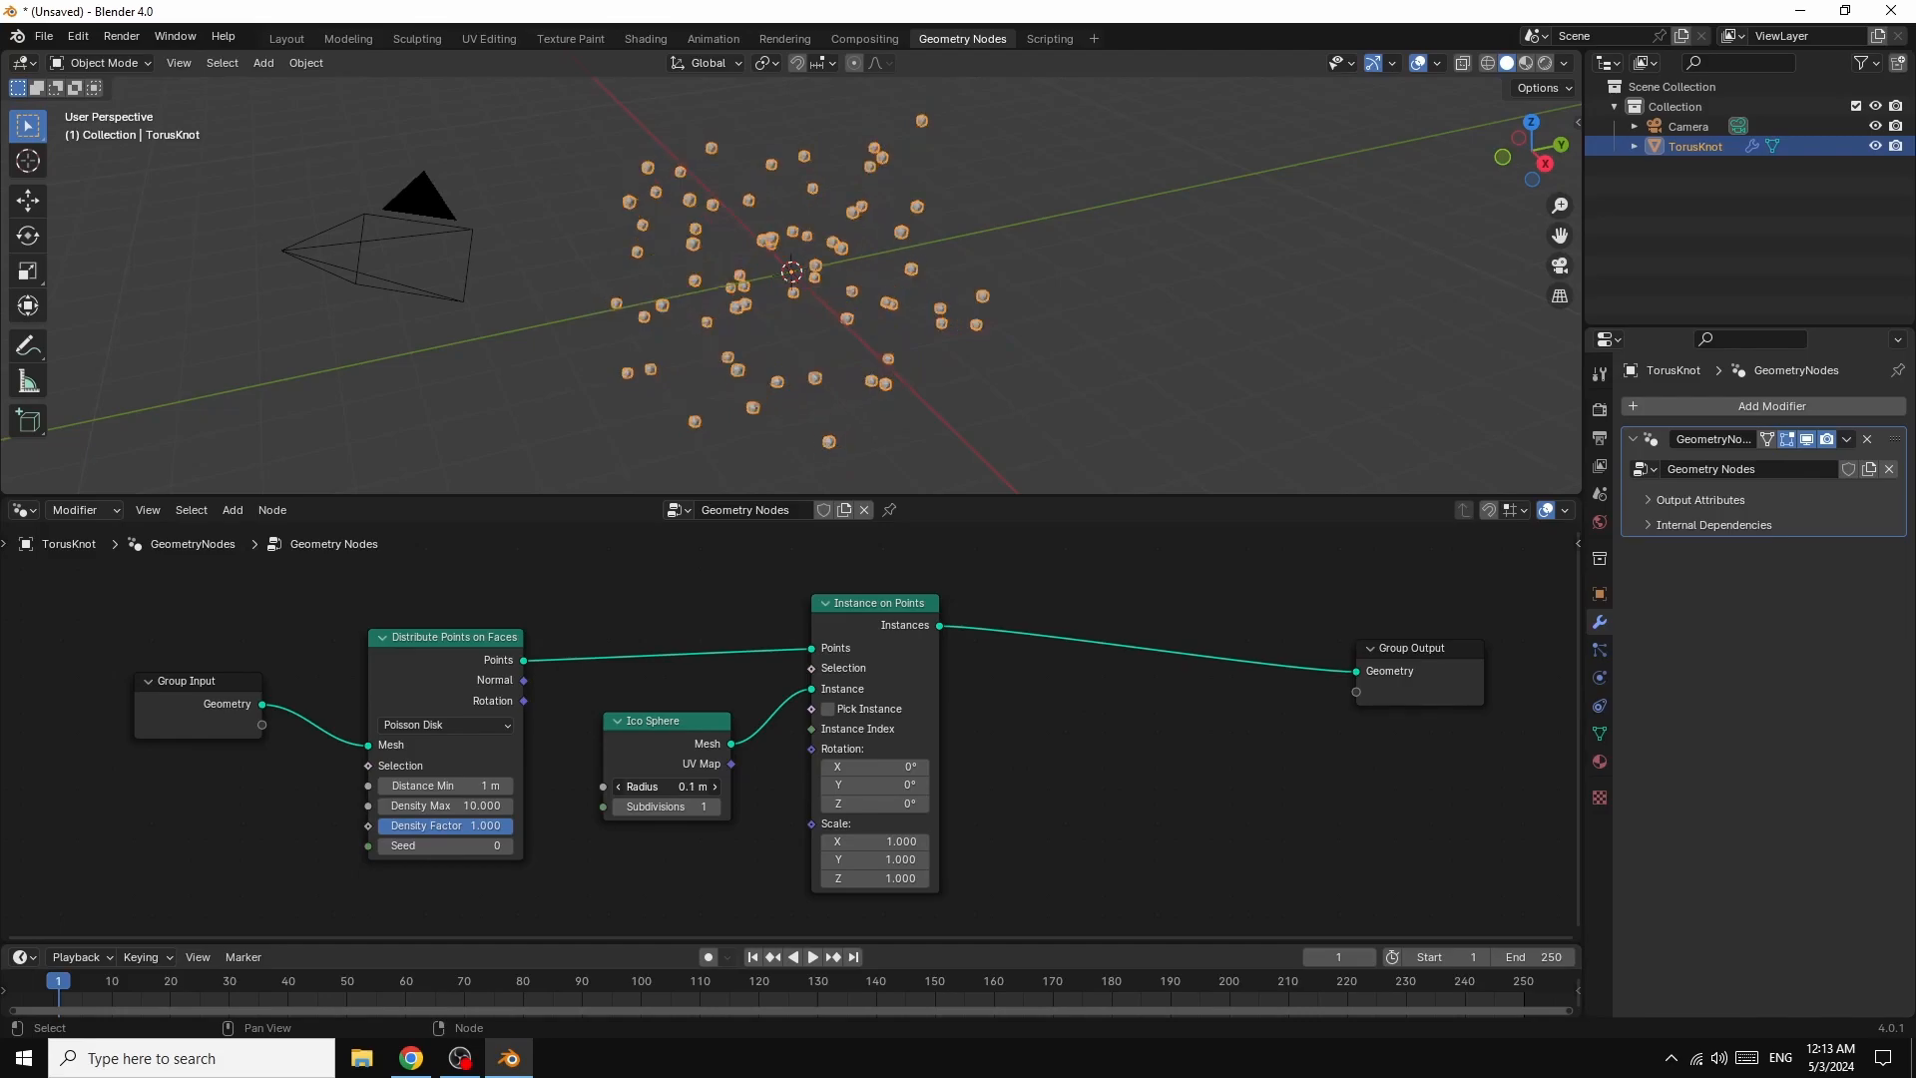
left_click_drag(674, 718, 679, 672)
left_click_drag(883, 602, 929, 591)
left_click_drag(720, 735, 774, 735)
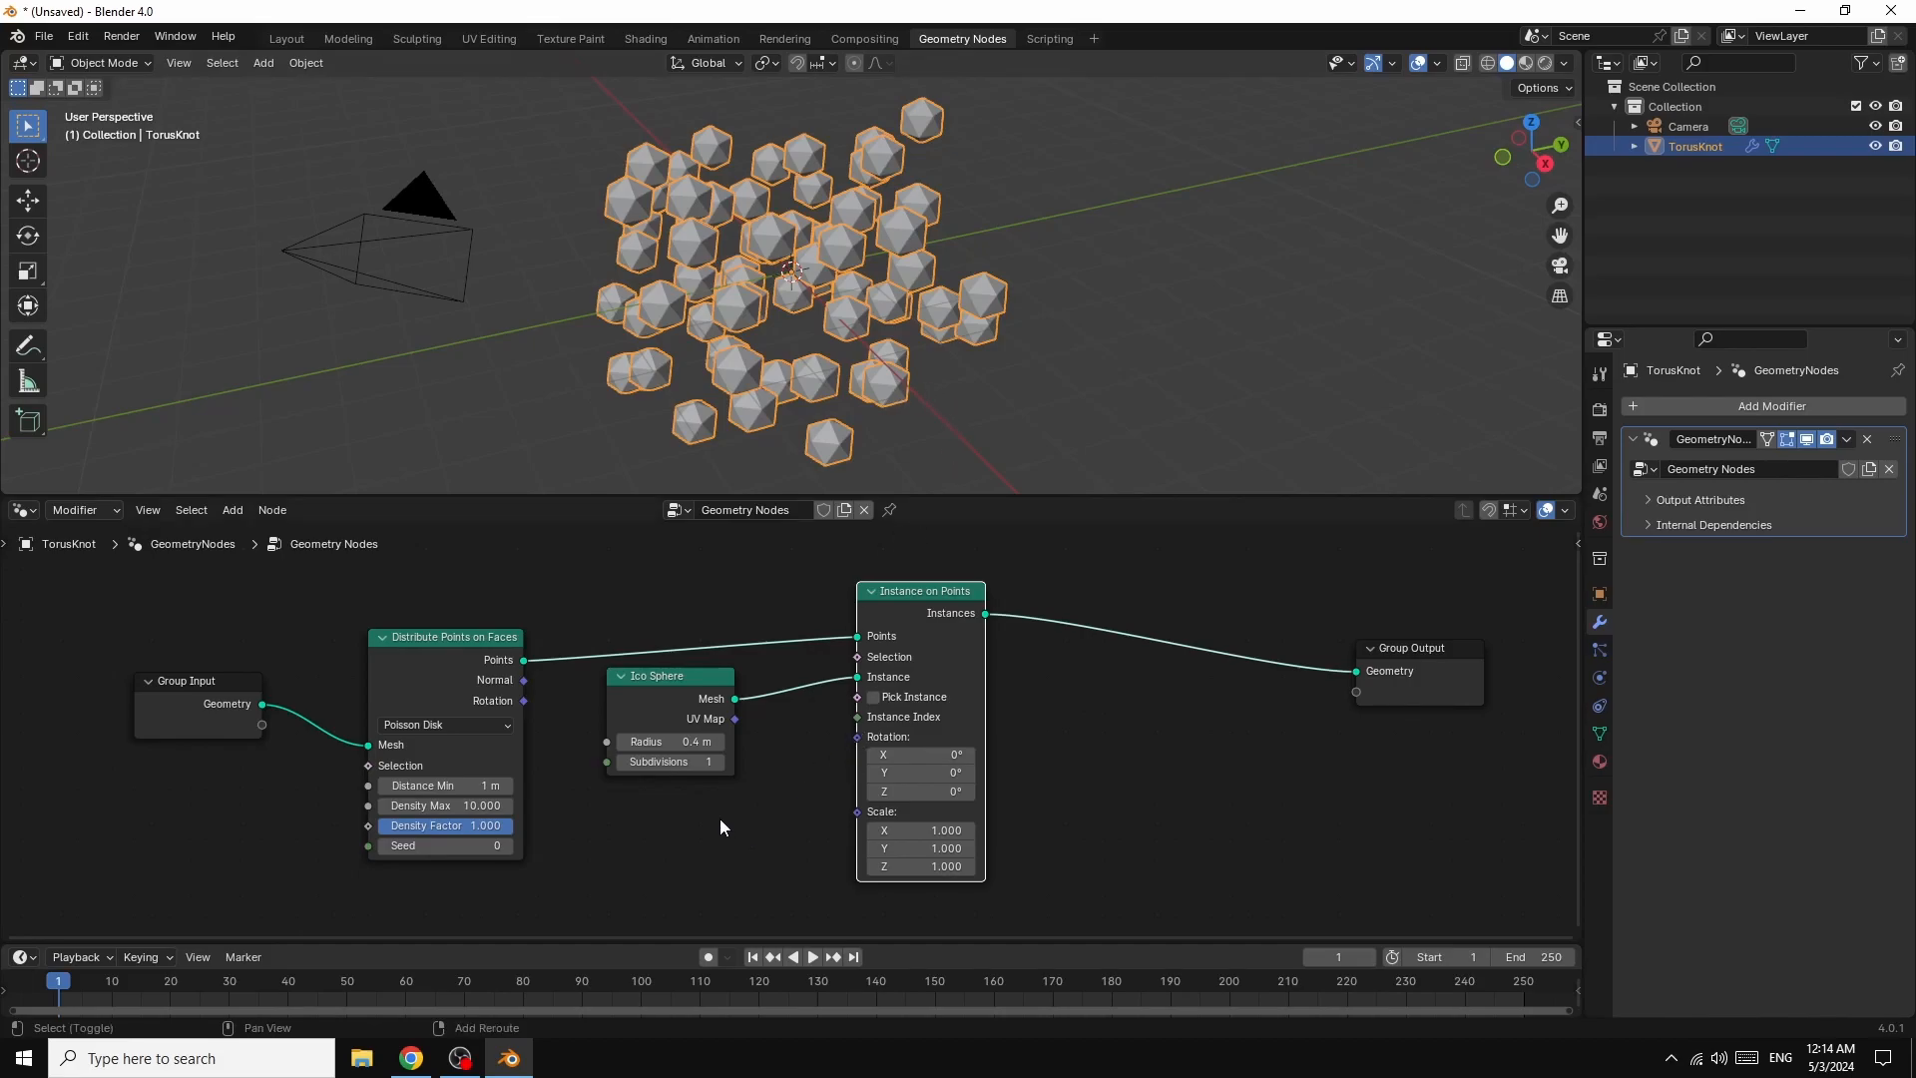
- Add a Random Value node below the Ico Sphere and connect its Value output to the Rotation input of Instance on Points
key("shift+a")
left_click(658, 644)
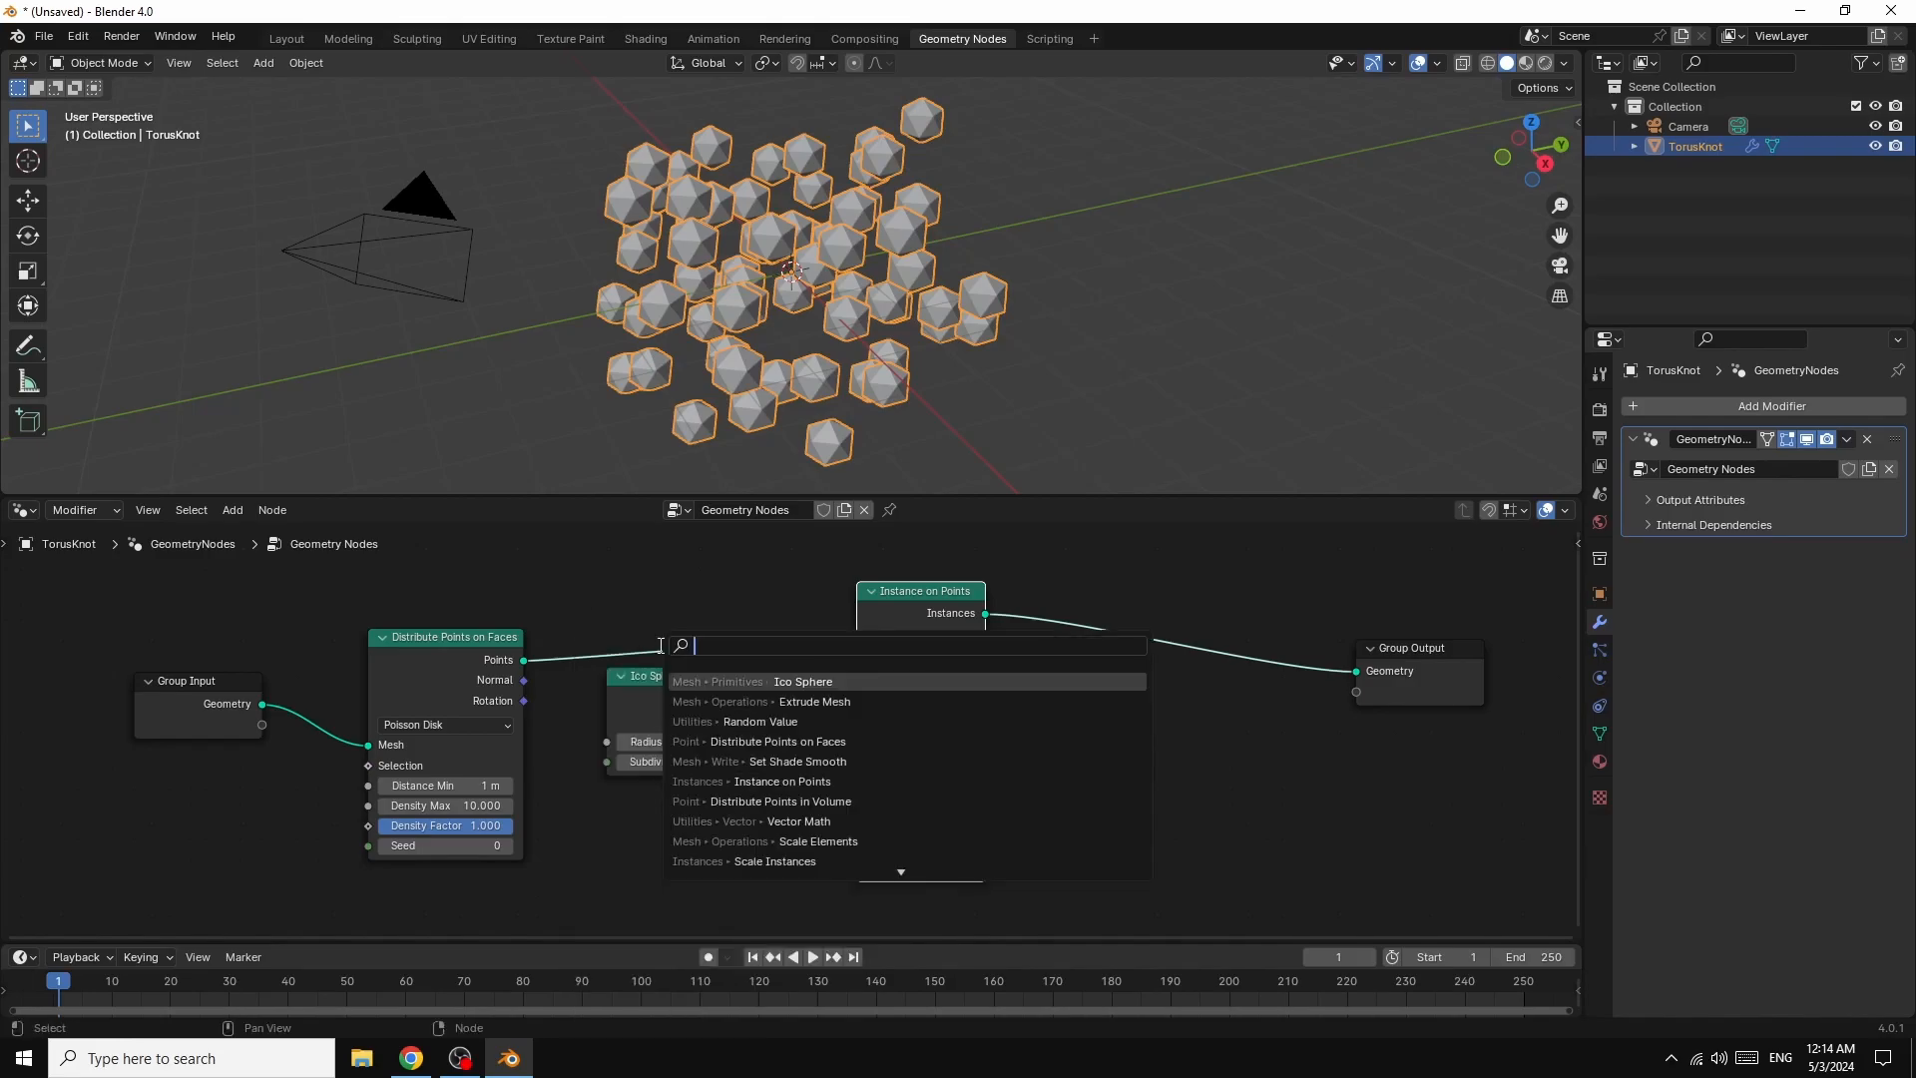
type("o")
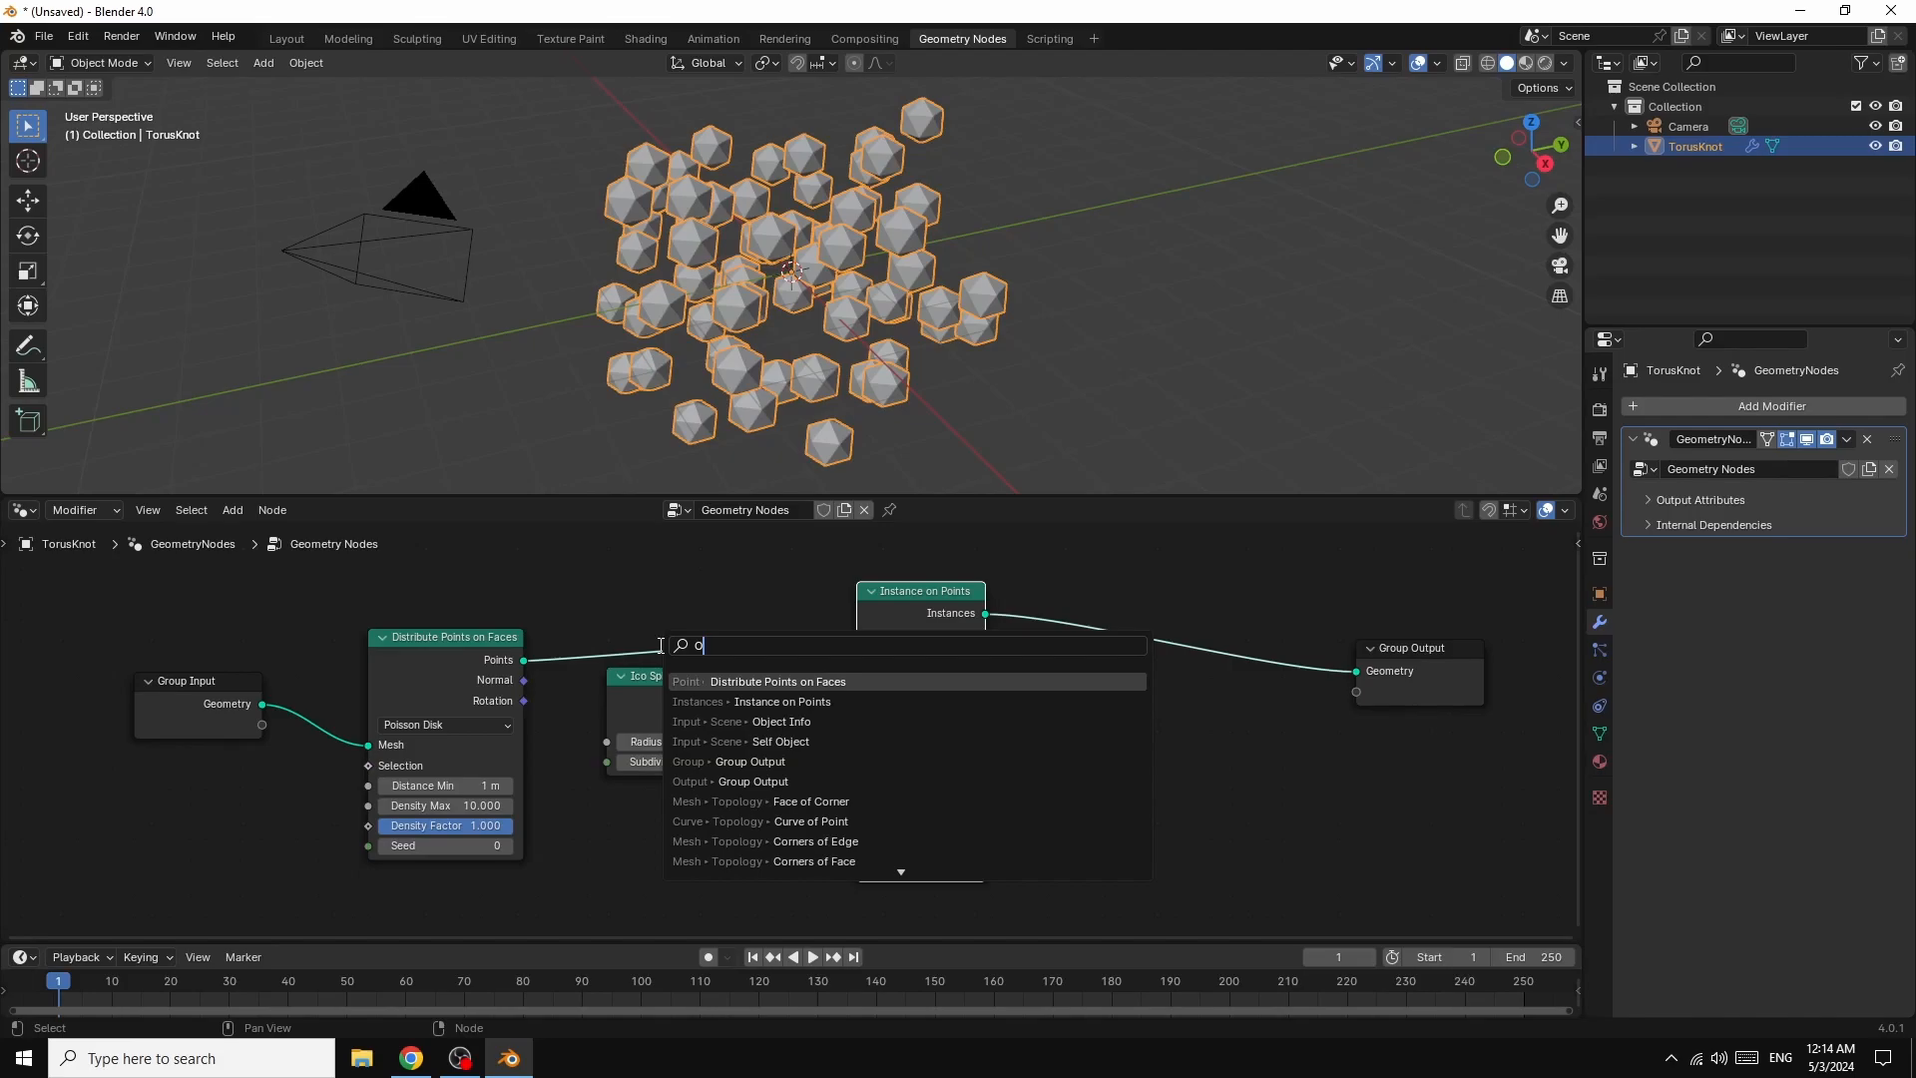
key("BackSpace")
type("R")
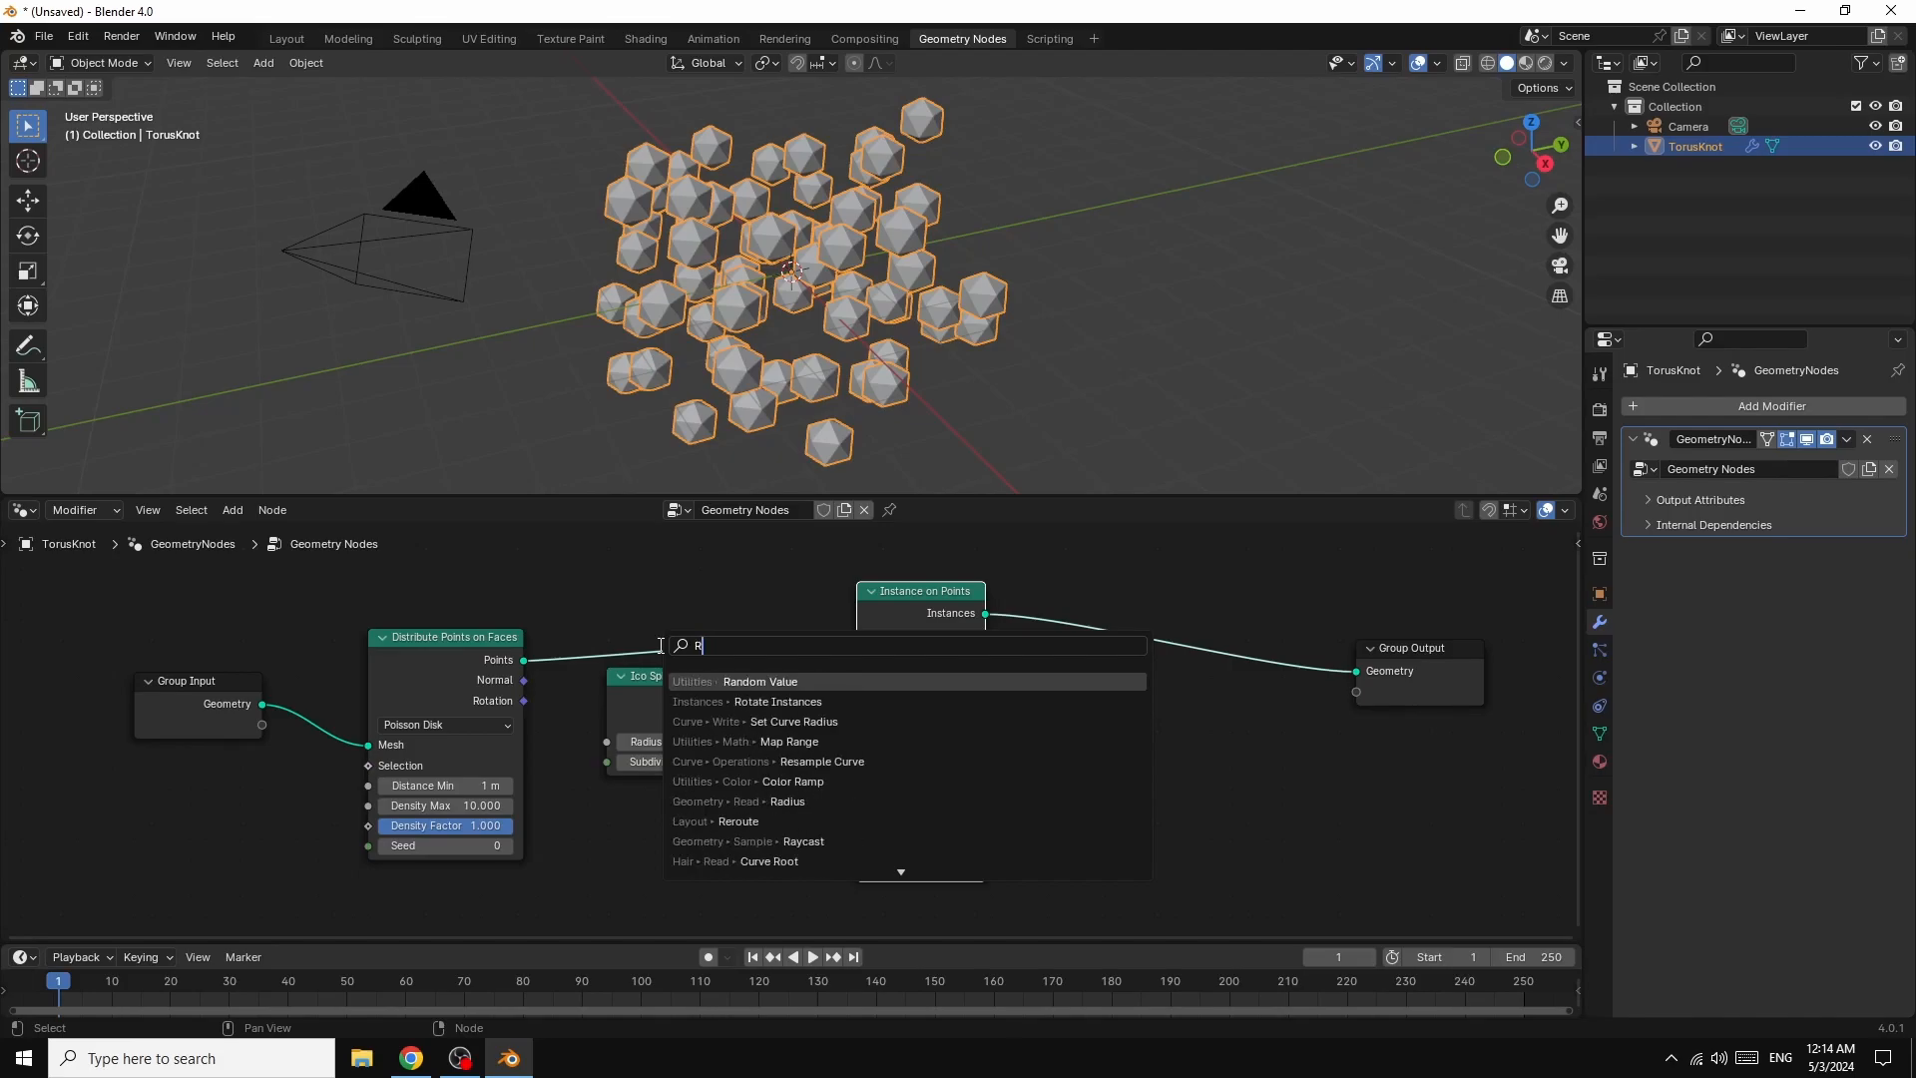
type("AND")
left_click(754, 683)
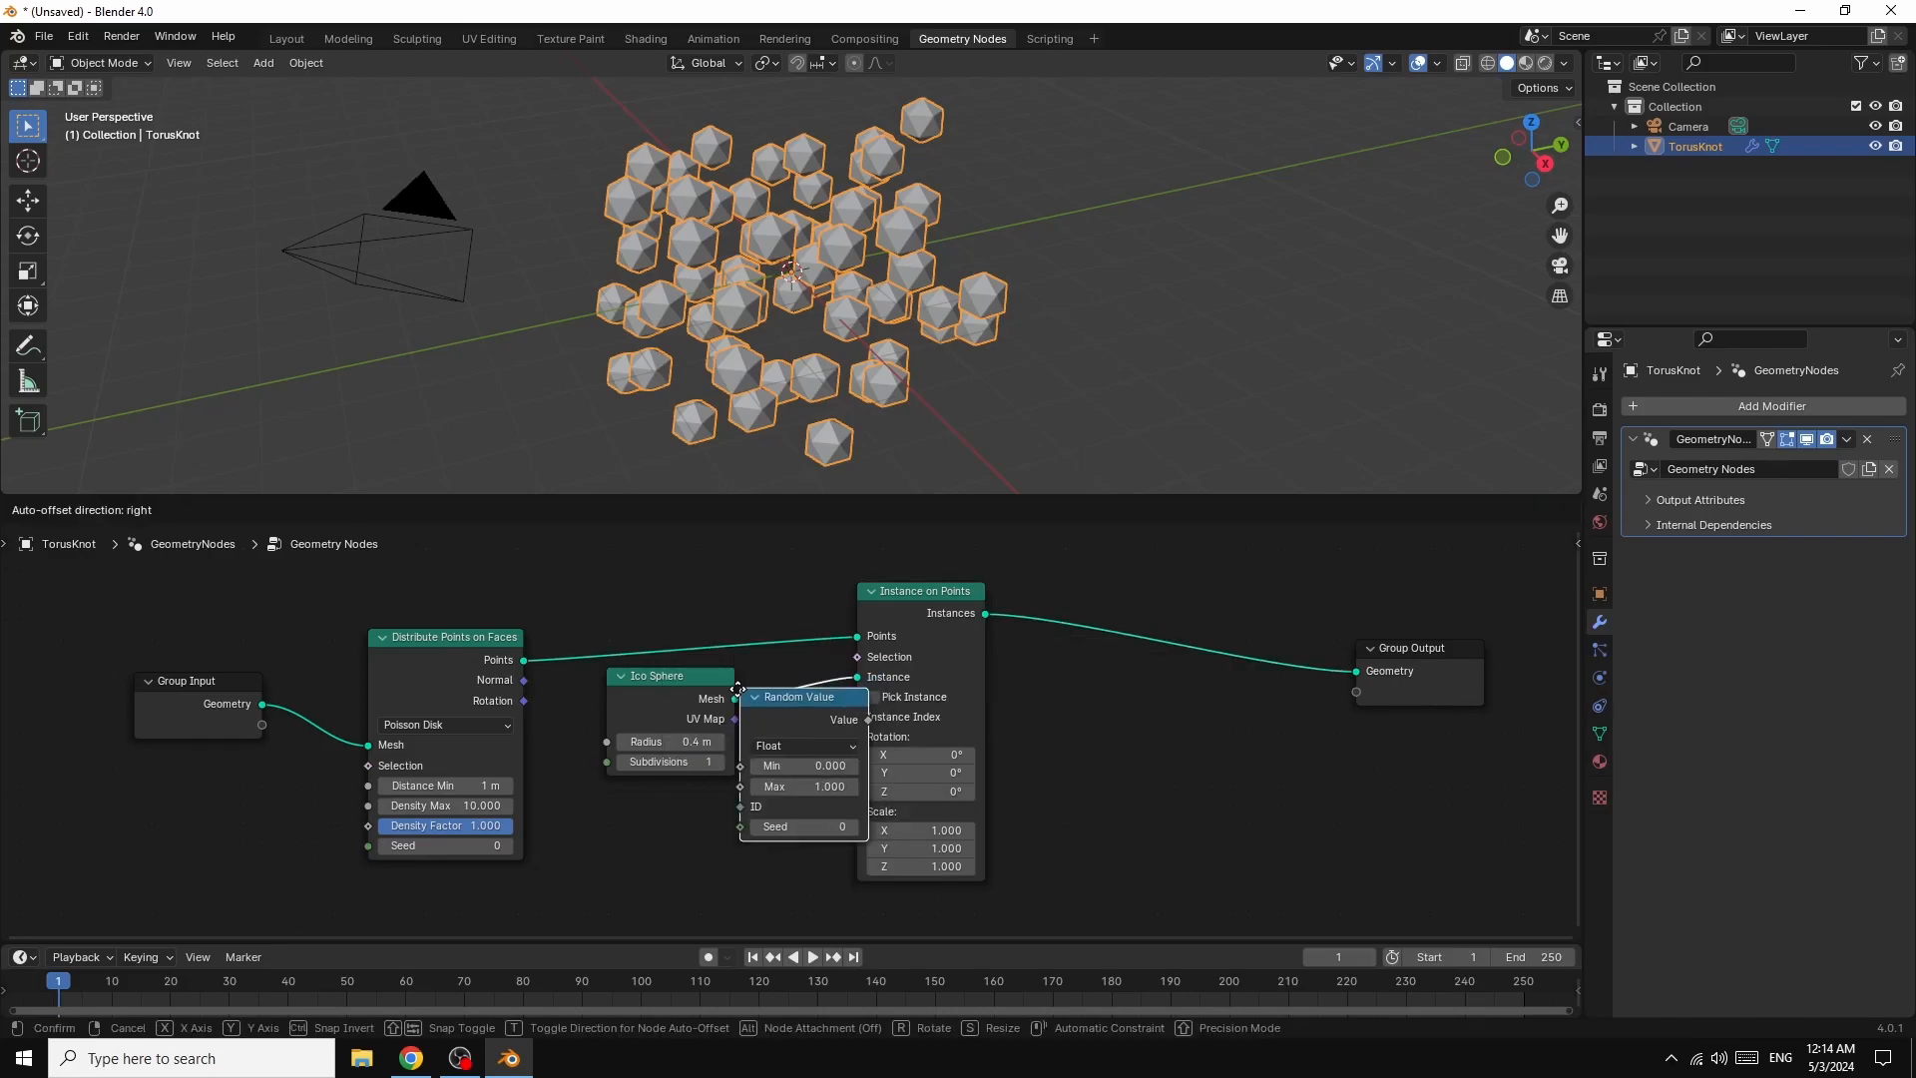
left_click(633, 785)
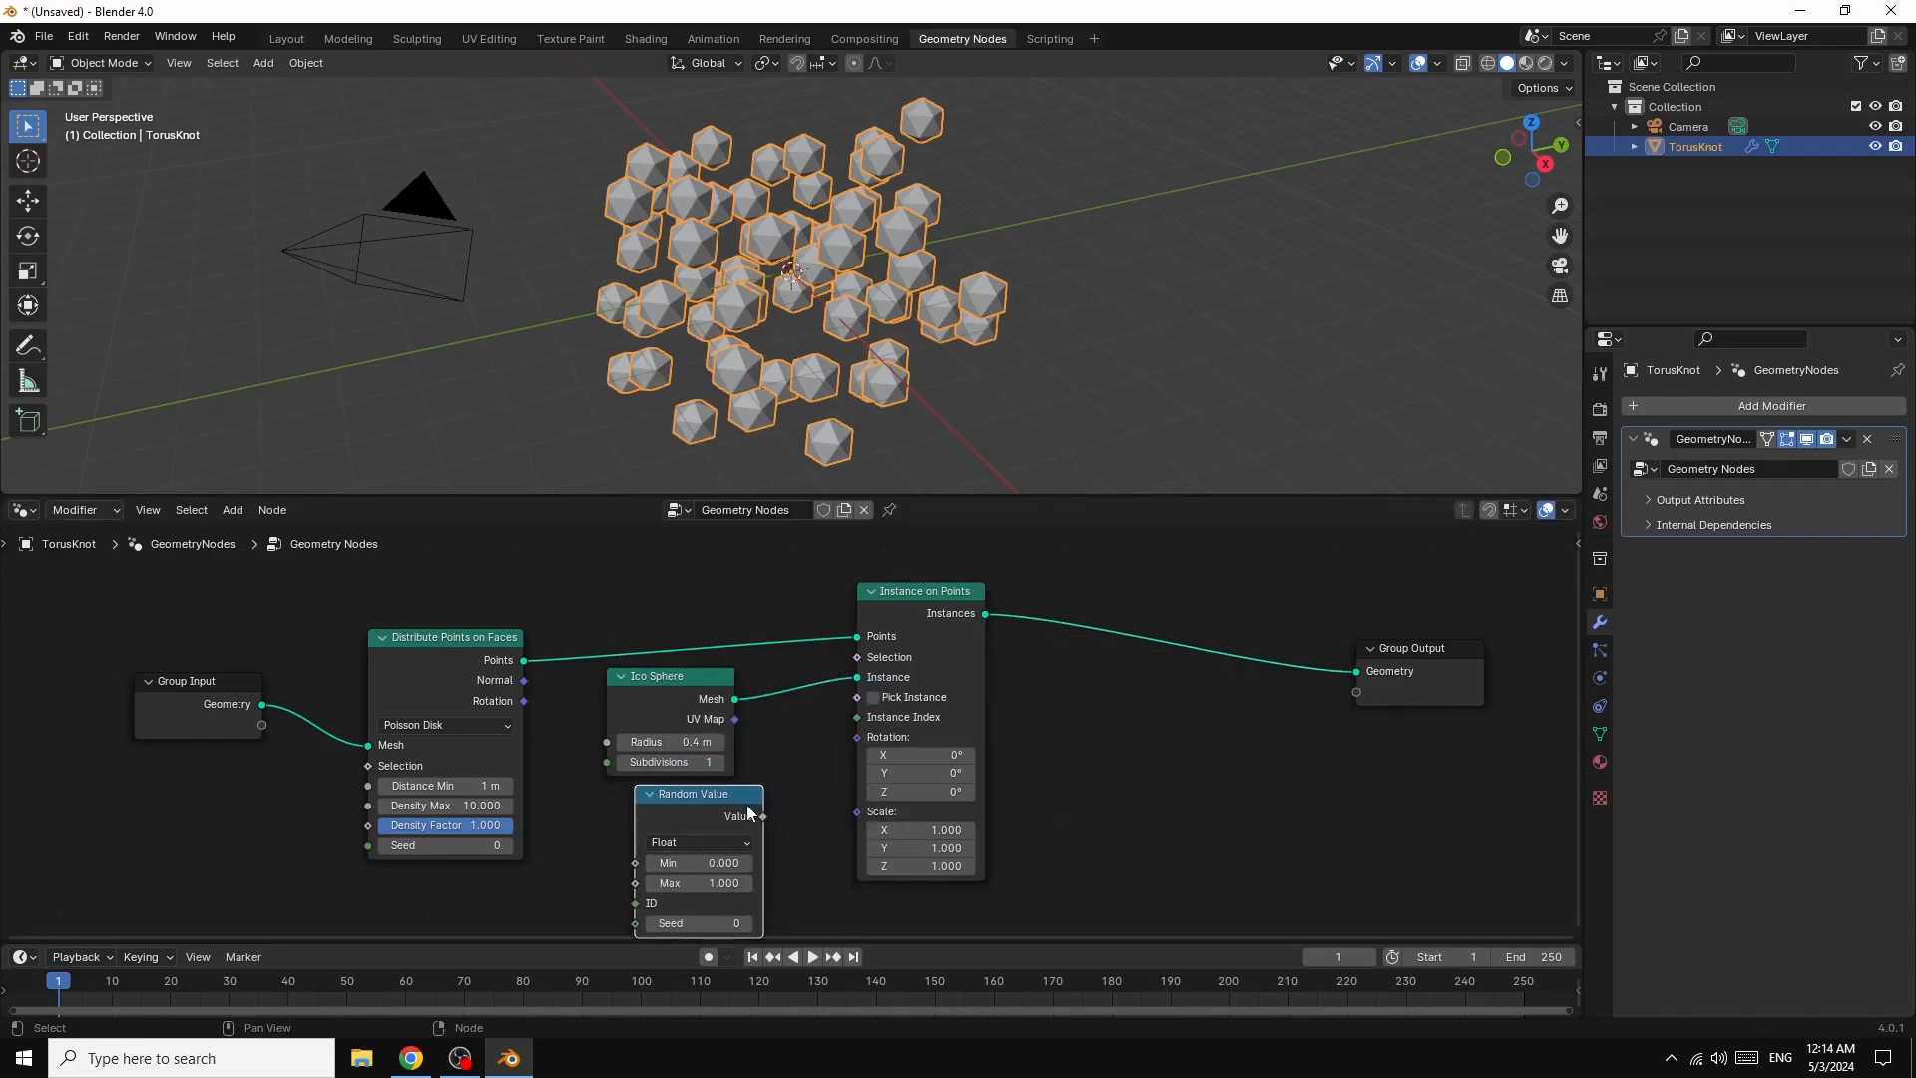
left_click_drag(764, 818, 854, 744)
left_click_drag(726, 795, 780, 737)
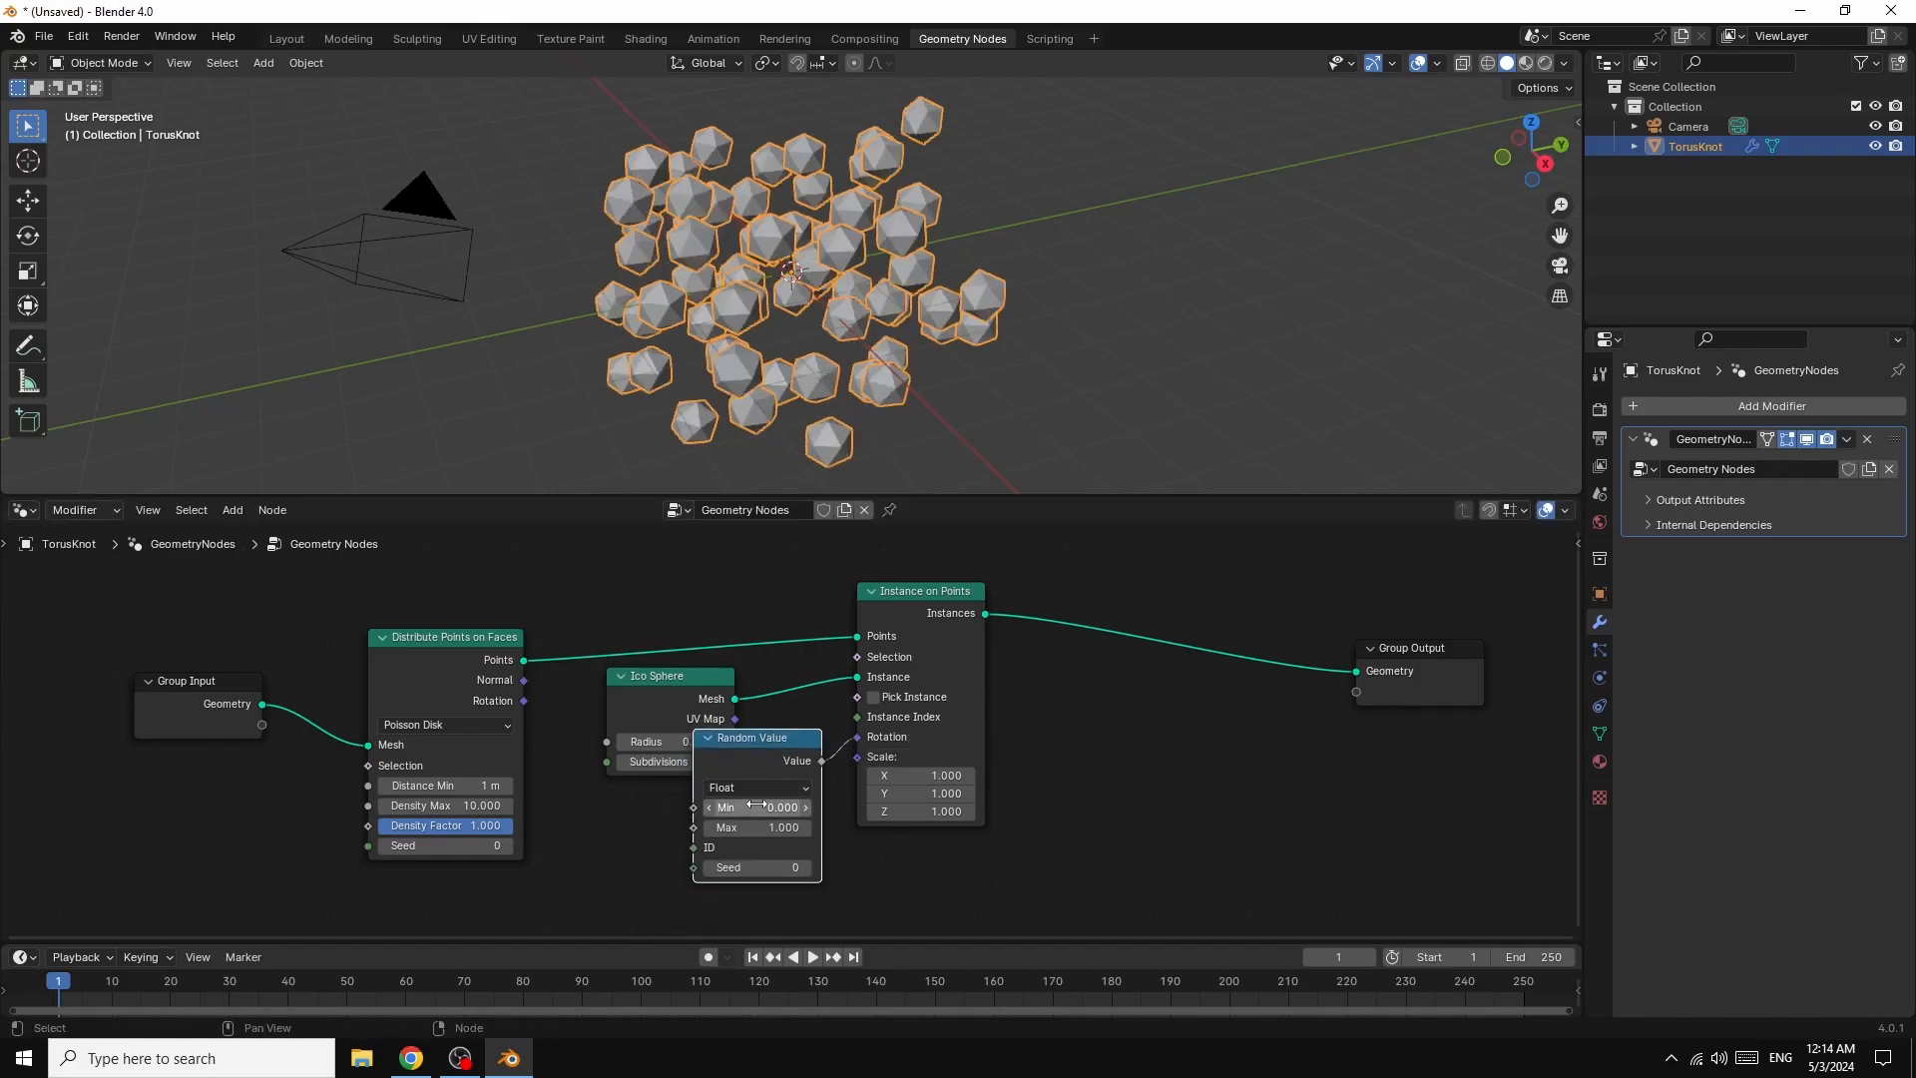
- Insert keyframes on frame 1 for the Random Value node's Min of 0 and Max of 1
left_click_drag(763, 808, 711, 807)
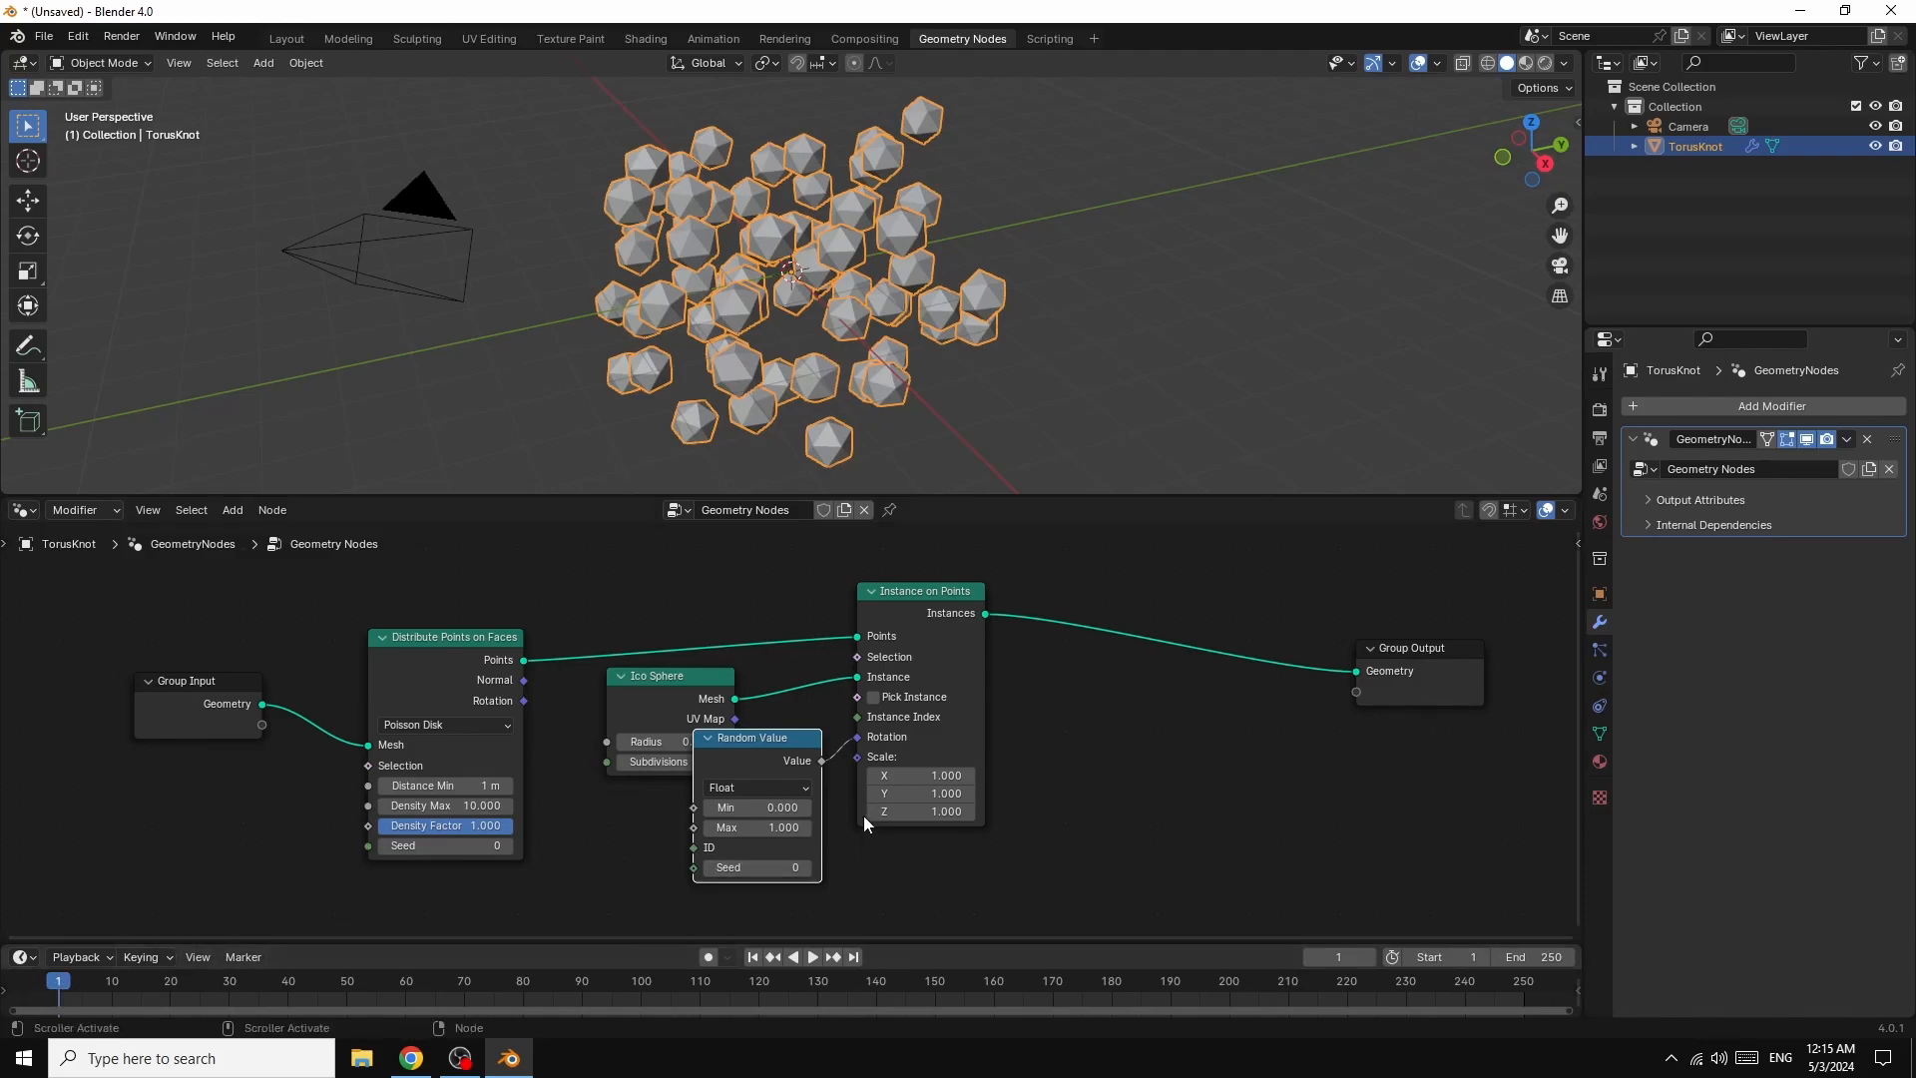
right_click(768, 808)
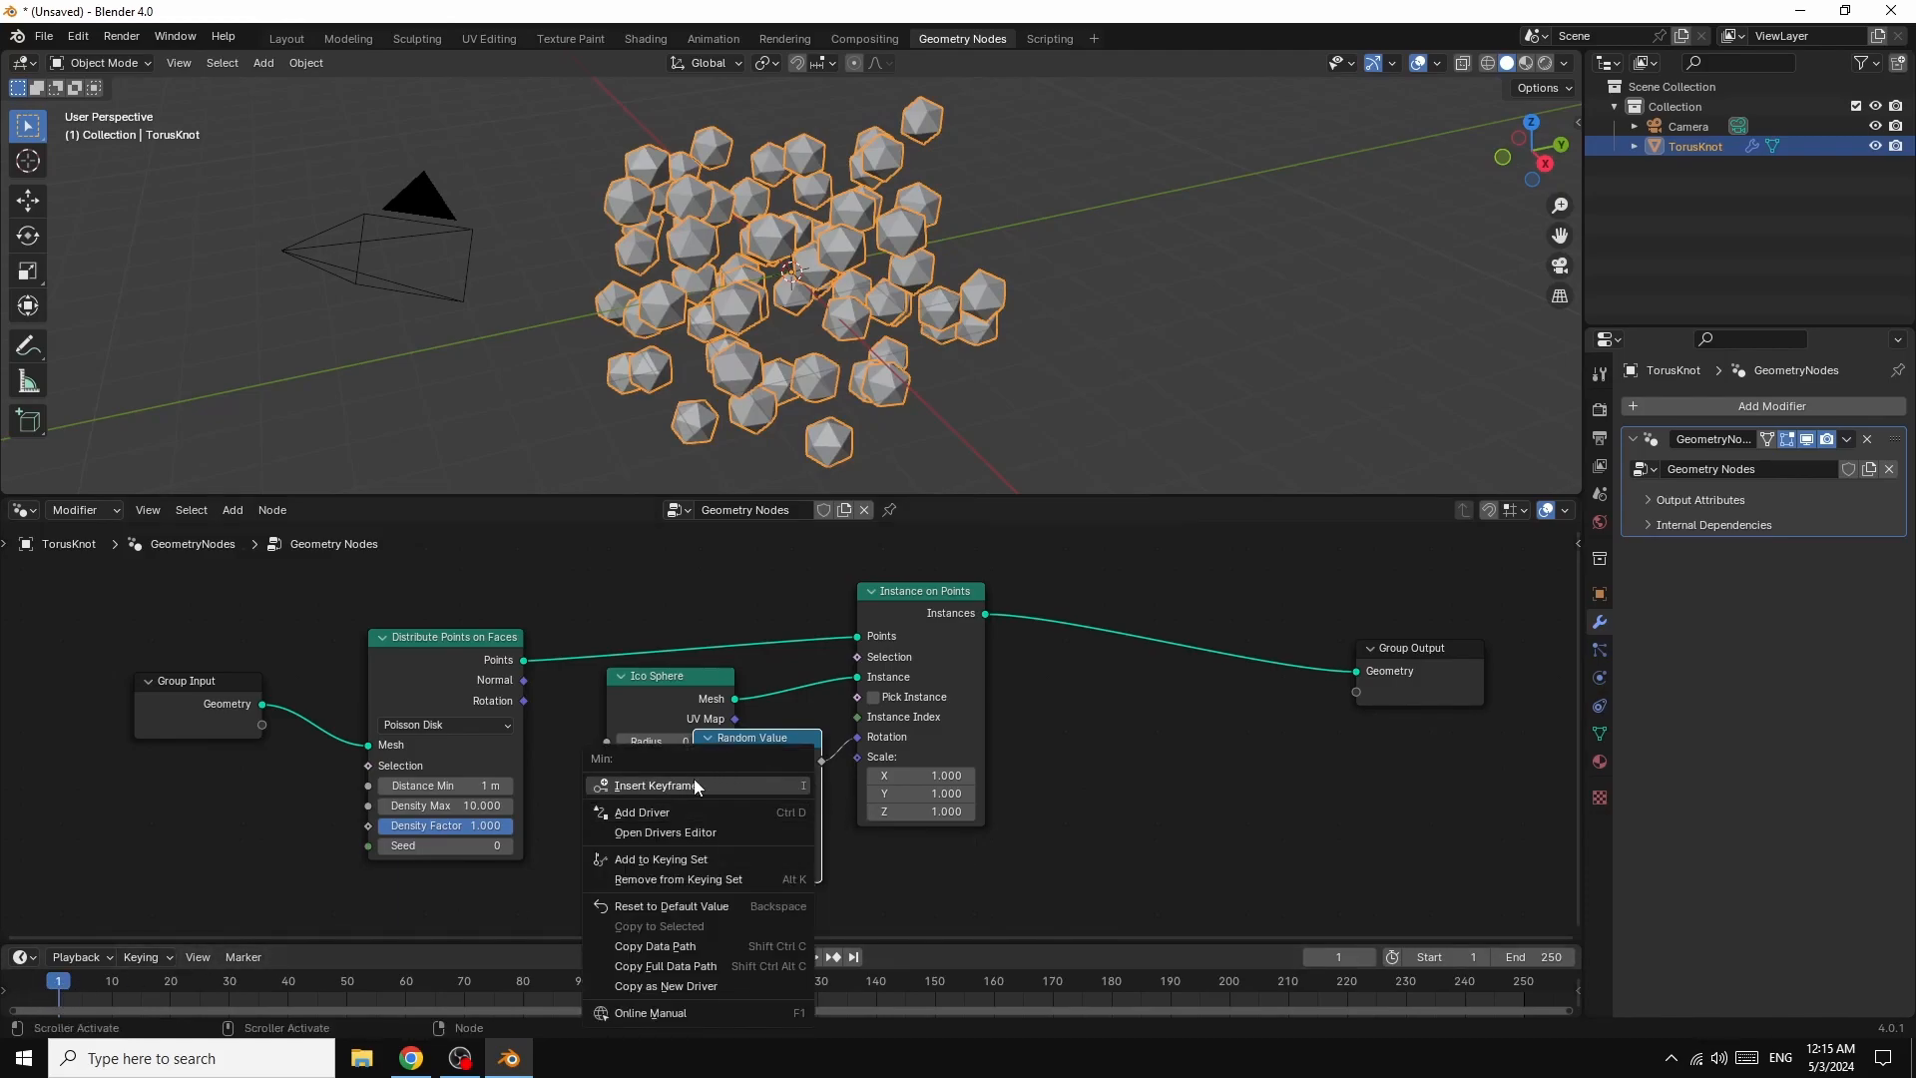
key("Escape")
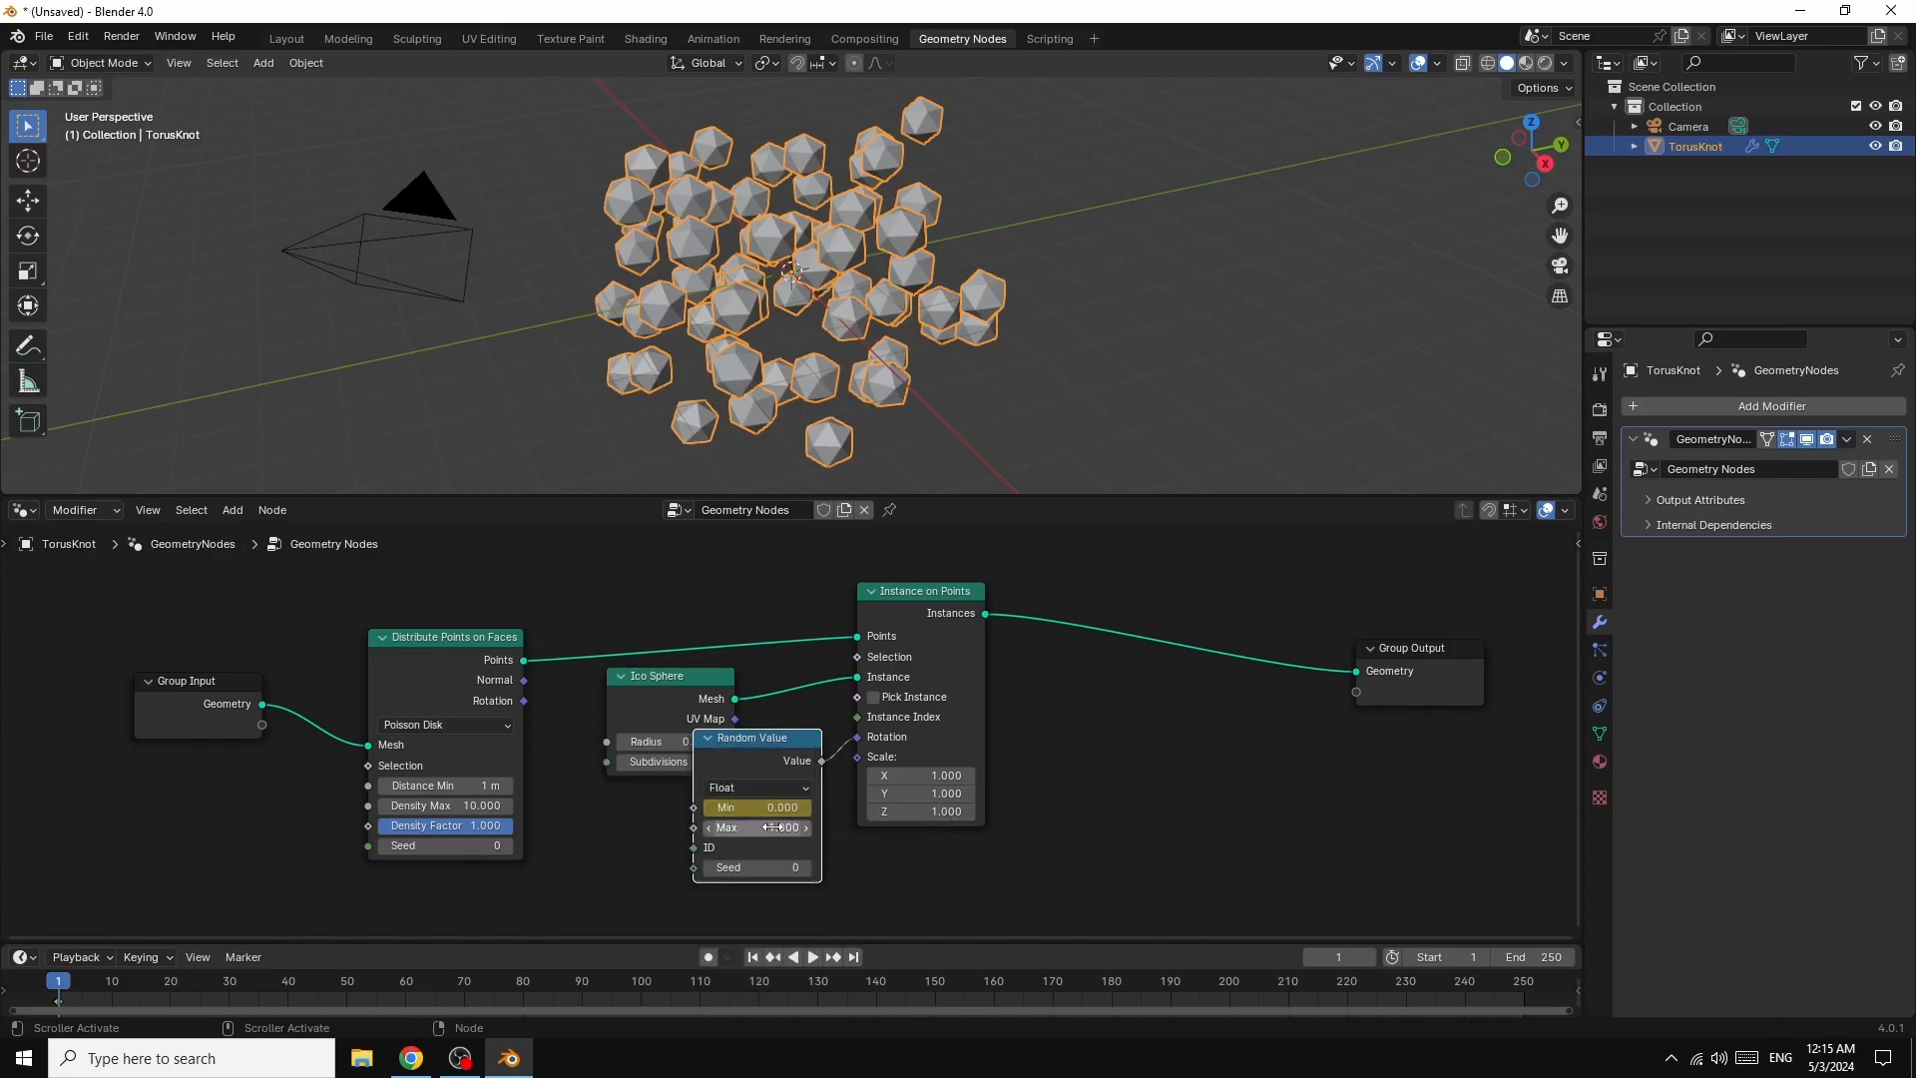
right_click(715, 821)
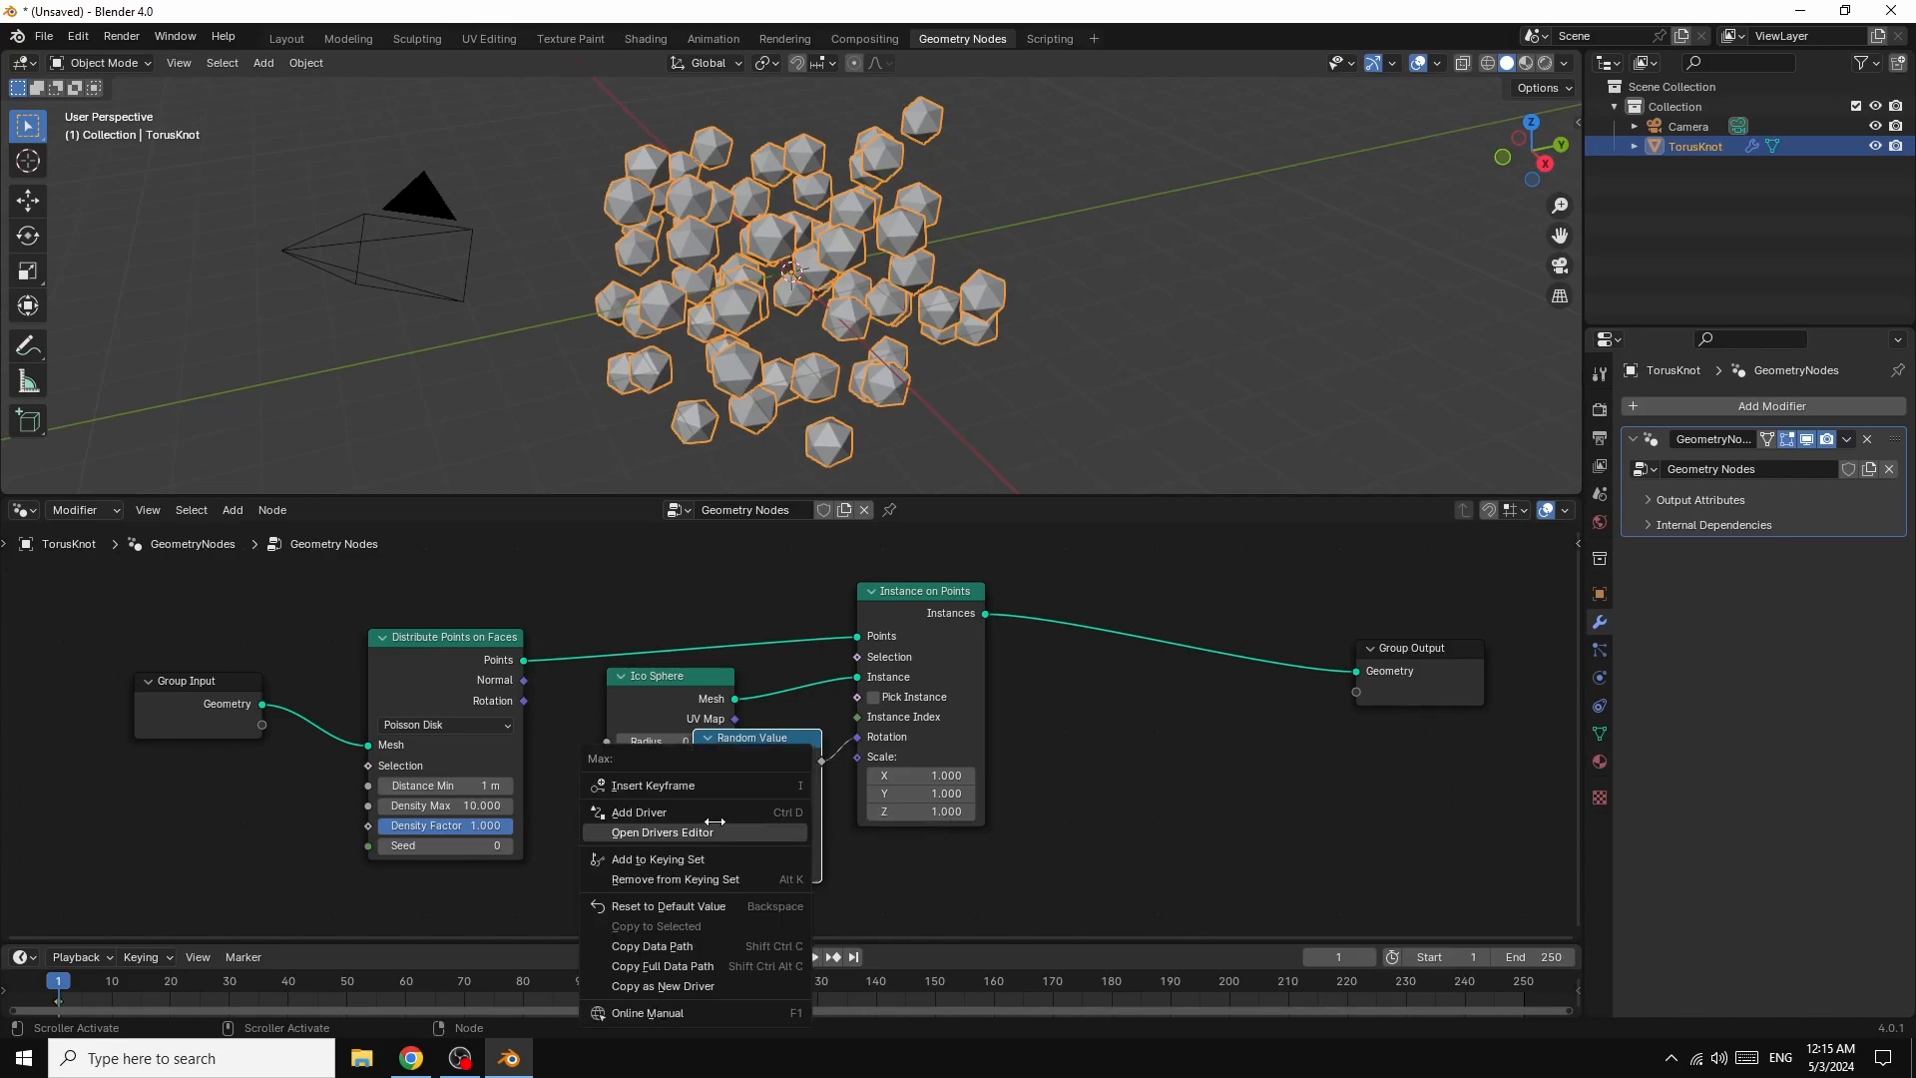
left_click(668, 786)
- On frame 250, set the Random Value node's Min to 5.2 and Max to 8.7, and keyframe both
left_click(855, 957)
left_click_drag(778, 813, 898, 827)
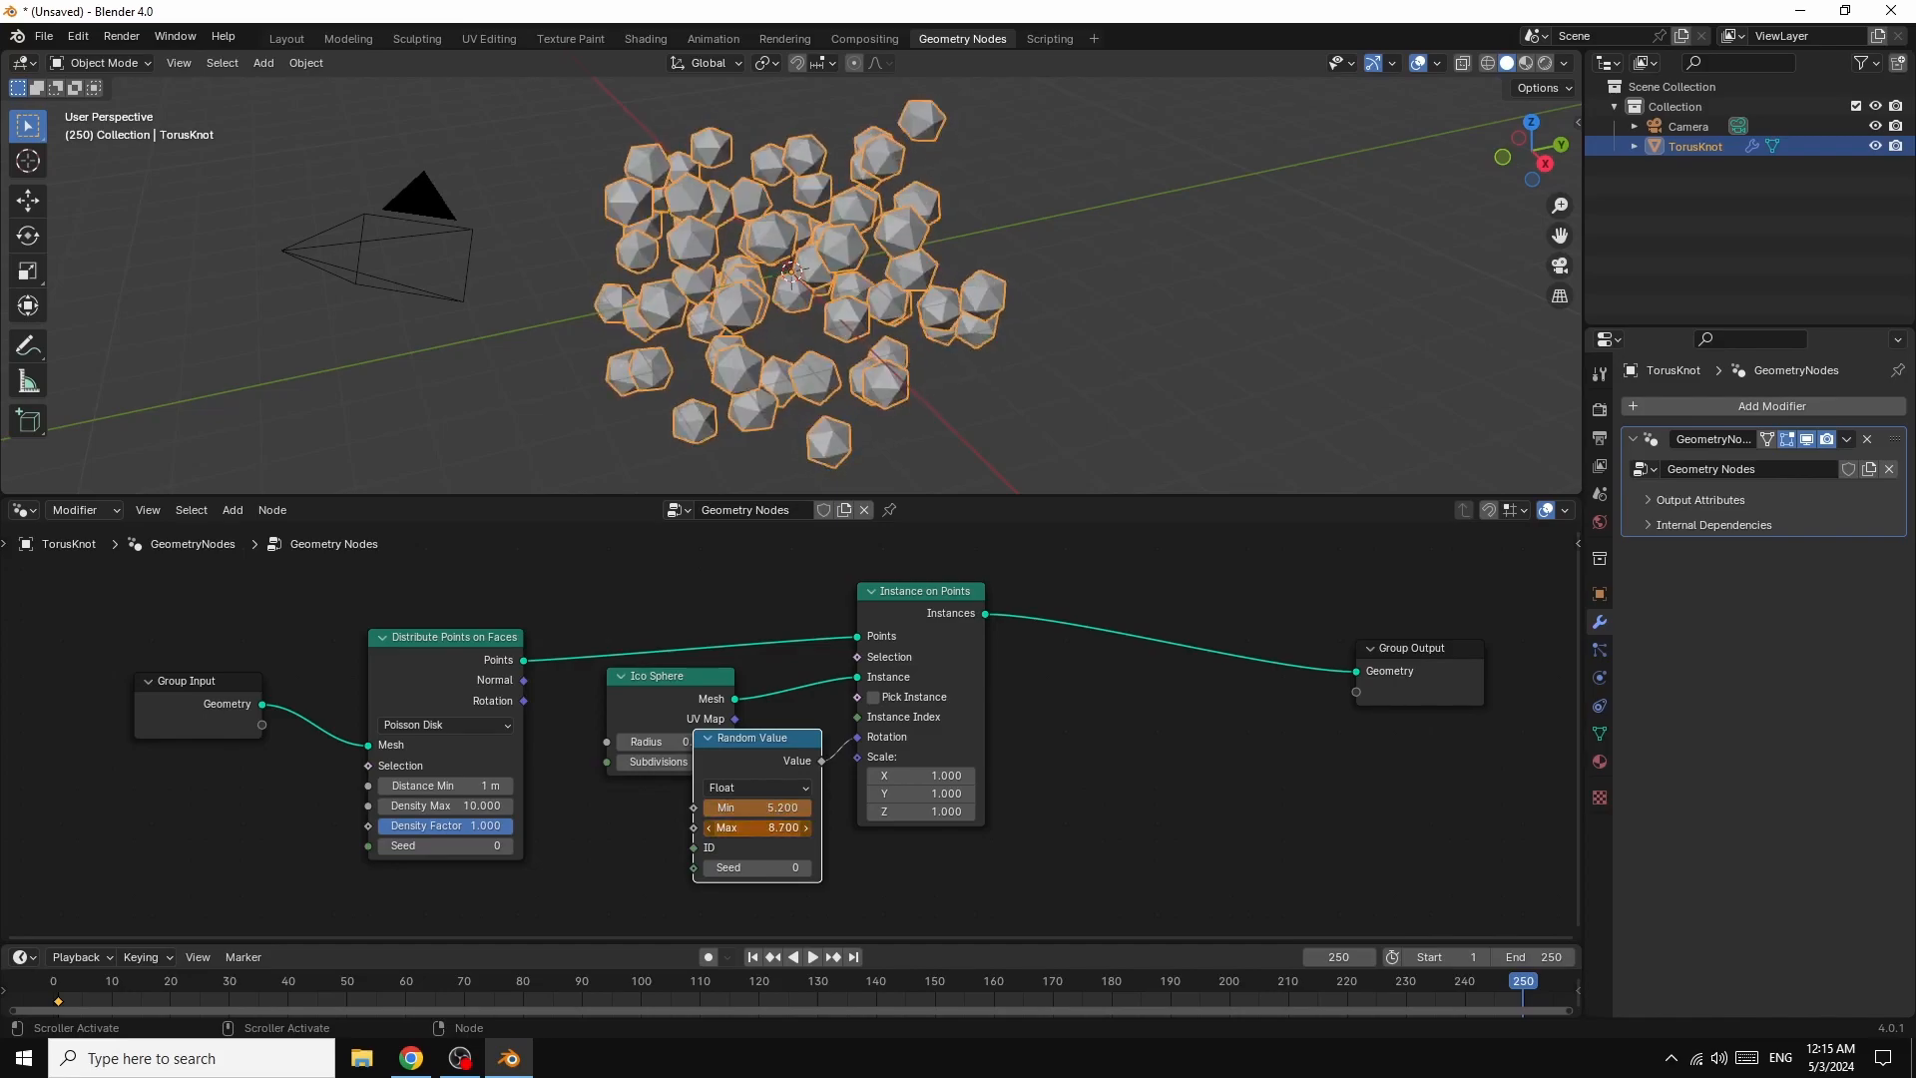
right_click(780, 813)
left_click(733, 807)
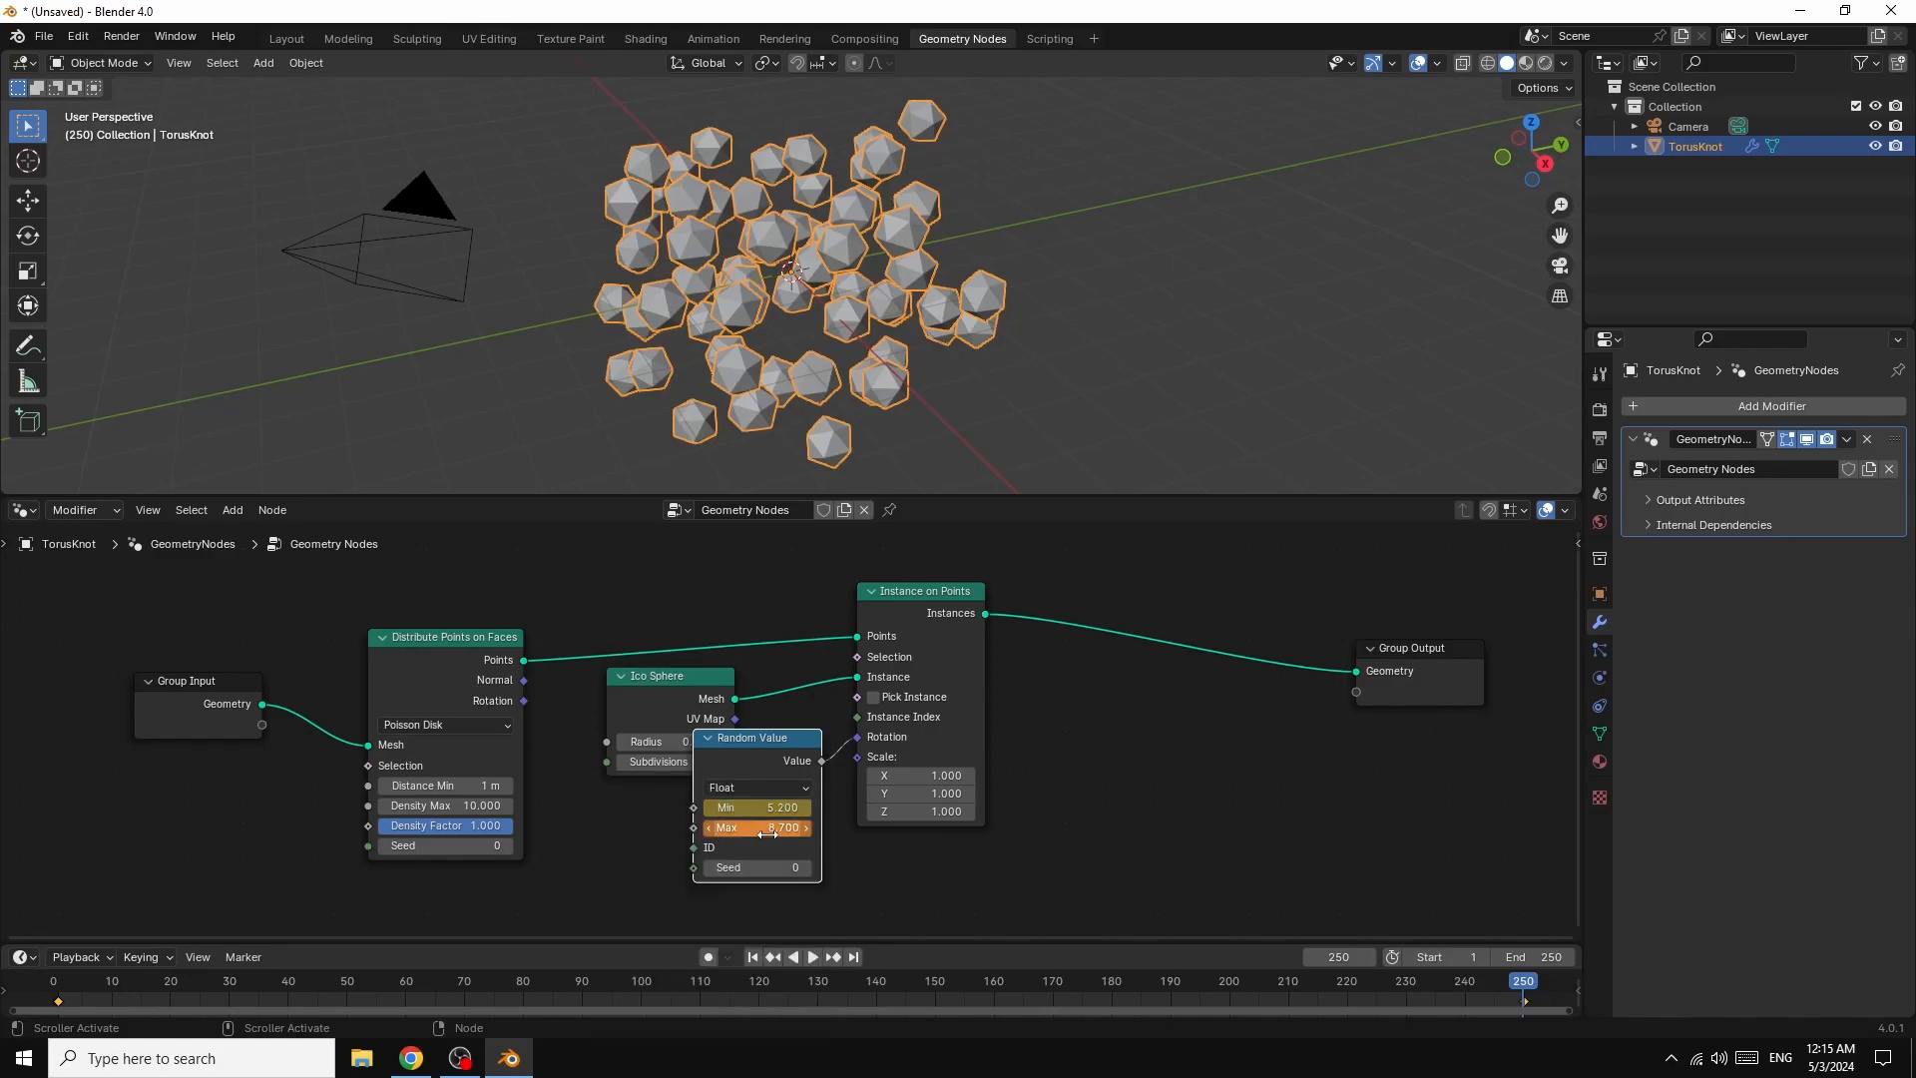
right_click(773, 827)
left_click(739, 828)
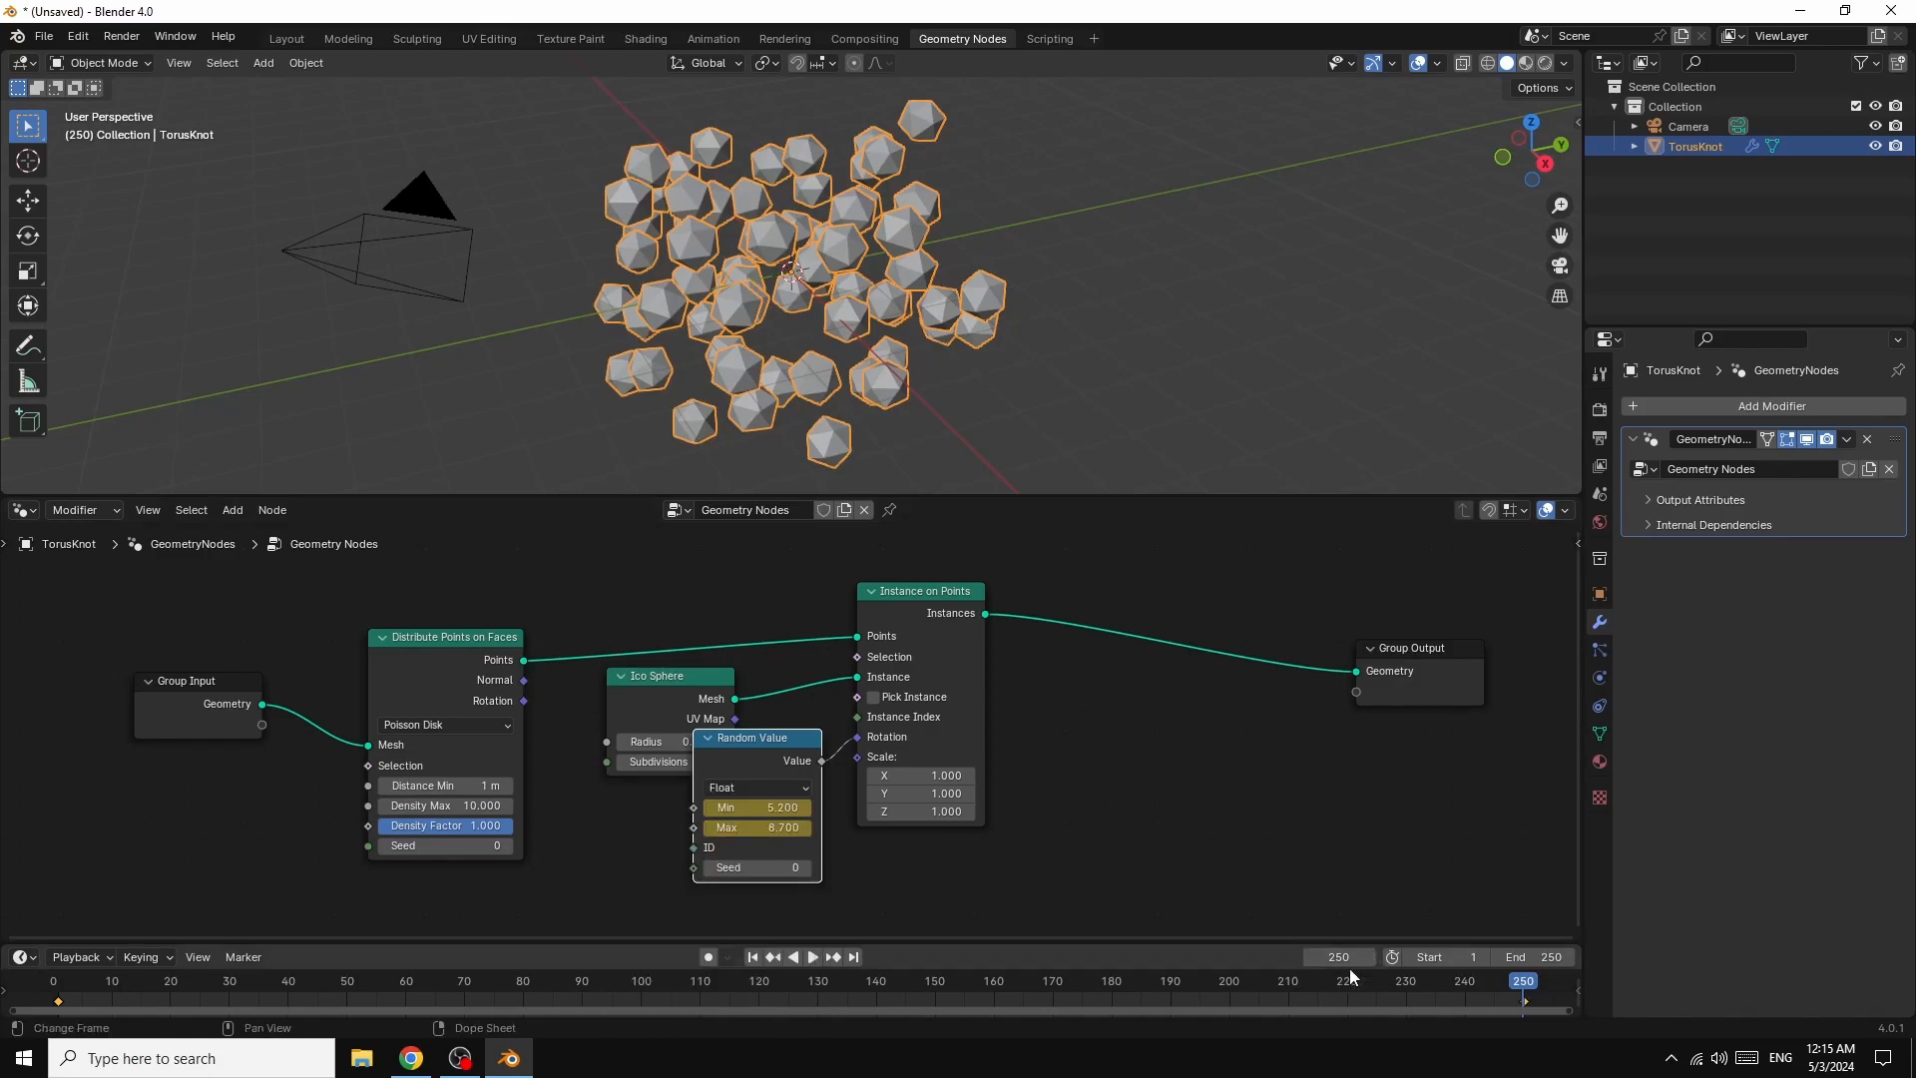
- Move the Random Value and Ico Sphere nodes apart so they no longer overlap
left_click_drag(710, 739, 727, 766)
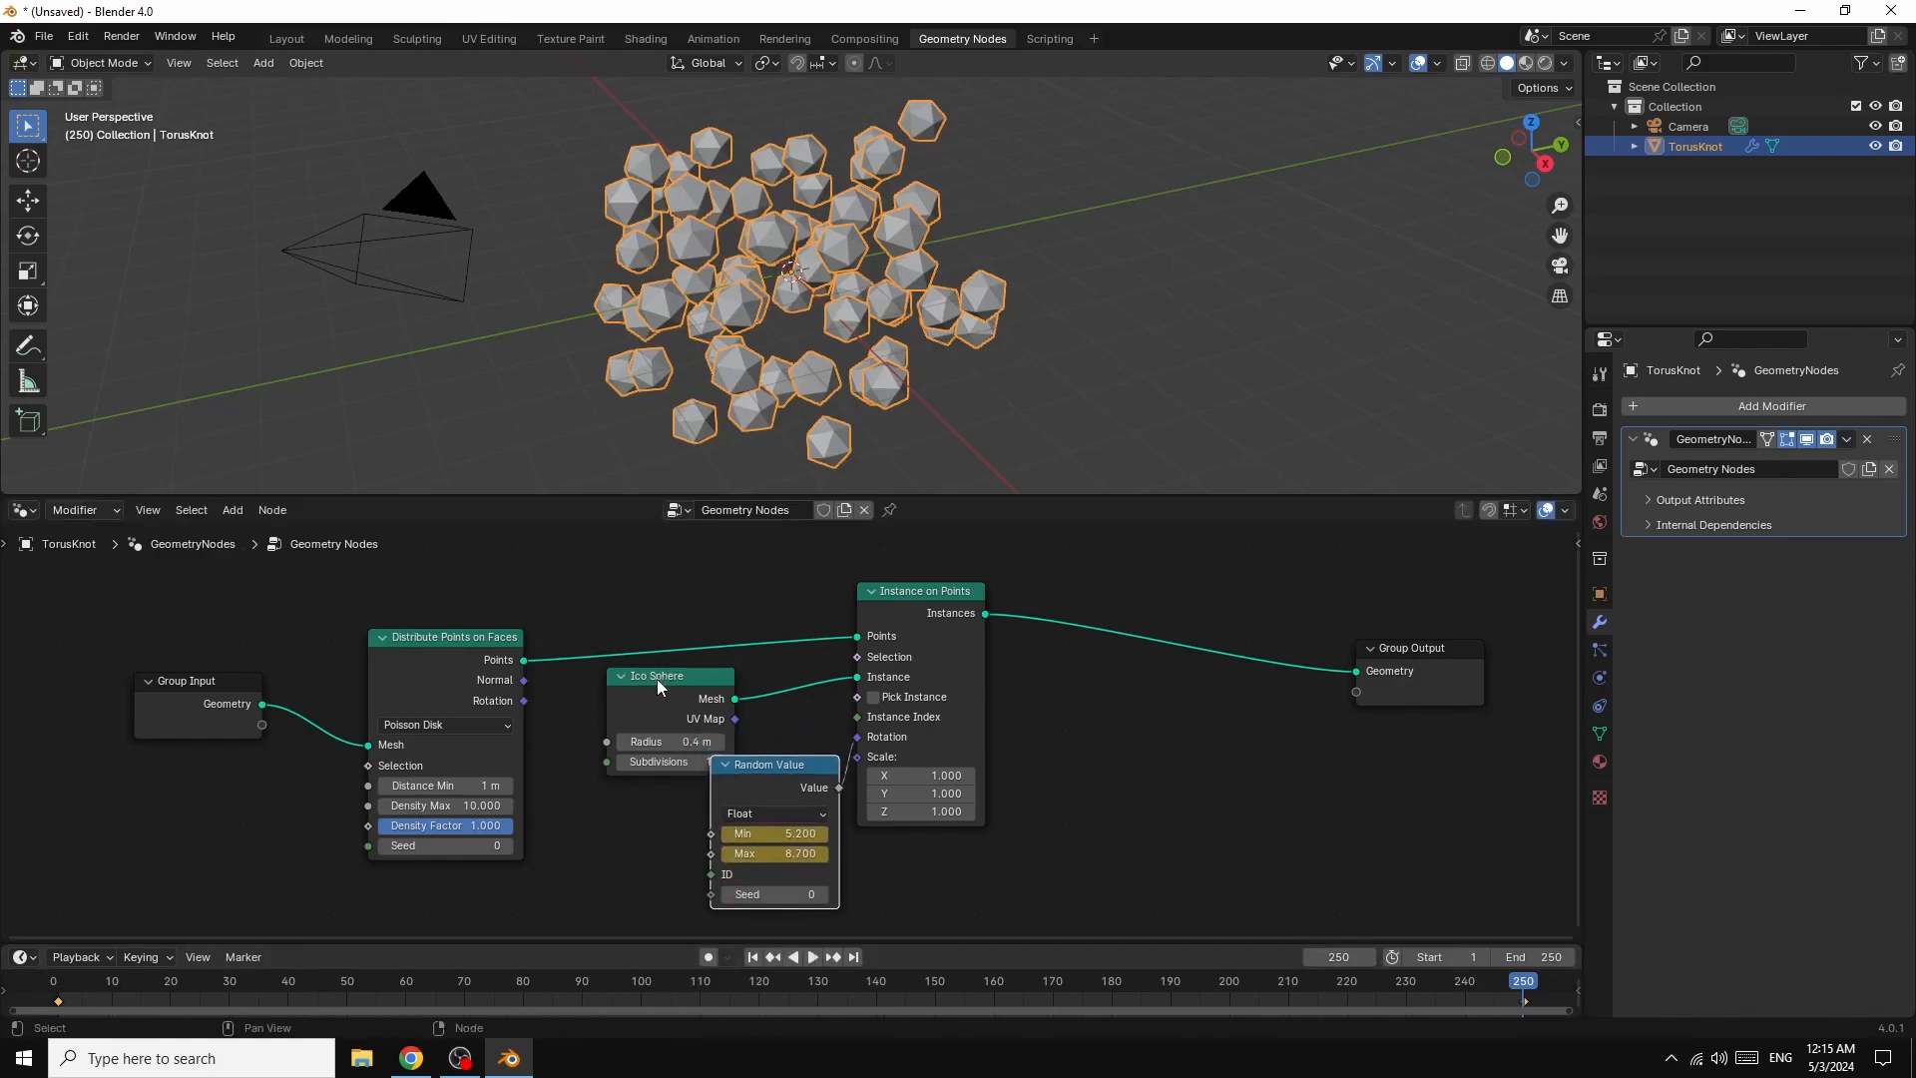
left_click_drag(661, 681, 618, 670)
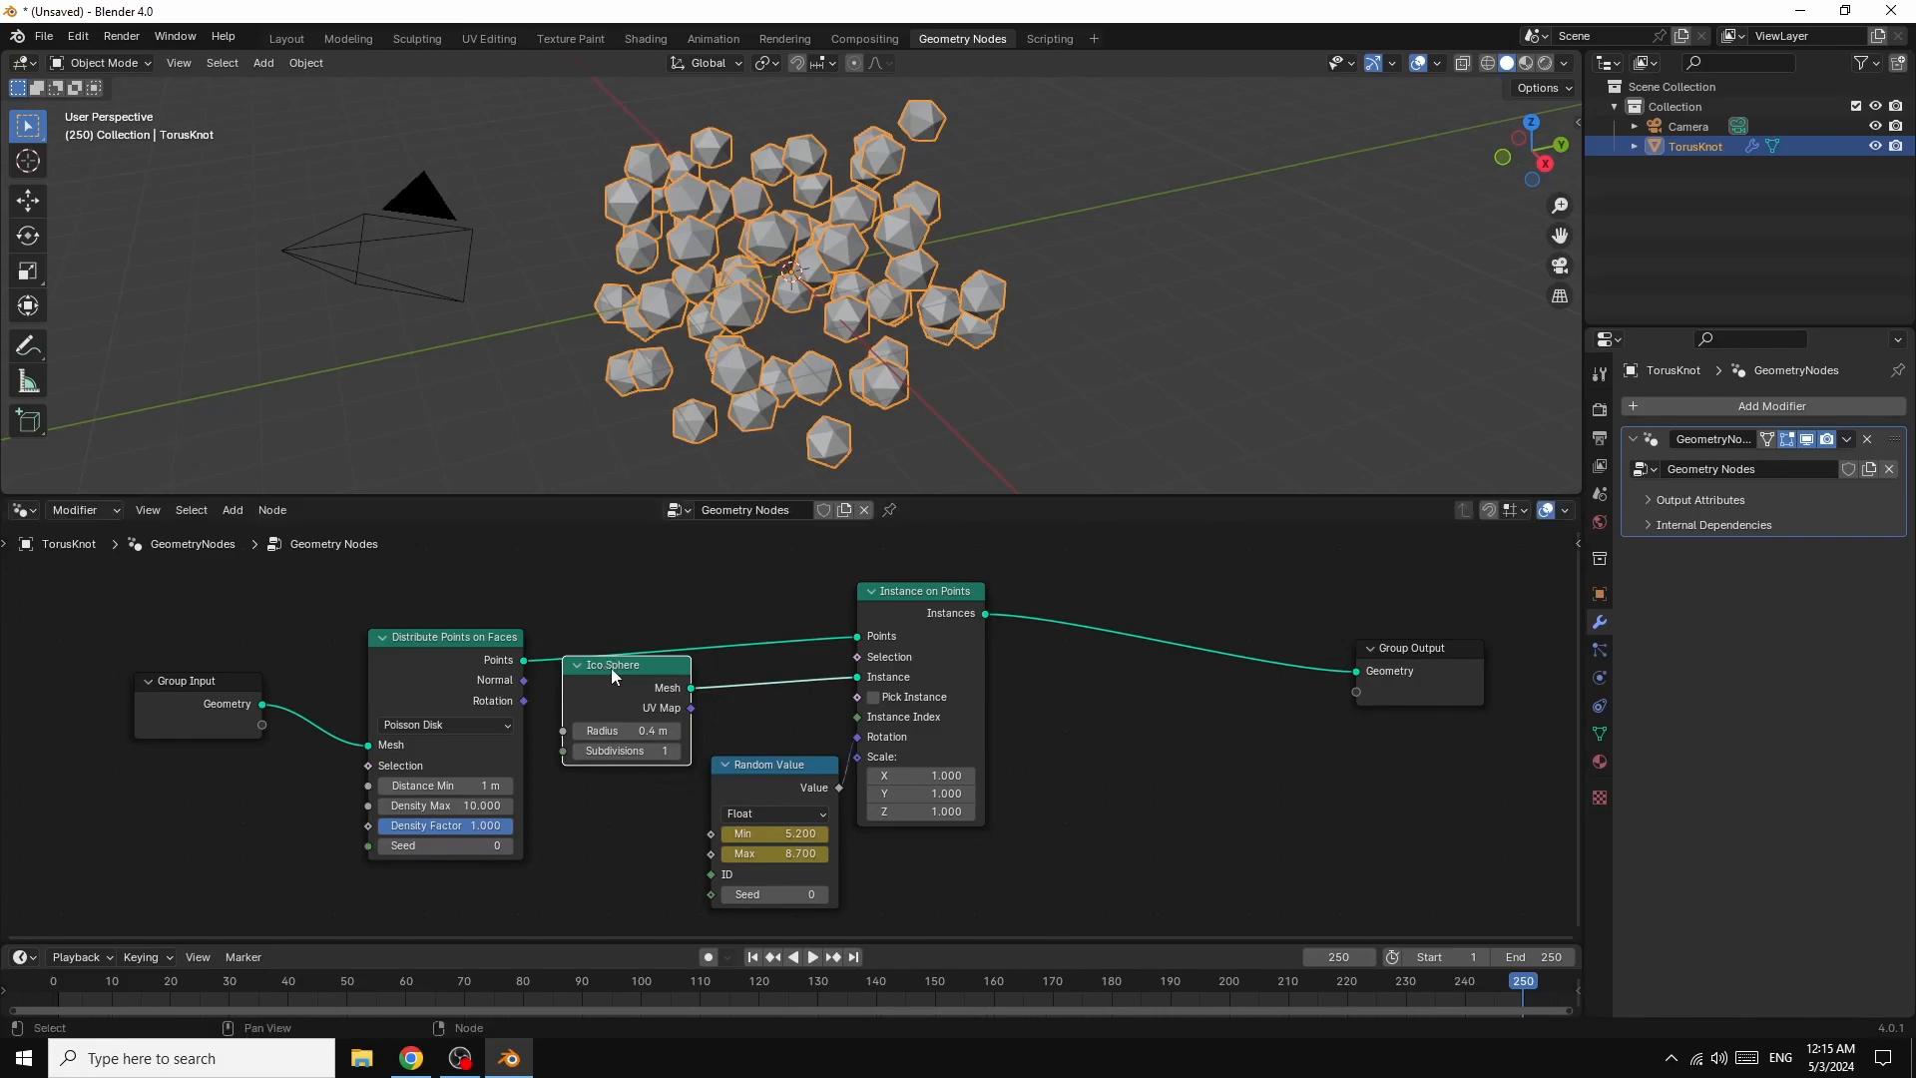
left_click(651, 732)
- Insert an Extrude Mesh node on the link between Instance on Points and Group Output
left_click(232, 510)
mouse_move(272, 668)
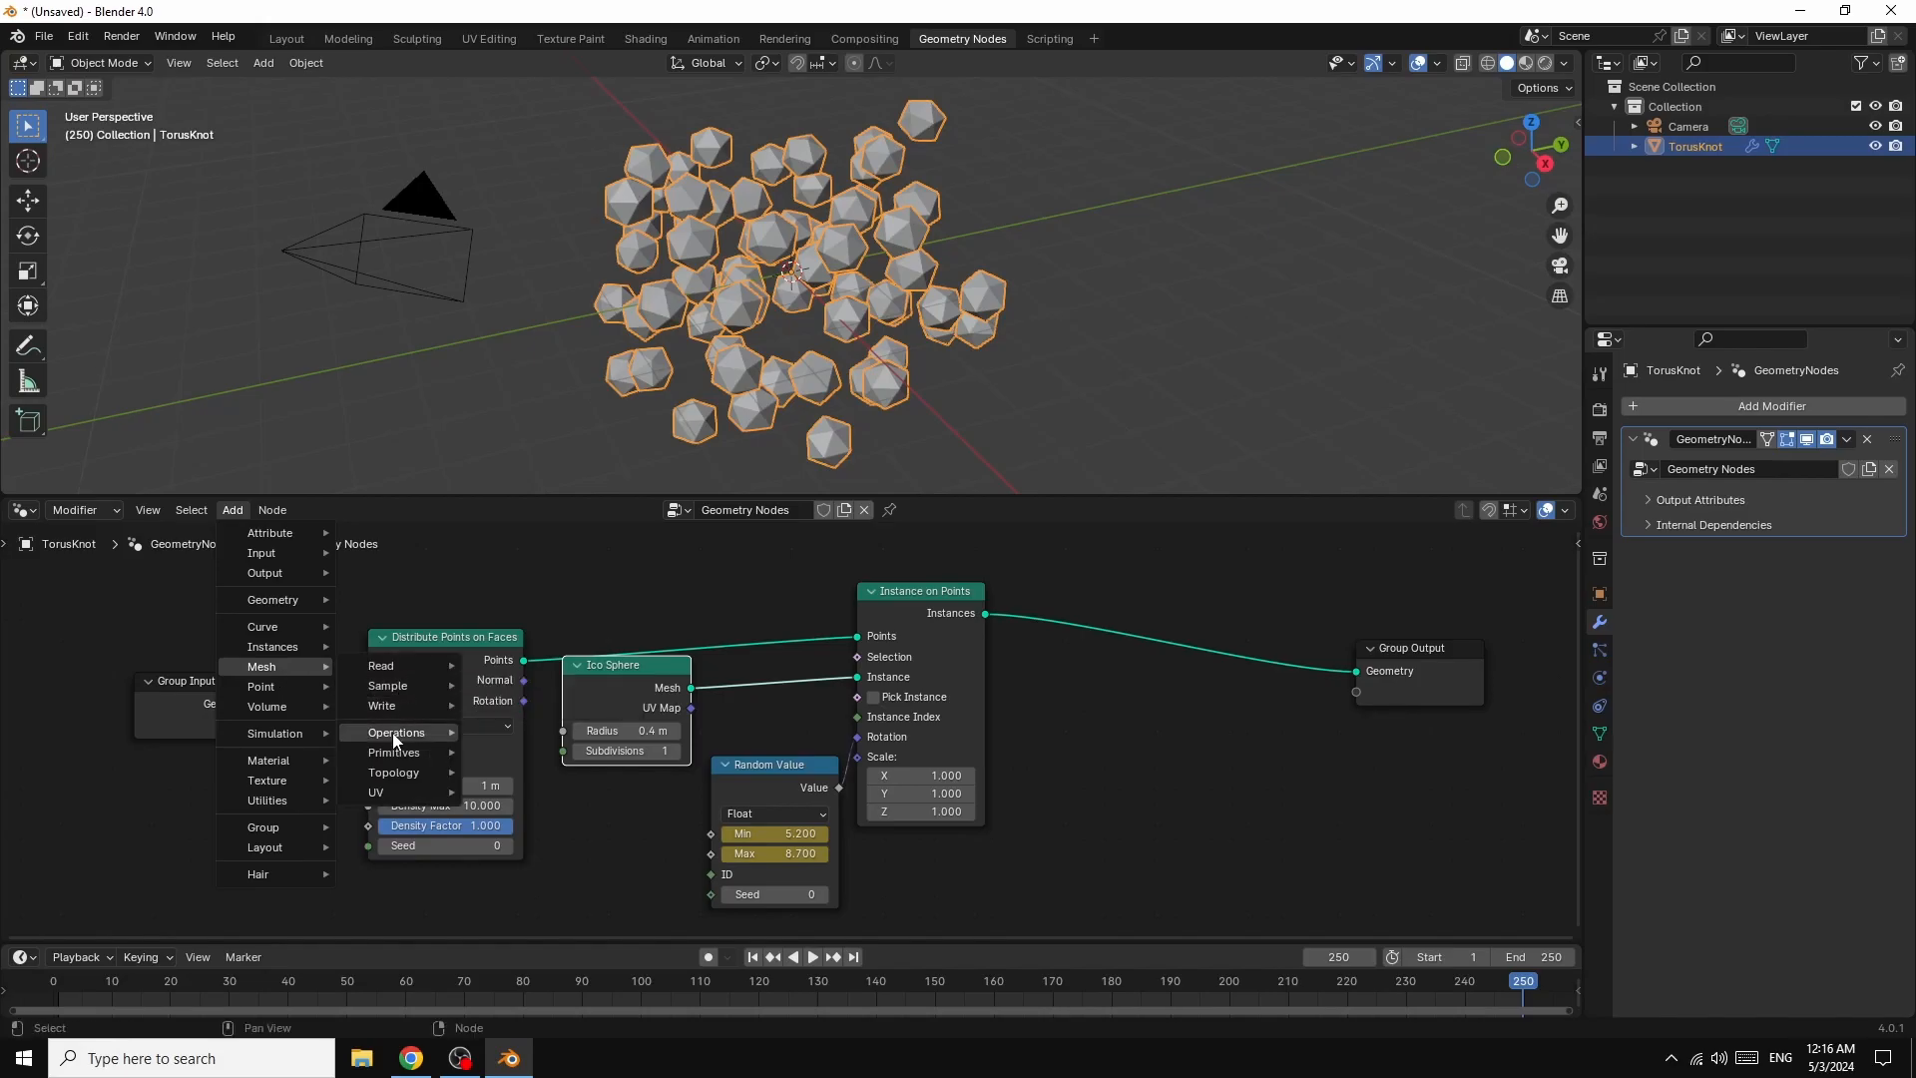
mouse_move(391, 735)
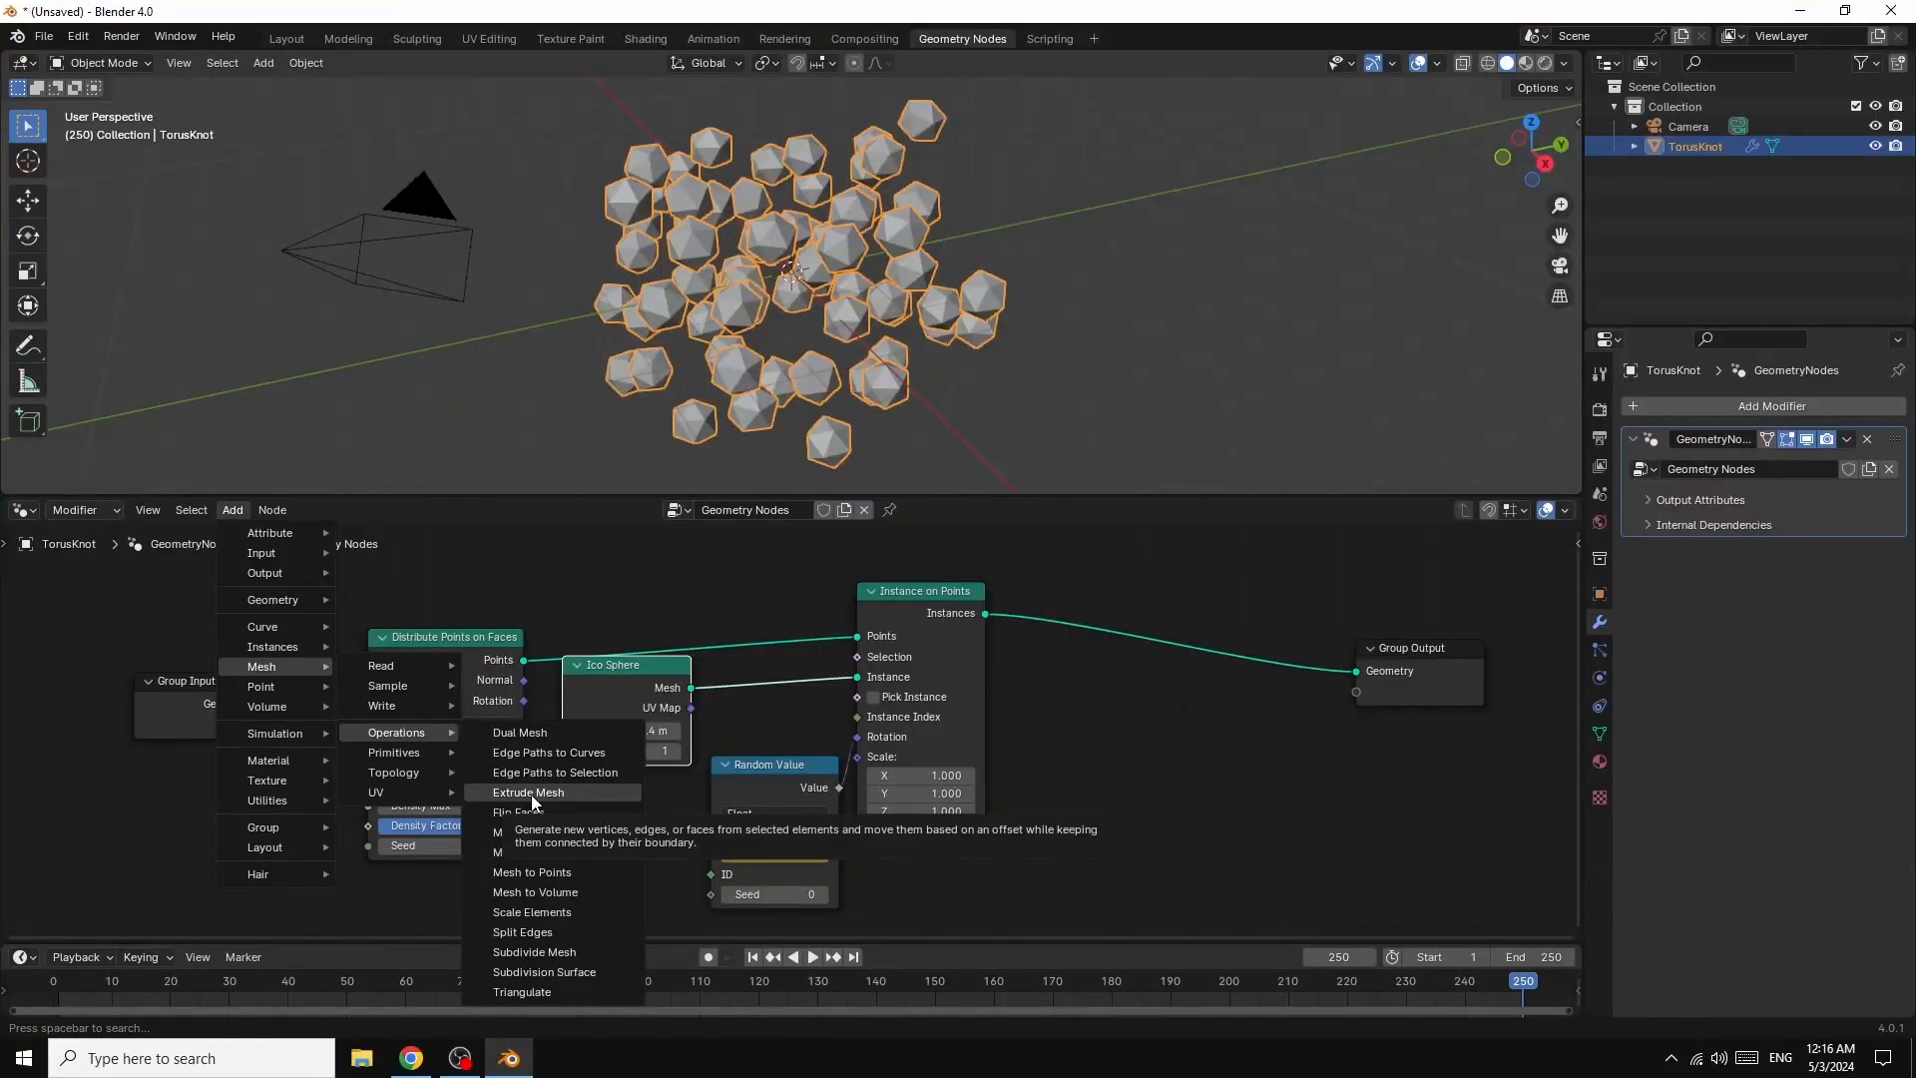
left_click(524, 792)
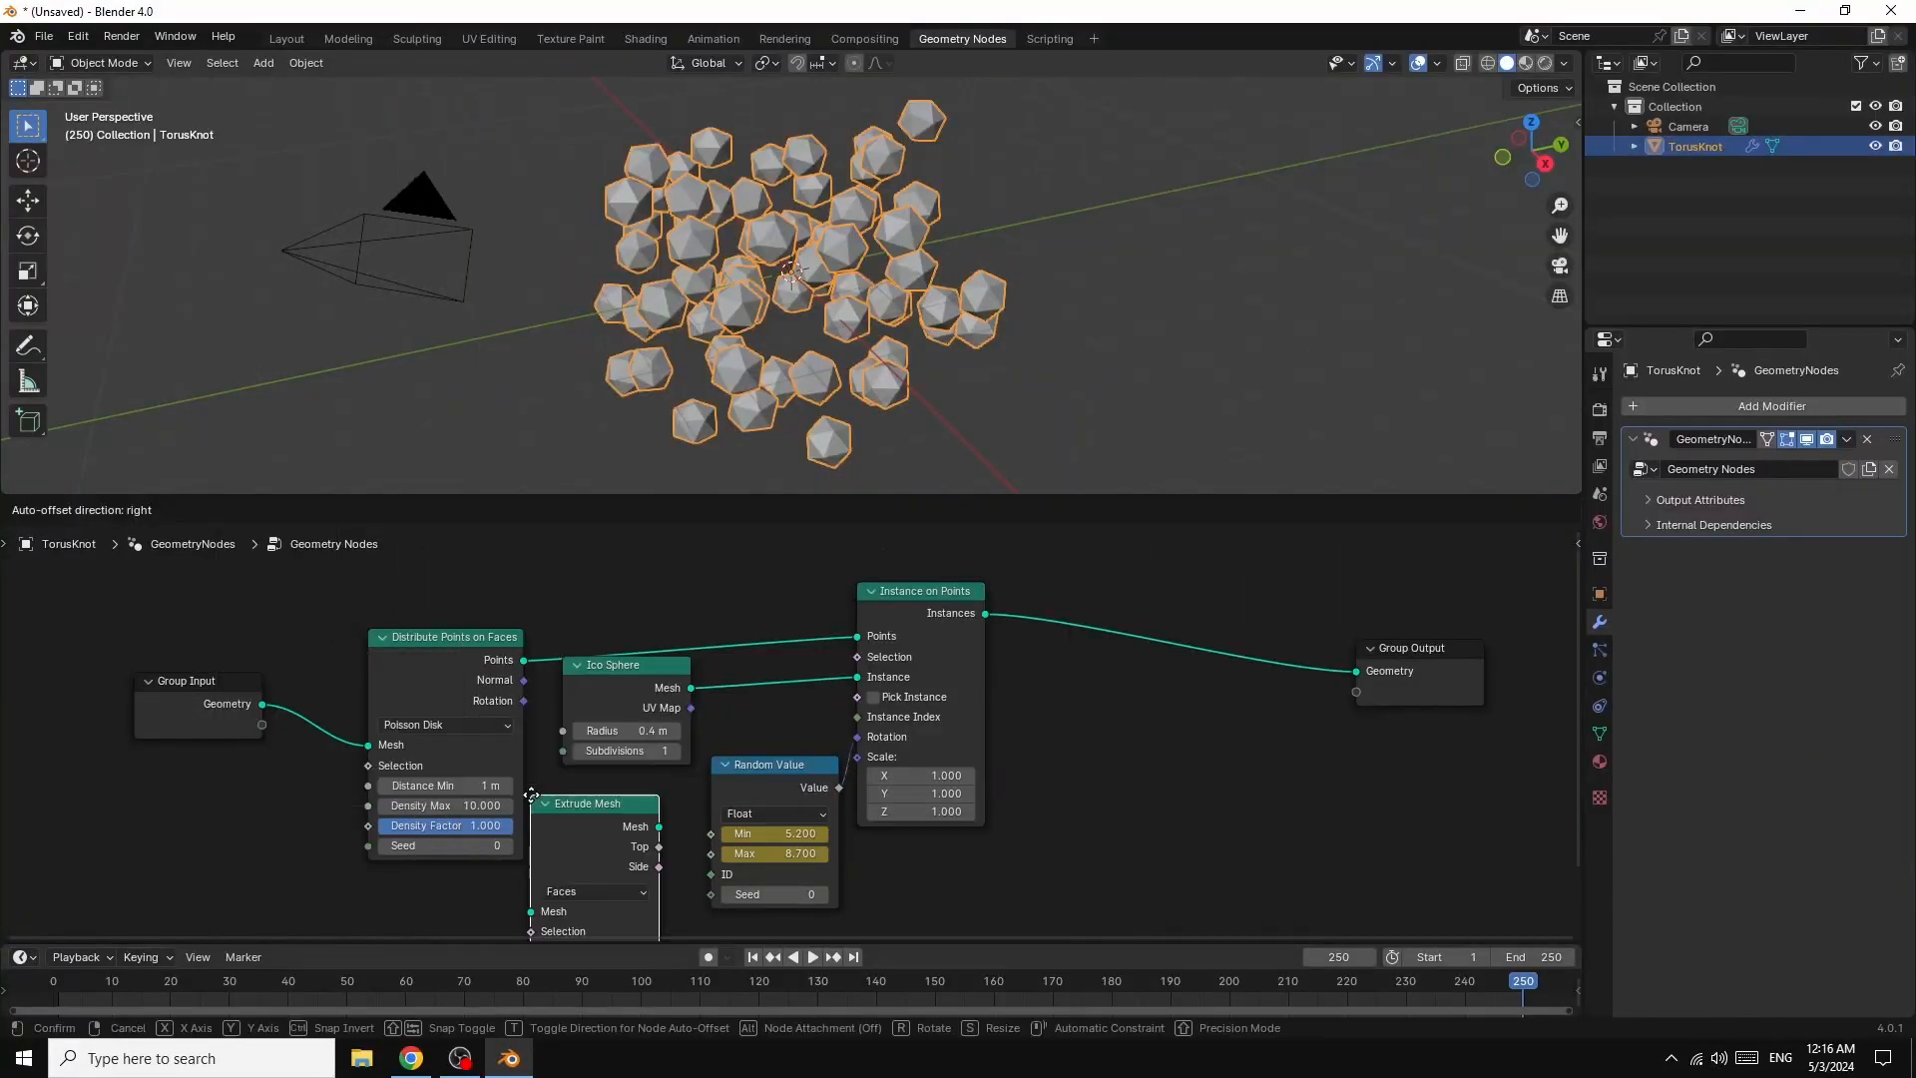
left_click(1075, 616)
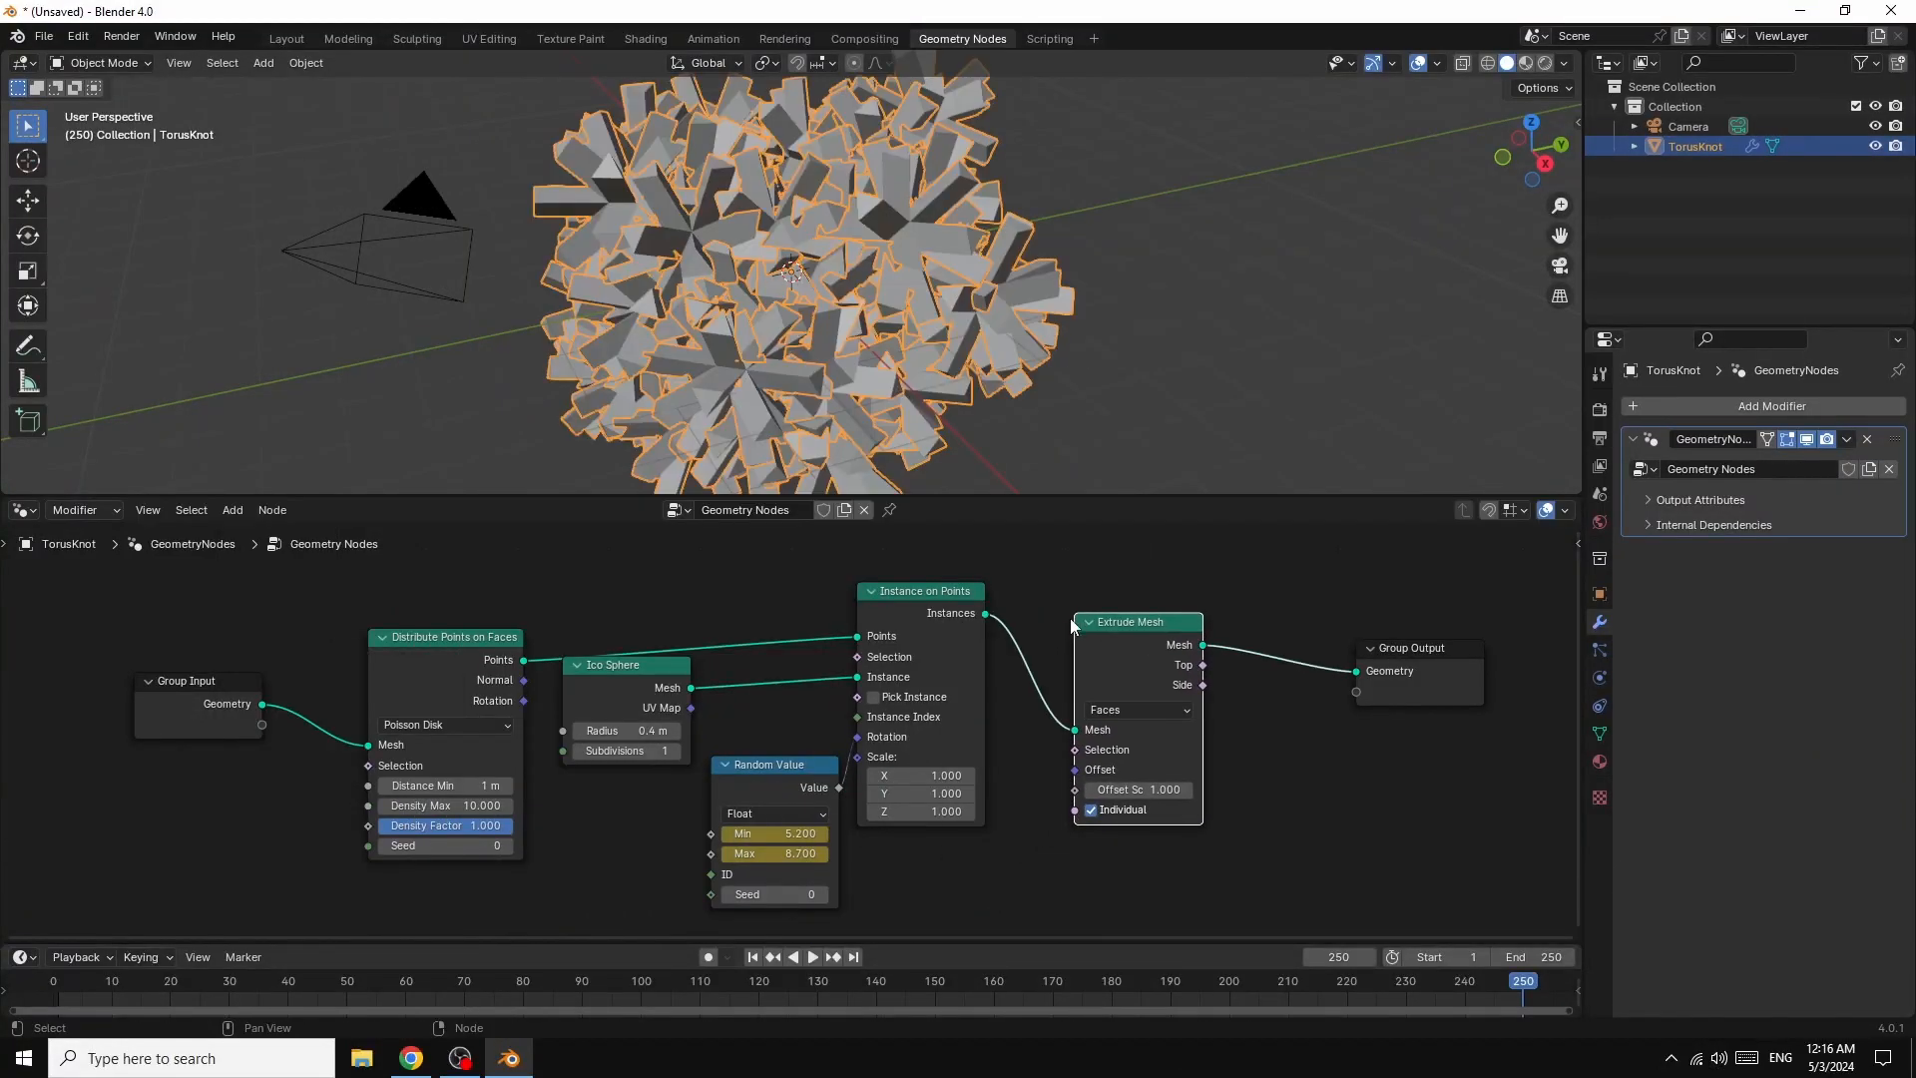
left_click_drag(1106, 632, 1162, 629)
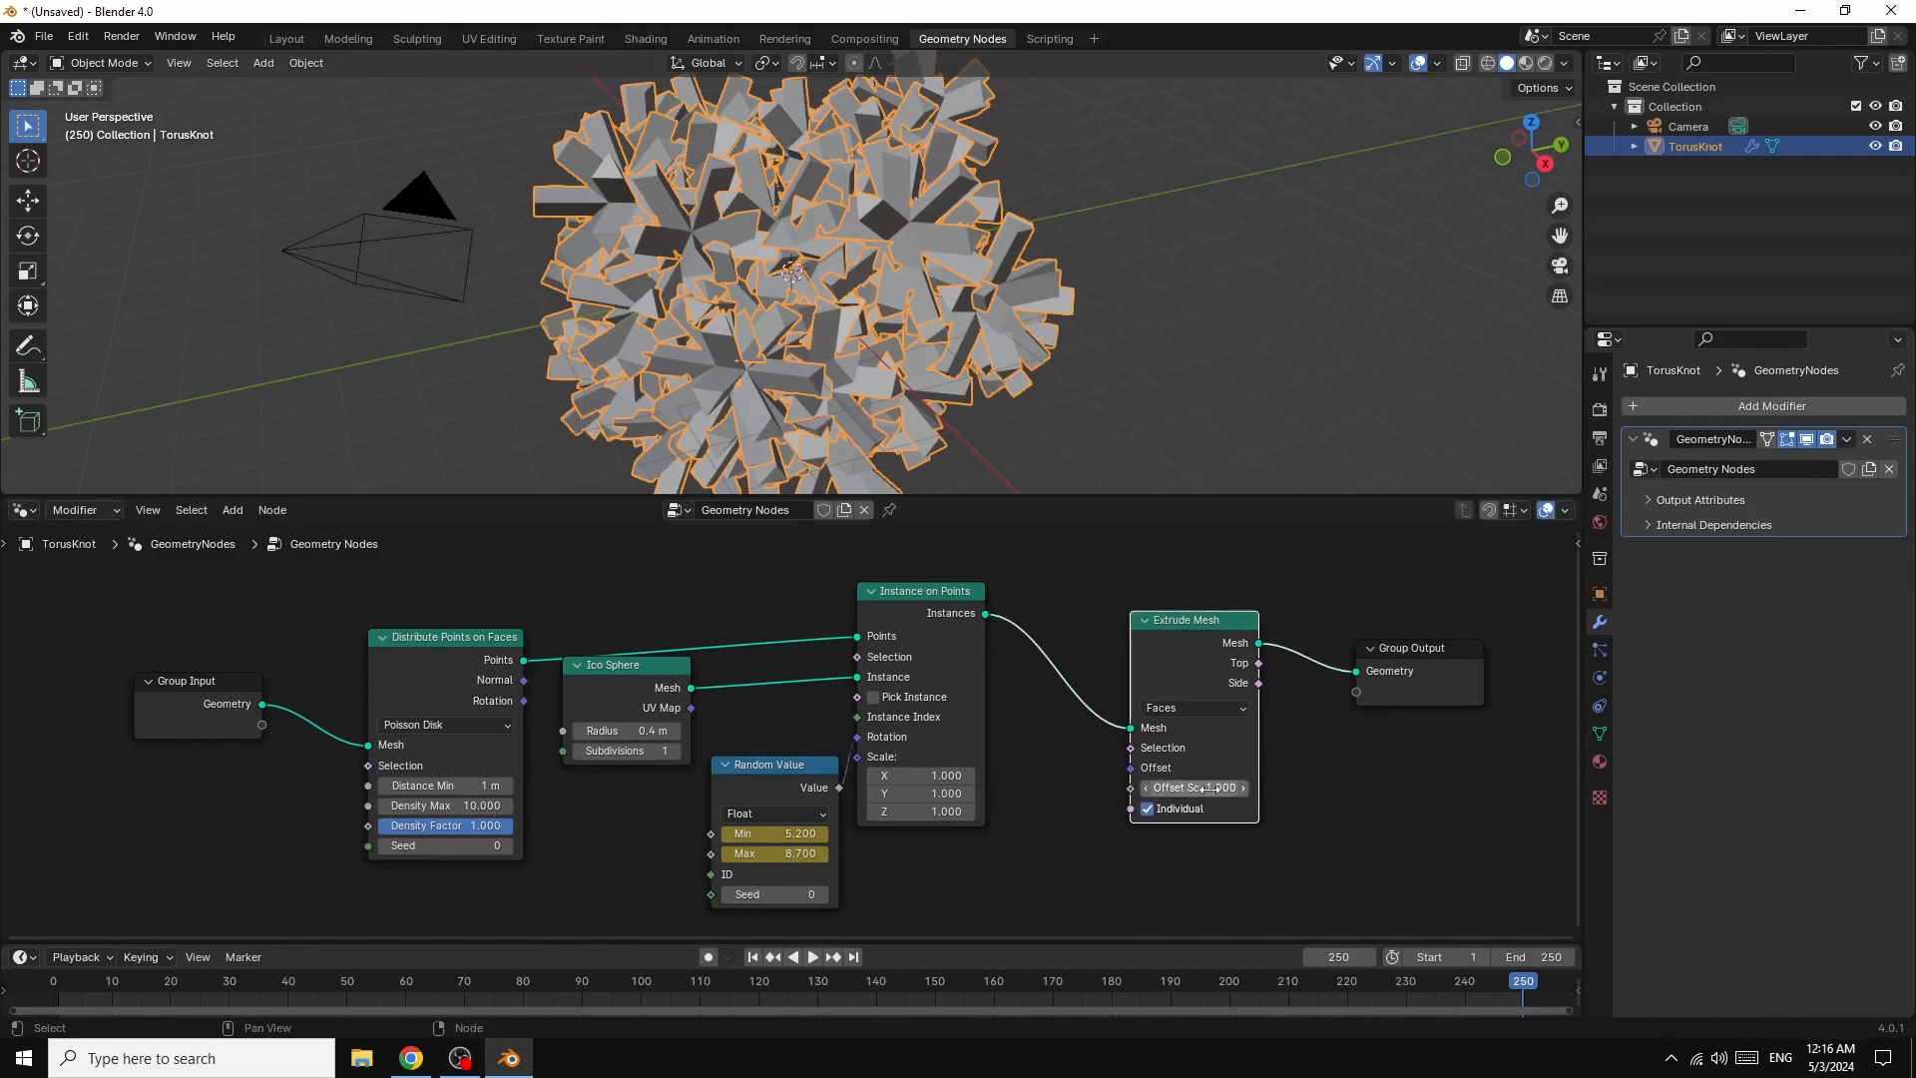
- Try small Offset Scale values on the Extrude Mesh node, ending at 0.2
left_click_drag(1216, 786, 1155, 788)
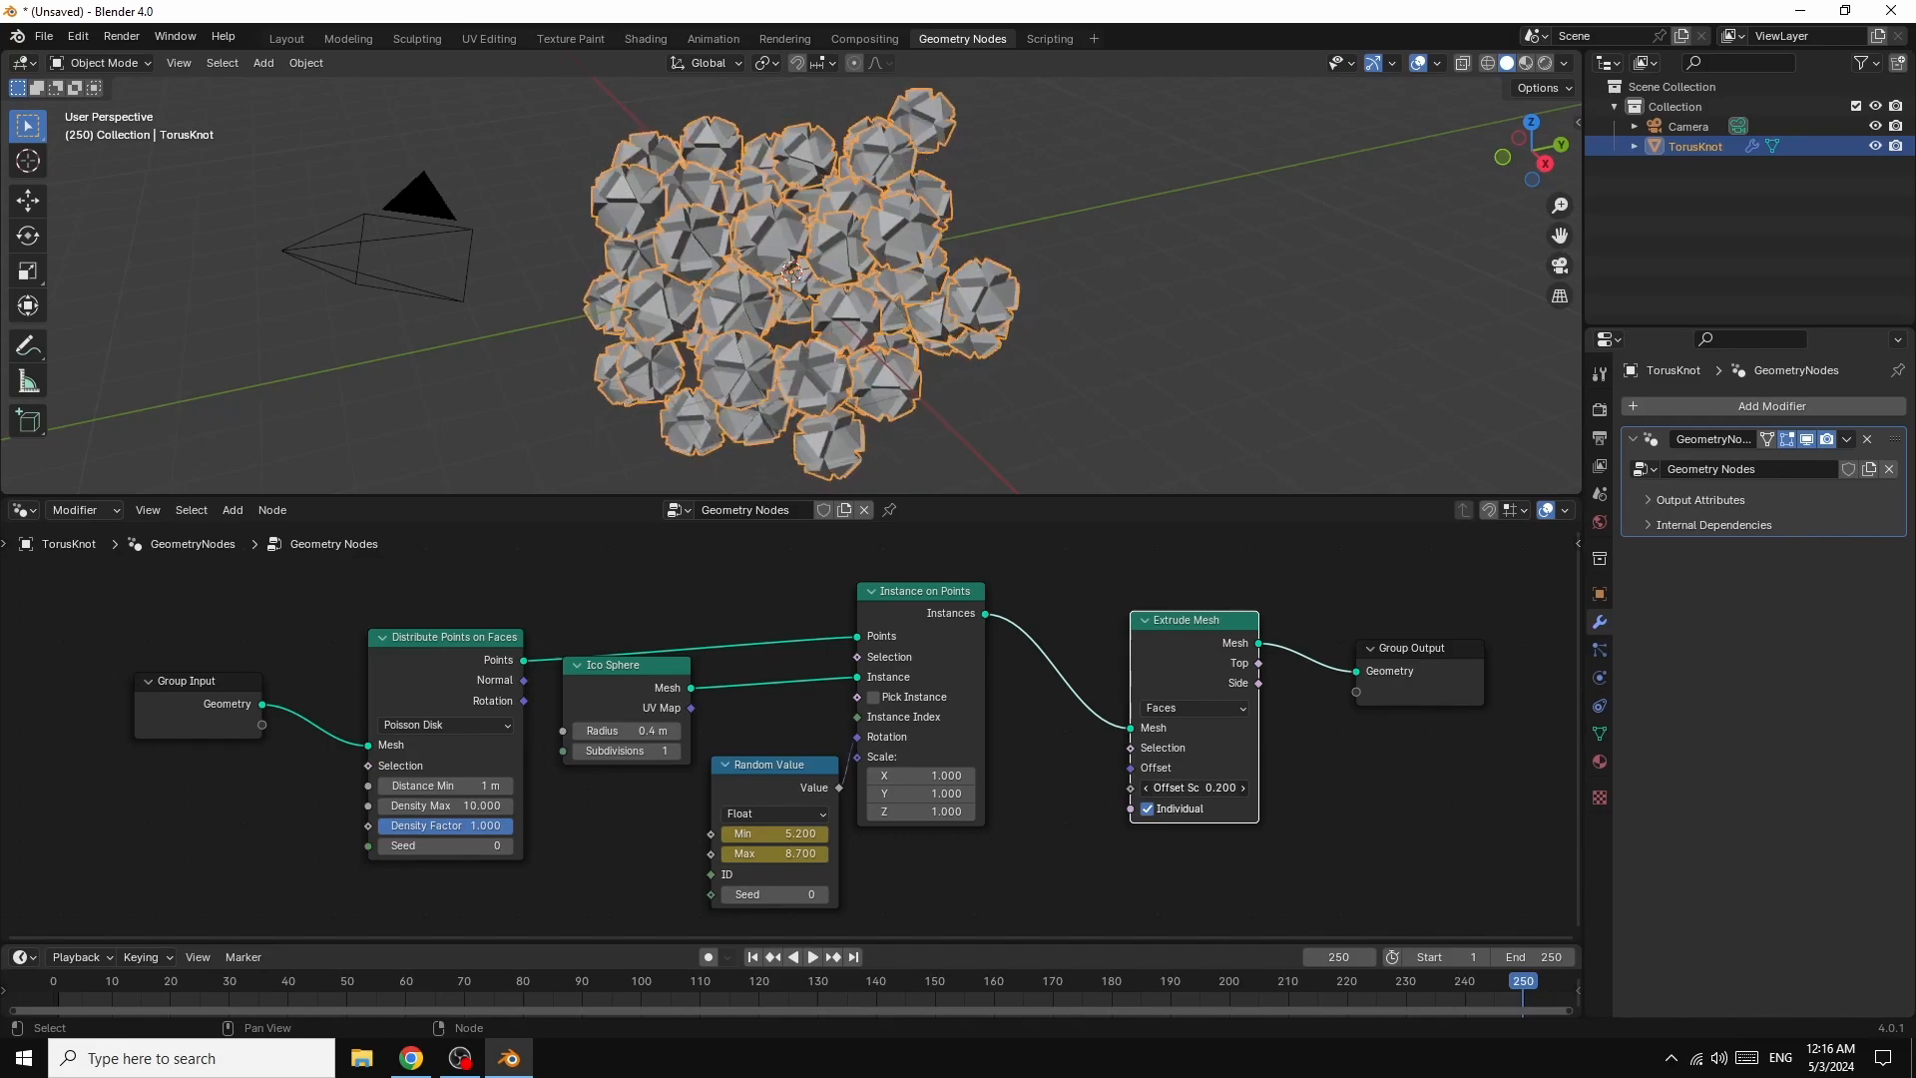
left_click(1145, 787)
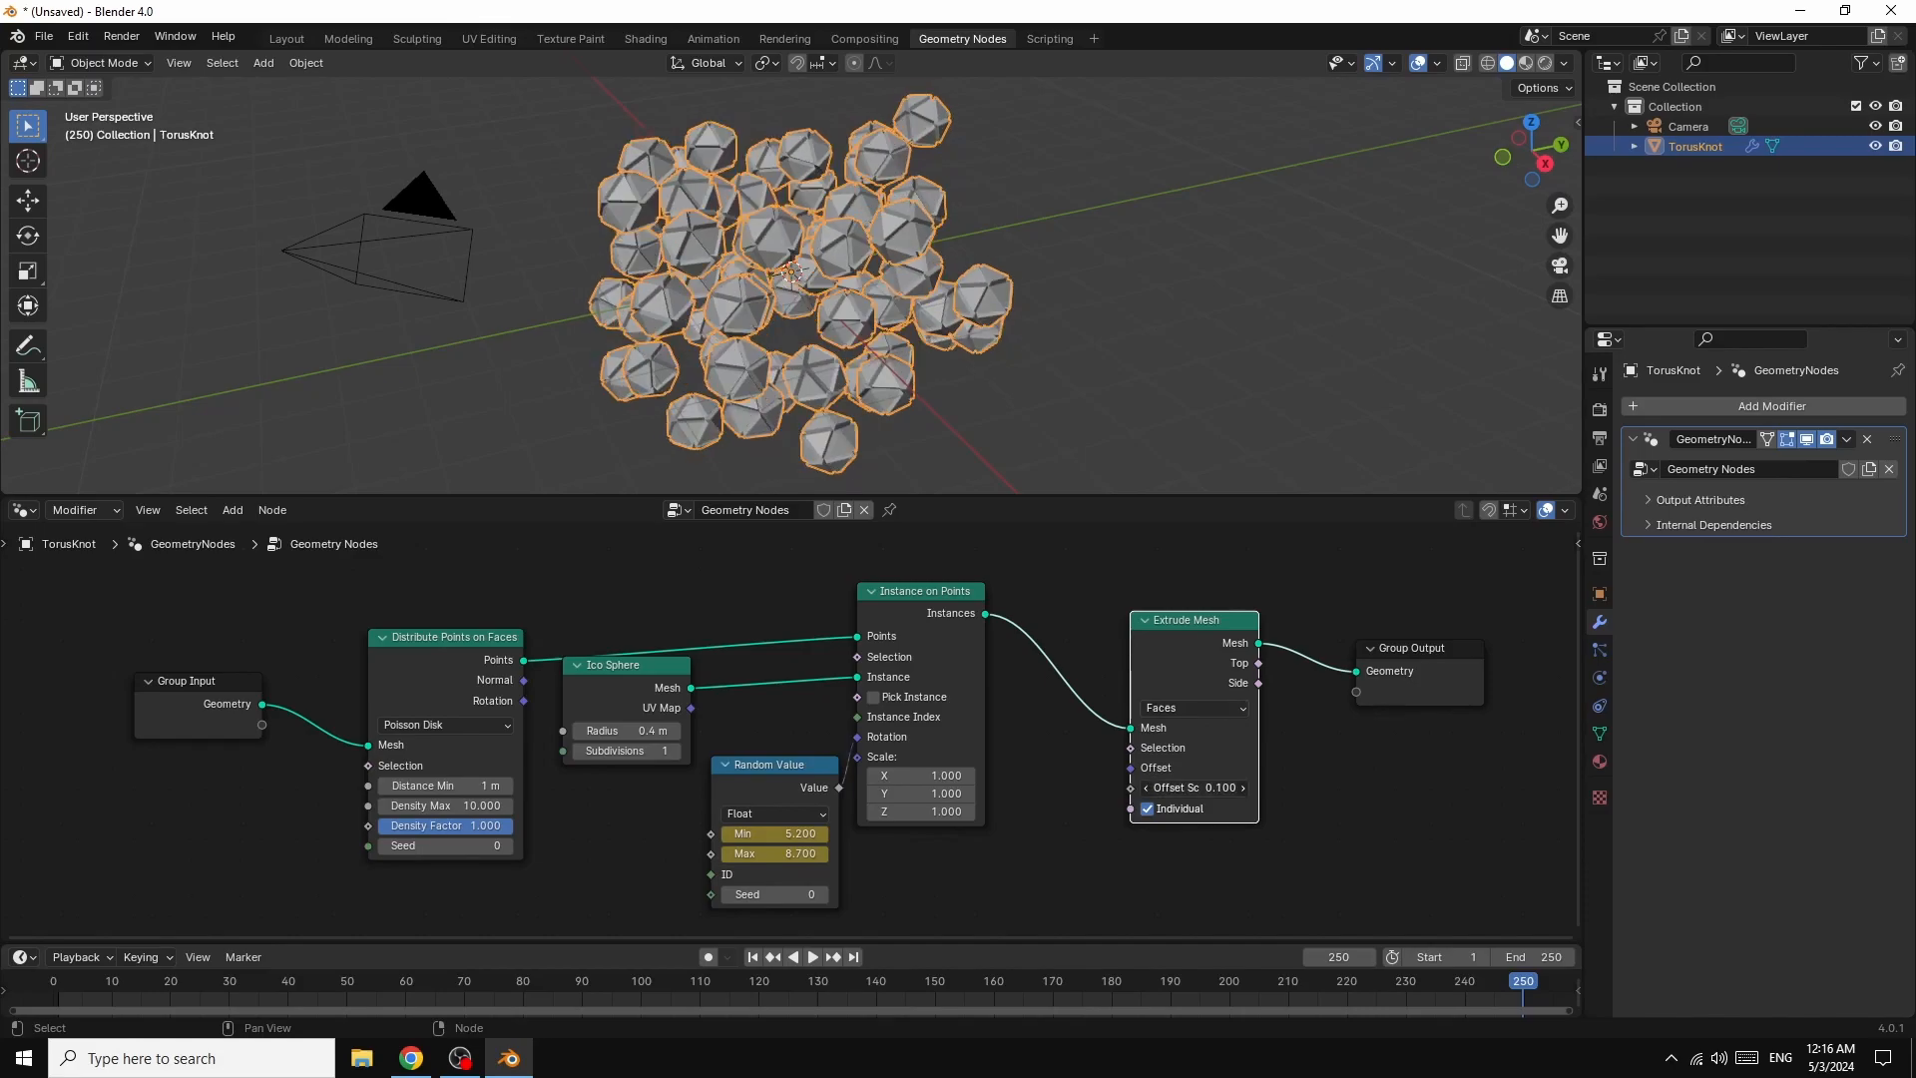
left_click(1242, 787)
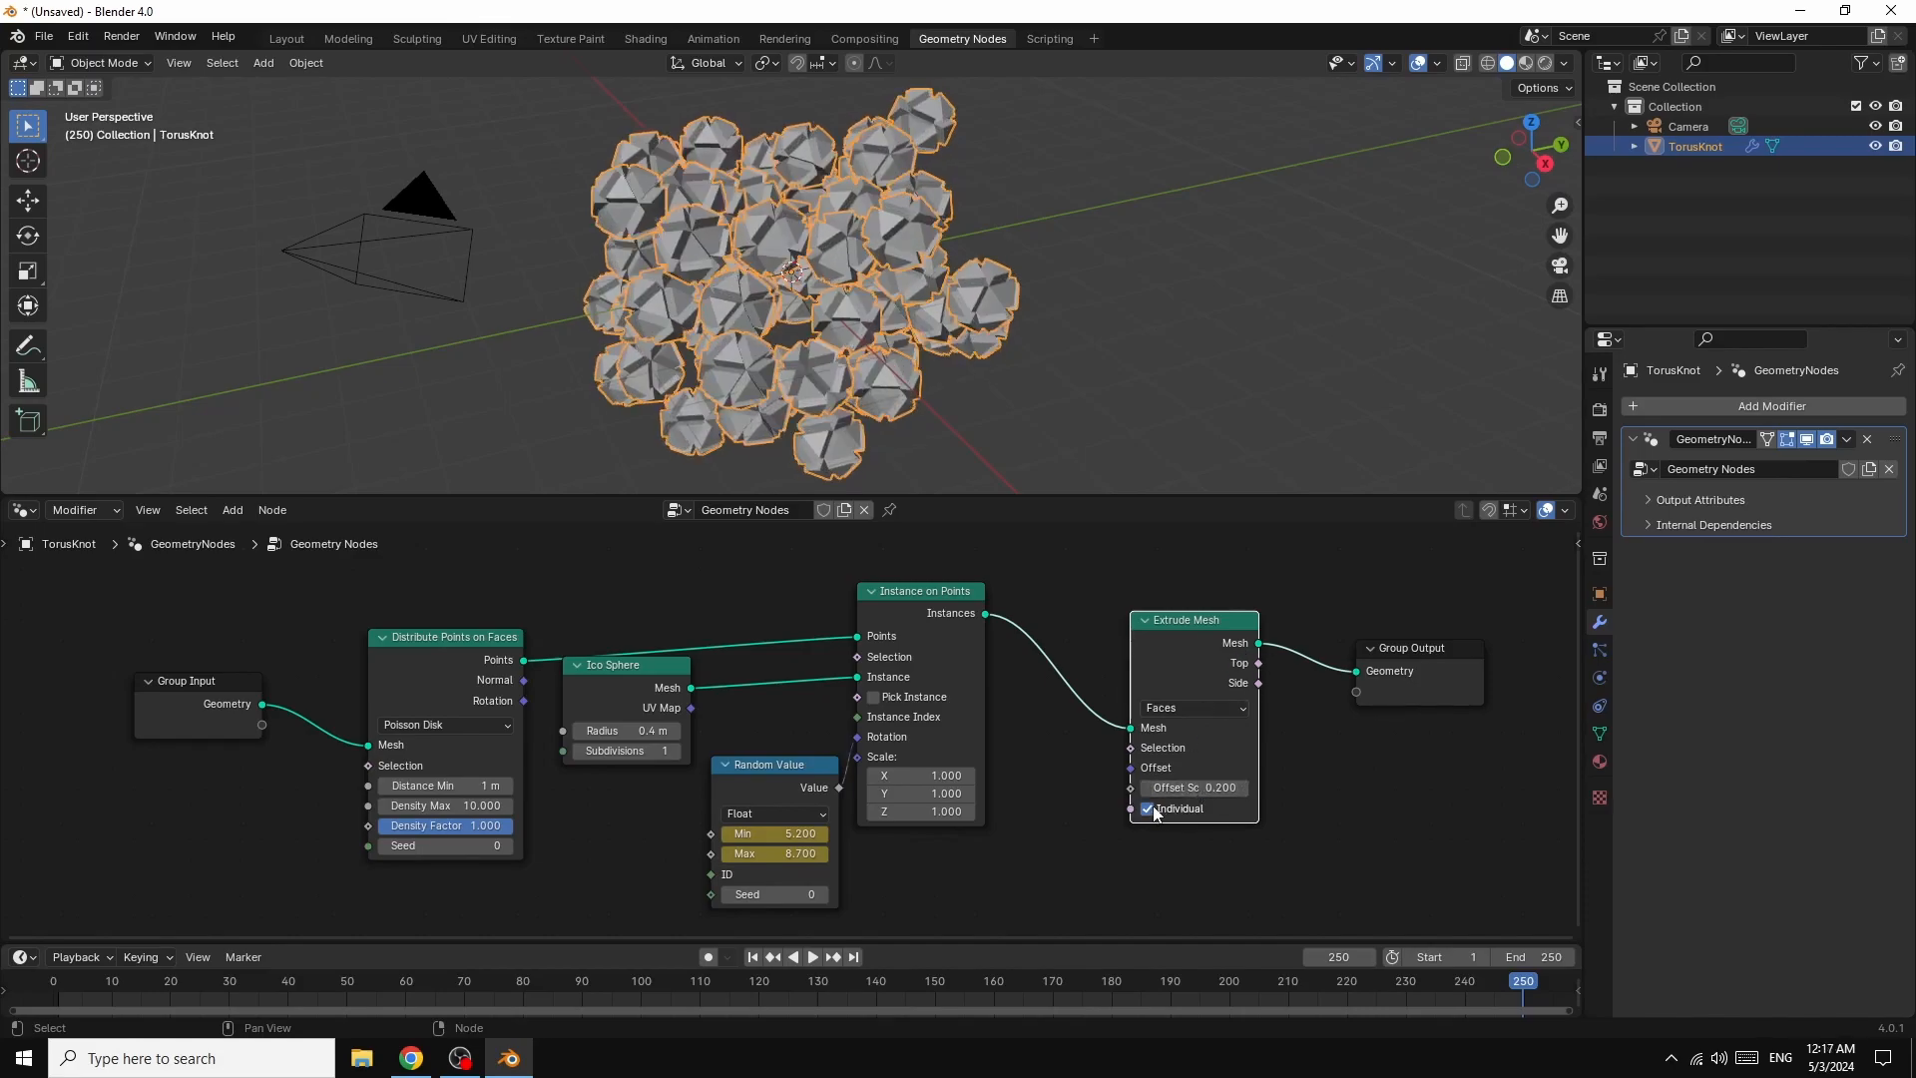
- On frame 1, set the Extrude Mesh Offset Scale to 0 and insert a keyframe for it
left_click(754, 956)
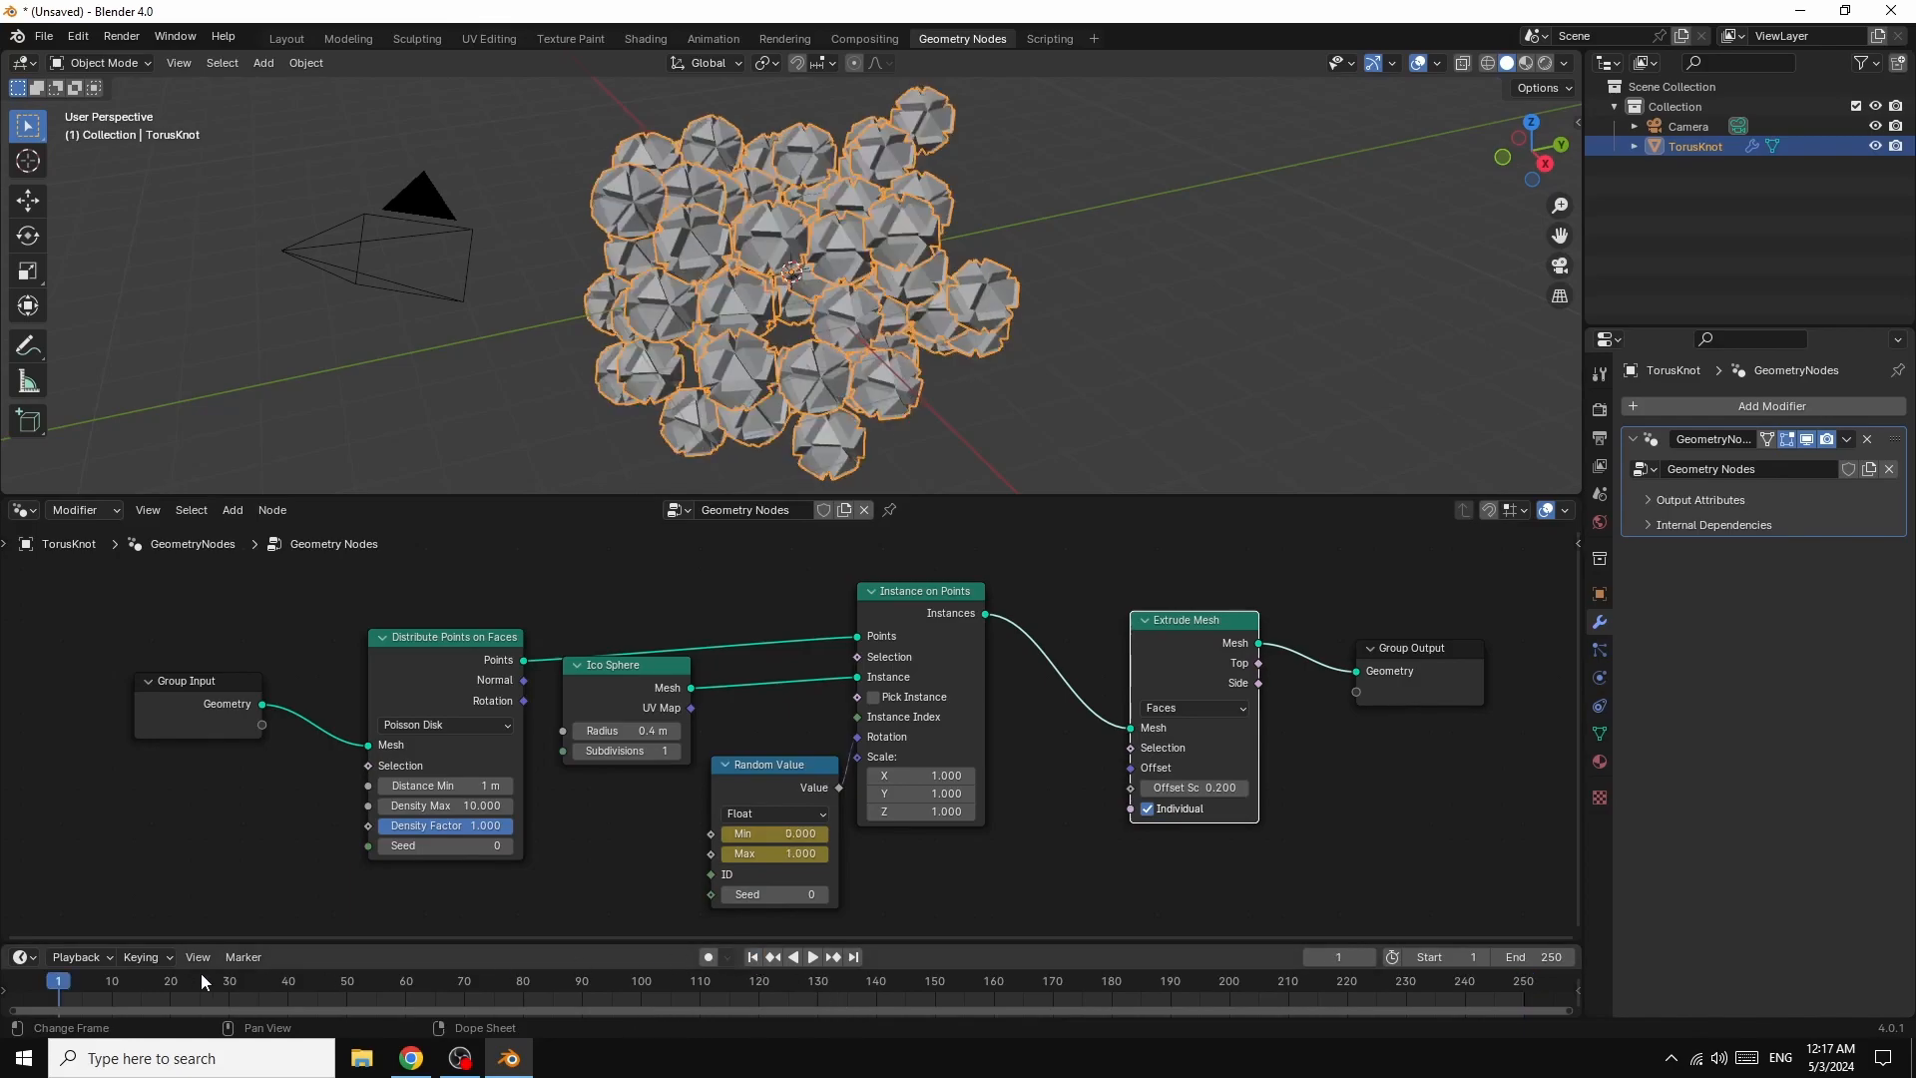
left_click(1218, 788)
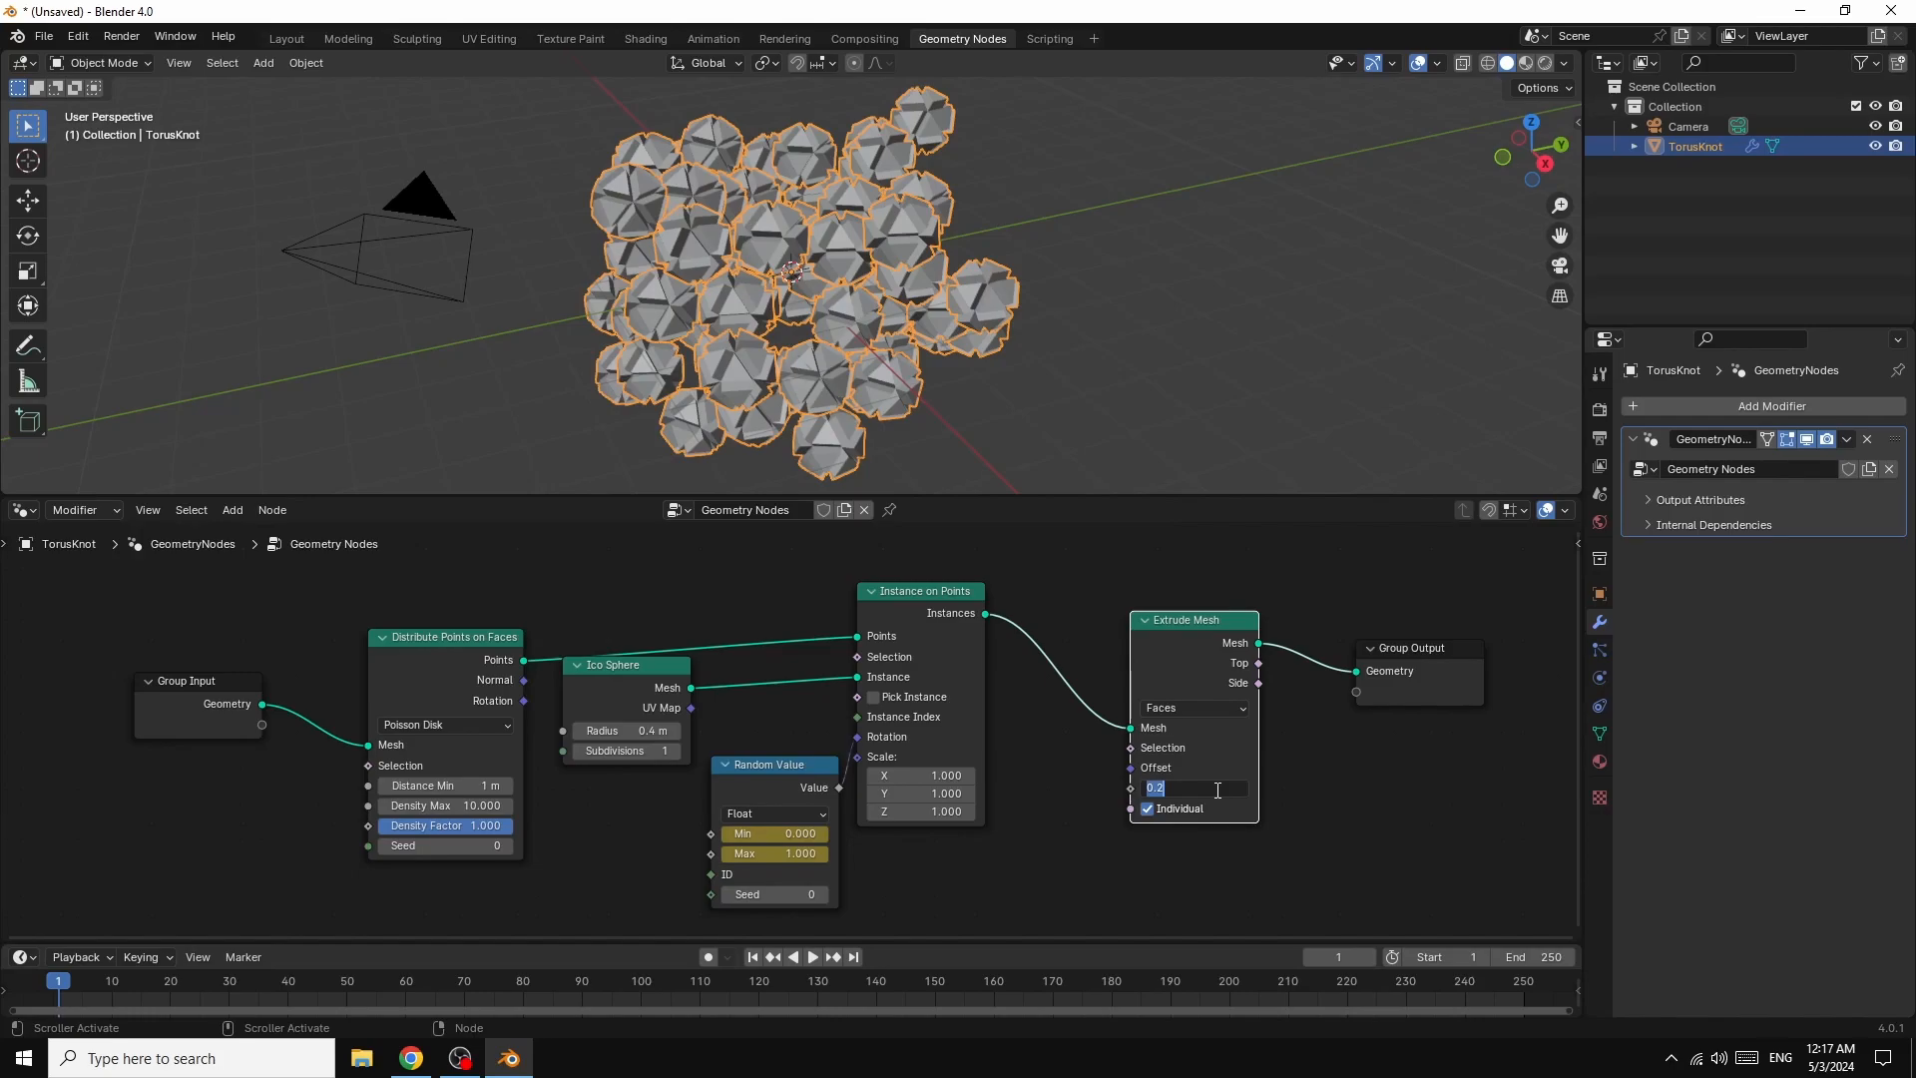
type("0")
key("Return")
right_click(1196, 789)
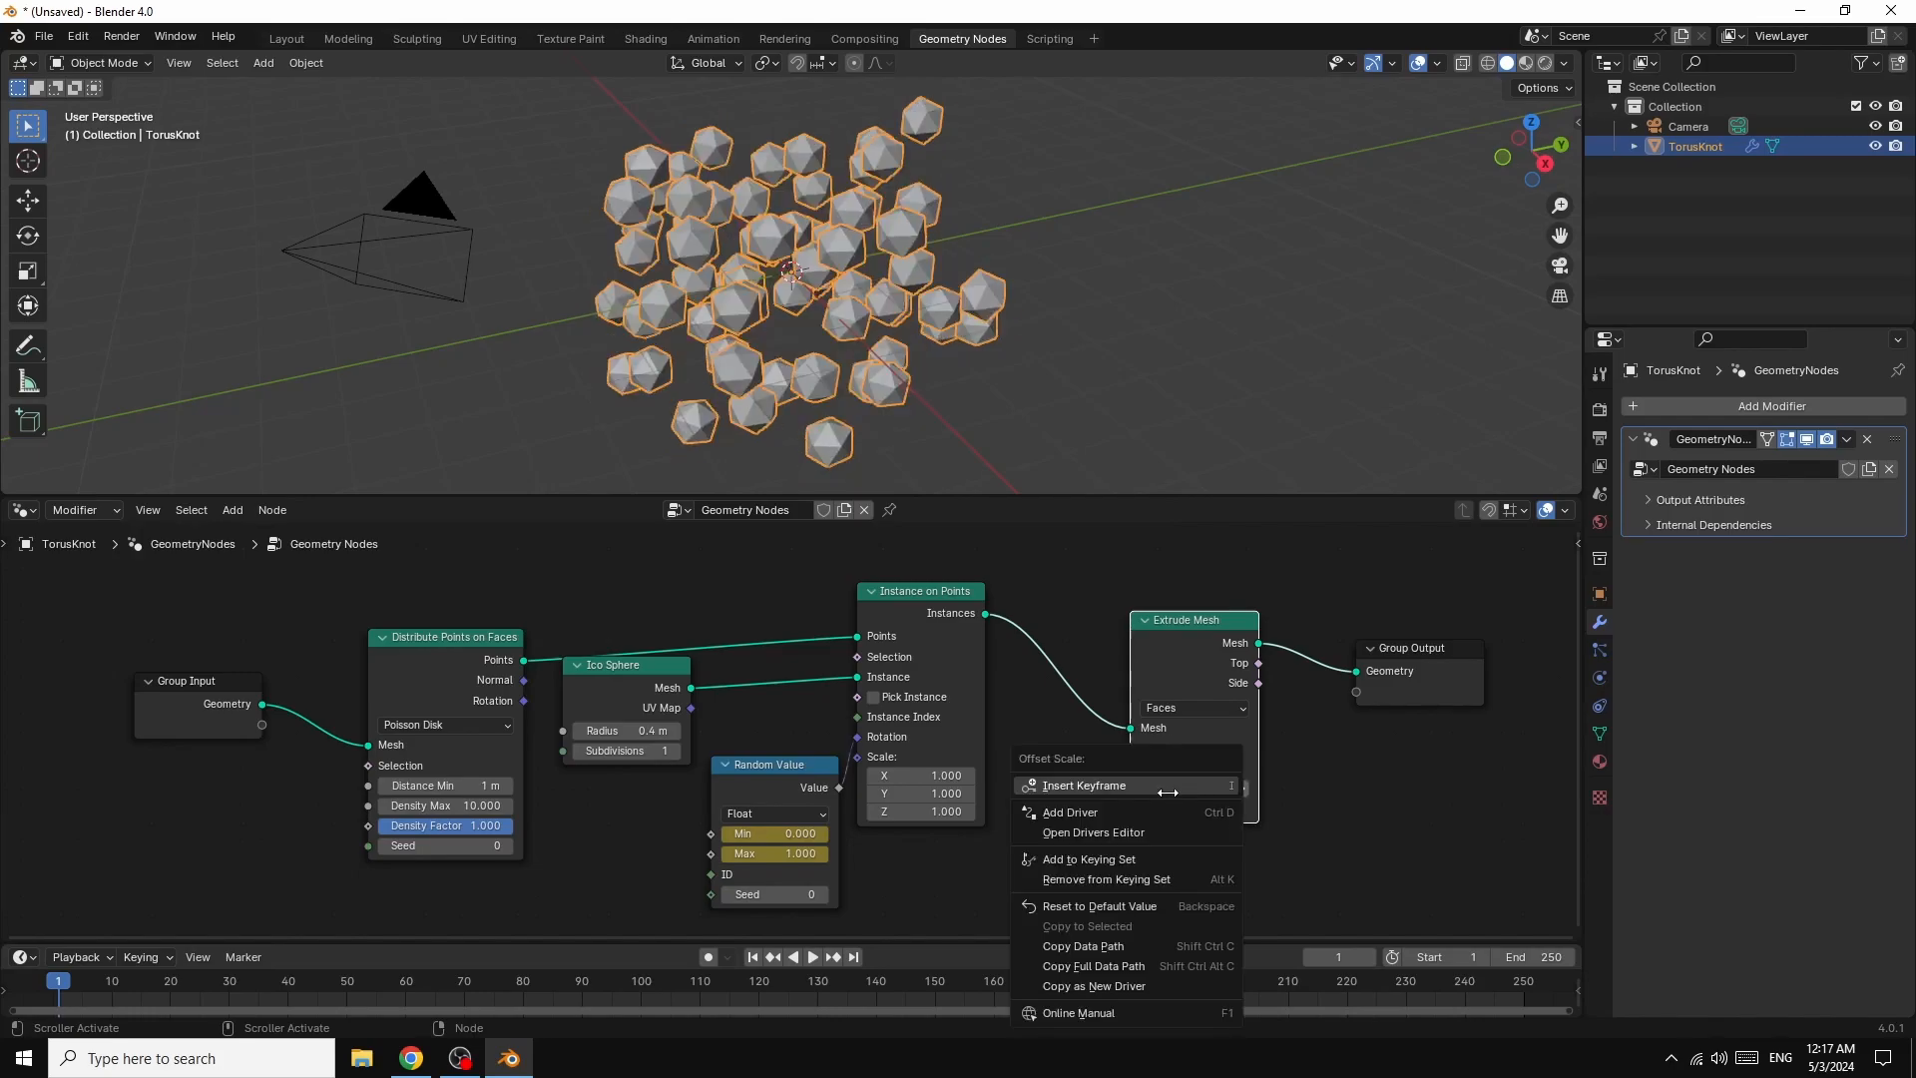
left_click(1109, 786)
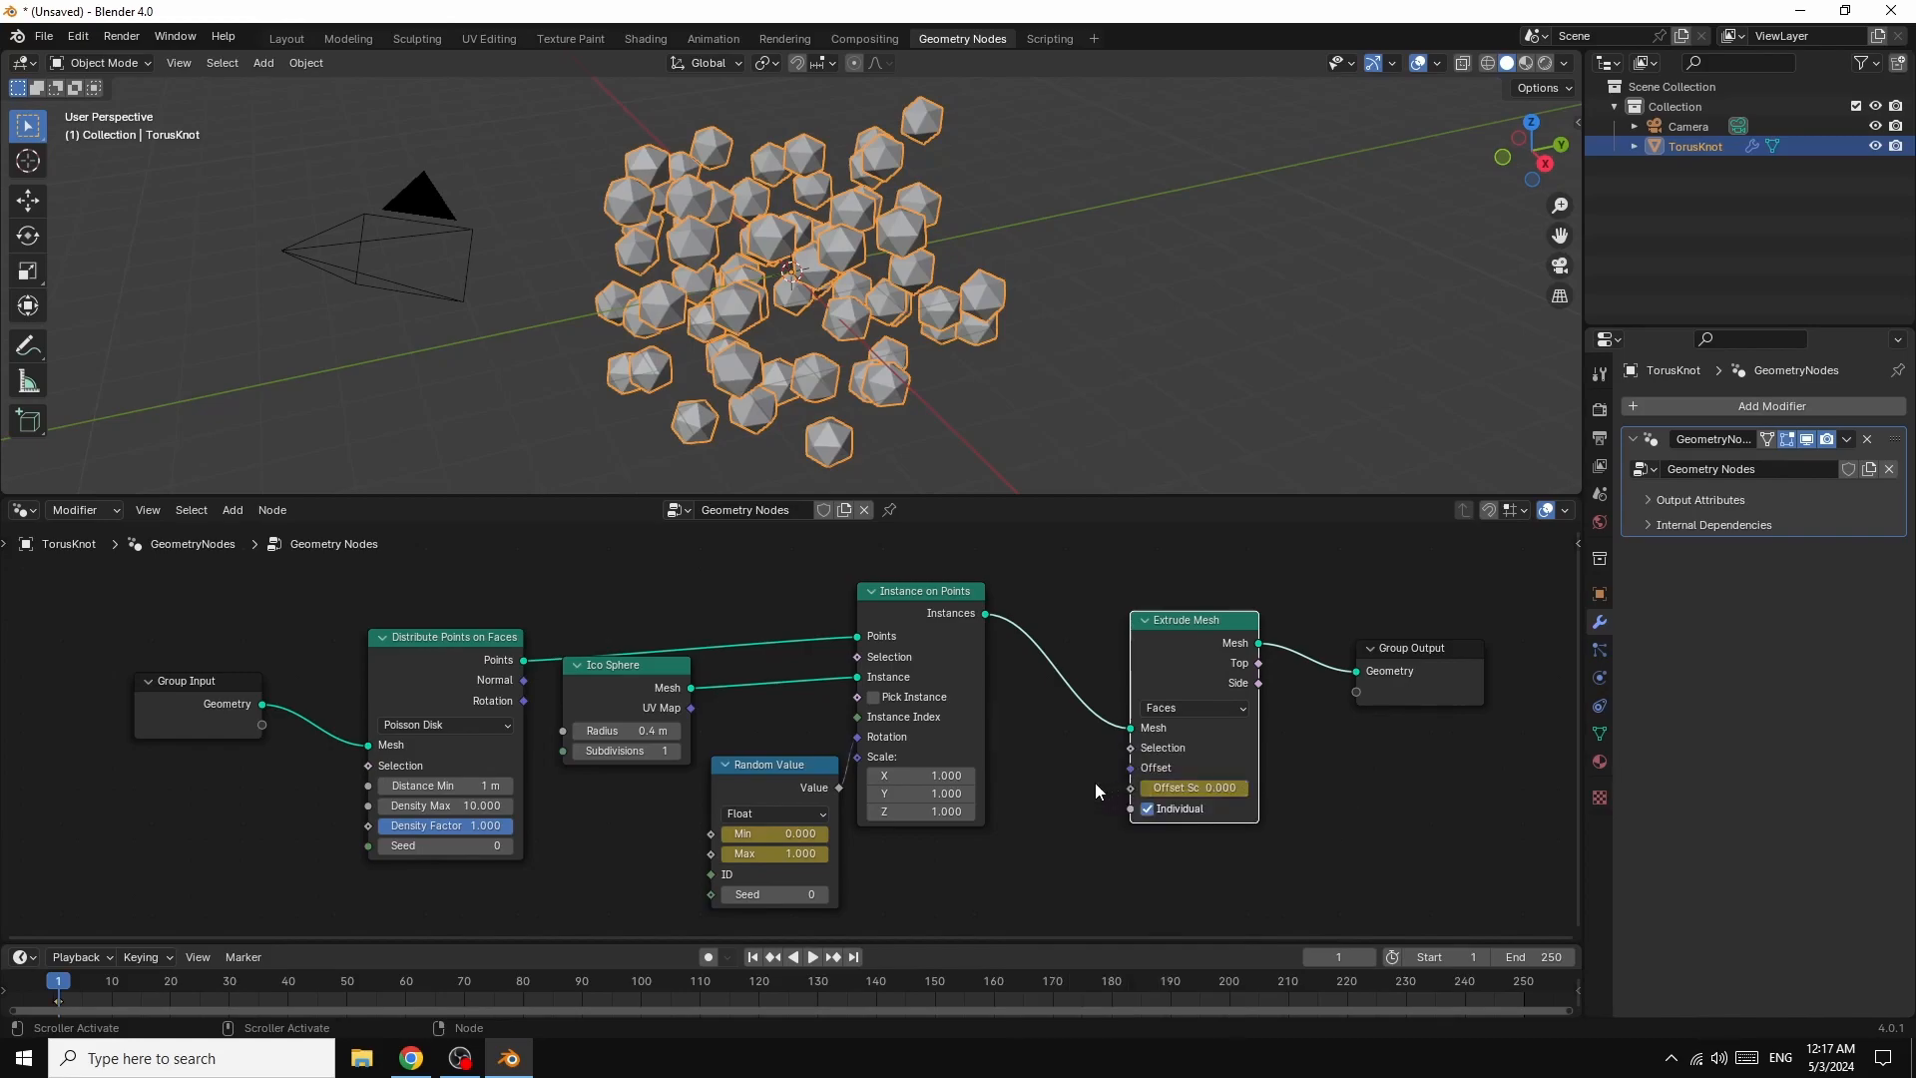
- On frame 250, set the Extrude Mesh Offset Scale to 0.2 and keyframe it
left_click(854, 958)
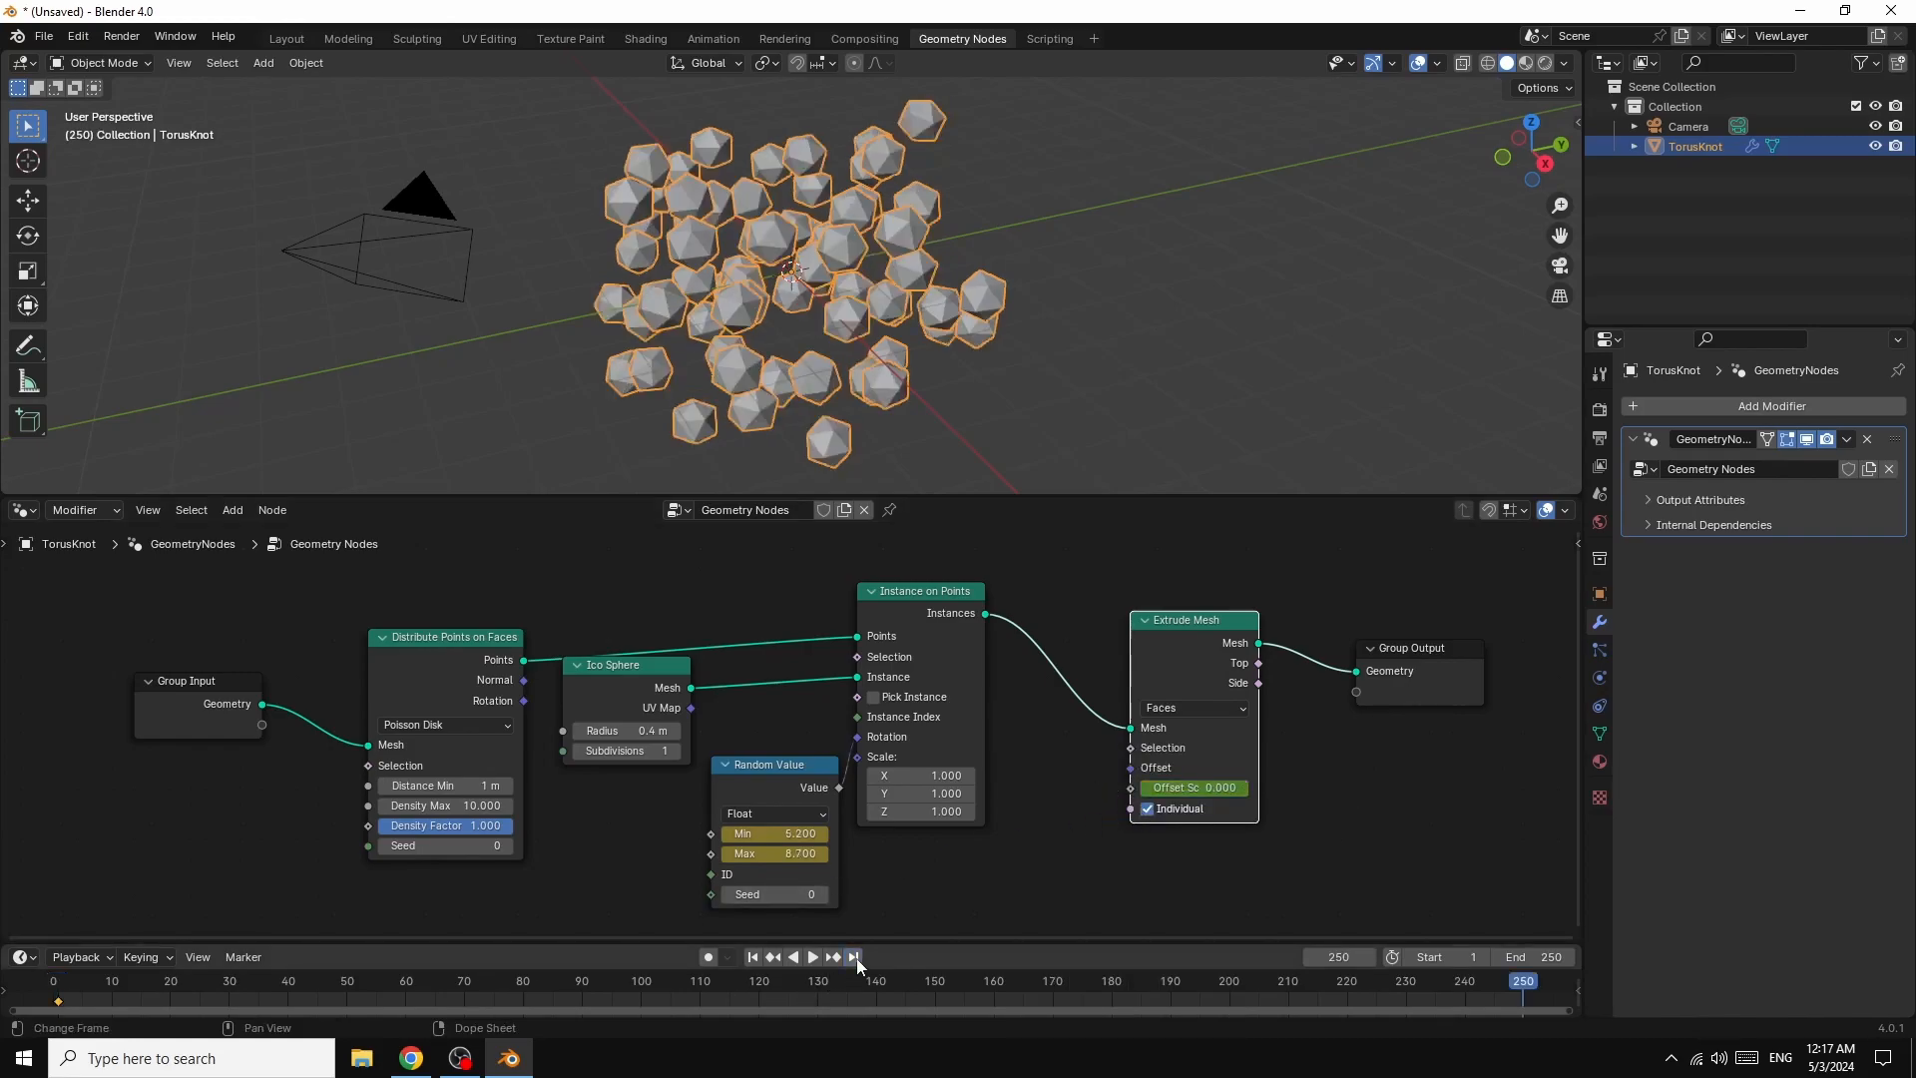
left_click(1244, 788)
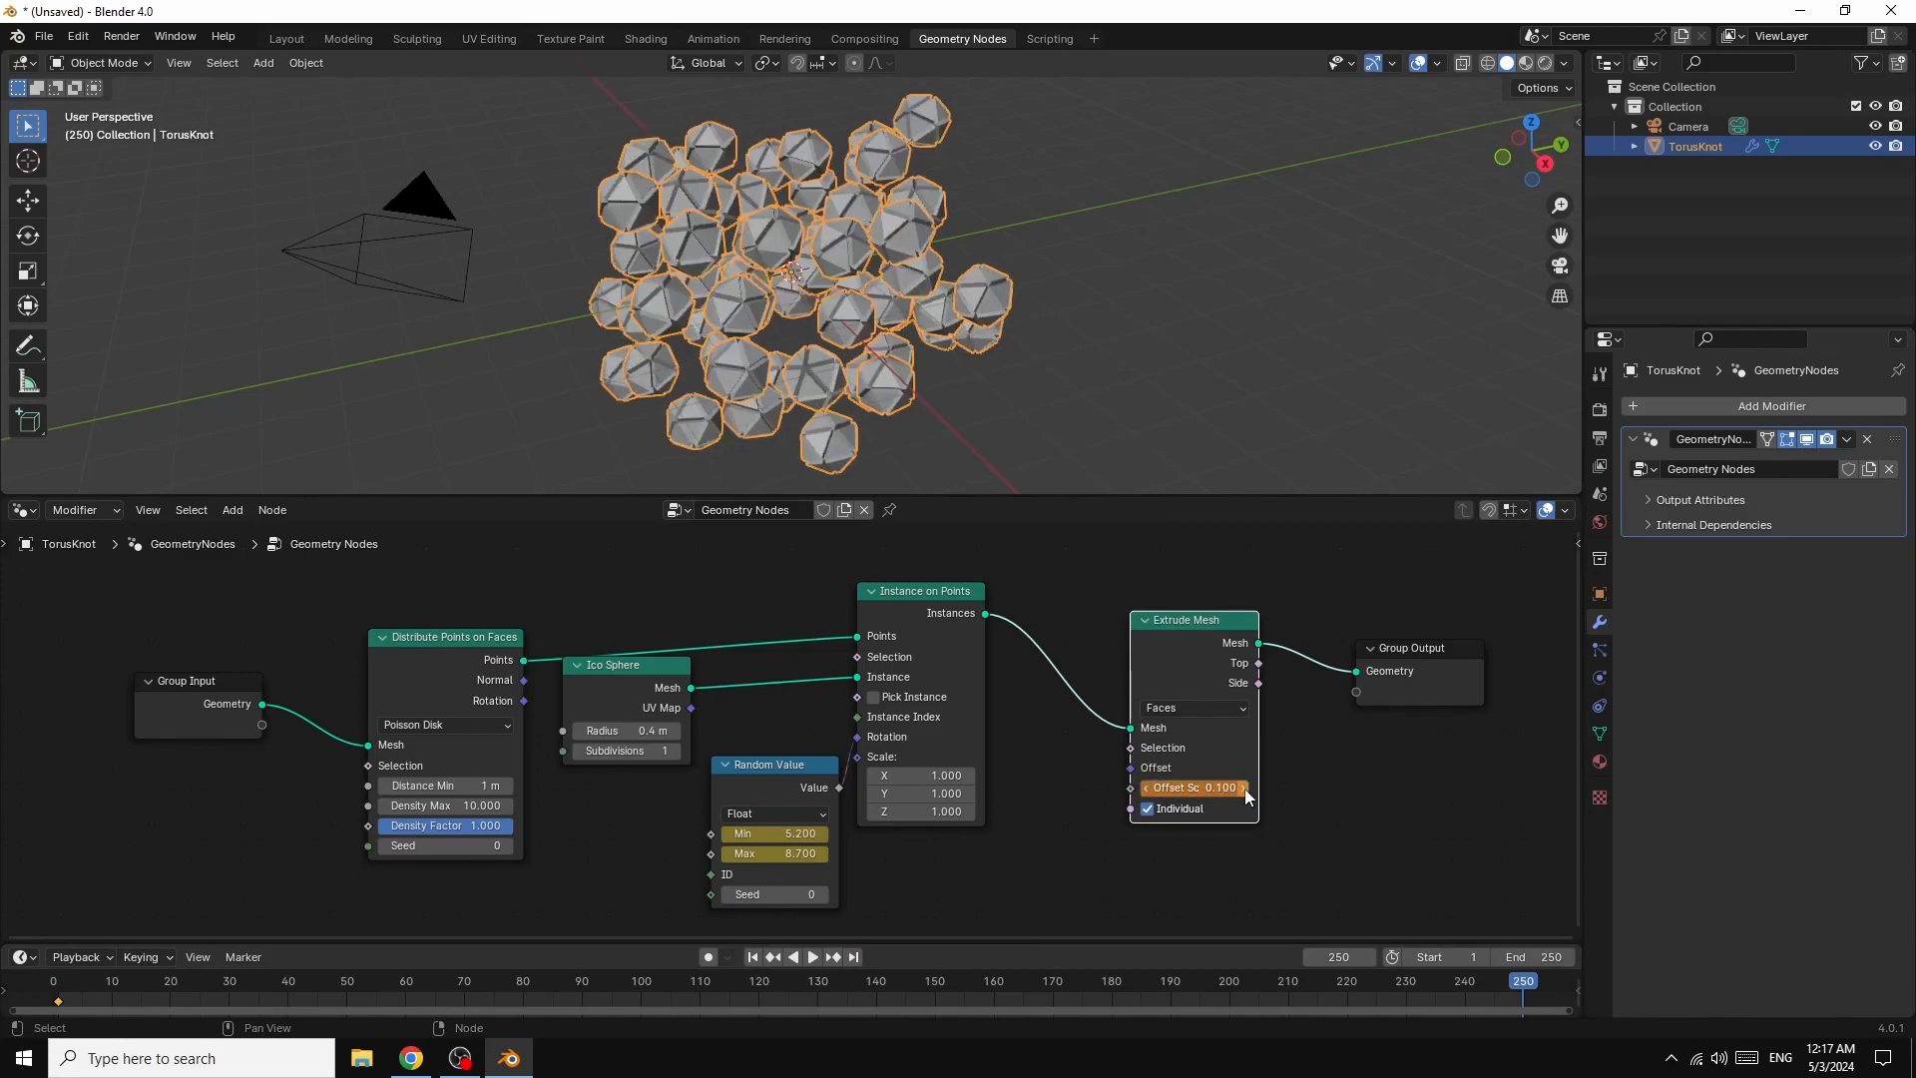
left_click(1244, 788)
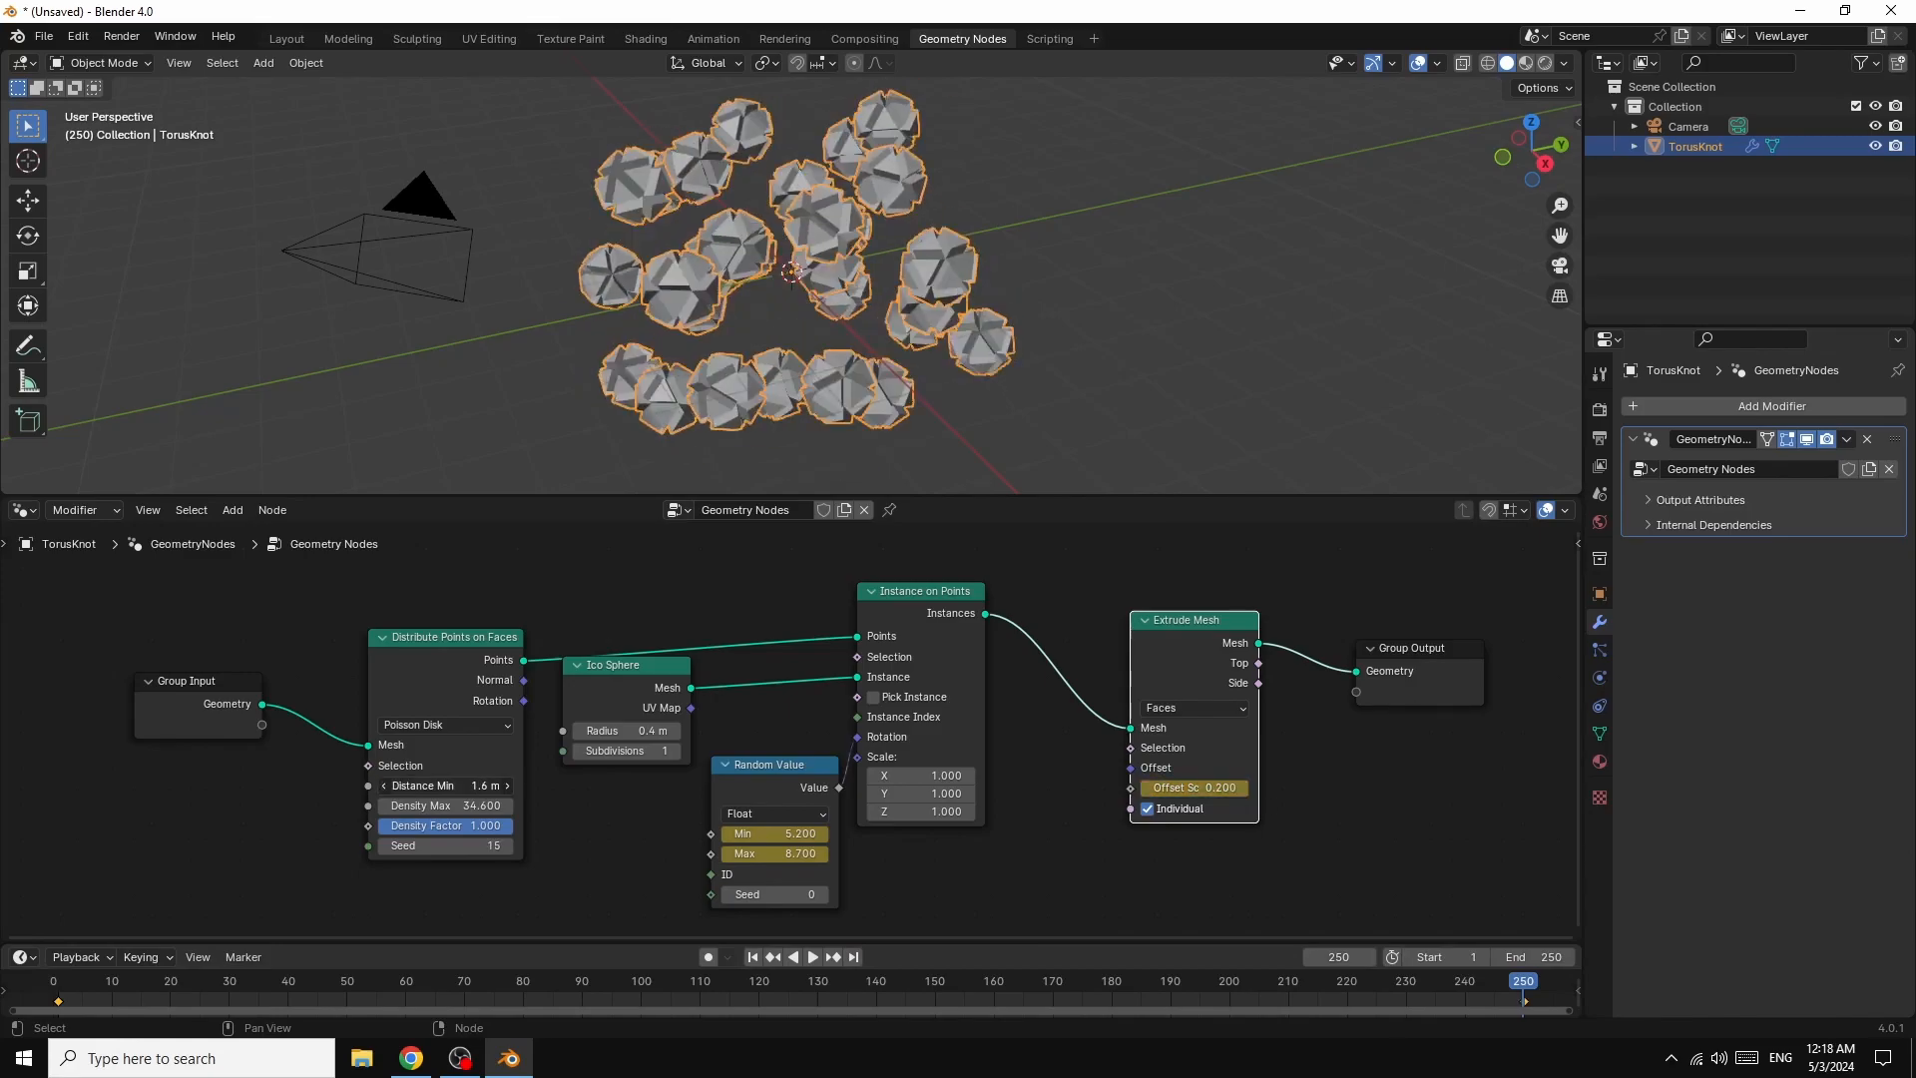
- Adjust Distribute Points on Faces to a Distance Min of 1.5 m, Density Max of 34.6 and Seed of 15
mouse_move(449, 785)
left_mouse_down()
mouse_move(481, 785)
mouse_move(441, 785)
left_mouse_up()
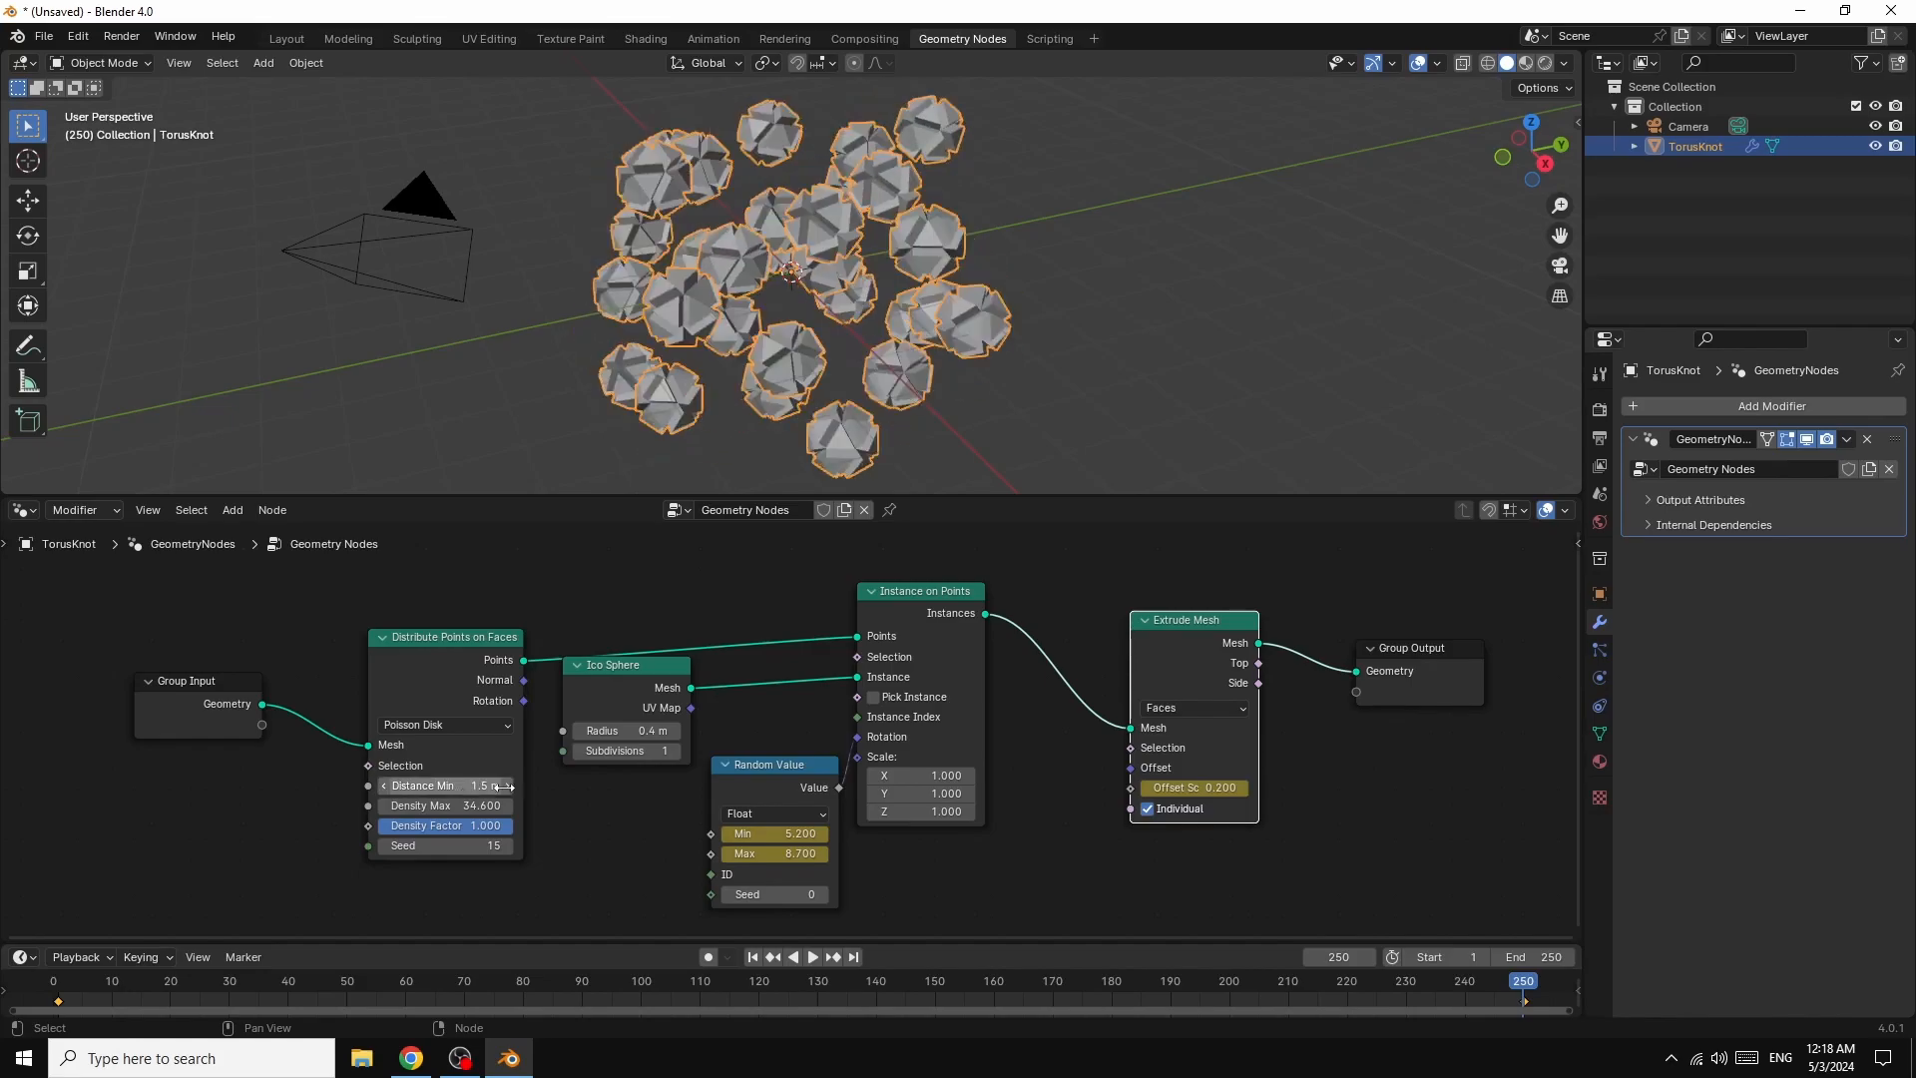
- Respace the Instance on Points, Extrude Mesh, Group Output and Group Input nodes to leave room before Group Output
left_click_drag(923, 595, 929, 643)
left_click_drag(1189, 644, 1111, 647)
left_click_drag(1399, 657, 1489, 653)
left_click_drag(191, 680, 161, 668)
- Insert a Join Geometry node between Extrude Mesh and Group Output, and link the Group Input Geometry into it
left_click(233, 509)
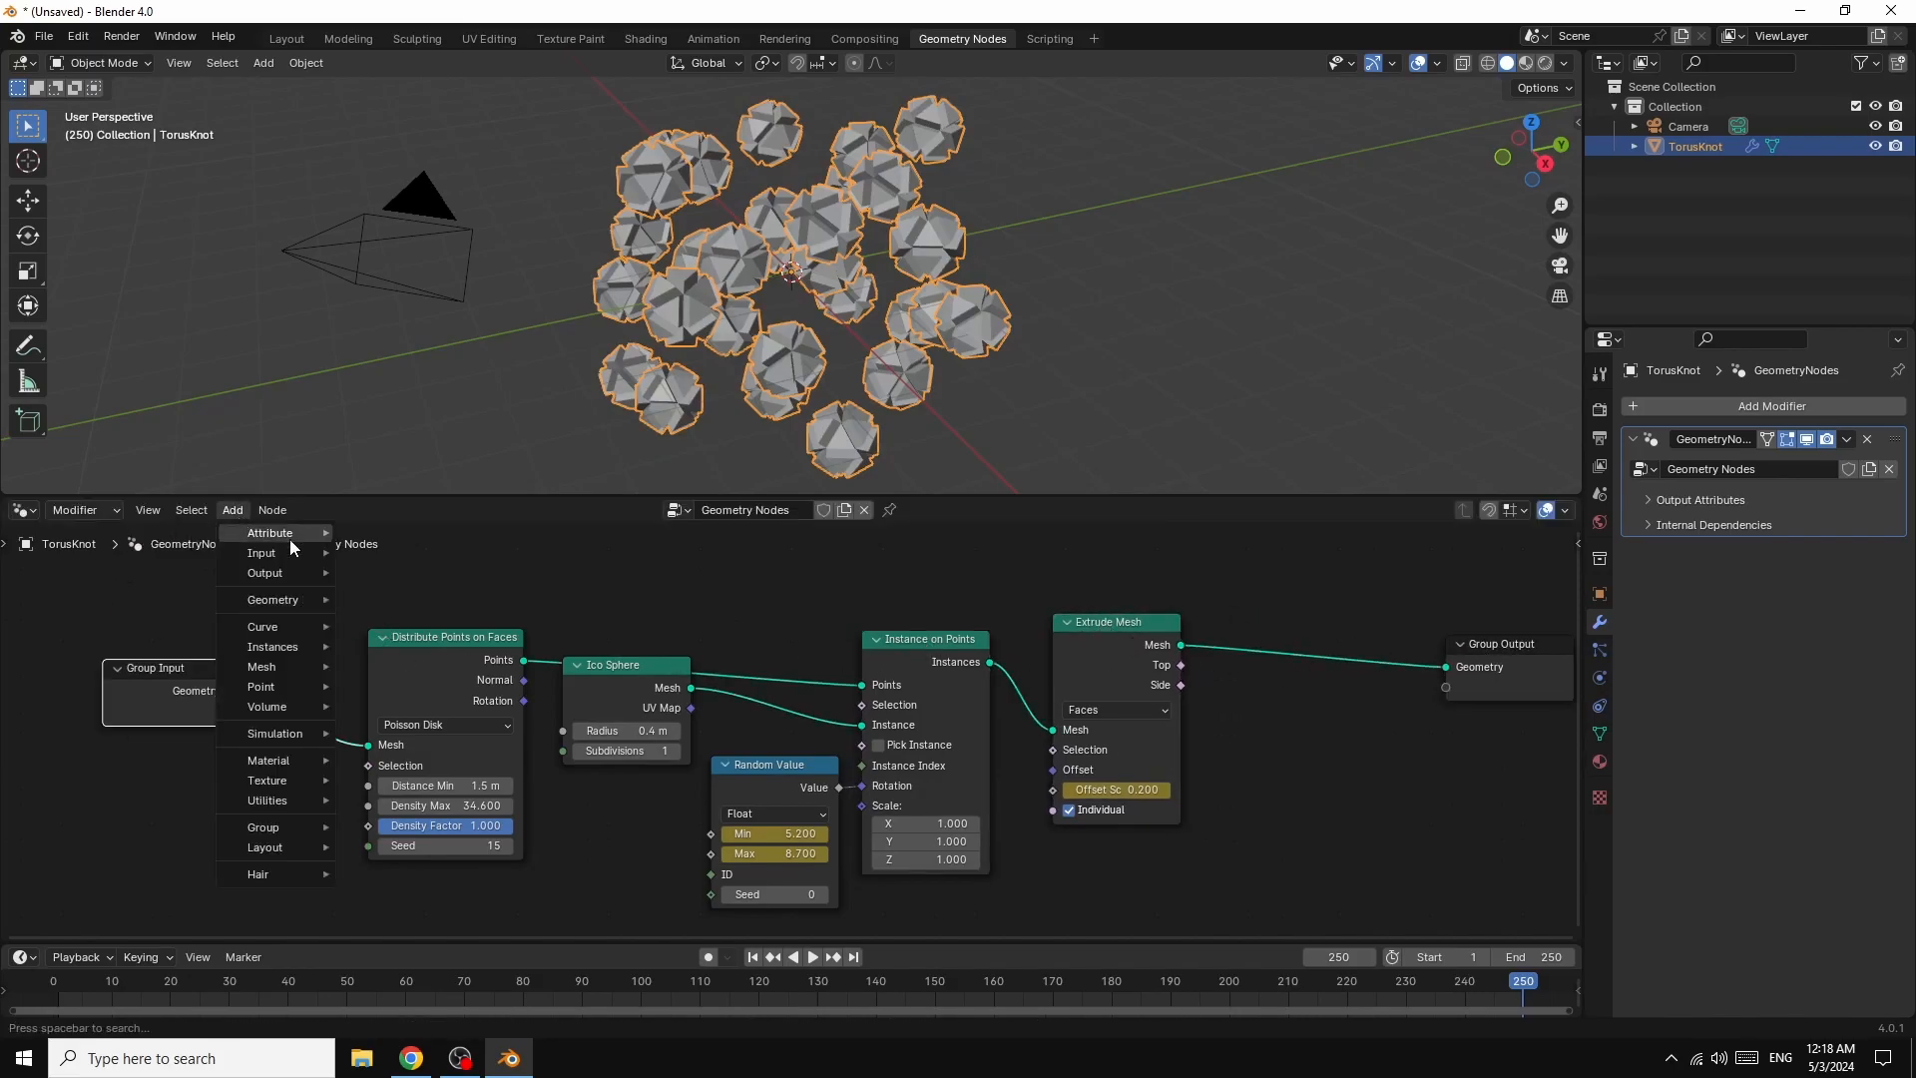
mouse_move(255, 600)
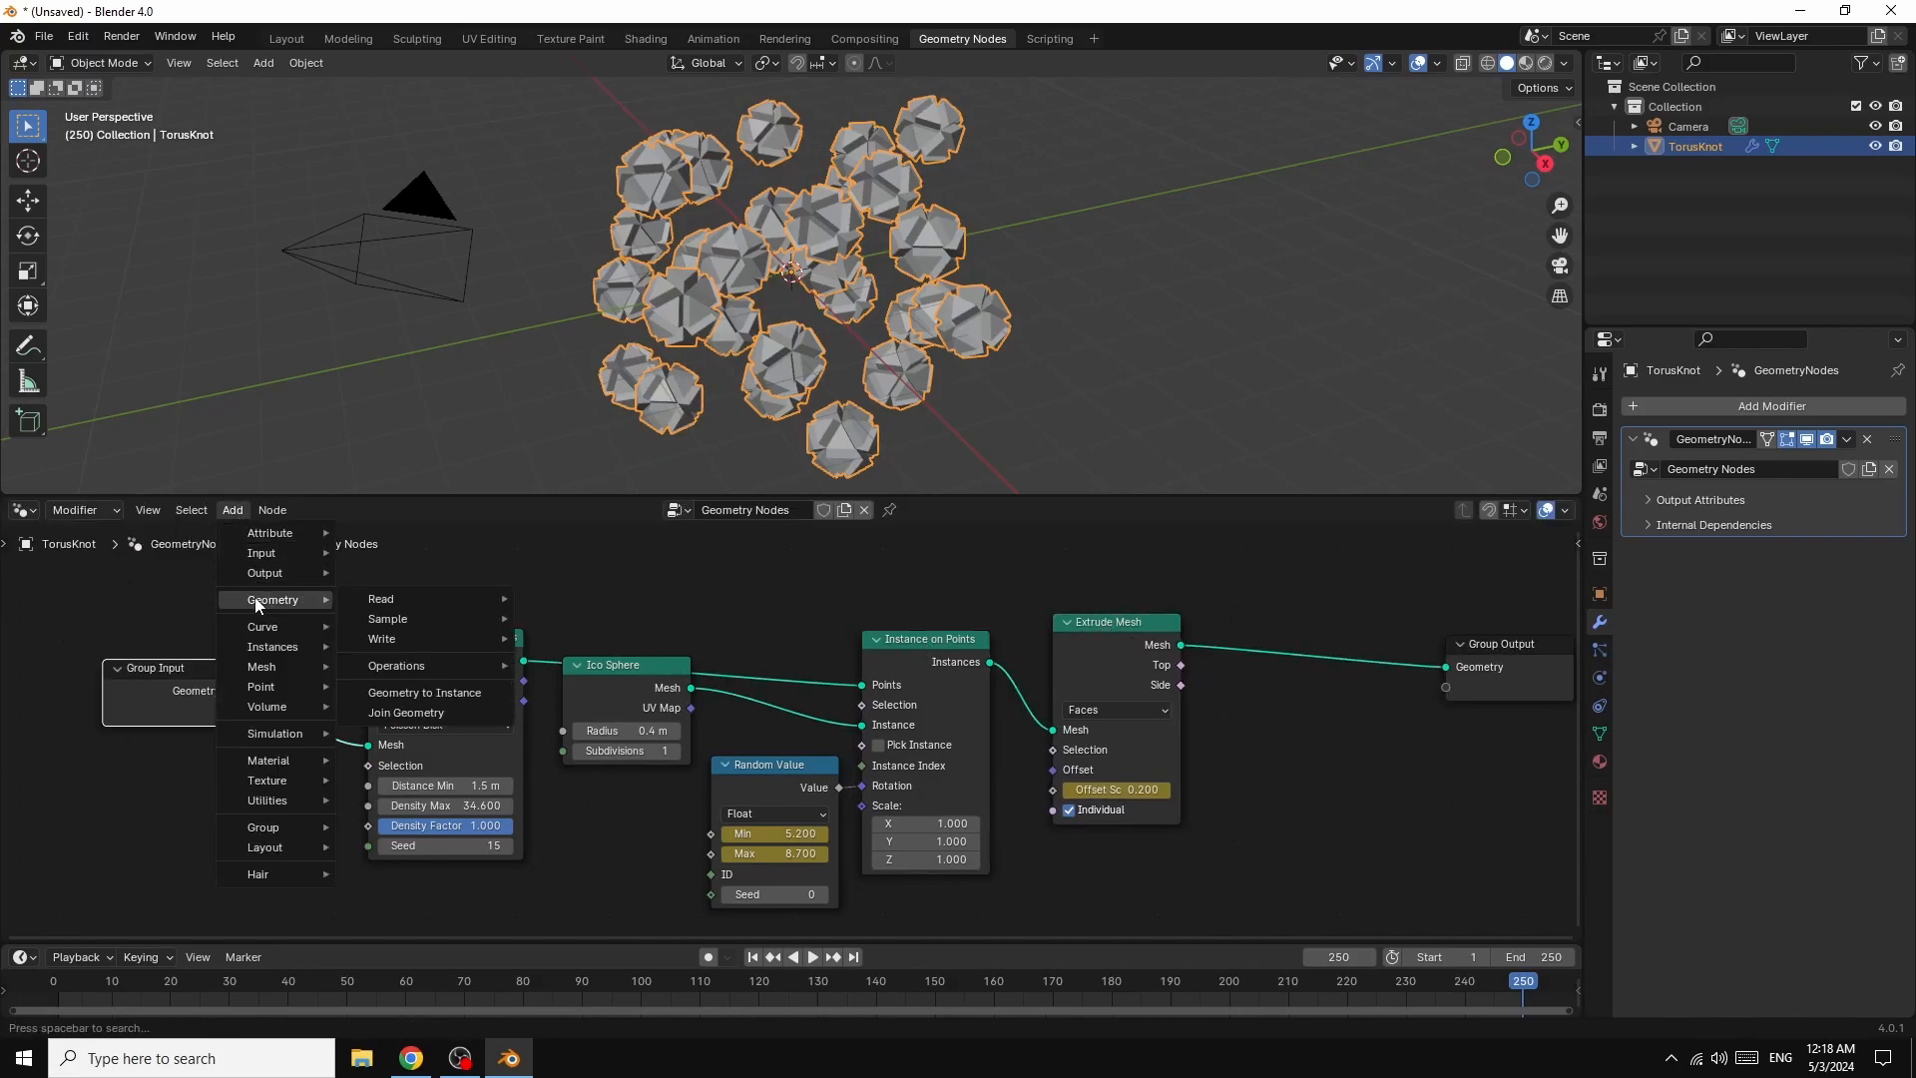
left_click(414, 714)
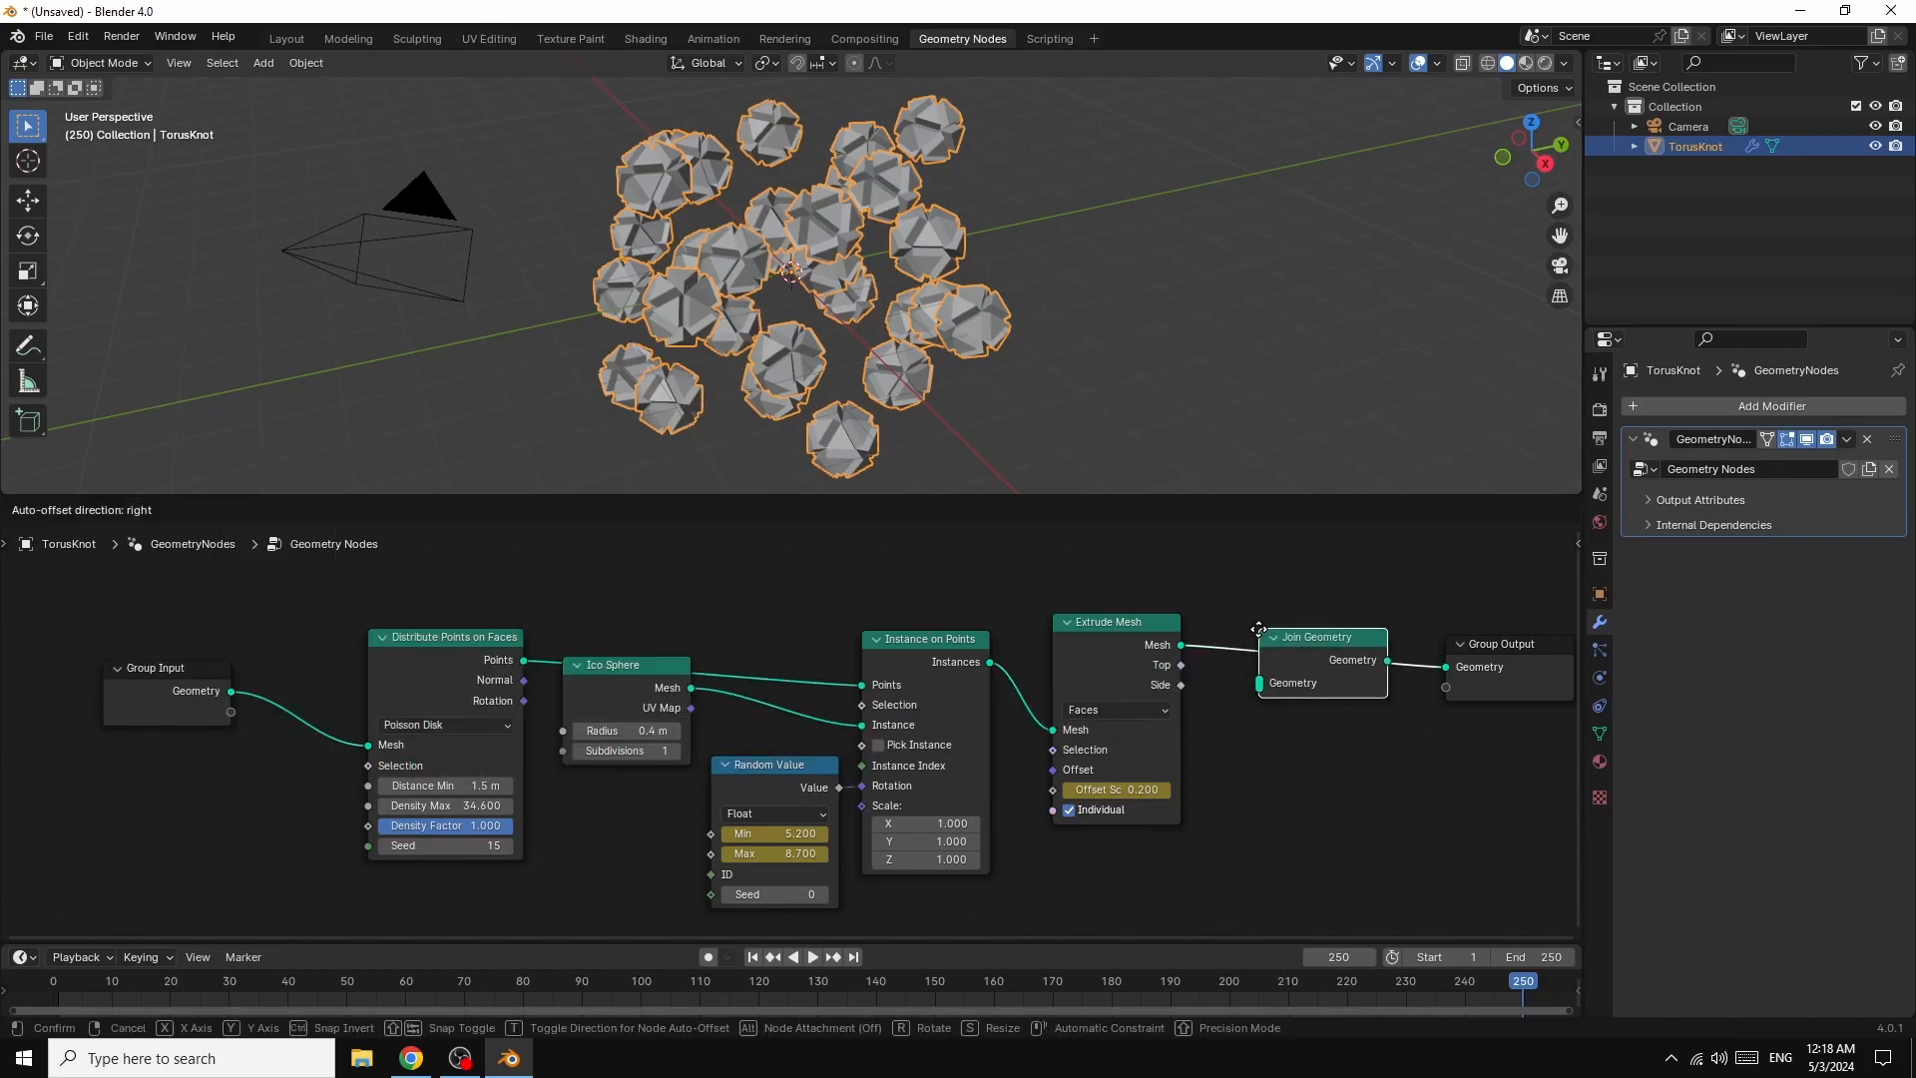
left_click(1259, 629)
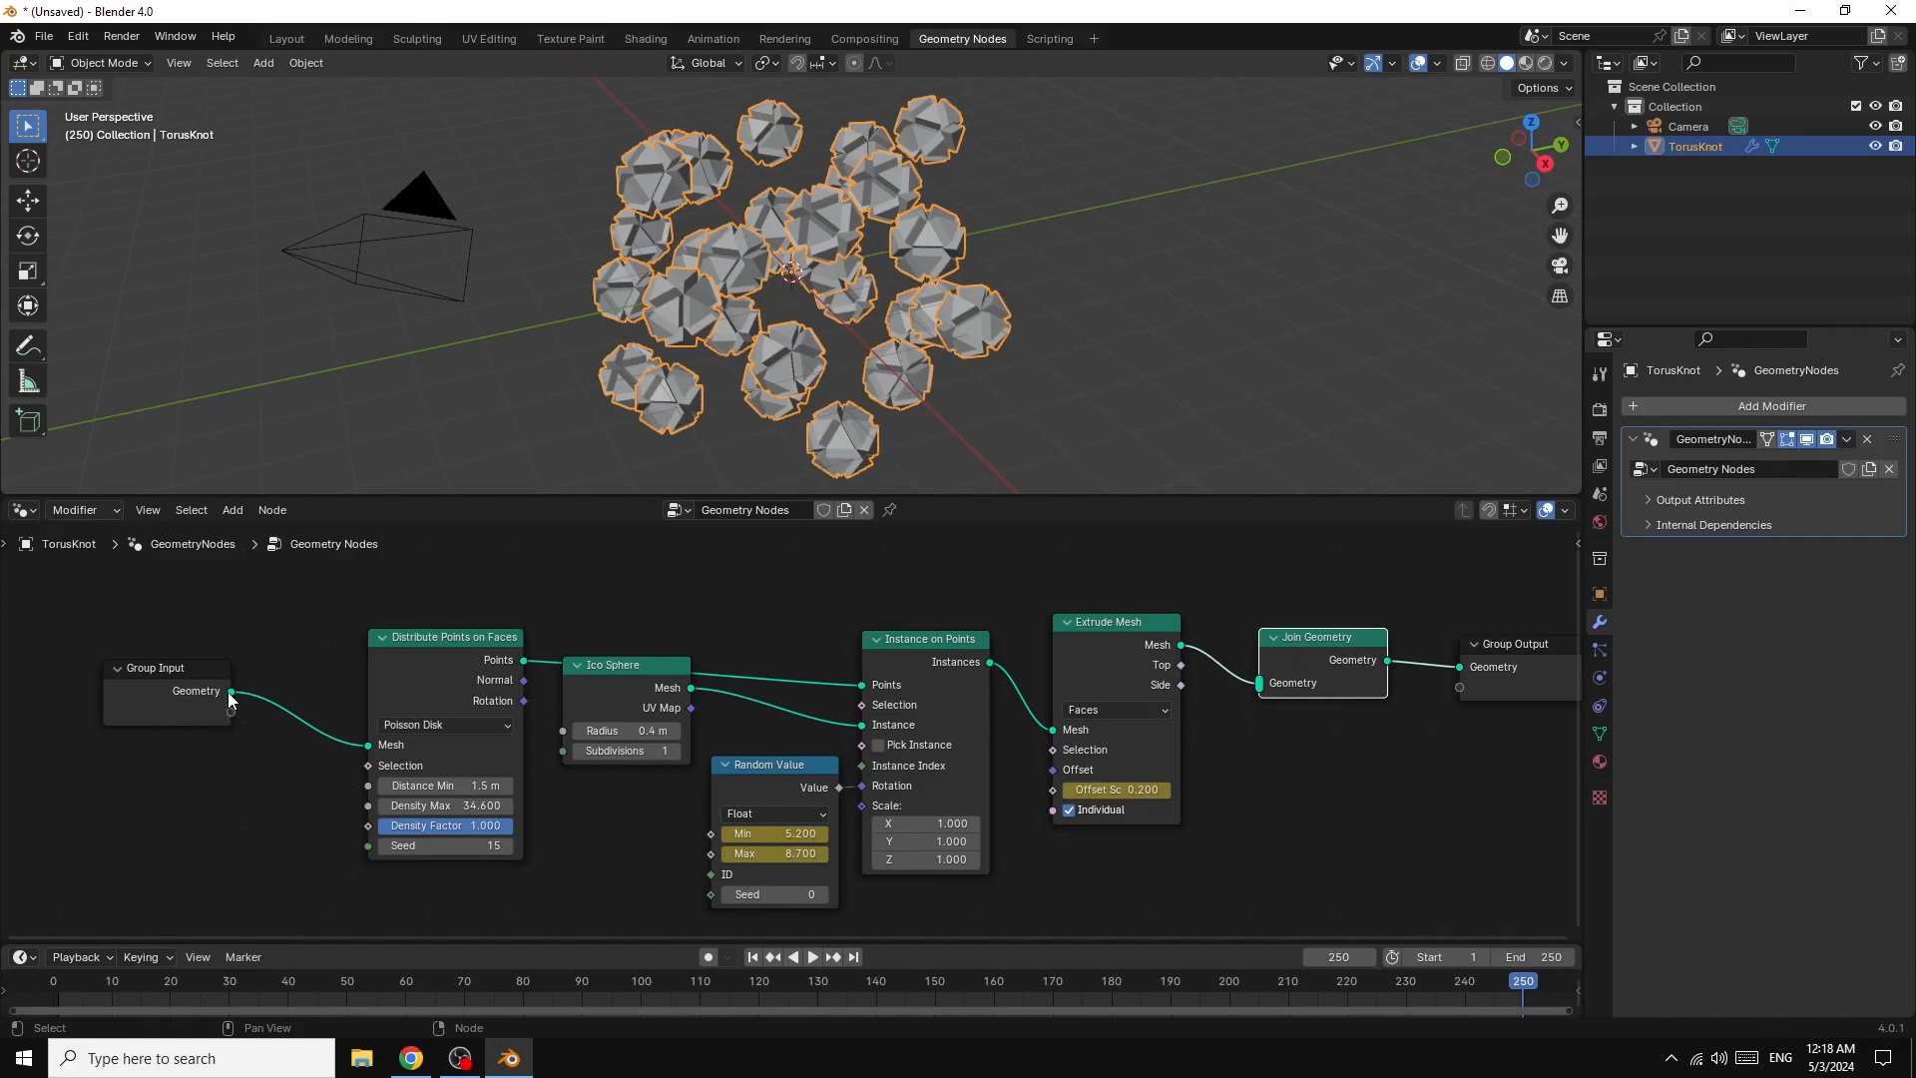
left_click_drag(231, 692, 1257, 688)
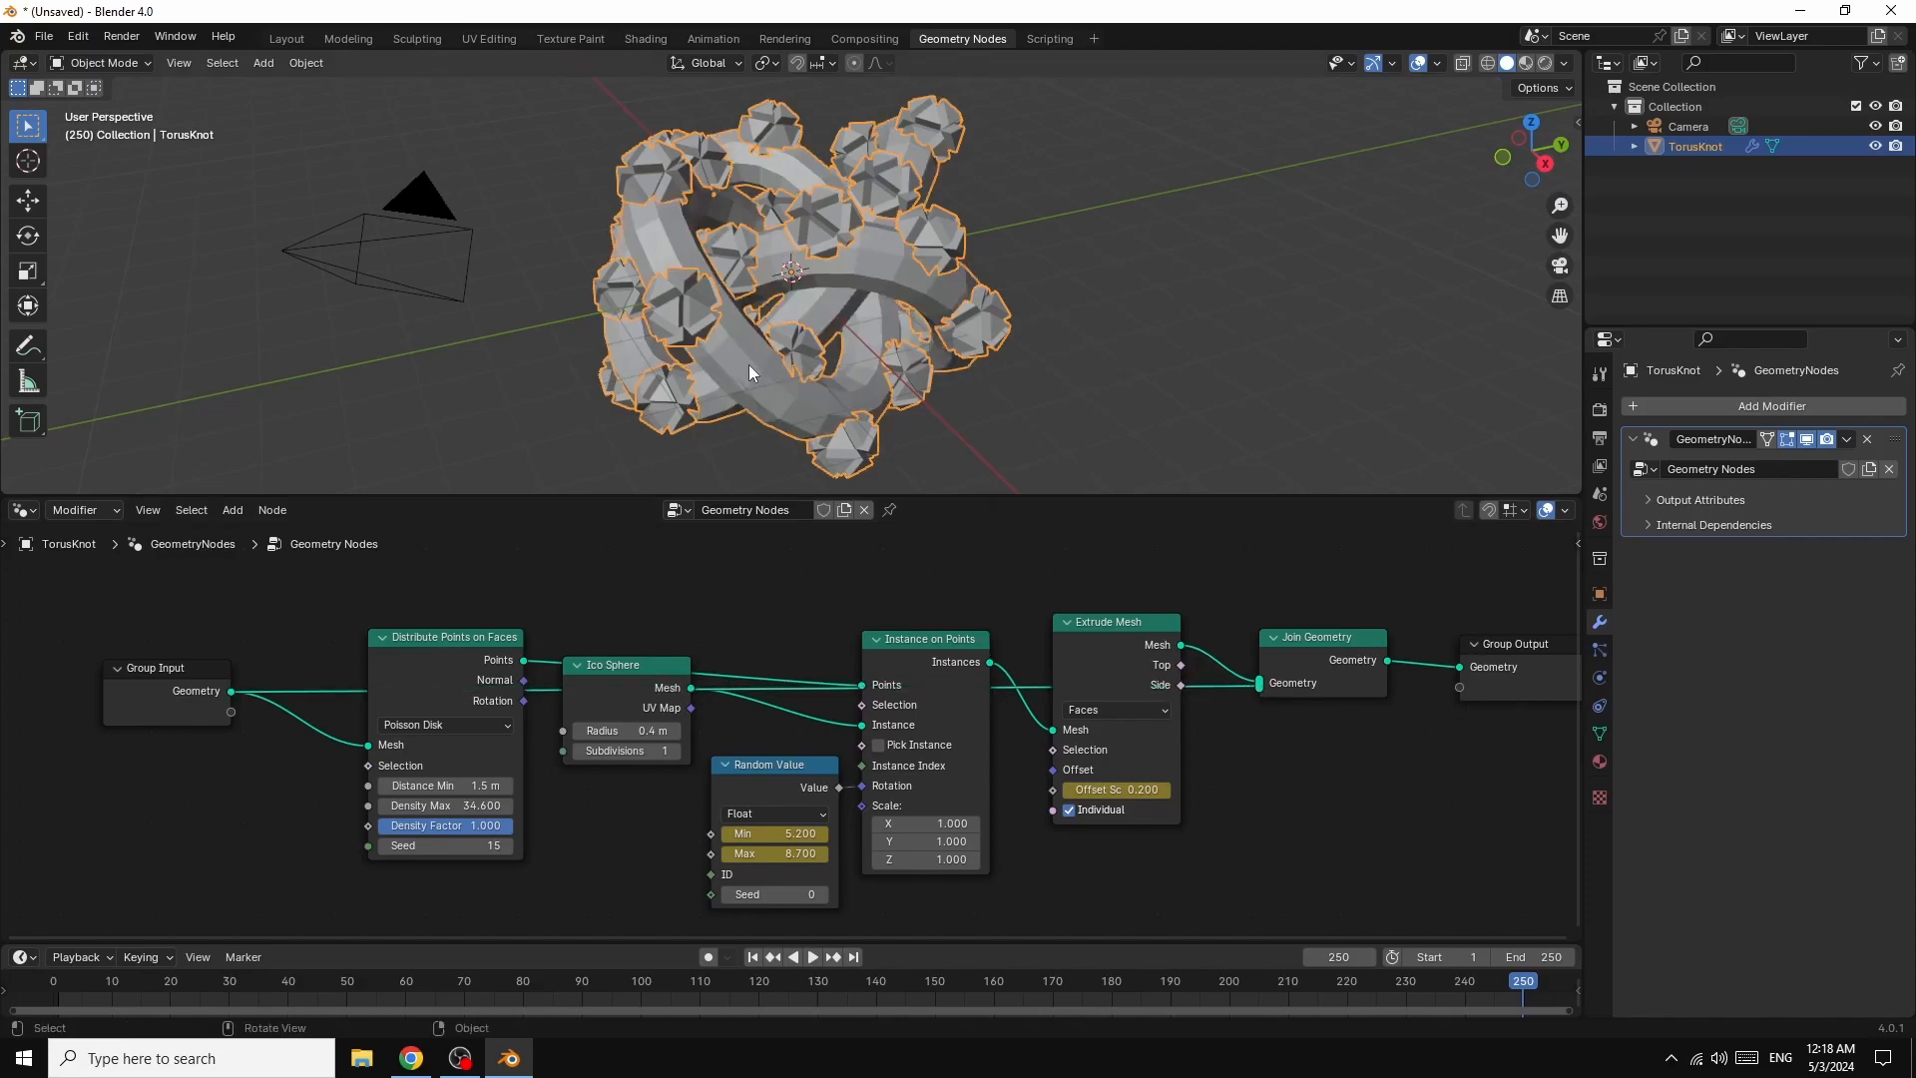
- Add a Wireframe modifier to the torus knot
left_click(1746, 404)
mouse_move(1668, 473)
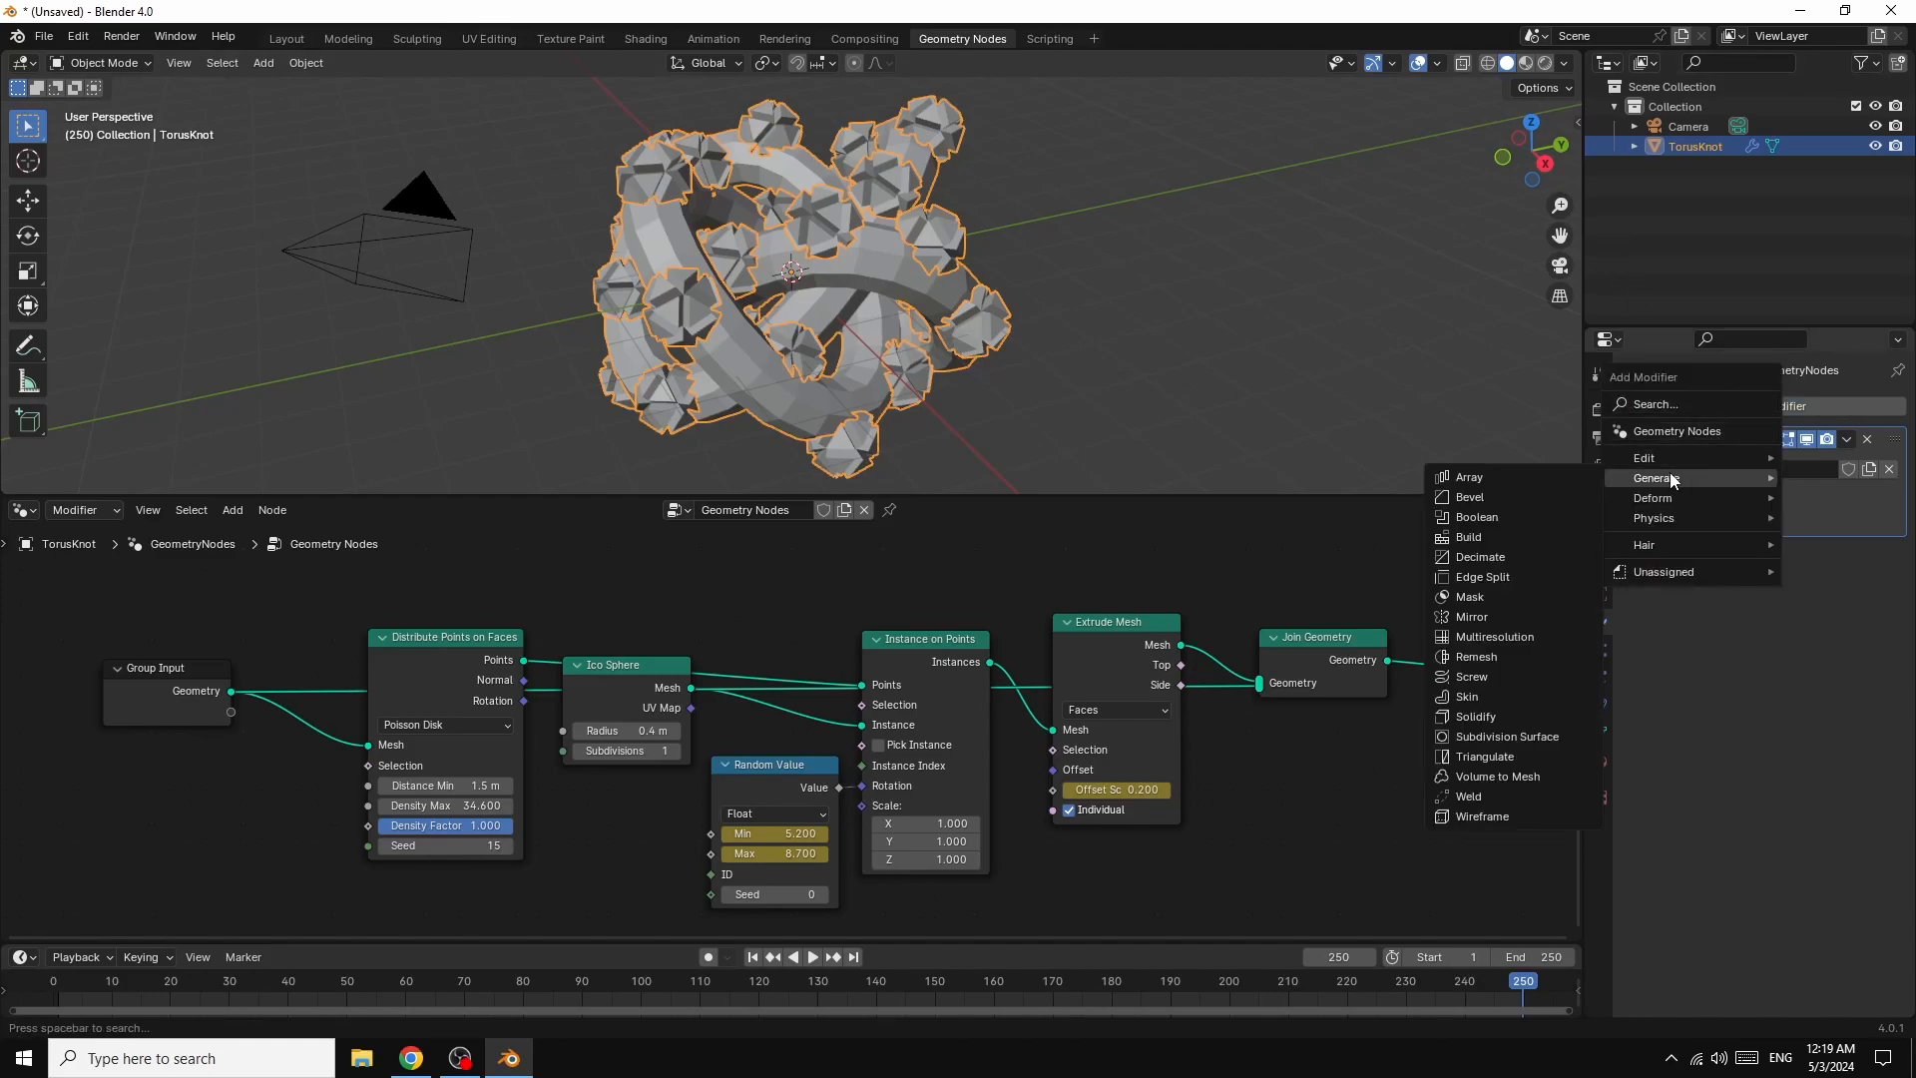
left_click(1492, 816)
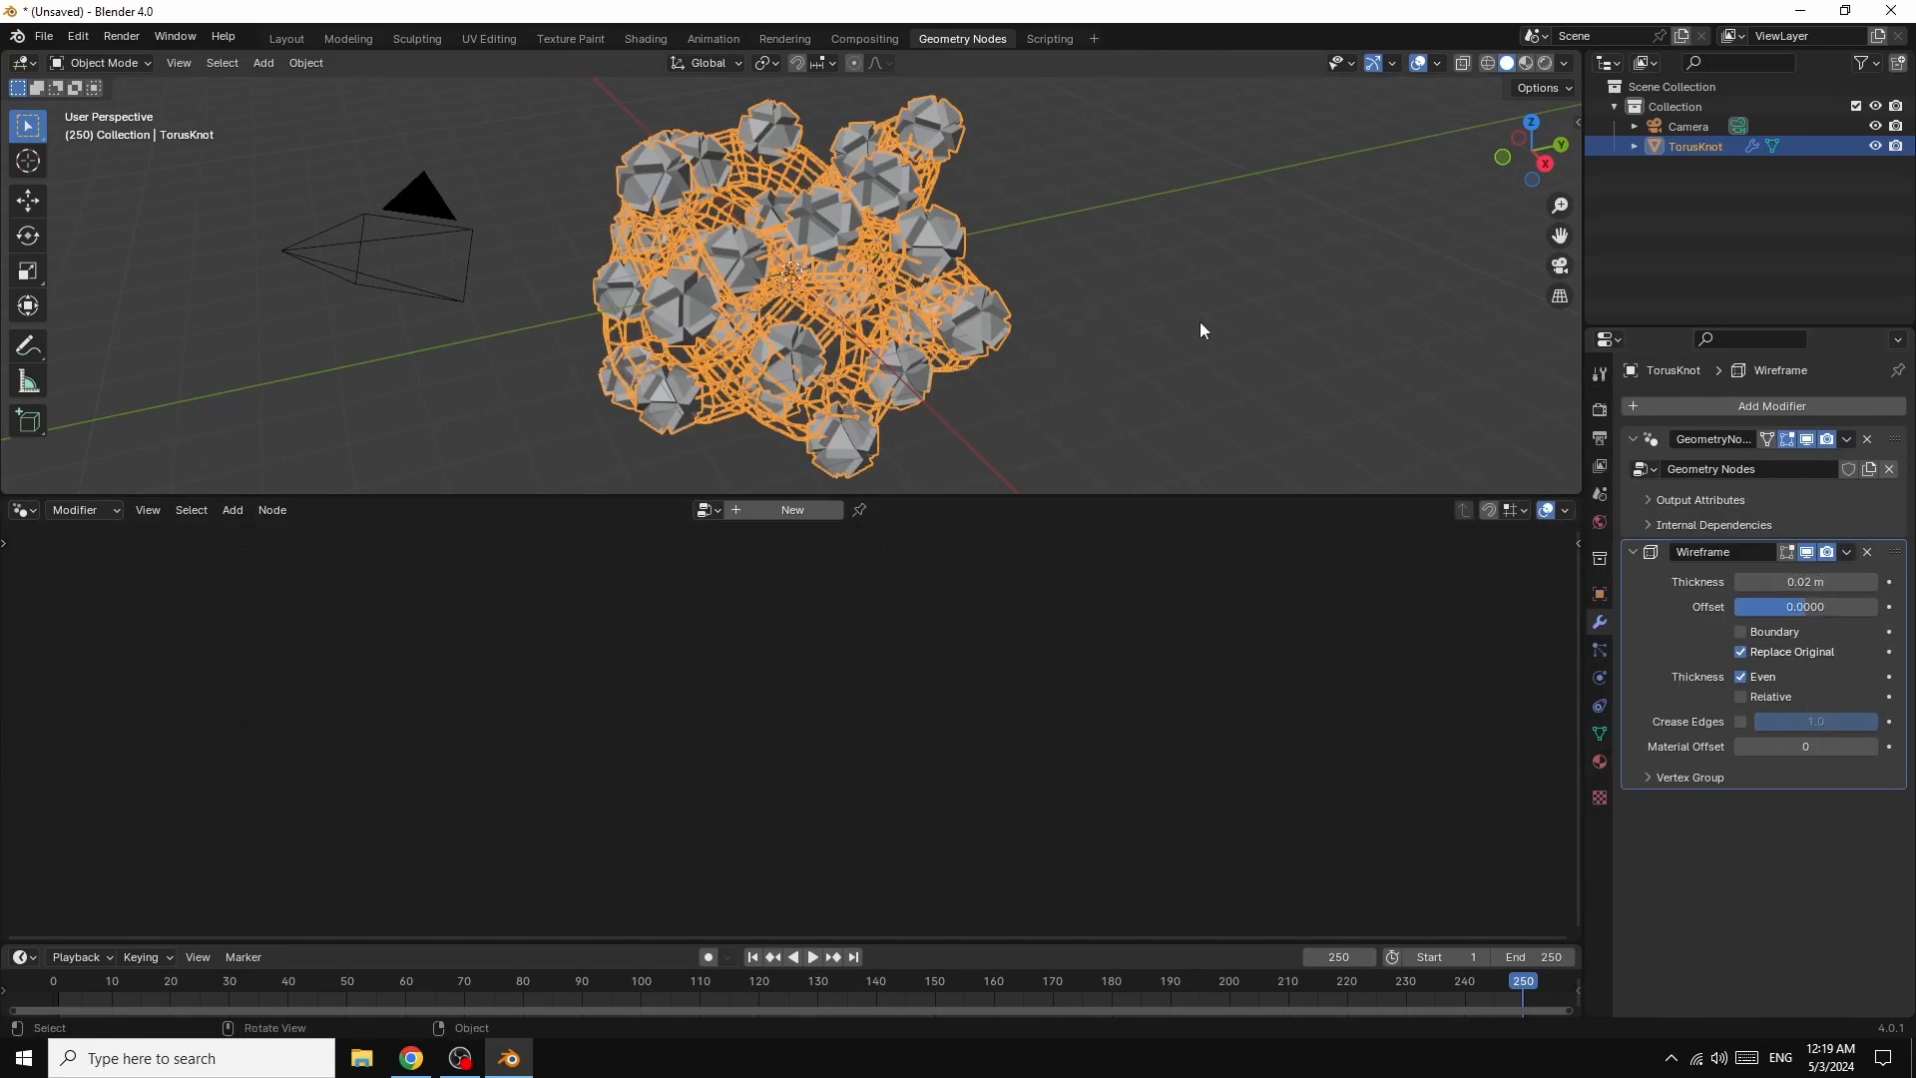
- Reselect the torus knot and make its Geometry Nodes modifier active to bring back the node tree
left_click(1199, 293)
left_click(770, 362)
left_click(1835, 492)
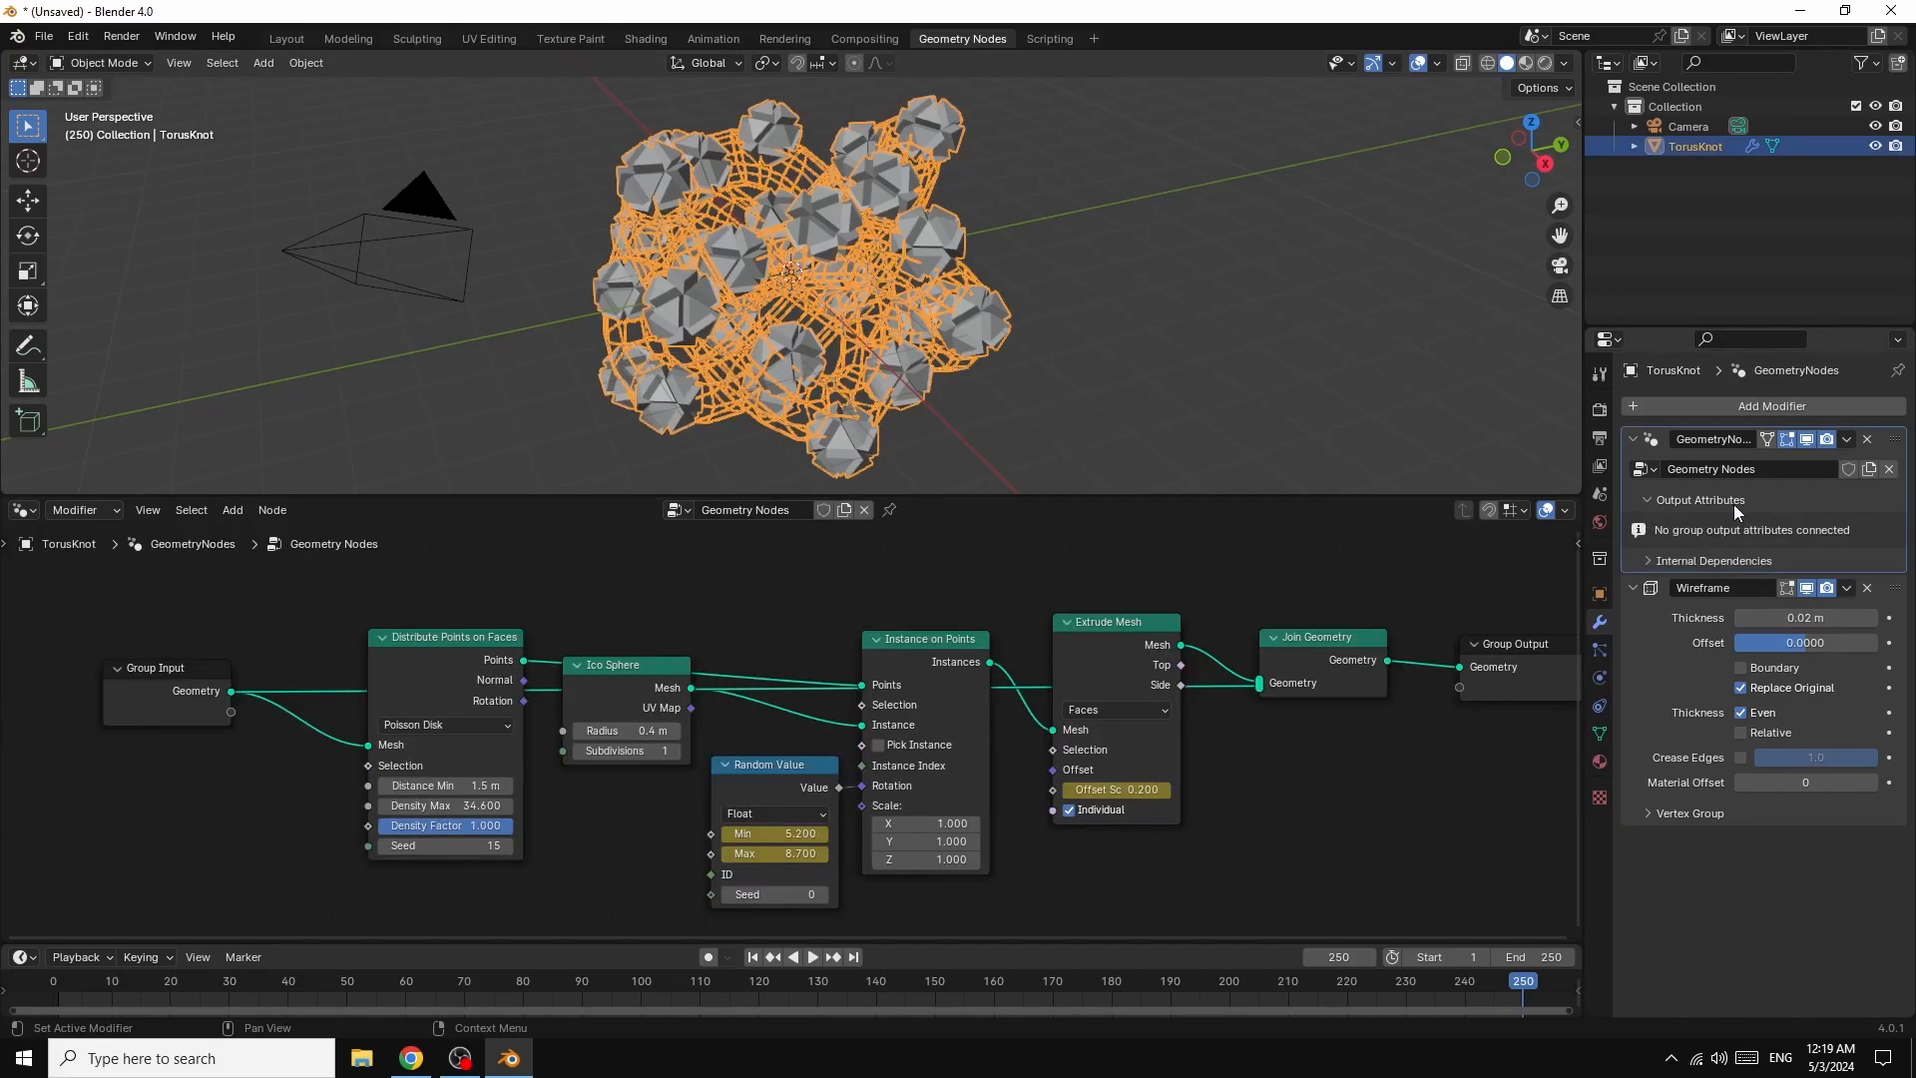
- Lower the Extrude Mesh, Instance on Points, Random Value and Ico Sphere nodes slightly to tidy the node layout
left_click_drag(1103, 625, 1099, 680)
left_click_drag(912, 634, 905, 652)
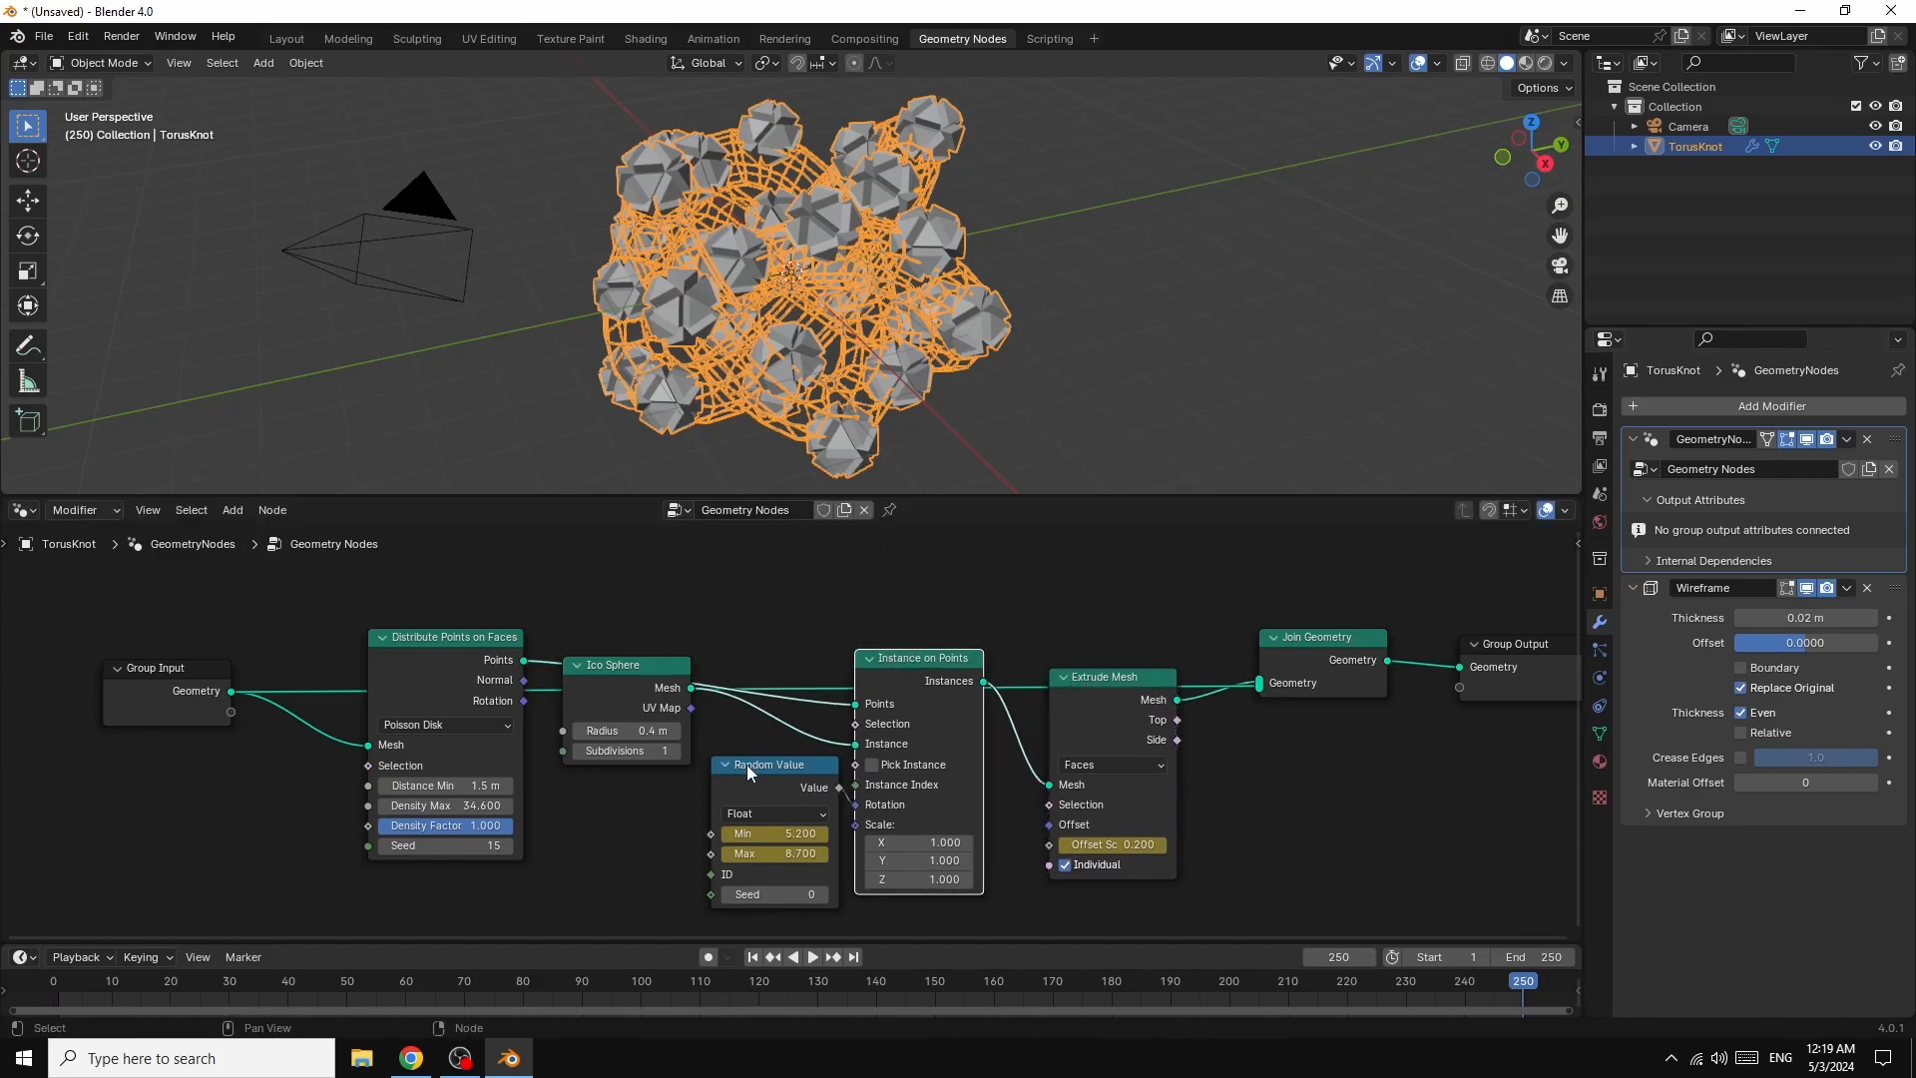
left_click_drag(744, 765, 734, 777)
mouse_move(625, 678)
left_mouse_down()
mouse_move(615, 743)
mouse_move(626, 697)
left_mouse_up()
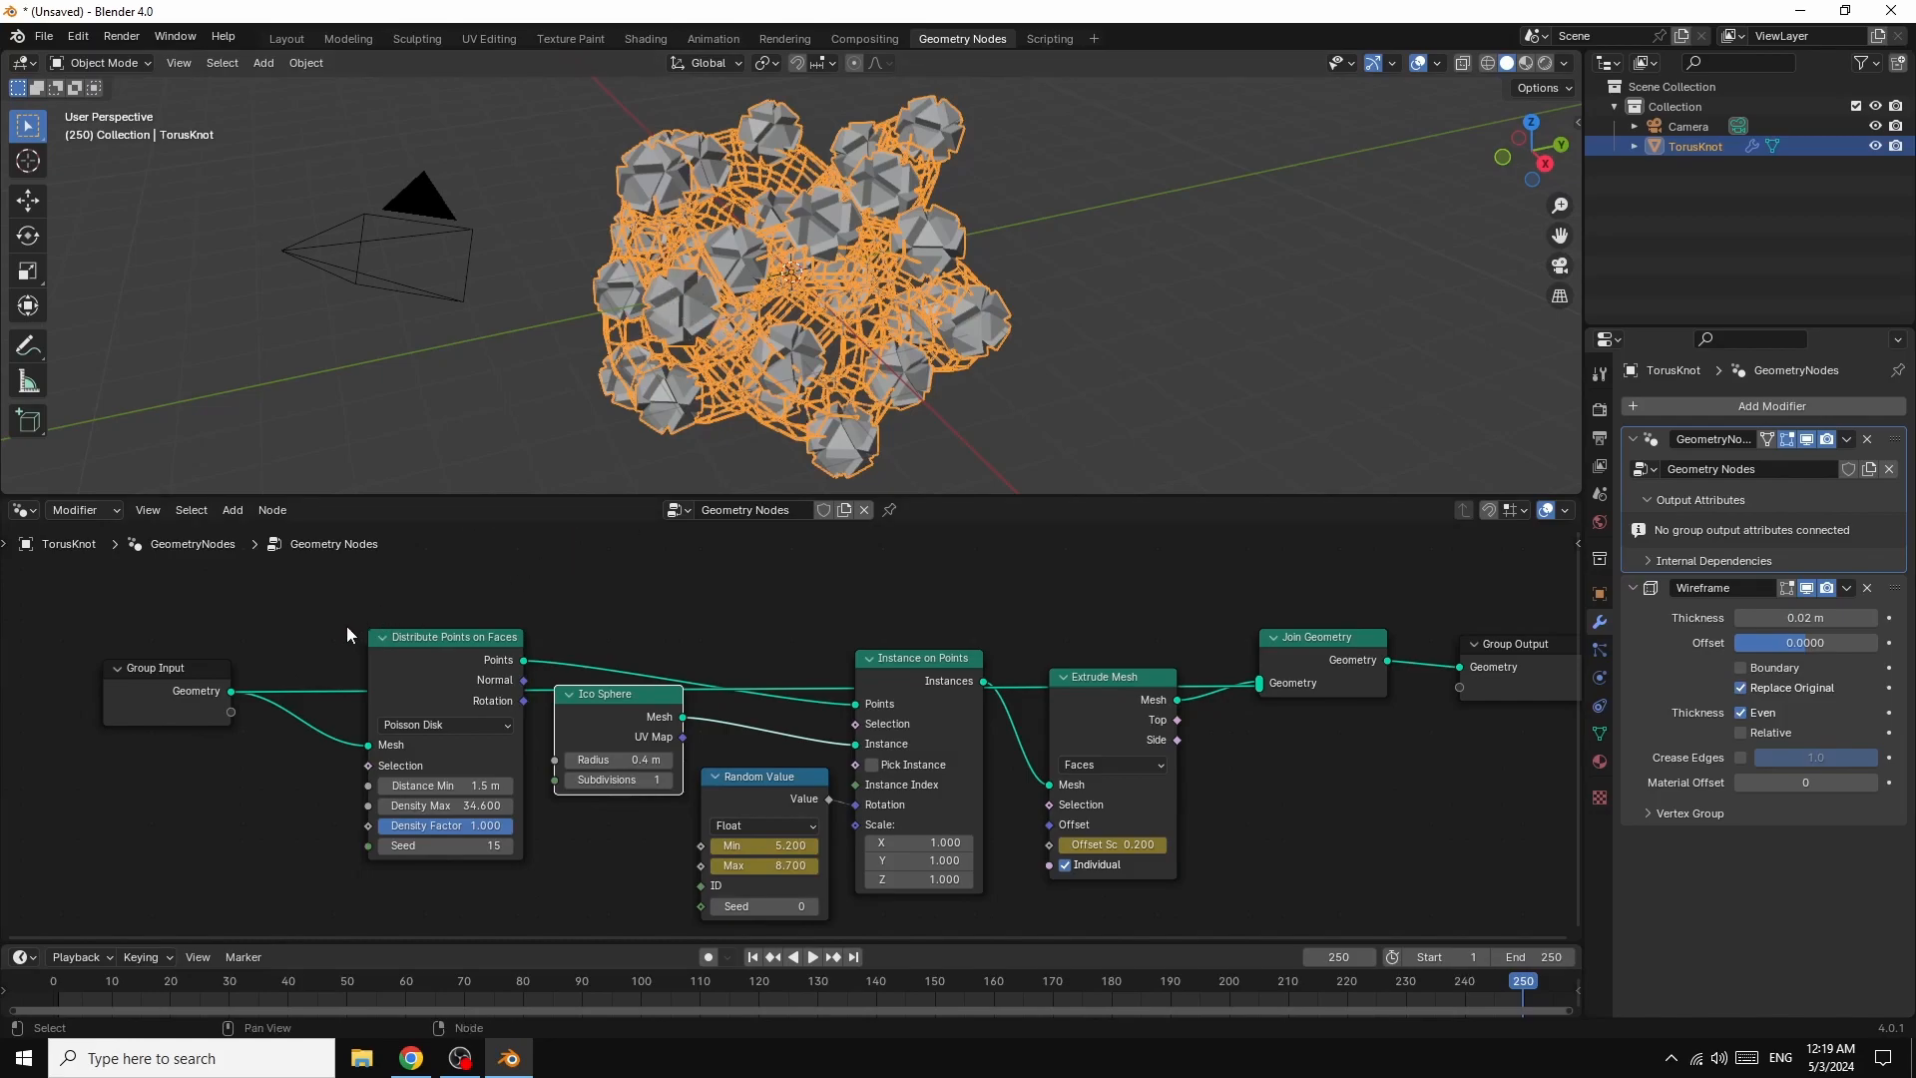
- Duplicate the Distribute Points on Faces, Ico Sphere, Random Value and Instance on Points nodes, and link the copied chain between Group Input and Join Geometry
left_click_drag(349, 625, 976, 844)
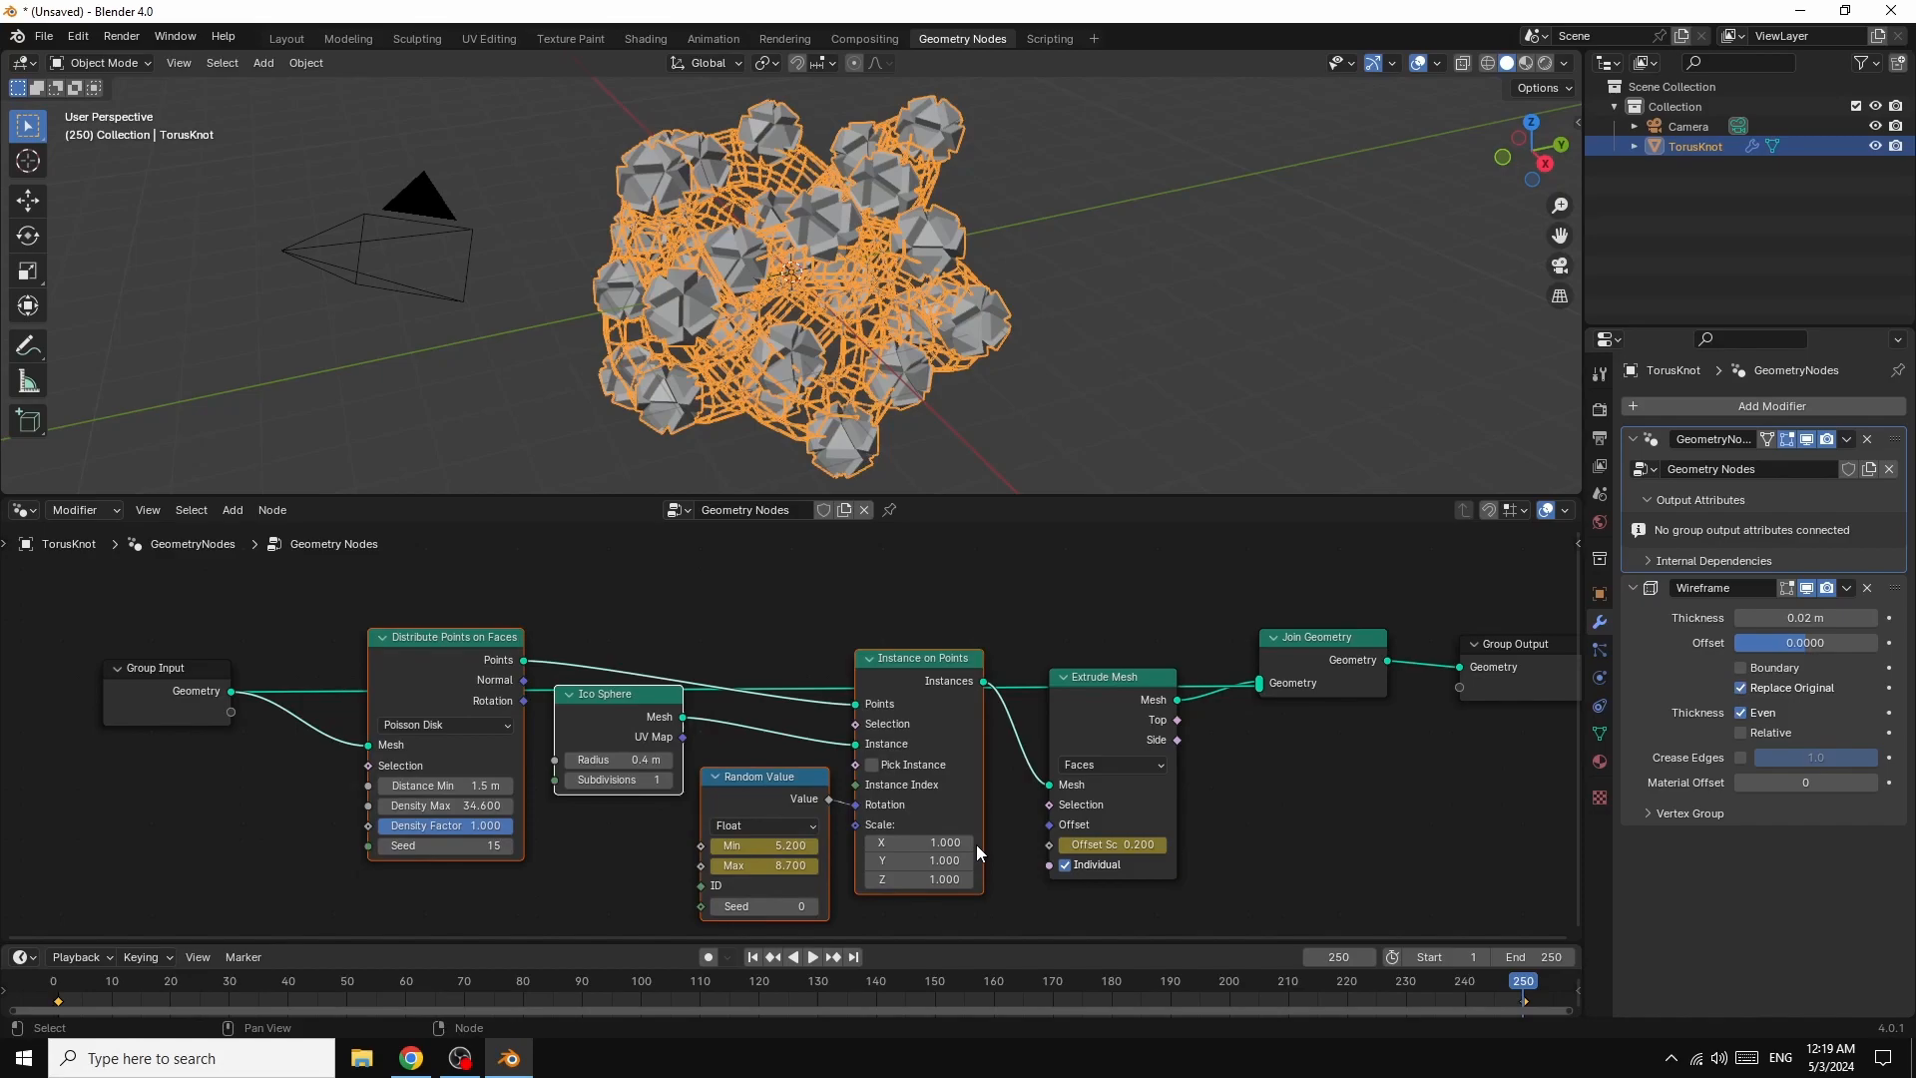
right_click(901, 691)
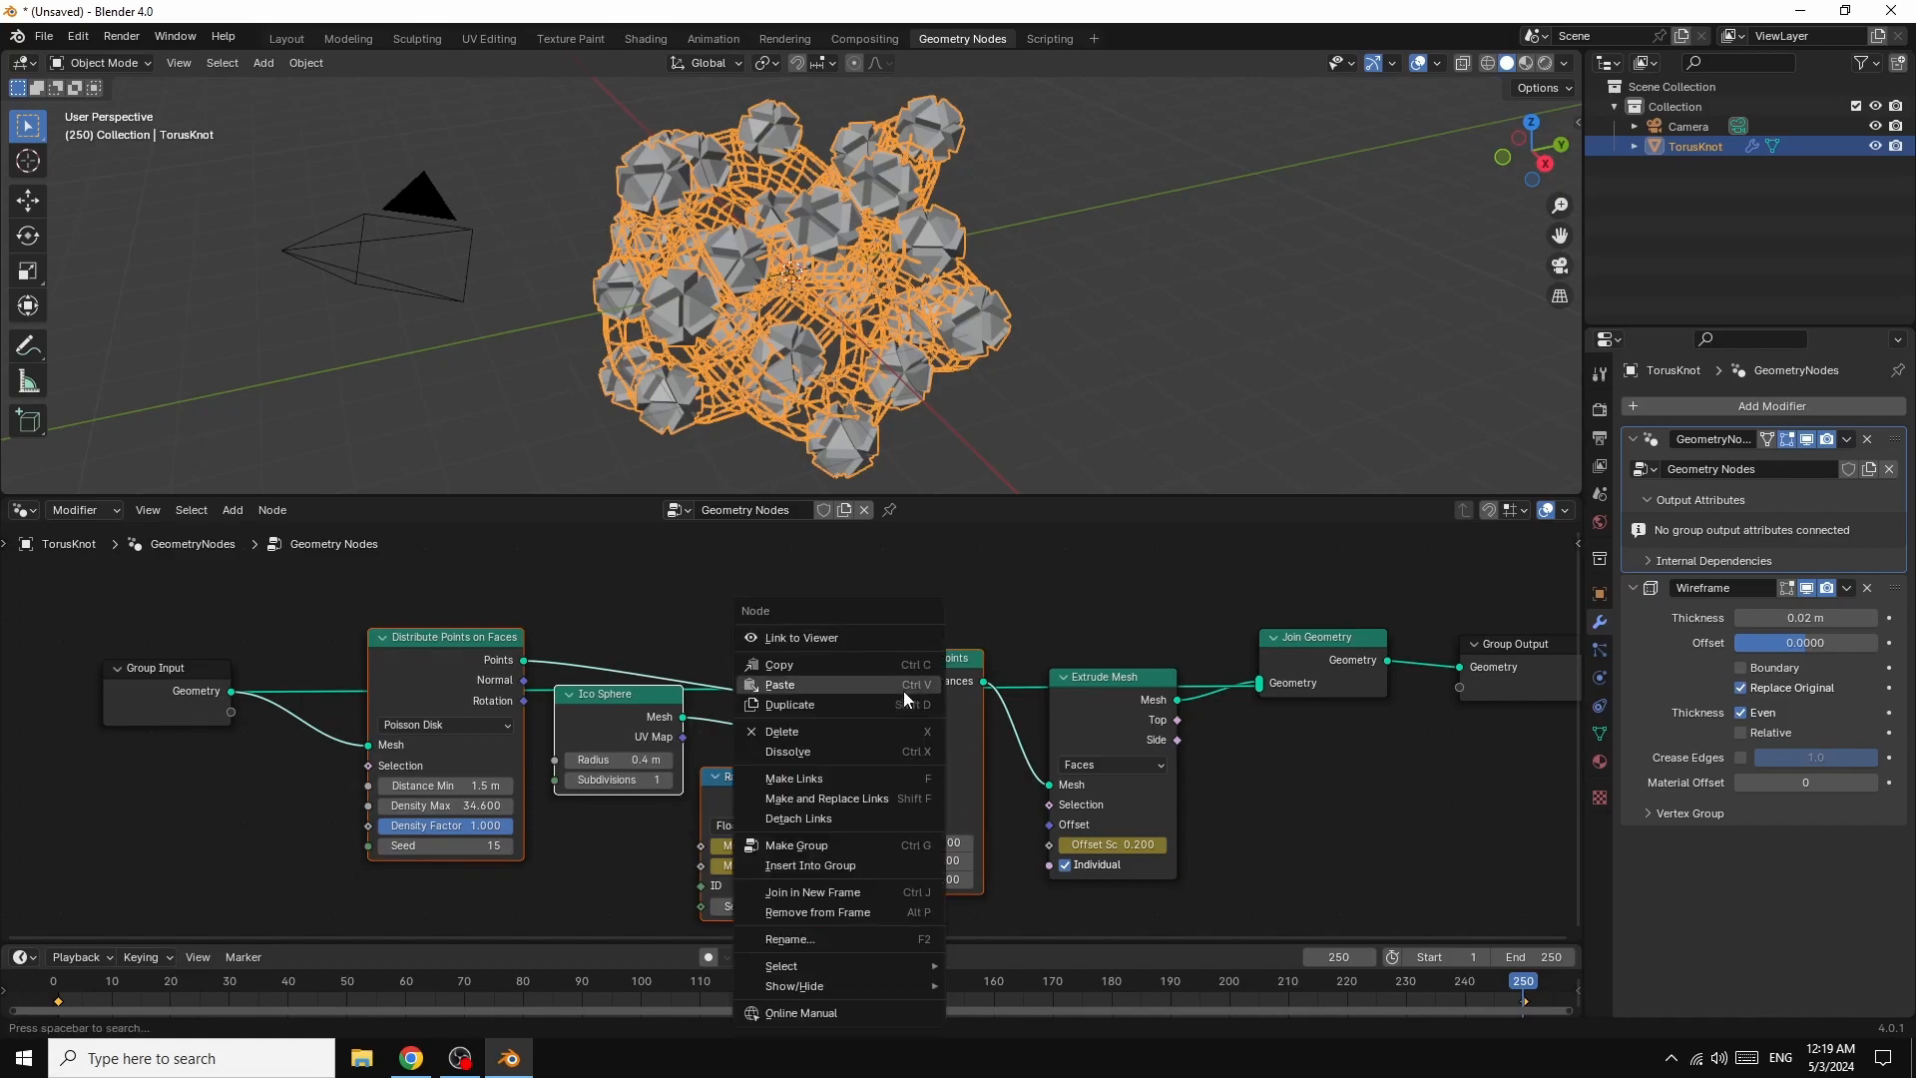
left_click(791, 704)
left_click(807, 559)
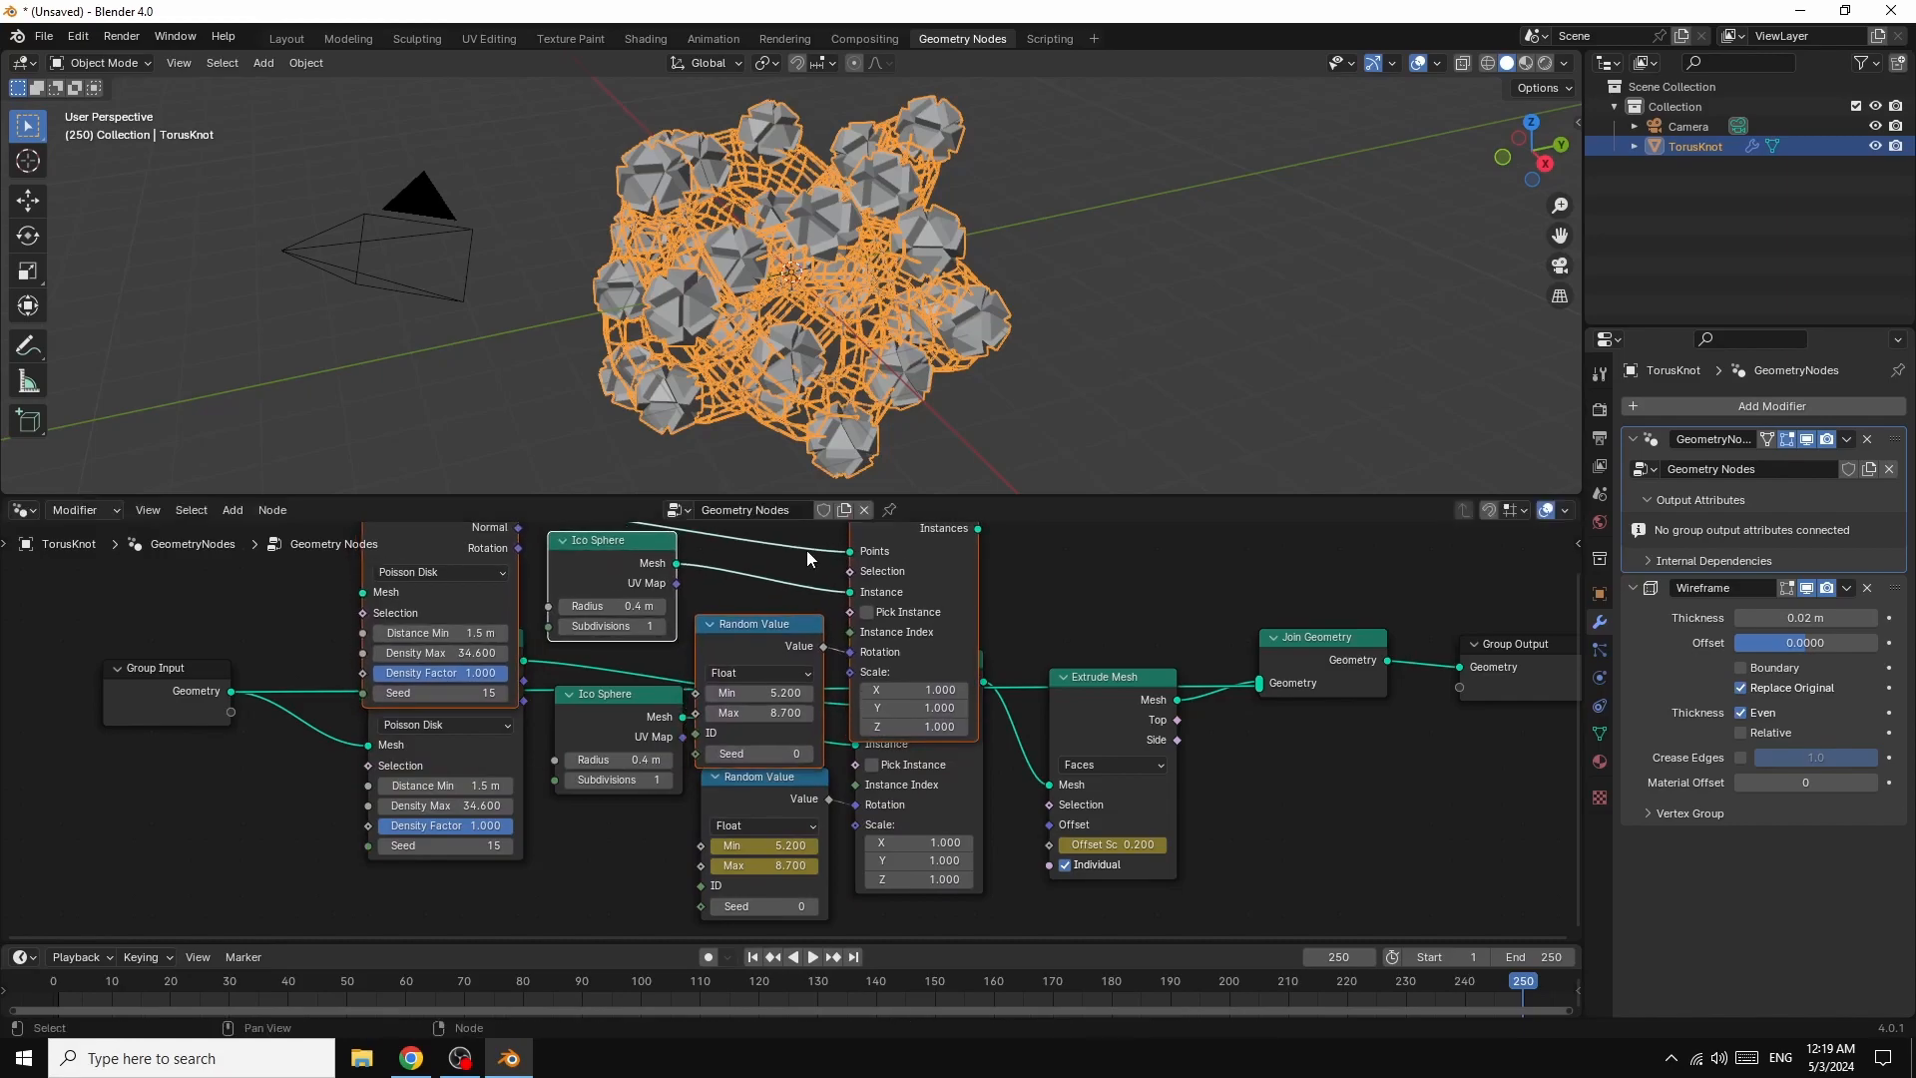
left_click_drag(231, 692, 356, 601)
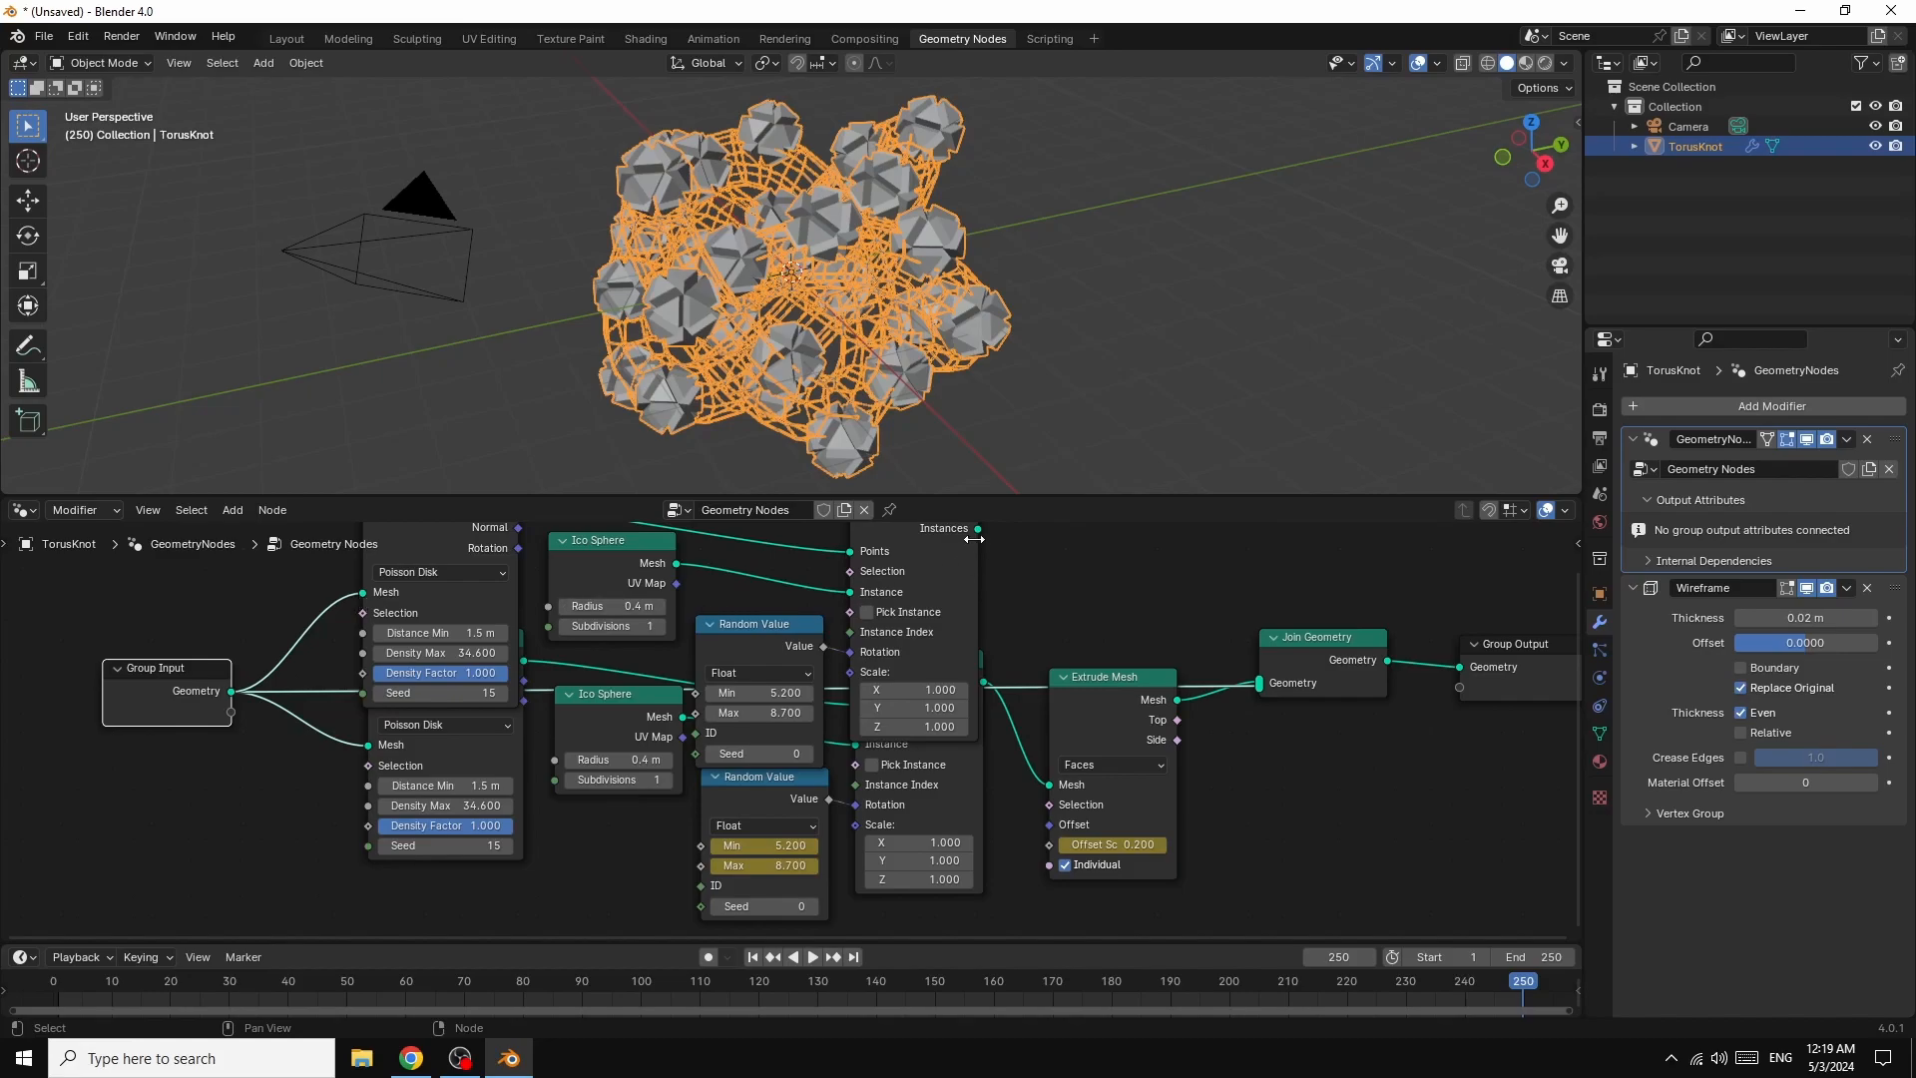
left_click_drag(978, 527, 1257, 690)
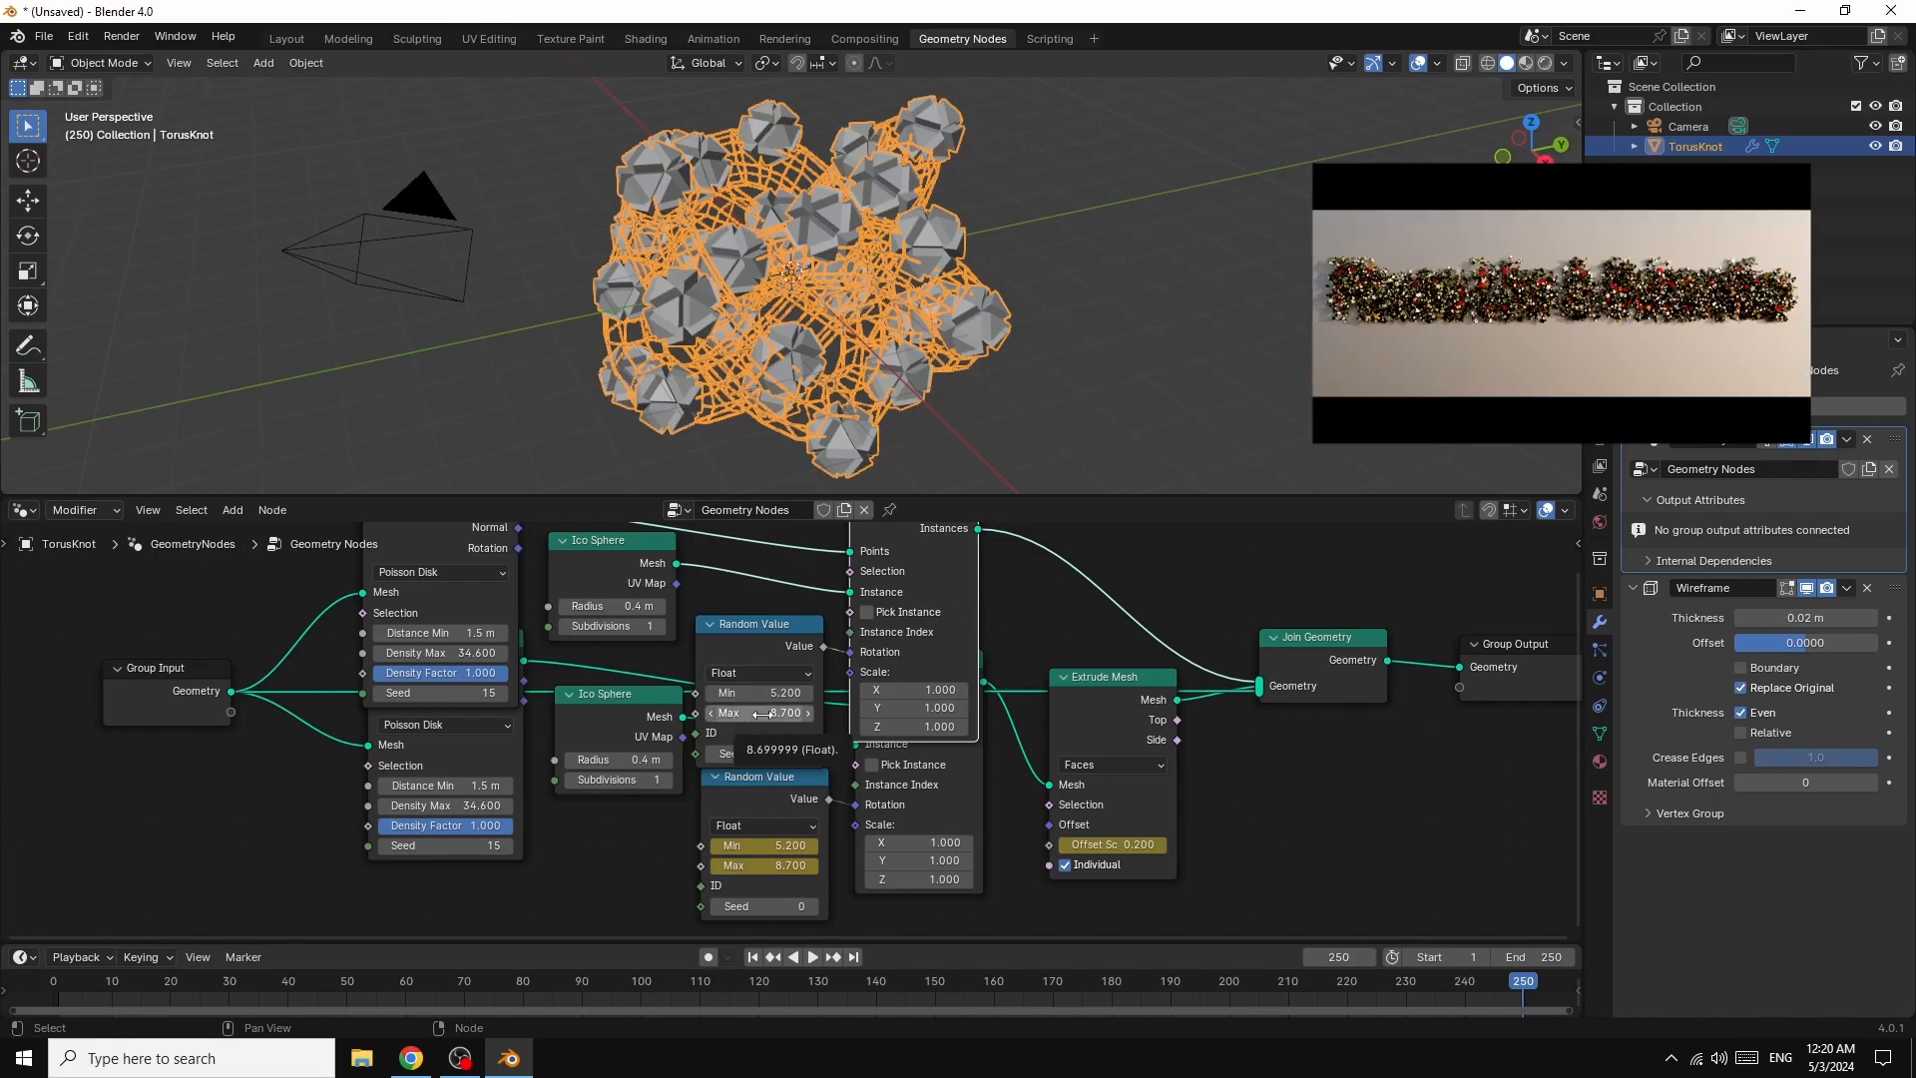
- Disconnect the duplicated Random Value node from the upper Instance on Points rotation and delete it
mouse_move(793, 638)
left_mouse_down()
mouse_move(776, 635)
mouse_move(824, 658)
left_mouse_up()
right_click(738, 625)
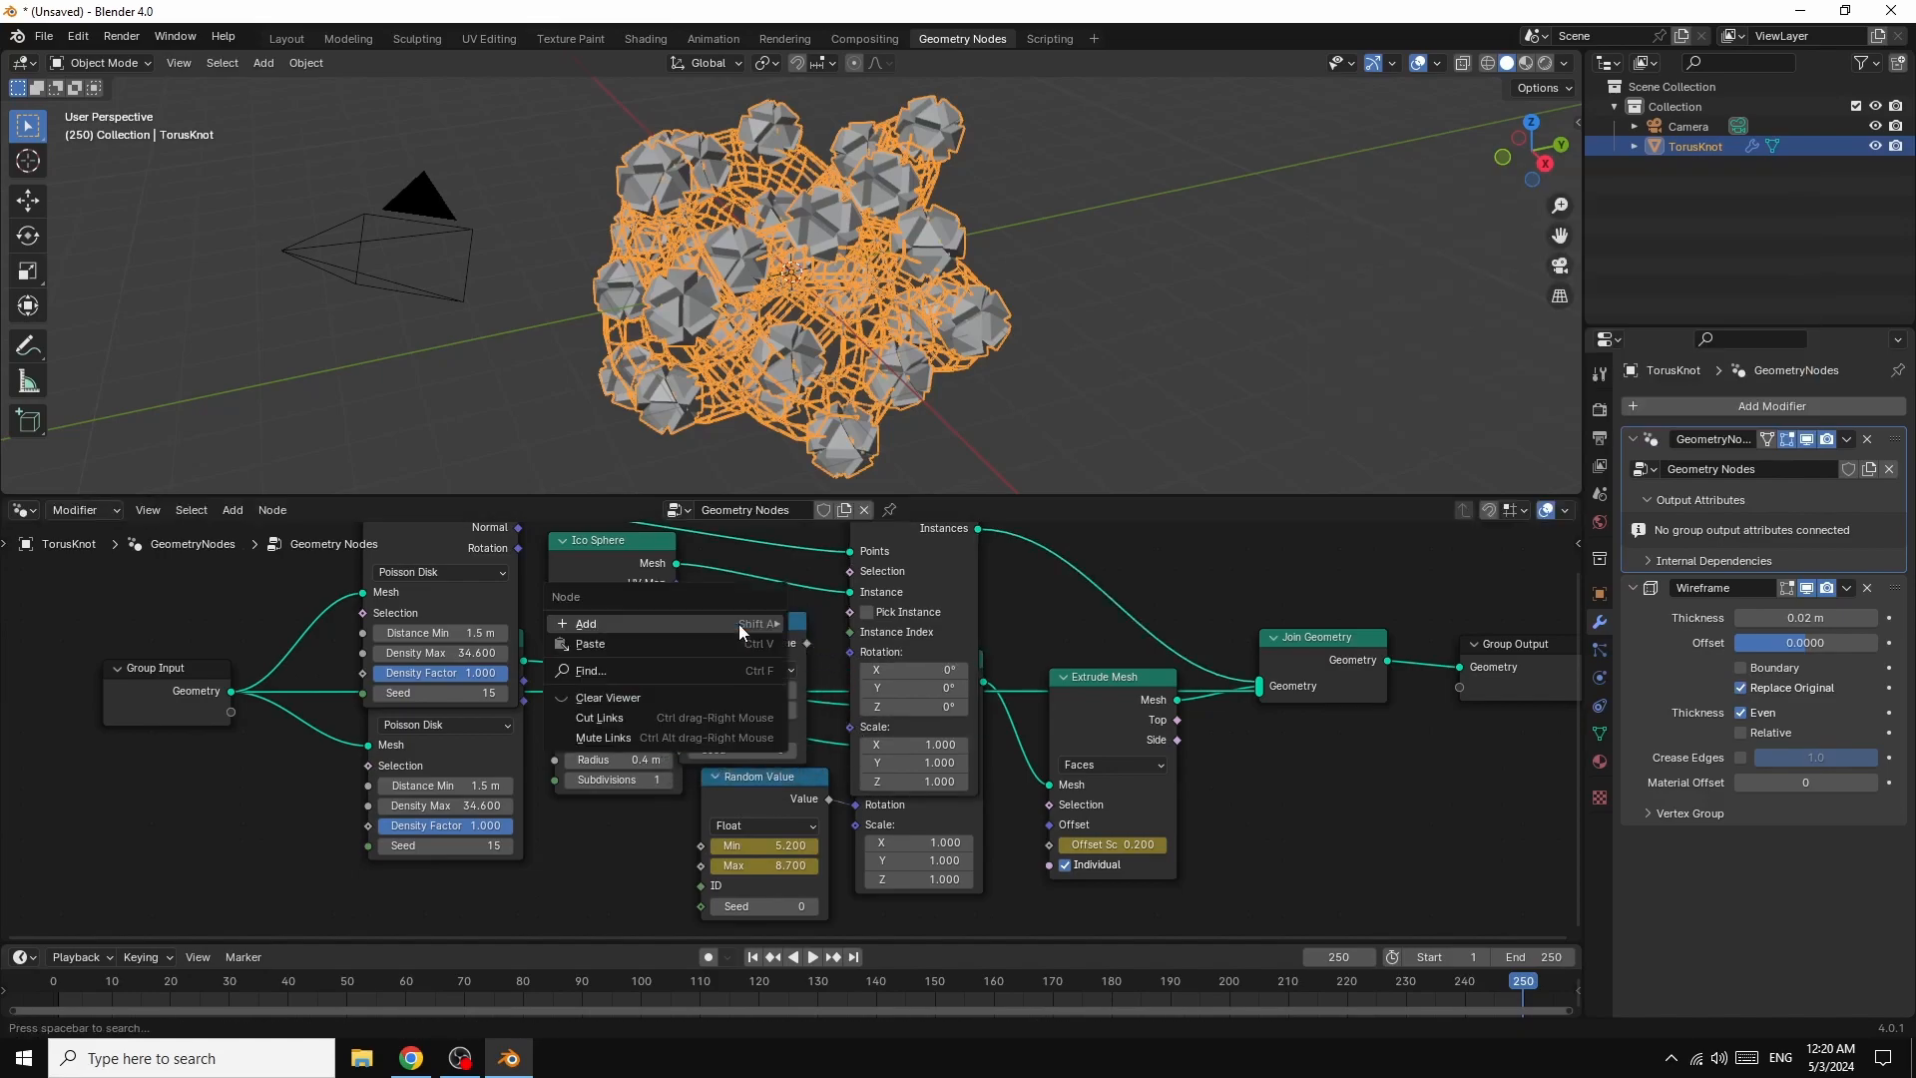
mouse_move(738, 625)
left_click(804, 633)
left_click(750, 626)
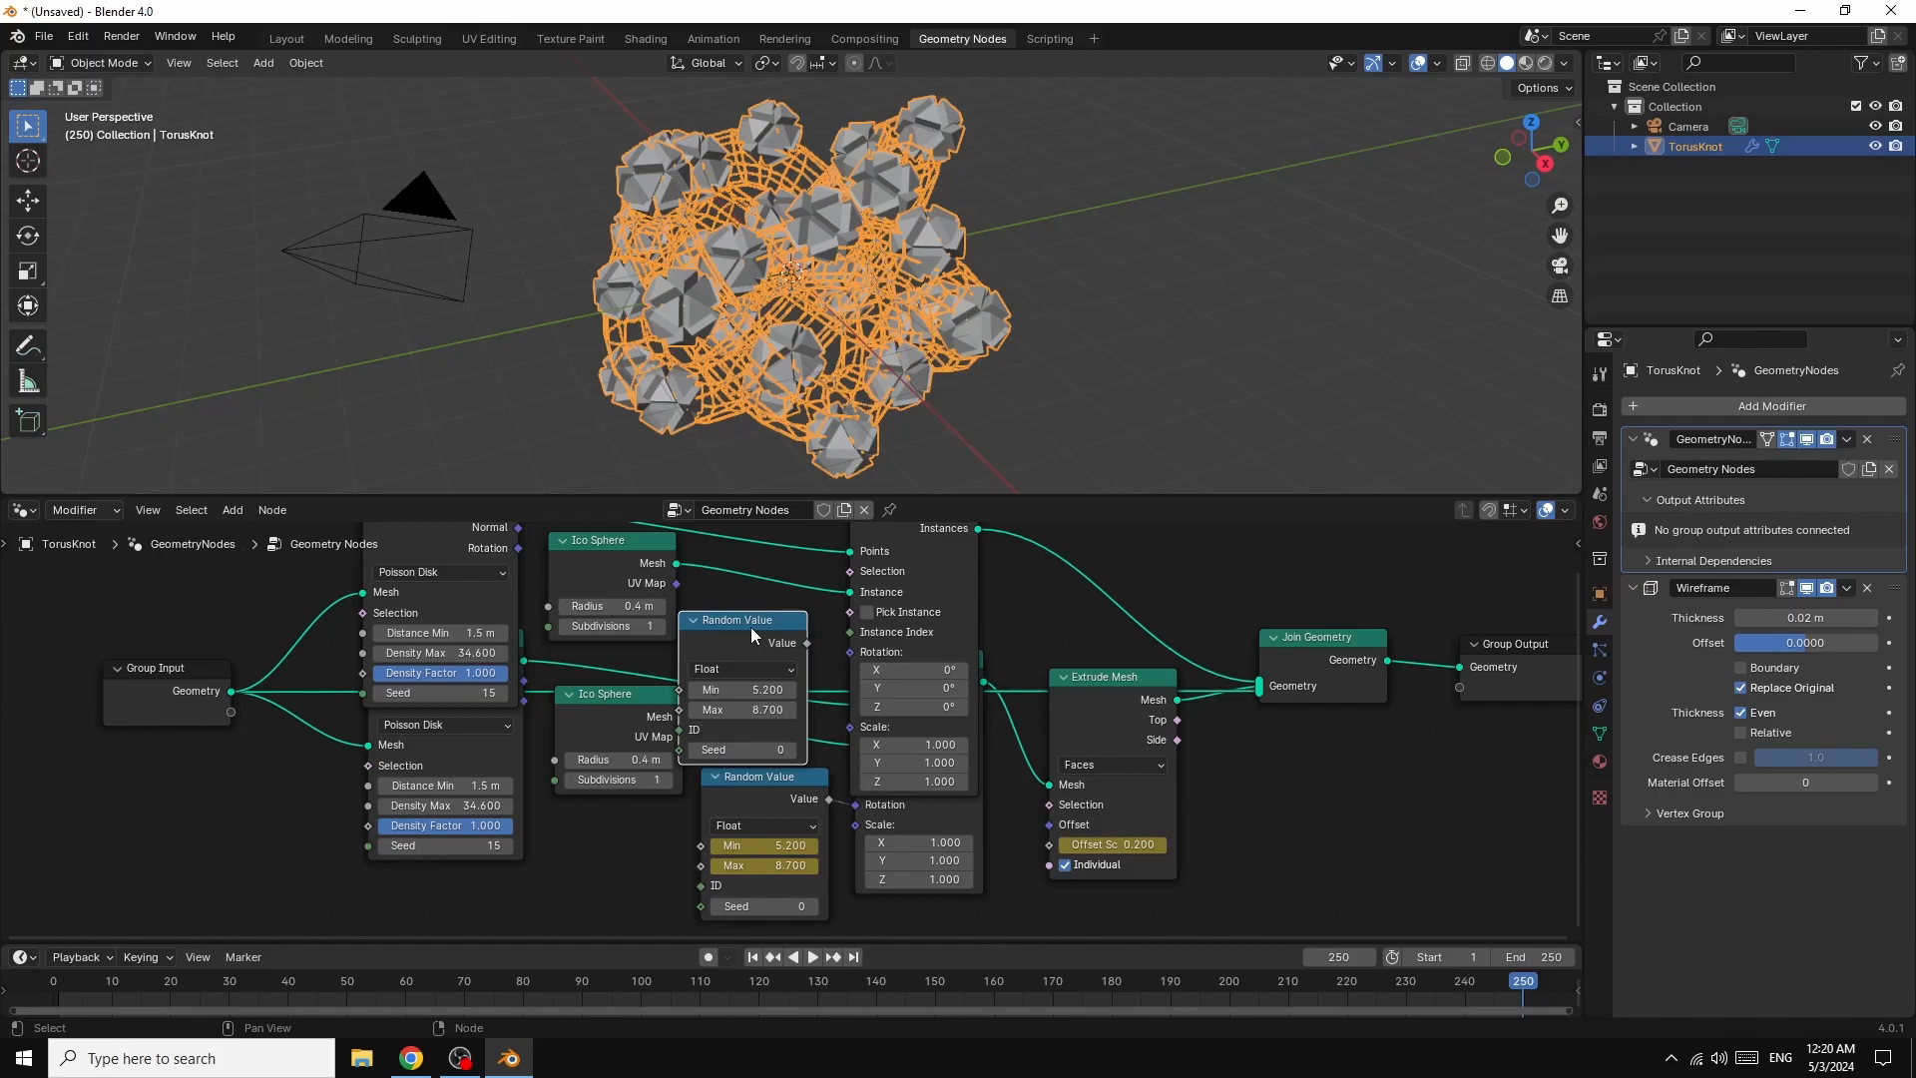
right_click(750, 626)
left_click(682, 656)
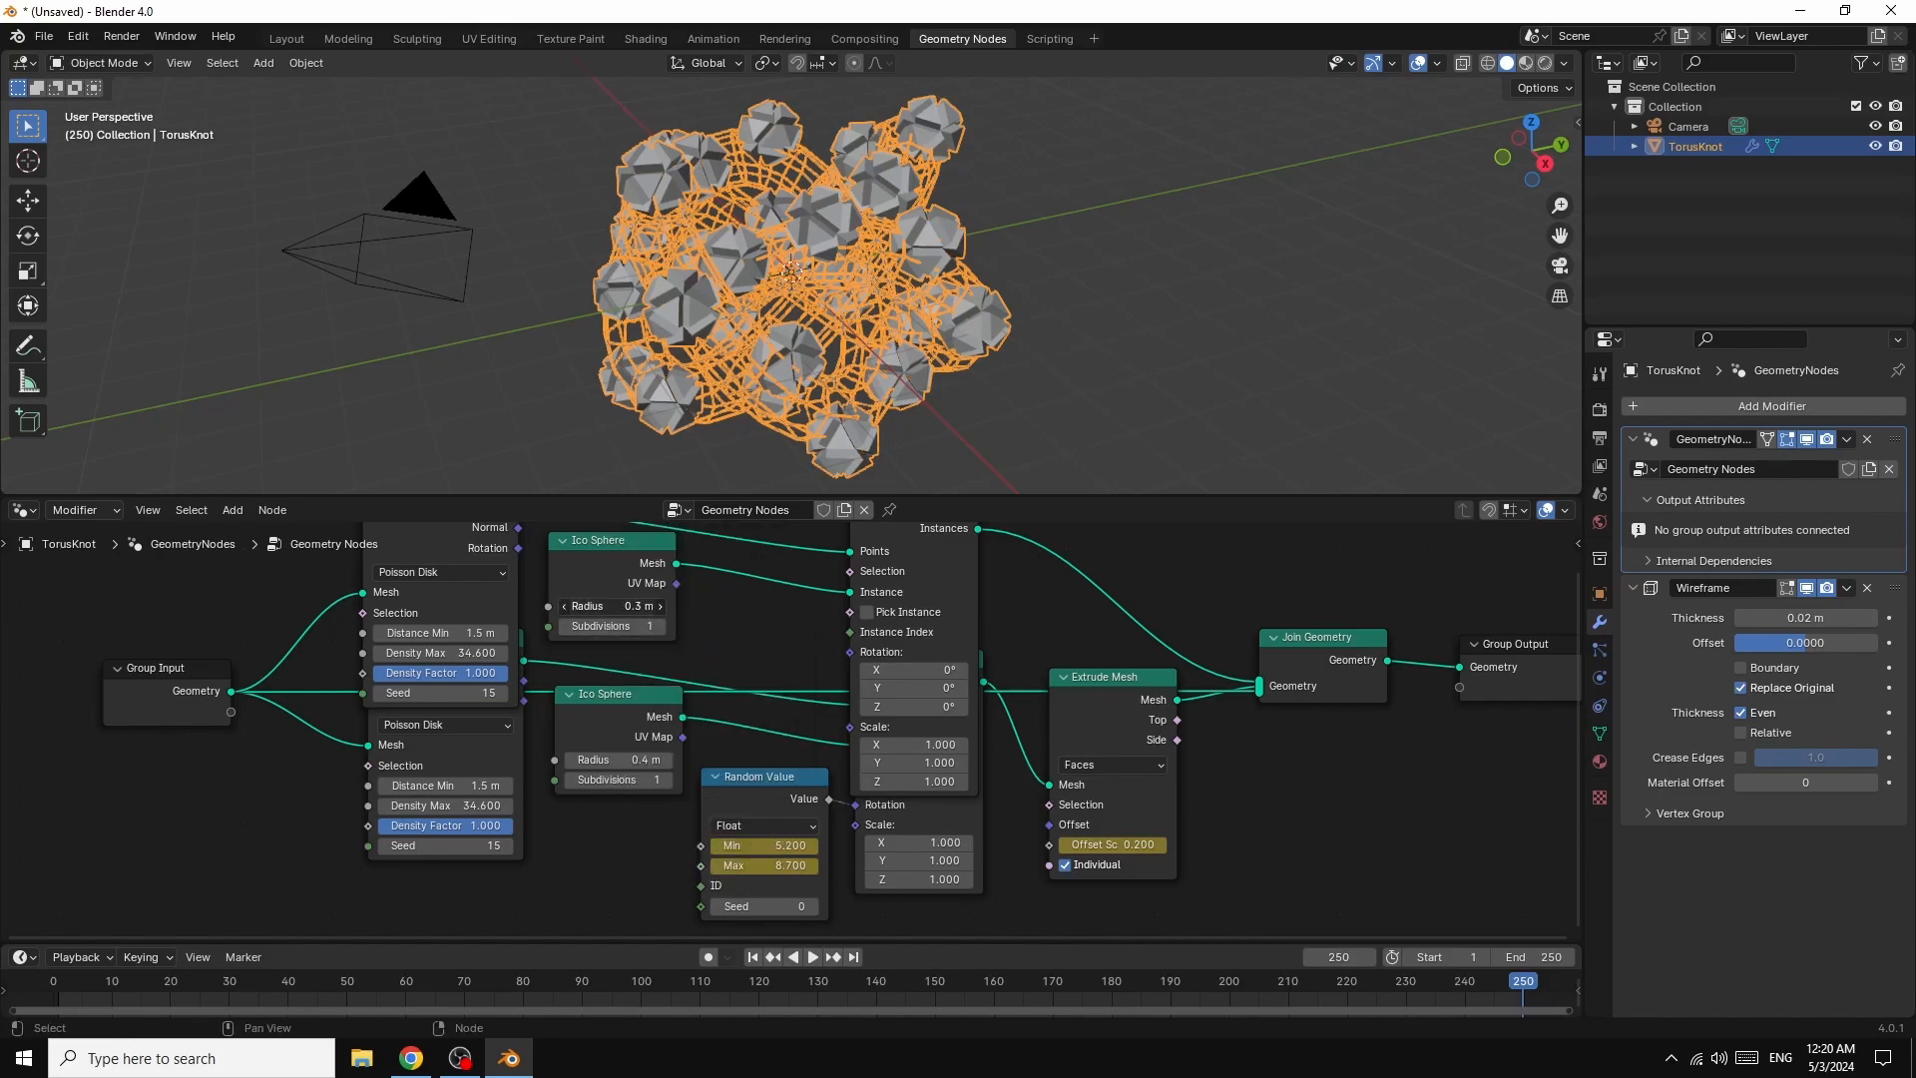
- Set the duplicated Ico Sphere to 5 subdivisions and a radius of 0.6 m
mouse_move(612, 606)
left_mouse_down()
mouse_move(664, 605)
mouse_move(644, 606)
left_mouse_up()
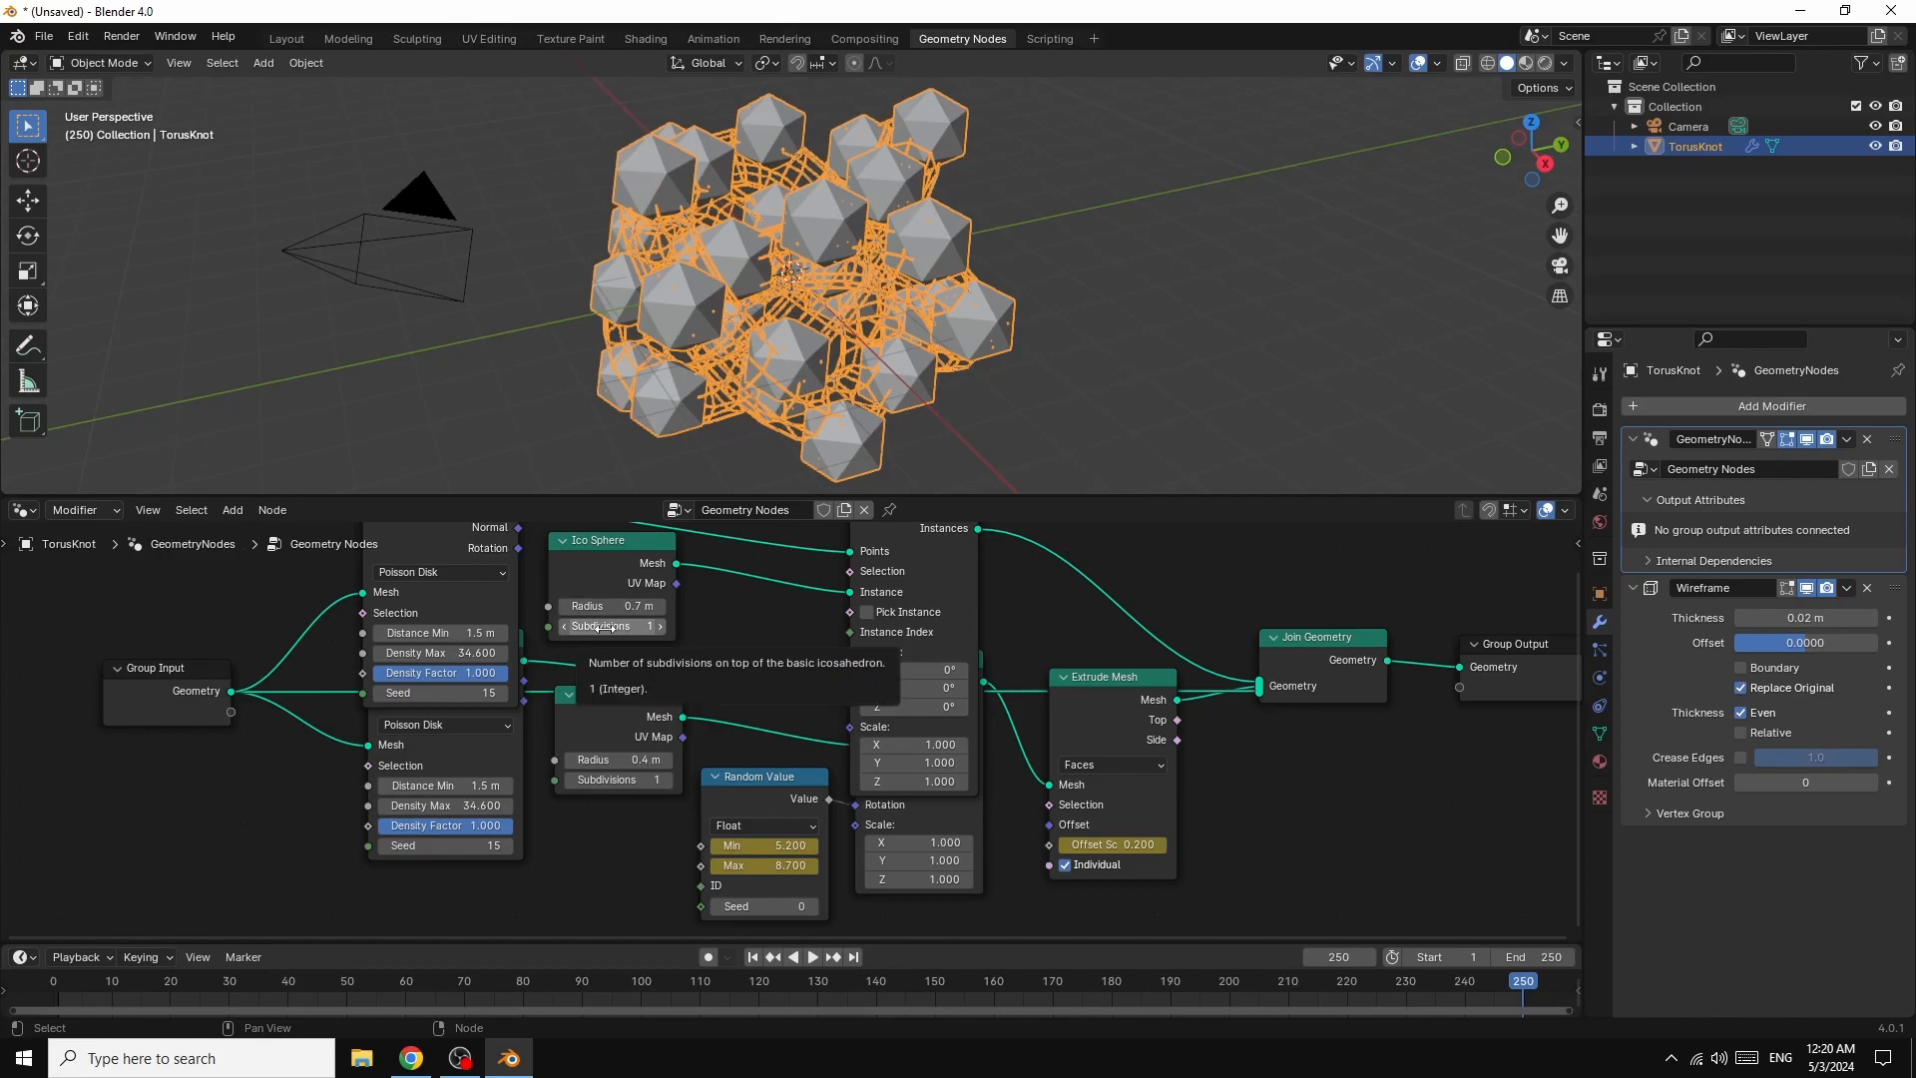
left_click_drag(612, 625, 699, 626)
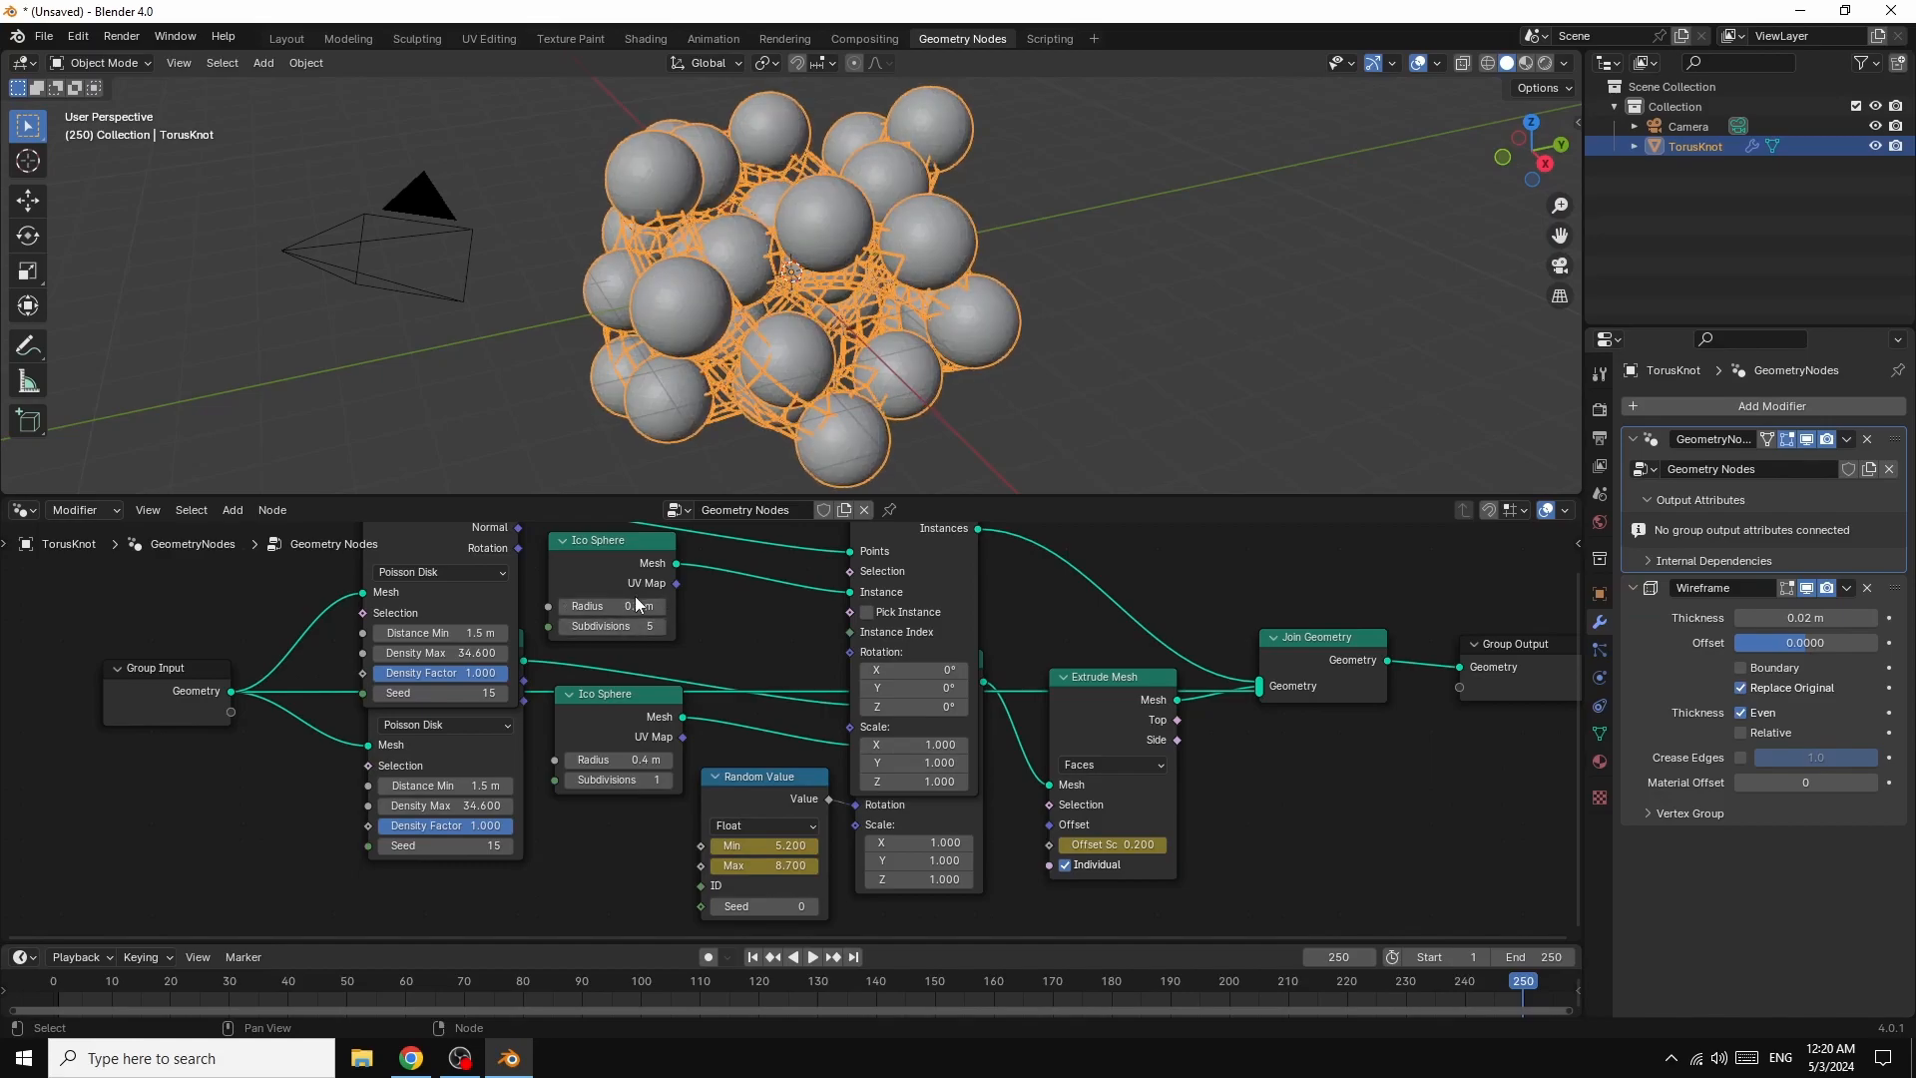
mouse_move(613, 605)
left_mouse_down()
mouse_move(573, 606)
mouse_move(628, 606)
mouse_move(603, 605)
left_mouse_up()
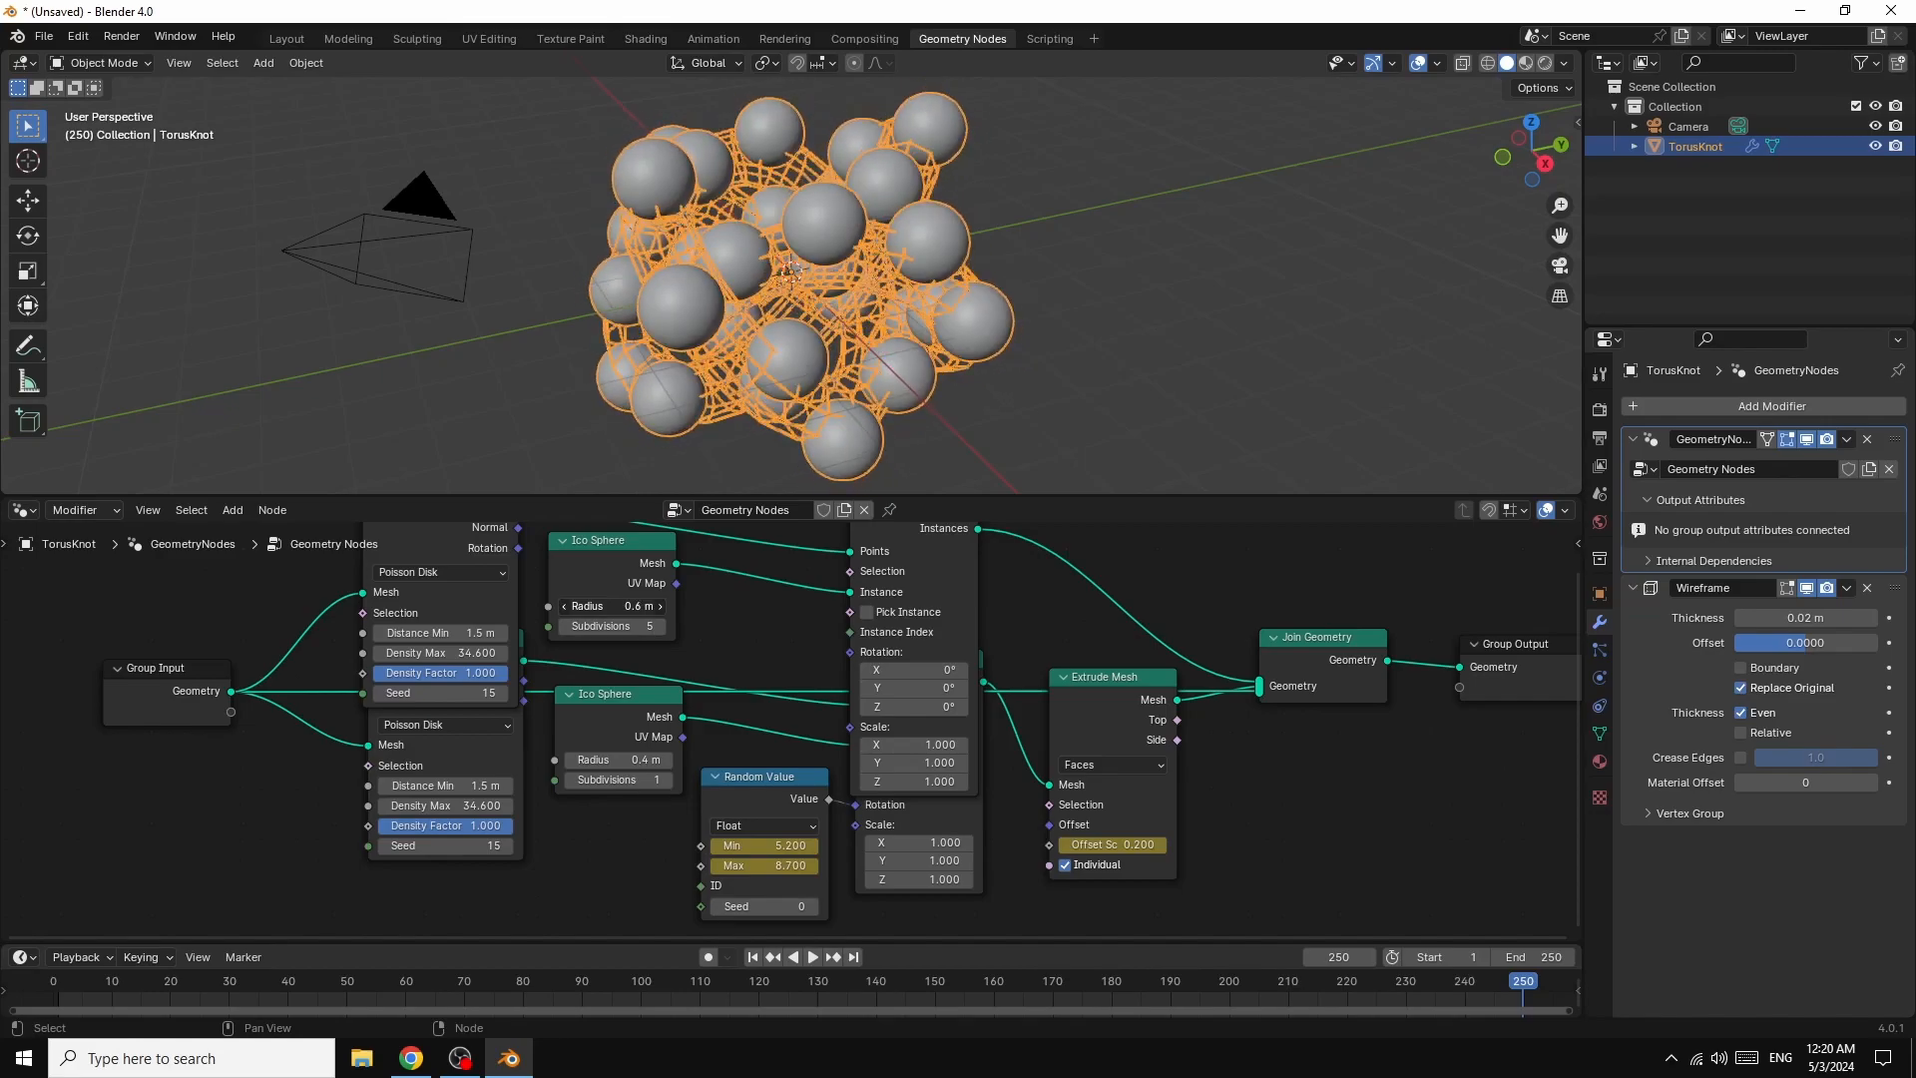
- Try Random distribution with a density of 4 for the duplicated points, and reduce the duplicated Ico Sphere's radius to 0.1 m
left_click(451, 573)
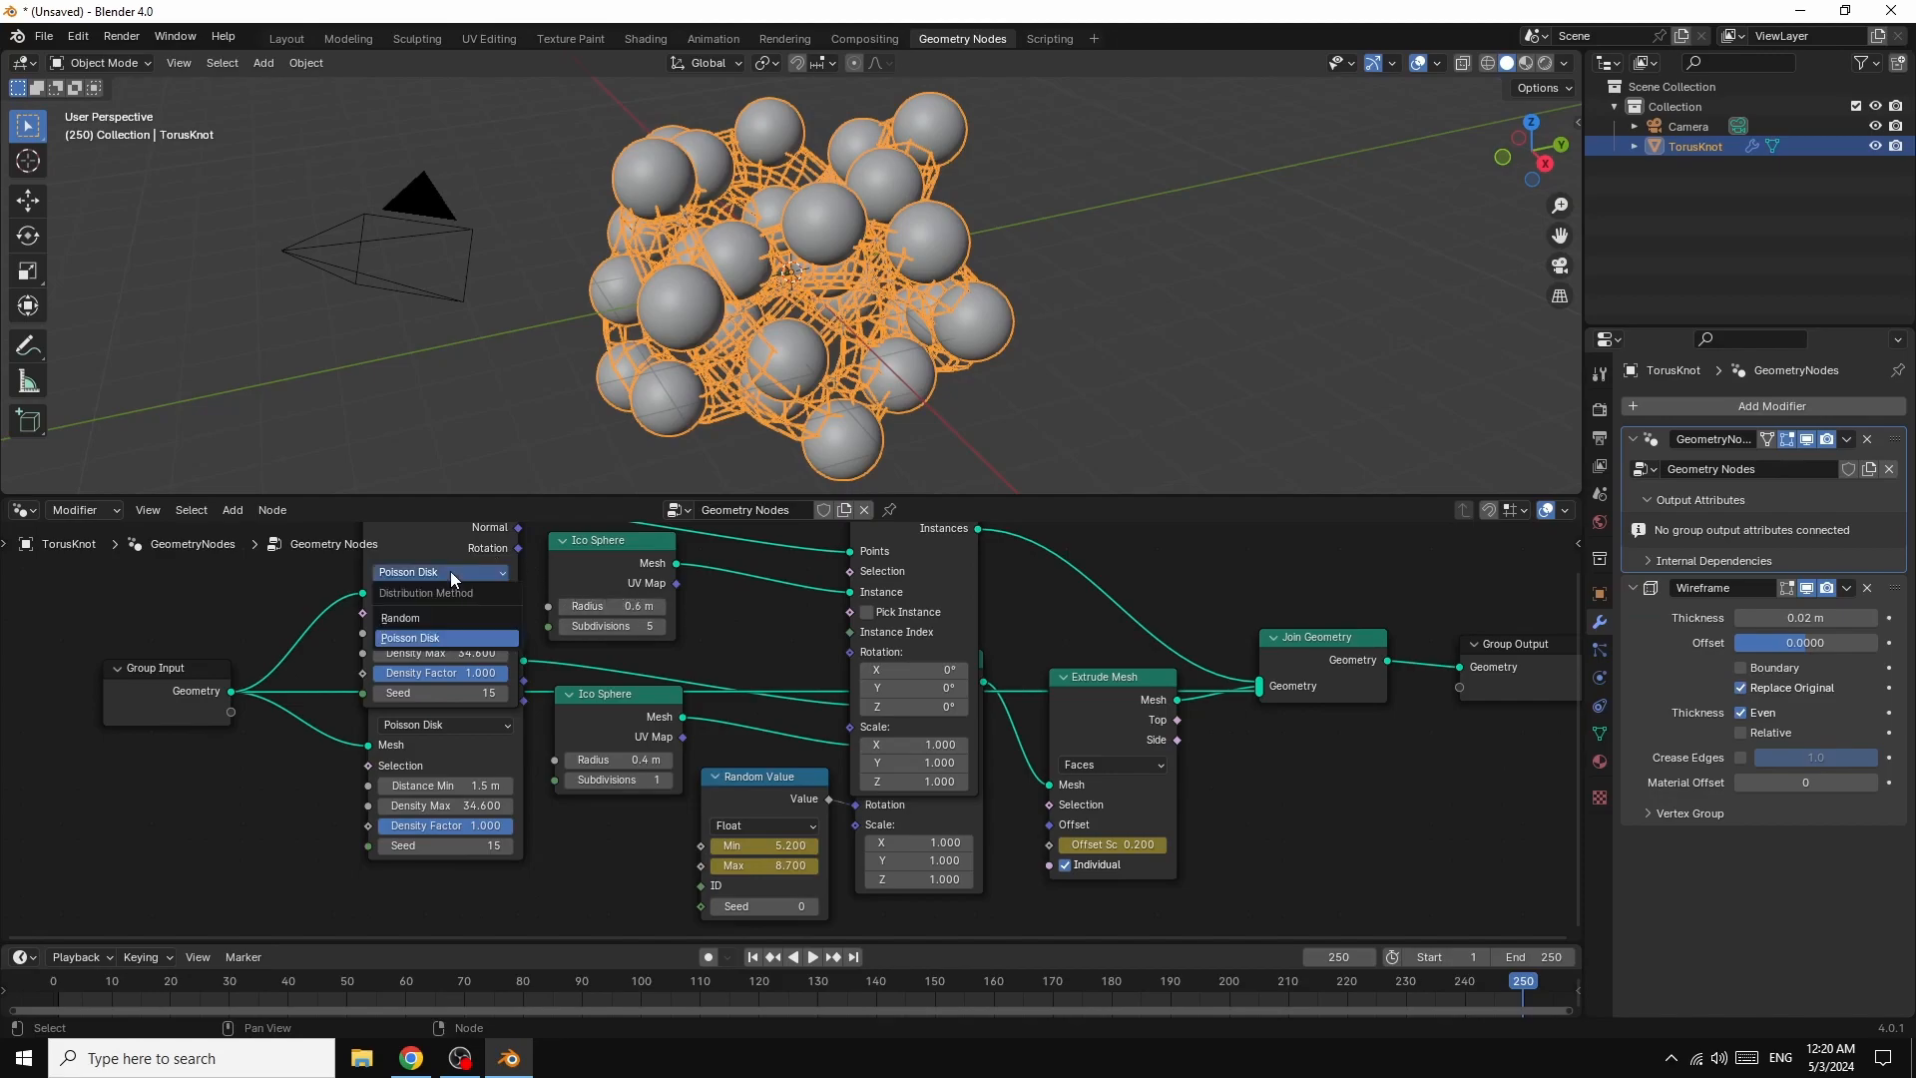
left_click(404, 617)
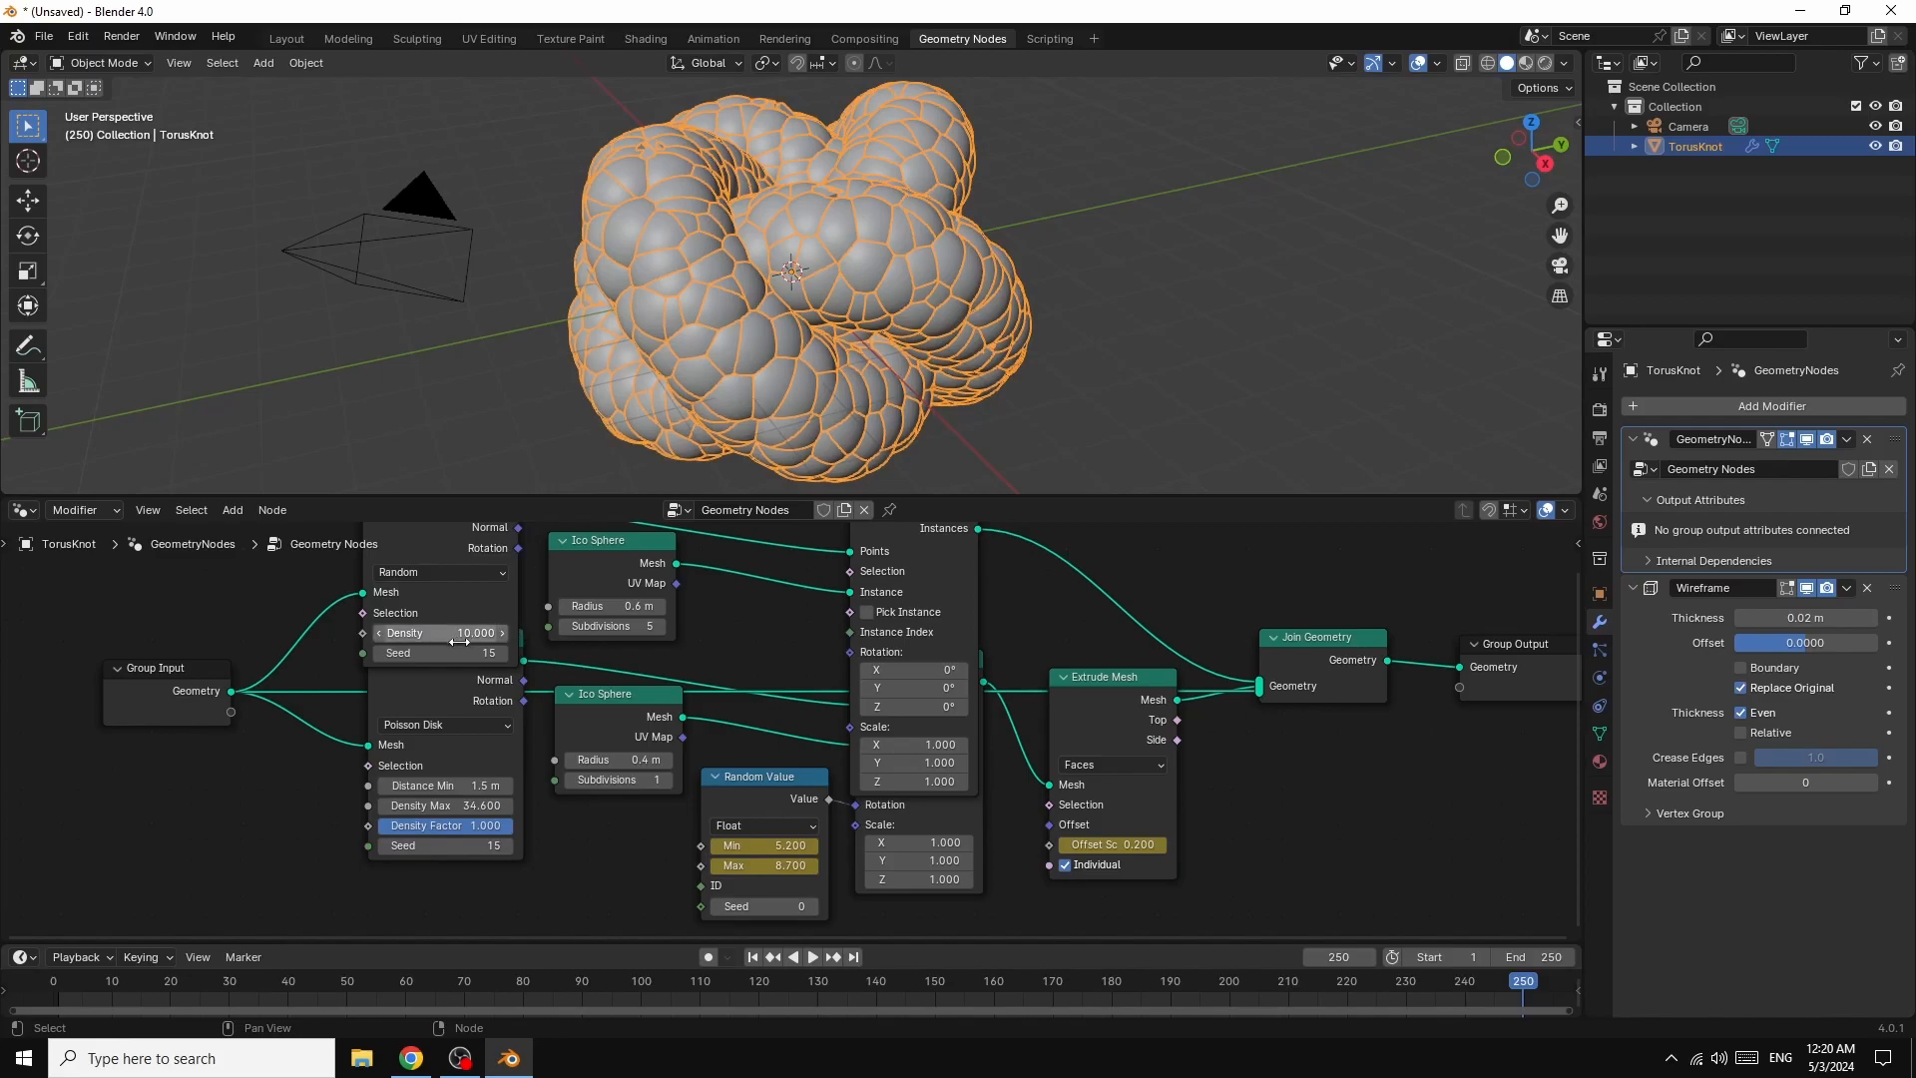
left_click_drag(629, 608, 569, 608)
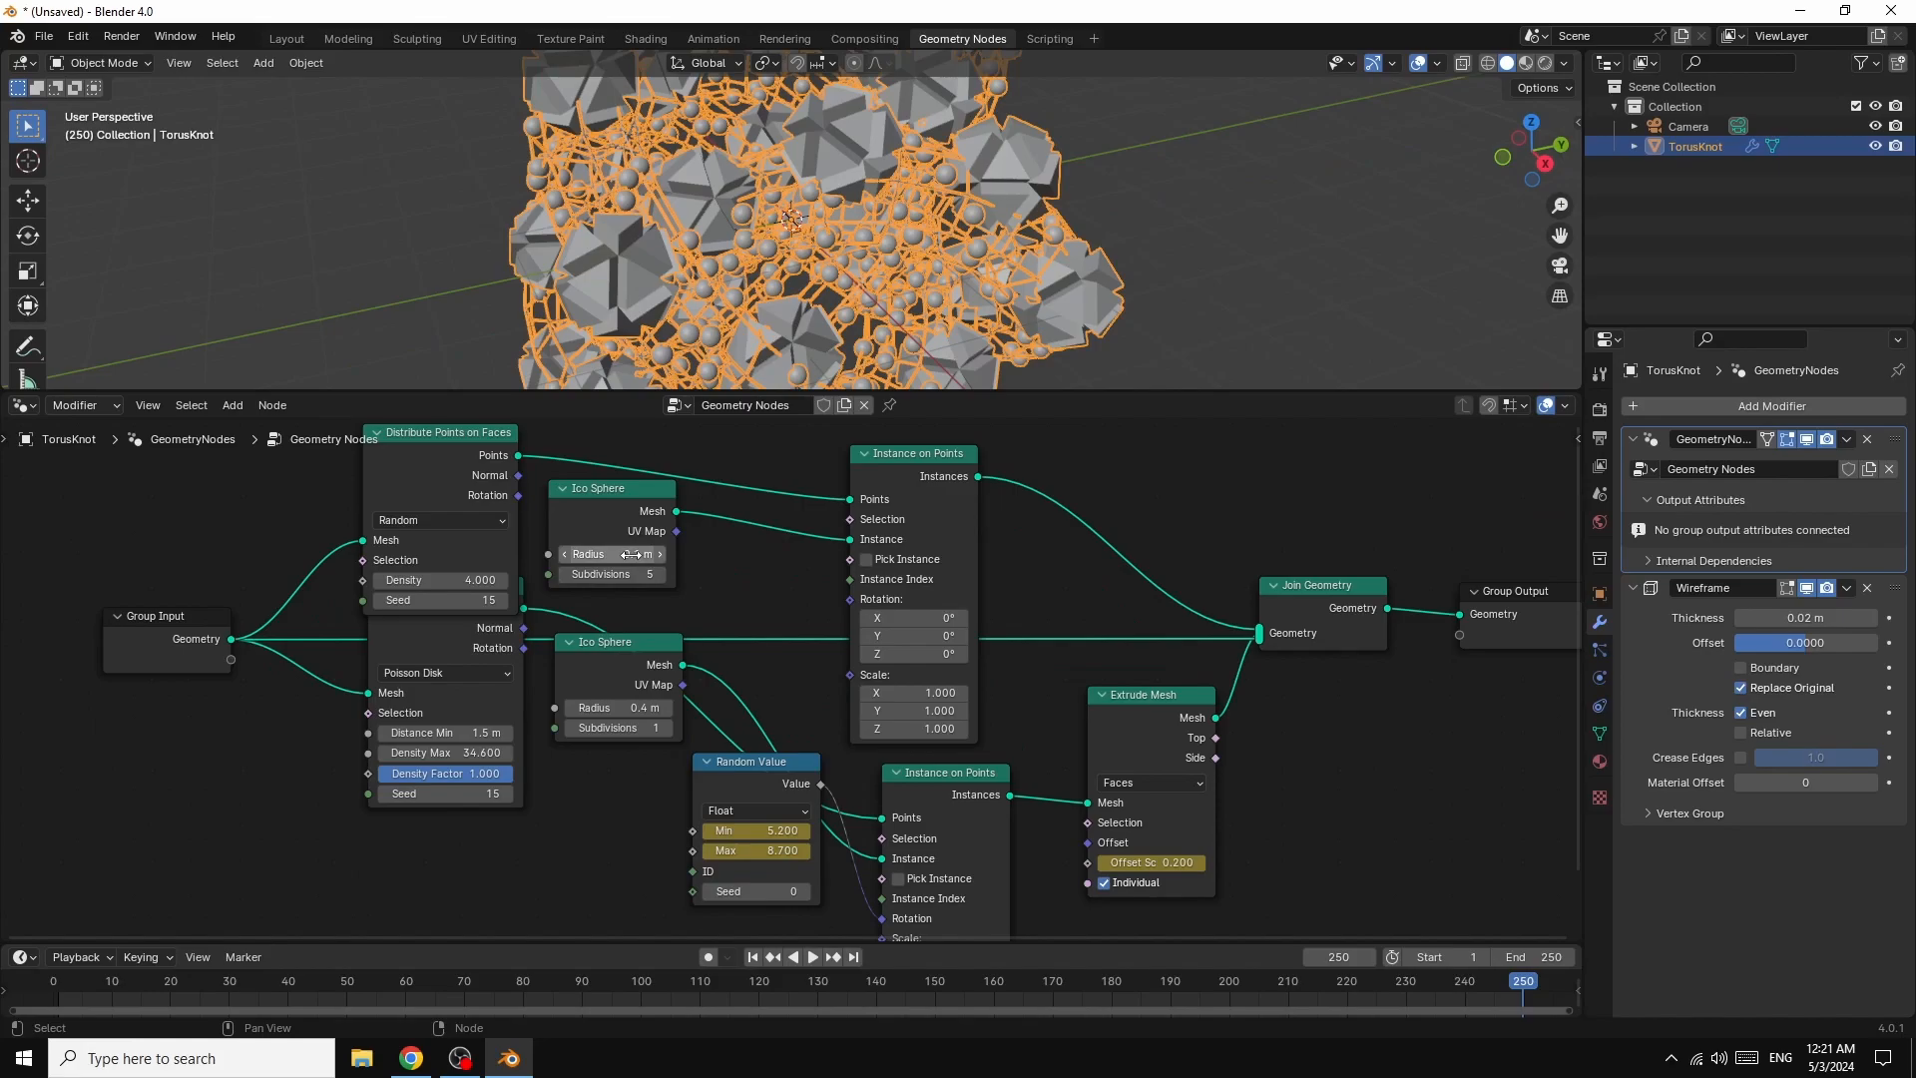
- Switch the duplicated Distribute Points on Faces node to Poisson Disk, with Distance Min 0.8 m and Density Max 31.8
left_click(428, 519)
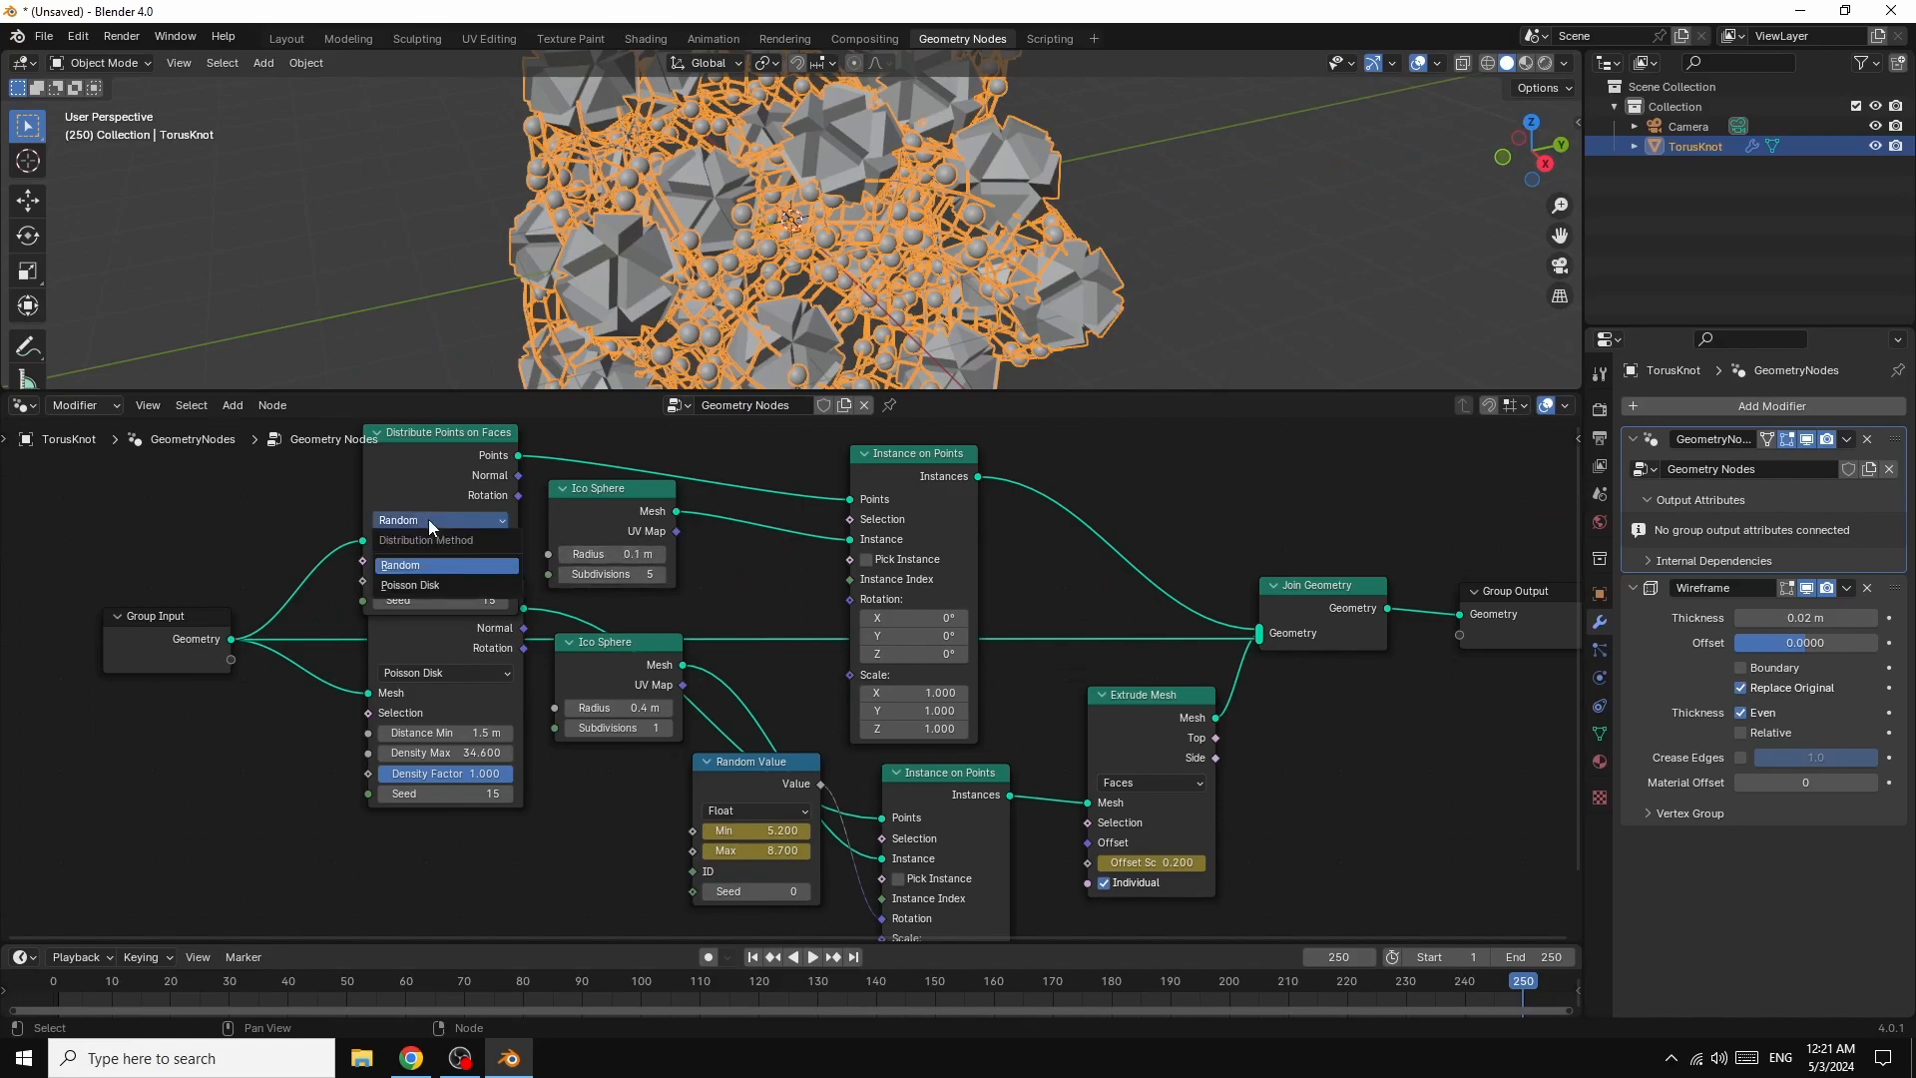
left_click(414, 585)
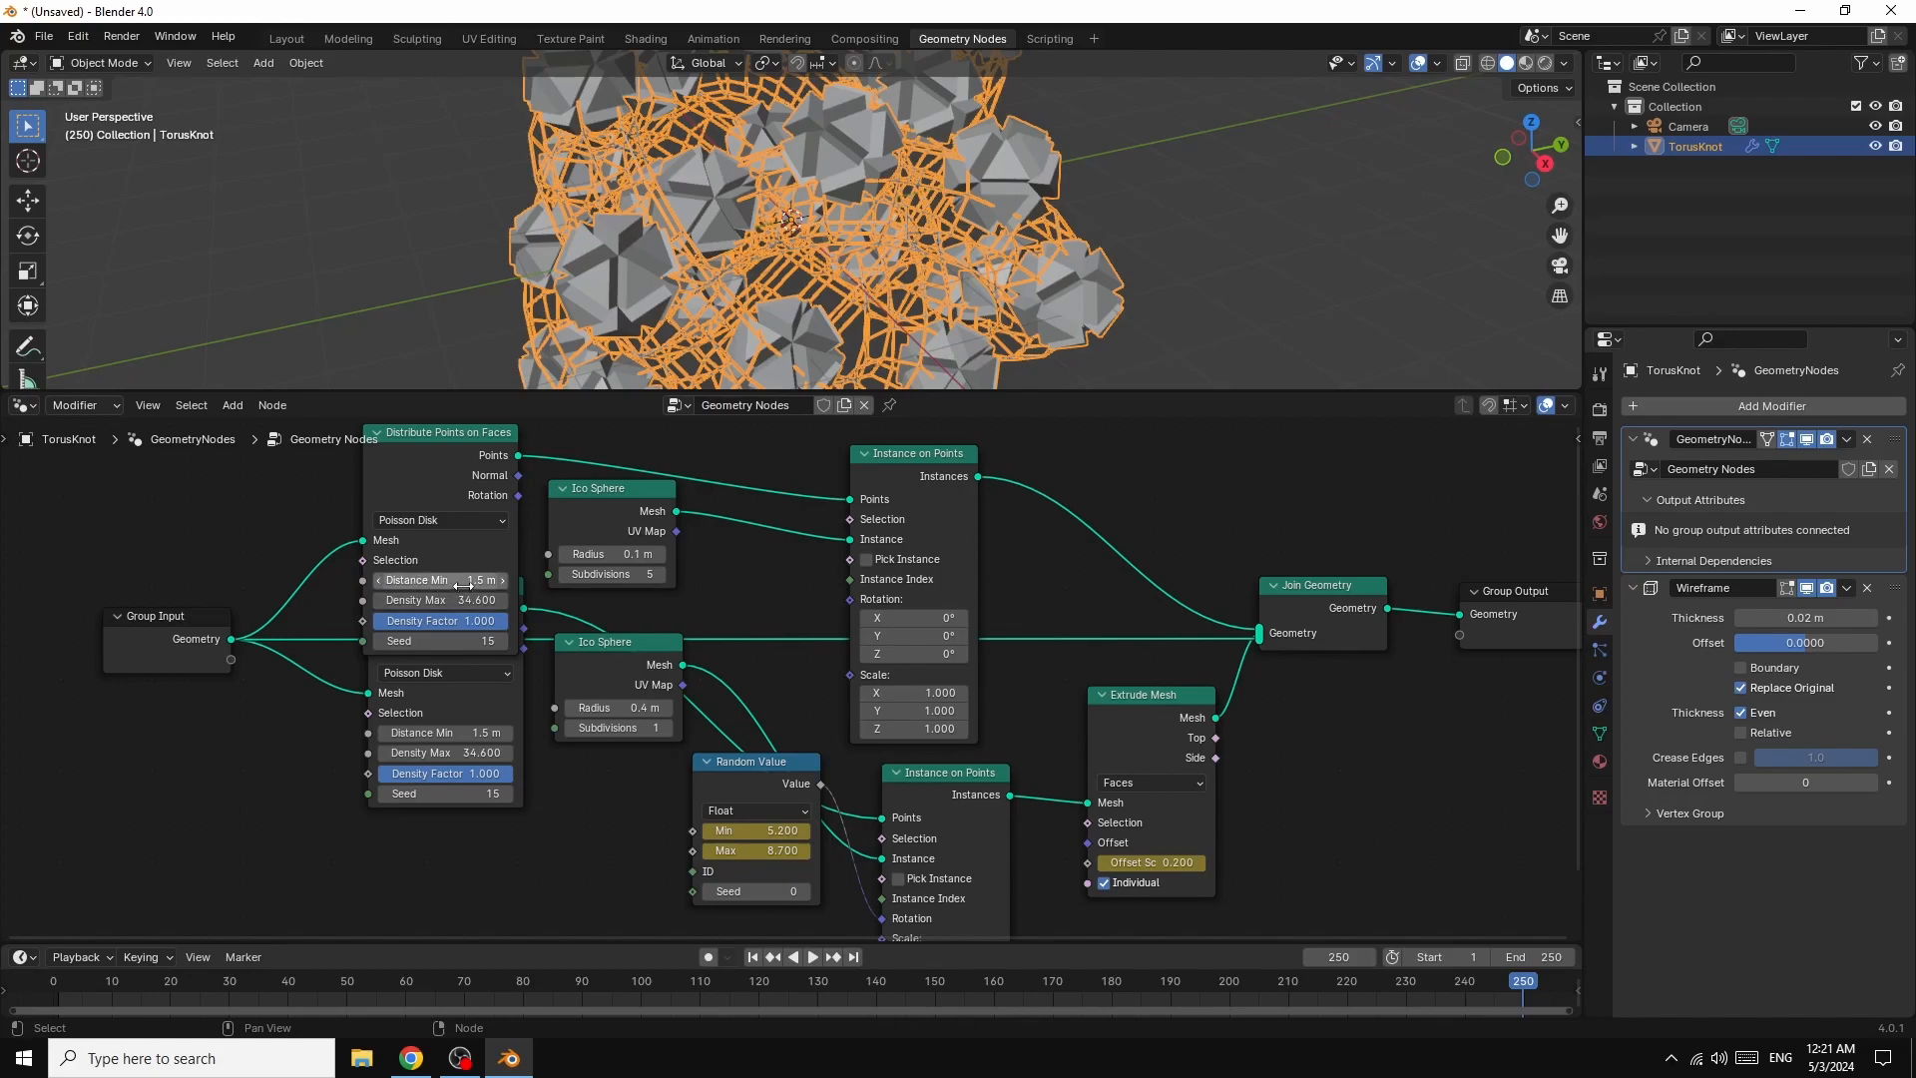
mouse_move(467, 581)
left_mouse_down()
mouse_move(404, 580)
mouse_move(459, 581)
left_mouse_up()
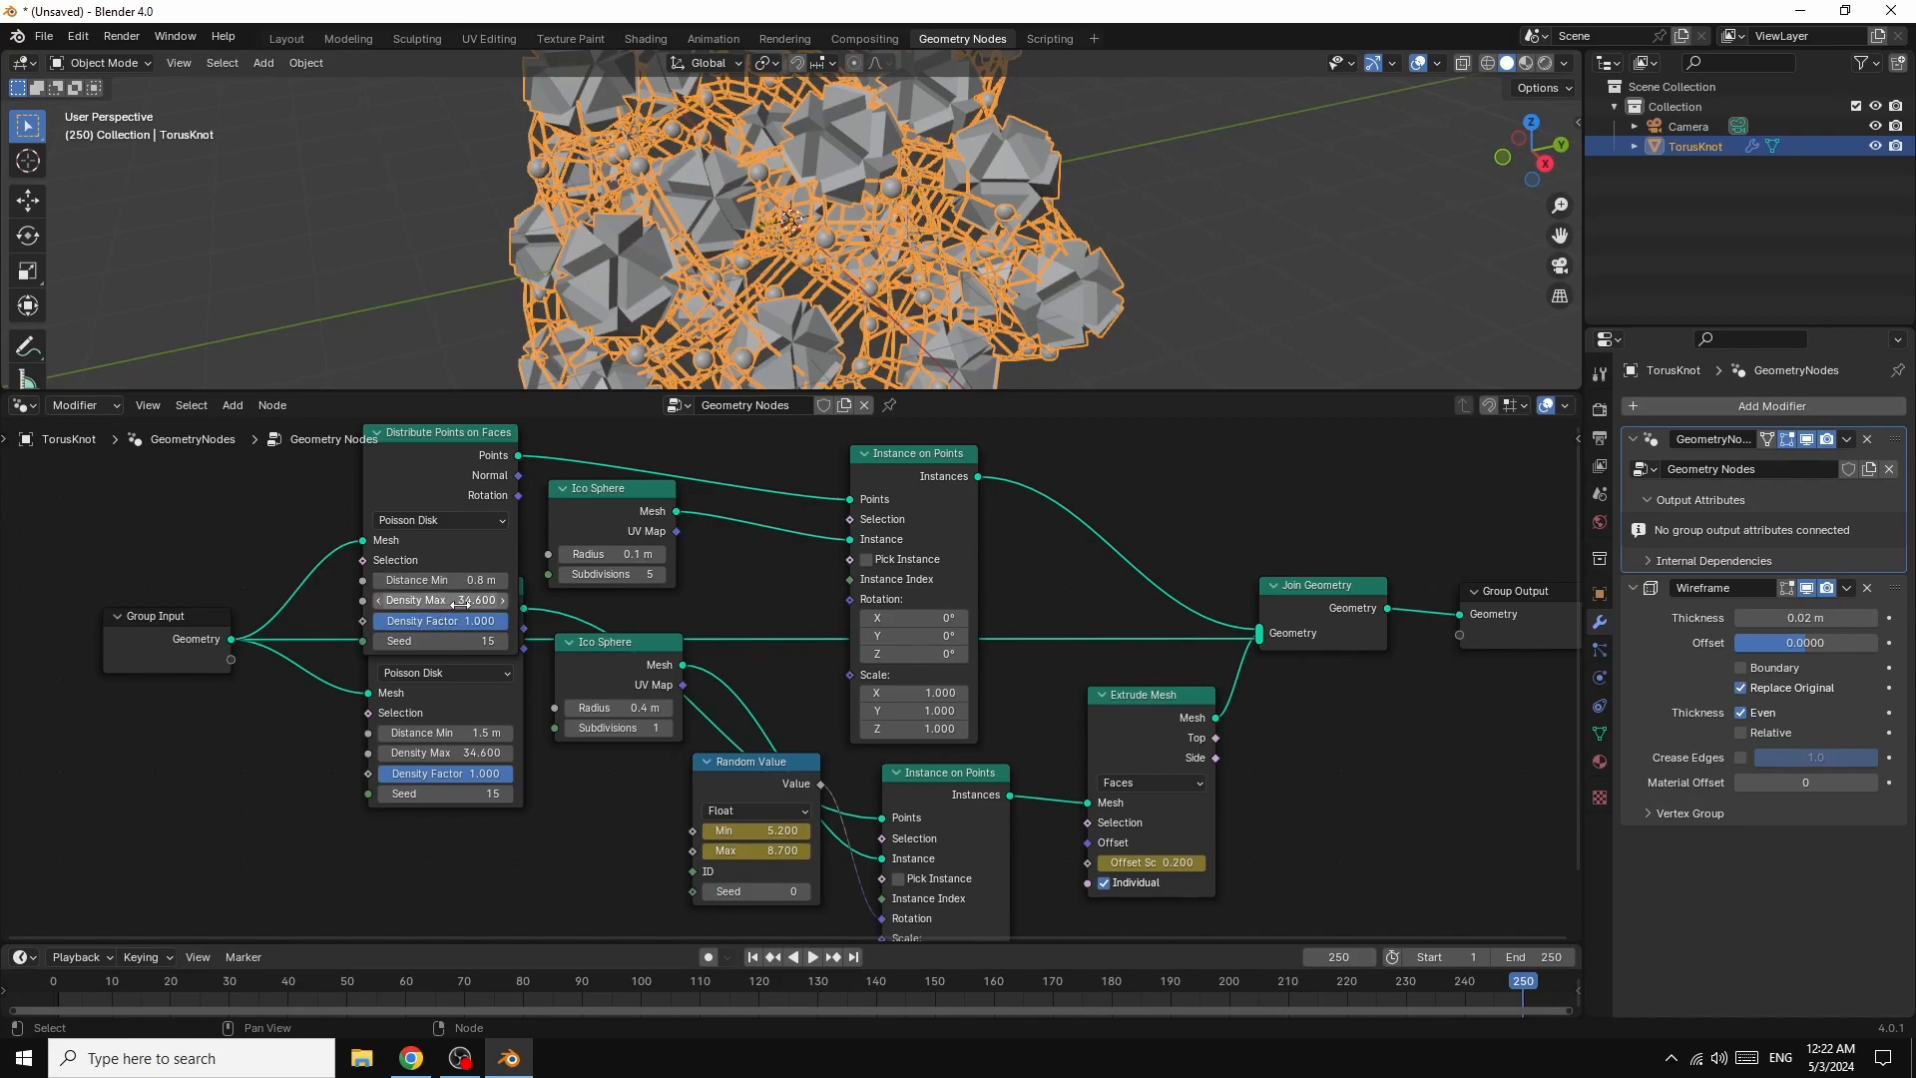
left_click_drag(457, 602, 468, 603)
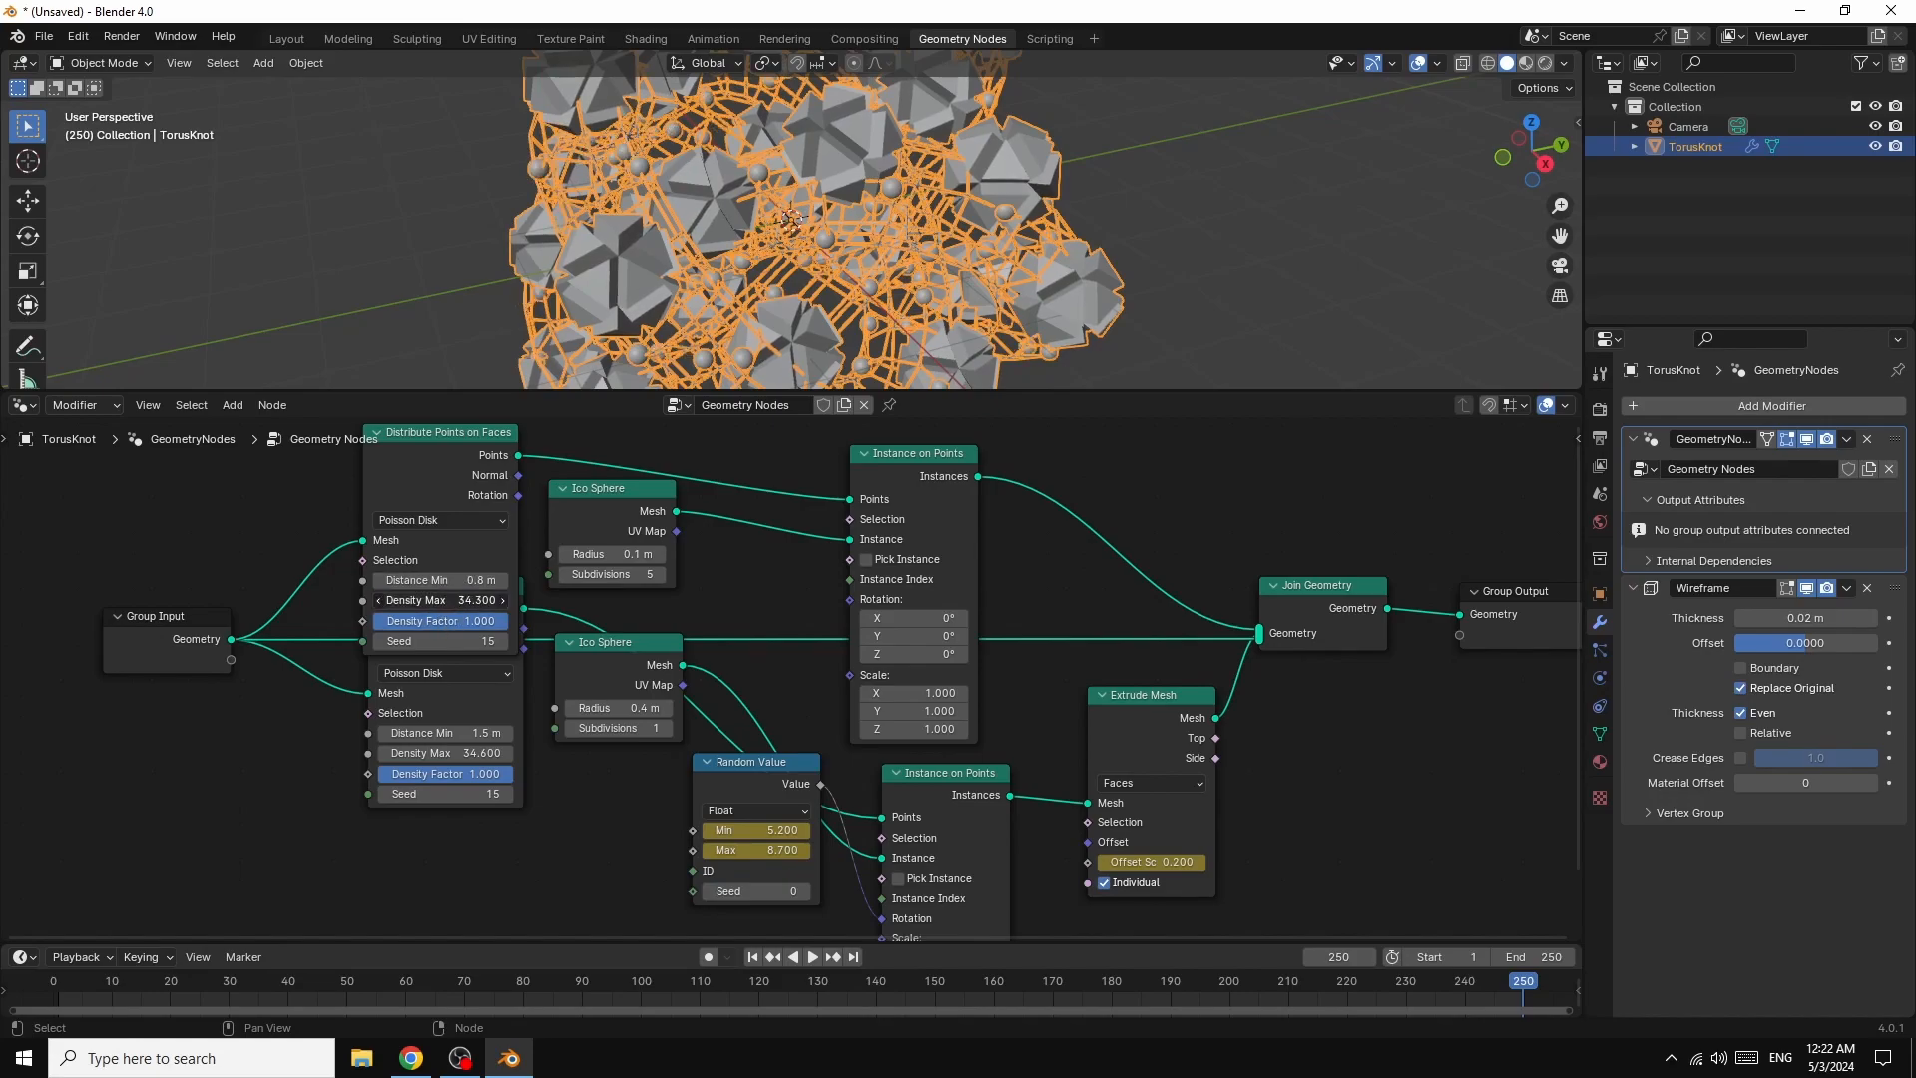
left_click_drag(466, 602, 459, 603)
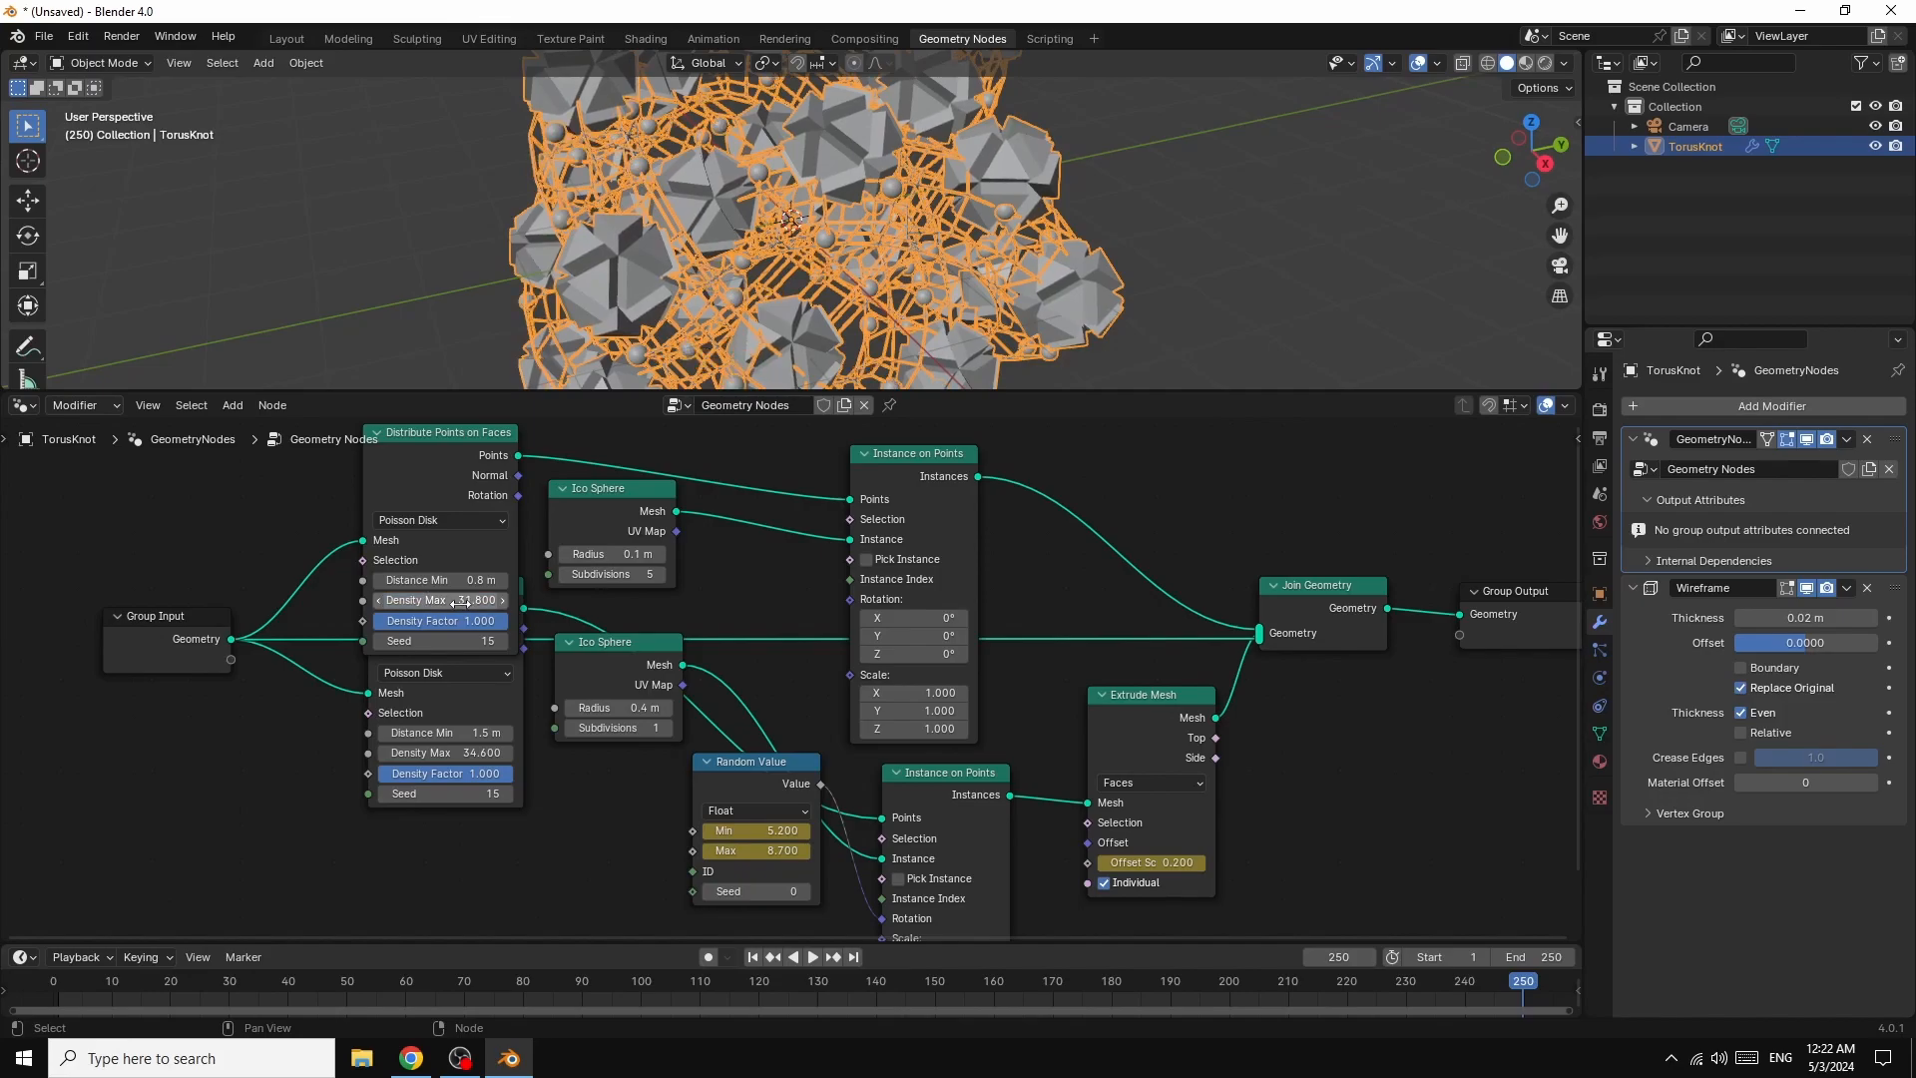
- At frame 1, keyframe the upper Distribute Points on Faces node's Distance Min at 0.6 m and its Density Max at 31.8
left_click(754, 958)
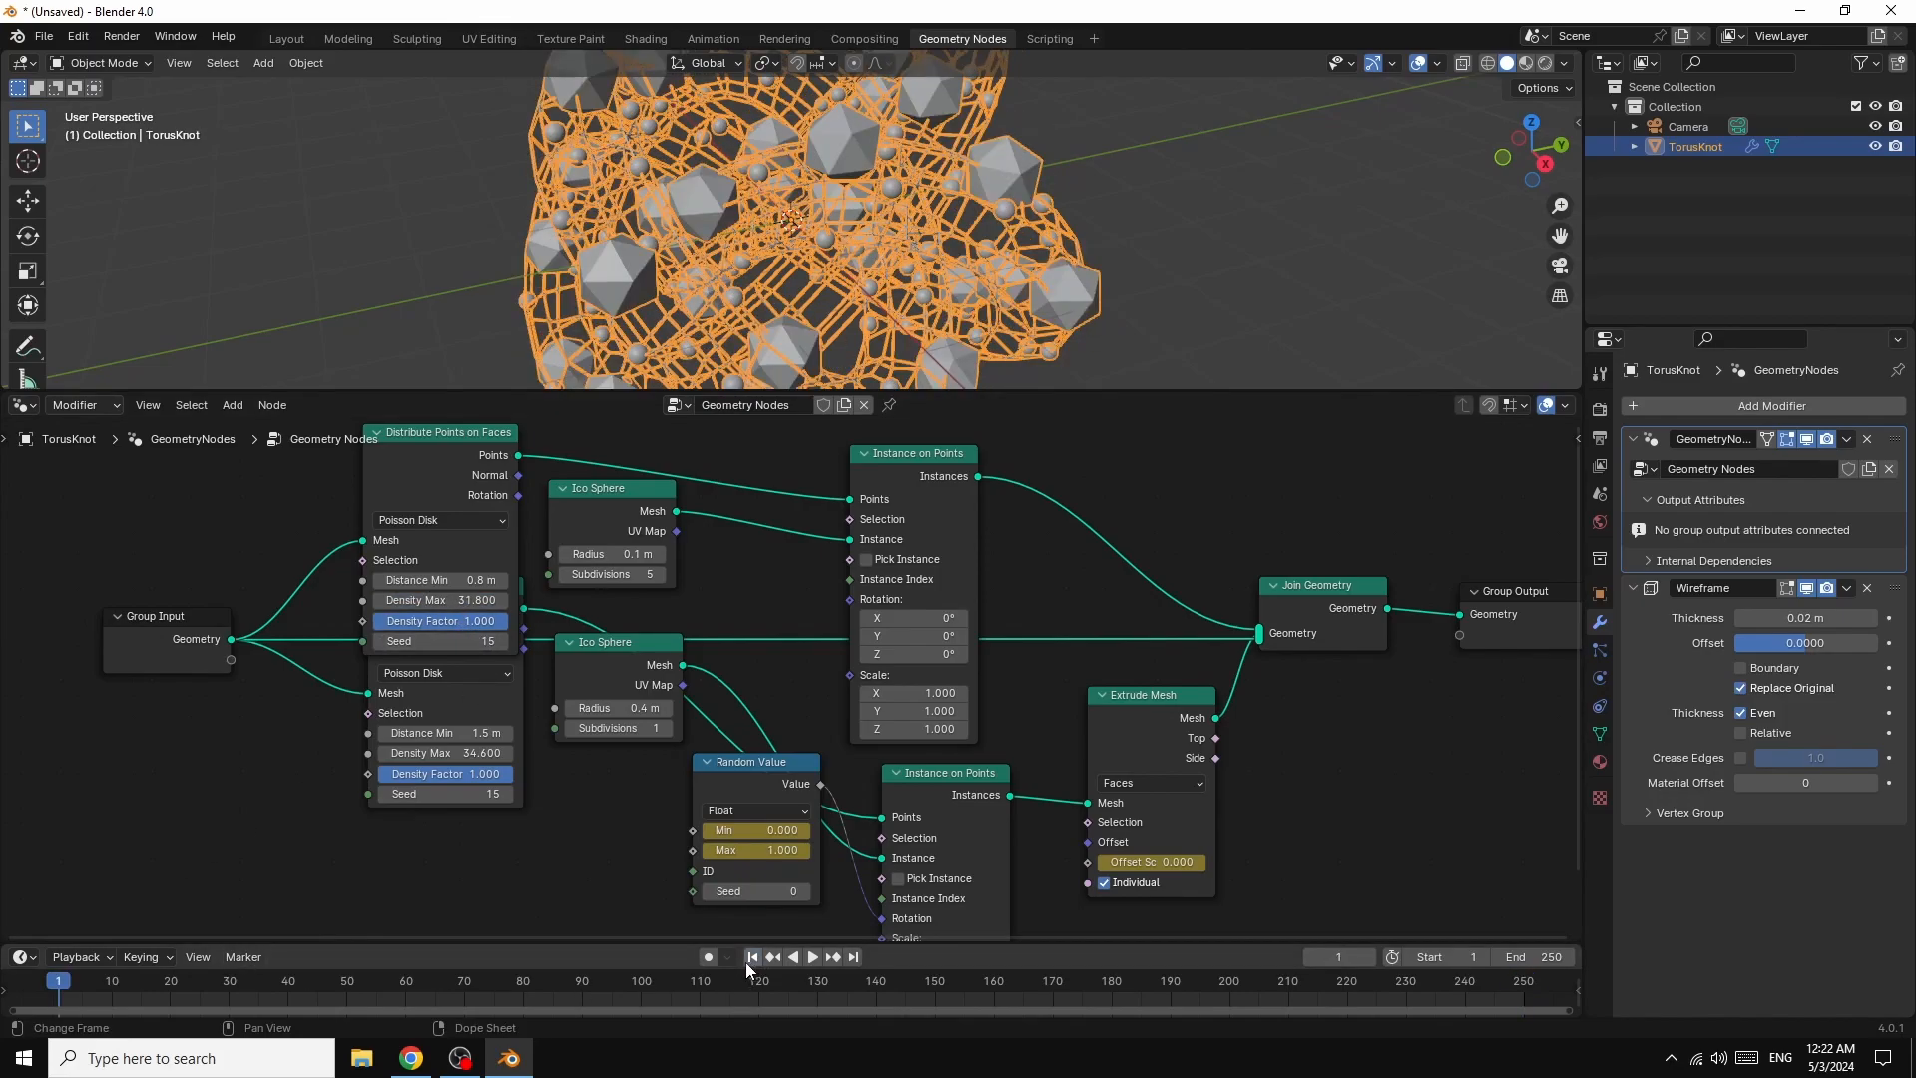
mouse_move(465, 581)
left_mouse_down()
mouse_move(441, 580)
mouse_move(462, 583)
left_mouse_up()
right_click(458, 584)
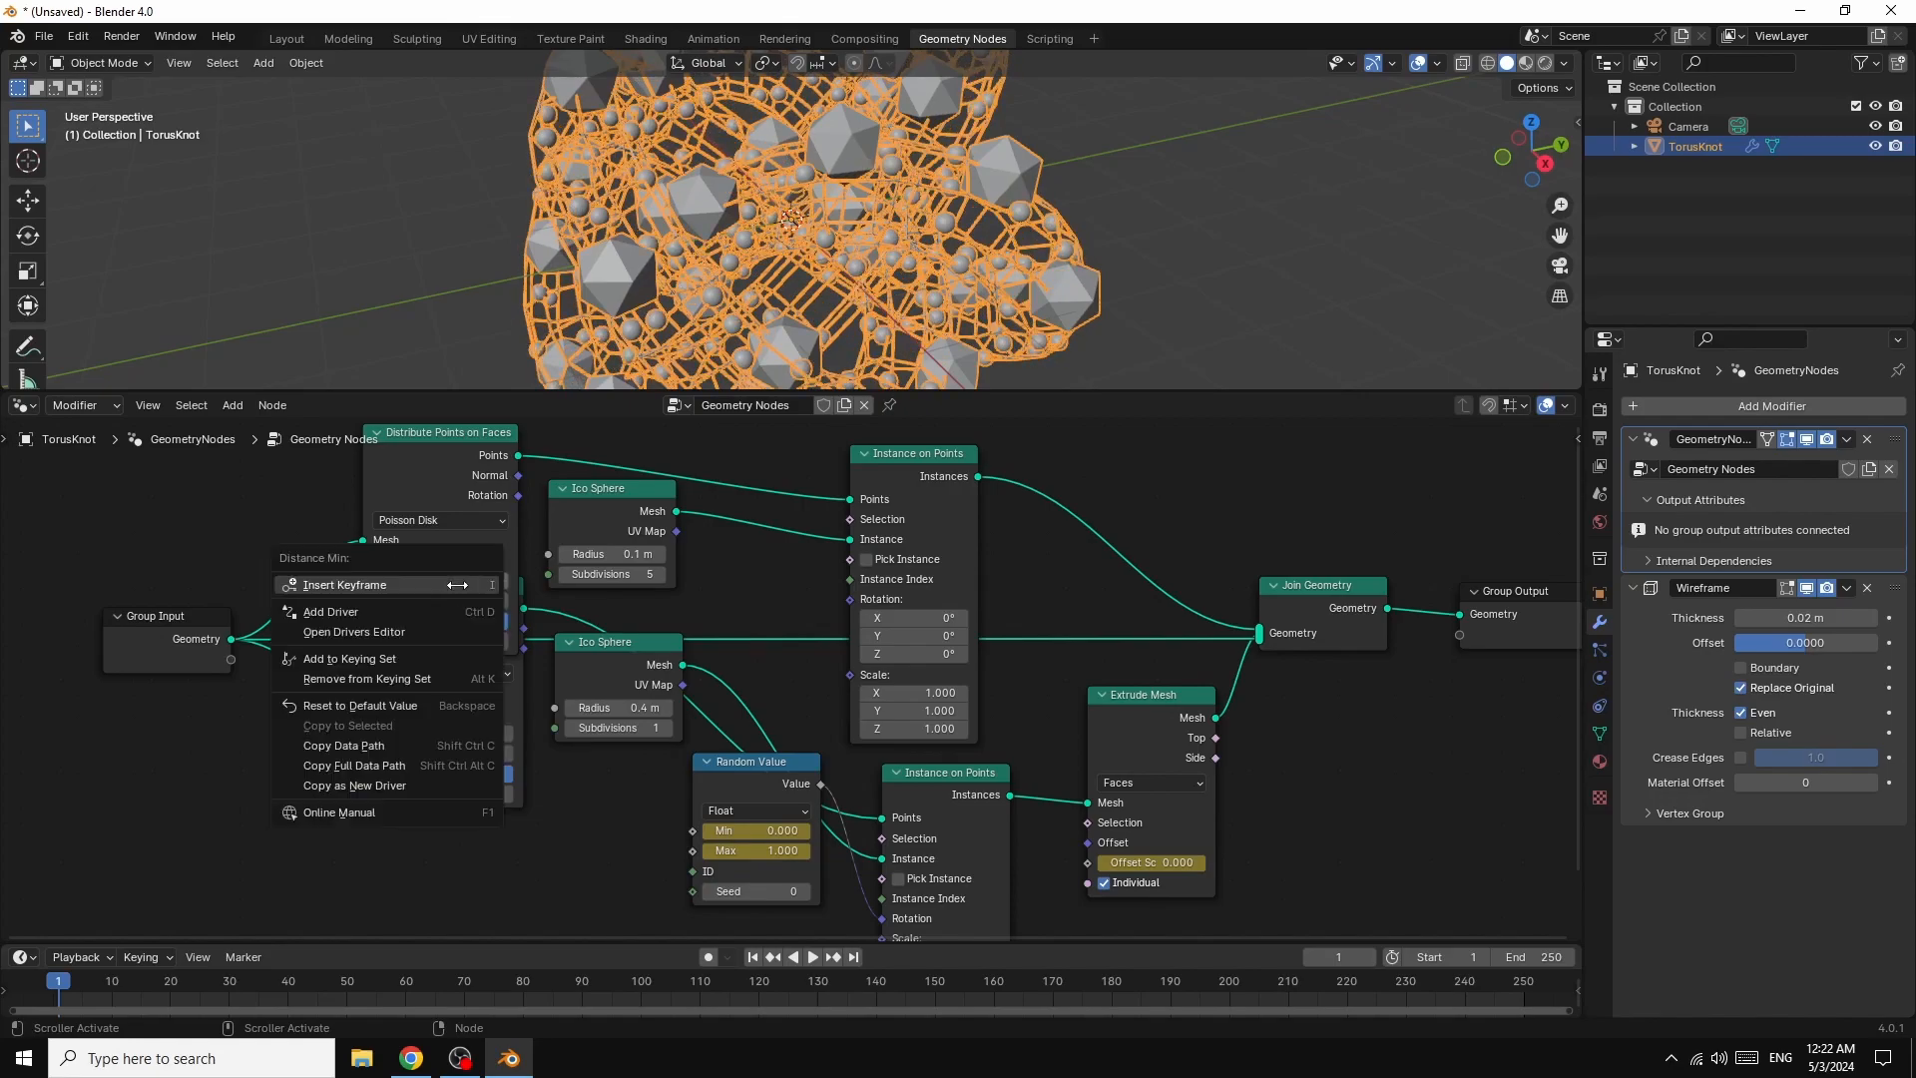
left_click(344, 585)
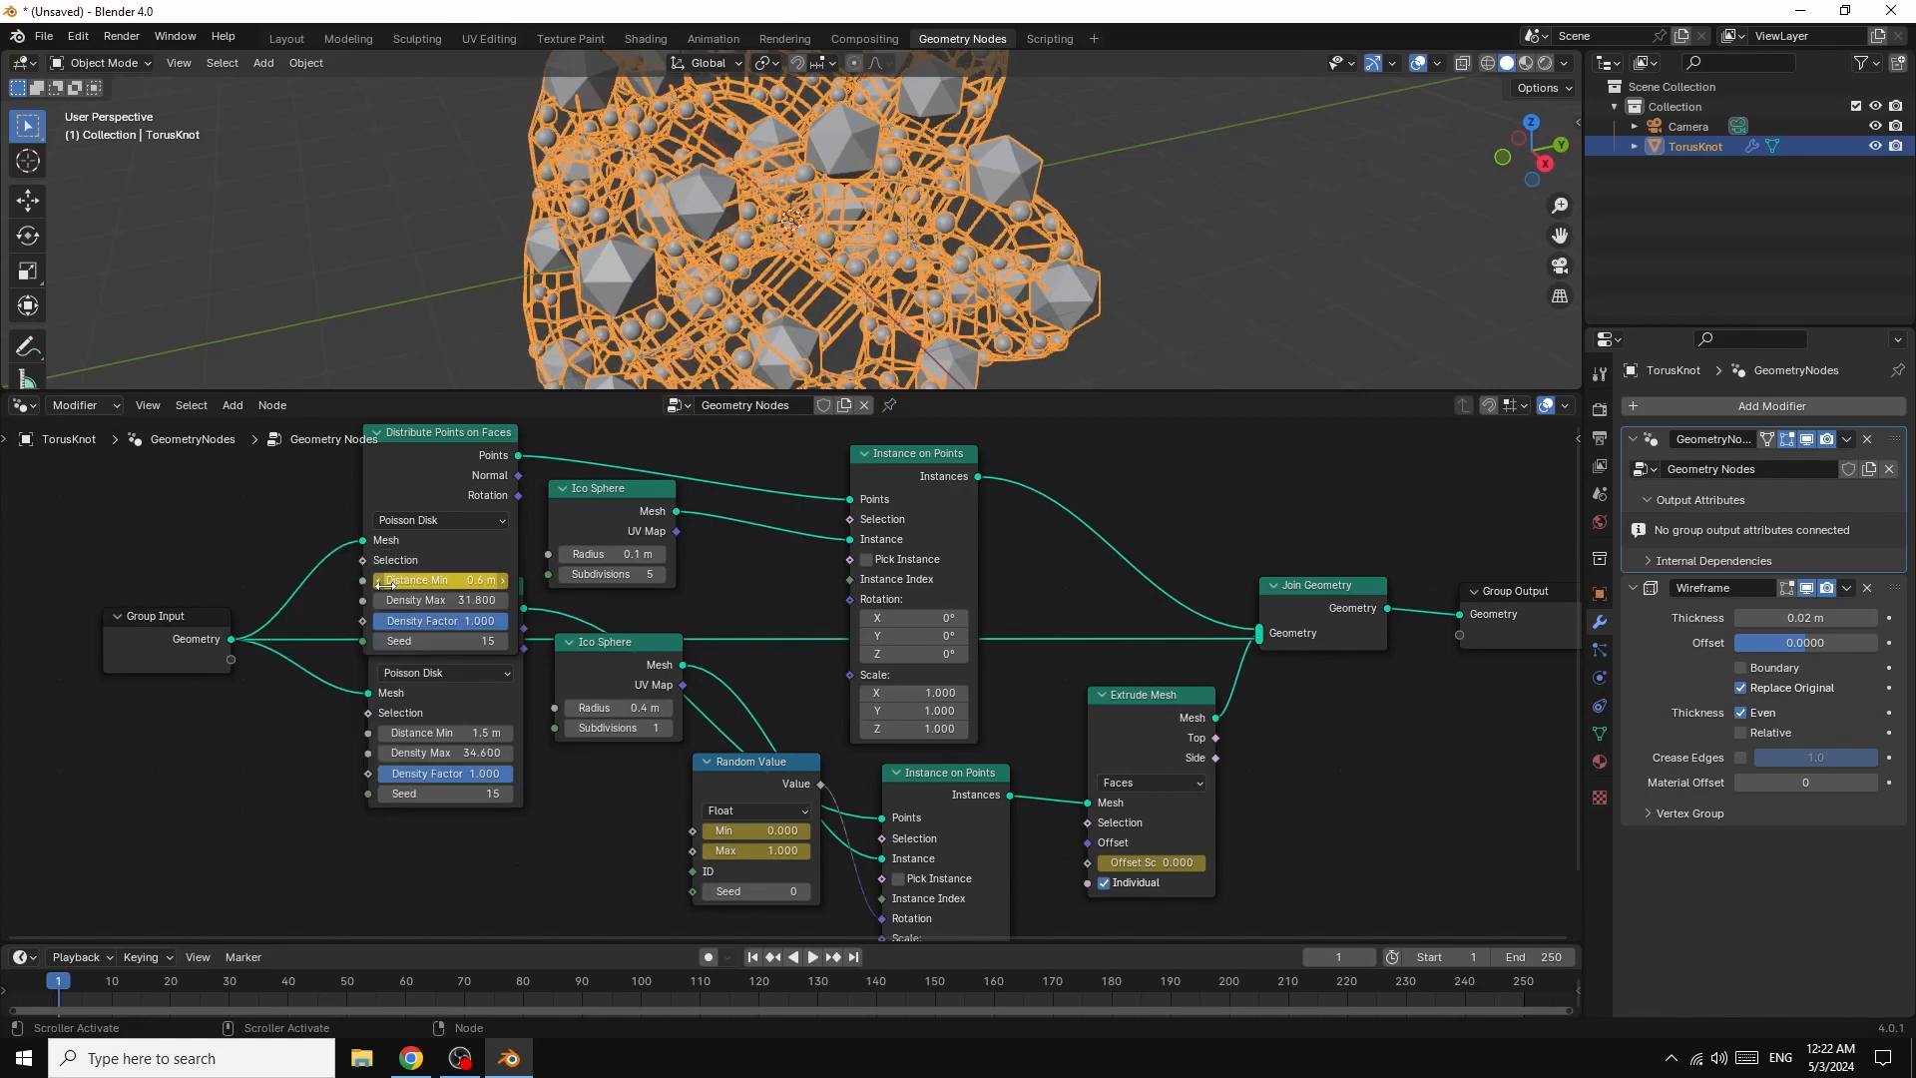
right_click(456, 600)
left_click(411, 602)
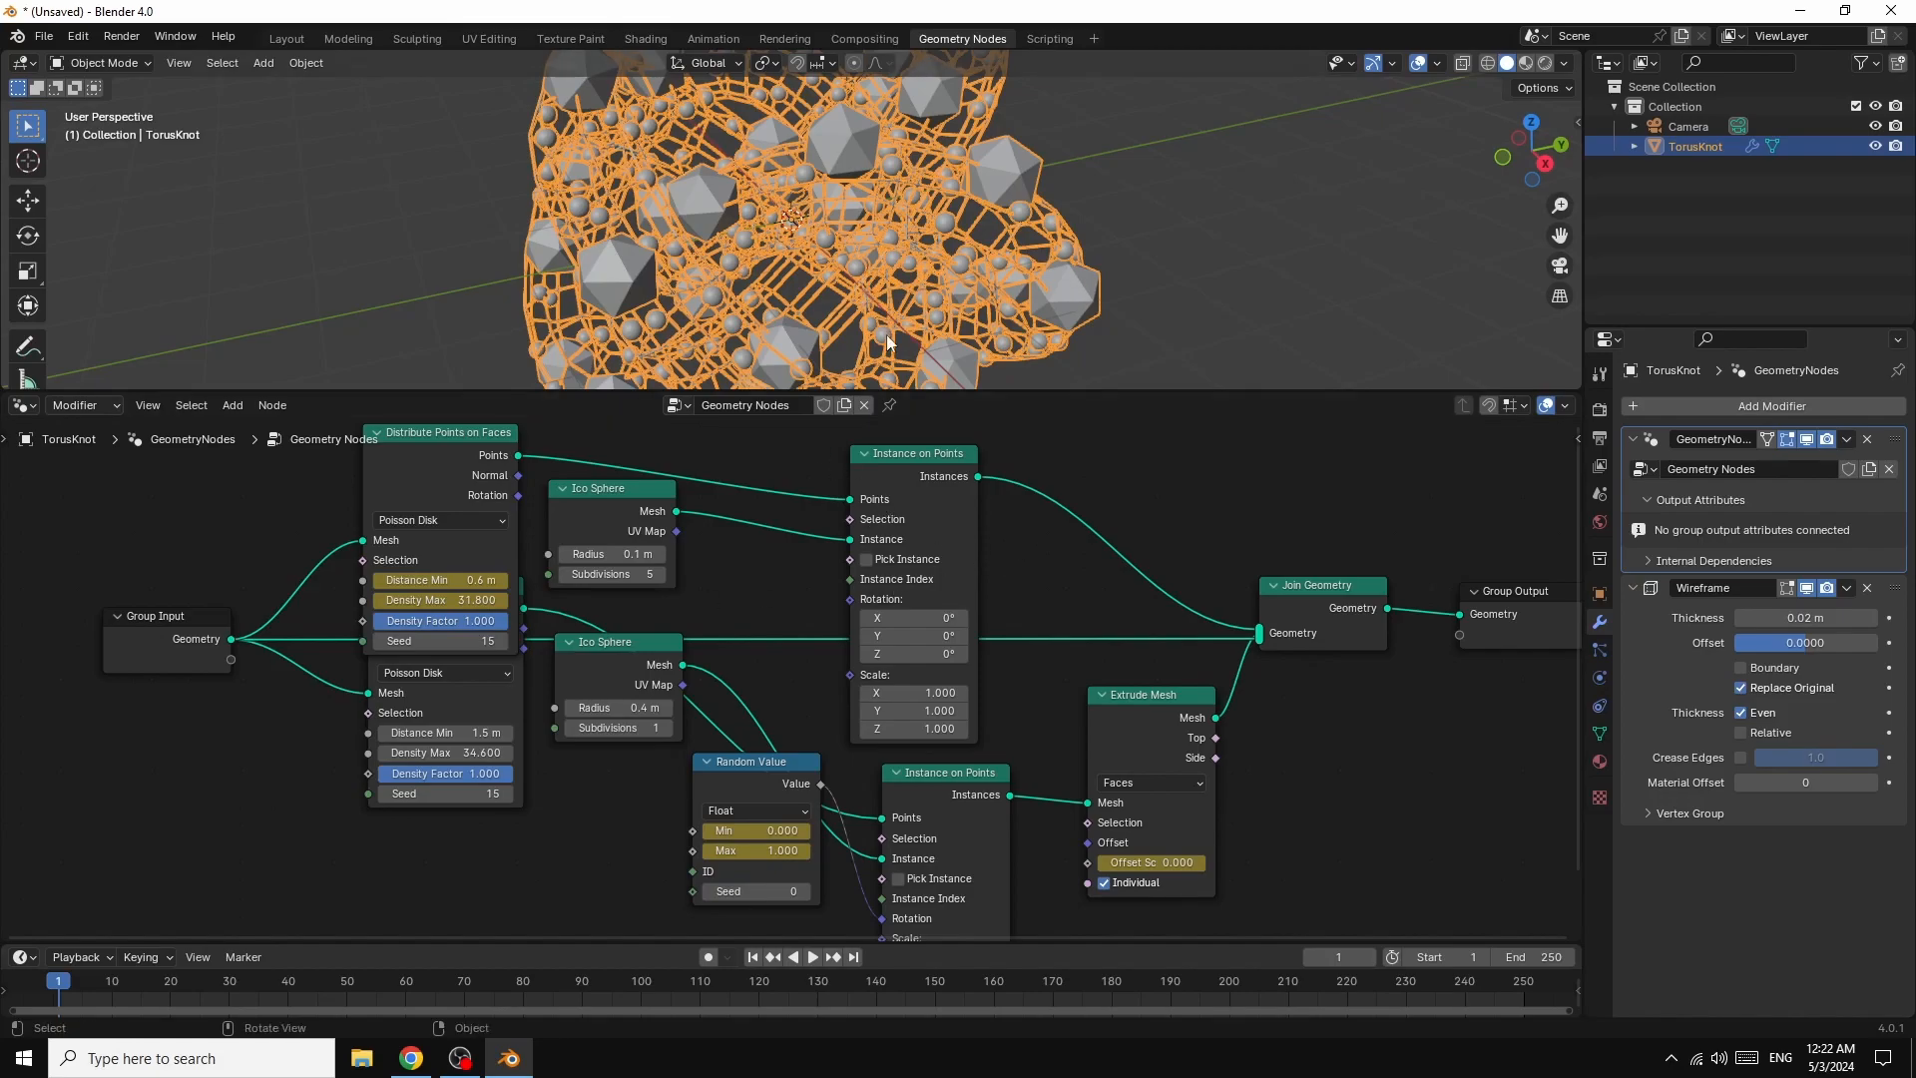
- At frame 250, set the upper Distribute Points on Faces node's Distance Min to 0.5 m and keyframe it
left_click_drag(907, 454, 848, 429)
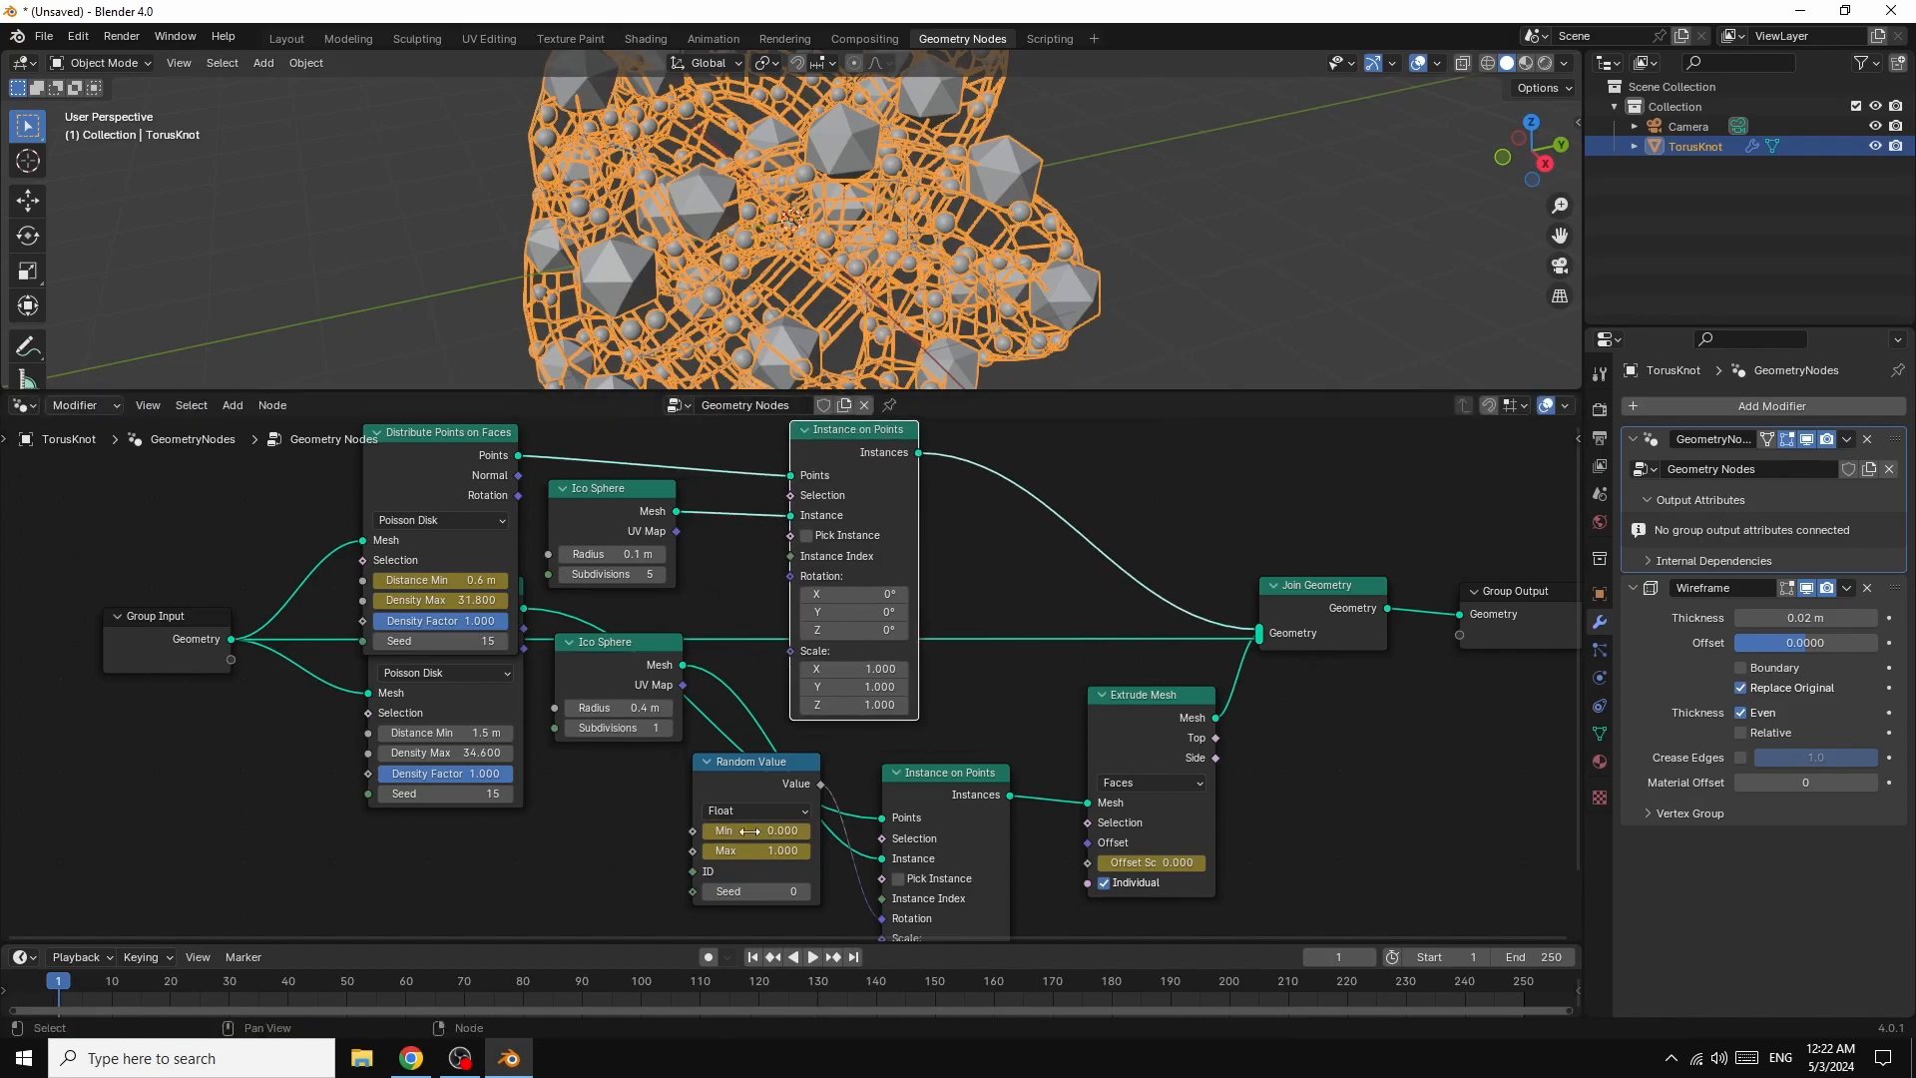
left_click(855, 958)
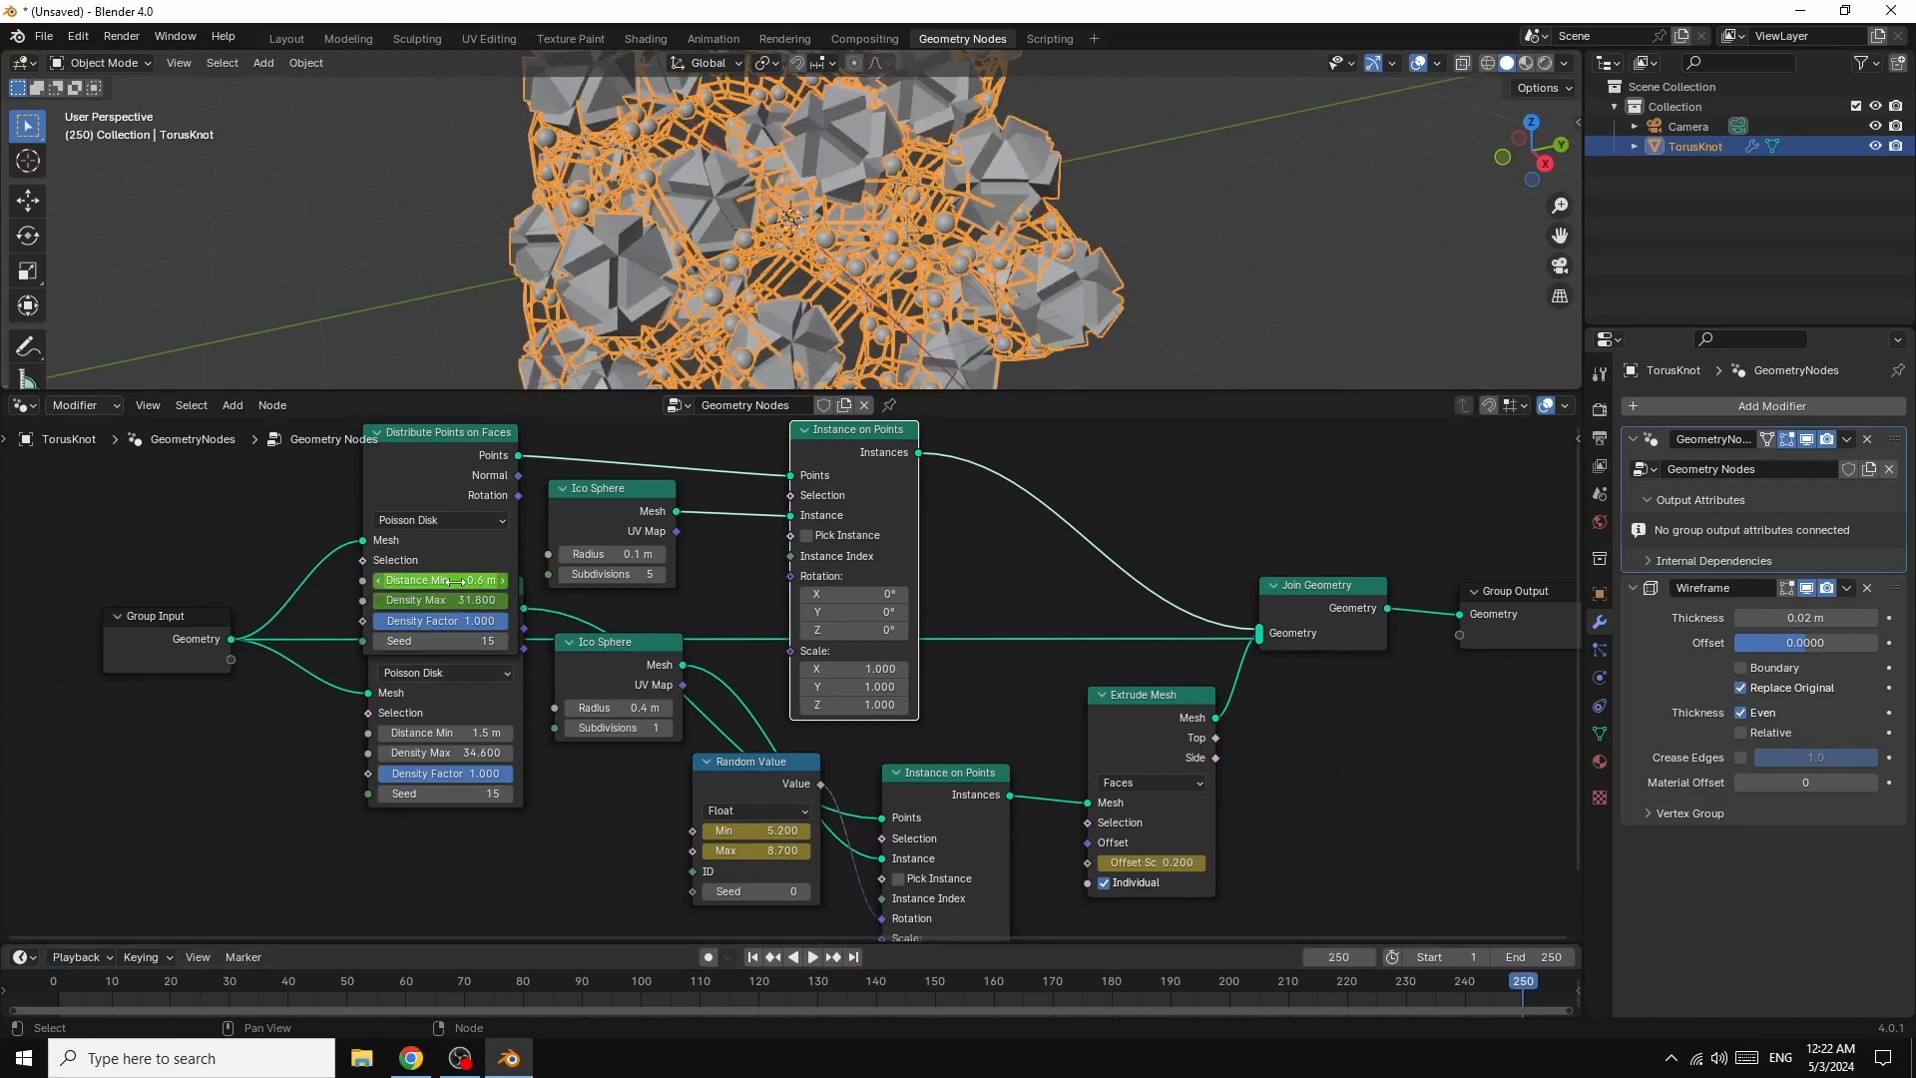
mouse_move(458, 580)
left_mouse_down()
mouse_move(404, 581)
mouse_move(464, 584)
left_mouse_up()
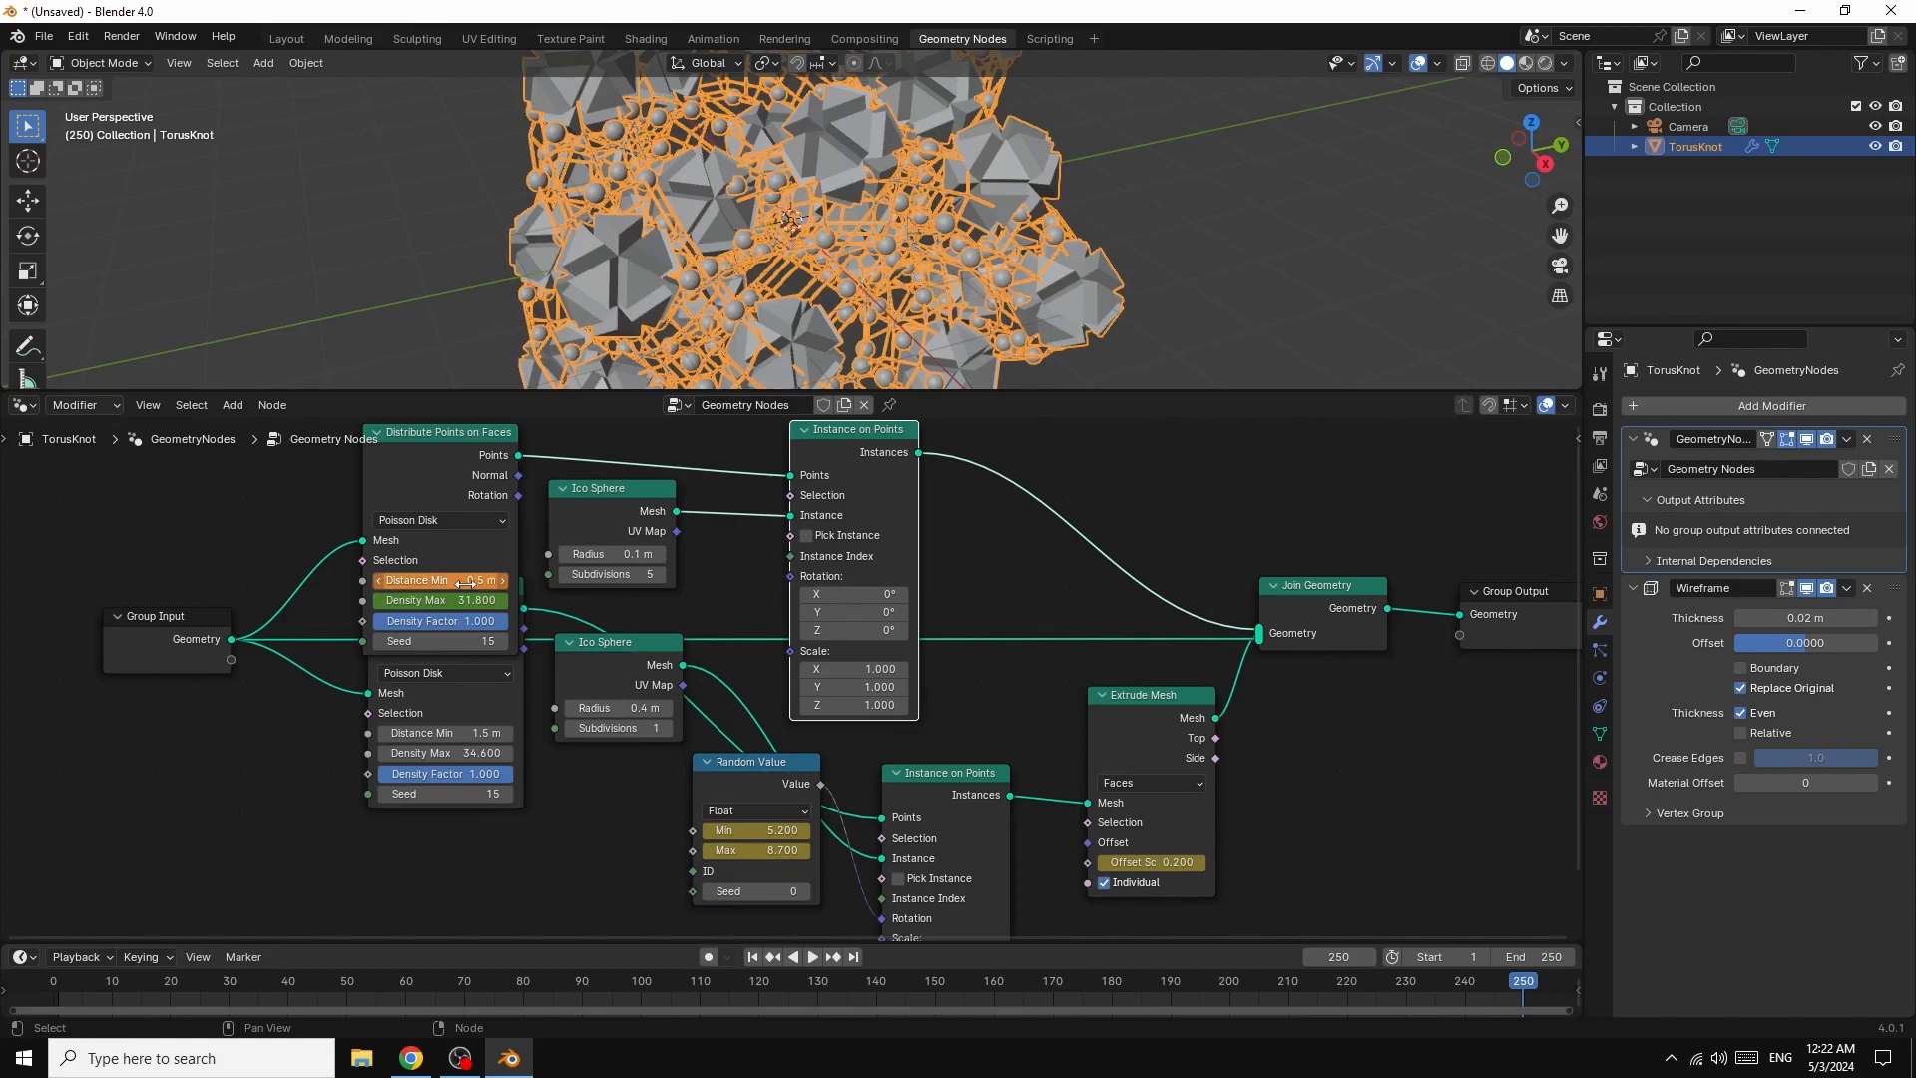
right_click(469, 581)
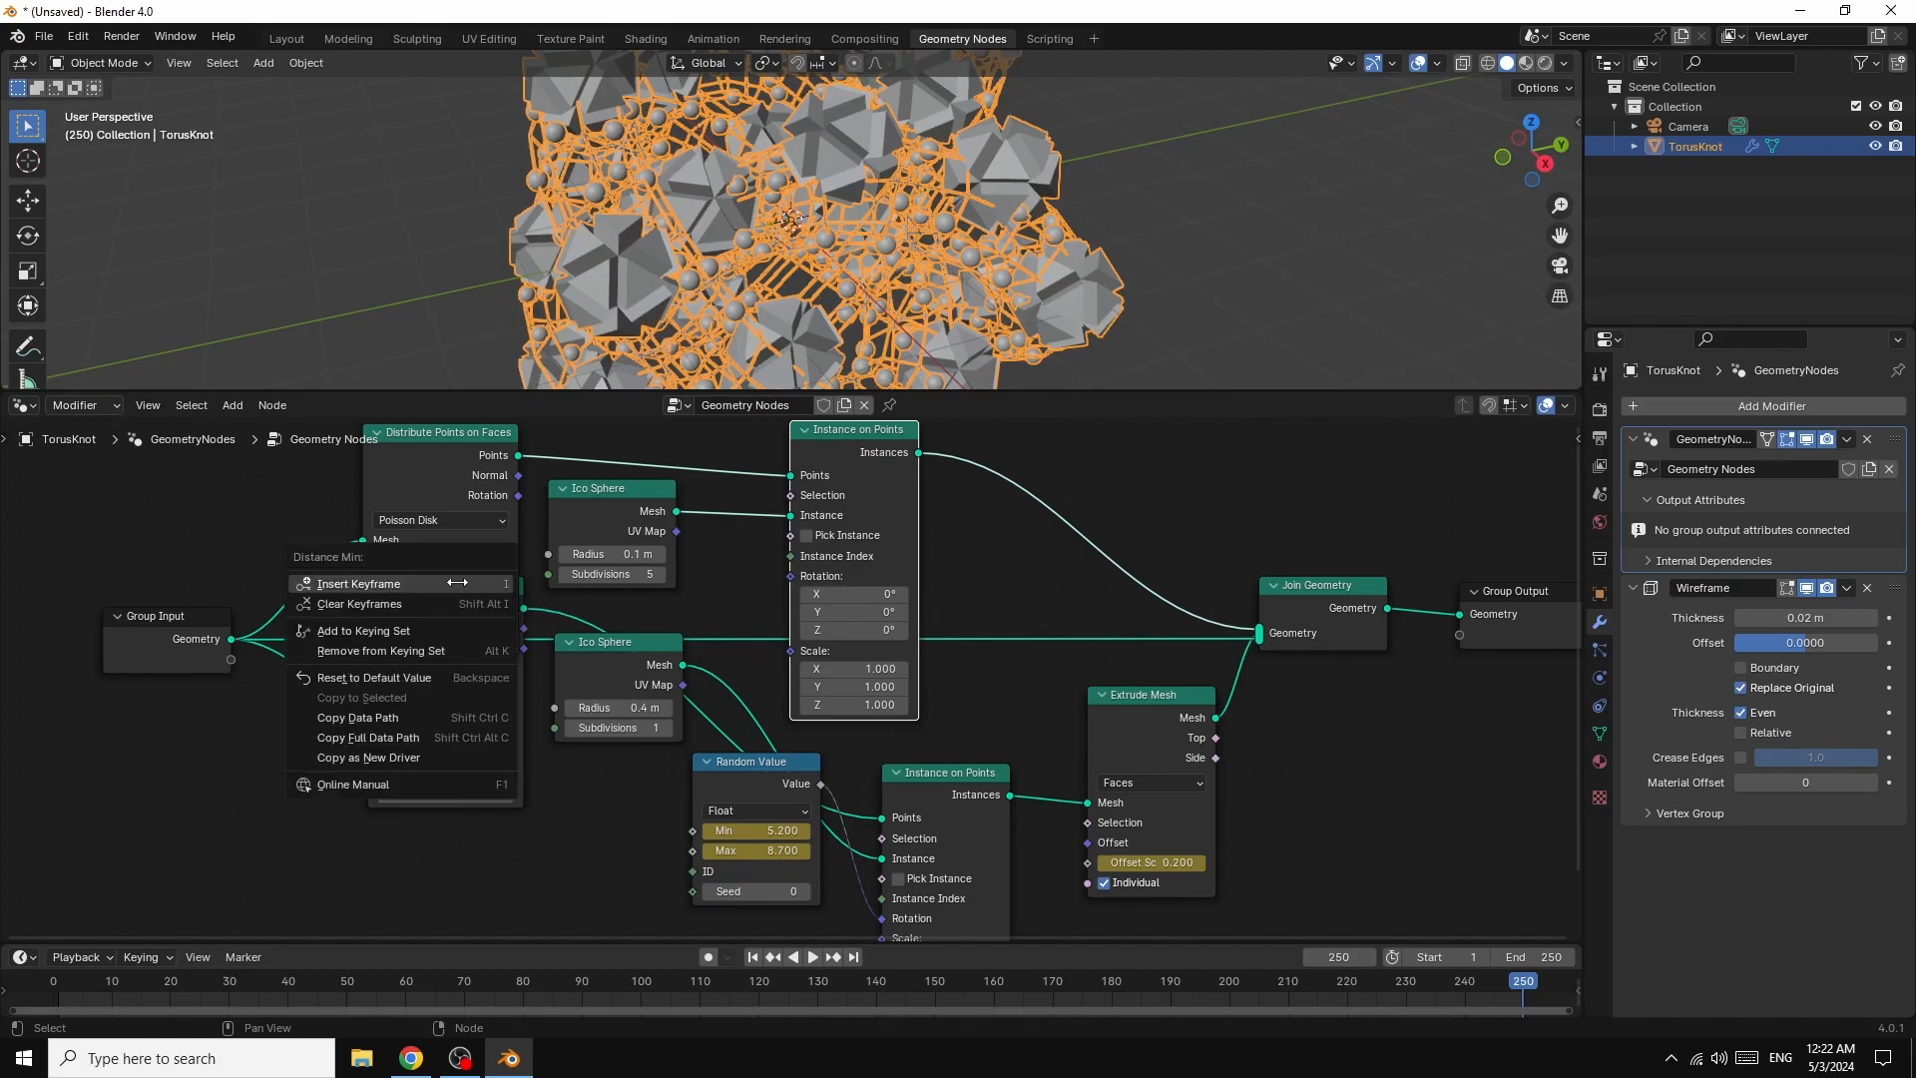
left_click(426, 584)
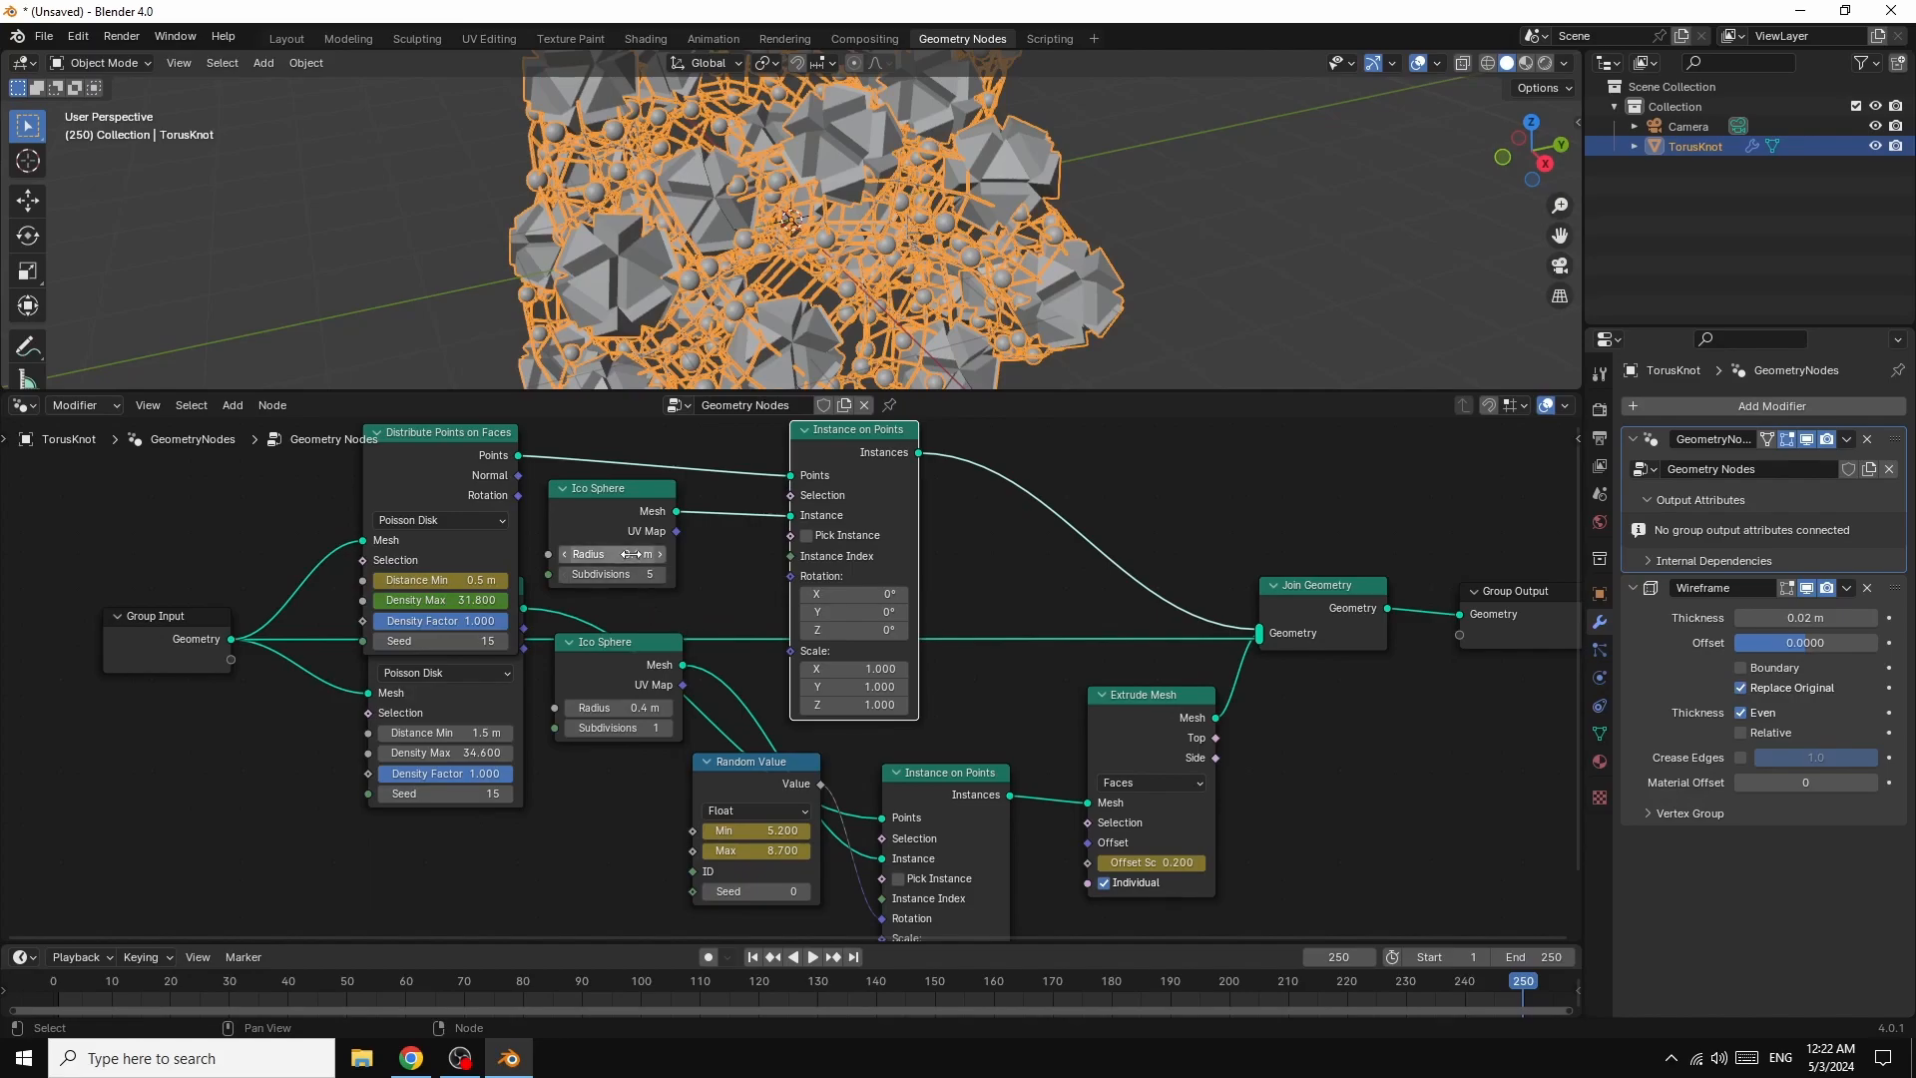
- Move the upper Instance on Points node clear of the others and connect a new Random Value node to its Scale input
left_click_drag(858, 438, 823, 446)
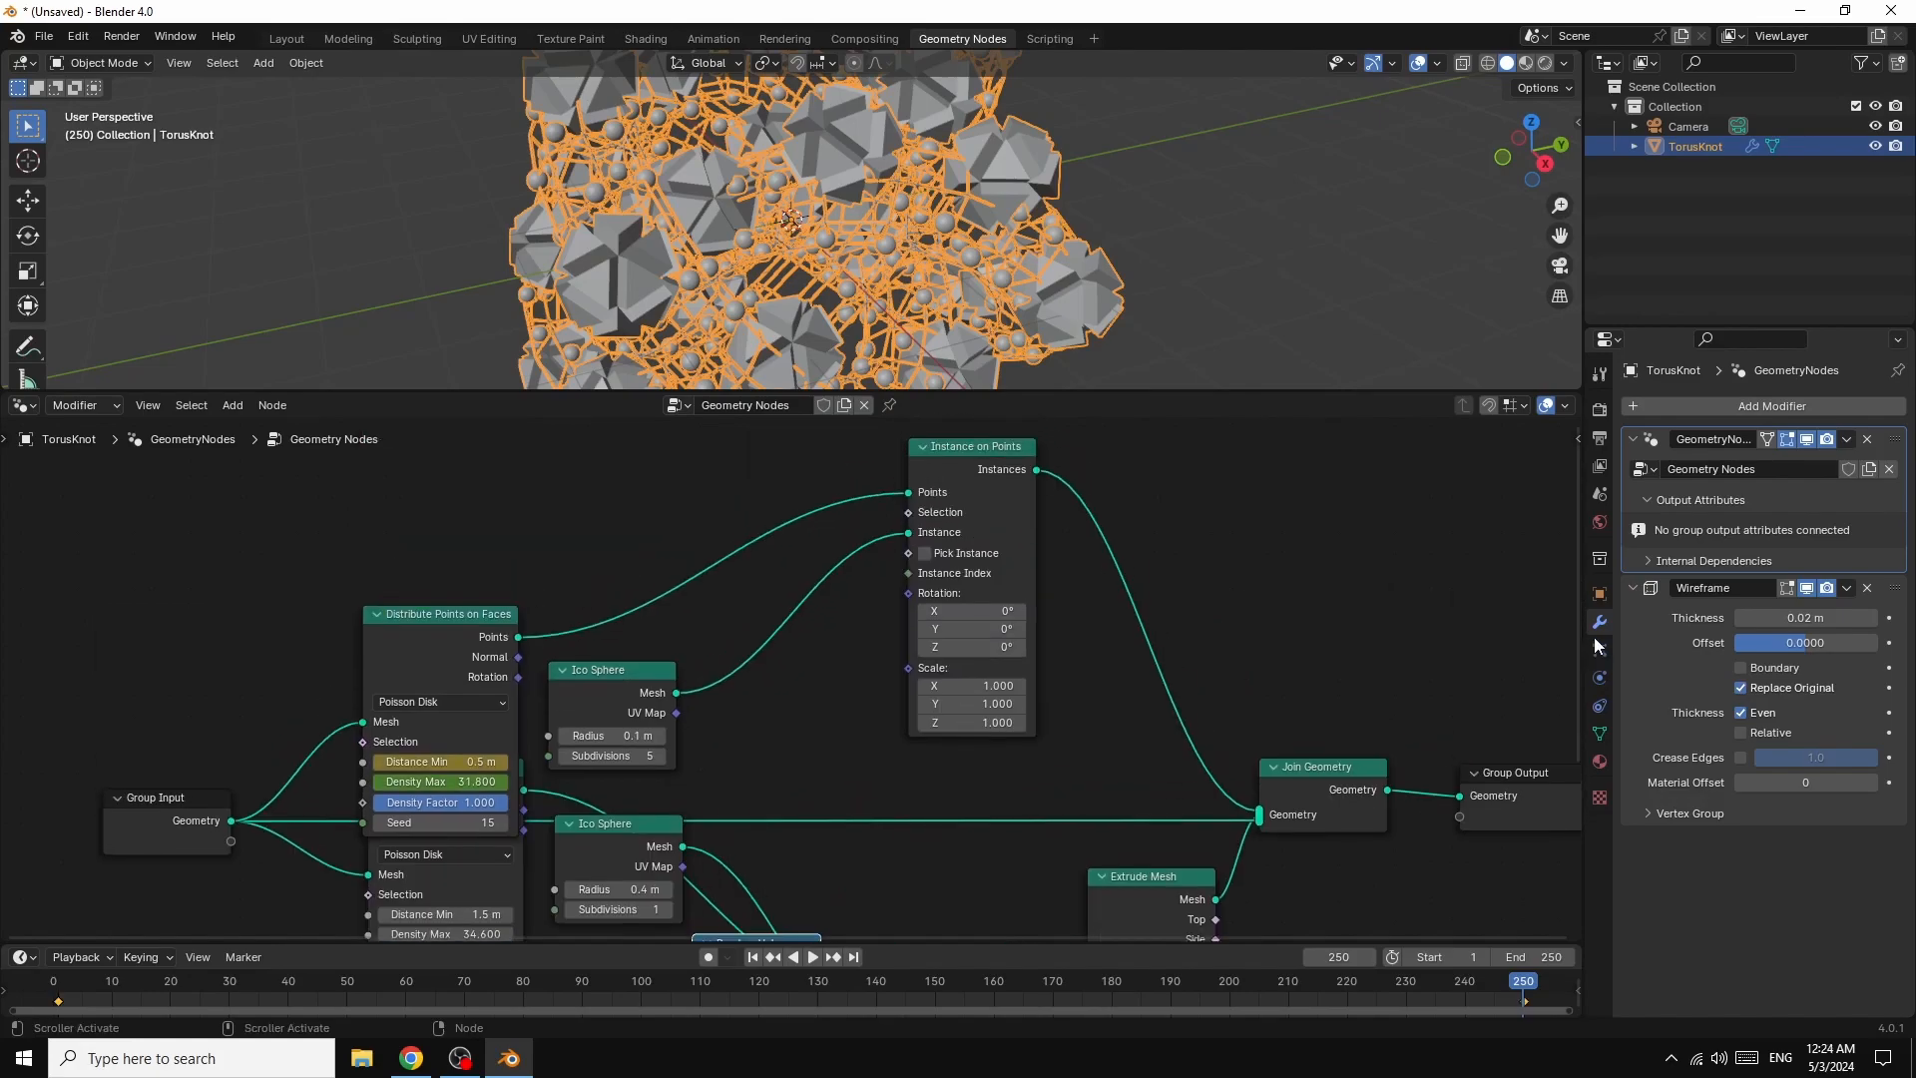
left_click_drag(959, 447, 1022, 453)
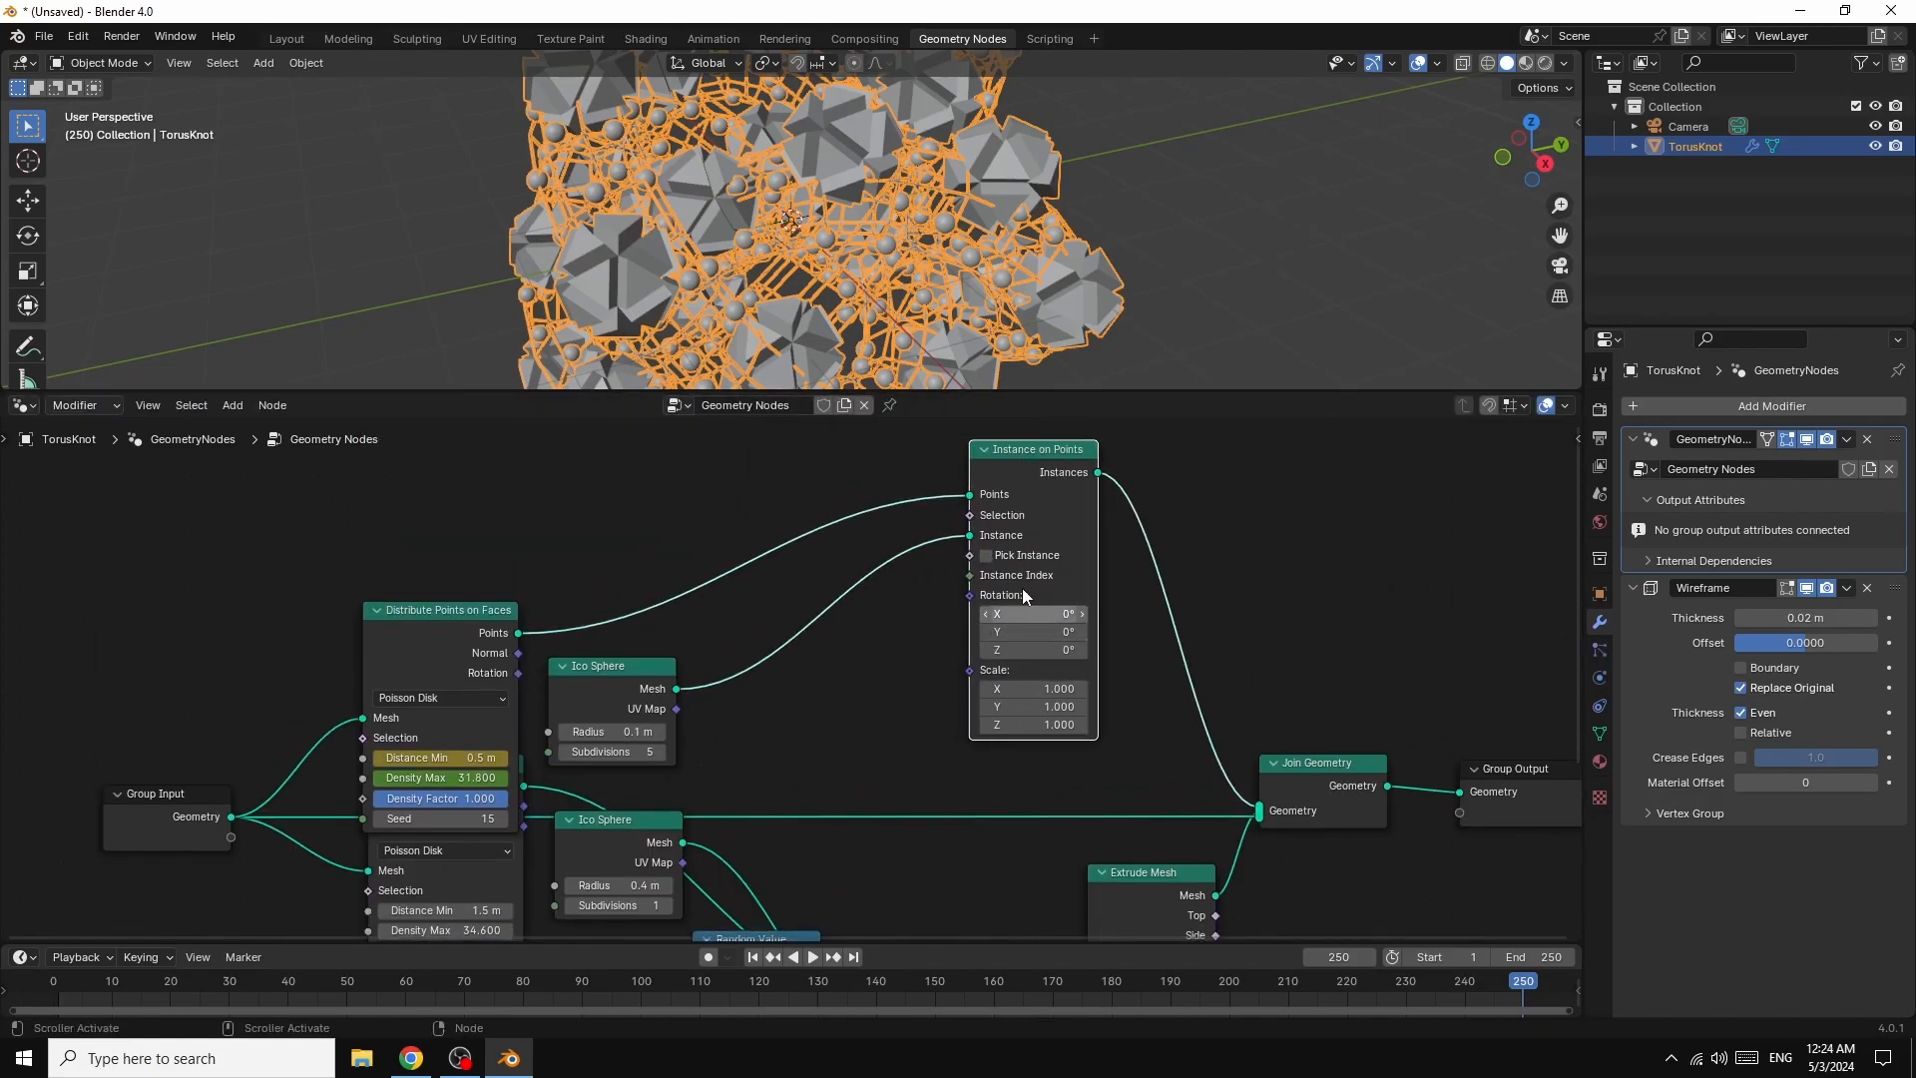
left_click(968, 595)
left_click_drag(968, 669, 910, 658)
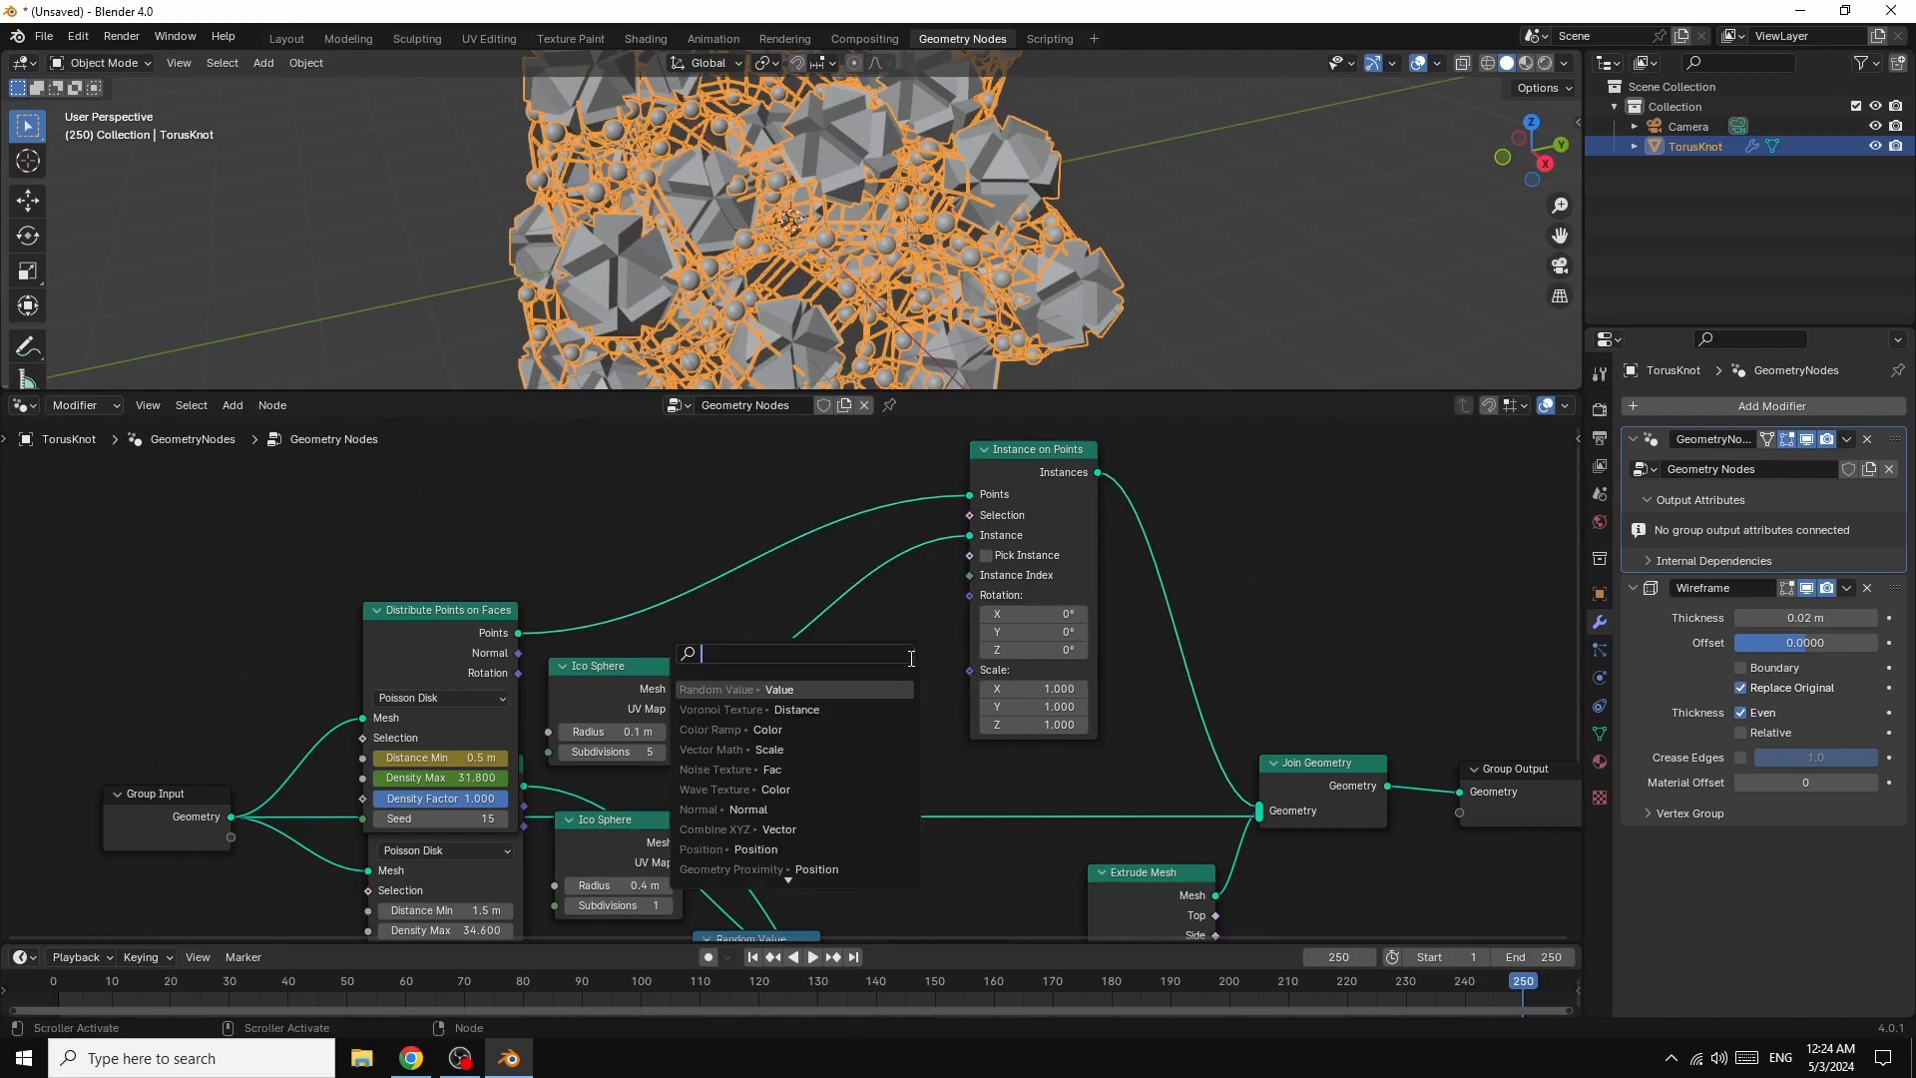
left_click(761, 691)
left_click(846, 679)
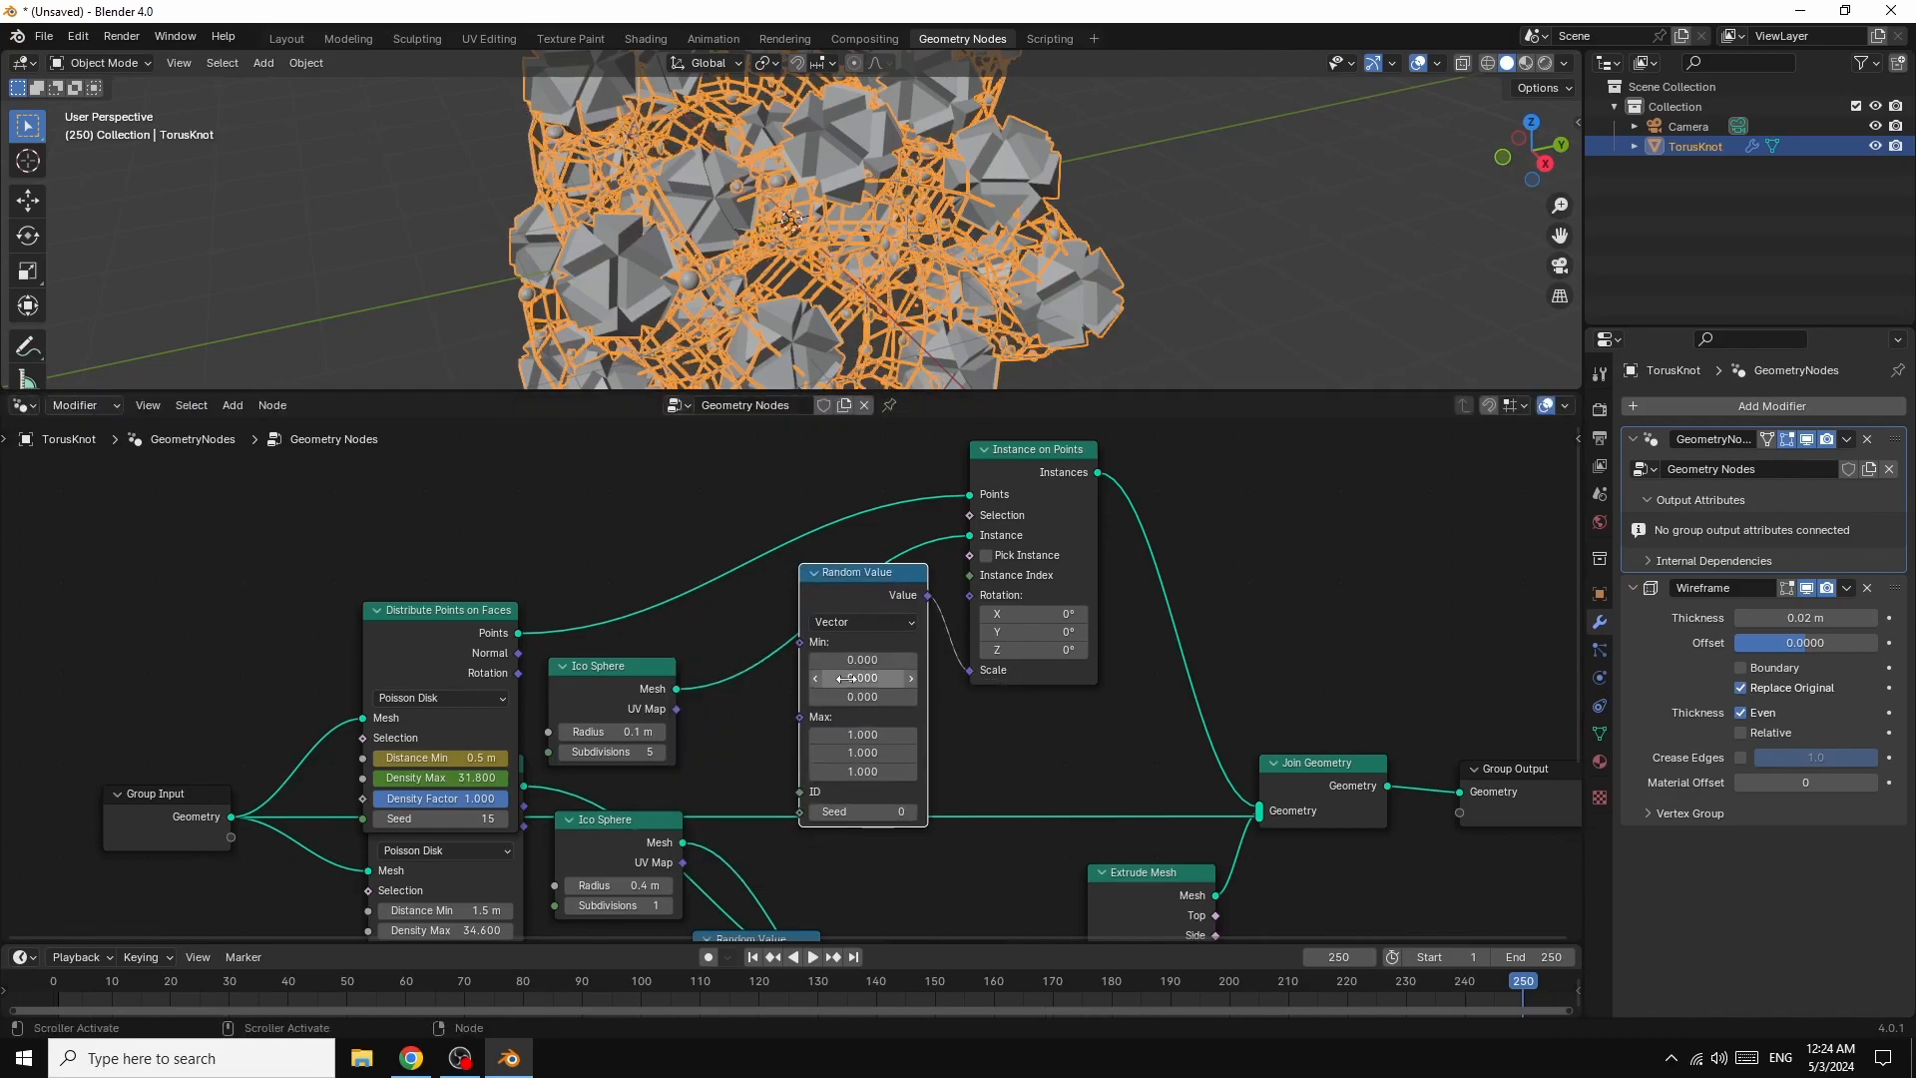
- Switch the upper Random Value node to Float and keyframe its Min at 0 and Max at 1 on frame 250
left_click(884, 629)
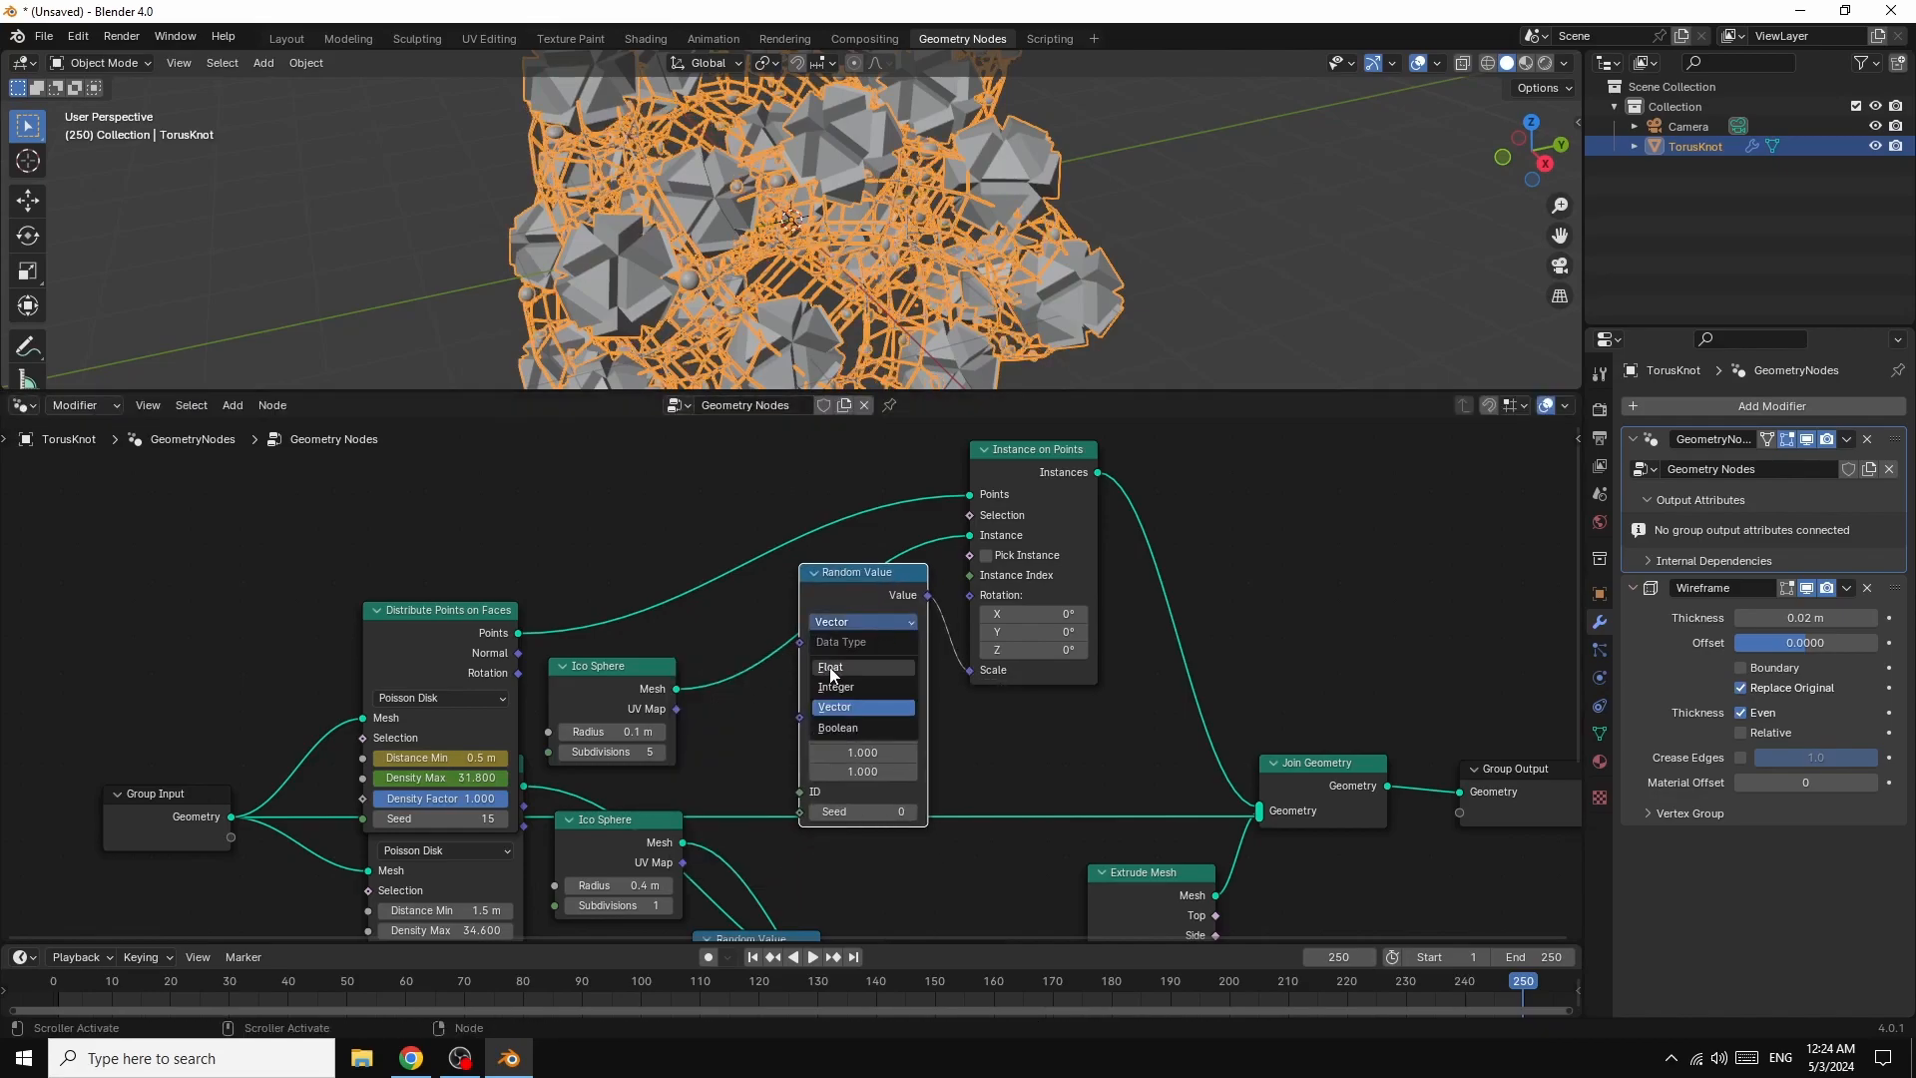
left_click(838, 679)
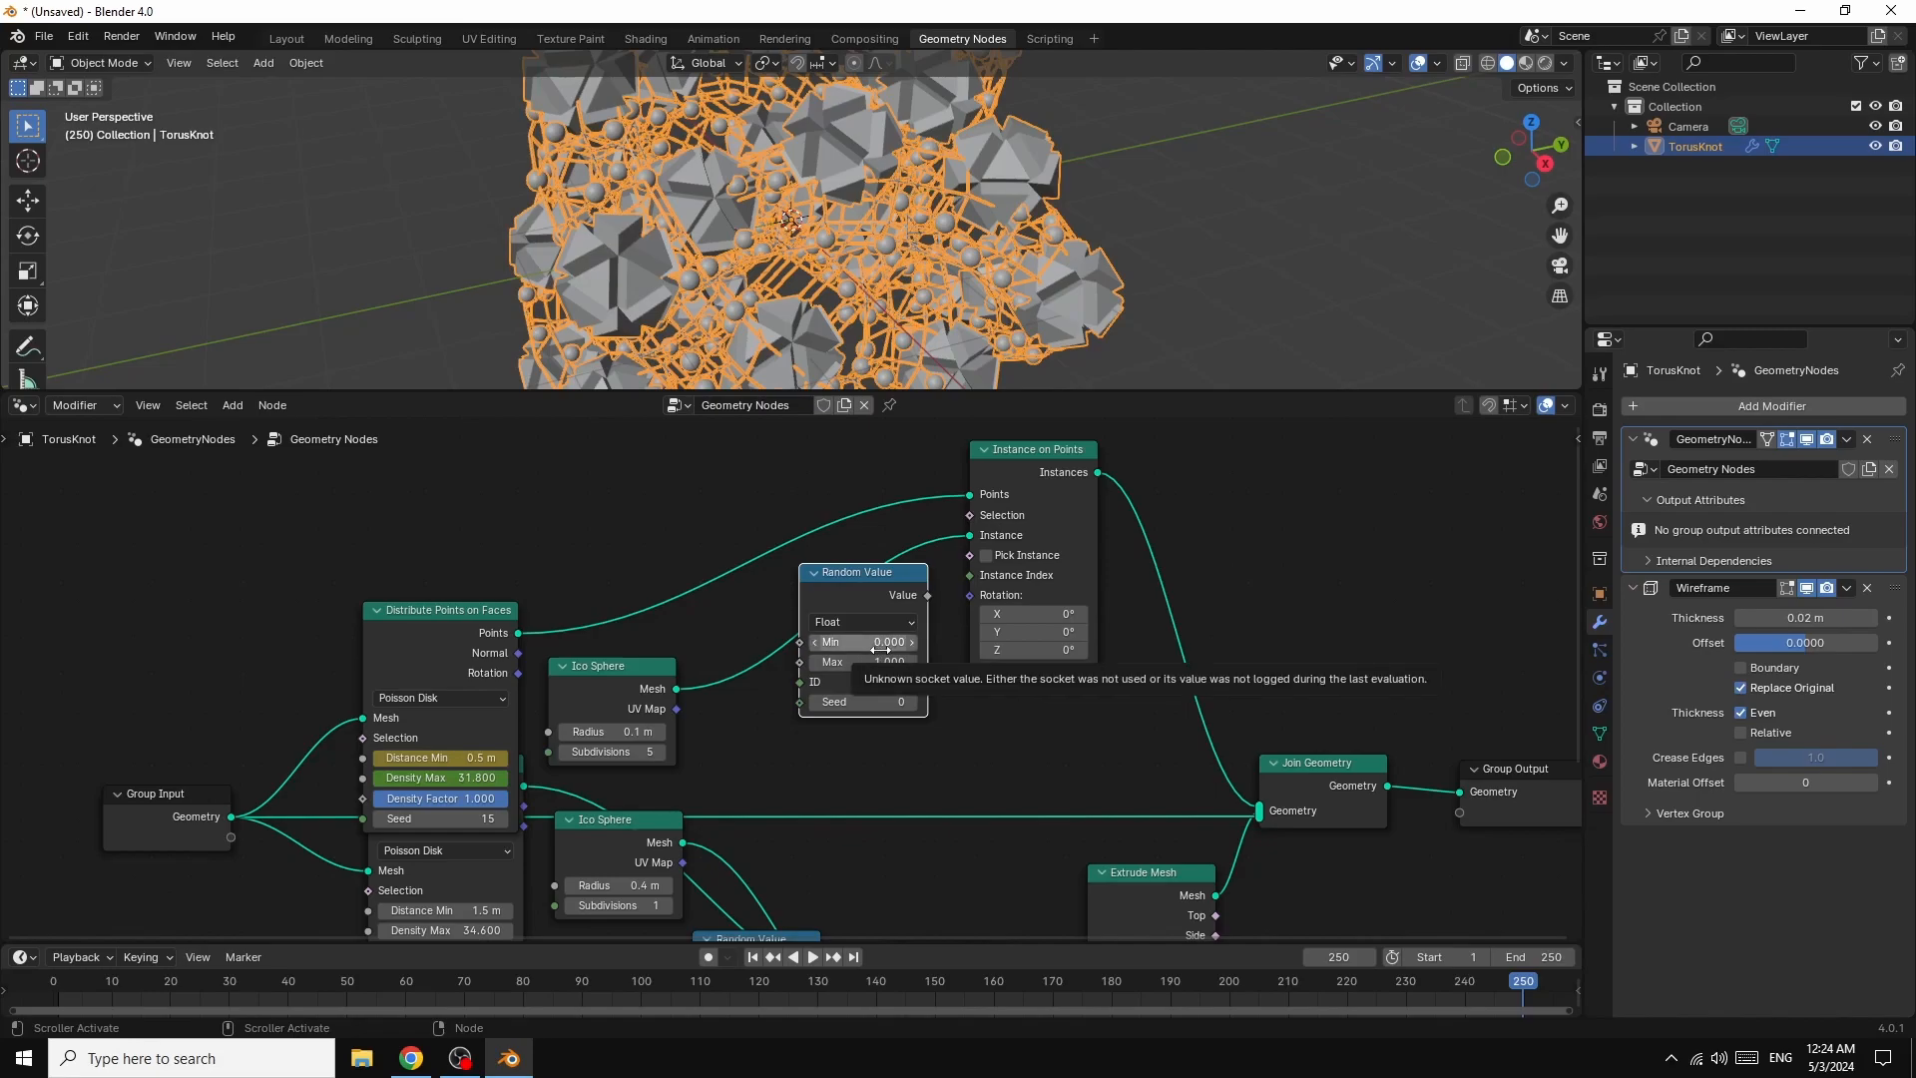
right_click(886, 643)
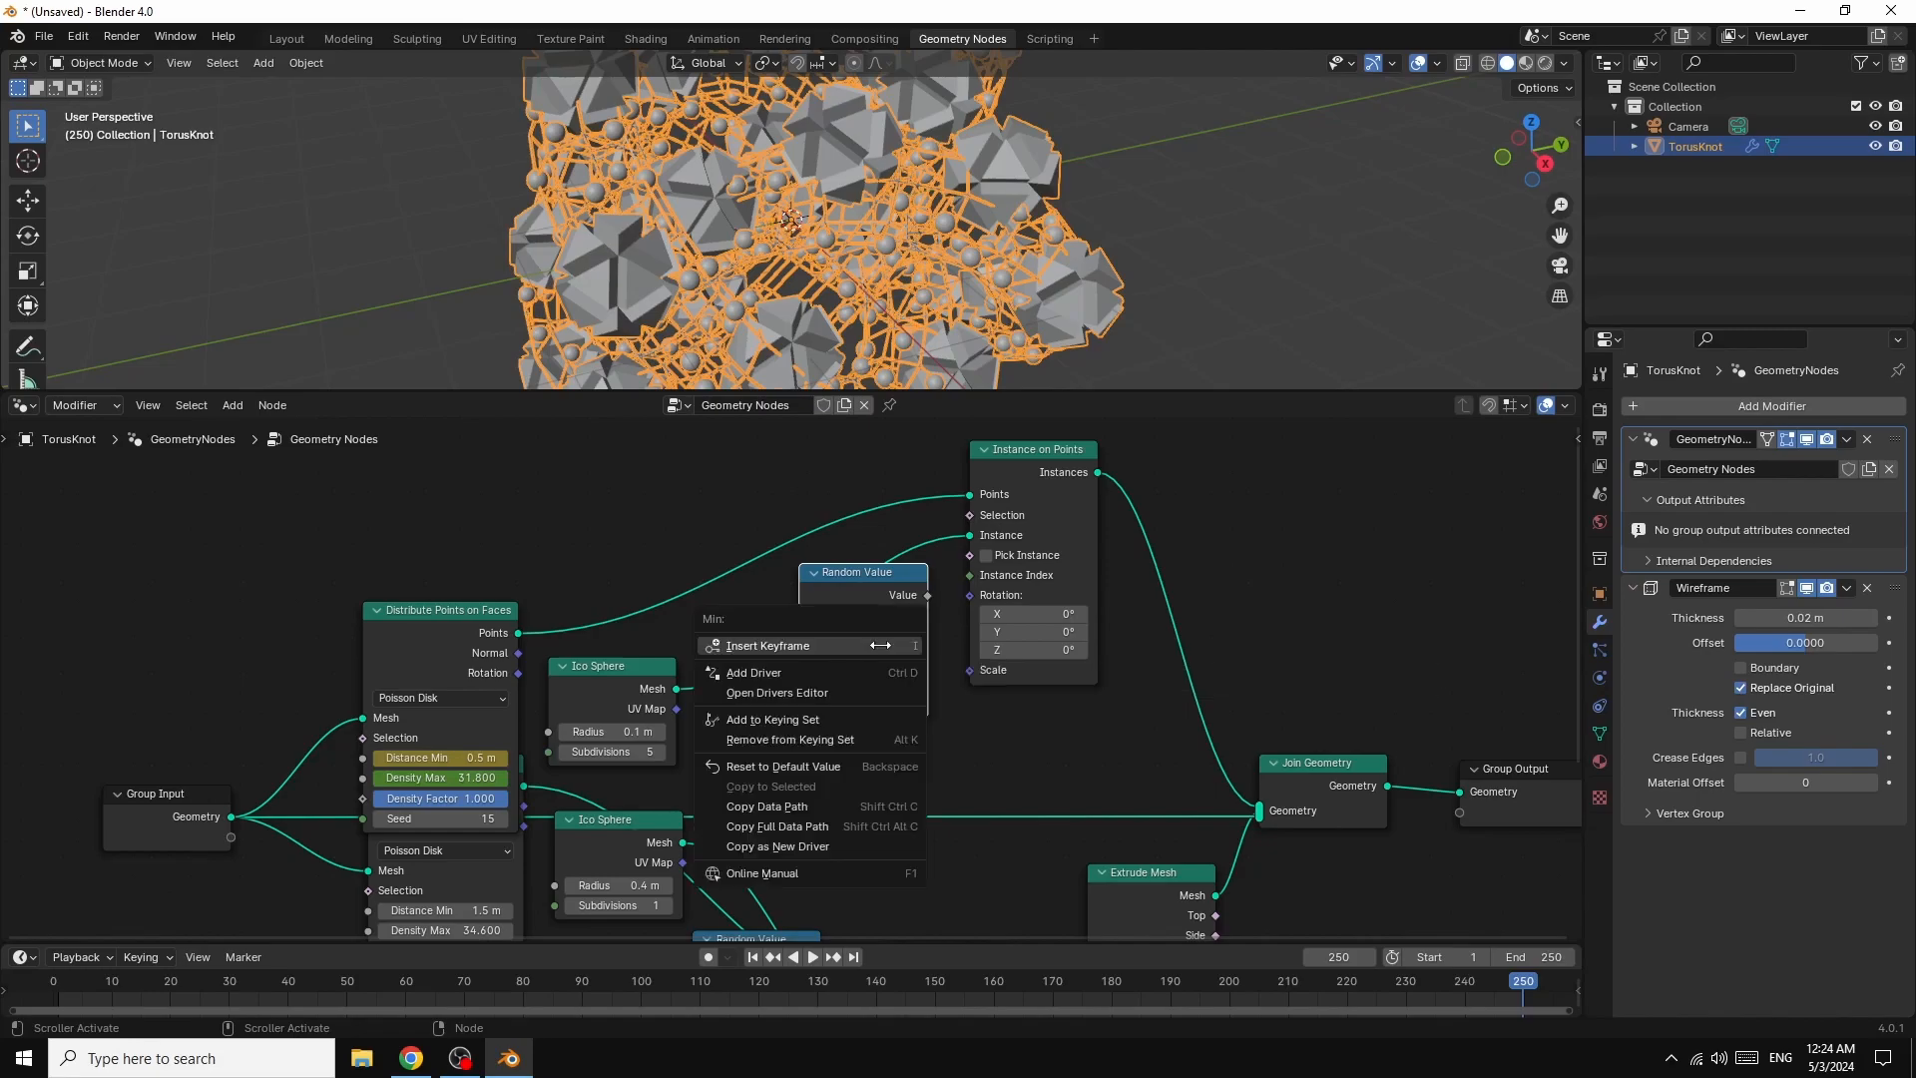
left_click(824, 644)
right_click(883, 661)
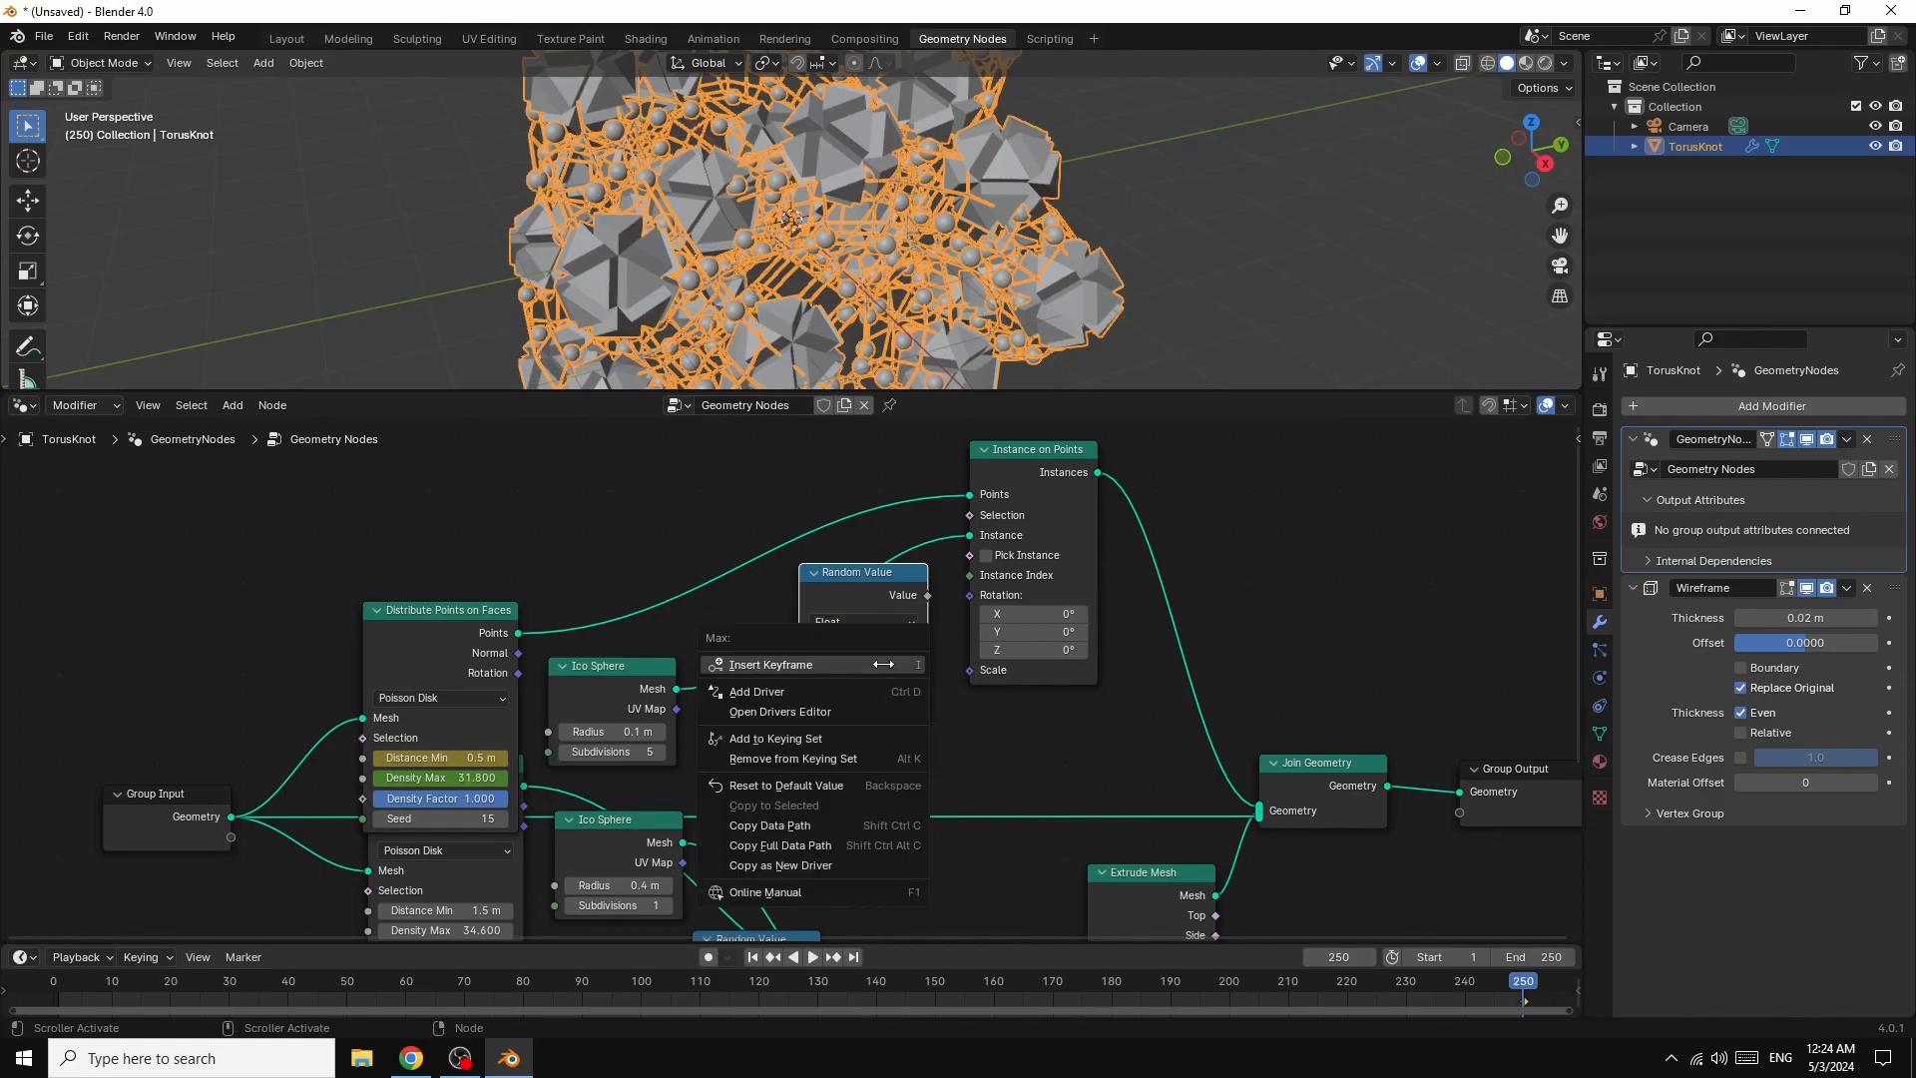
left_click(828, 666)
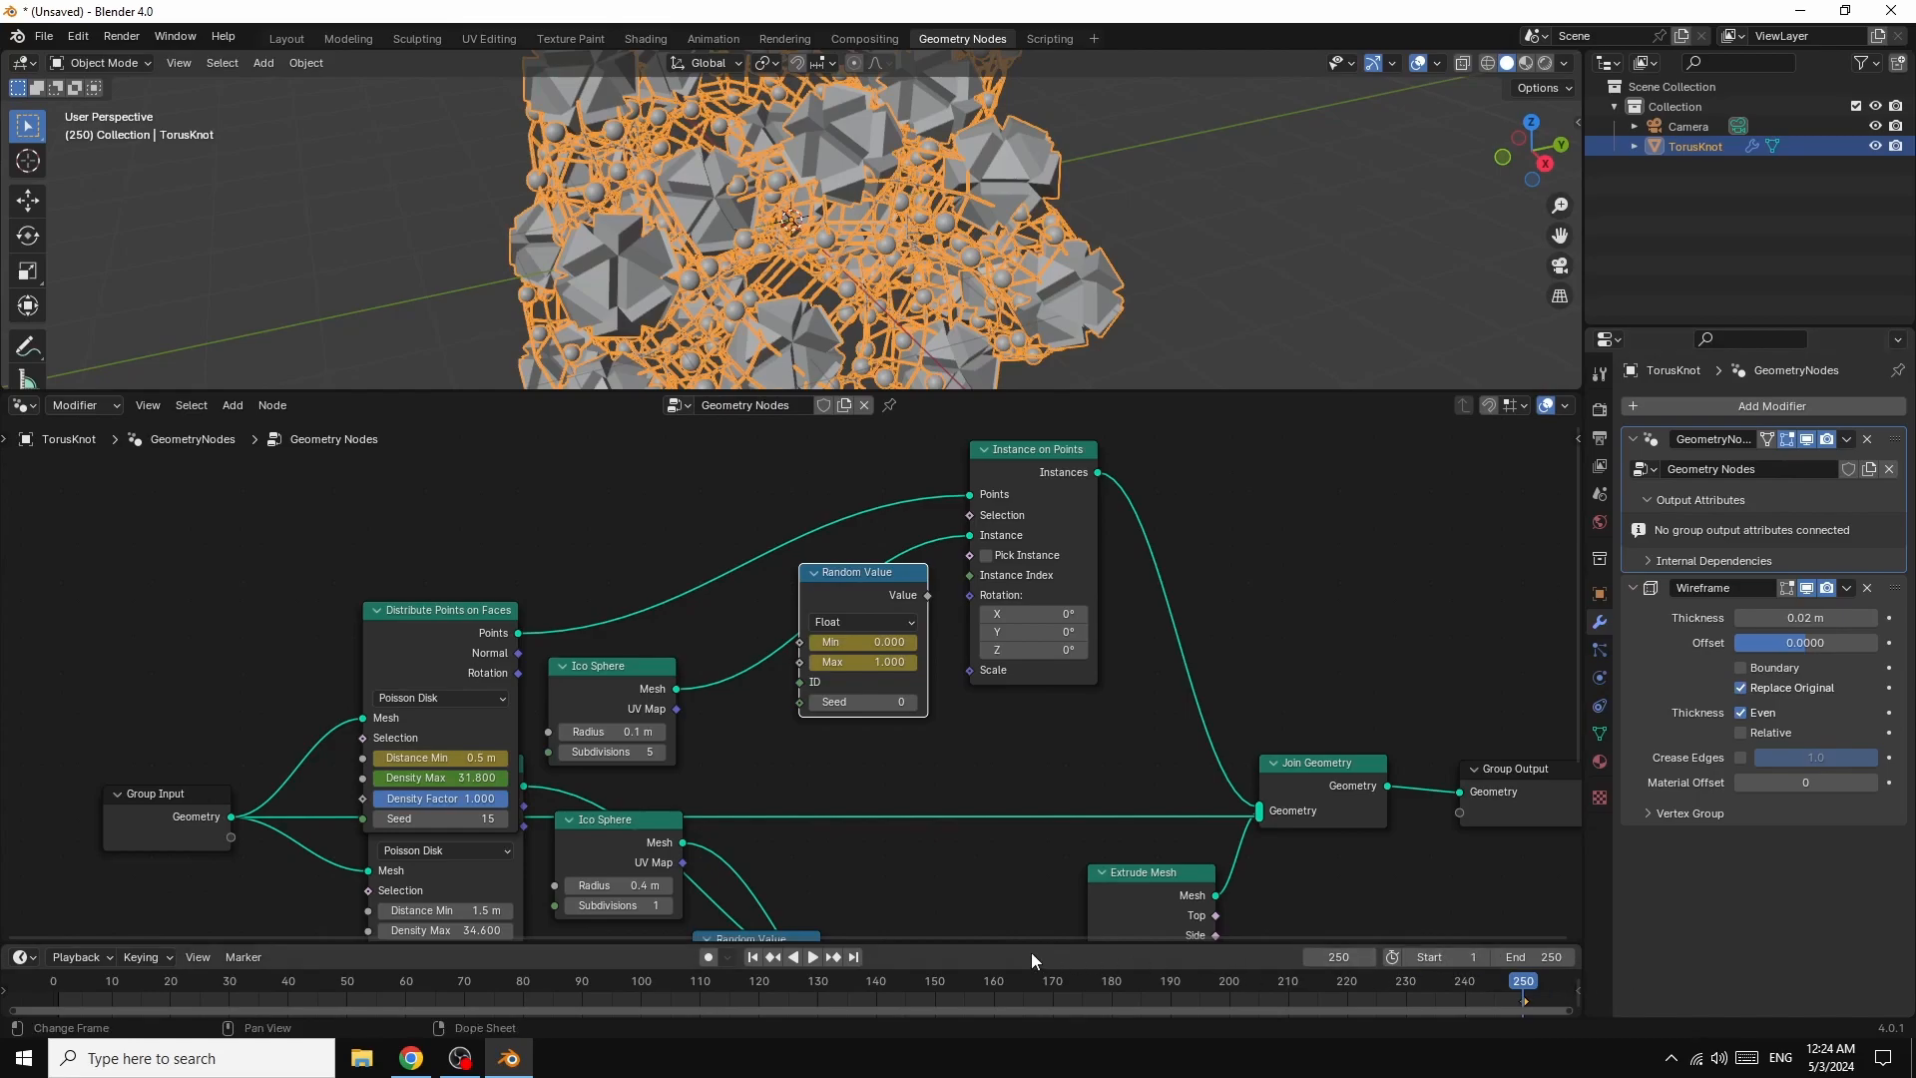
- At frame 1, keyframe the upper Random Value node's Min at 0 and its Max at 1
left_click(755, 958)
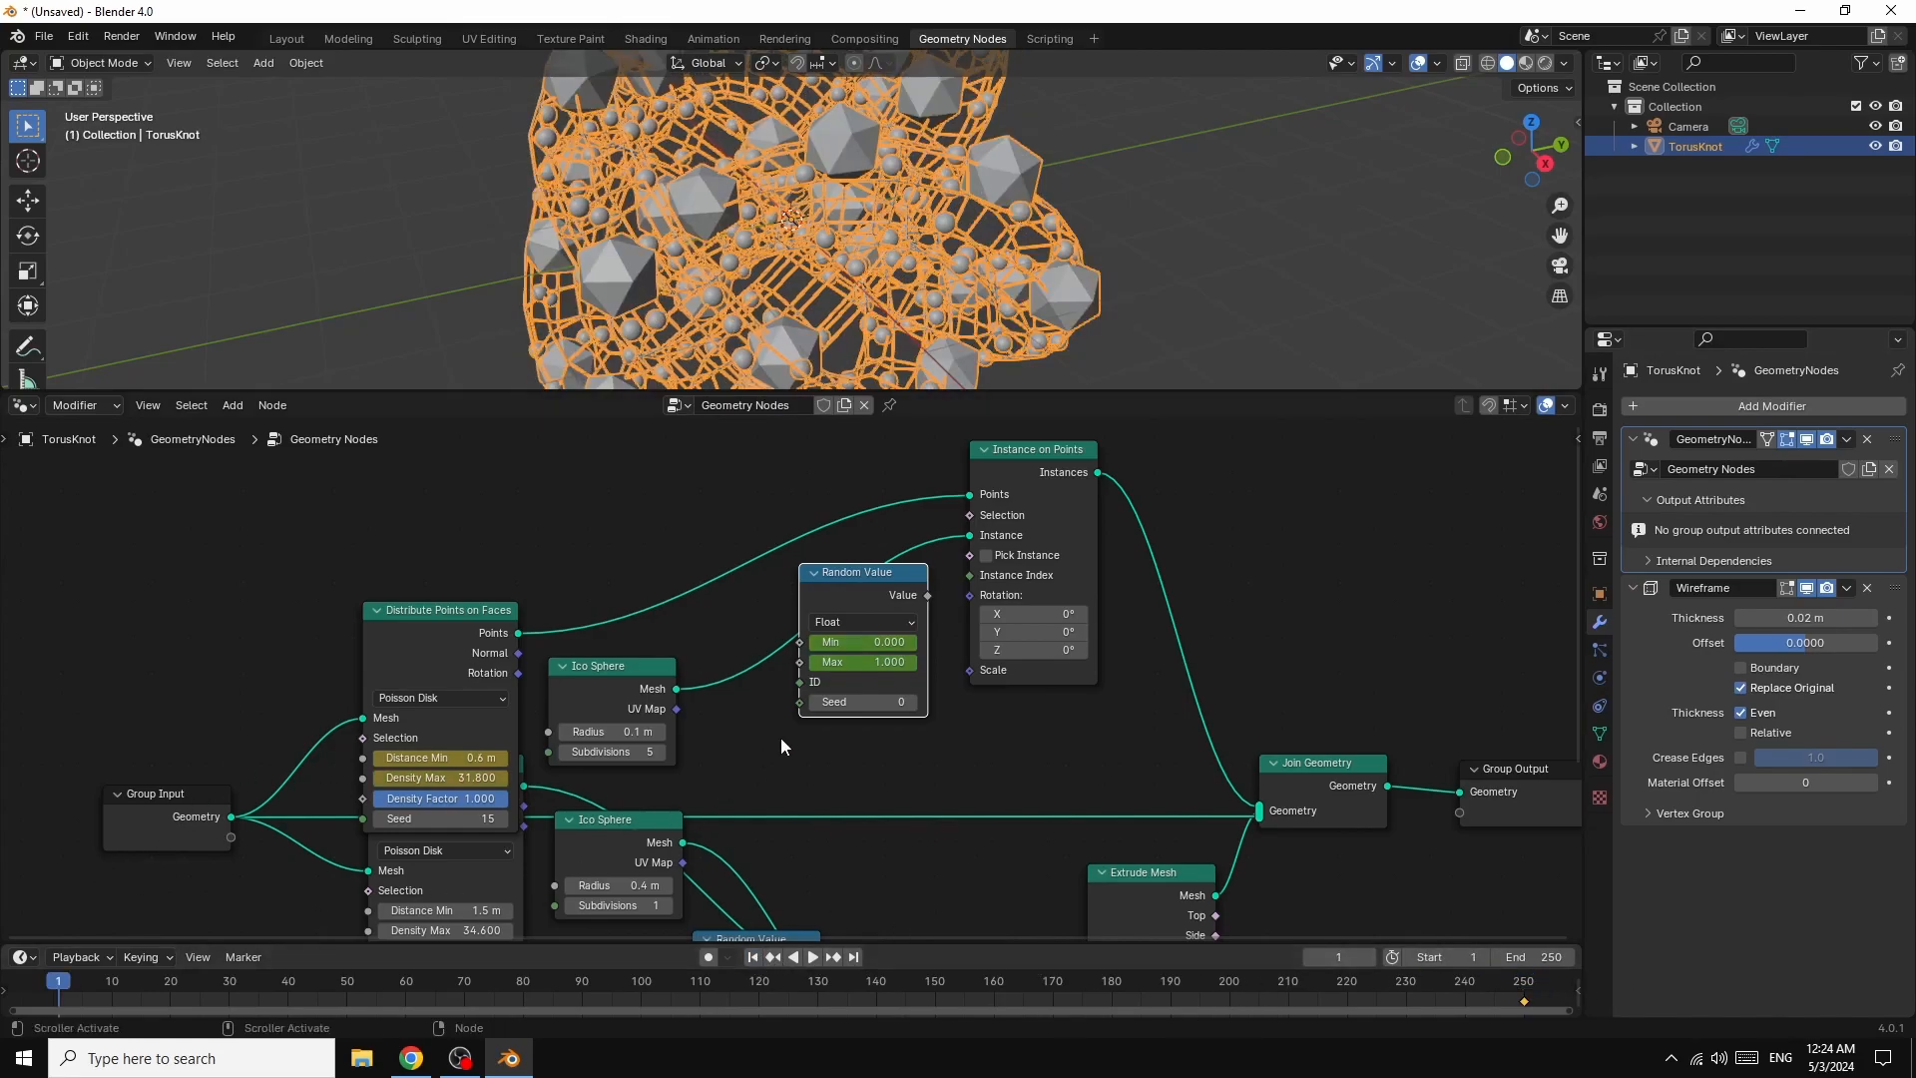
right_click(814, 642)
left_click(803, 643)
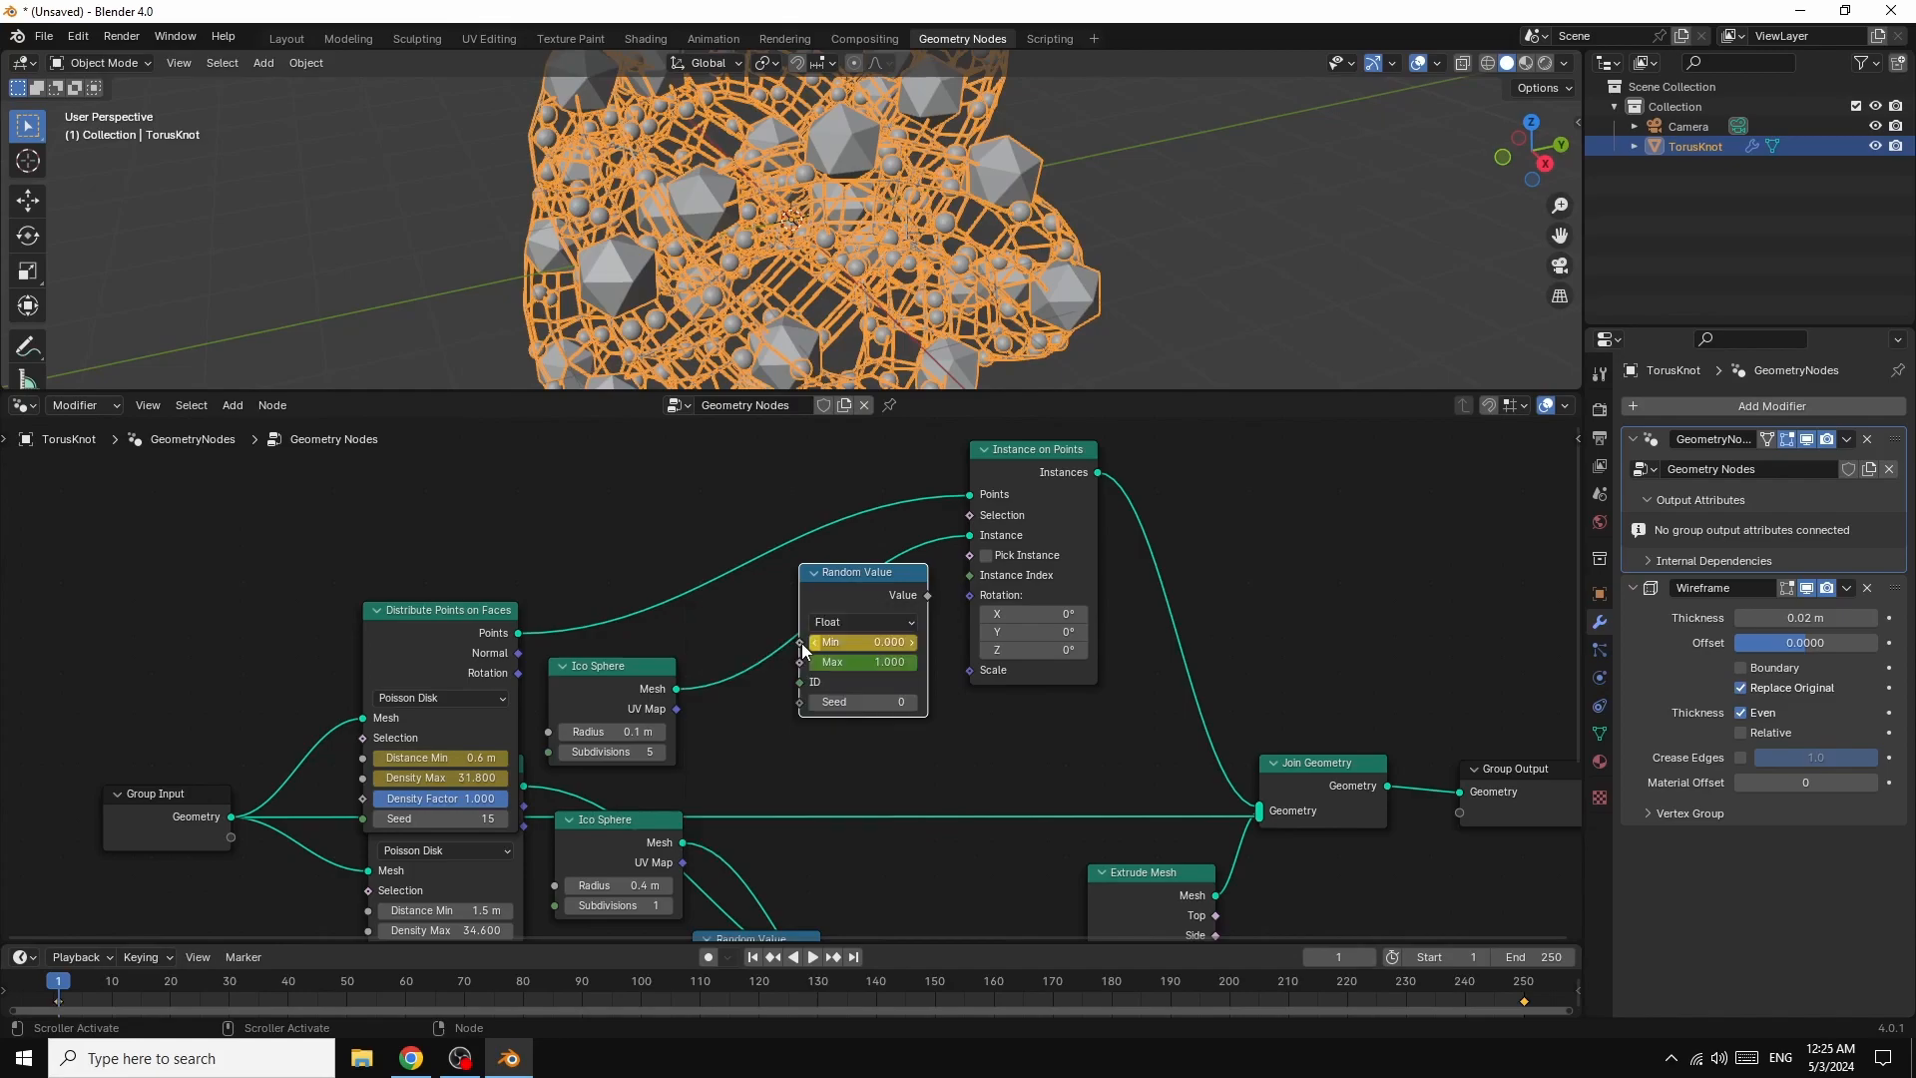
right_click(798, 662)
left_click(798, 664)
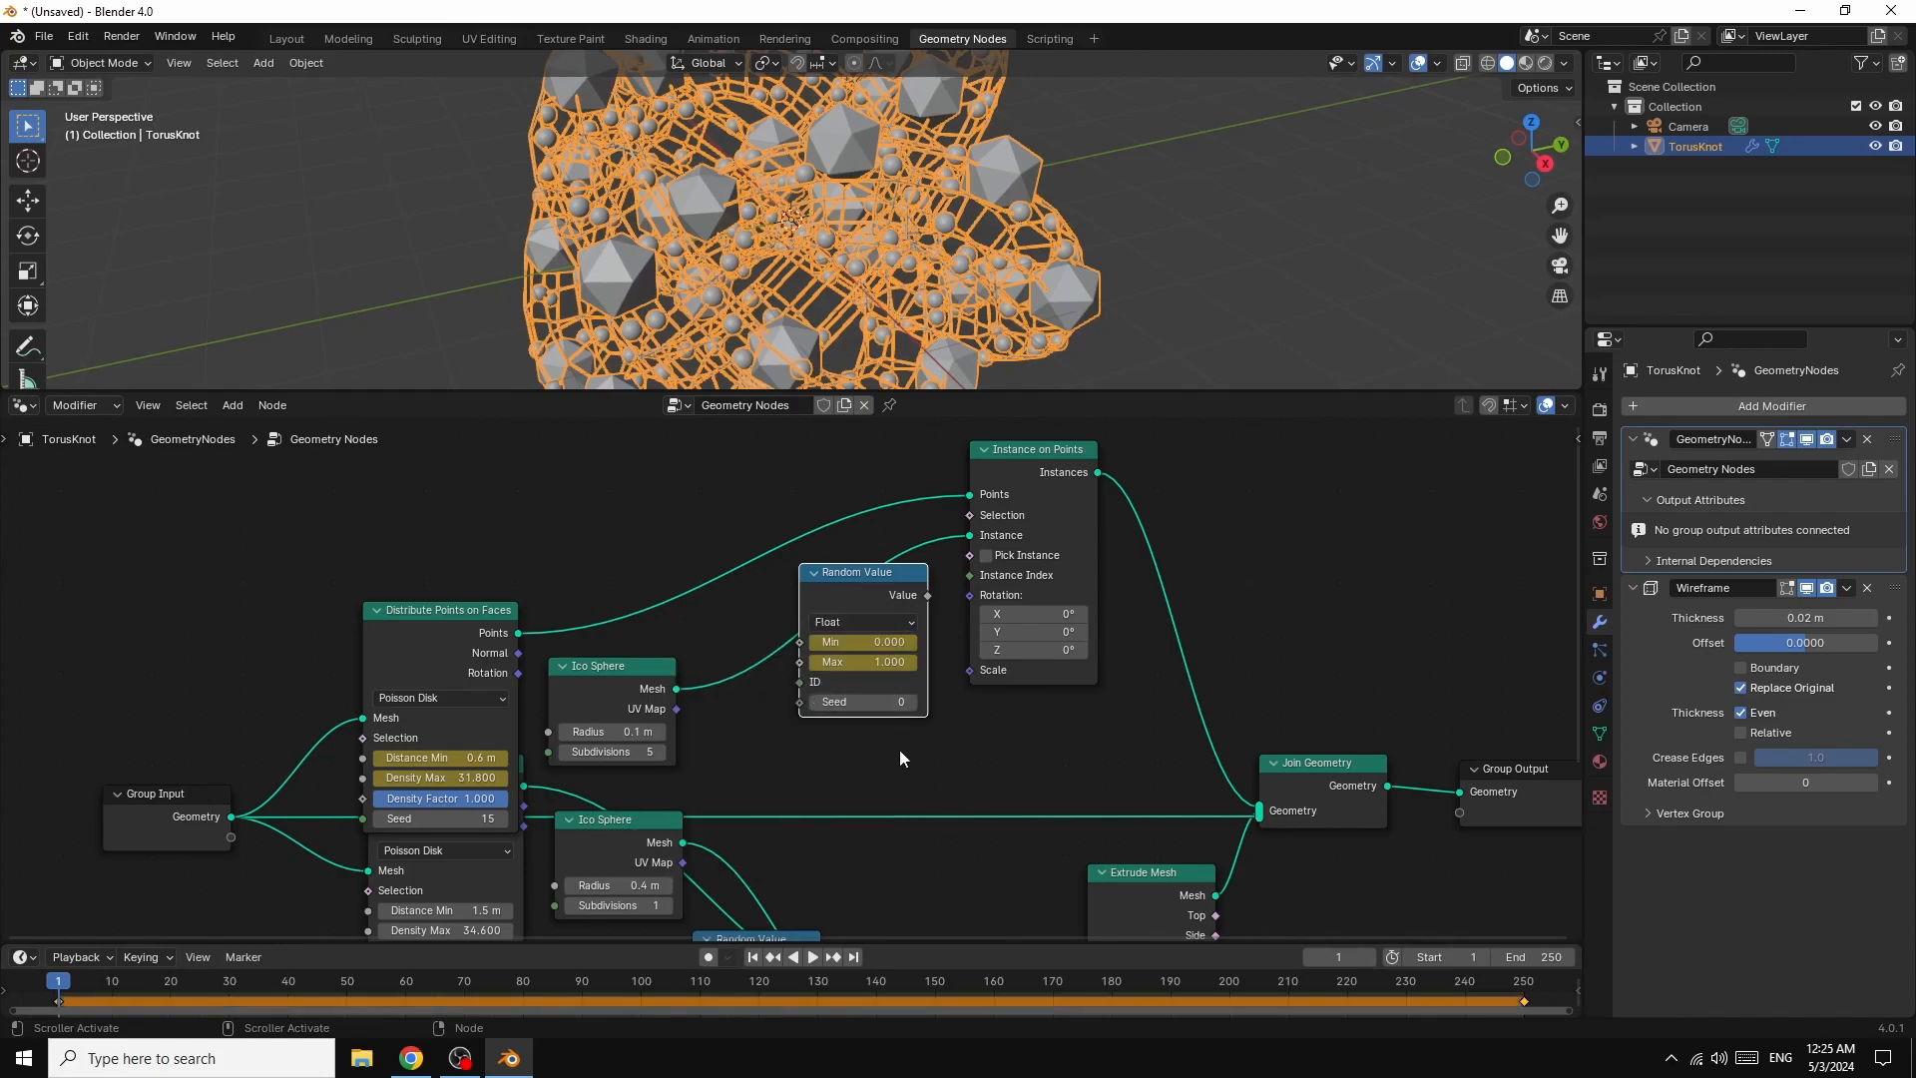
- At frame 250, set the upper Random Value node's Min to -3.2 and reconnect its Value output to Instance on Points' Scale
left_click(853, 957)
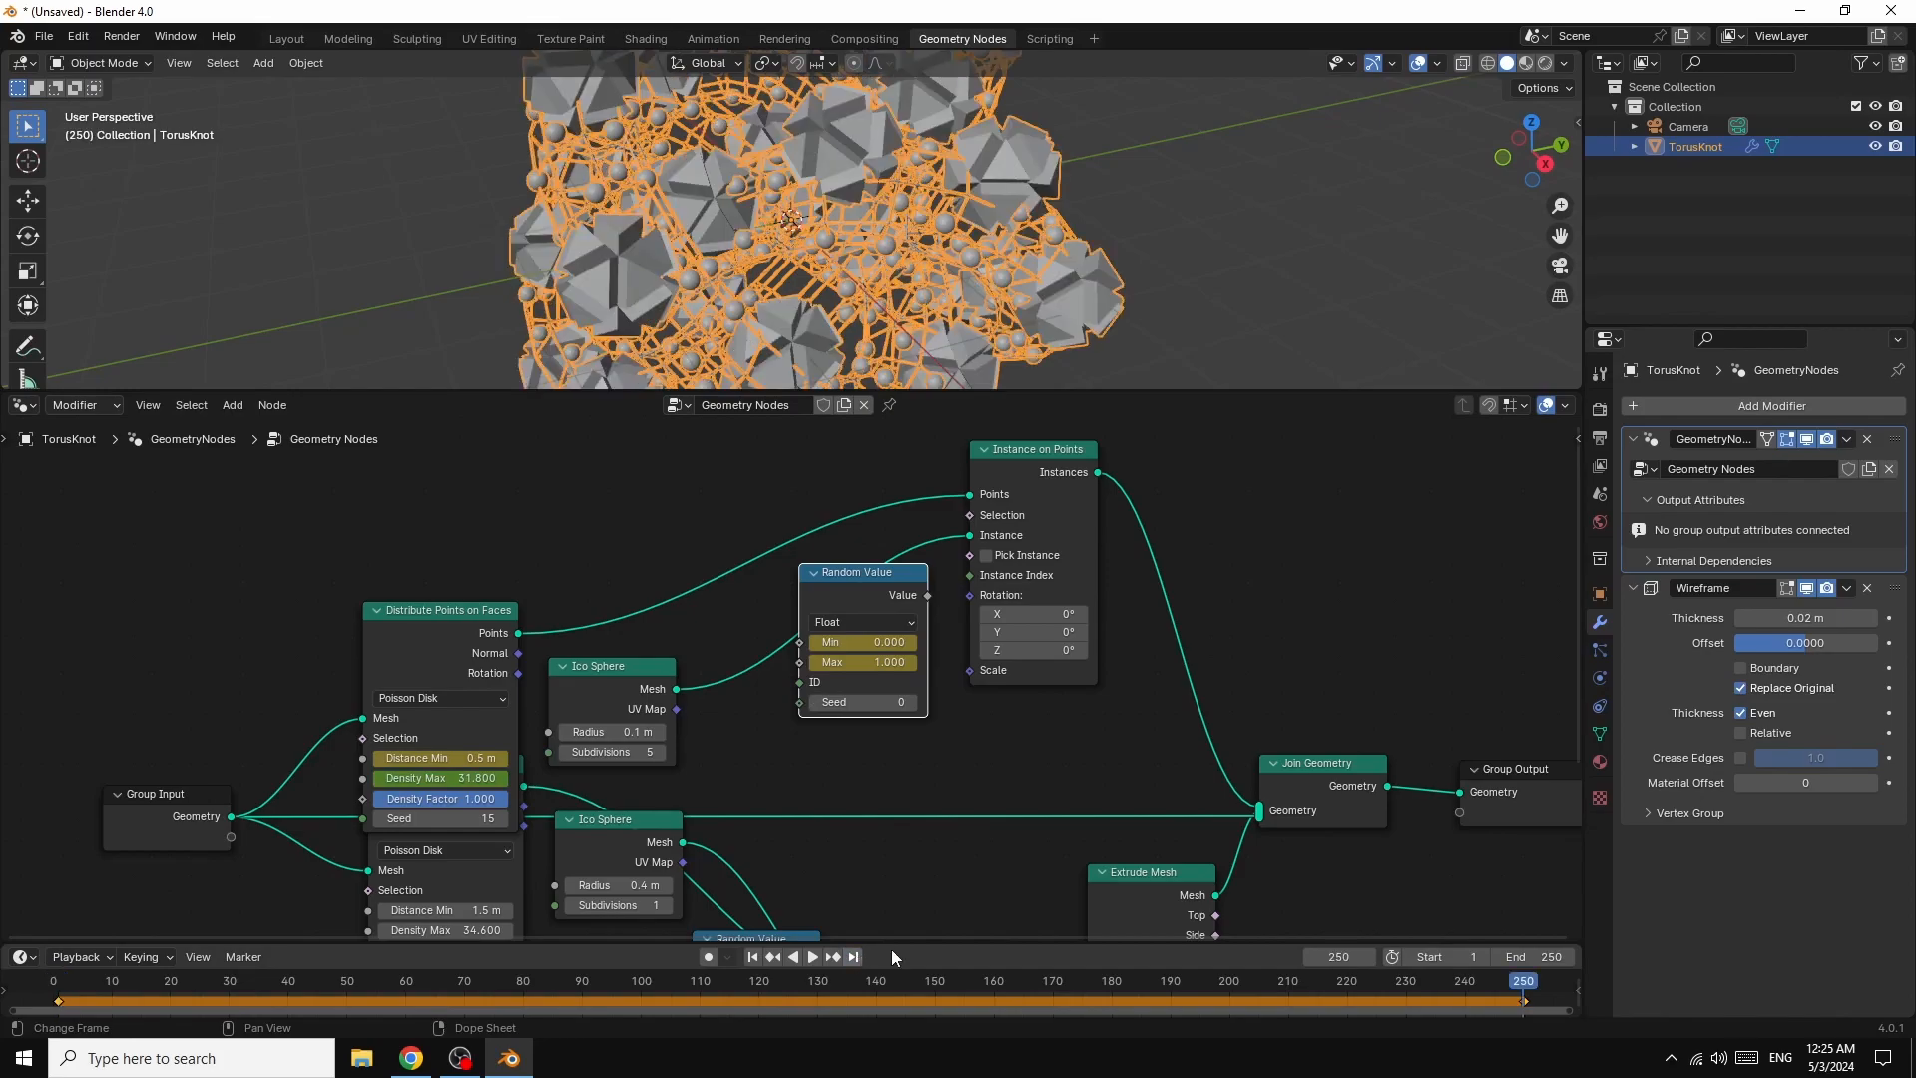
mouse_move(877, 663)
left_mouse_down()
mouse_move(908, 662)
mouse_move(878, 662)
mouse_move(904, 642)
left_mouse_up()
left_click_drag(928, 594, 932, 601)
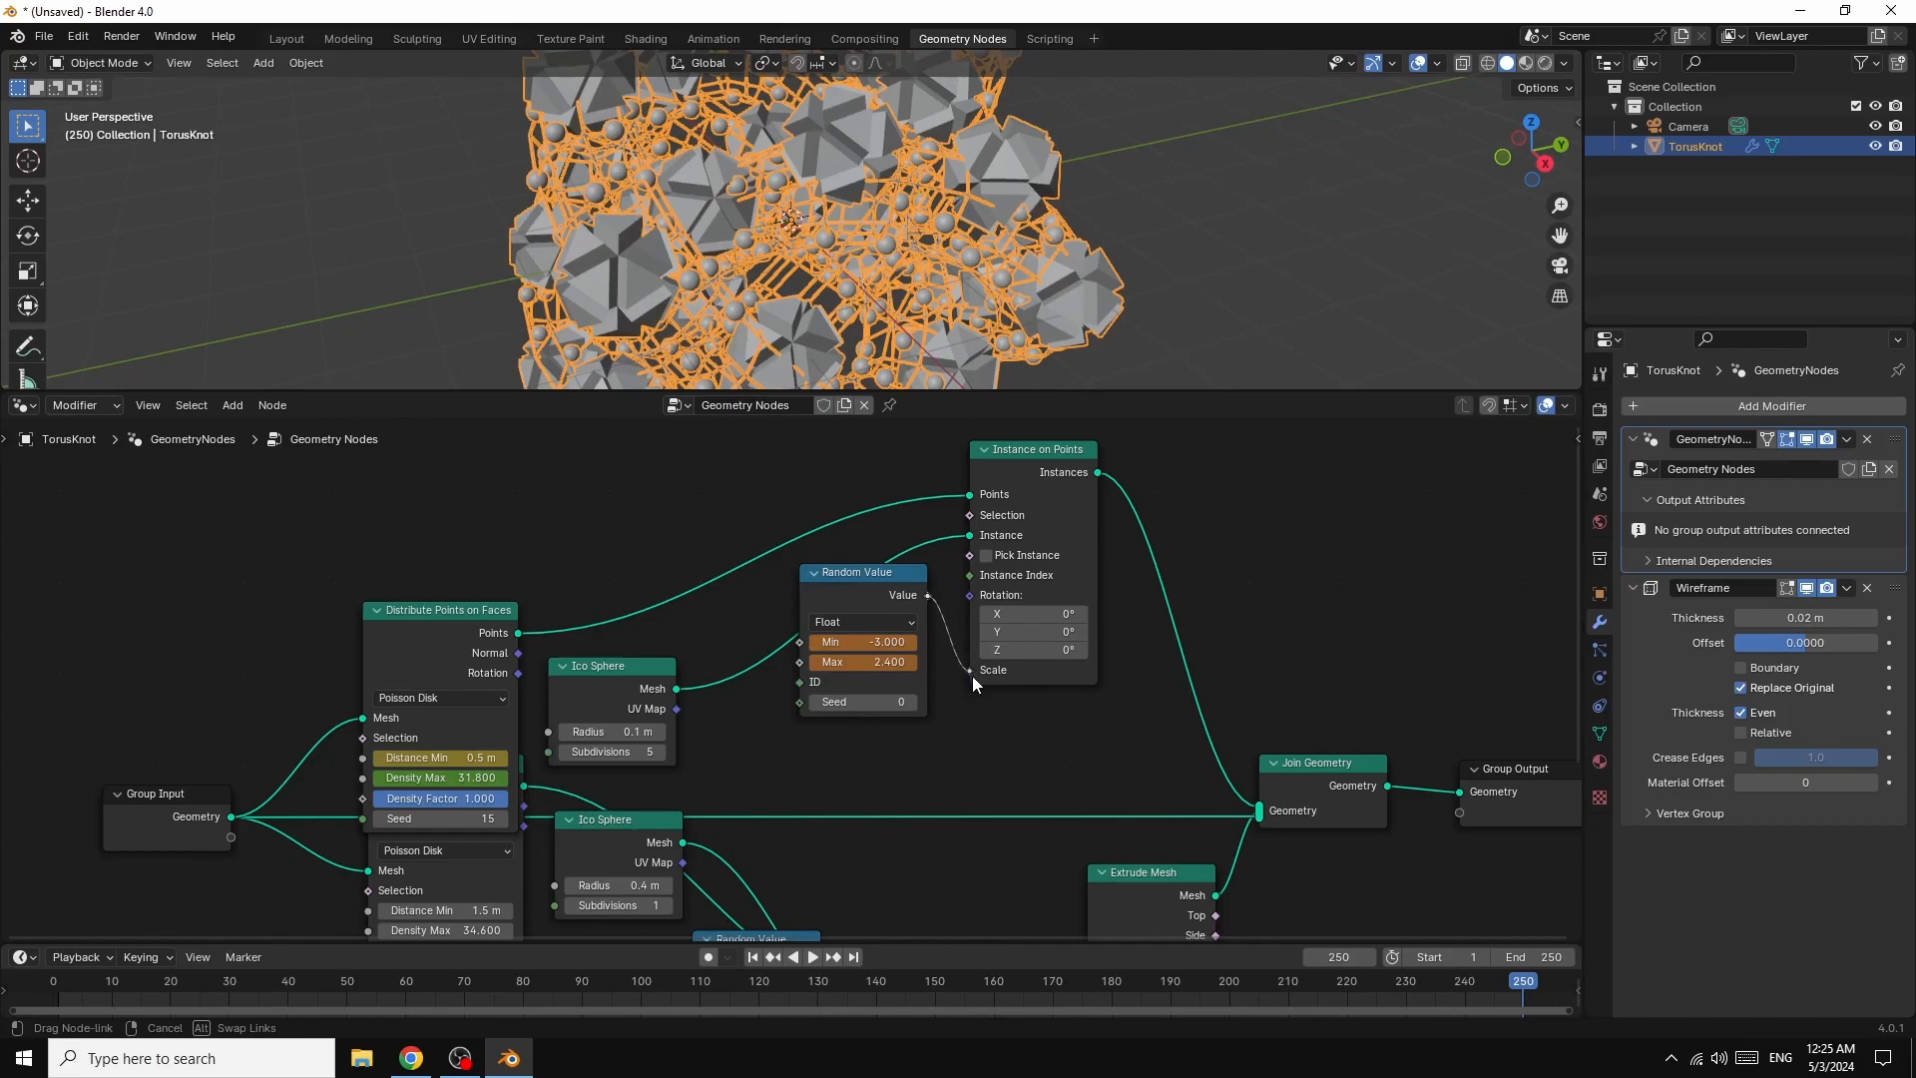
left_click_drag(975, 678, 872, 643)
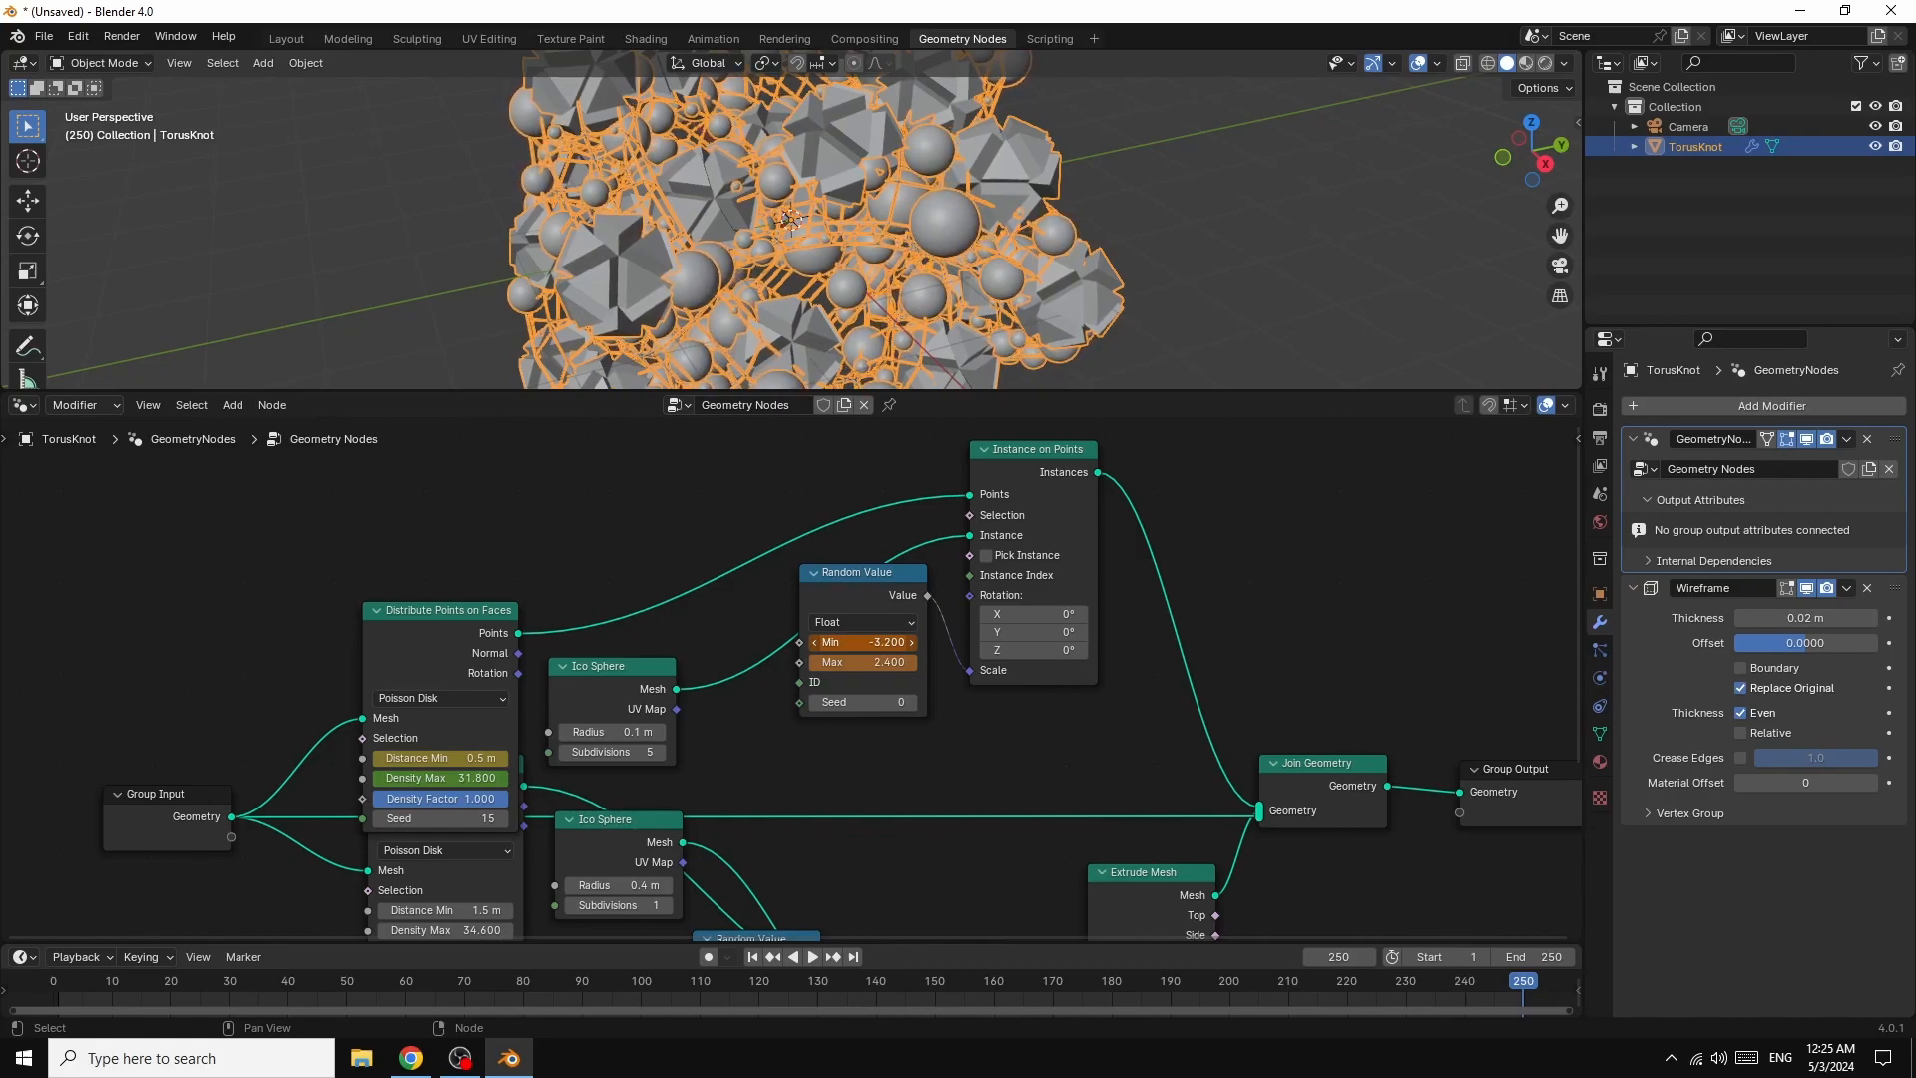
- Set the upper Random Value node's Max to 1.5 and keyframe both its Min and Max at frame 250
left_click_drag(881, 662, 863, 663)
right_click(878, 644)
key("Escape")
right_click(885, 666)
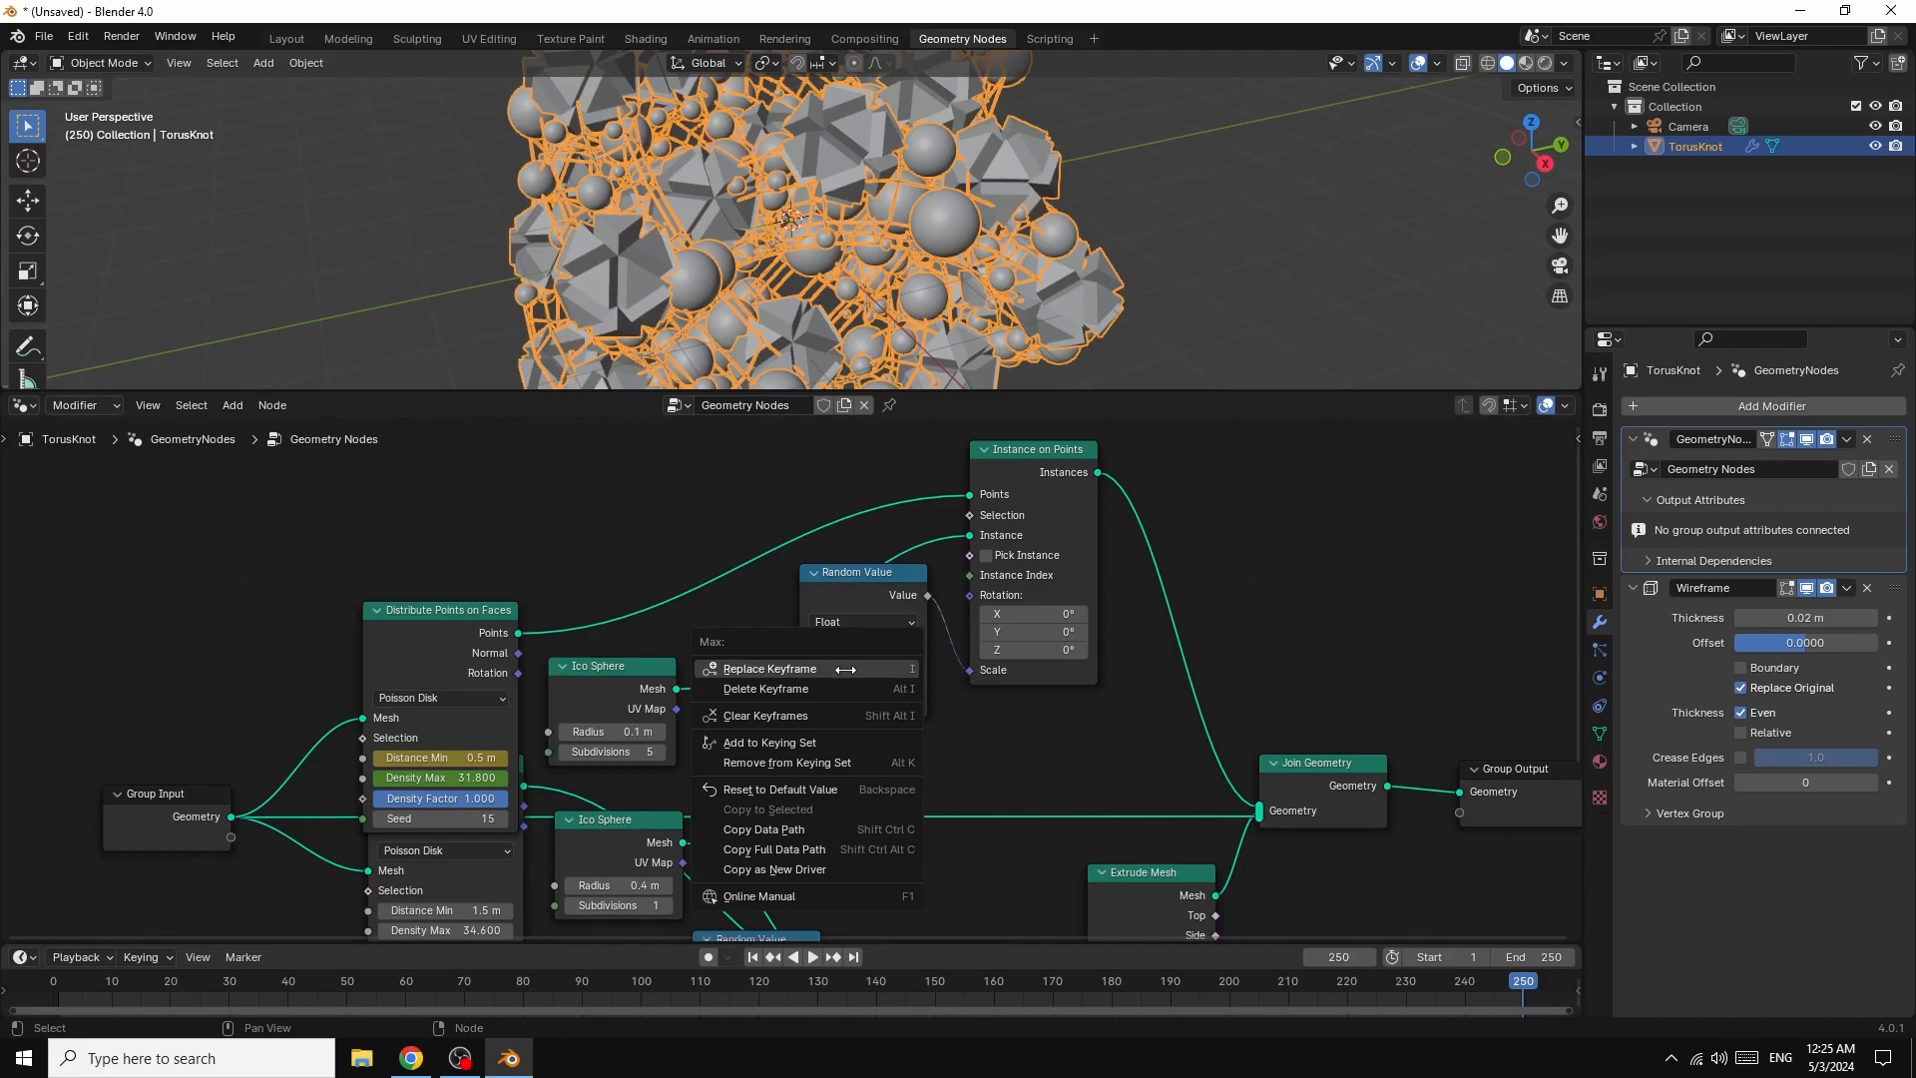
key("Escape")
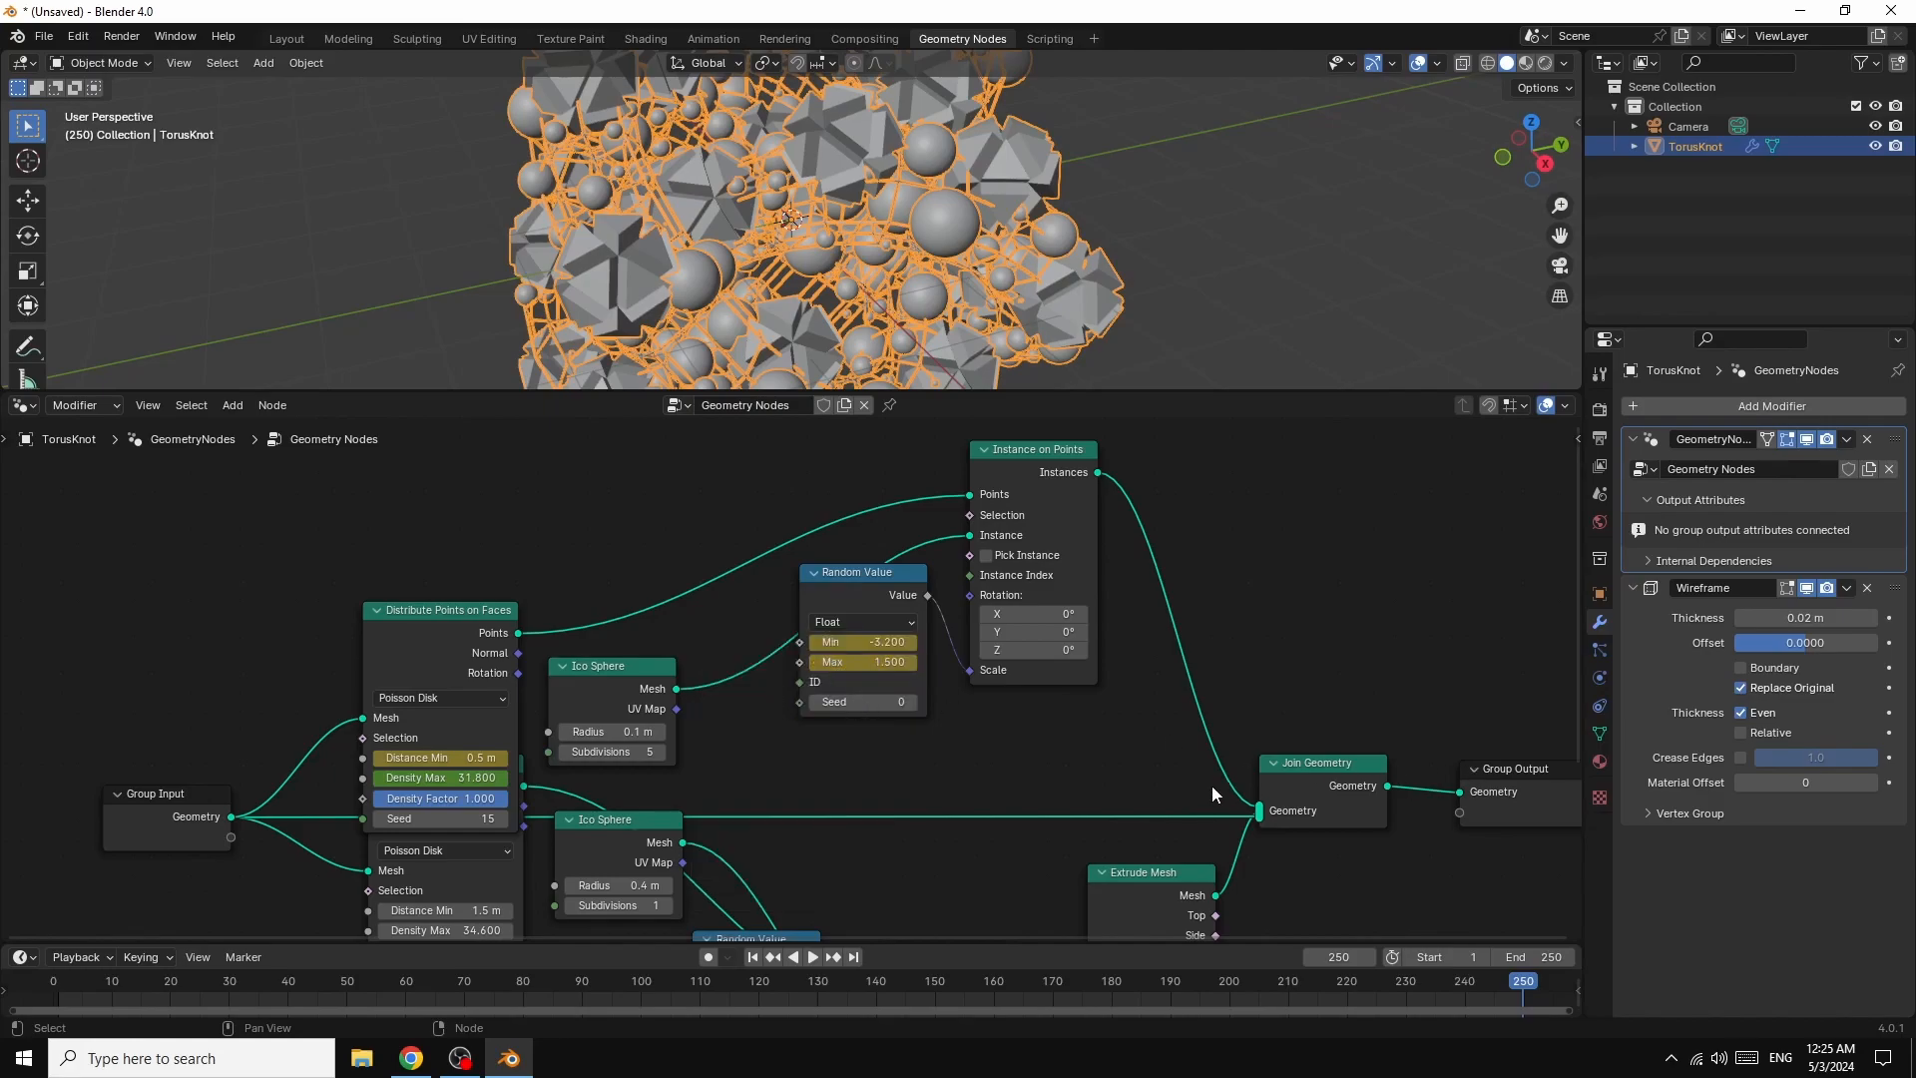
- Raise the Join Geometry and Extrude Mesh nodes, along with the lower Random Value and Instance on Points nodes
left_click_drag(1302, 768, 1359, 645)
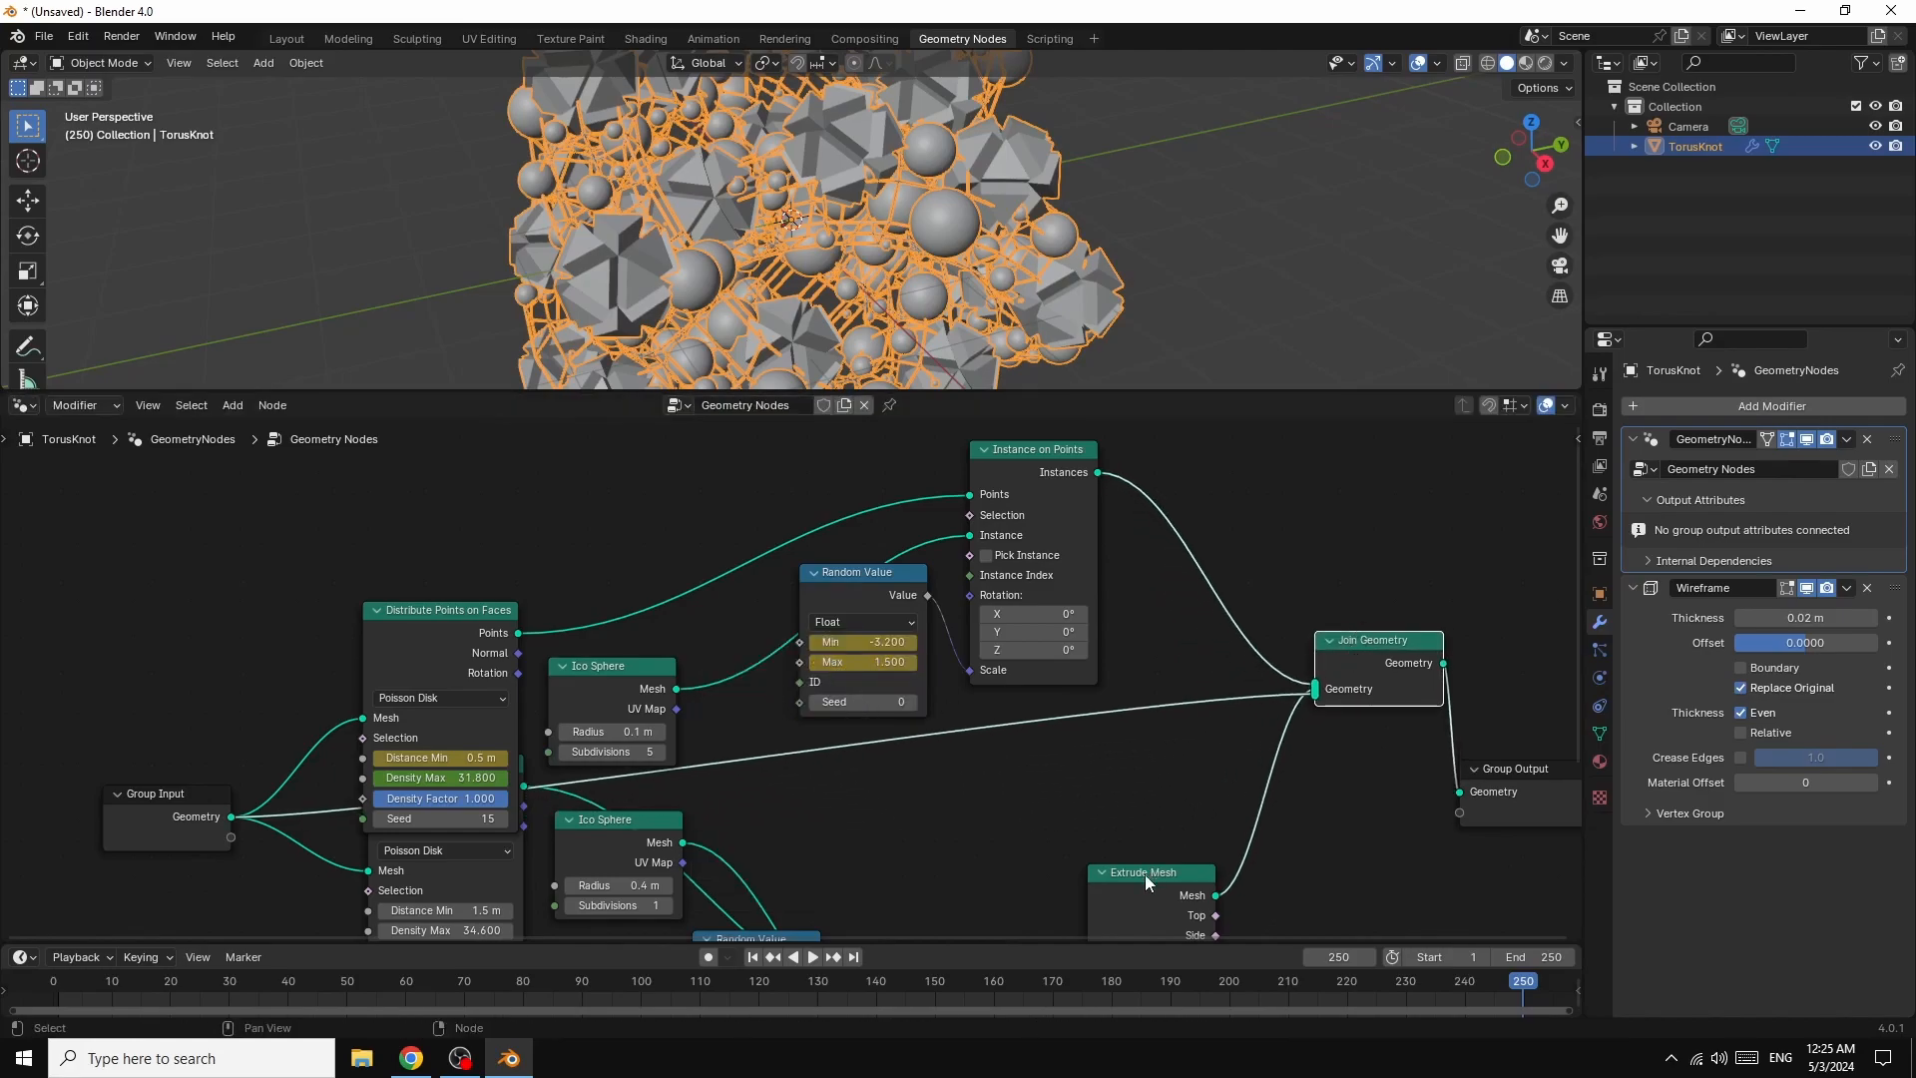
left_click_drag(1146, 882, 1148, 760)
scroll(1153, 738, "down", 1)
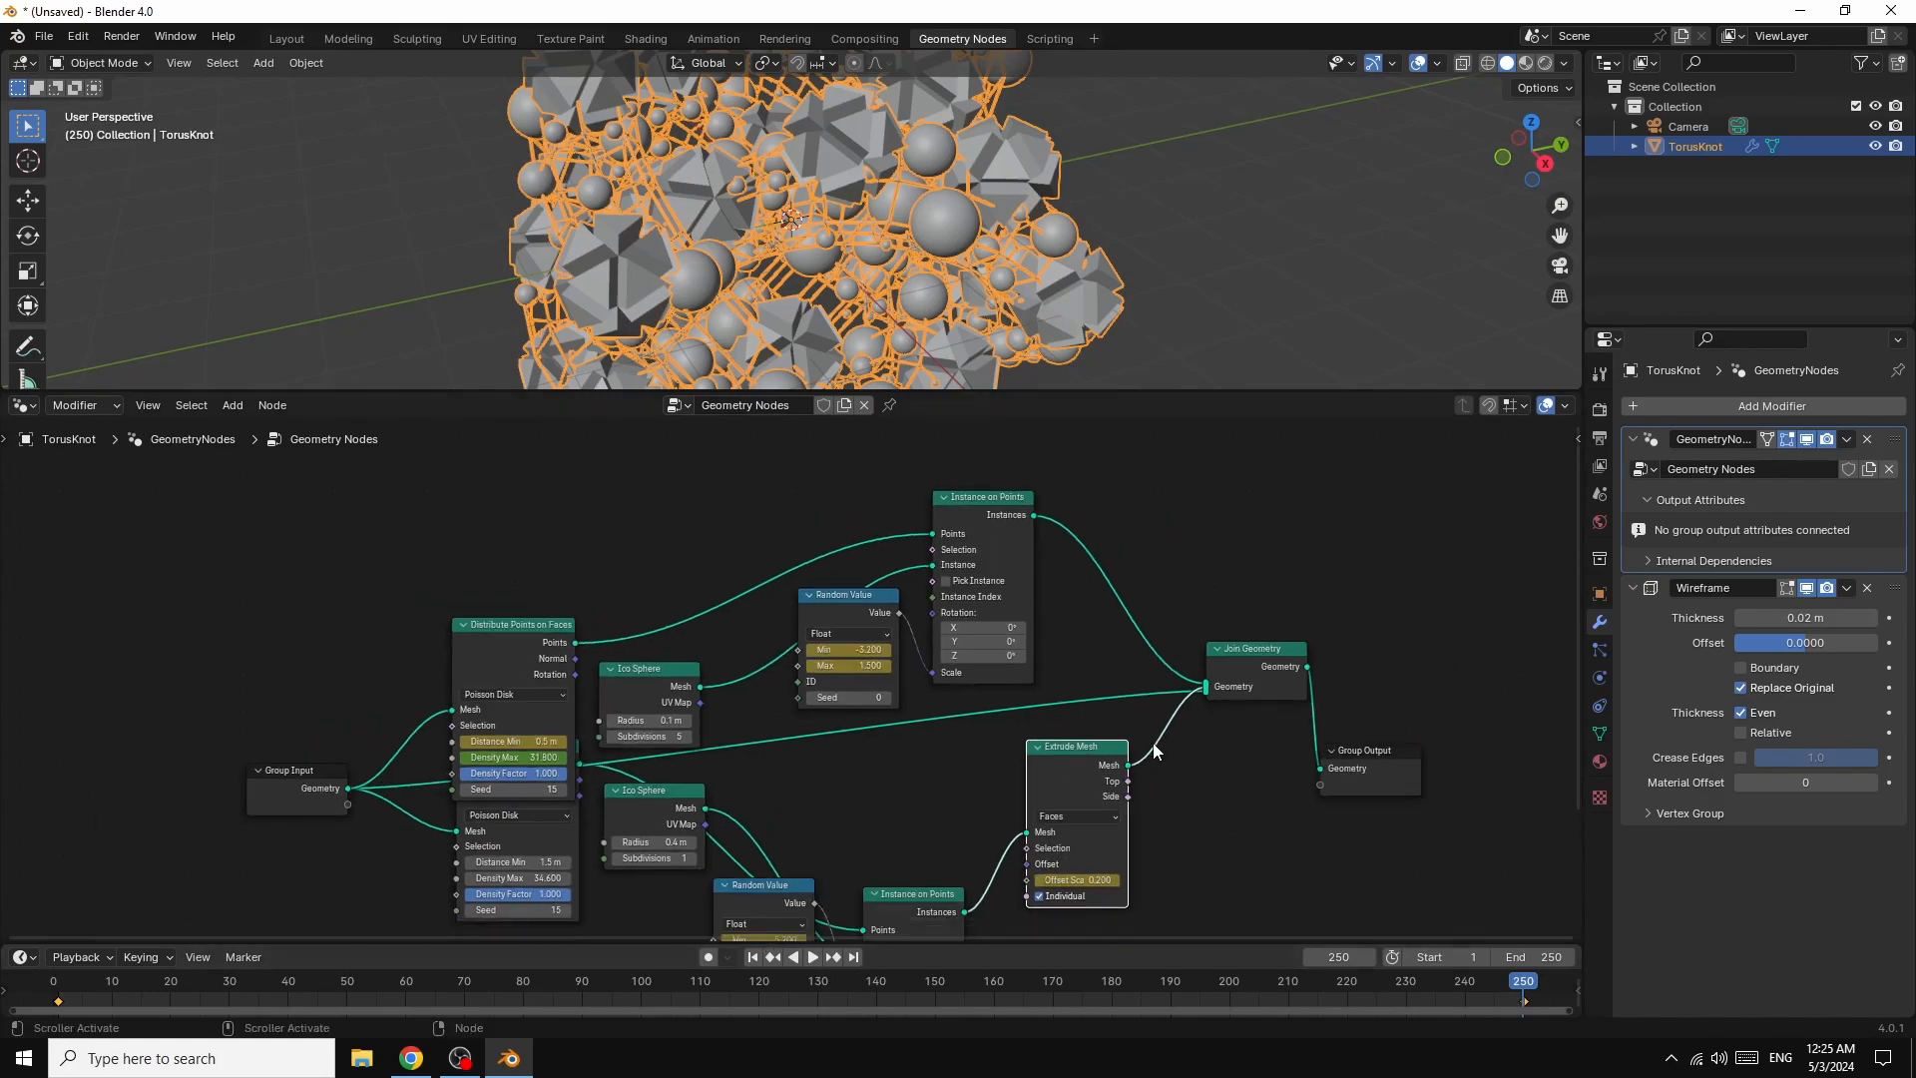
scroll(1153, 751, "down", 2)
left_click_drag(760, 832, 763, 791)
left_click_drag(882, 838, 882, 729)
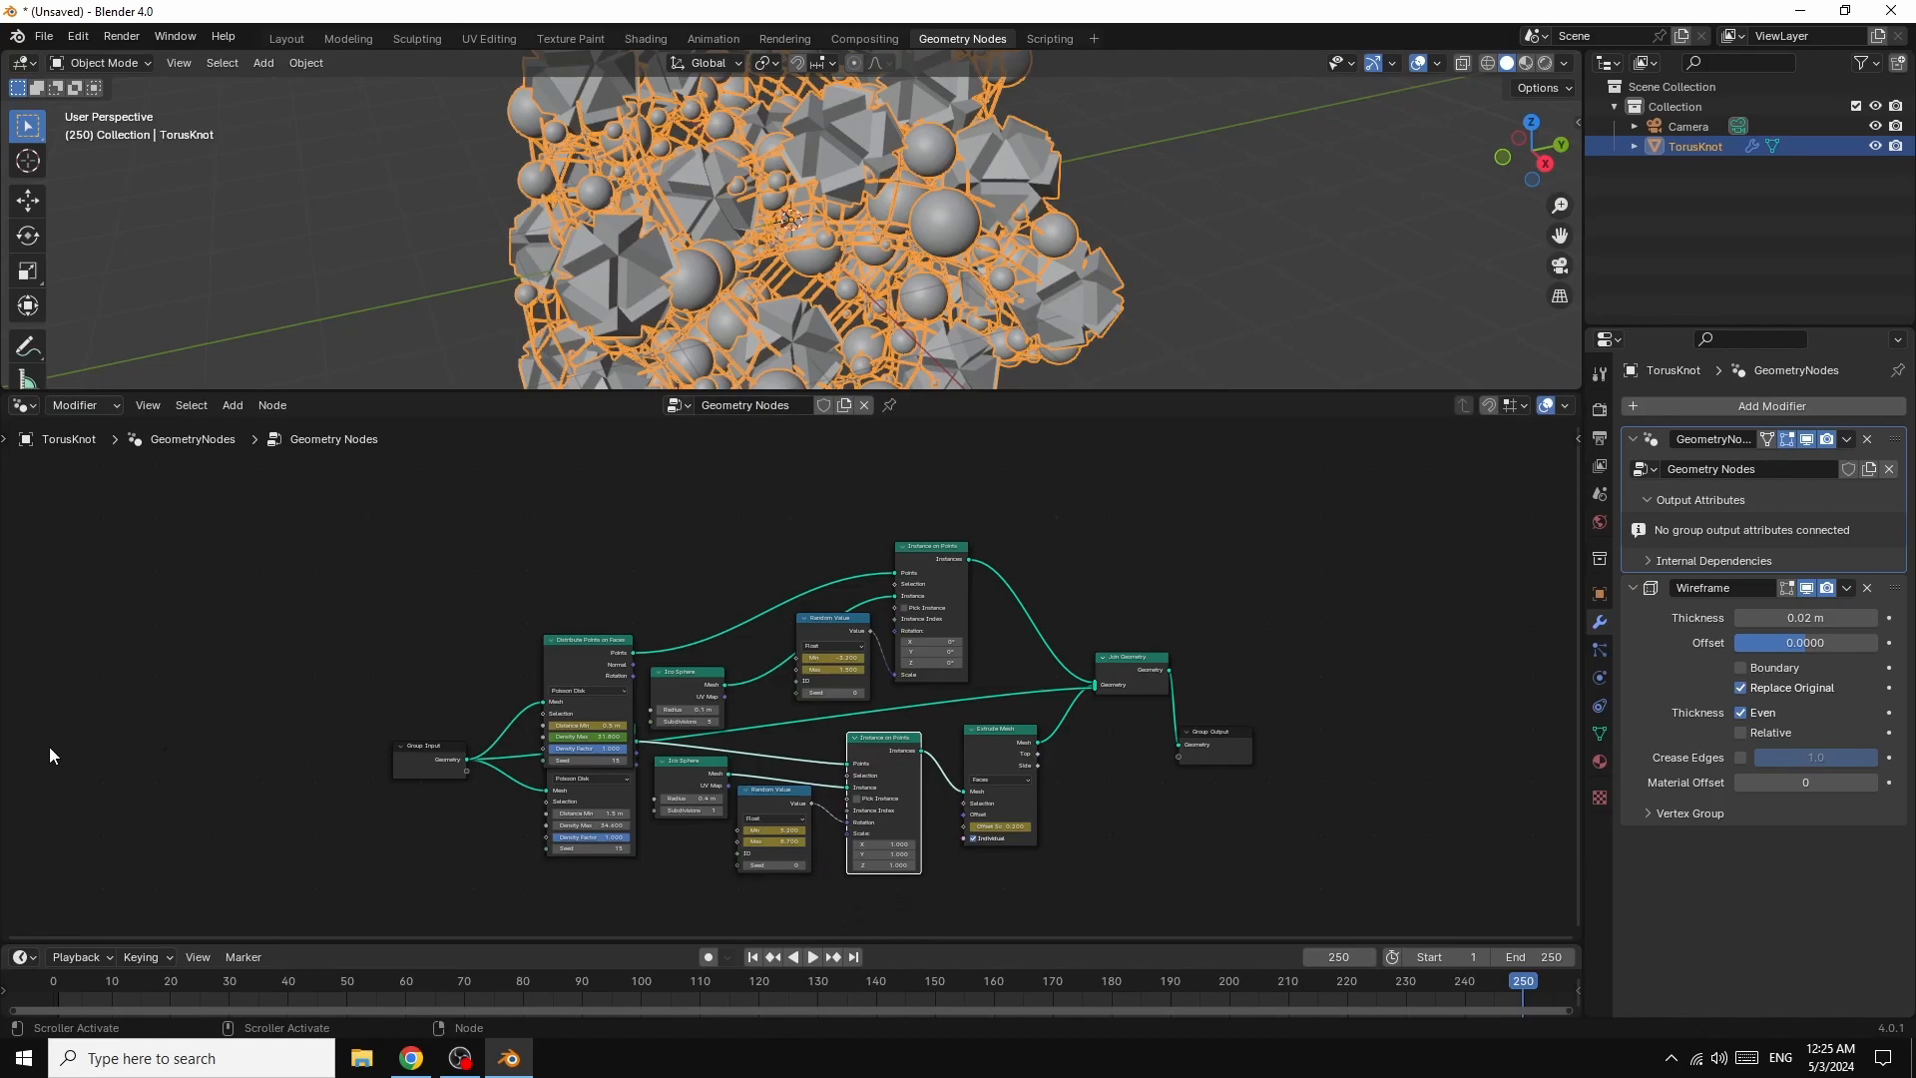
- Shift Group Output and Join Geometry well away from the branches, and lower the Extrude Mesh, lower Instance on Points and Random Value nodes
left_click_drag(1223, 744, 1504, 680)
left_click_drag(1132, 661, 1342, 655)
left_click_drag(985, 735, 1047, 765)
left_click_drag(870, 738, 882, 774)
left_click_drag(758, 795, 754, 813)
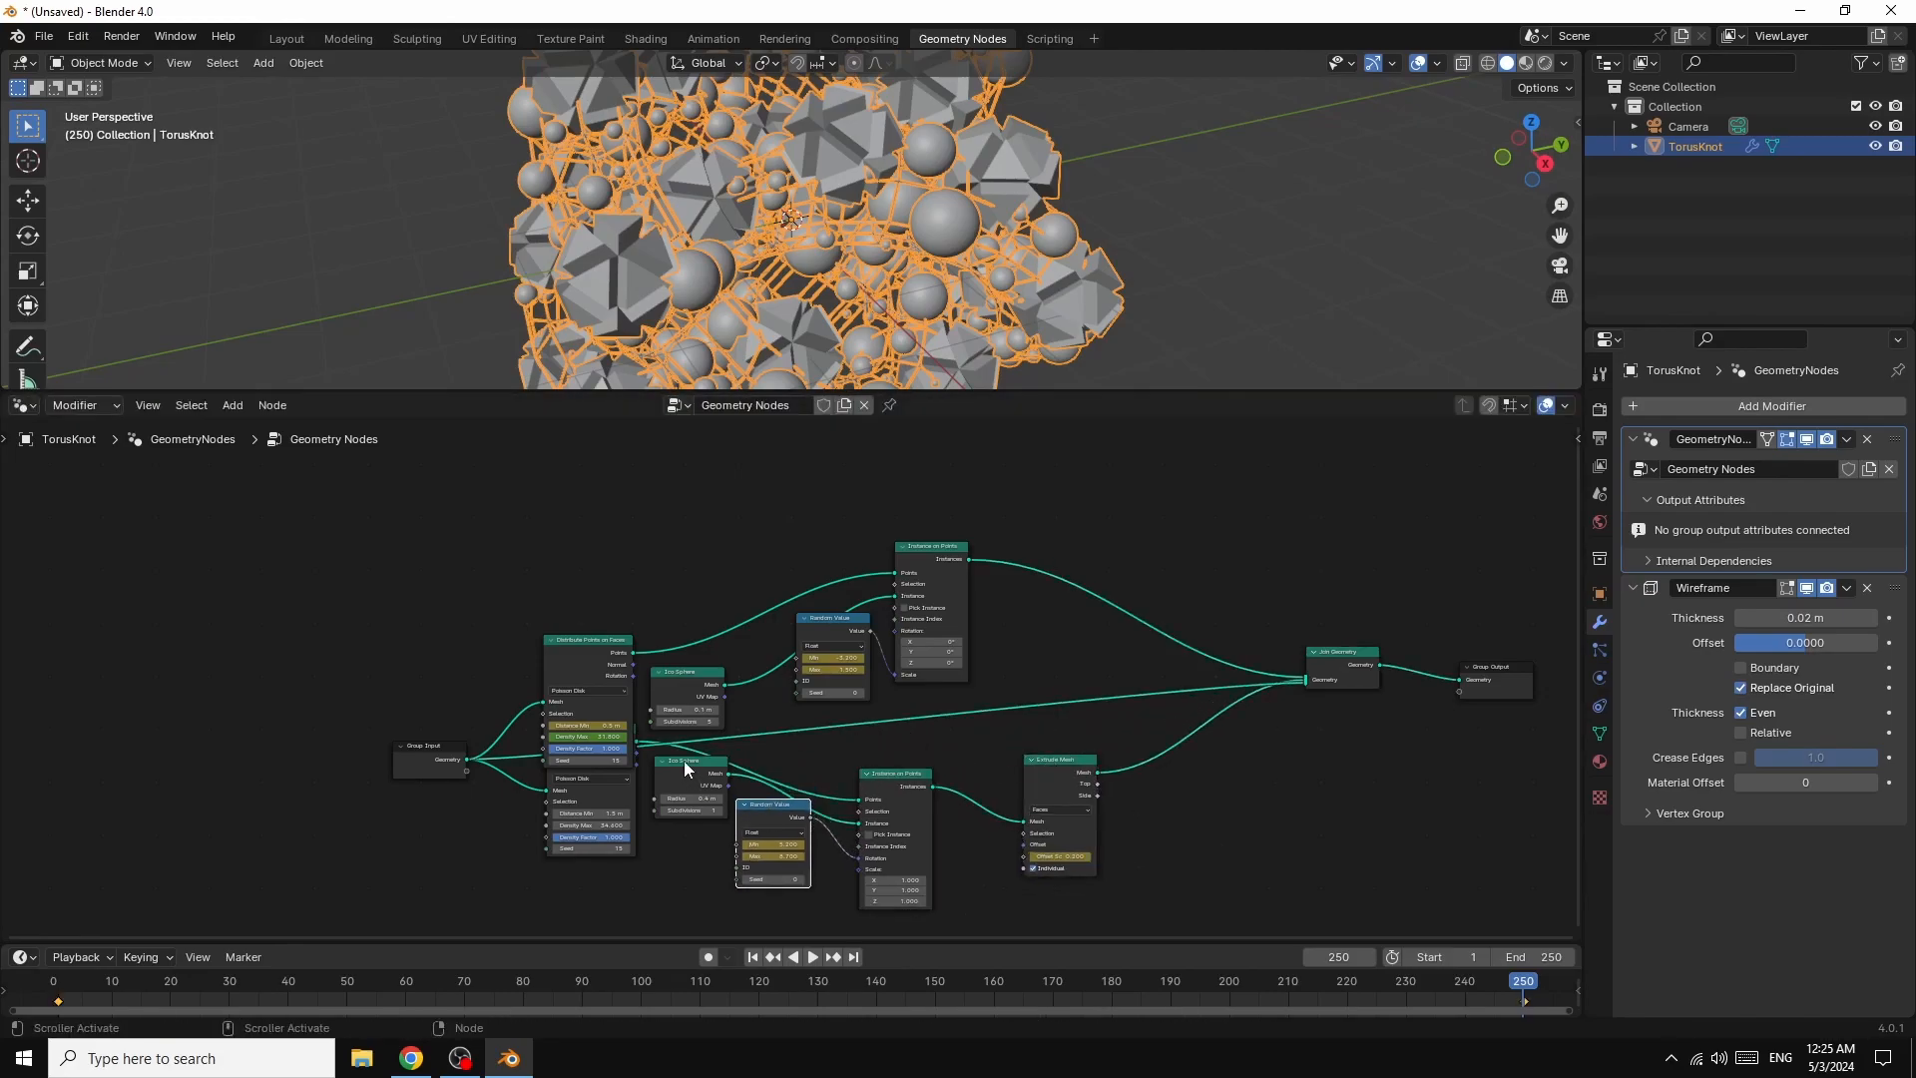
- Move the lower Ico Sphere down and spread the upper branch's nodes out so the two branches no longer overlap
left_click_drag(684, 760, 674, 817)
left_click_drag(572, 671, 509, 567)
left_click_drag(686, 673, 673, 613)
left_click_drag(837, 621, 795, 635)
left_click_drag(931, 546, 948, 498)
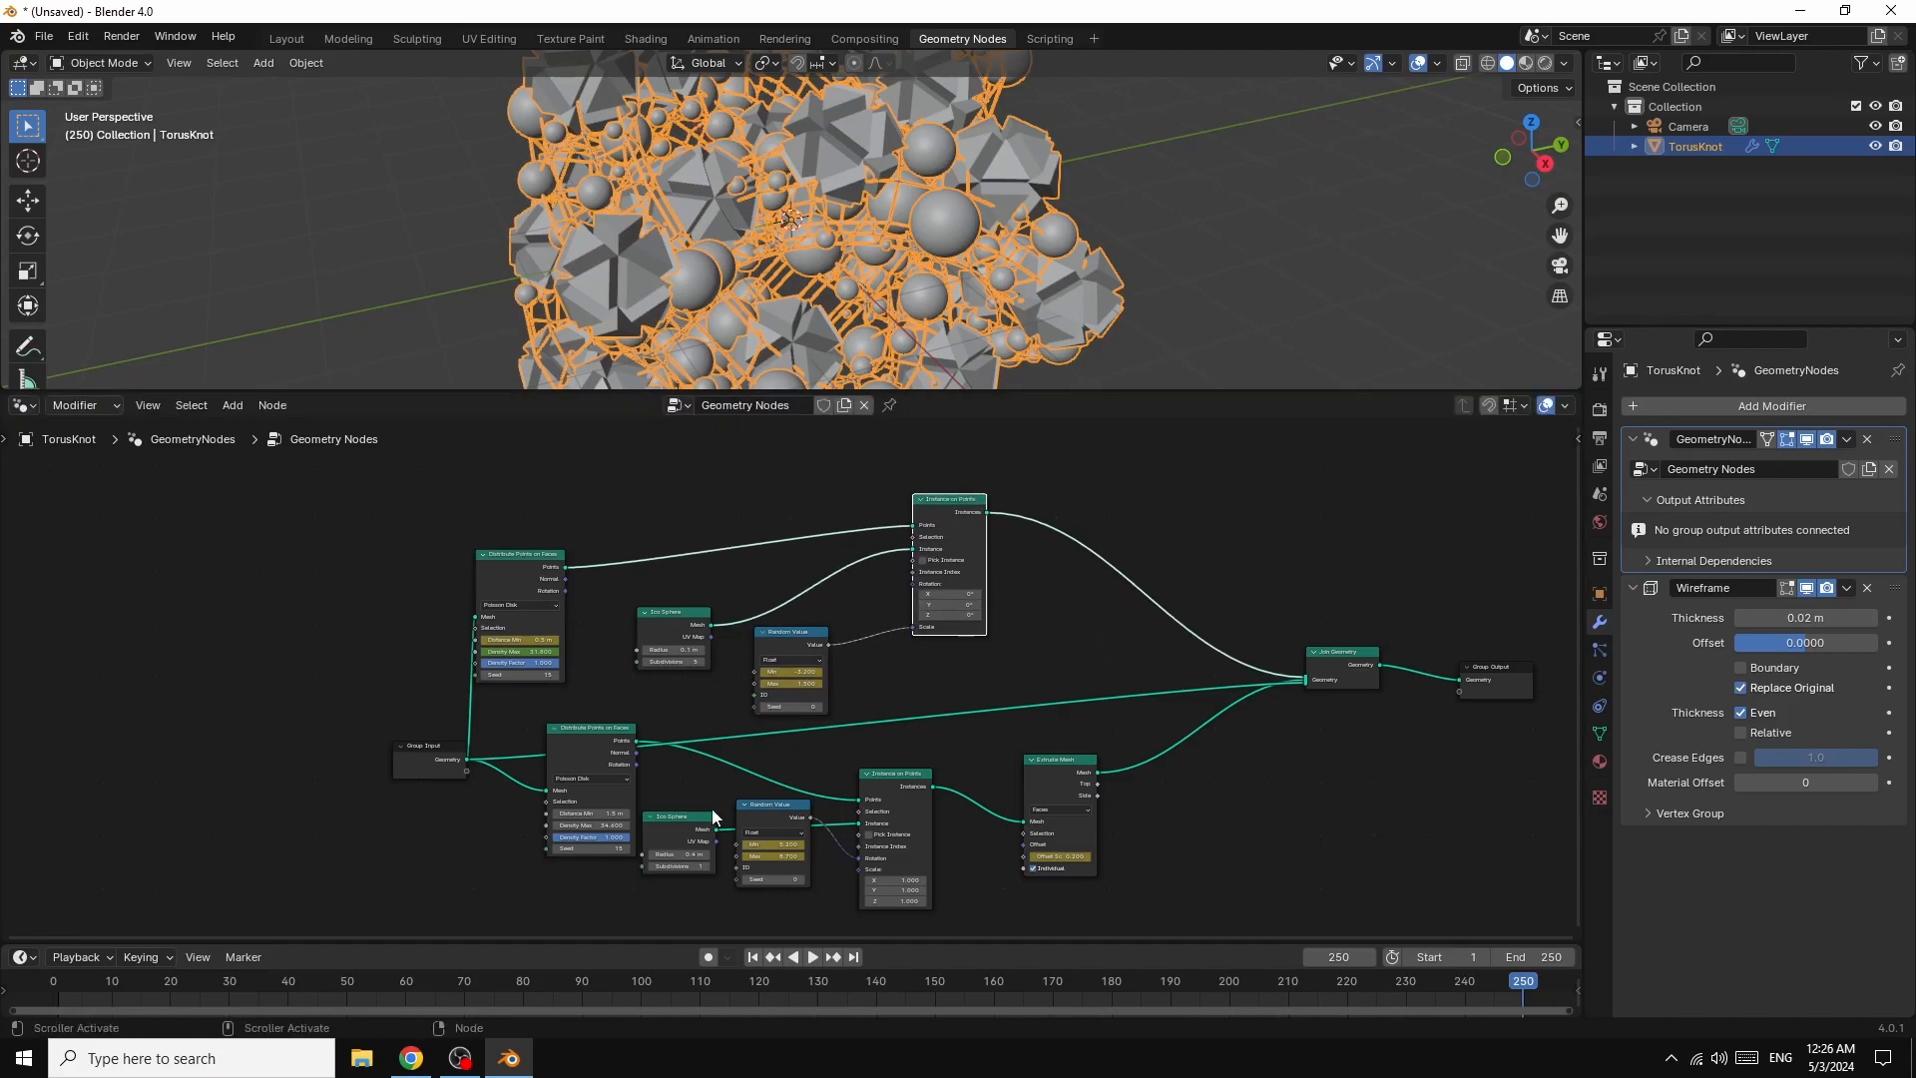
- Finish tidying the node tree by spacing out Group Input, the lower Distribute Points on Faces, the upper Random Value, Join Geometry and Group Output
left_click_drag(673, 812, 671, 819)
left_click_drag(591, 727, 528, 796)
left_click_drag(420, 759, 170, 704)
left_click_drag(788, 636, 843, 604)
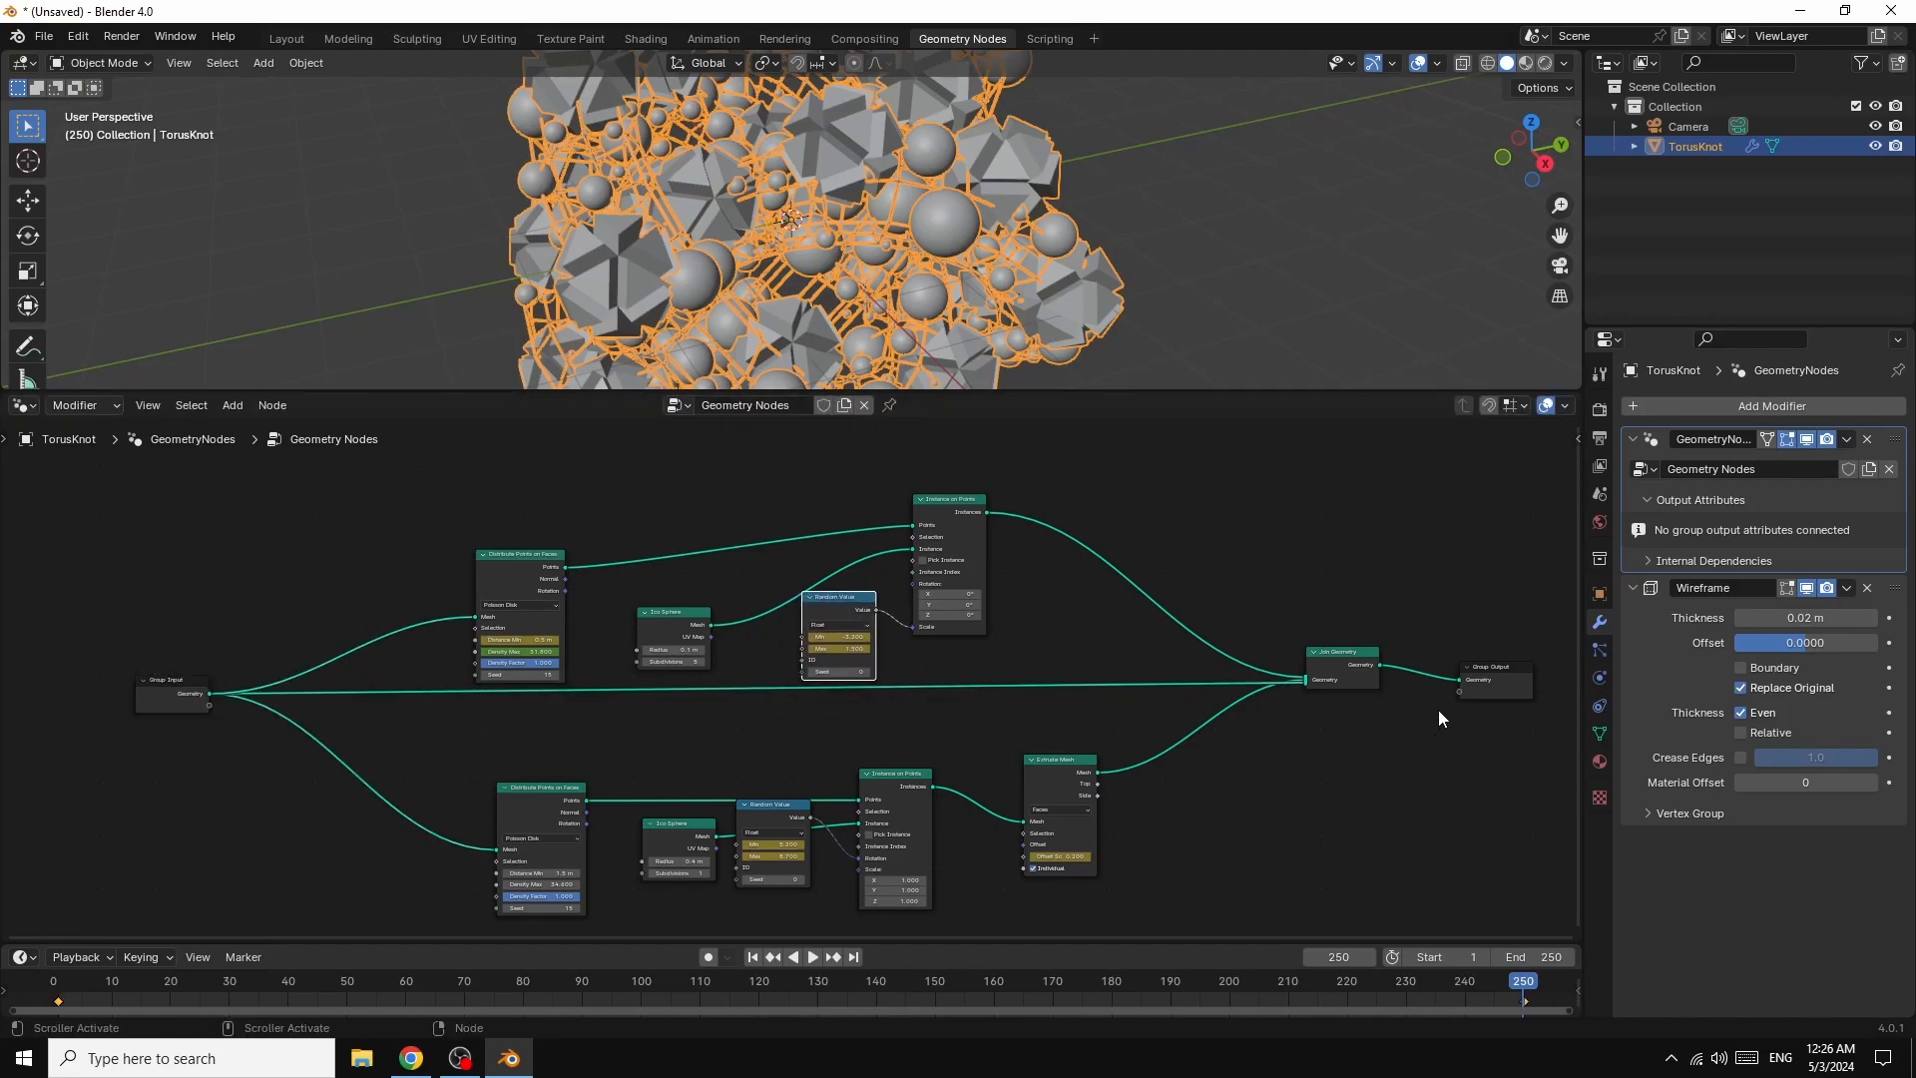
left_click_drag(1509, 673, 1533, 669)
left_click(1363, 659)
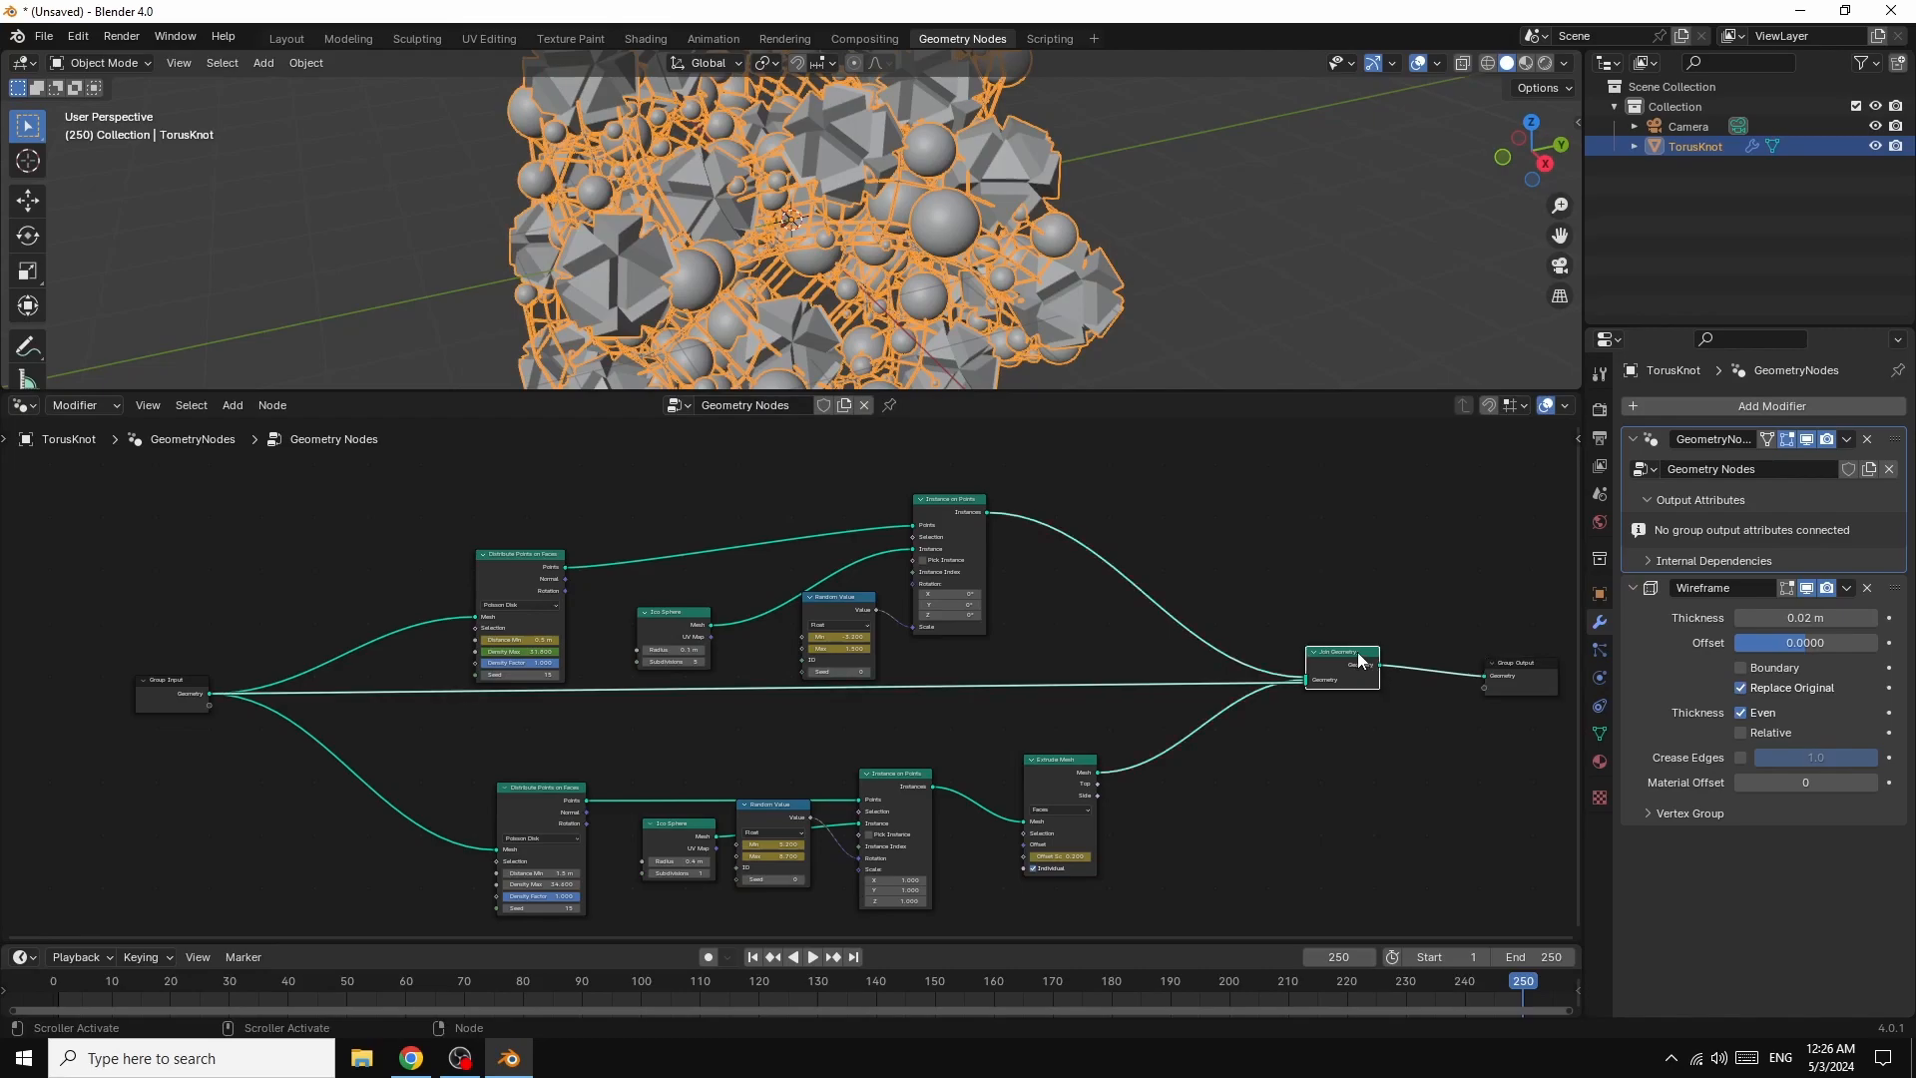
left_click_drag(1363, 658, 1400, 659)
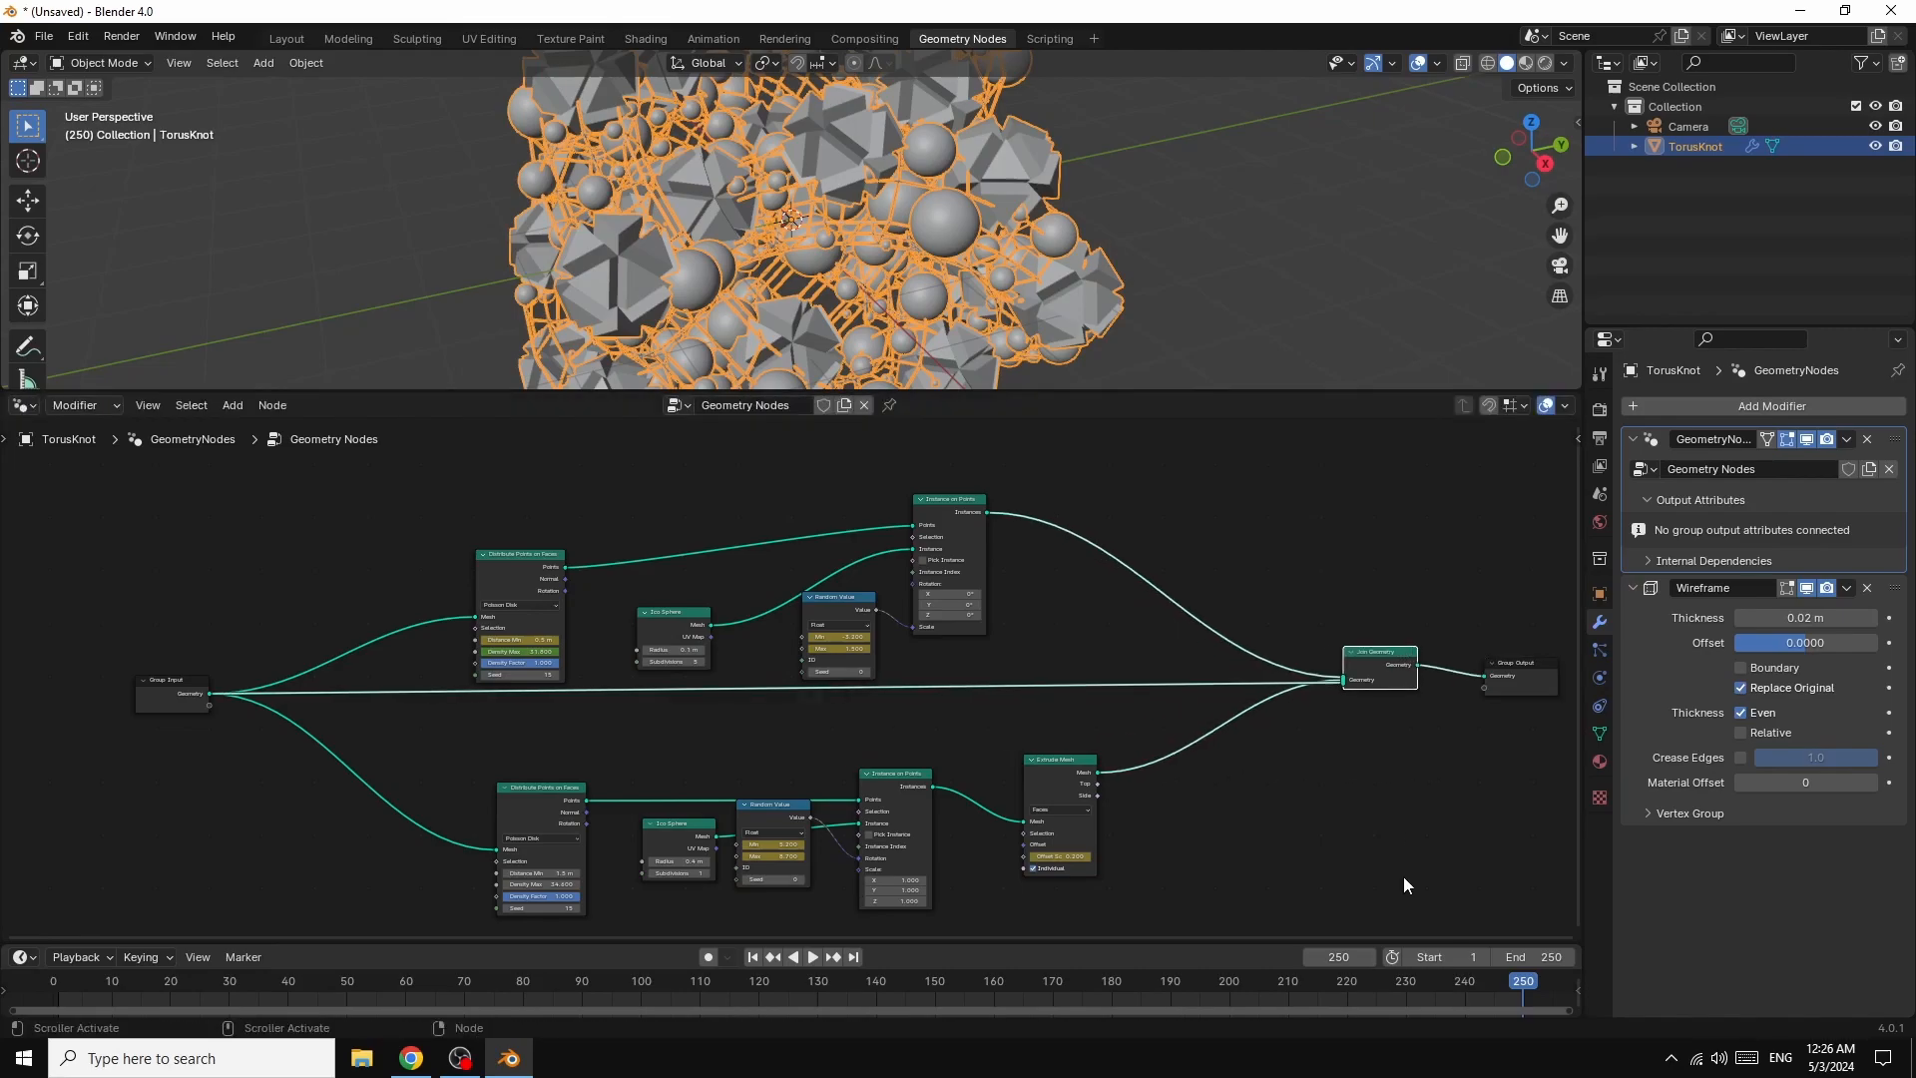
- Insert a Set Material node between the upper Instance on Points and Join Geometry nodes
scroll(1416, 584, "up", 2)
scroll(1417, 584, "down", 2)
left_click(232, 406)
mouse_move(269, 660)
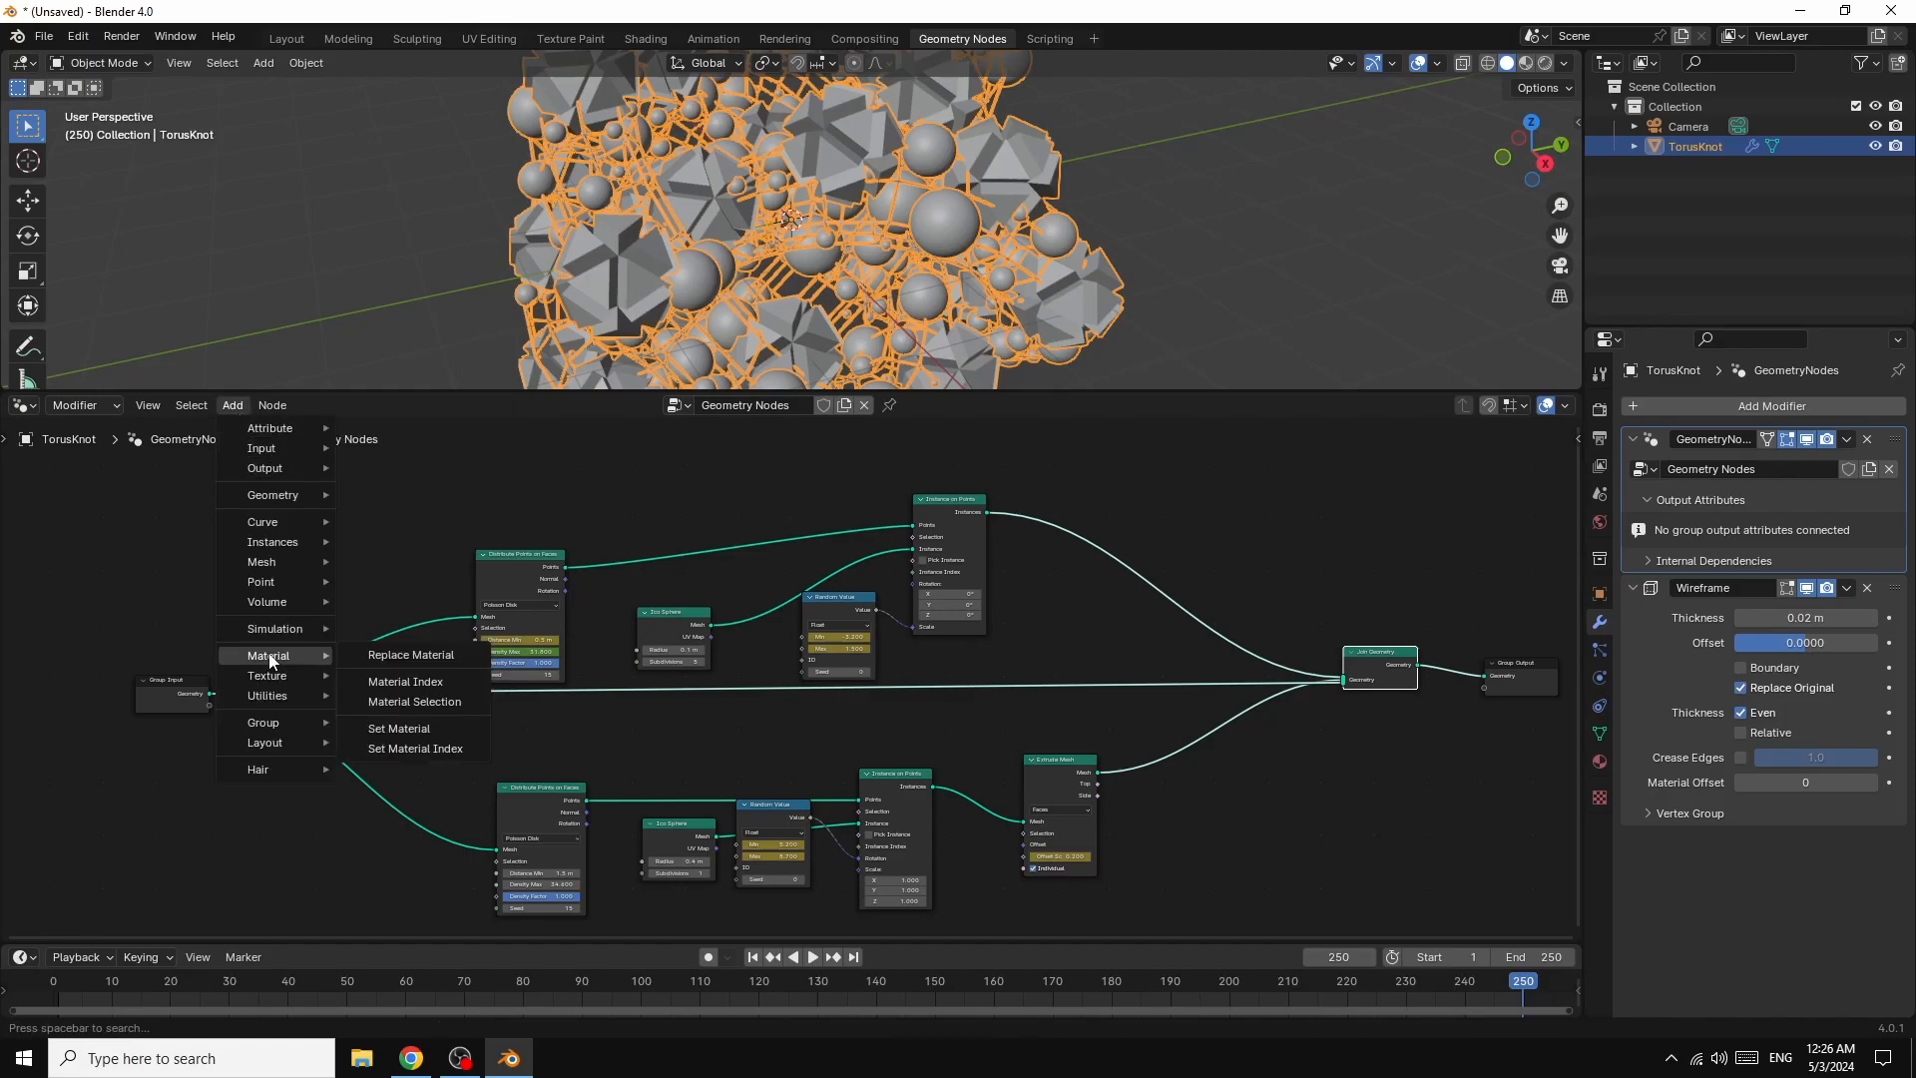
left_click(397, 736)
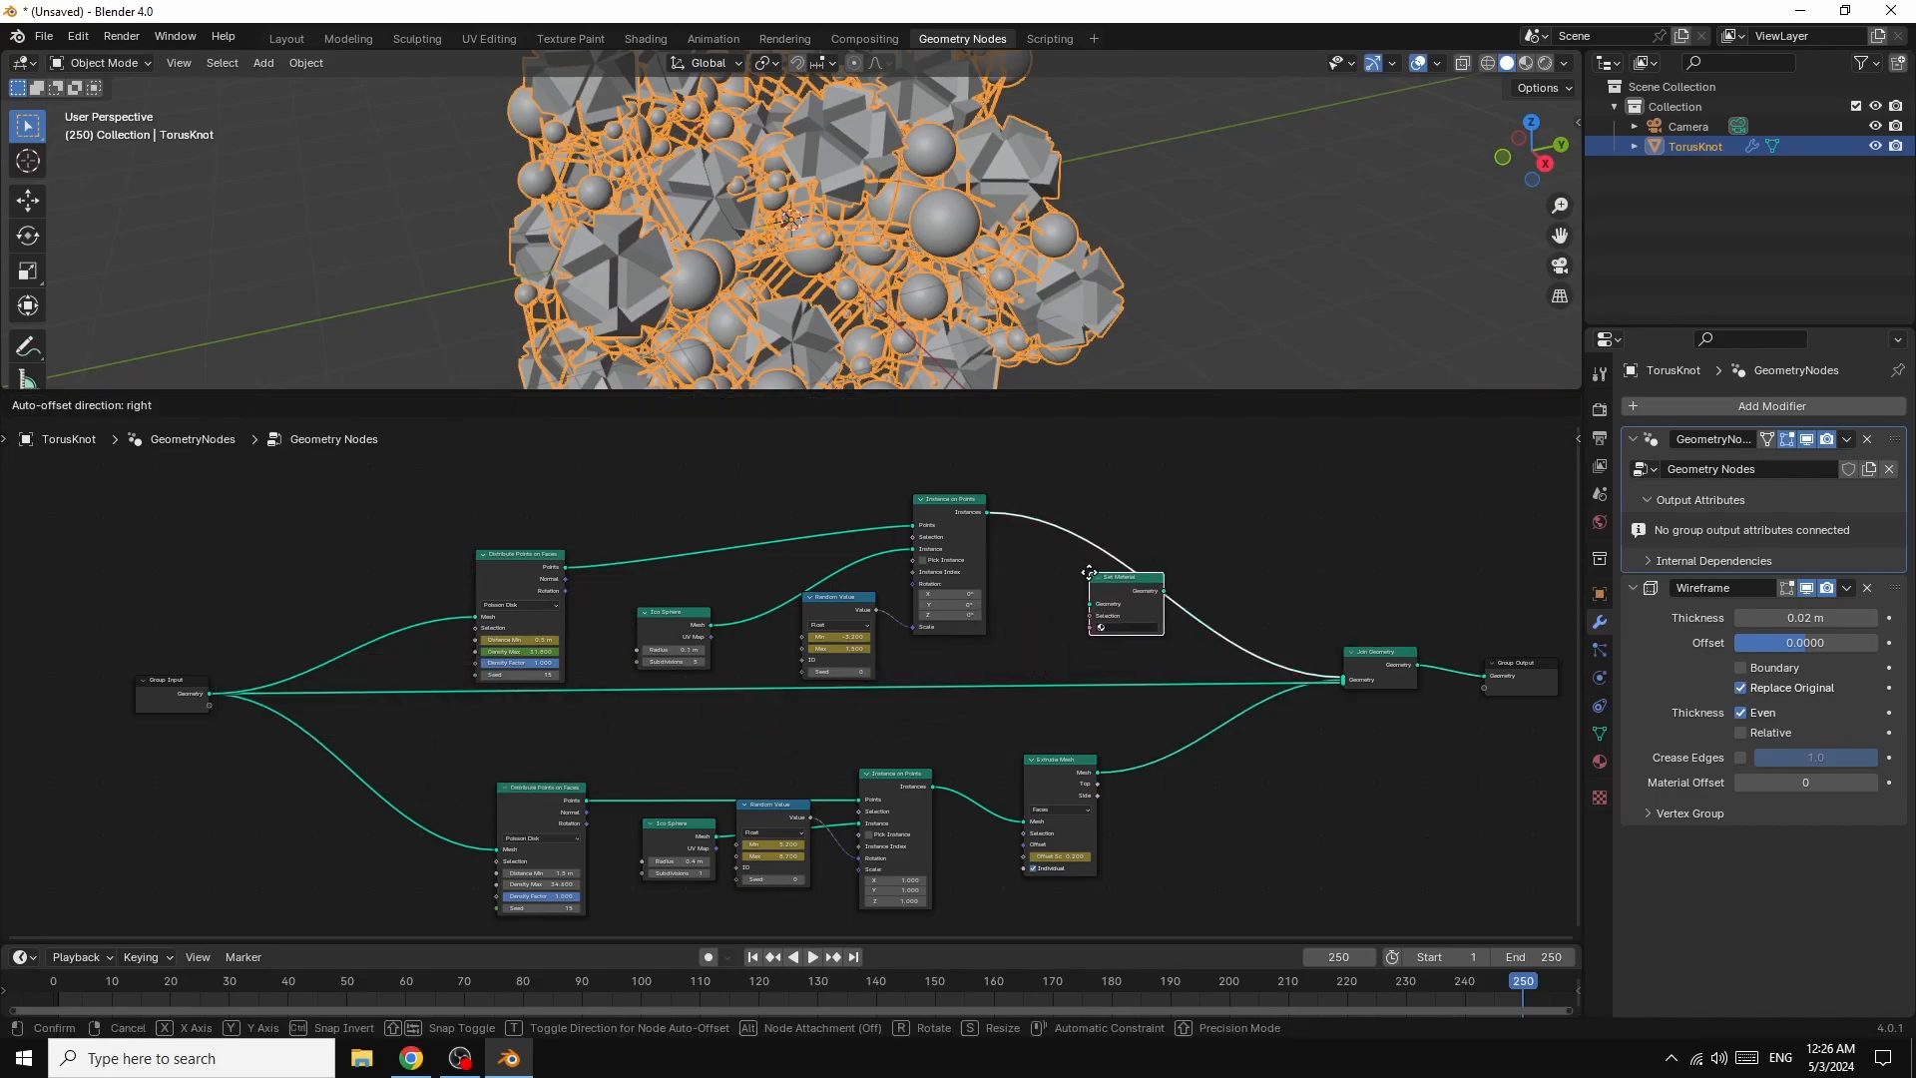
left_click(1085, 566)
left_click_drag(1124, 583, 1152, 546)
- Duplicate the Set Material node onto the direct Group Input to Join Geometry link, and again between Extrude Mesh and Join Geometry
right_click(1152, 547)
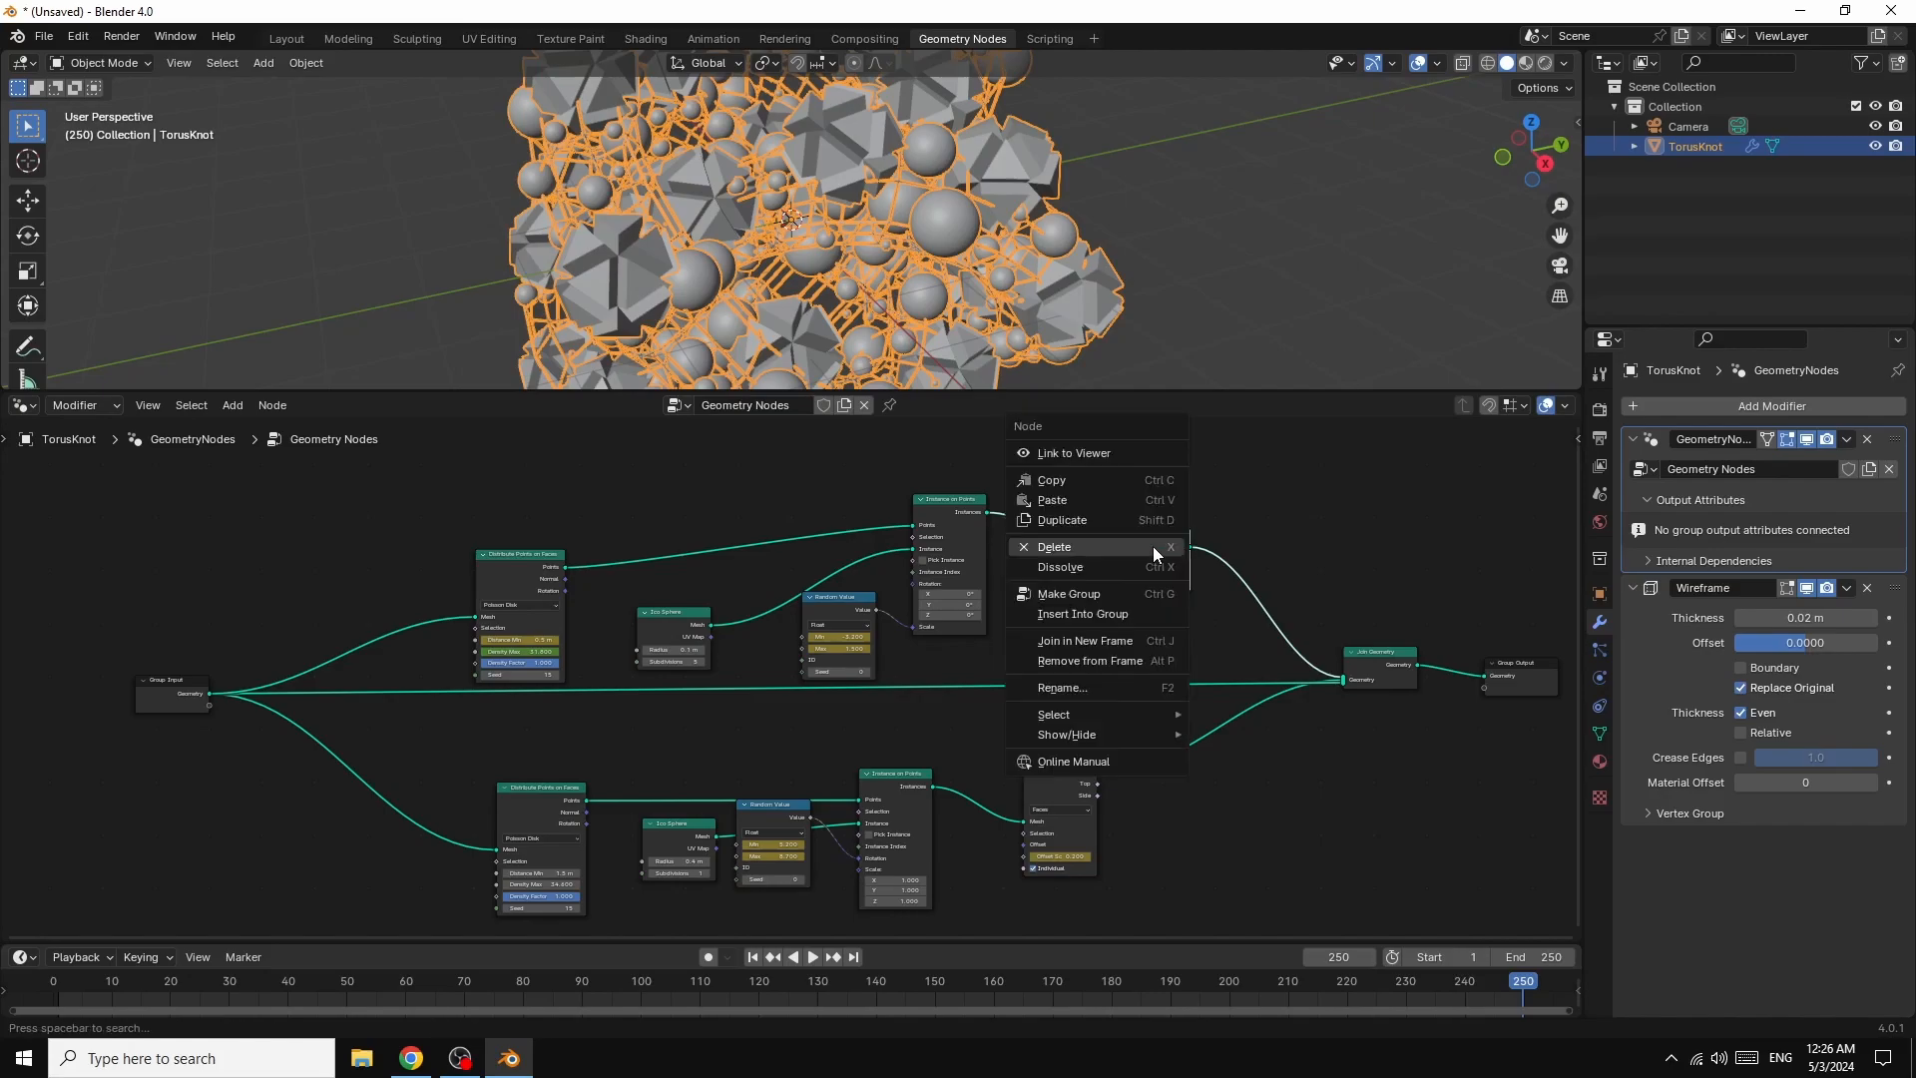
left_click(1080, 515)
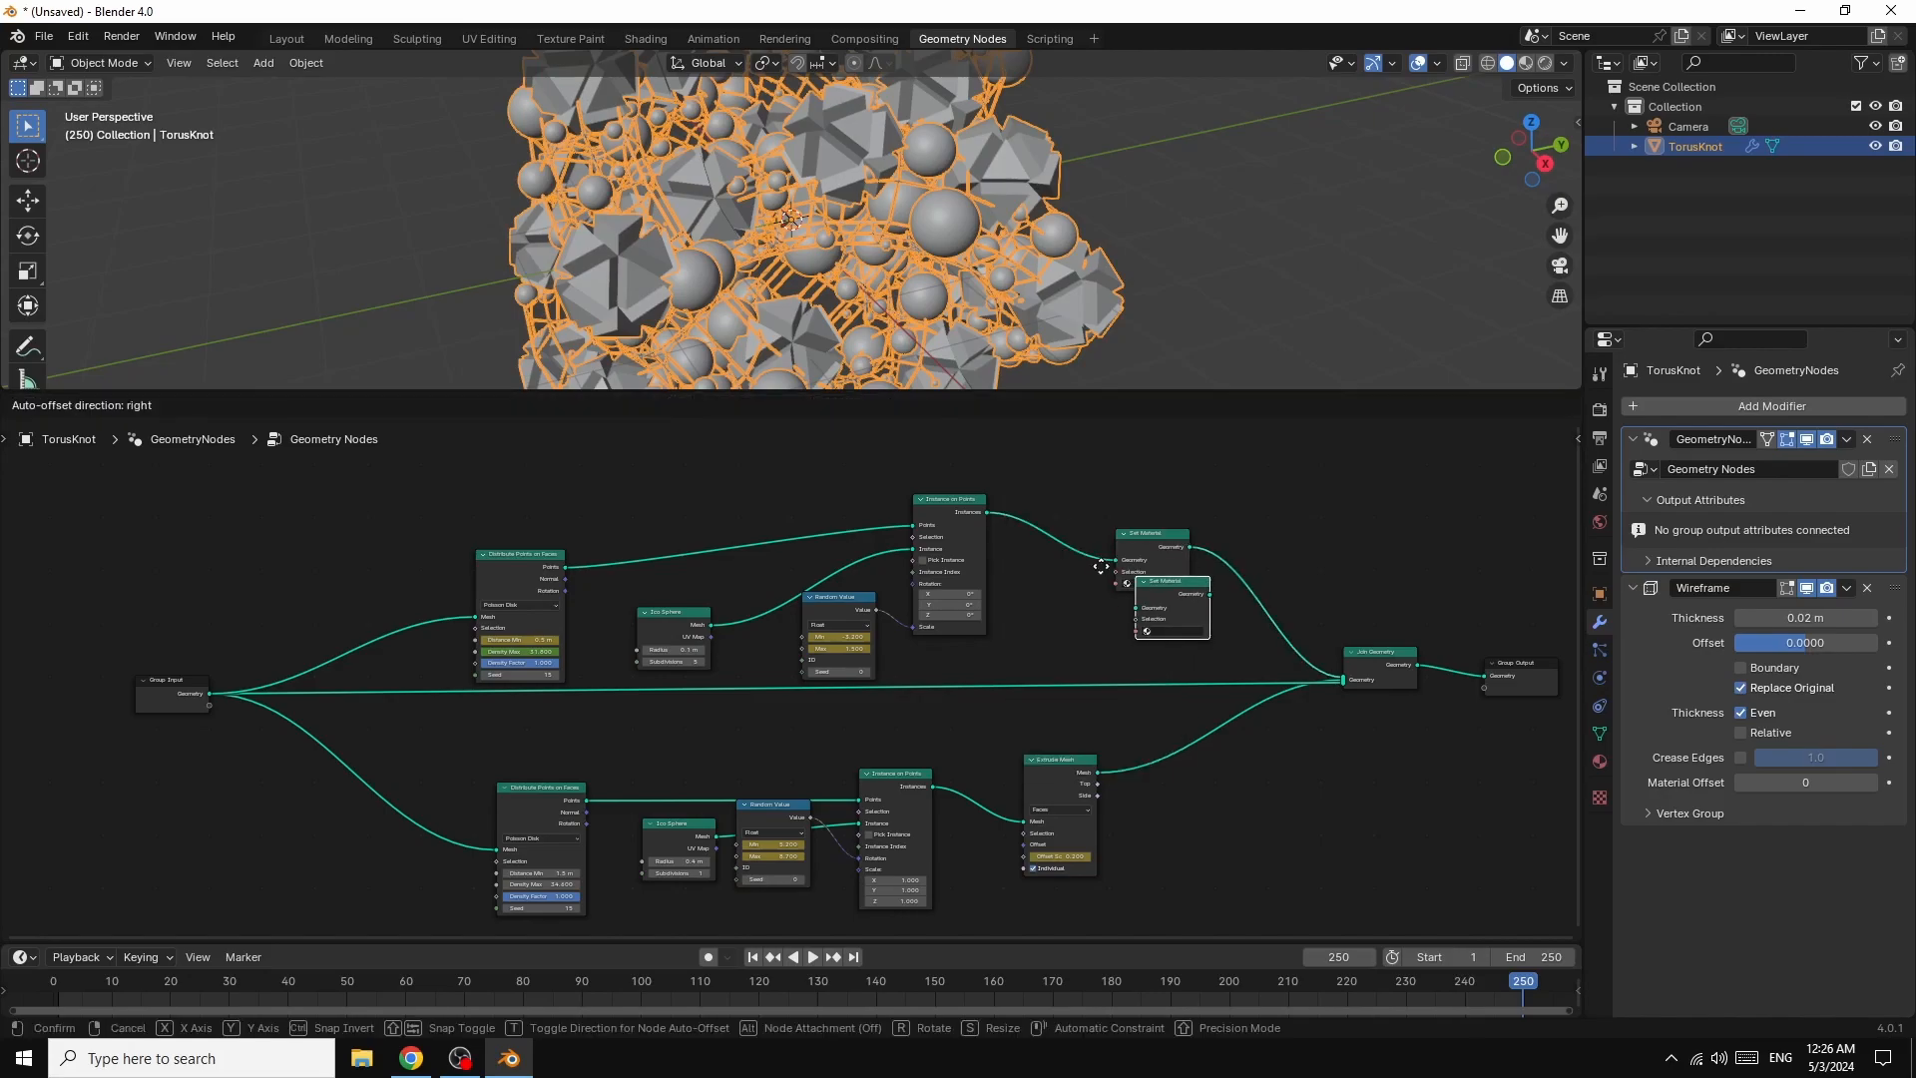
left_click(1073, 654)
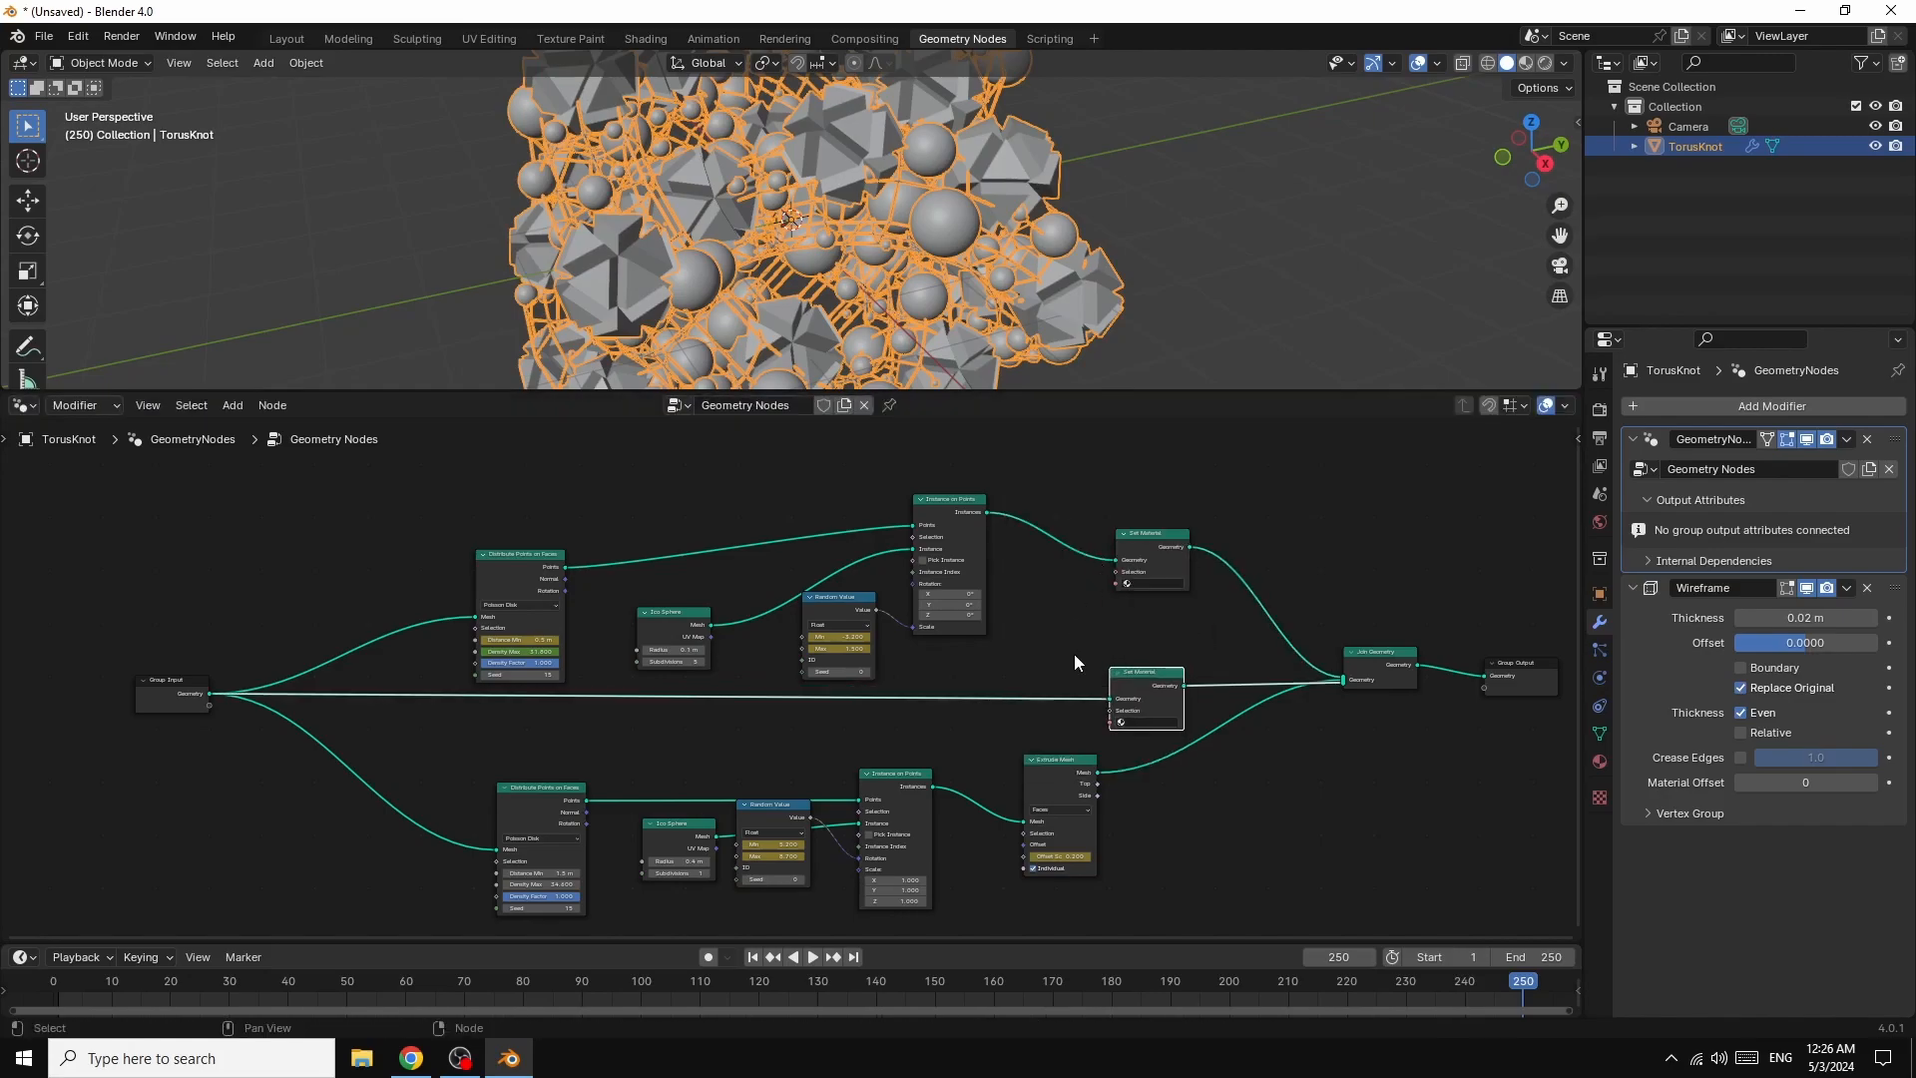
right_click(1143, 672)
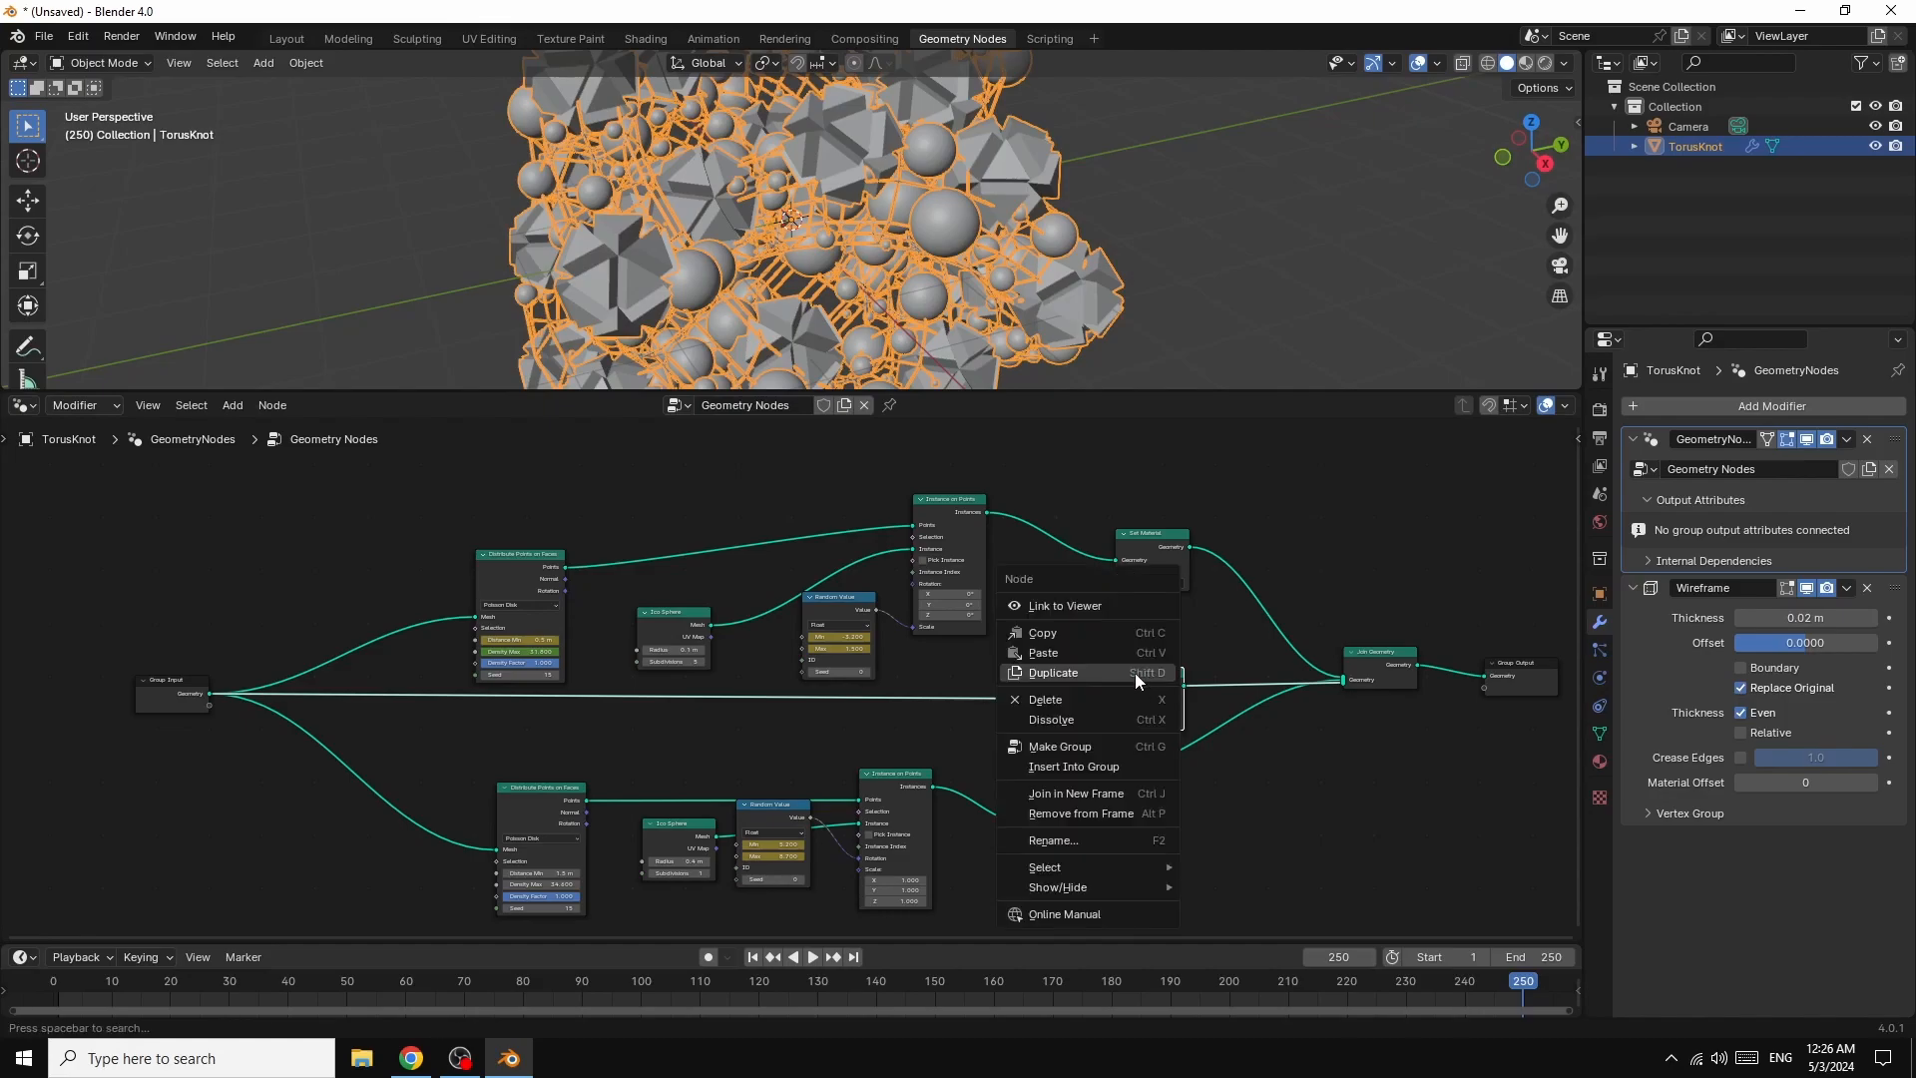
left_click(1144, 673)
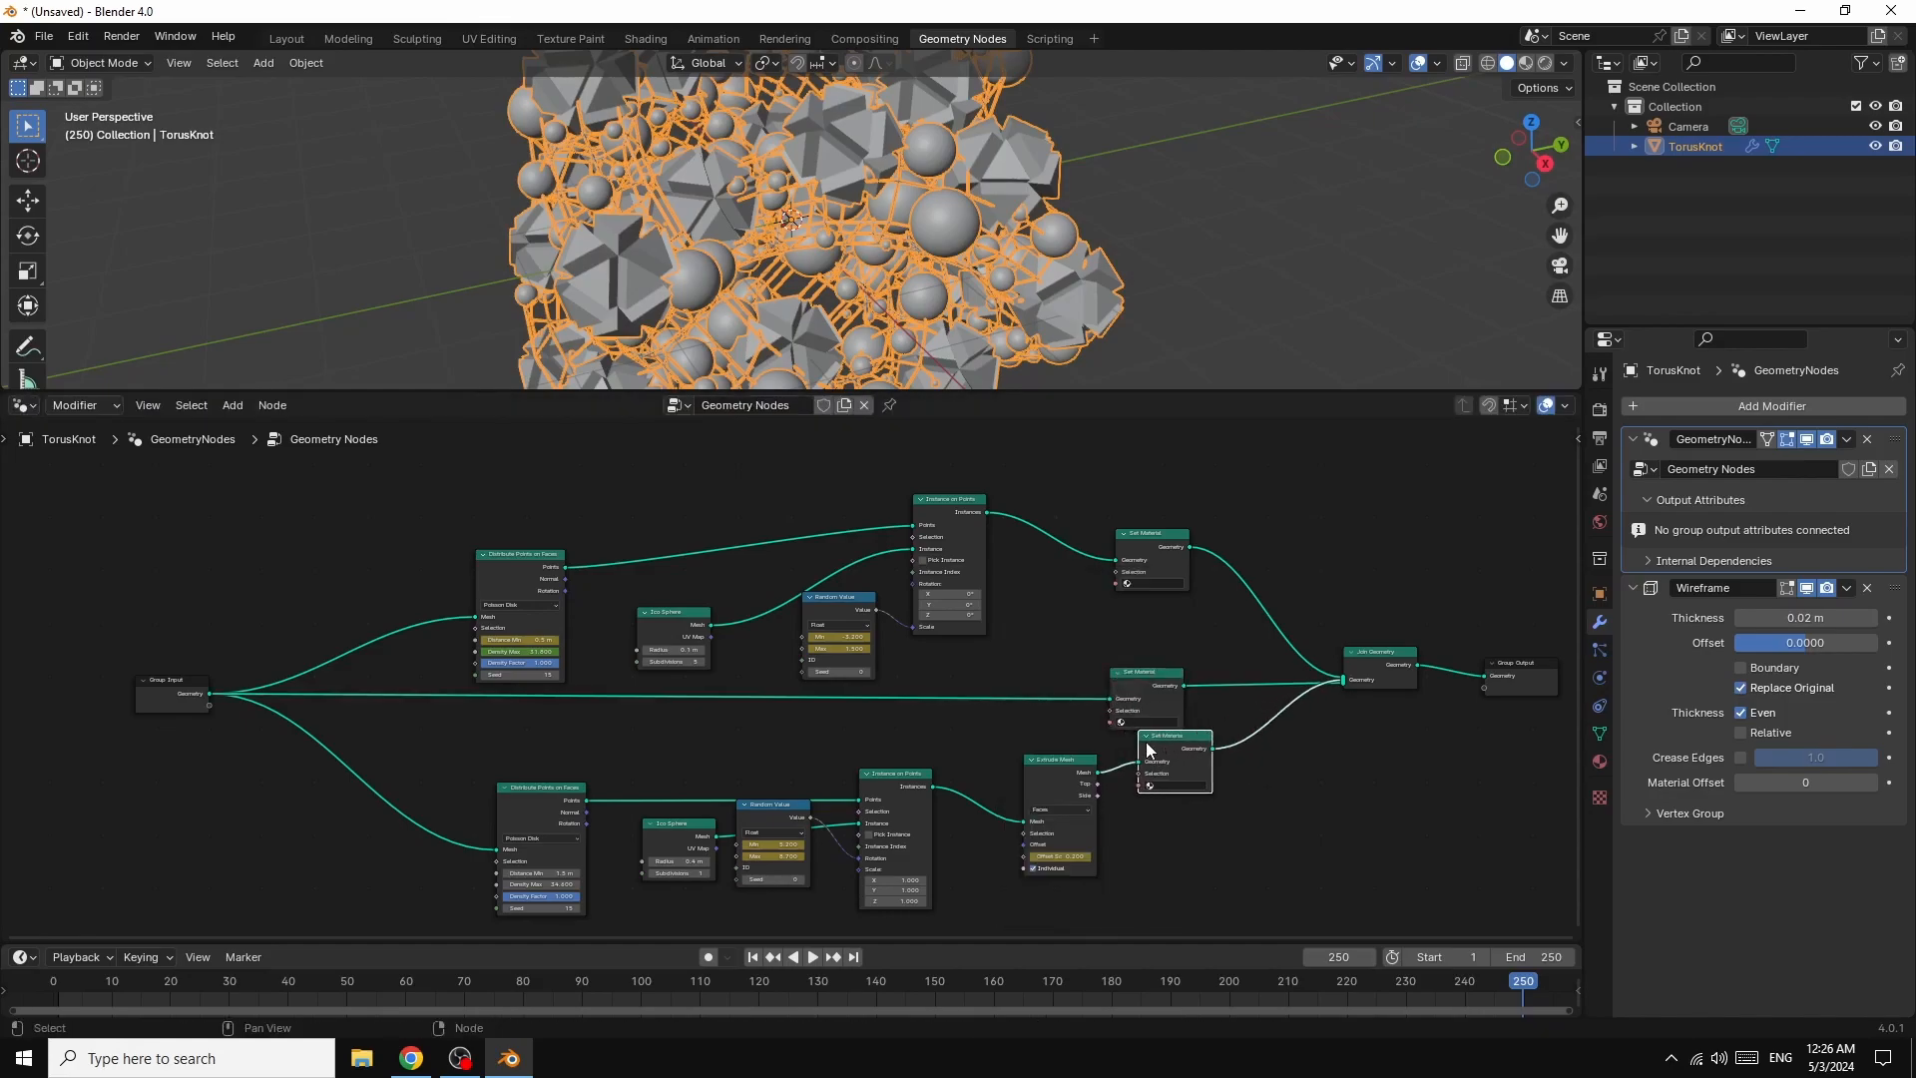
left_click(1190, 764)
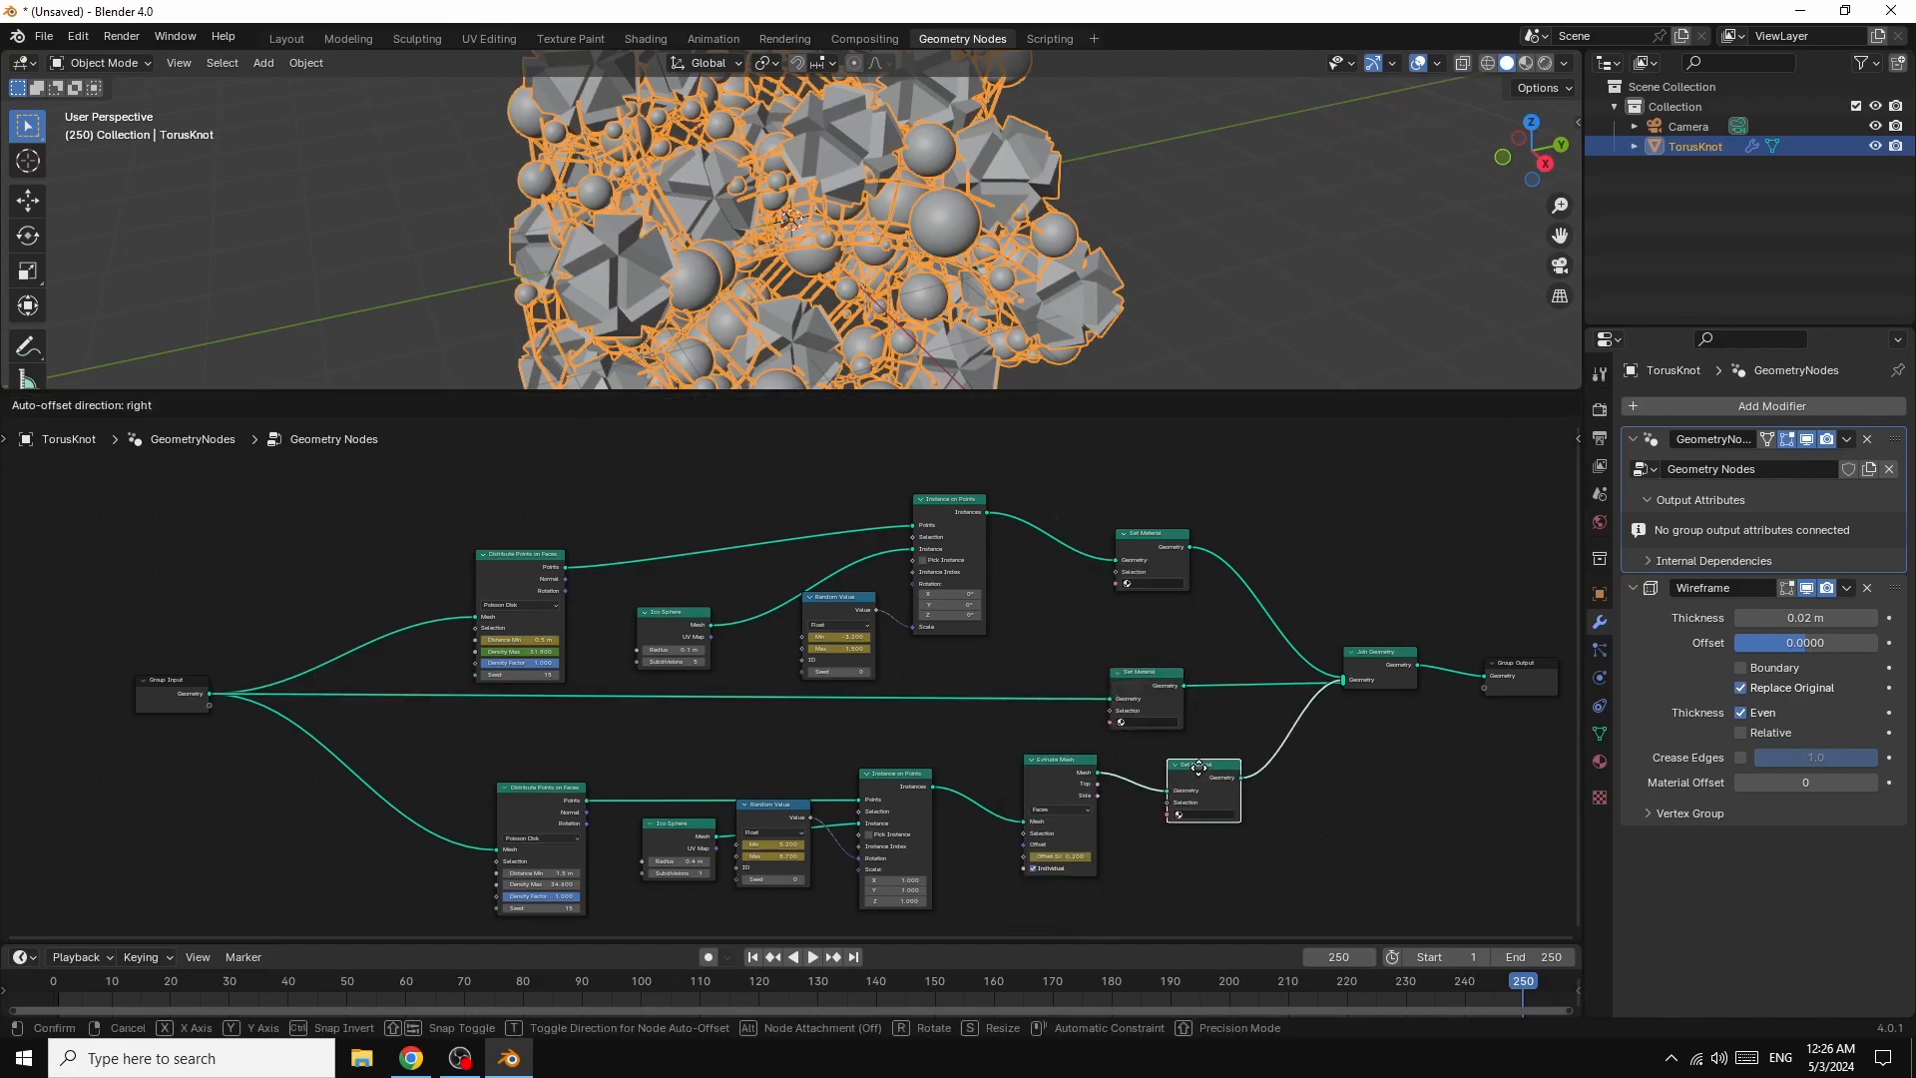
- Create a new material on the torus knot and name it TORUS
left_click(1597, 761)
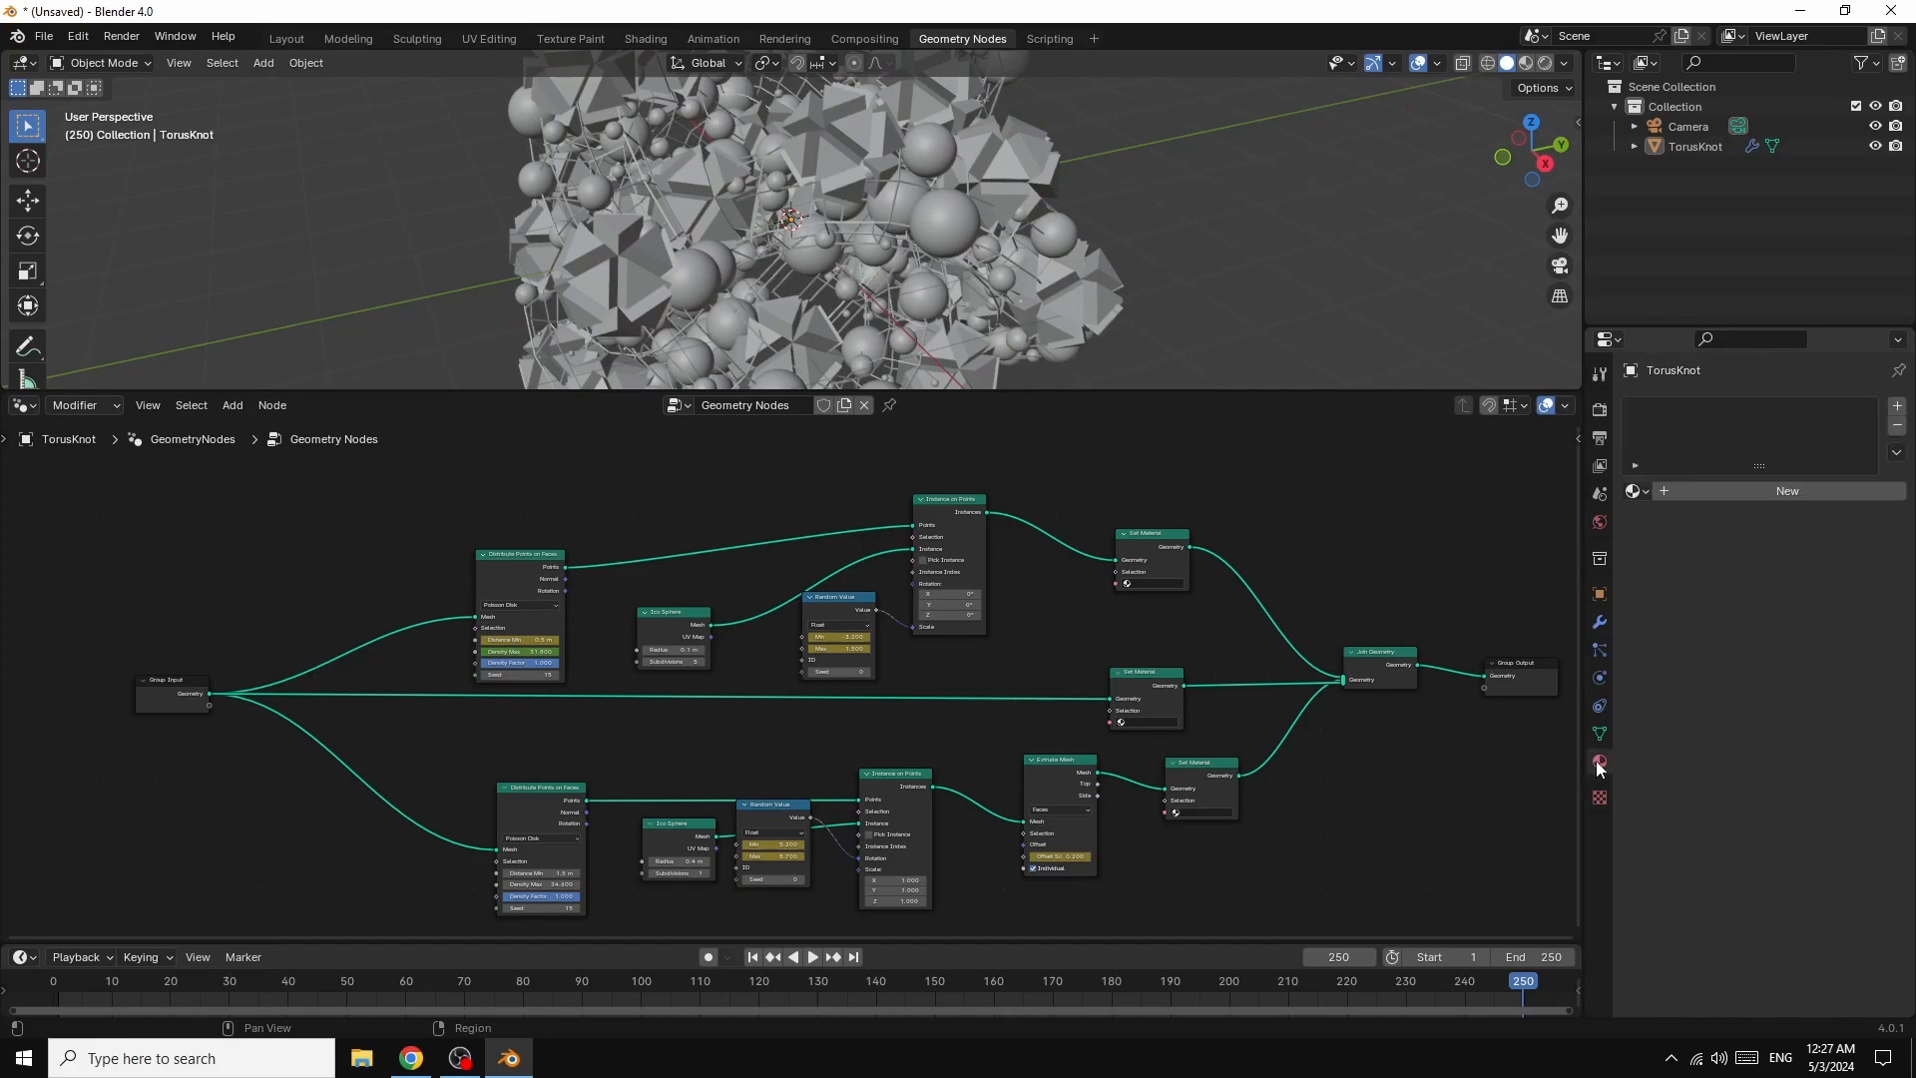
left_click(1793, 497)
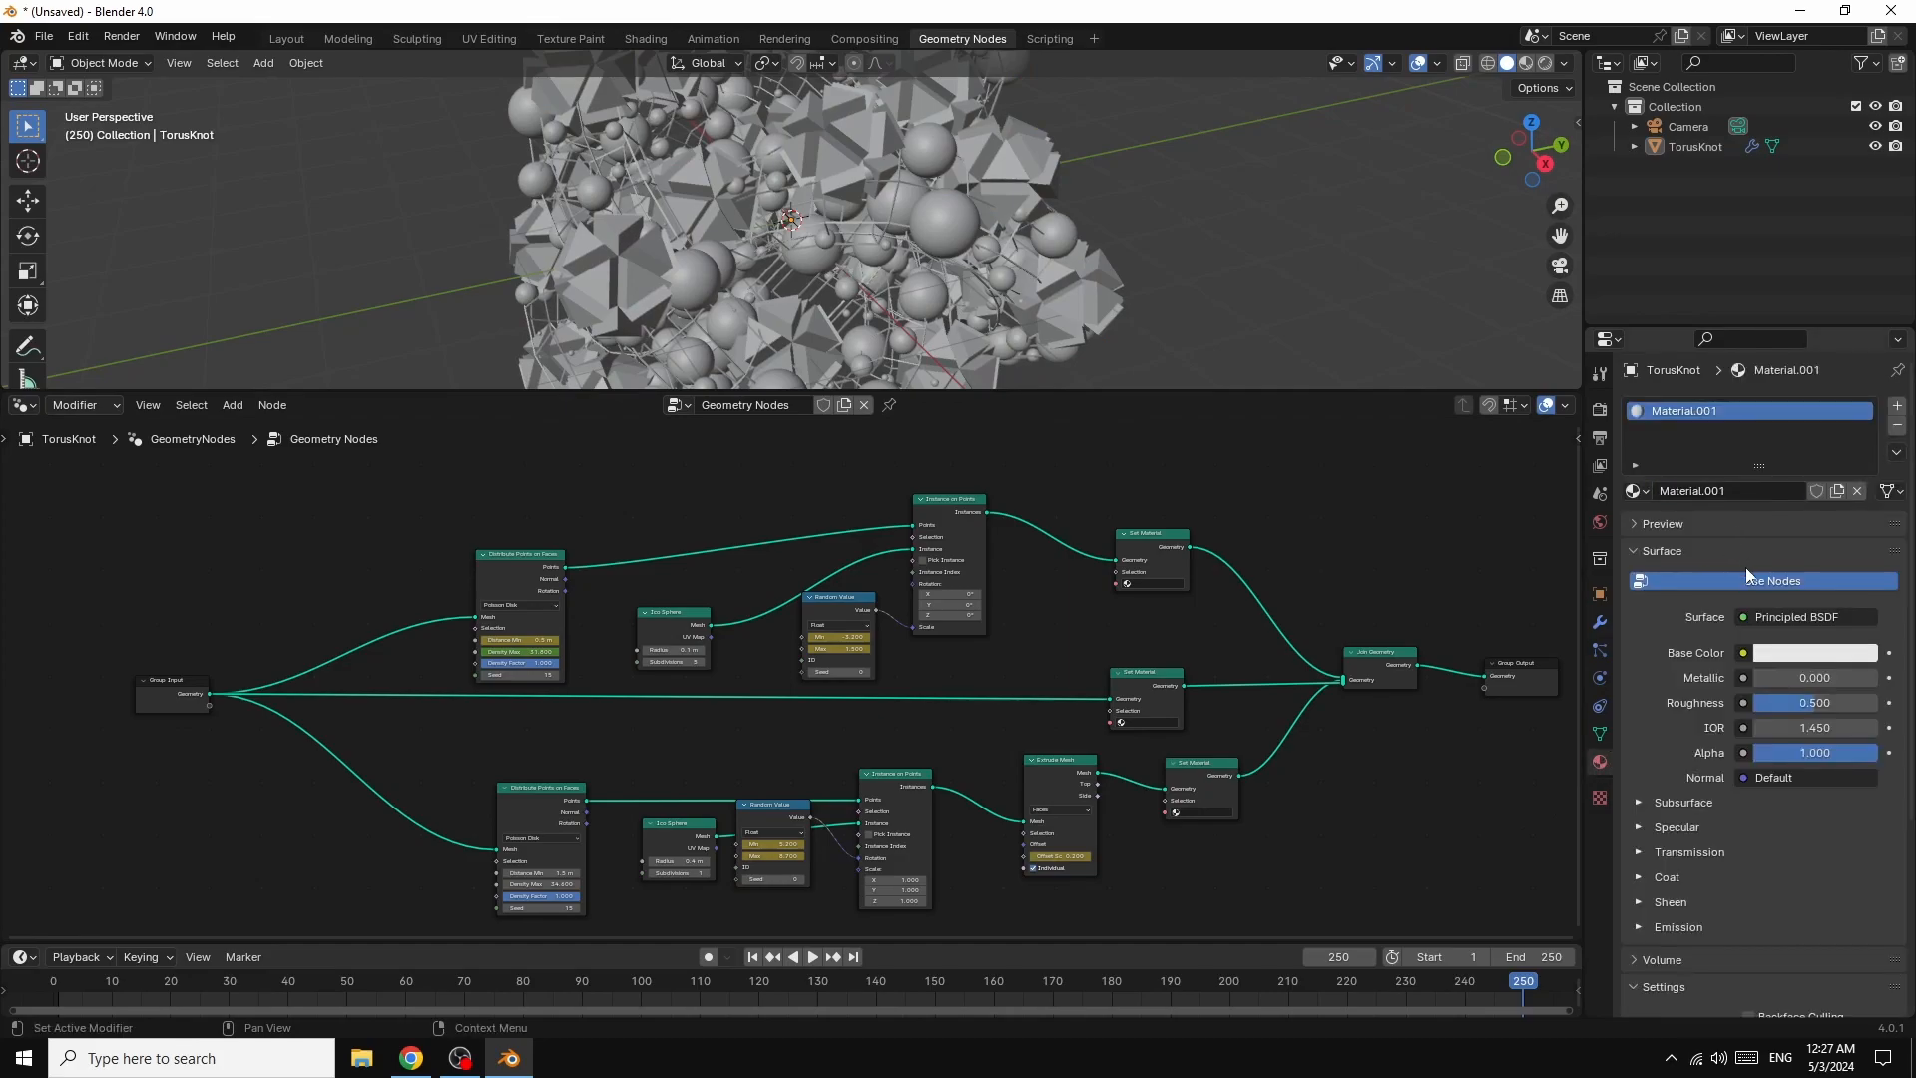
left_click(1740, 493)
left_click_drag(1740, 493, 1646, 499)
type("TORUS")
key("Return")
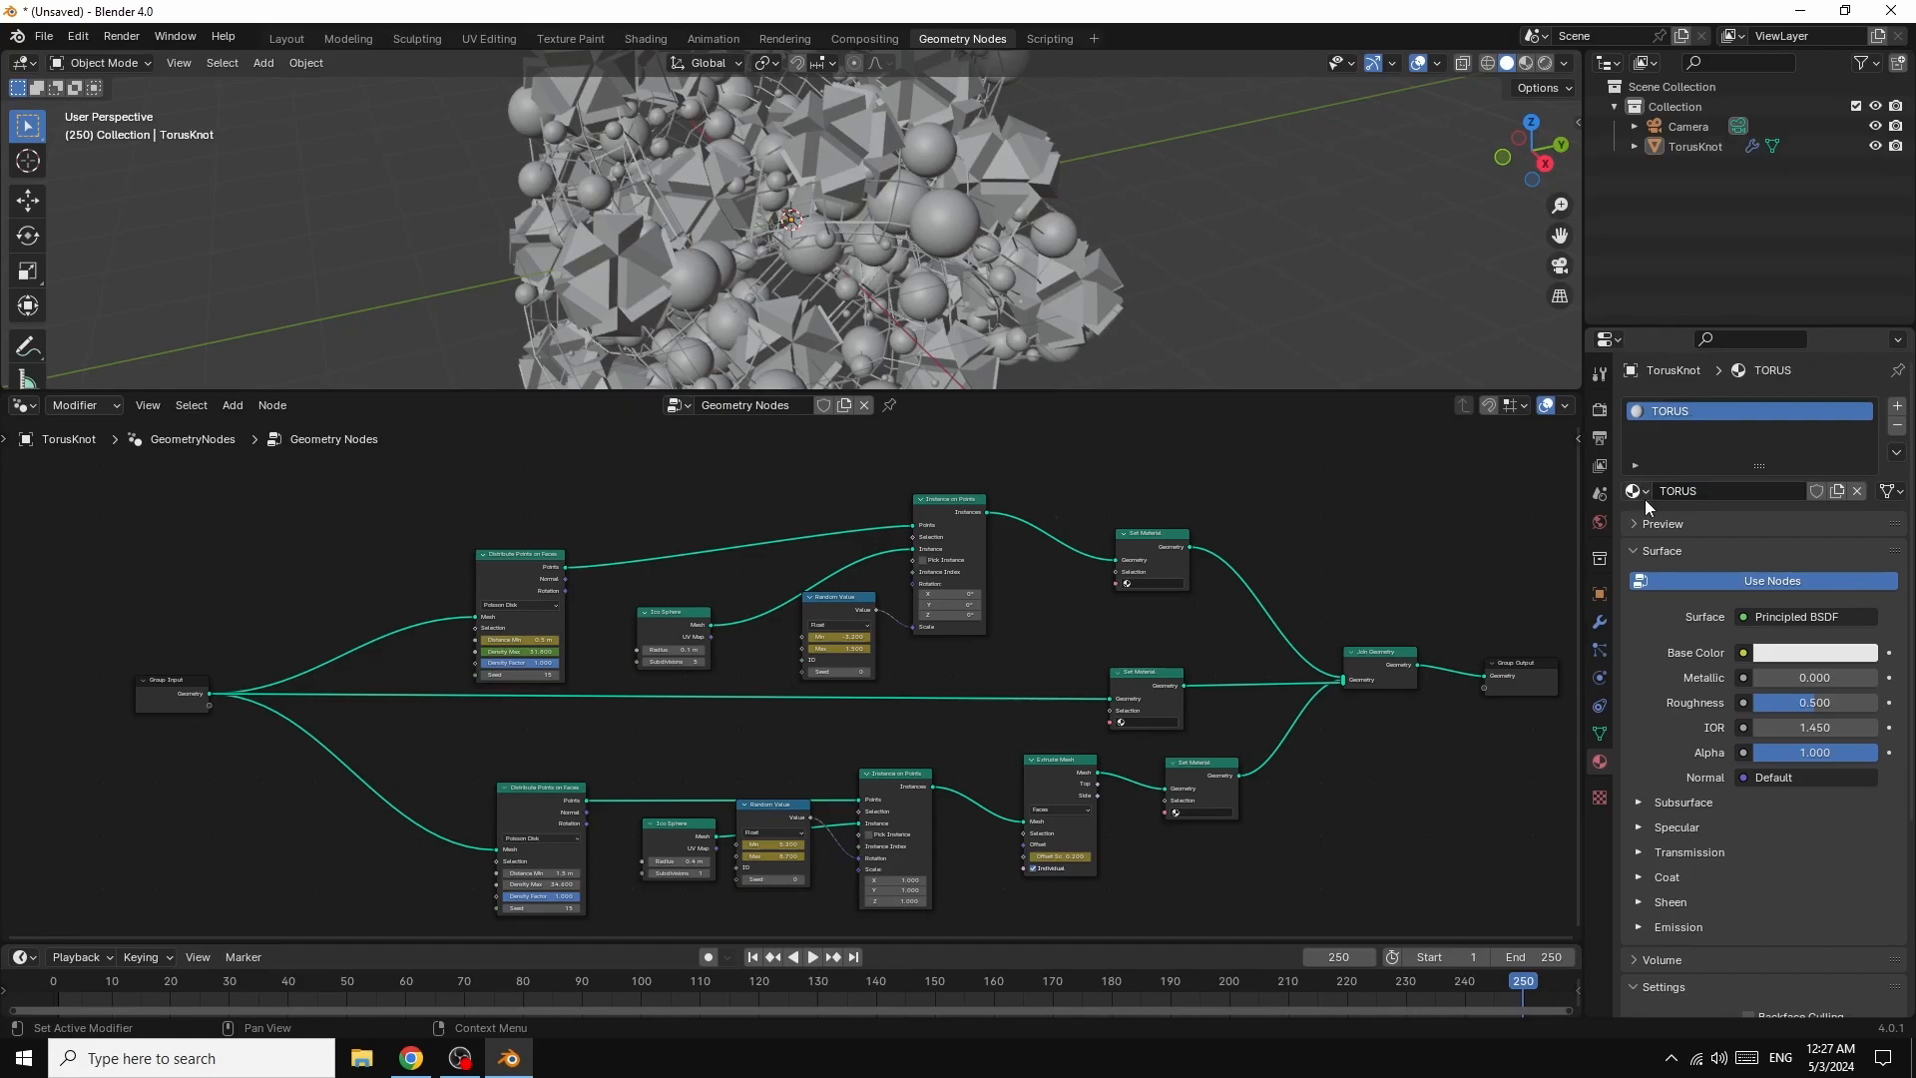
- Add a second material slot with a new material named ICOSPHERE
left_click(1899, 406)
left_click(1763, 530)
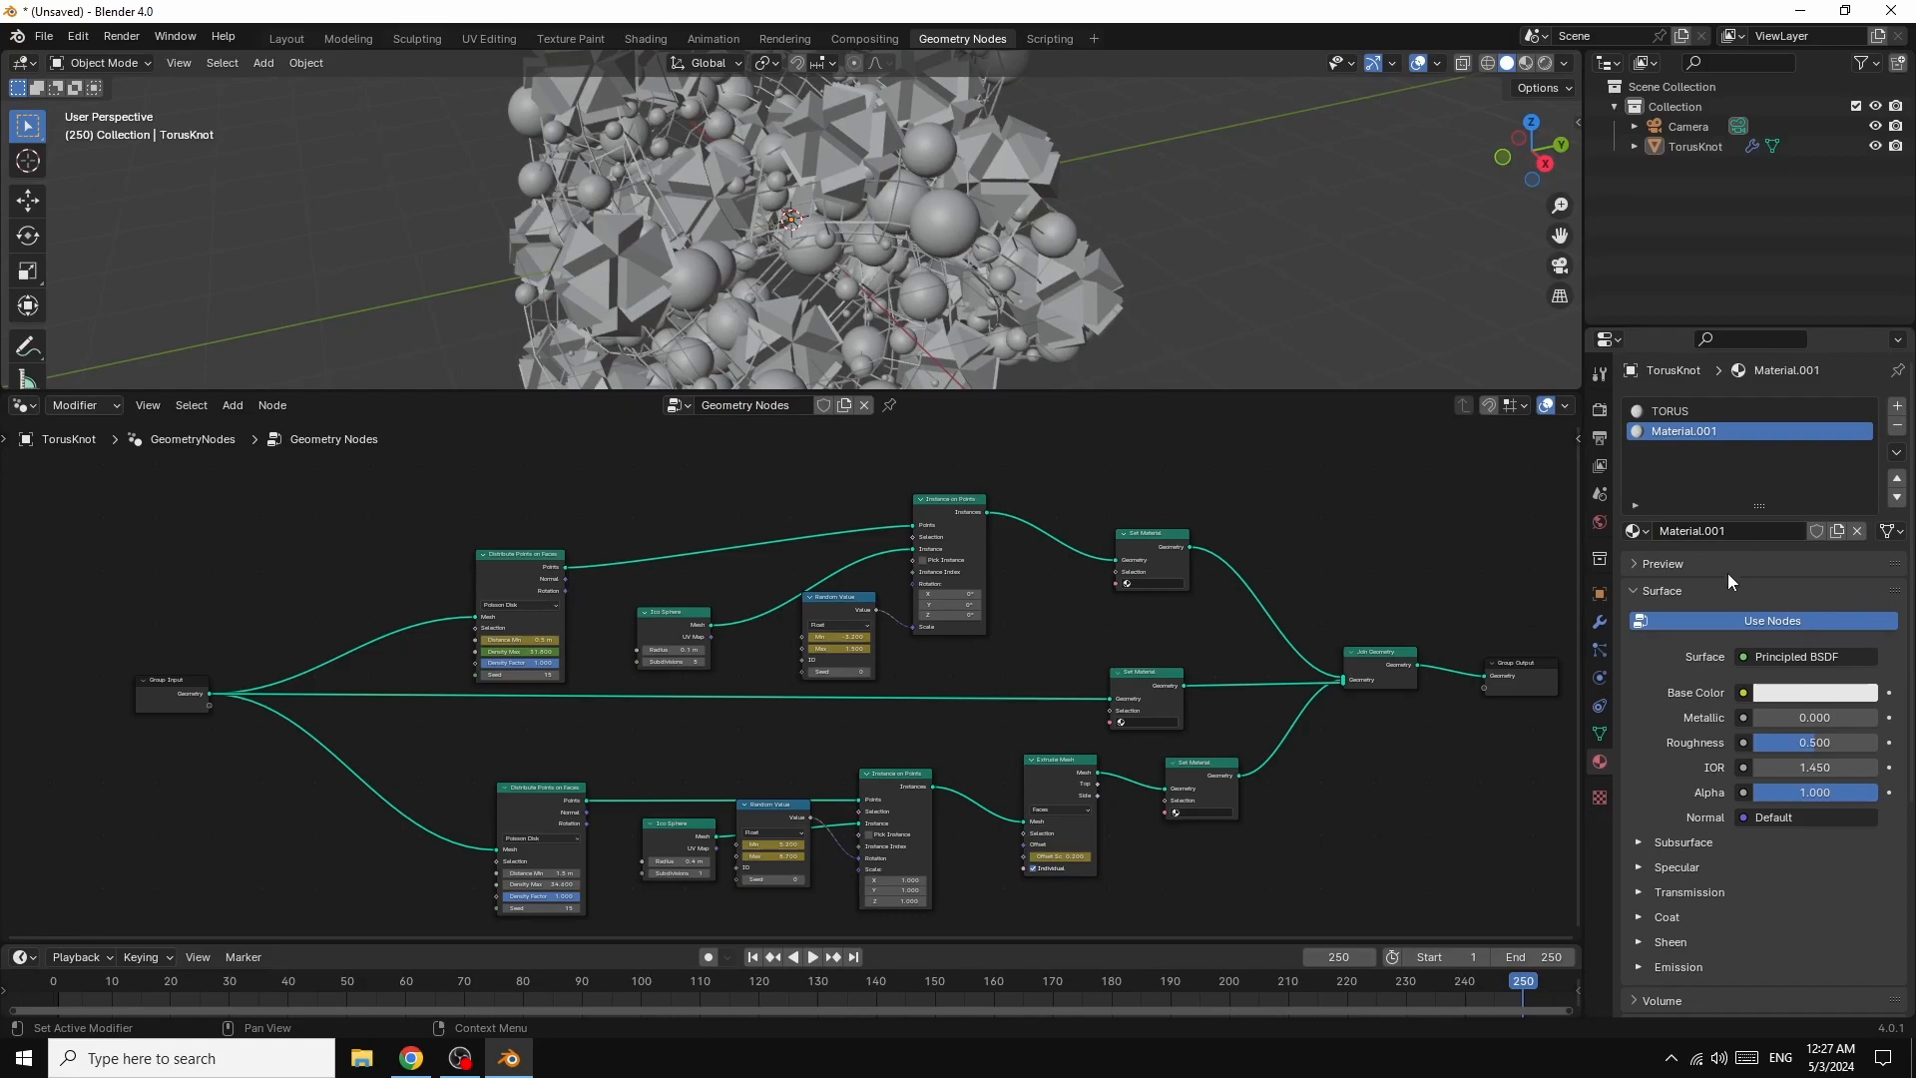
left_click(1740, 530)
type("ICOS")
type("H")
key("BackSpace")
key("BackSpace")
type("SPHERE")
key("Return")
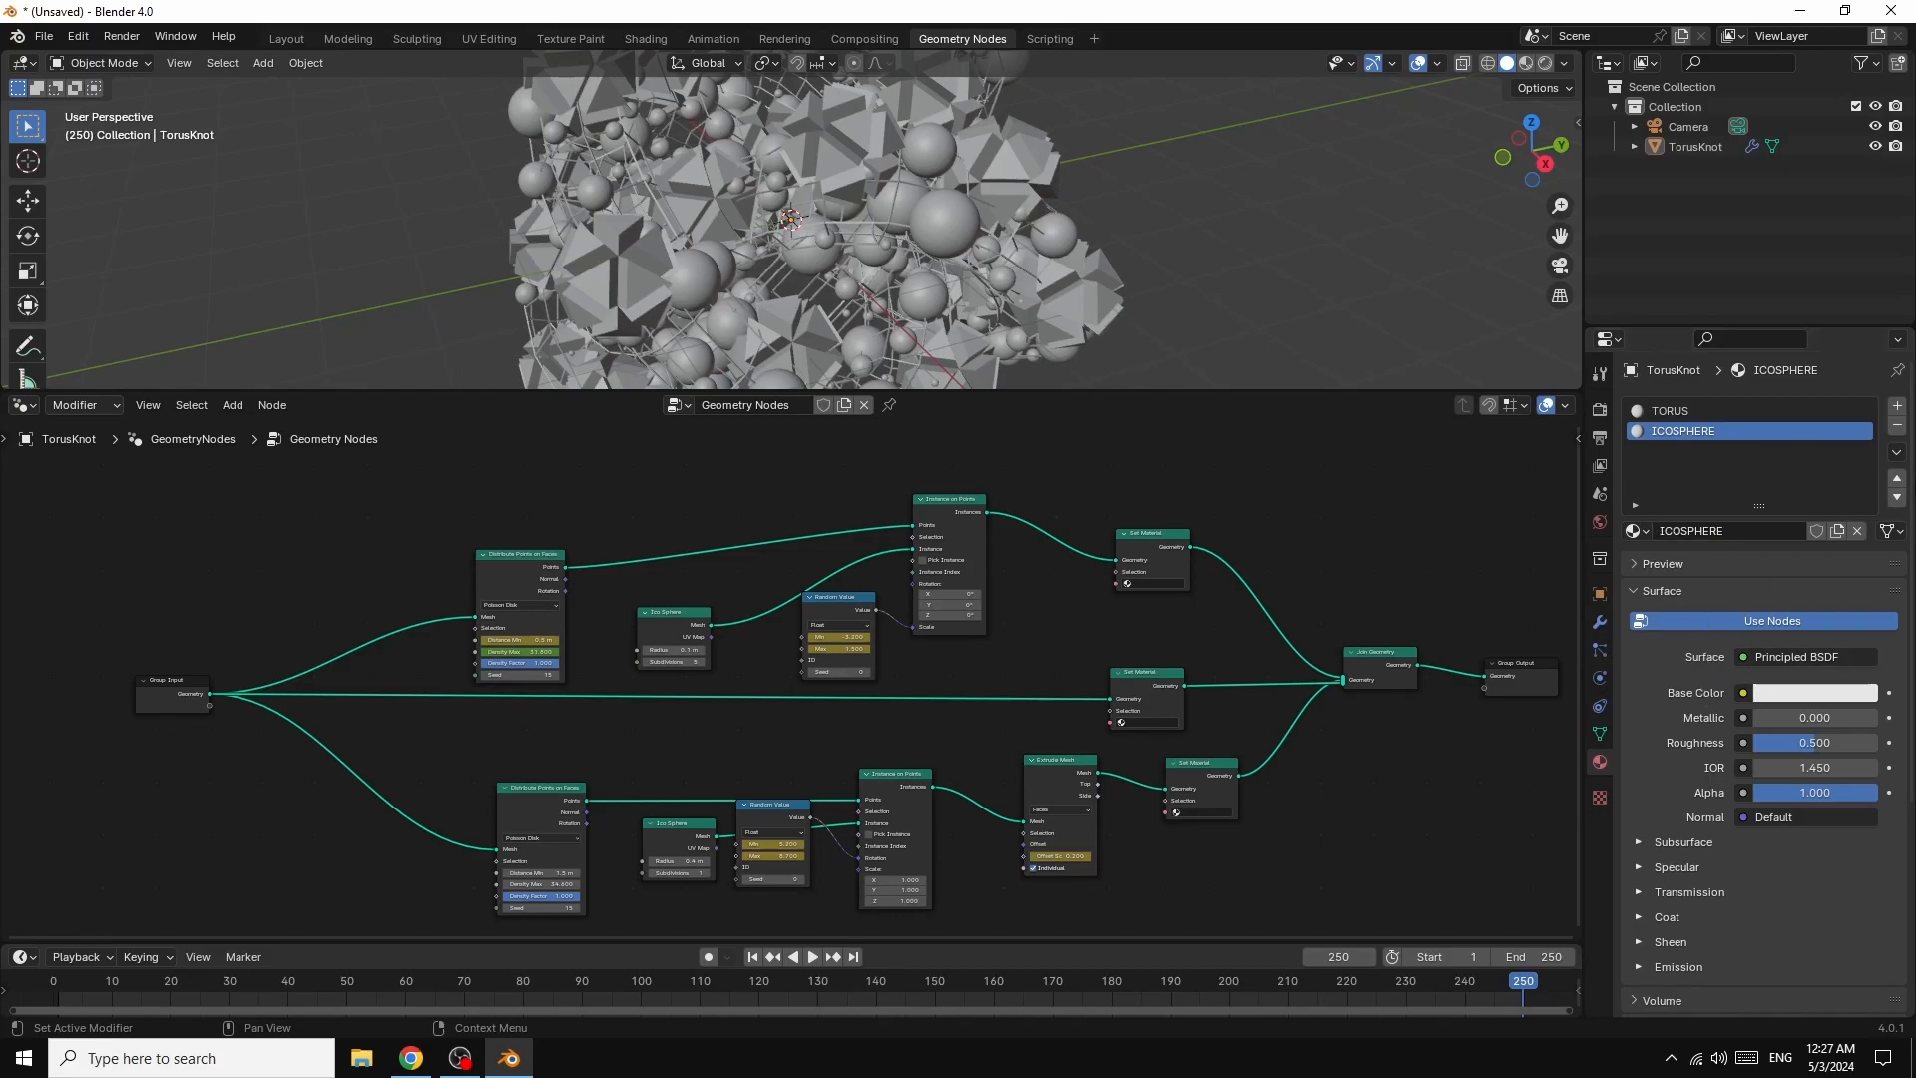
- Add a third material slot on the torus knot with a new material named SPHERE
left_click(1896, 405)
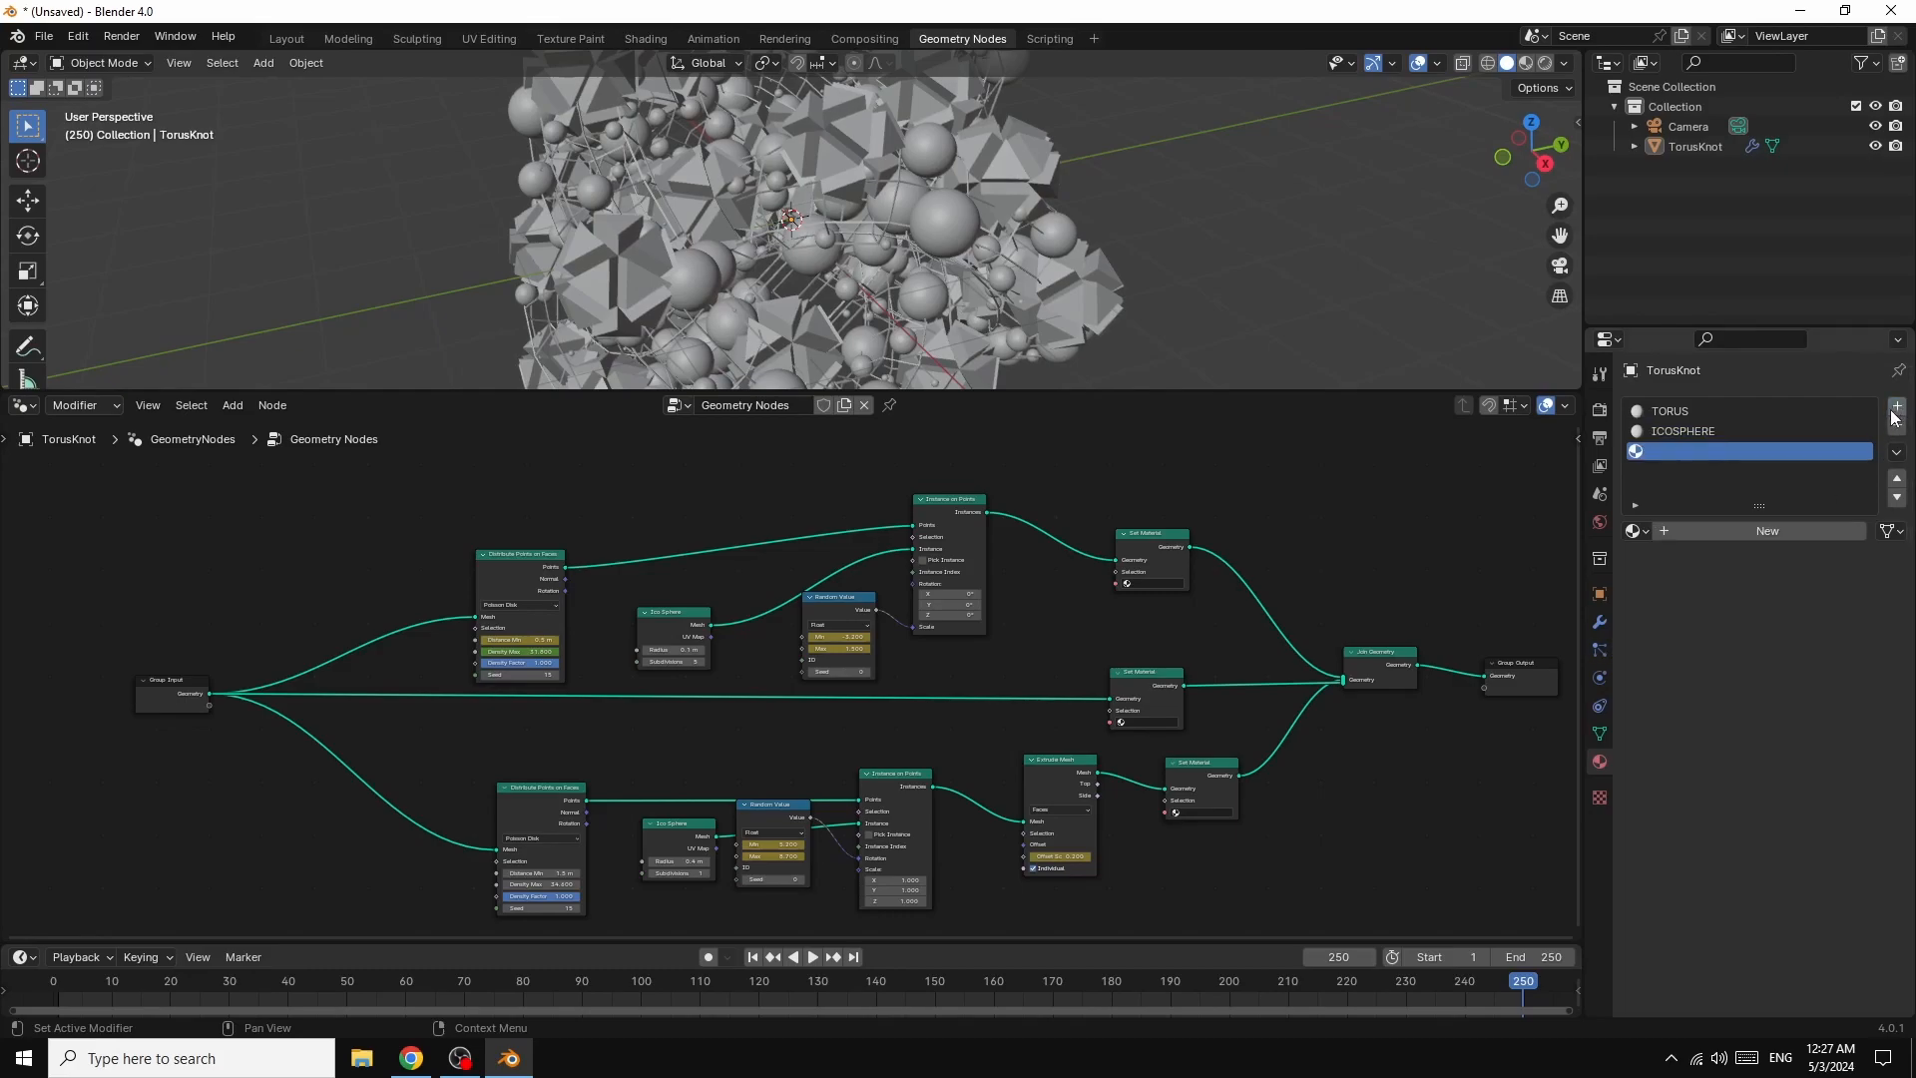
left_click(1729, 530)
left_click(1736, 527)
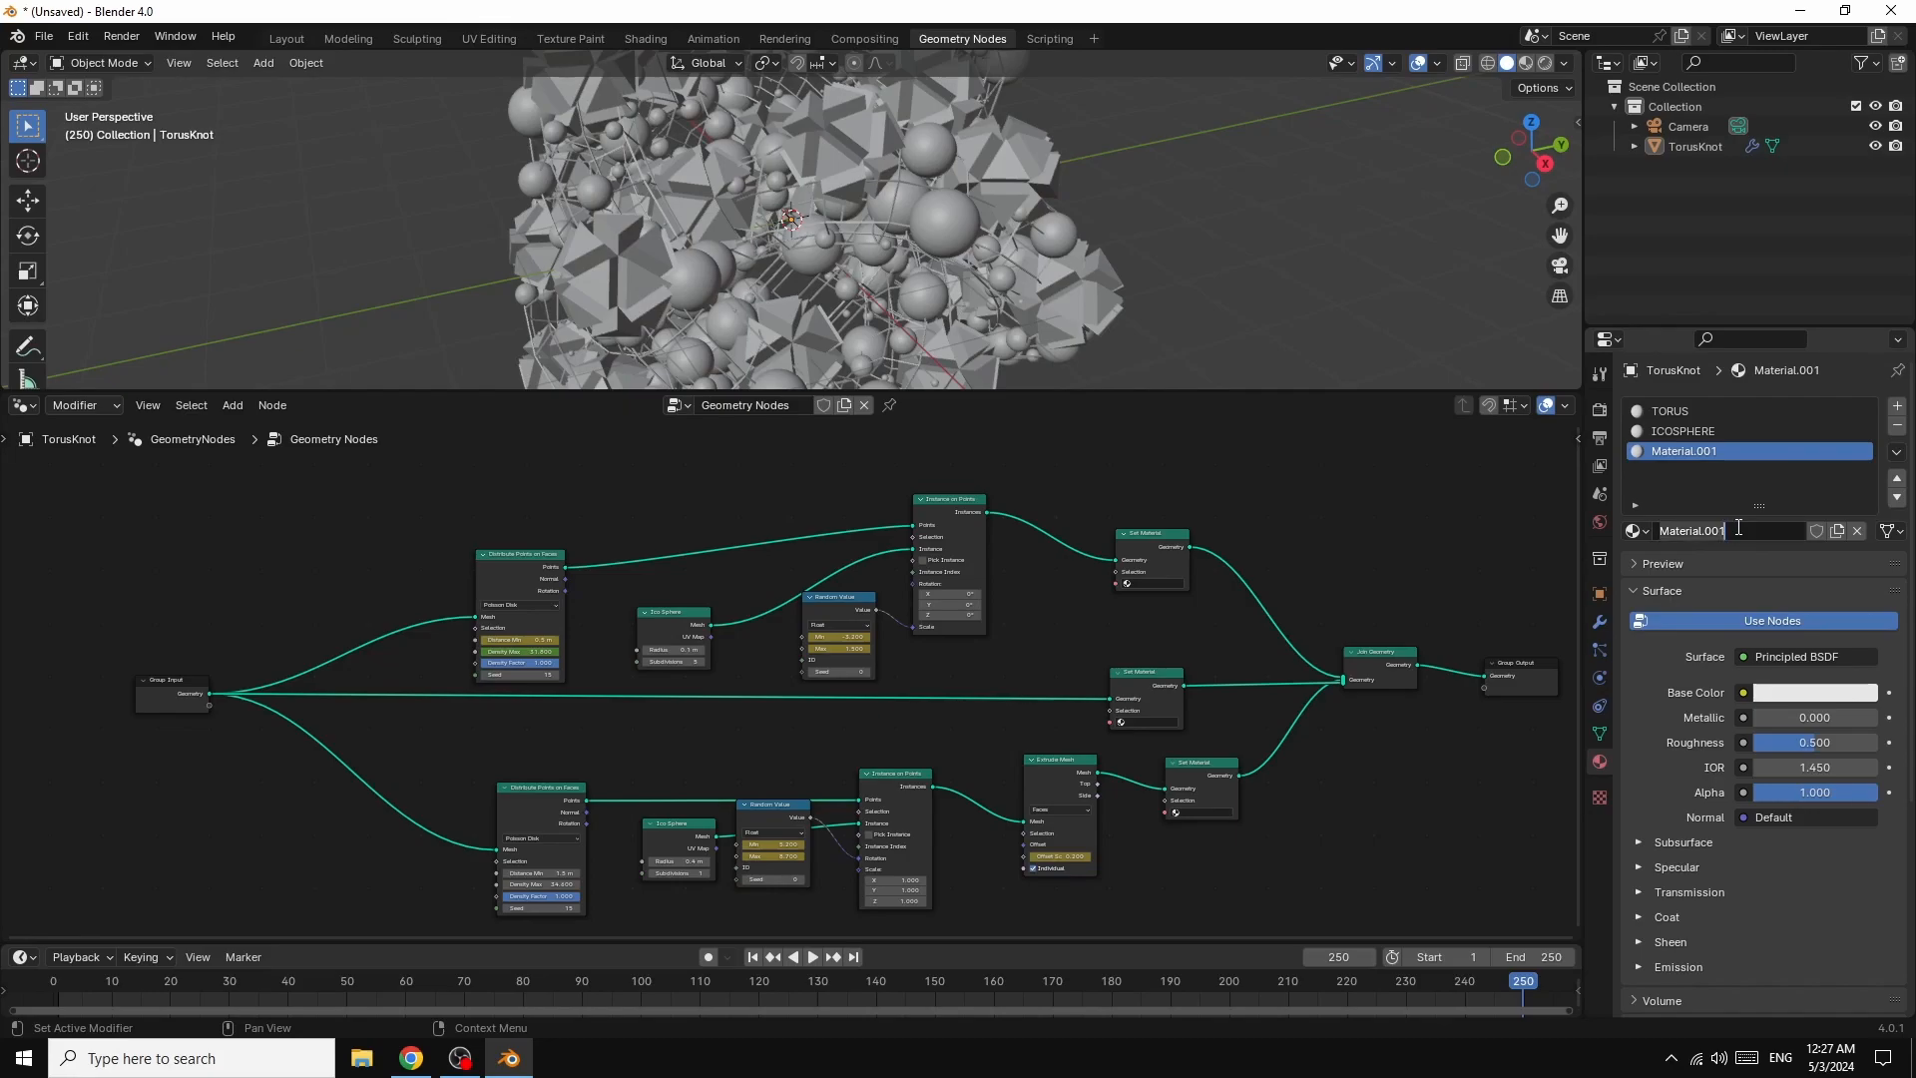
type("SPHERE")
key("Return")
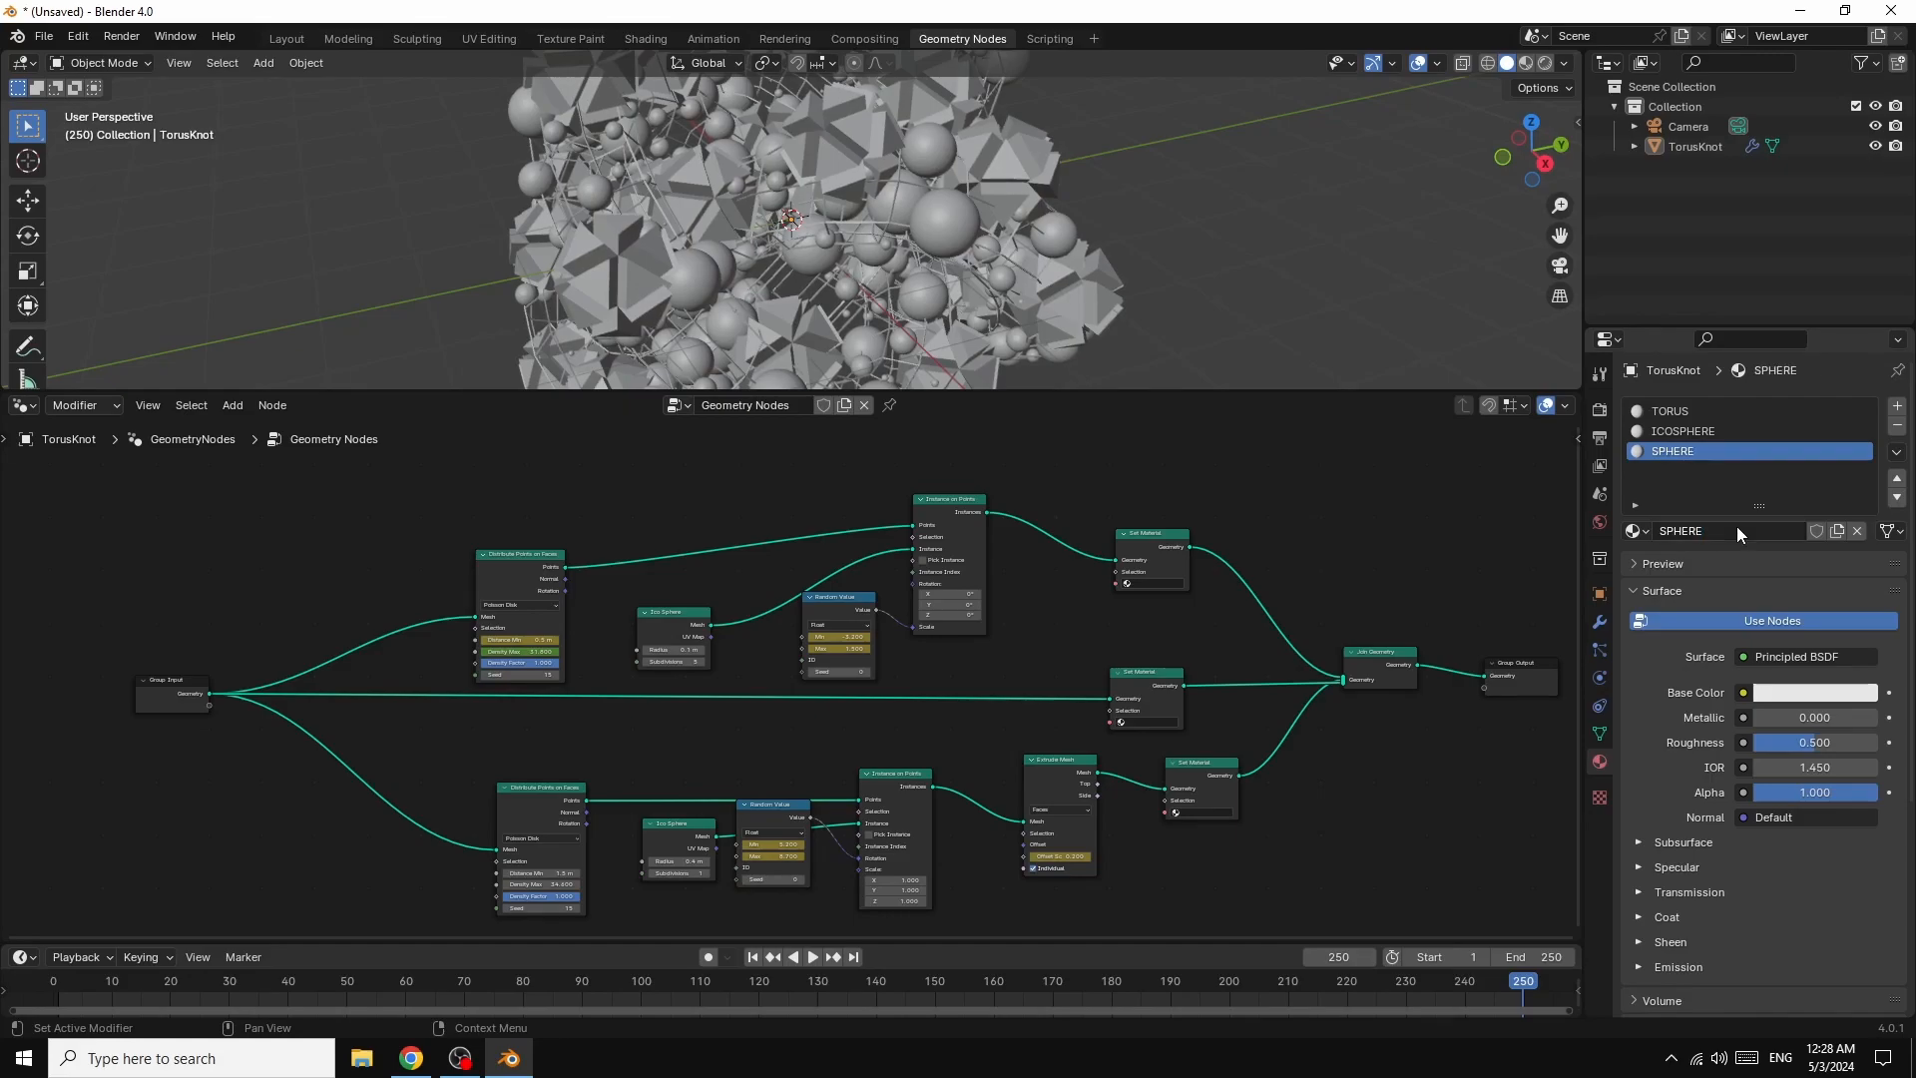
- Assign TORUS to the middle Set Material node, SPHERE to the upper one and ICOSPHERE to the lower one
left_click(1138, 721)
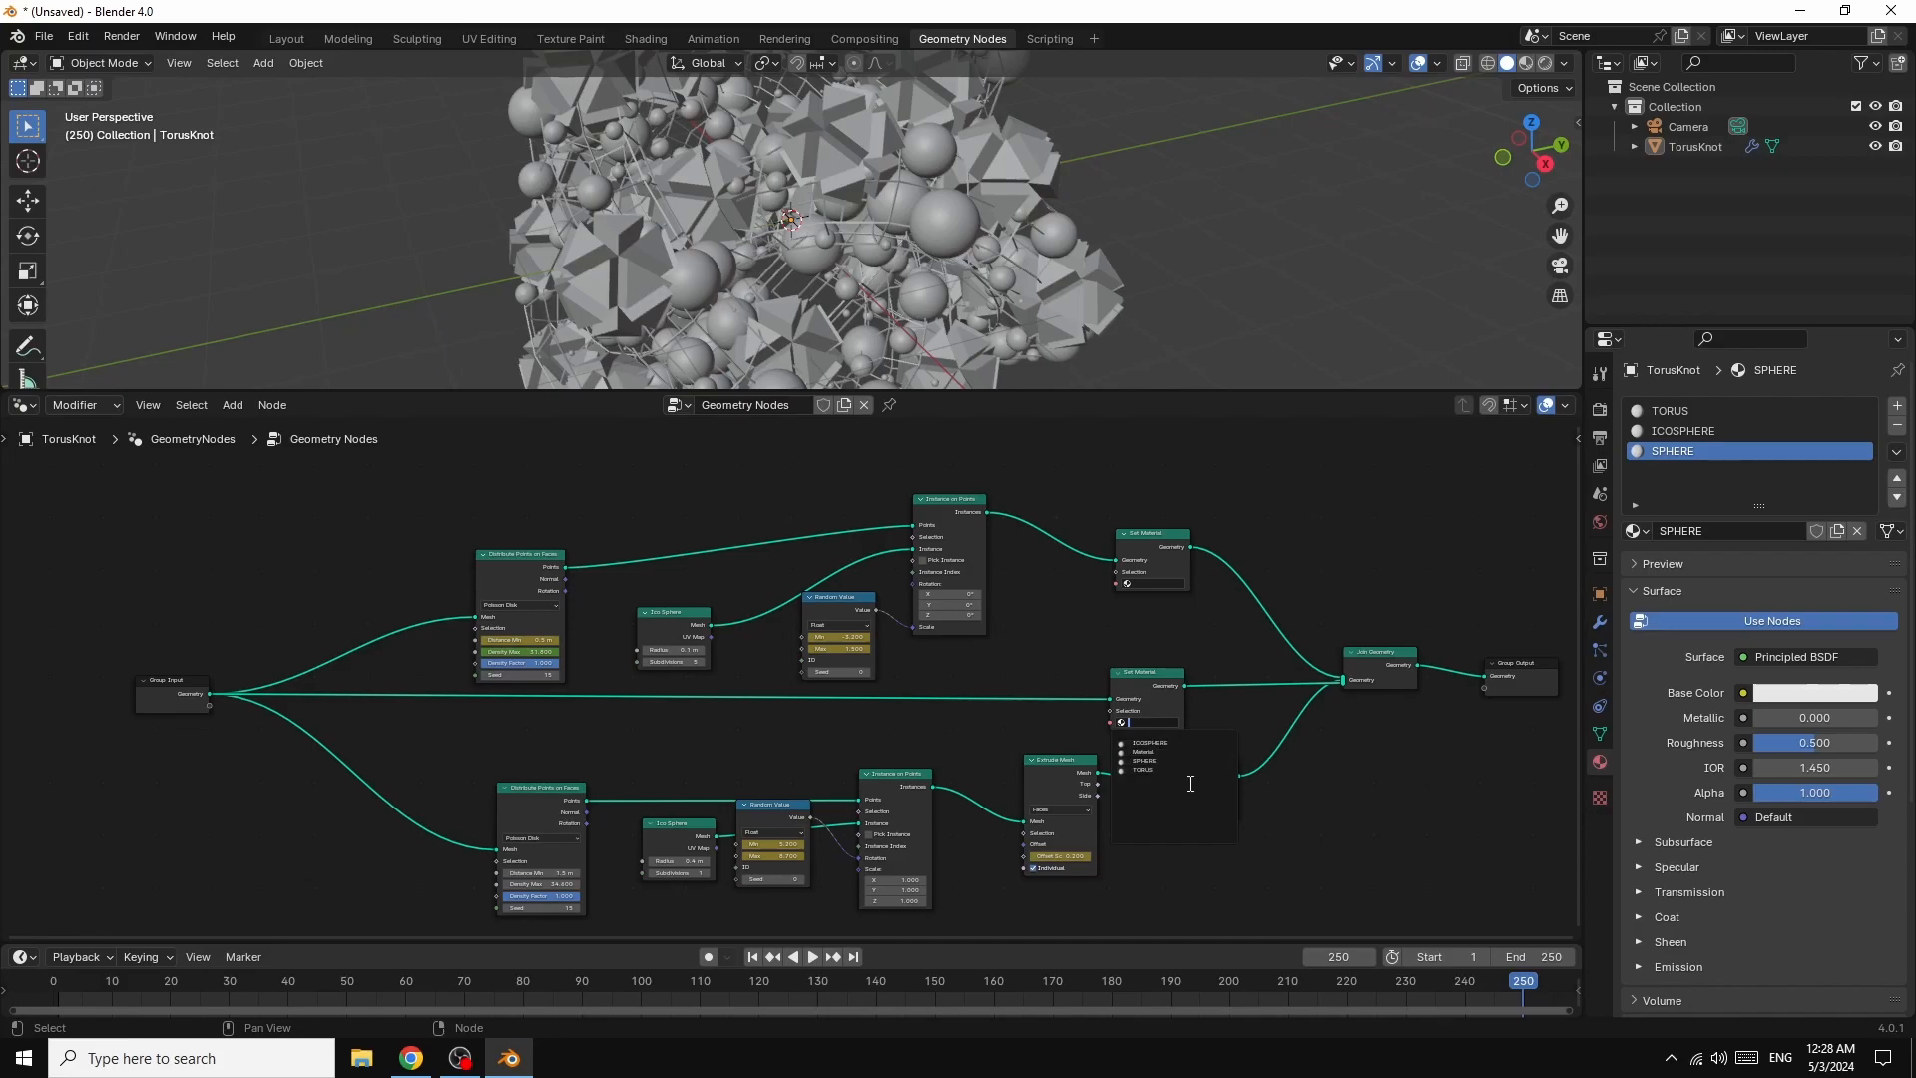
left_click(1148, 770)
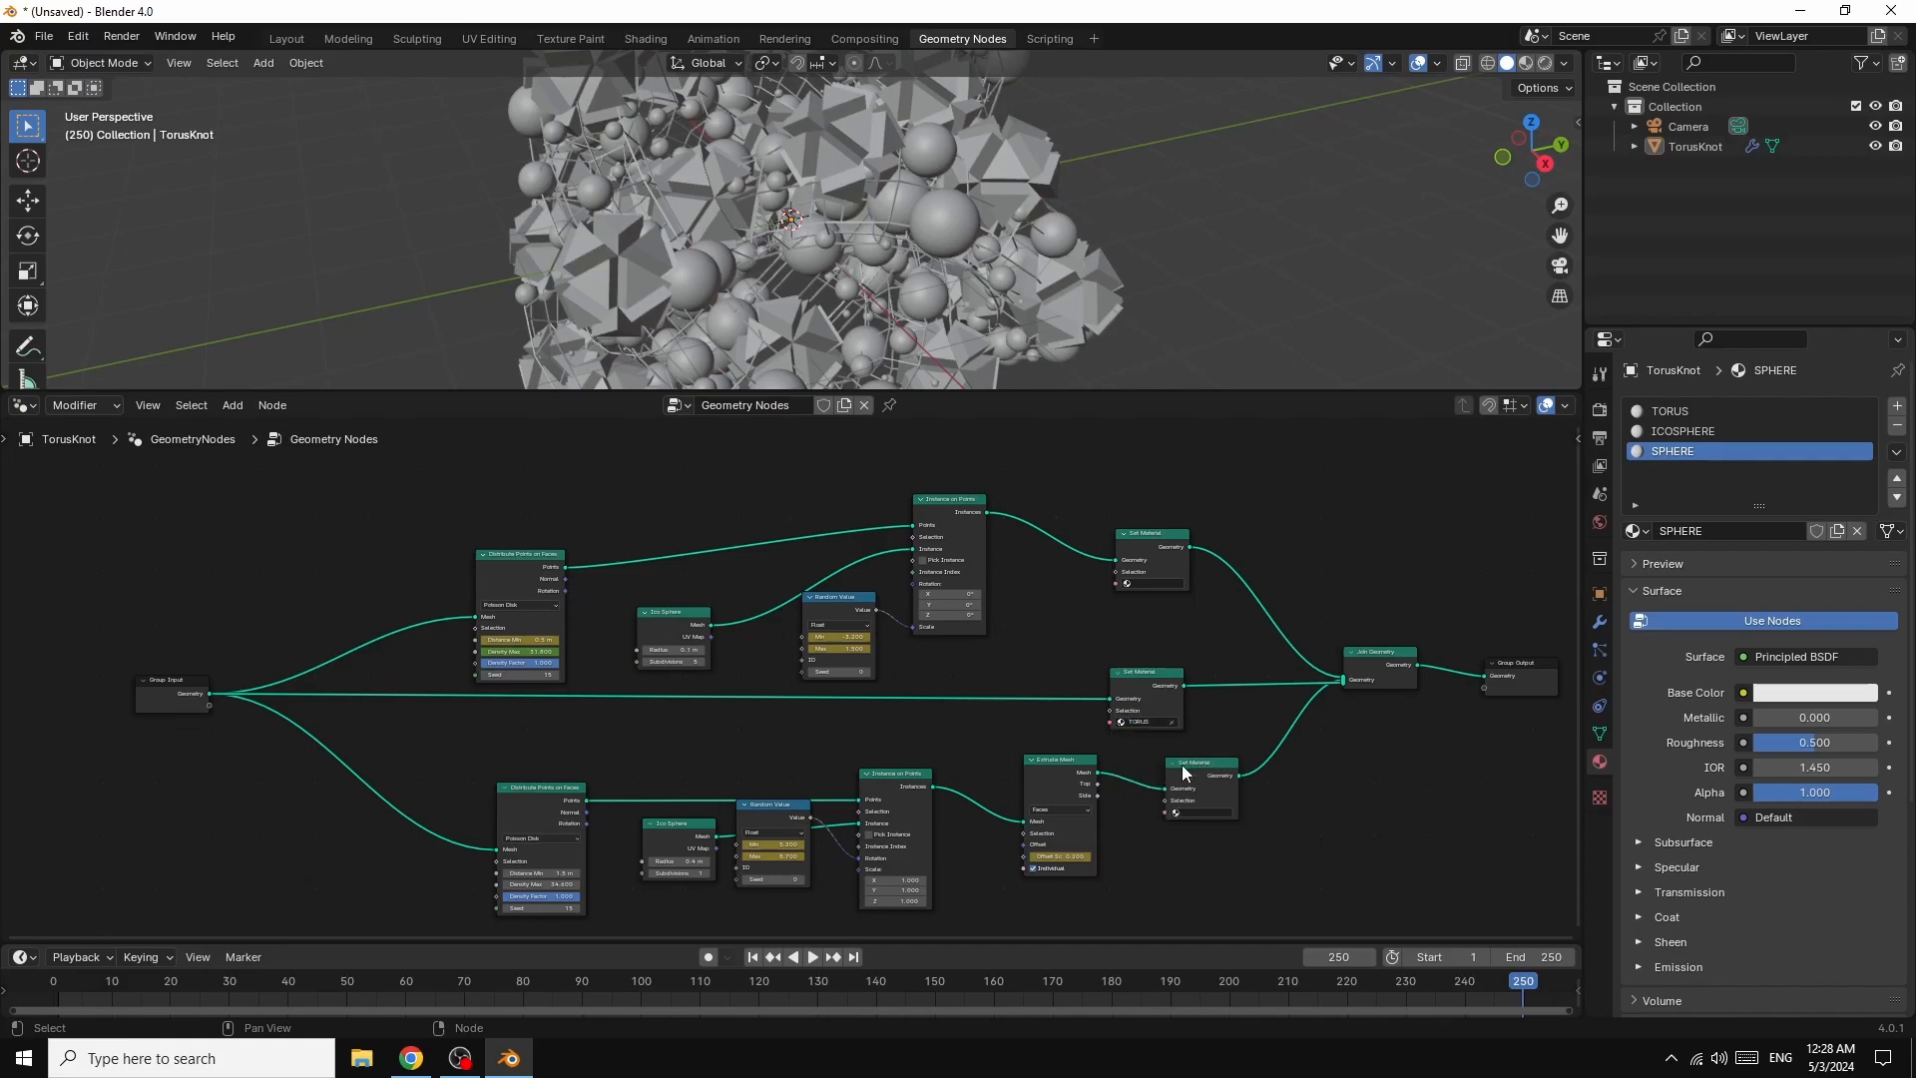
left_click(1141, 582)
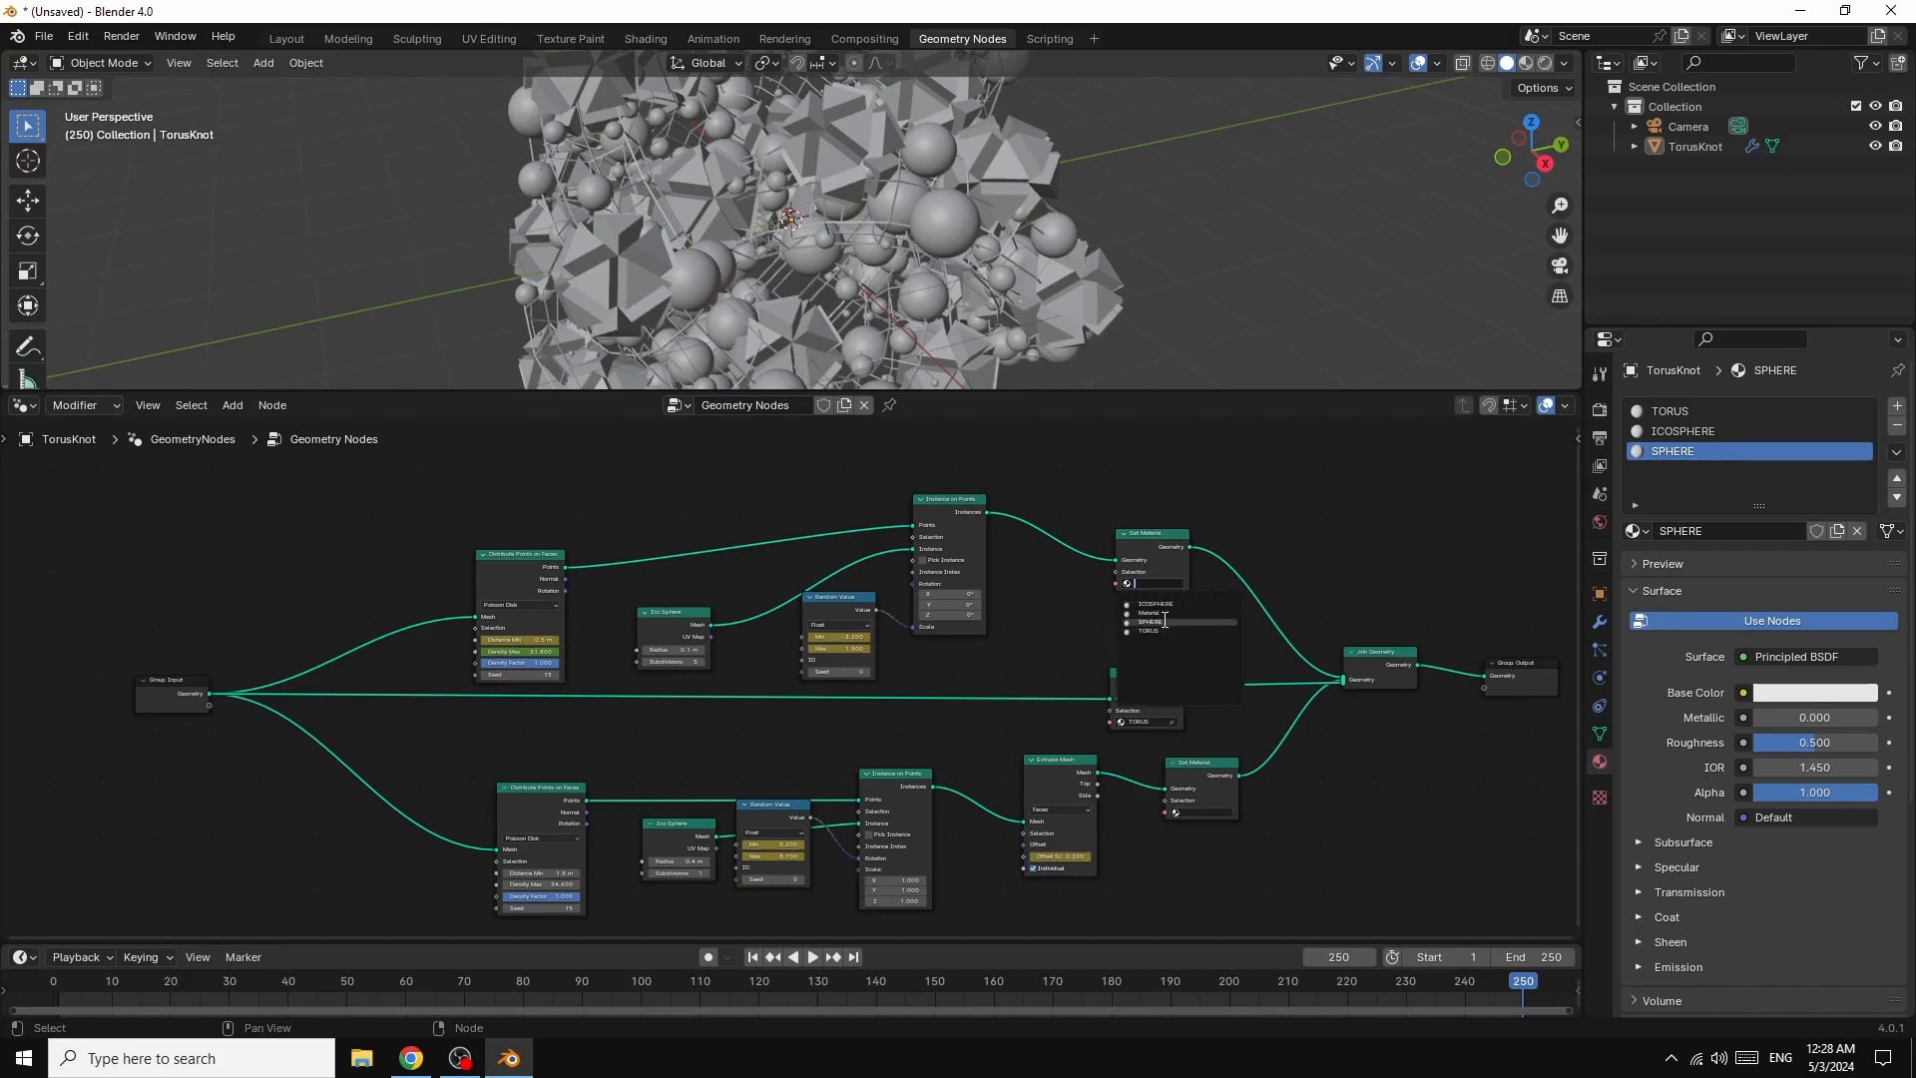
left_click(1164, 621)
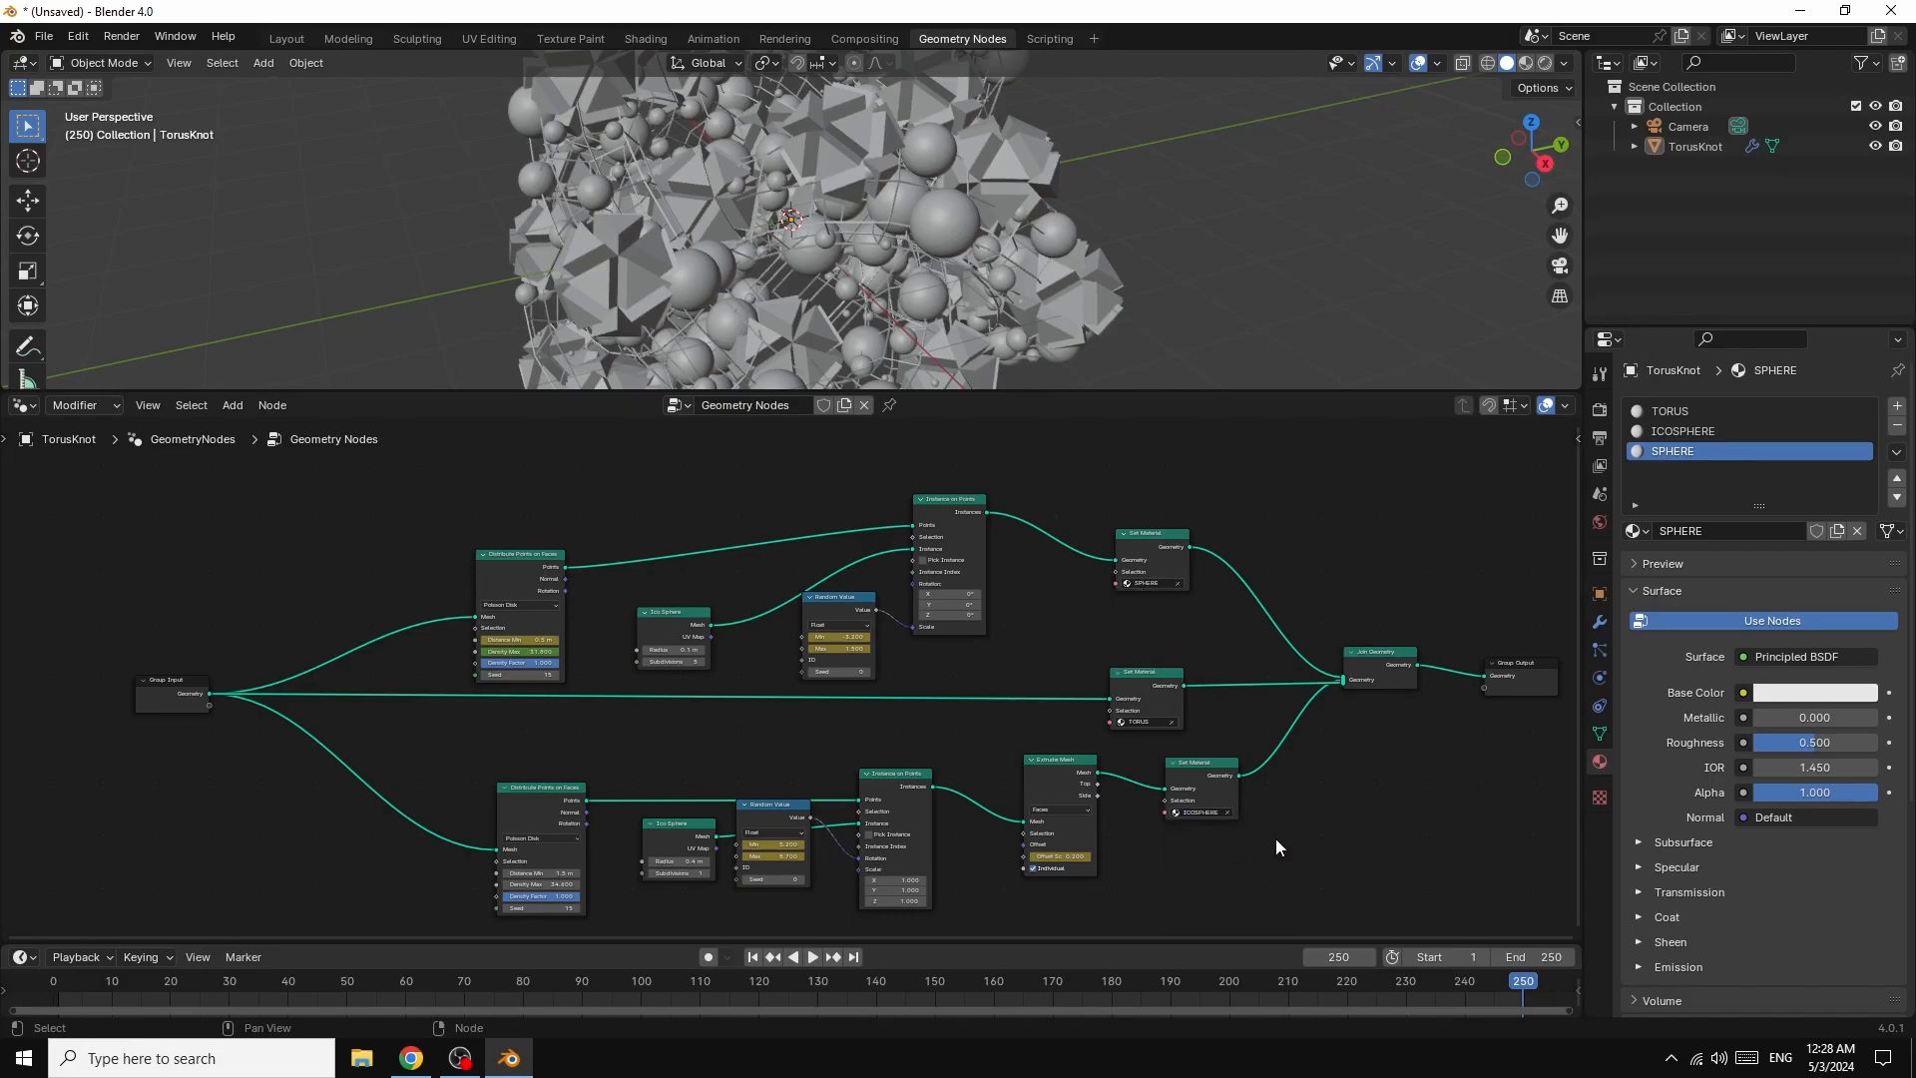
- Enlarge the 3D viewport, add a mesh plane at the origin and scale it up uniformly by about 11
left_click_drag(1544, 166, 1537, 168)
left_click_drag(1289, 391, 1258, 683)
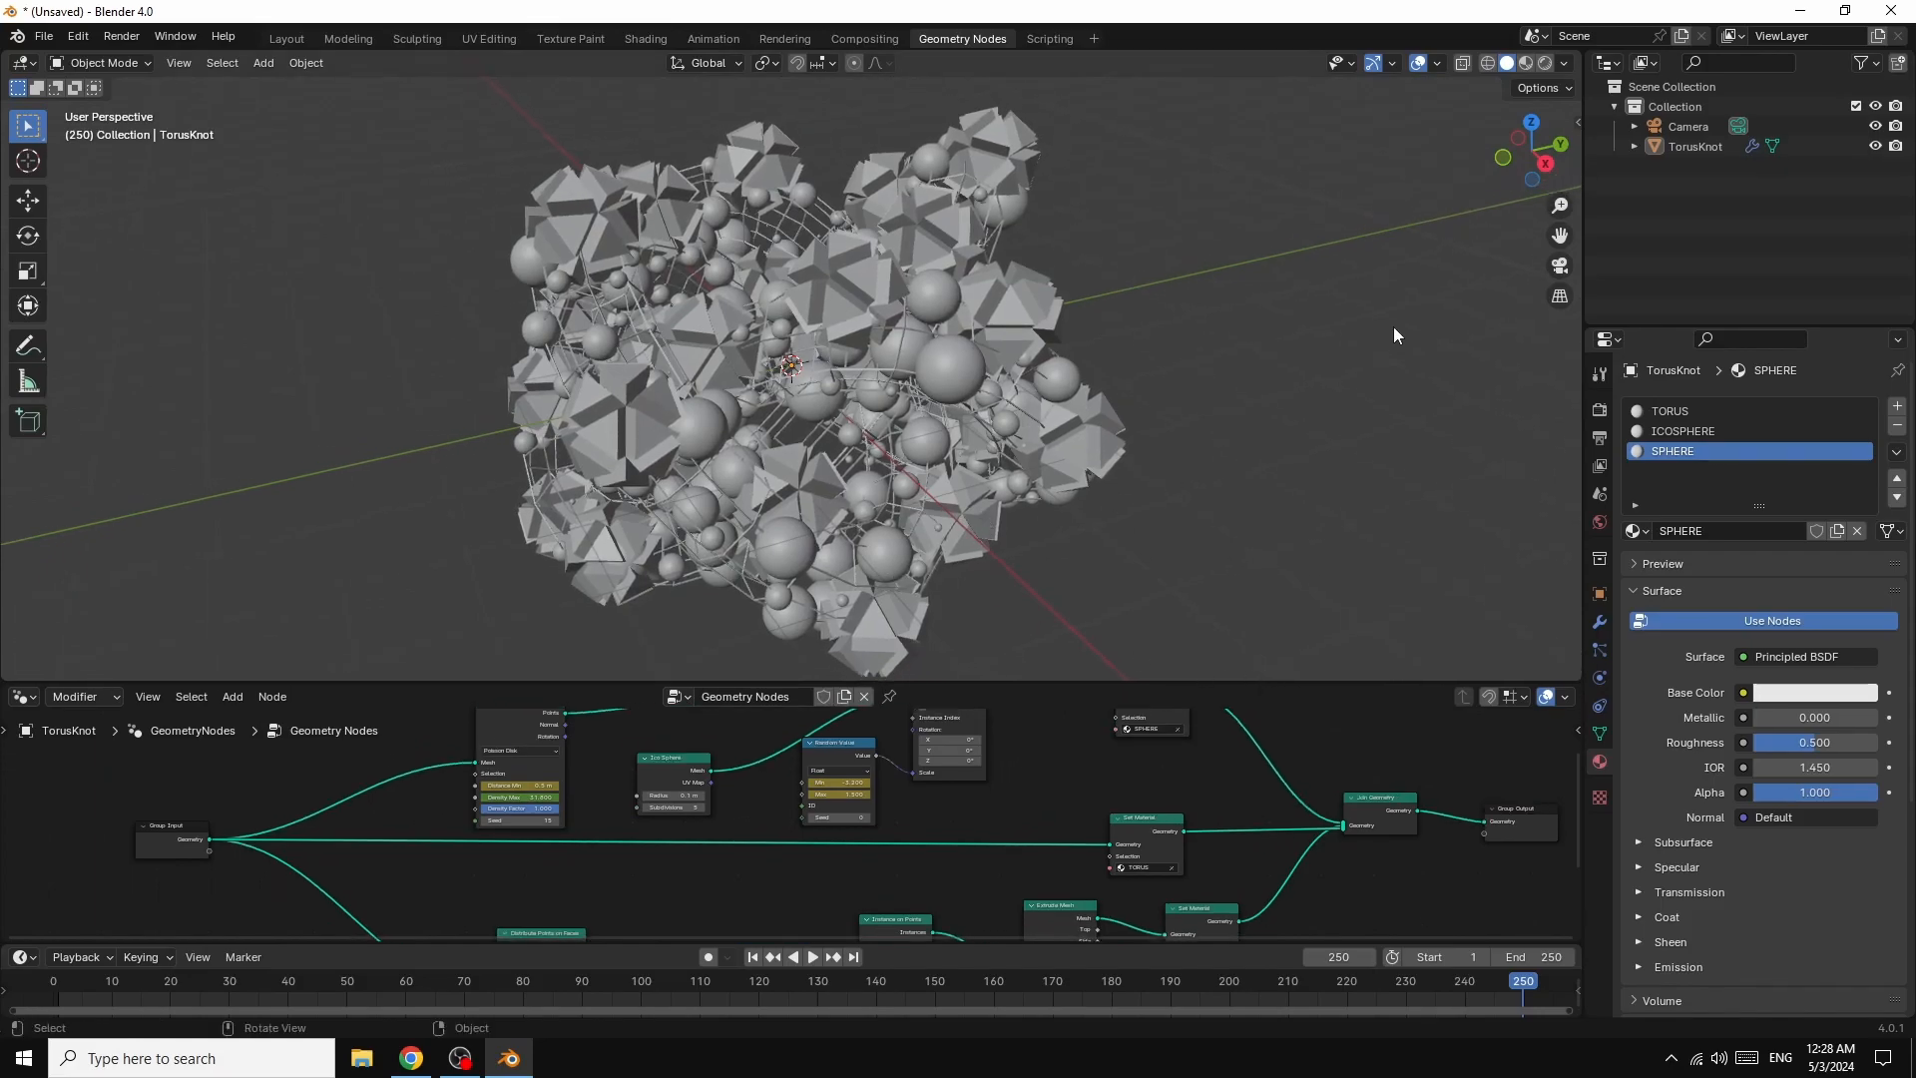
left_click(264, 65)
mouse_move(292, 92)
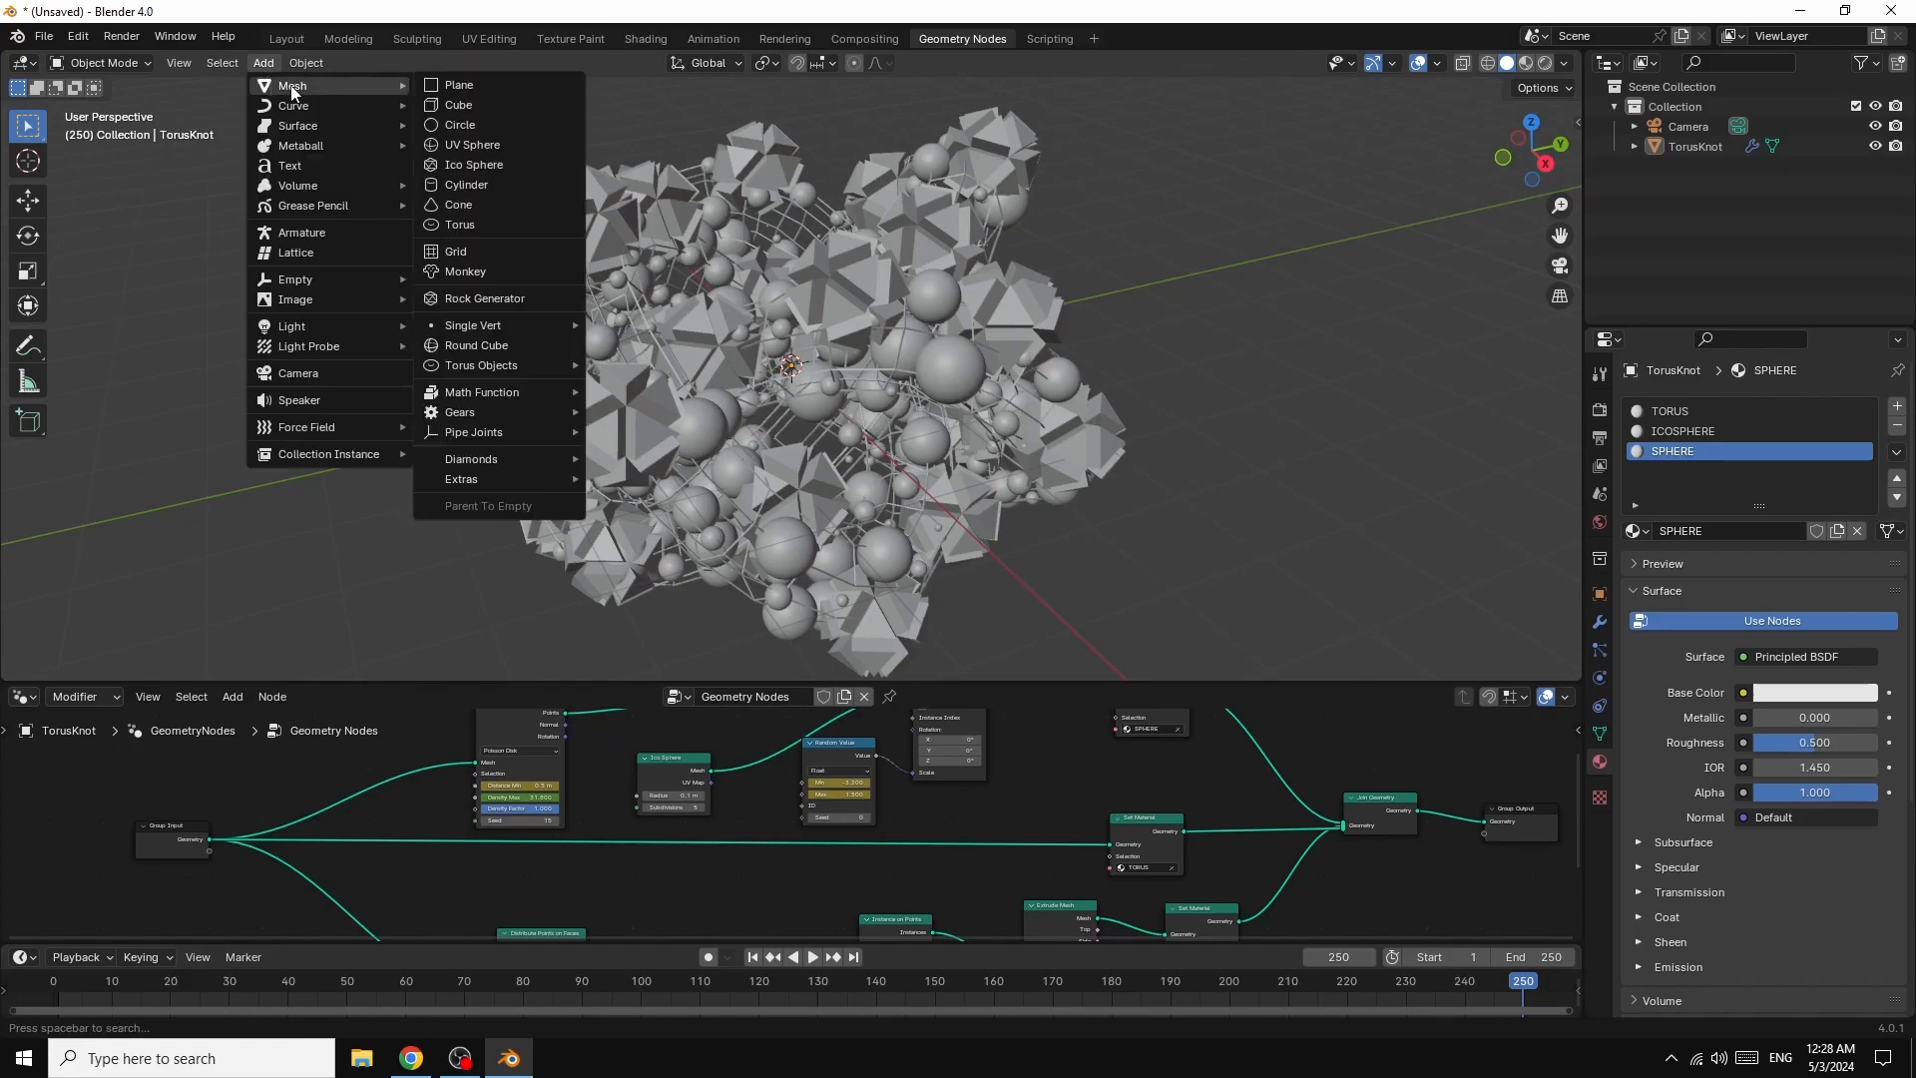
left_click(461, 87)
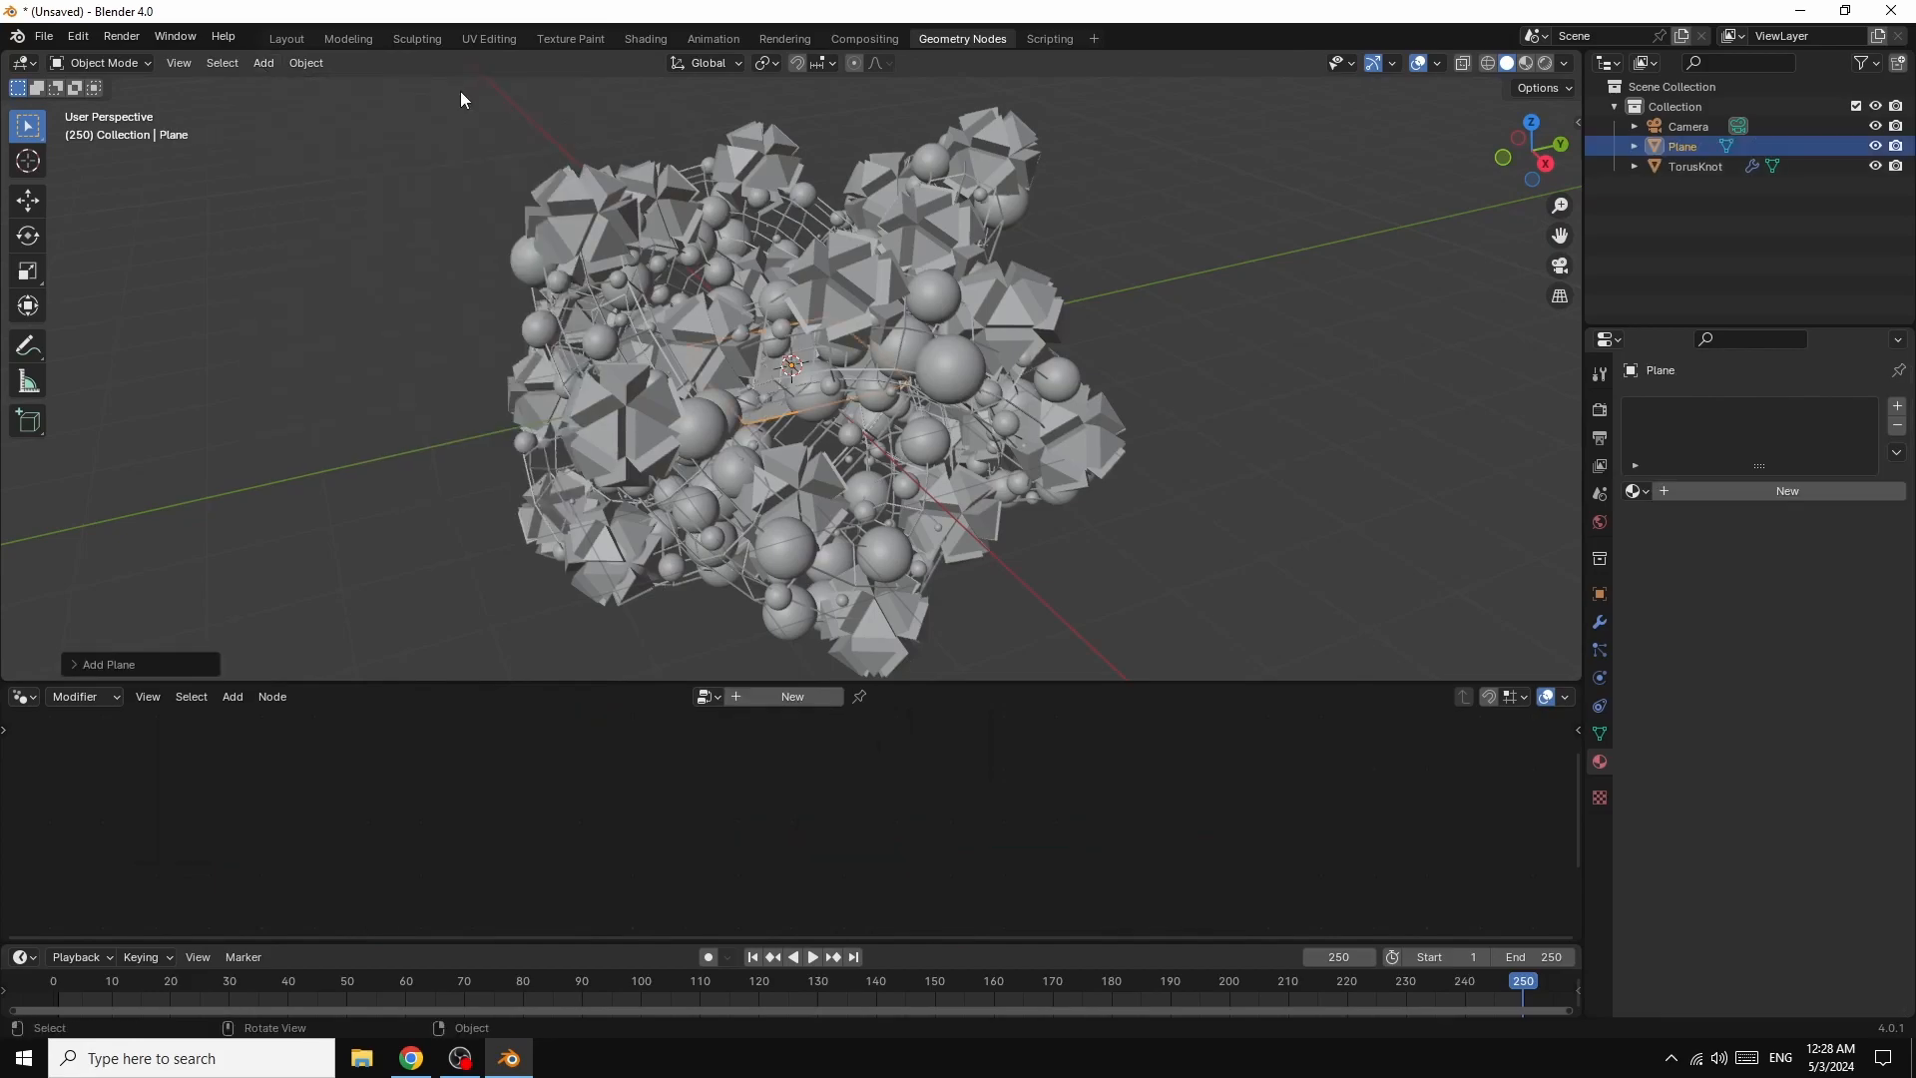
key("s")
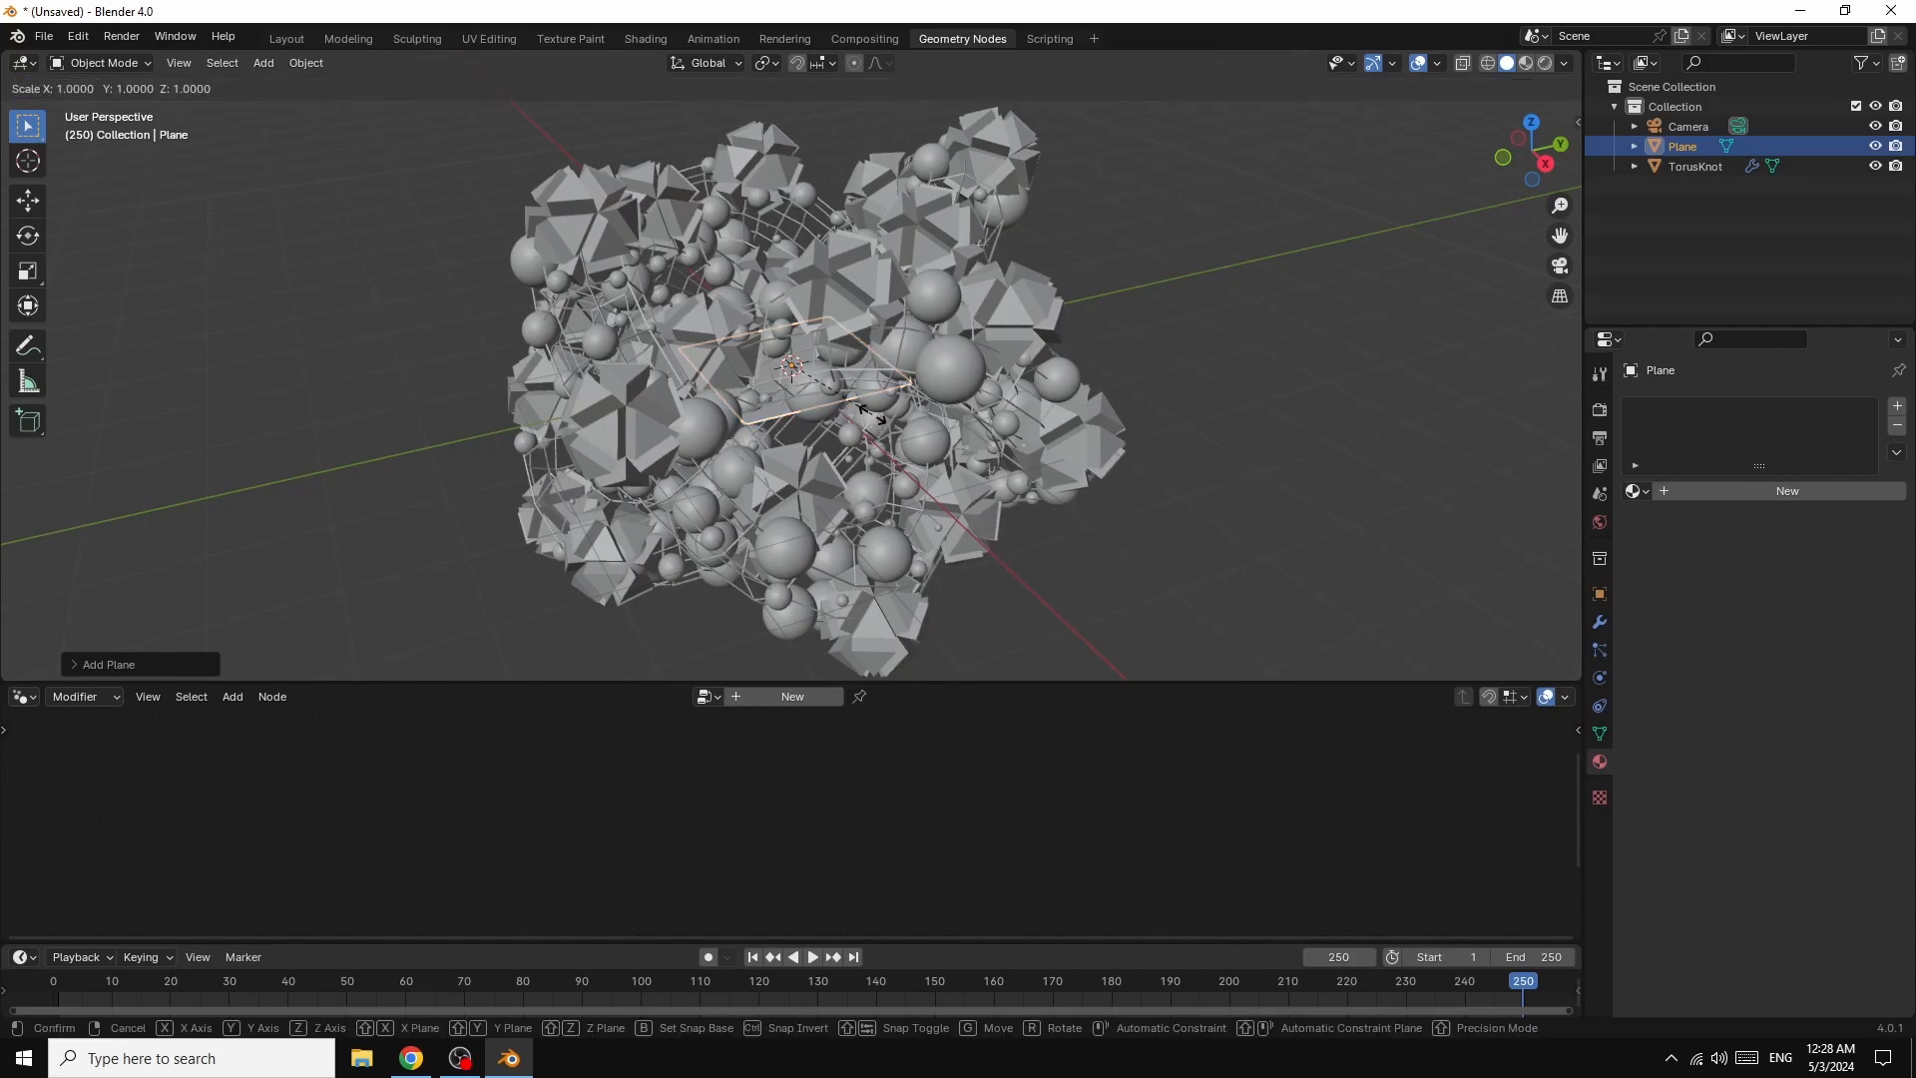
left_click(242, 570)
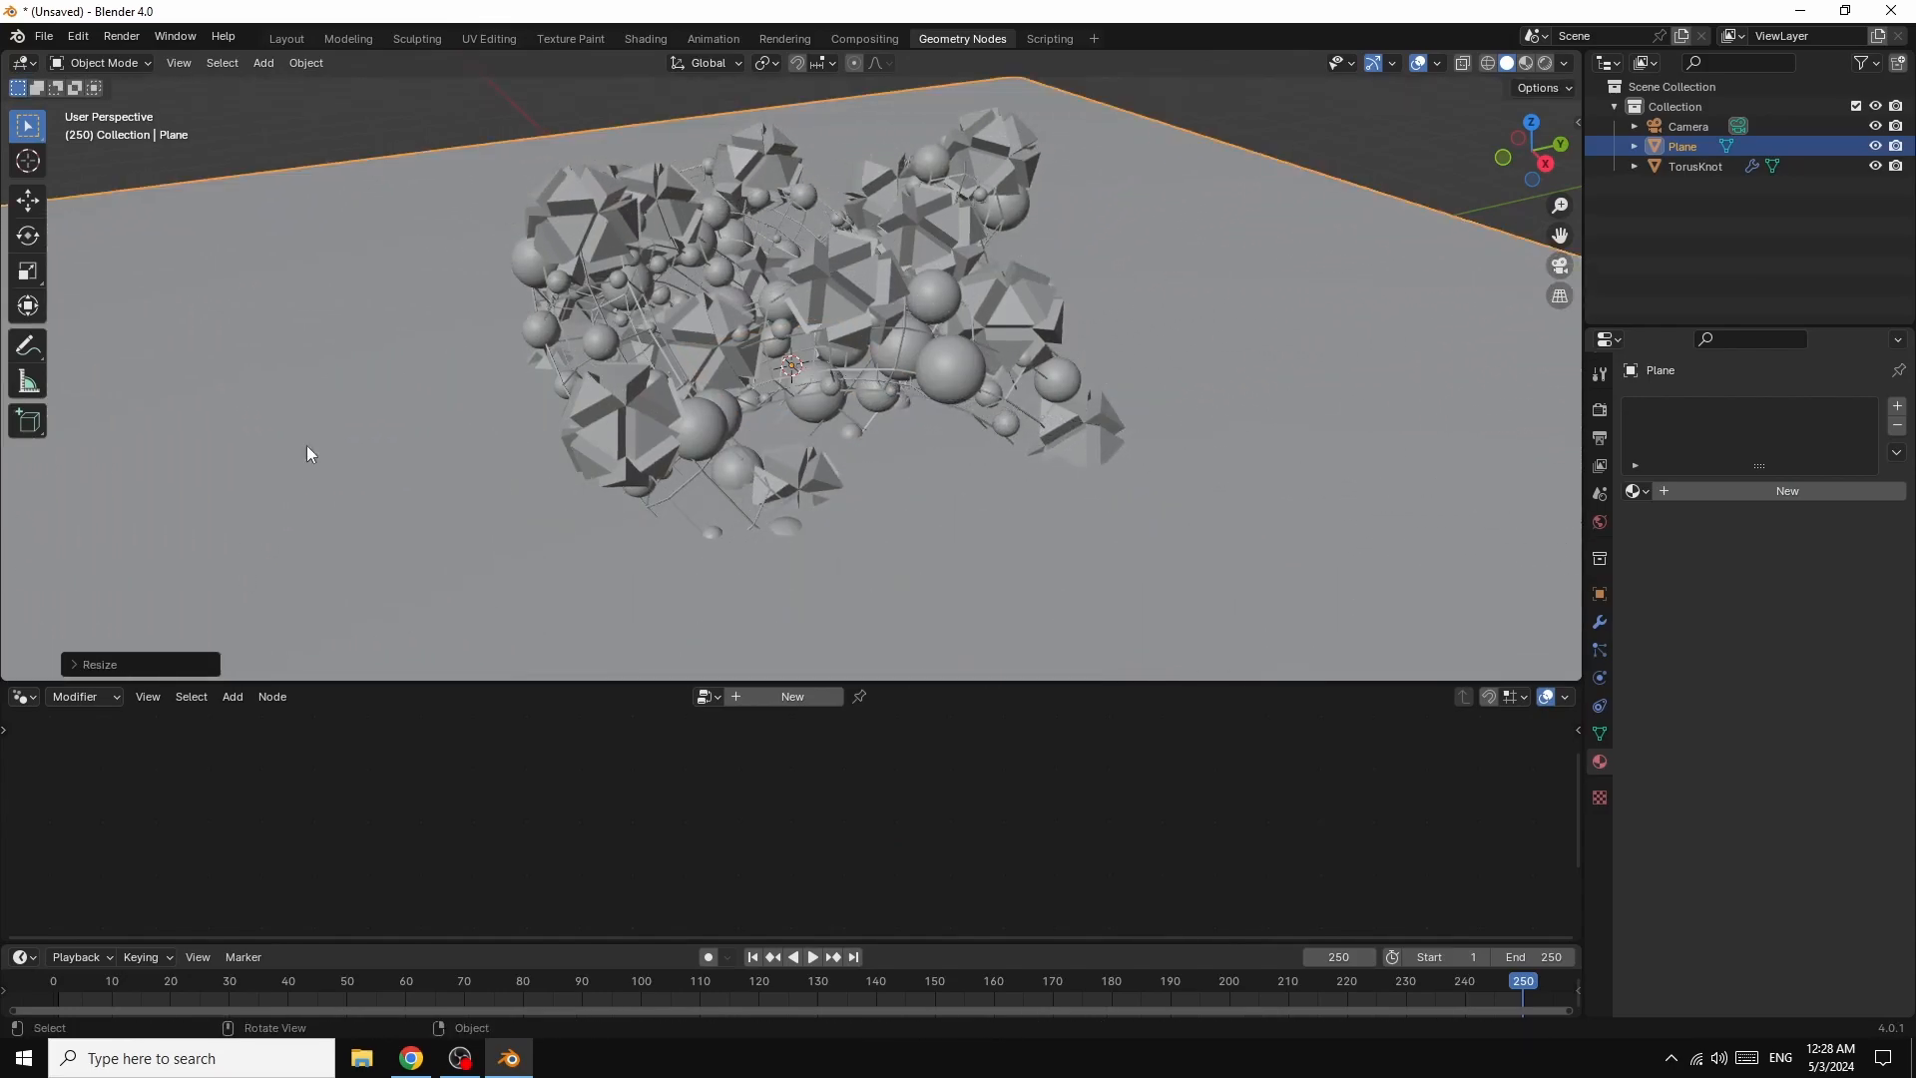
- Move the plane down along the Z axis by about 3.08 m to serve as a floor beneath the torus knot
left_click_drag(1543, 167, 1523, 185)
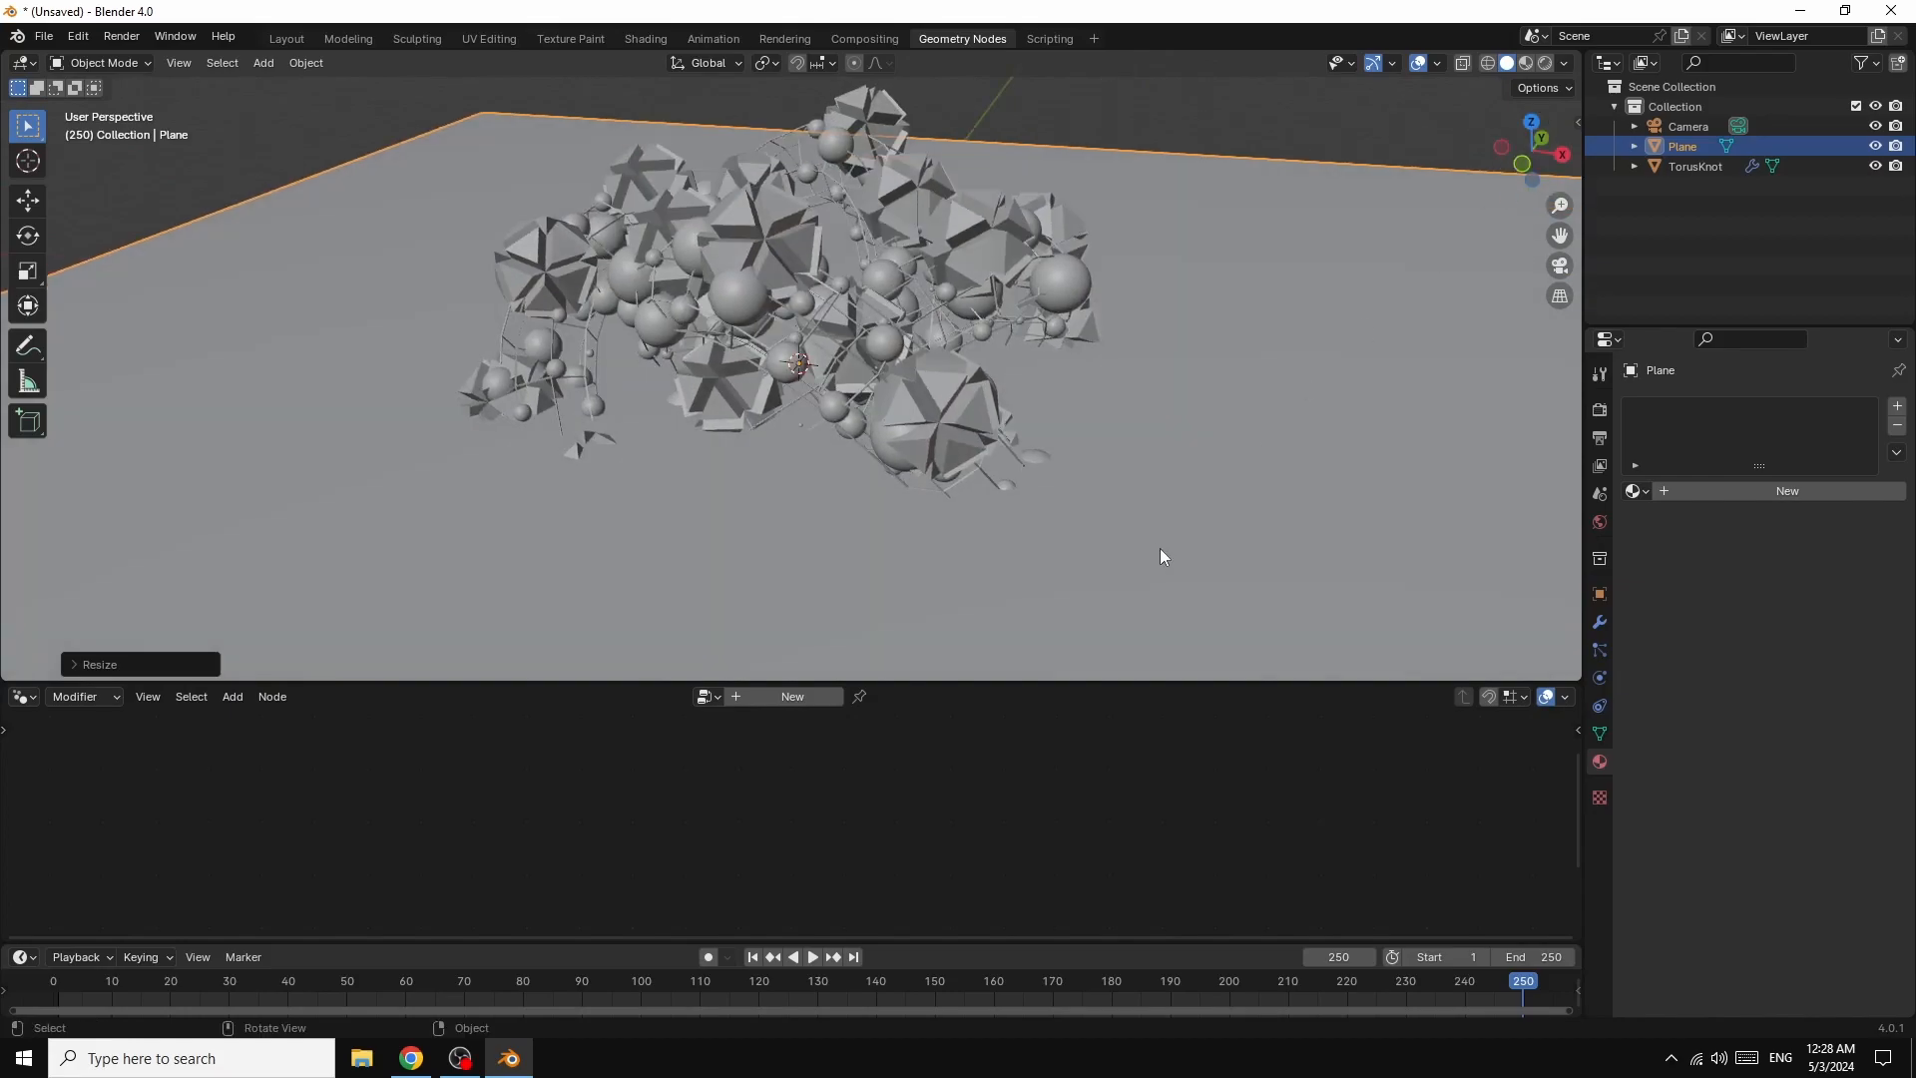
key("g")
key("z")
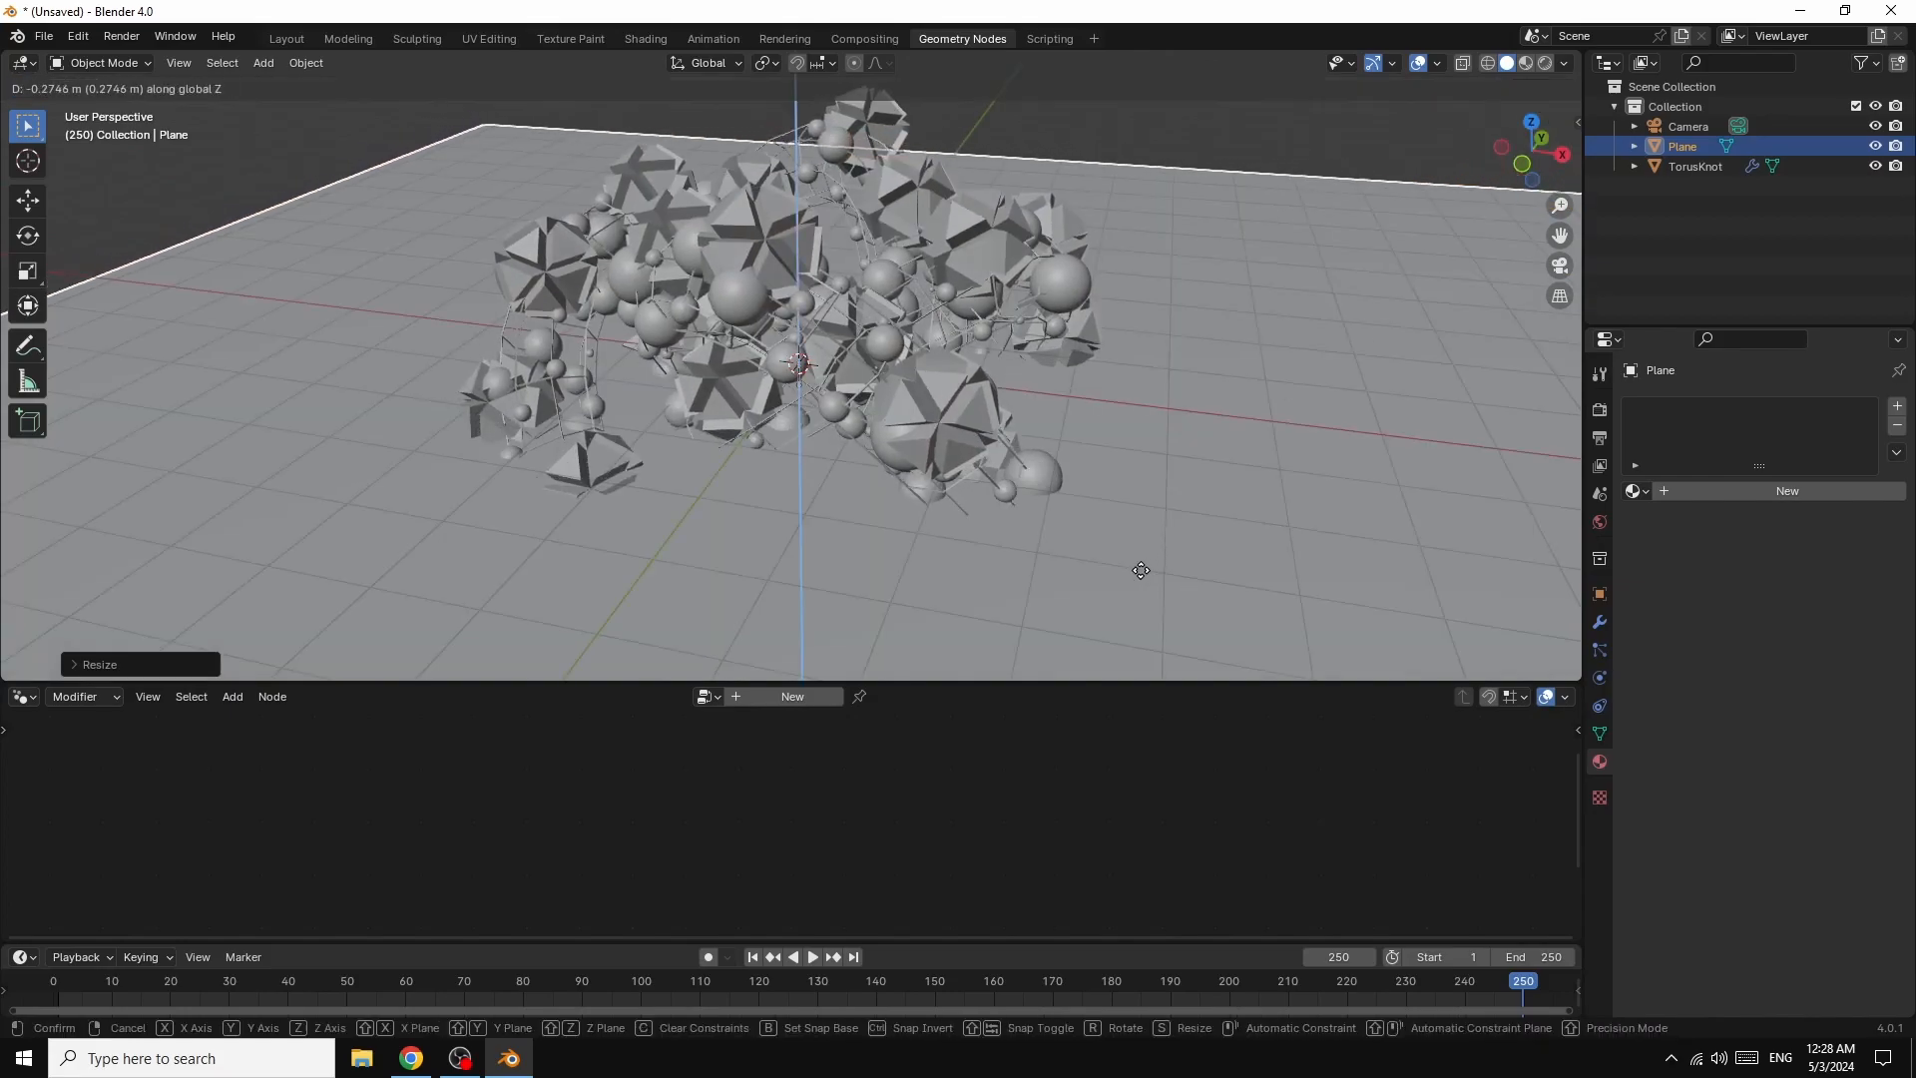
left_click(1189, 151)
- In Edit Mode, extrude the plane's back edge straight up along Z by about 9 m to form a backdrop wall
left_click_drag(1542, 157, 1497, 189)
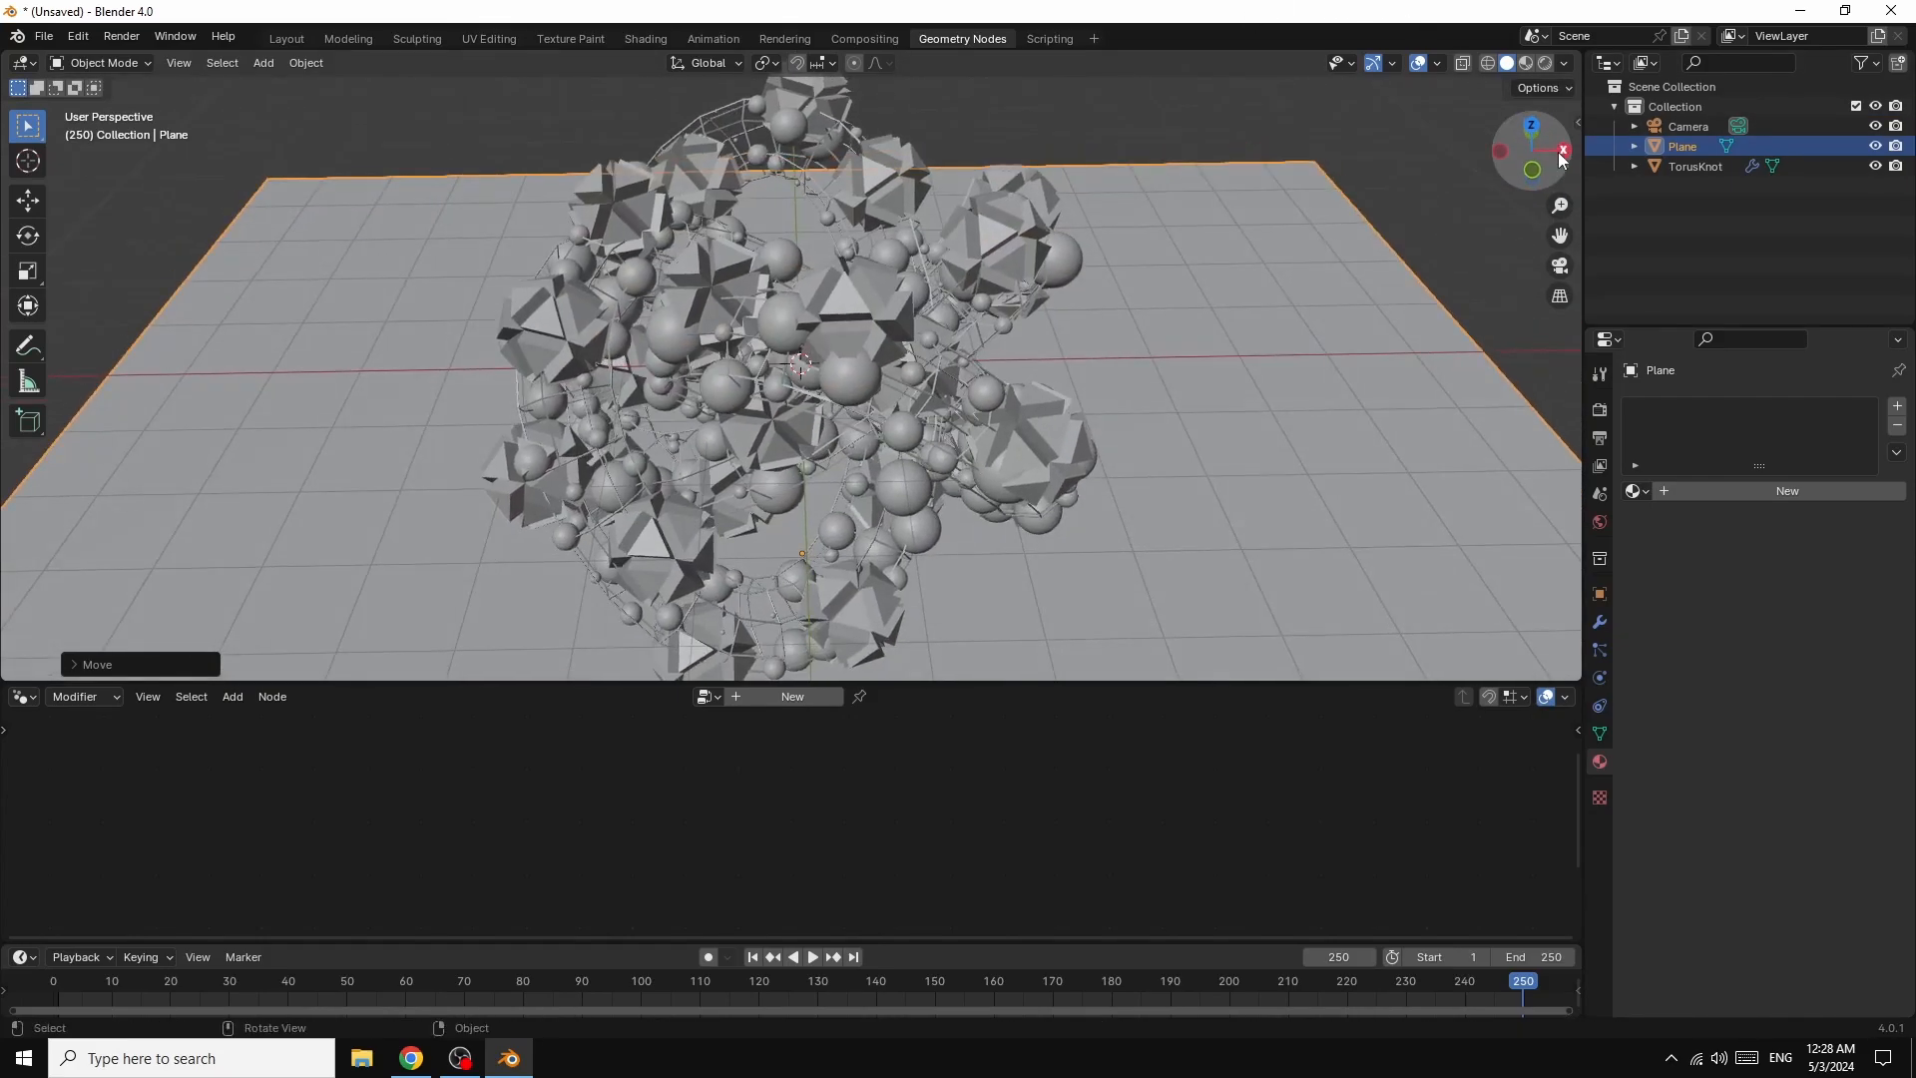
left_click(109, 64)
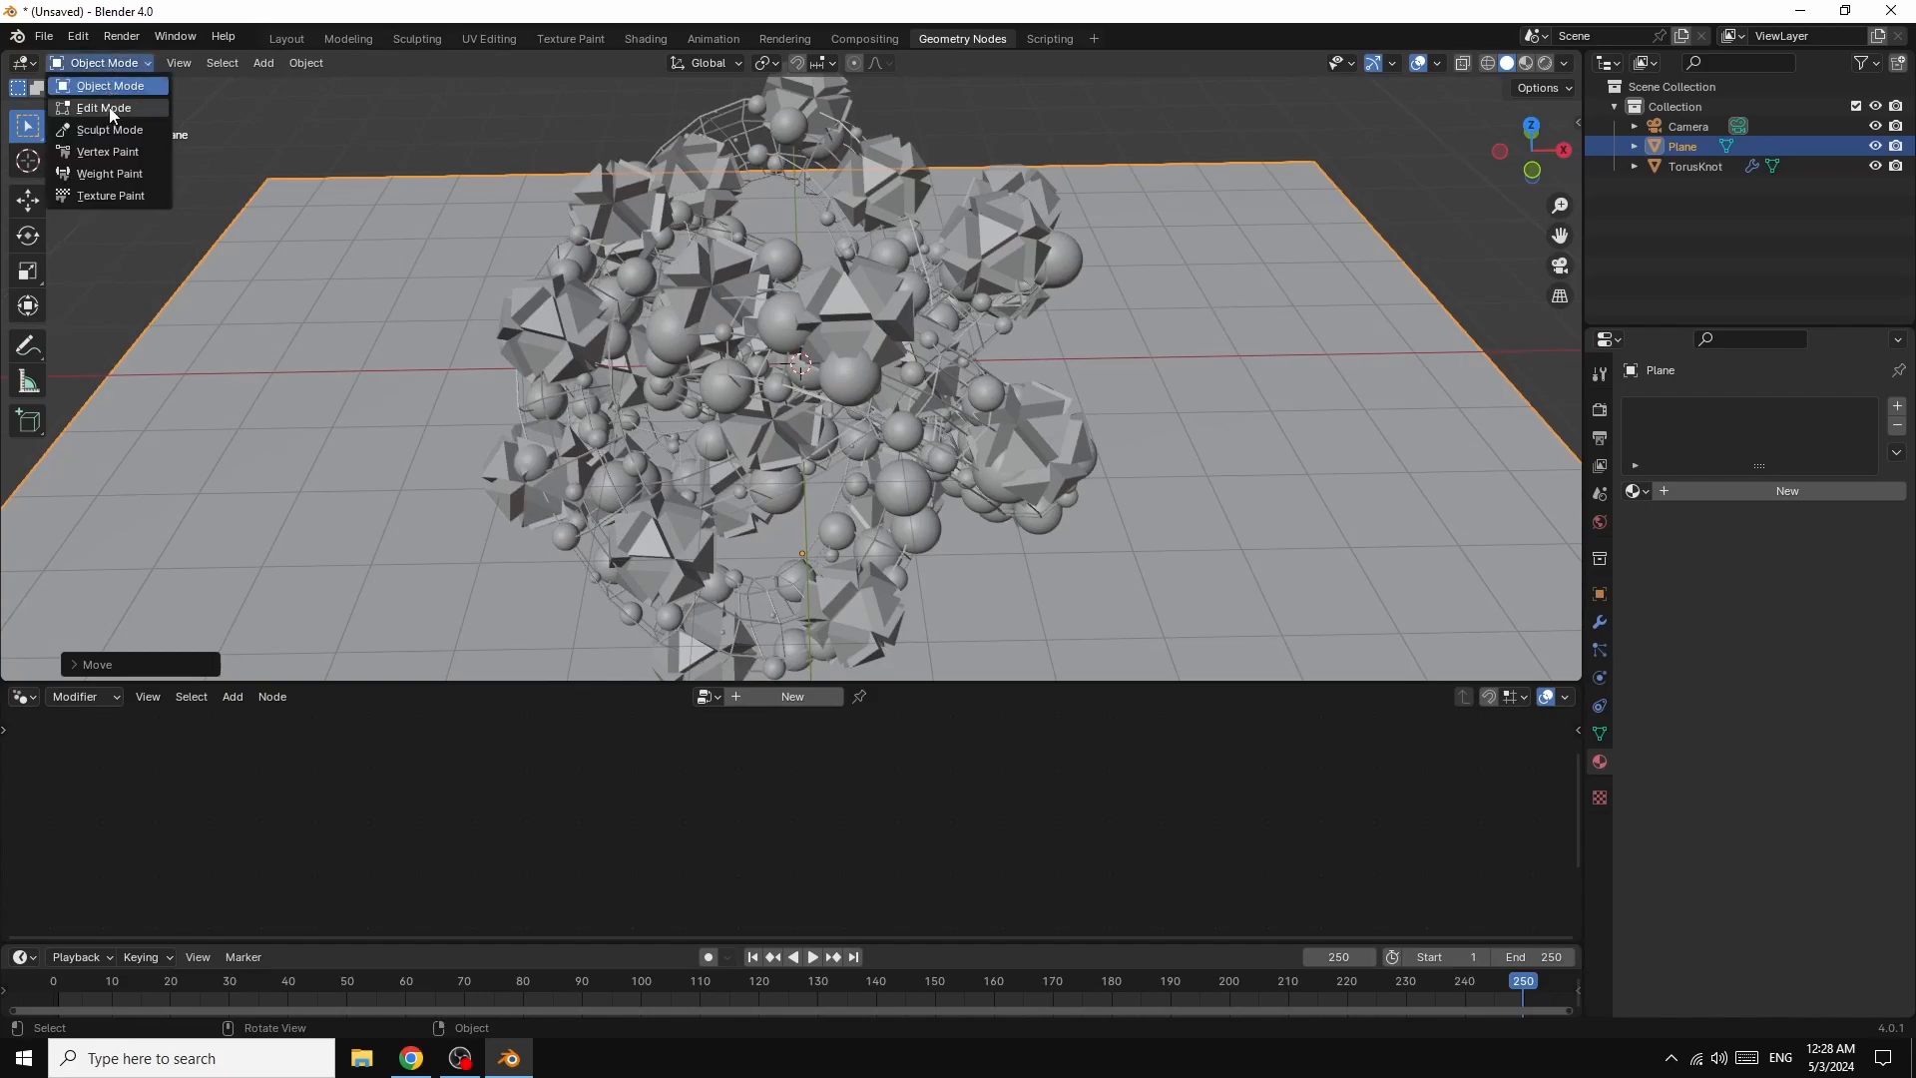
left_click(107, 109)
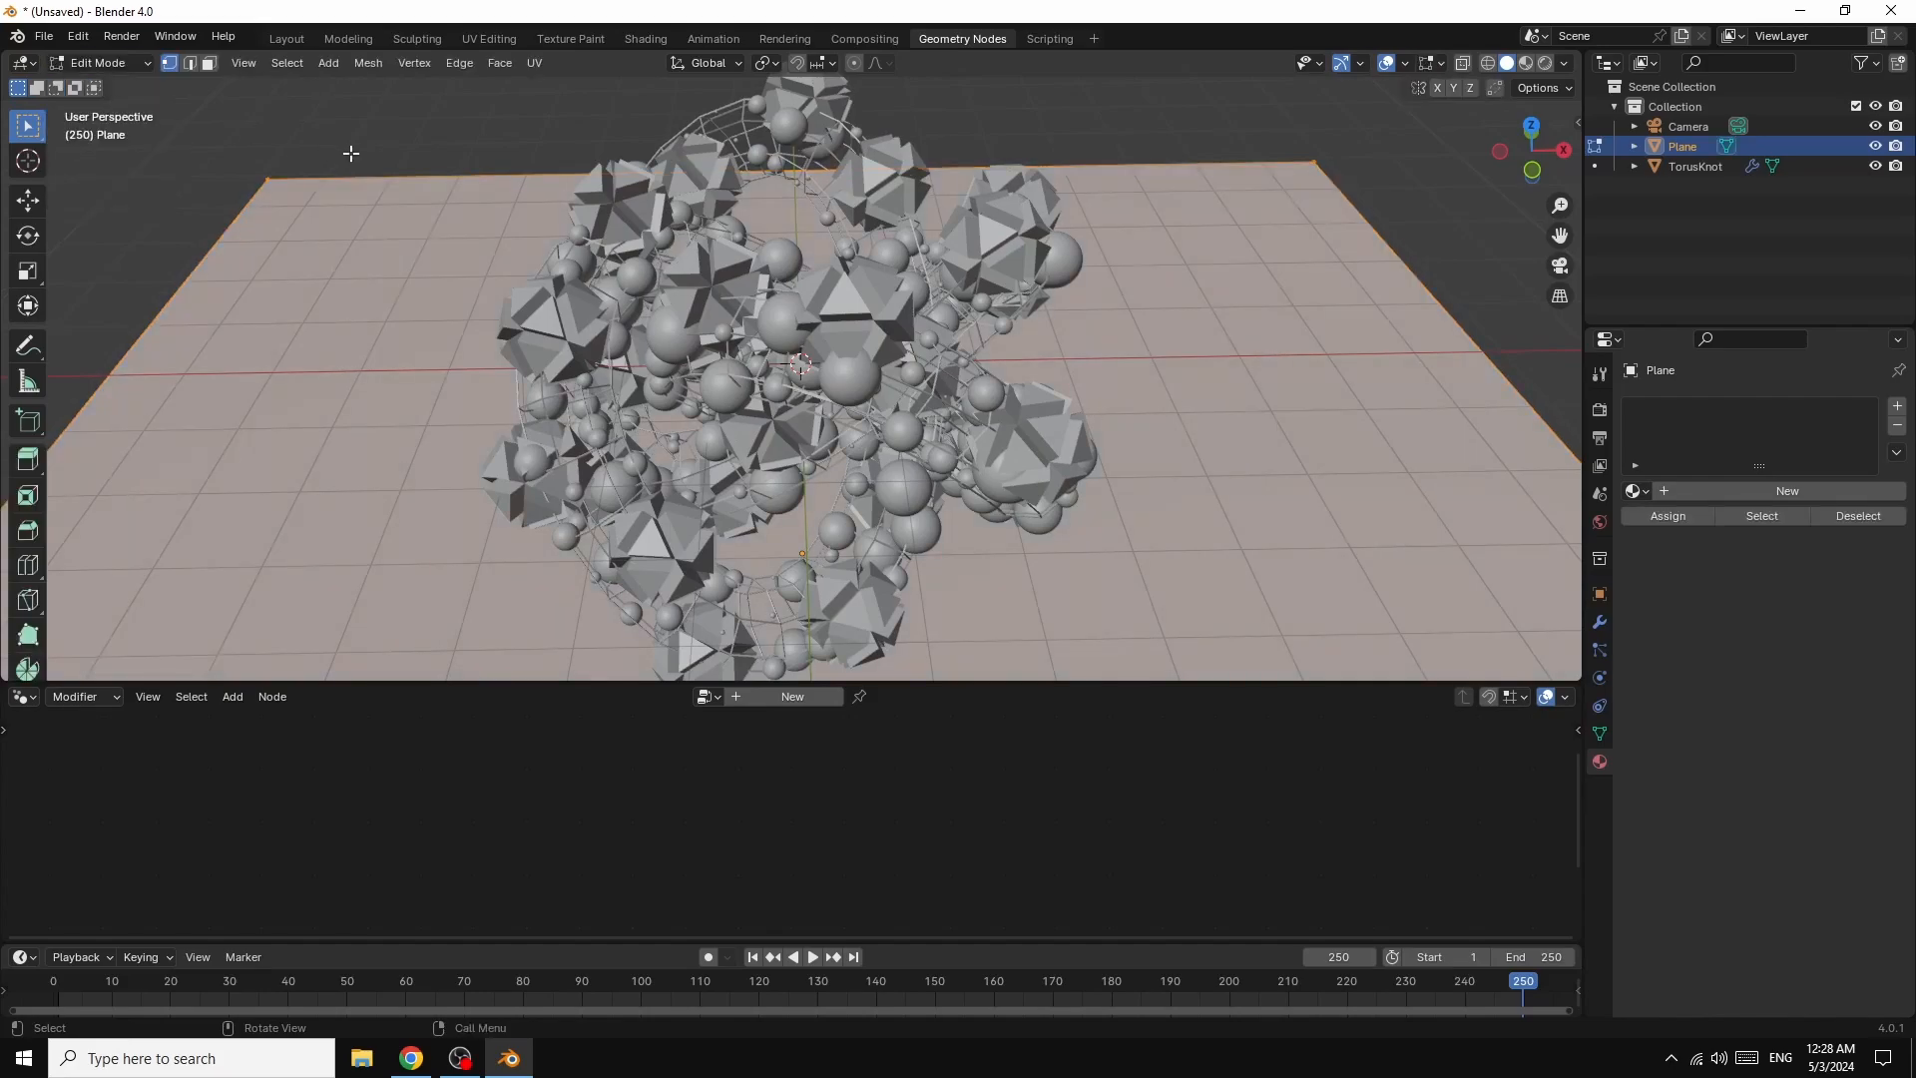
left_click(188, 63)
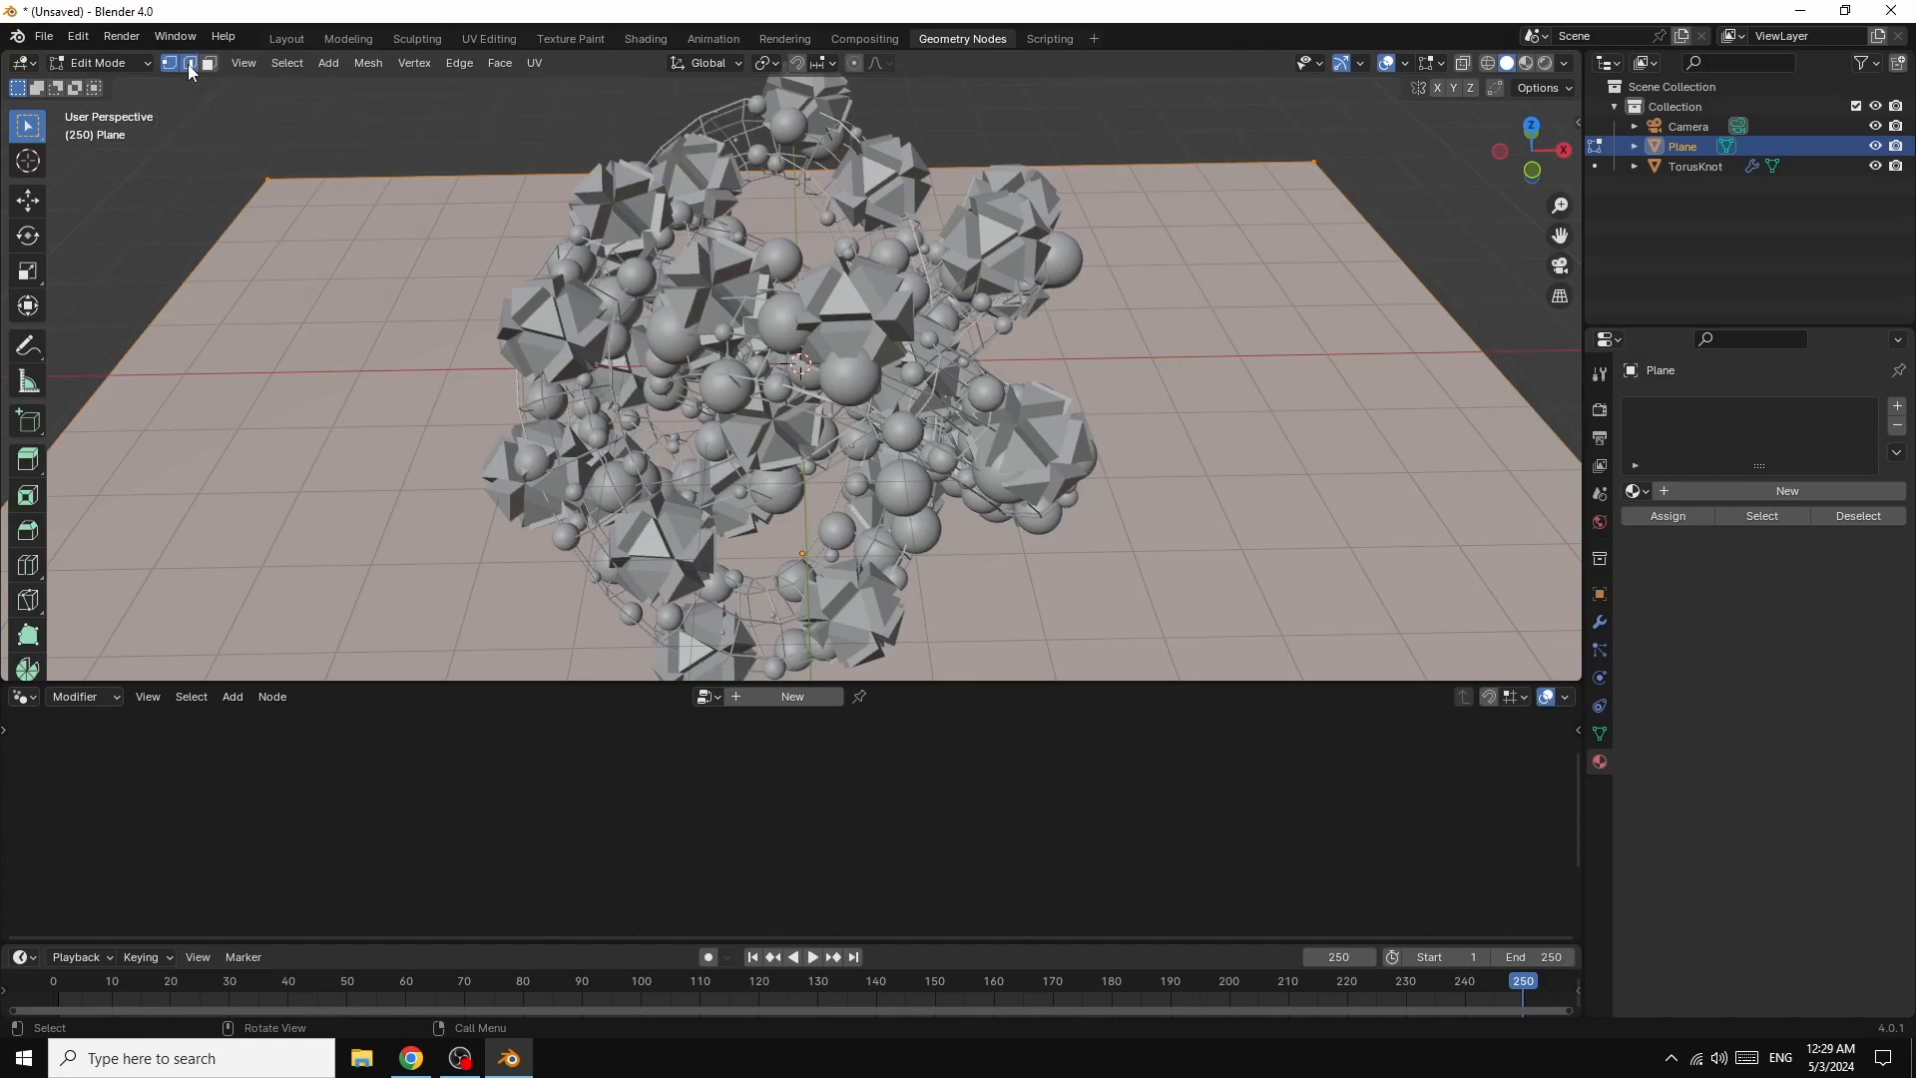
left_click(482, 176)
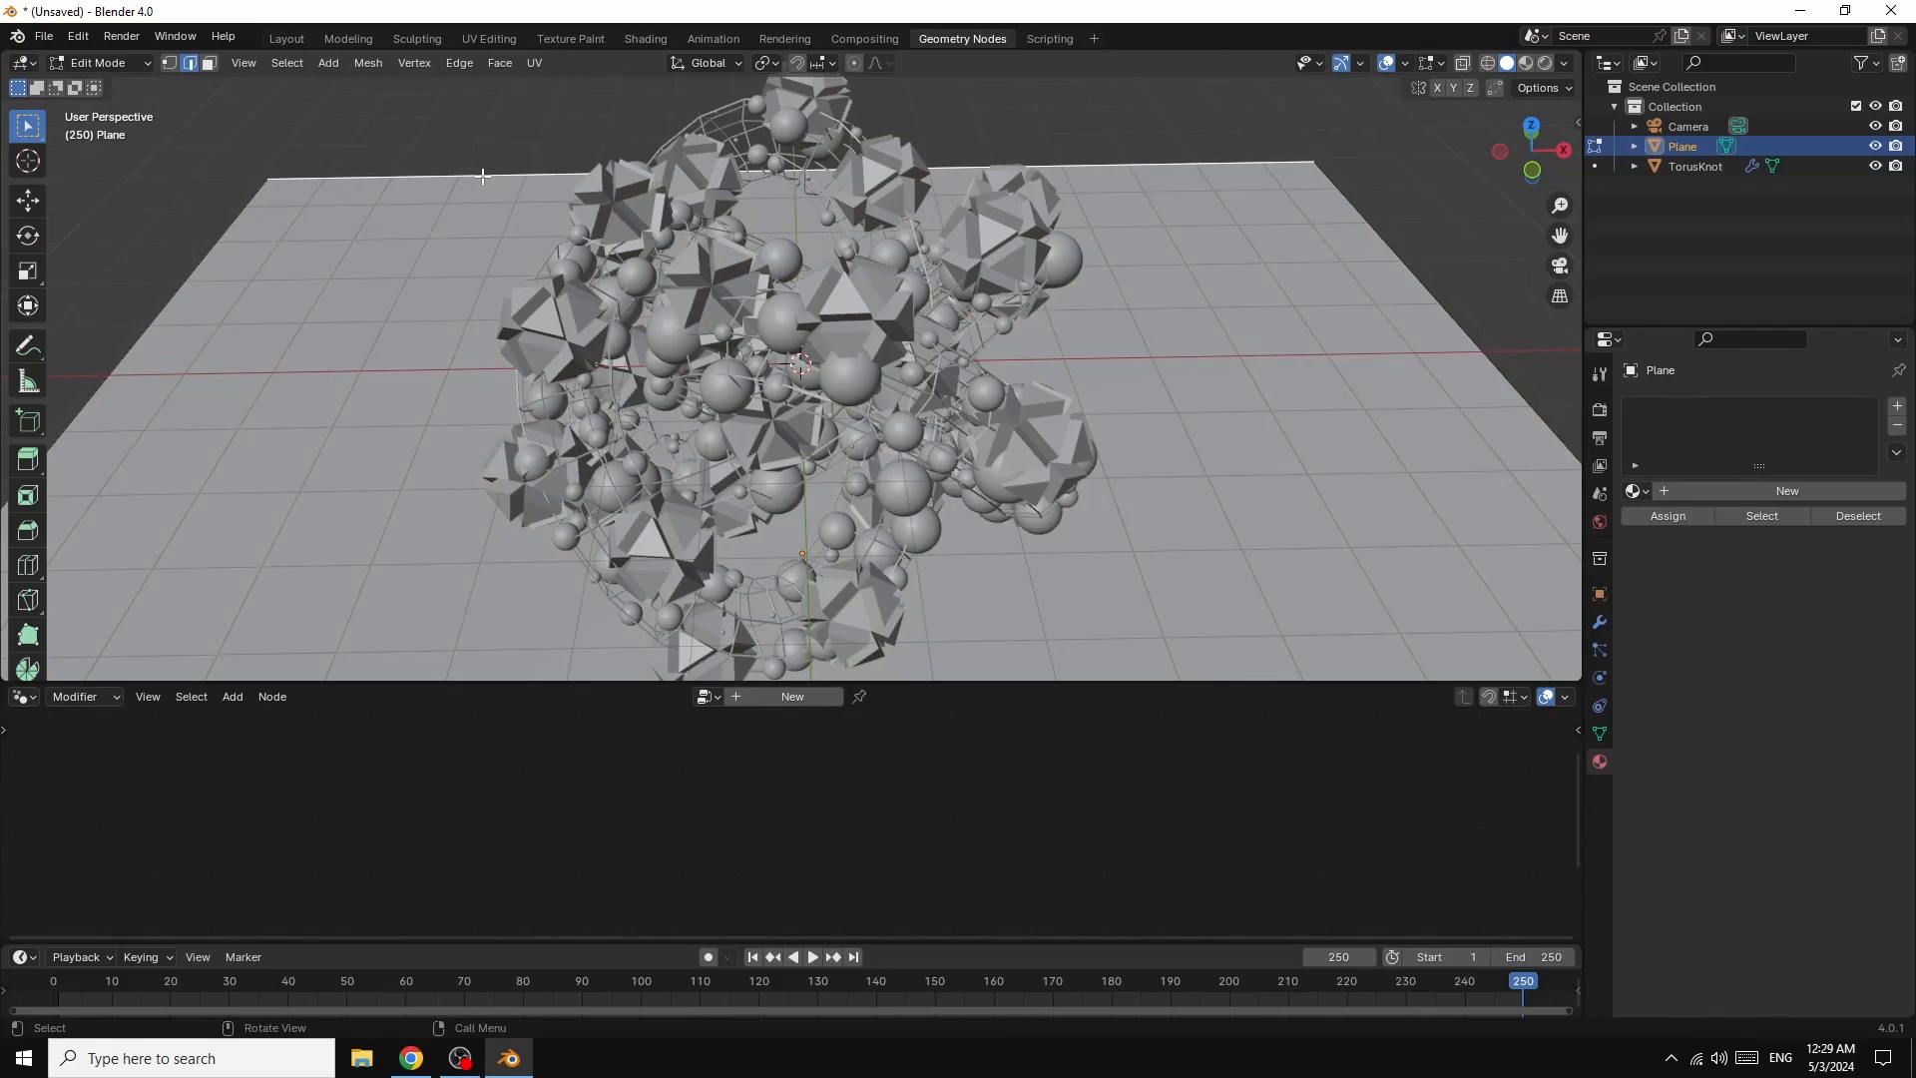
key("e")
key("z")
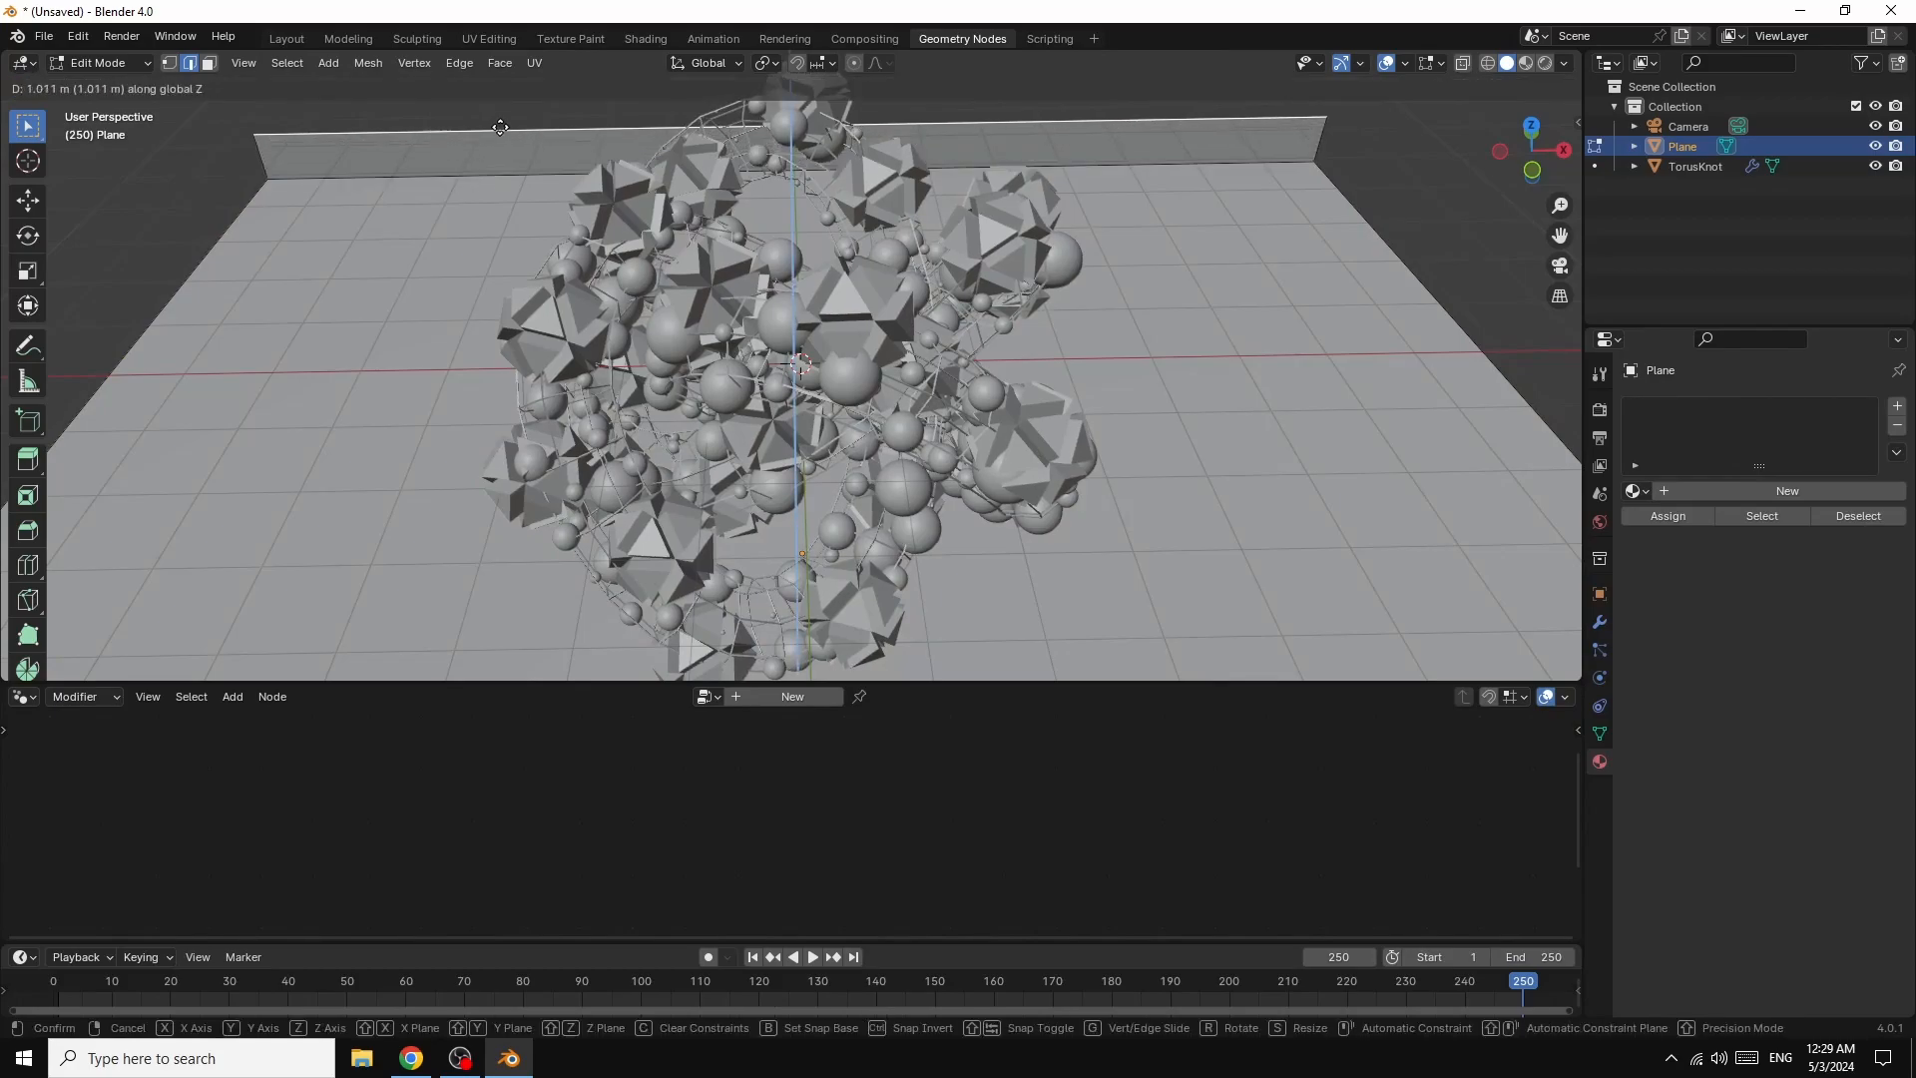
left_click(522, 299)
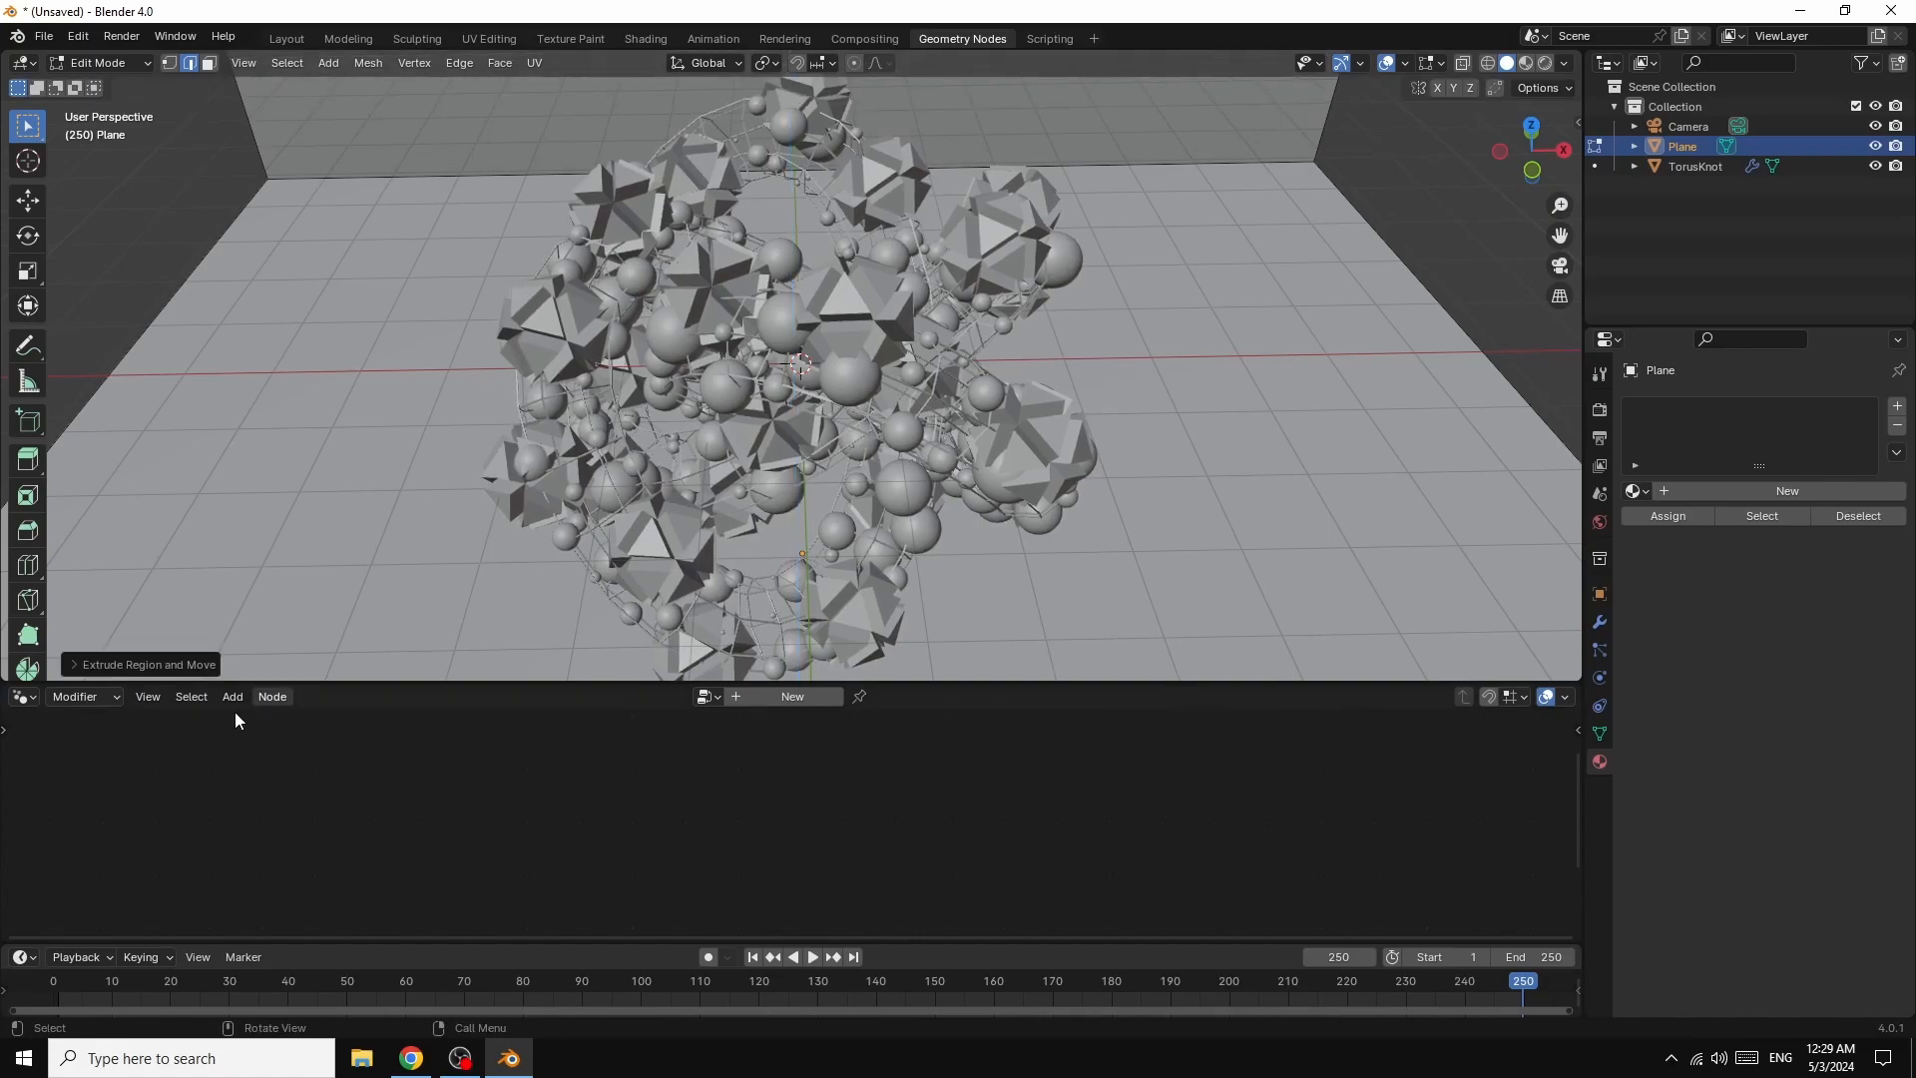
- Bevel the edge where floor and wall meet with a width of about 0.145 m and many segments for a rounded transition
left_click(419, 173)
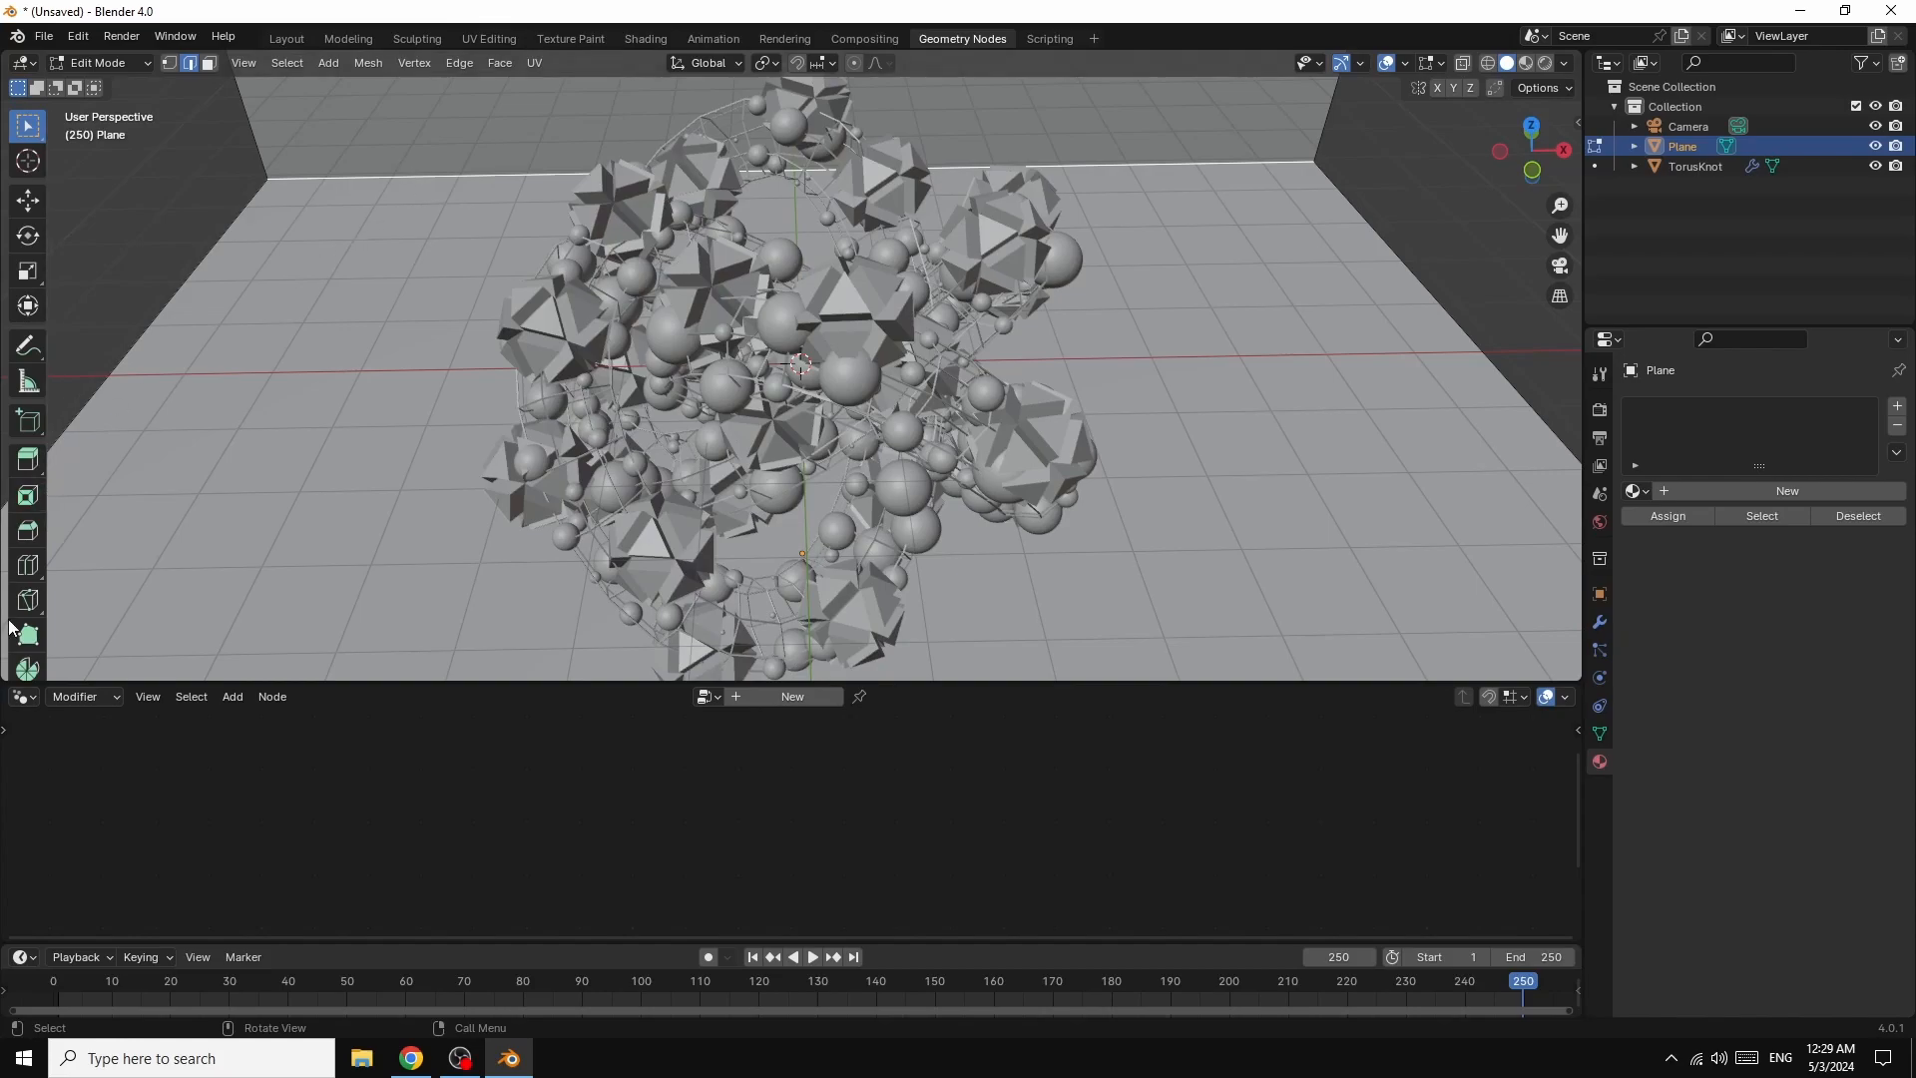
left_click(30, 532)
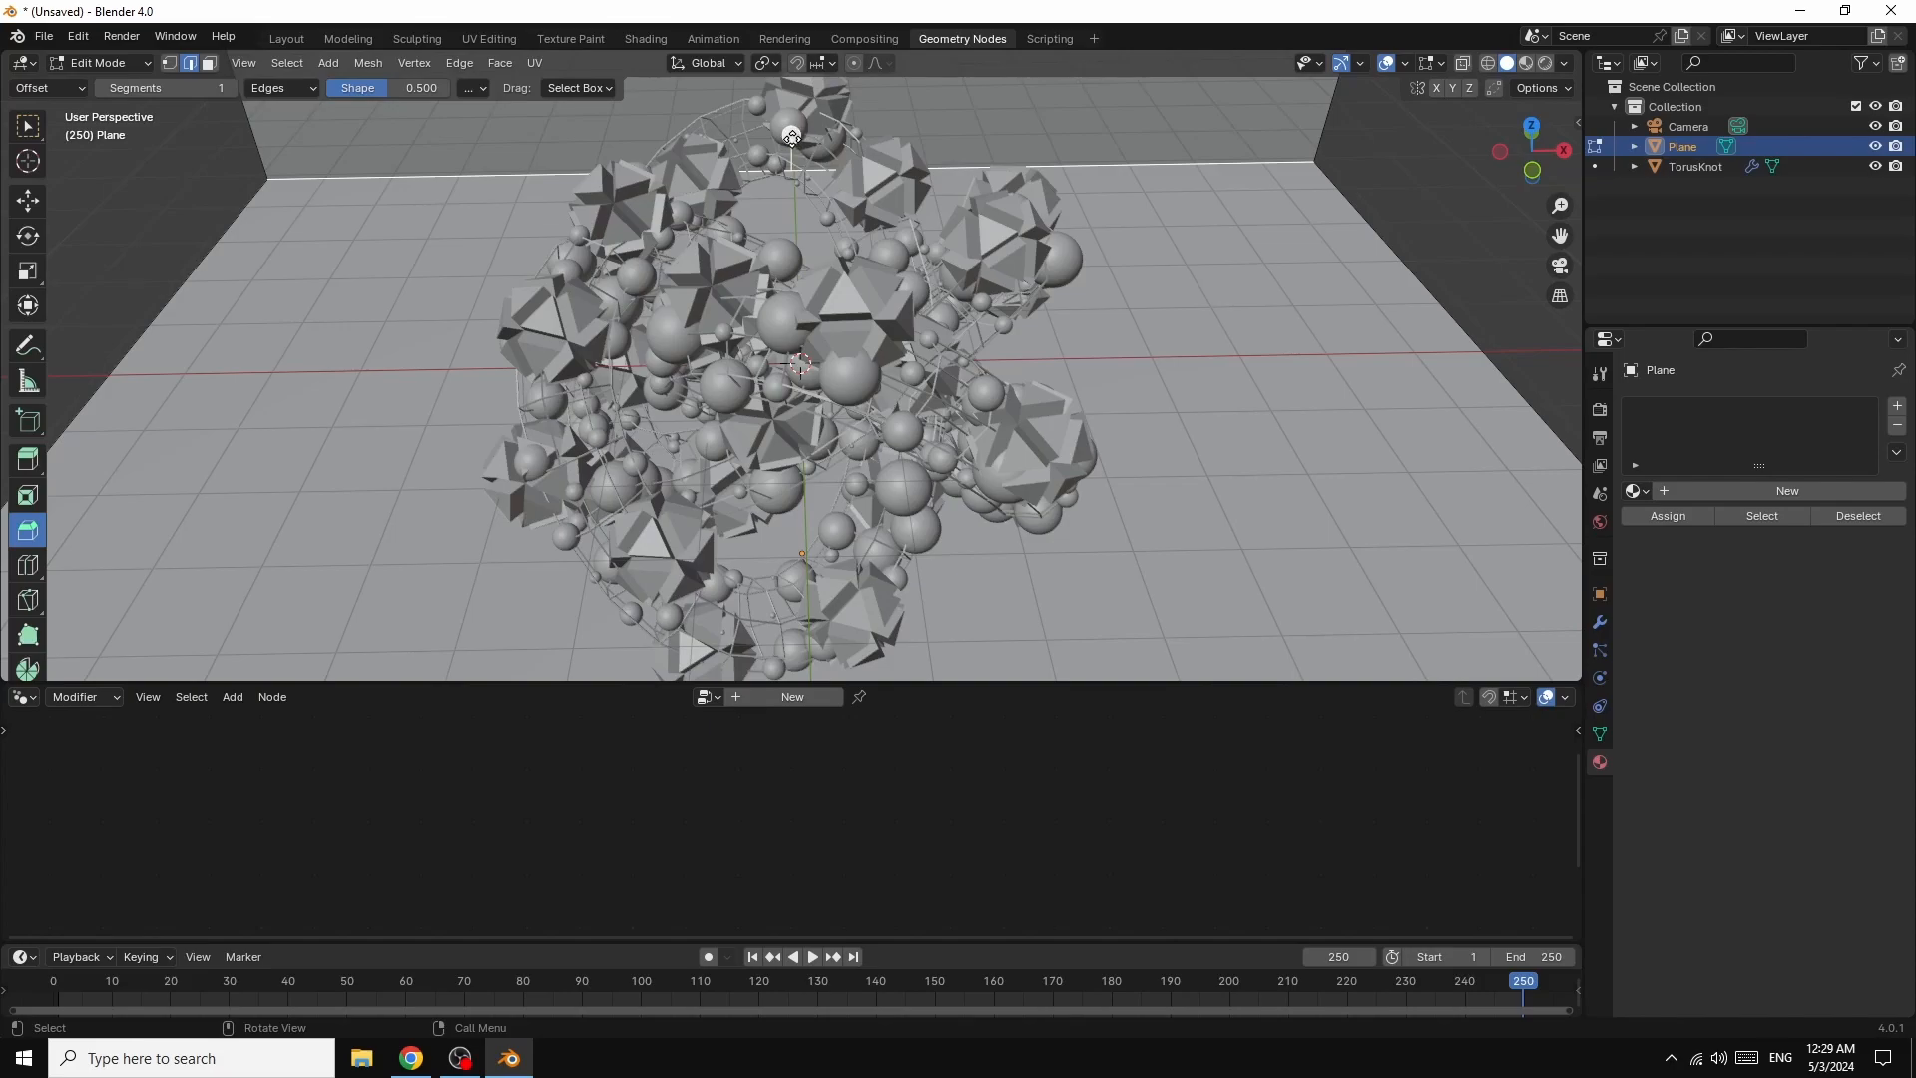
left_click_drag(793, 137, 798, 62)
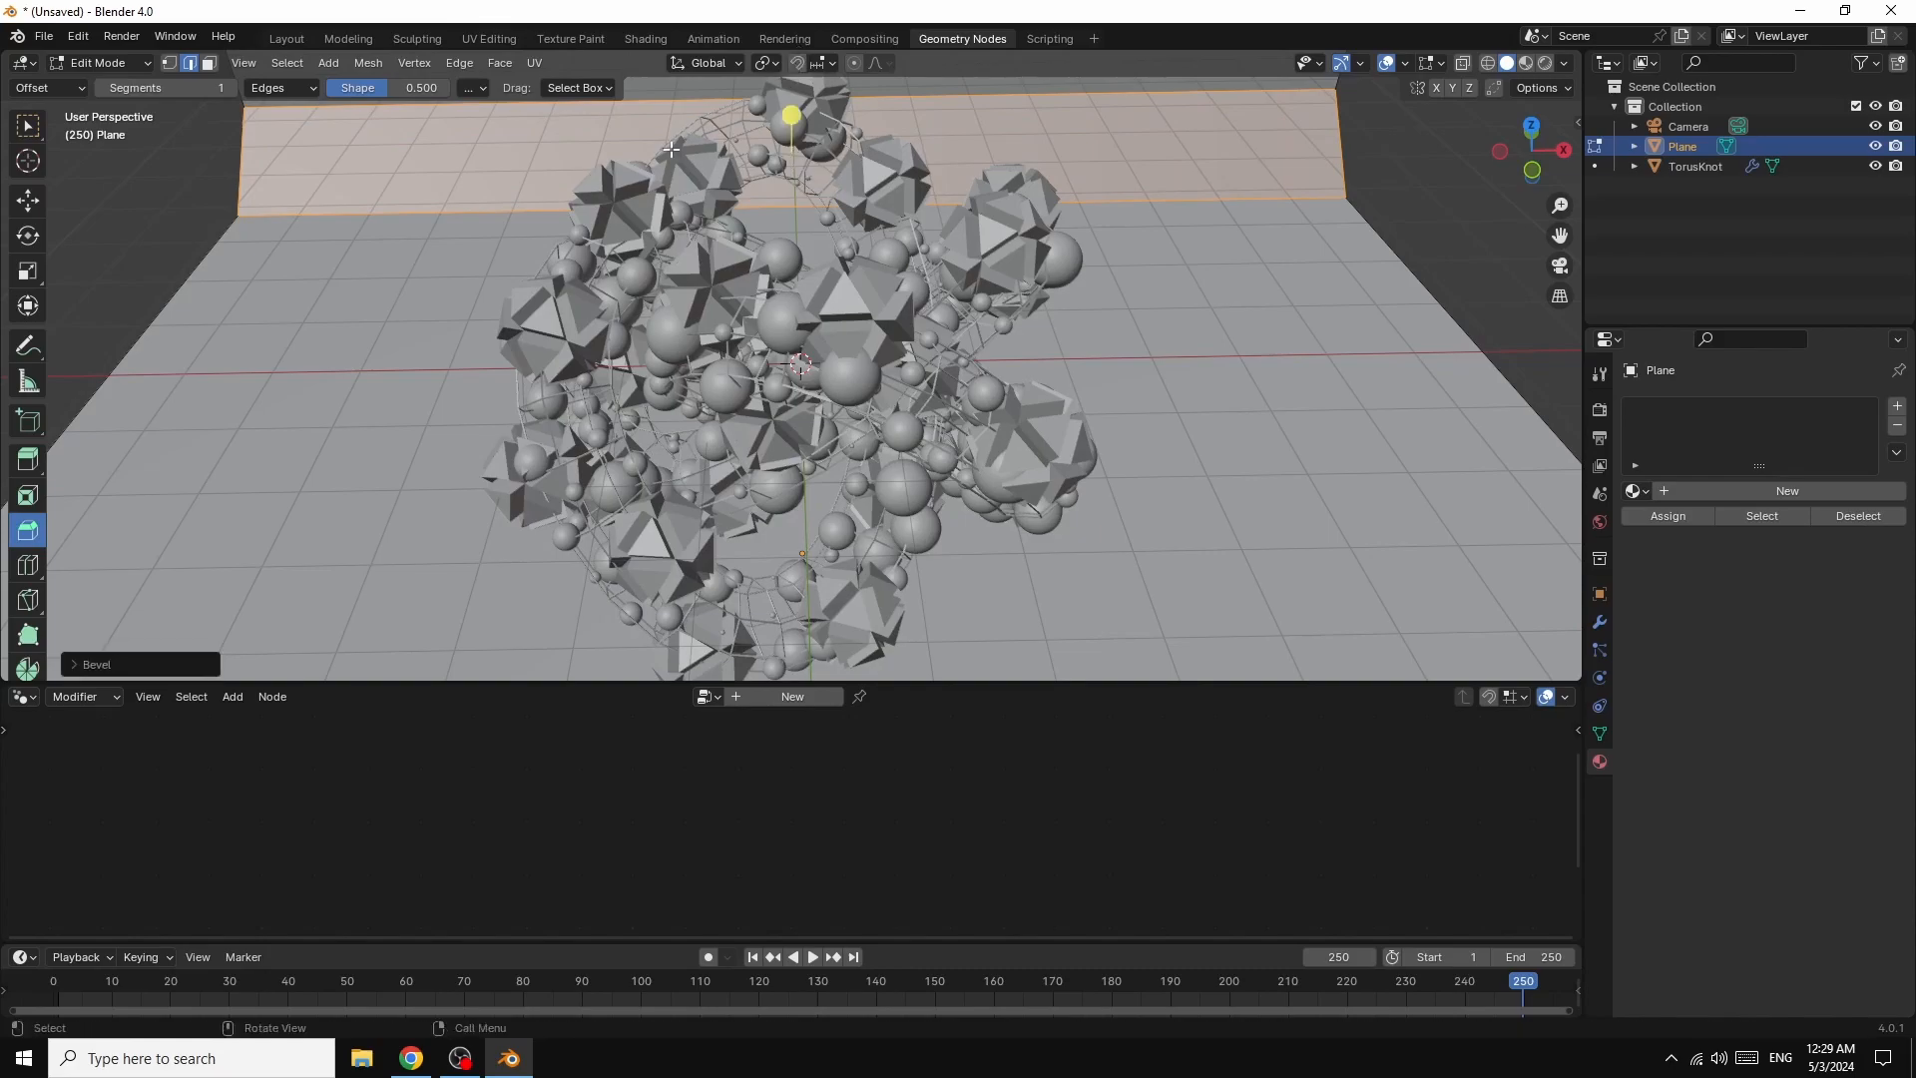
left_click(122, 666)
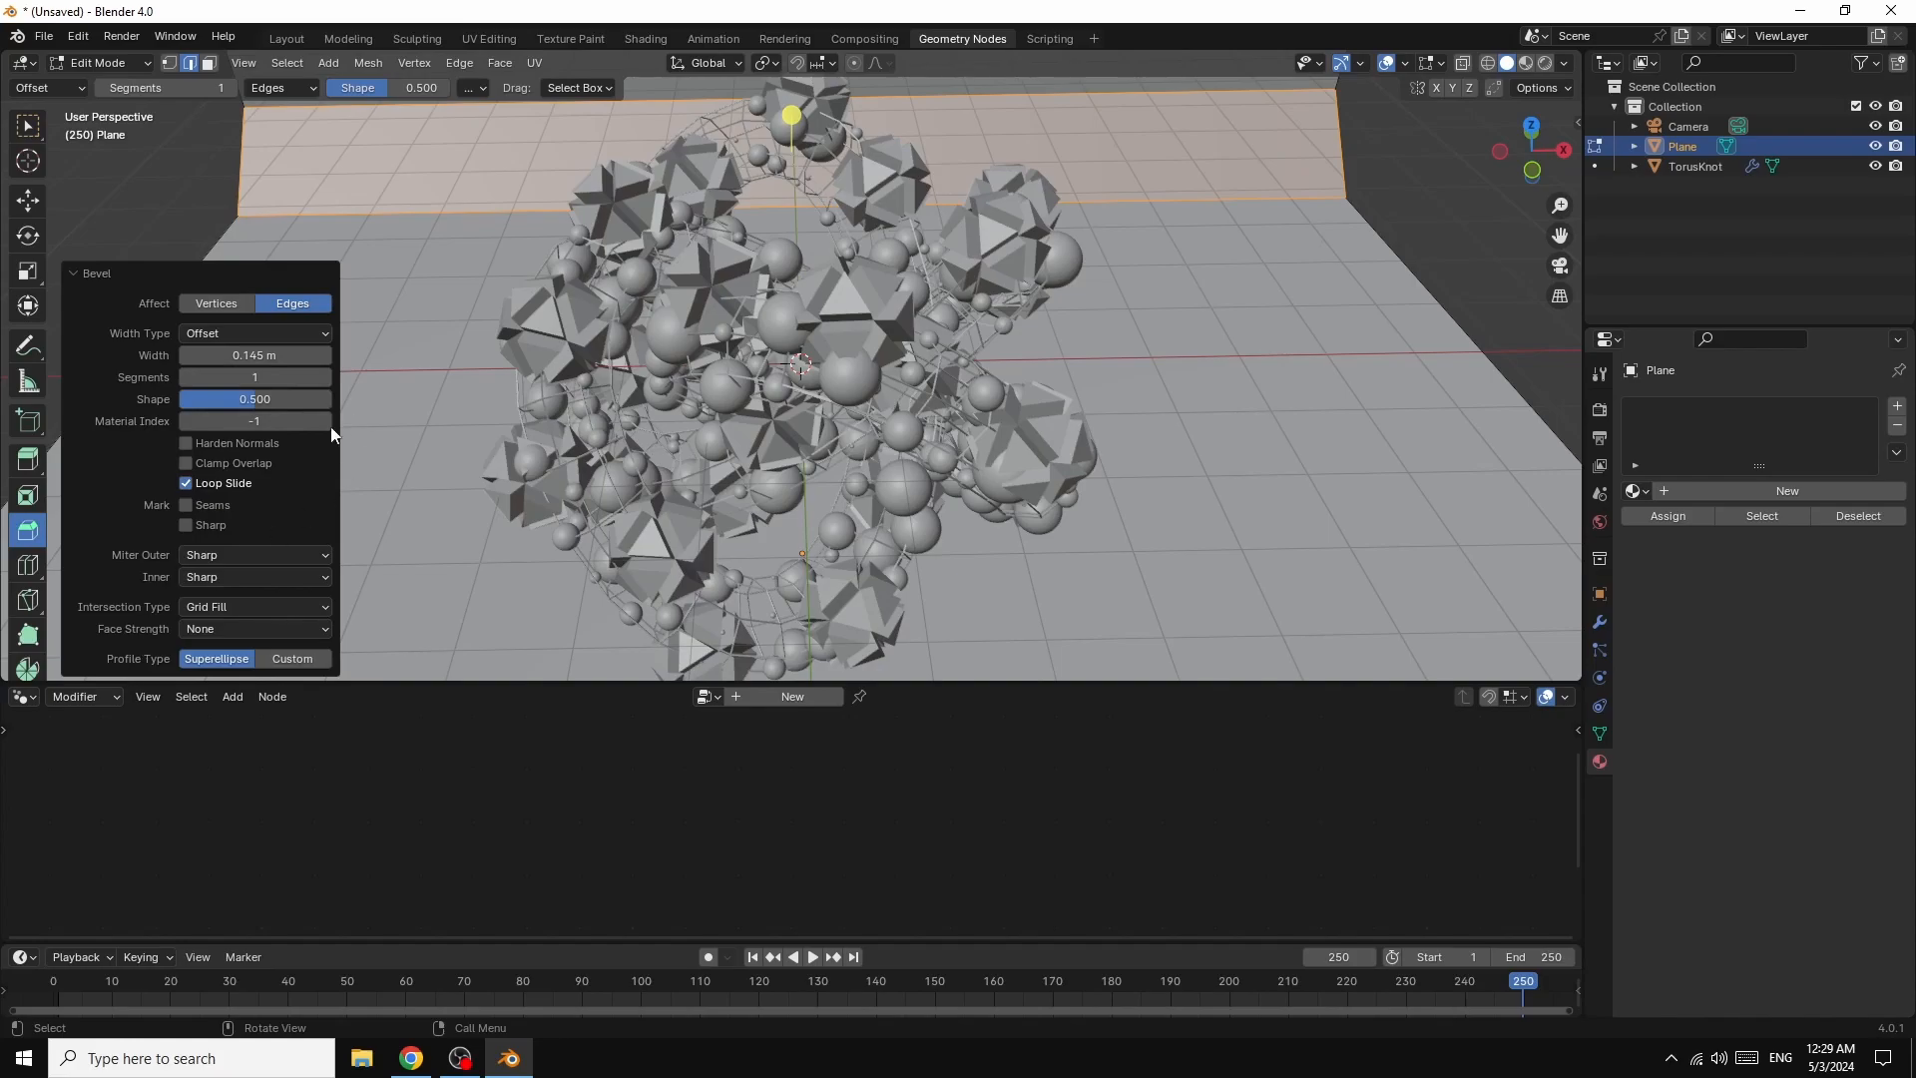
left_click_drag(232, 377, 335, 377)
left_click(163, 206)
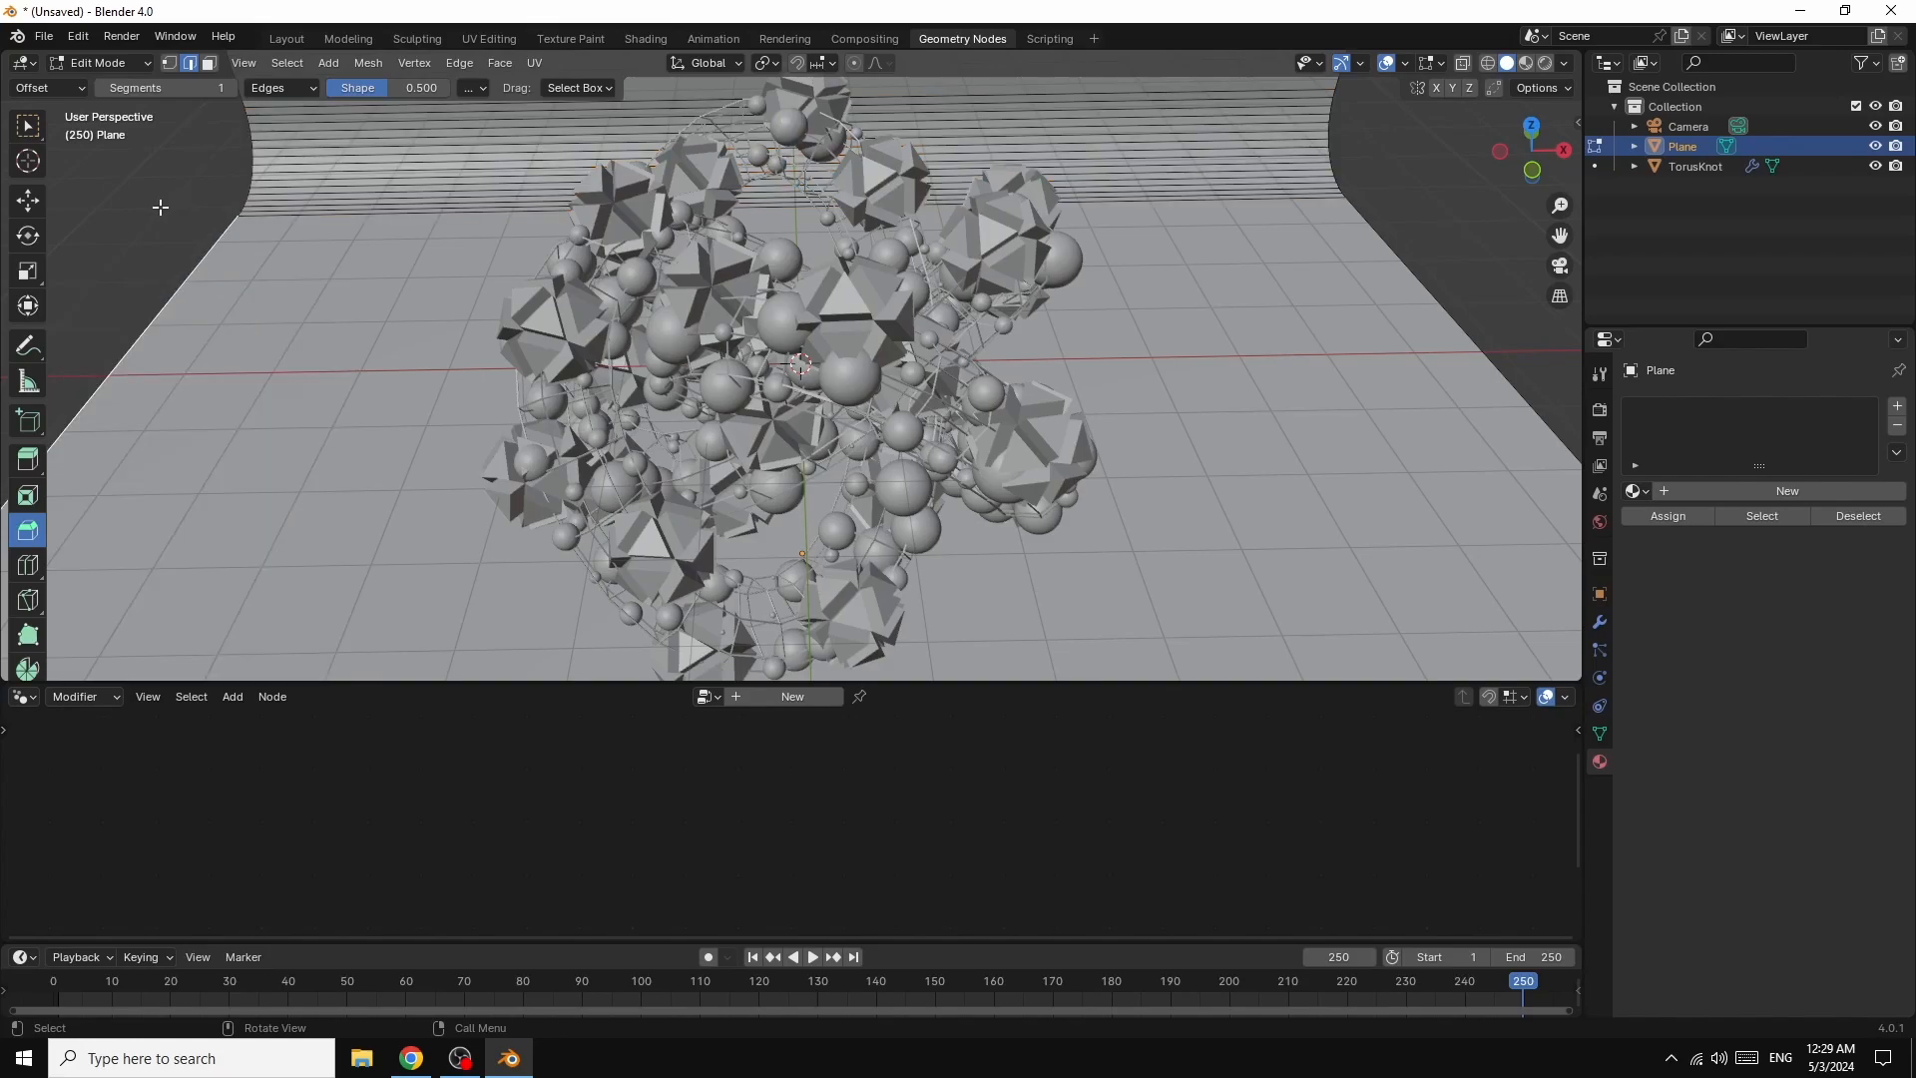
- Return to Object Mode, apply Shade Smooth to the backdrop plane and deselect it
left_click(104, 60)
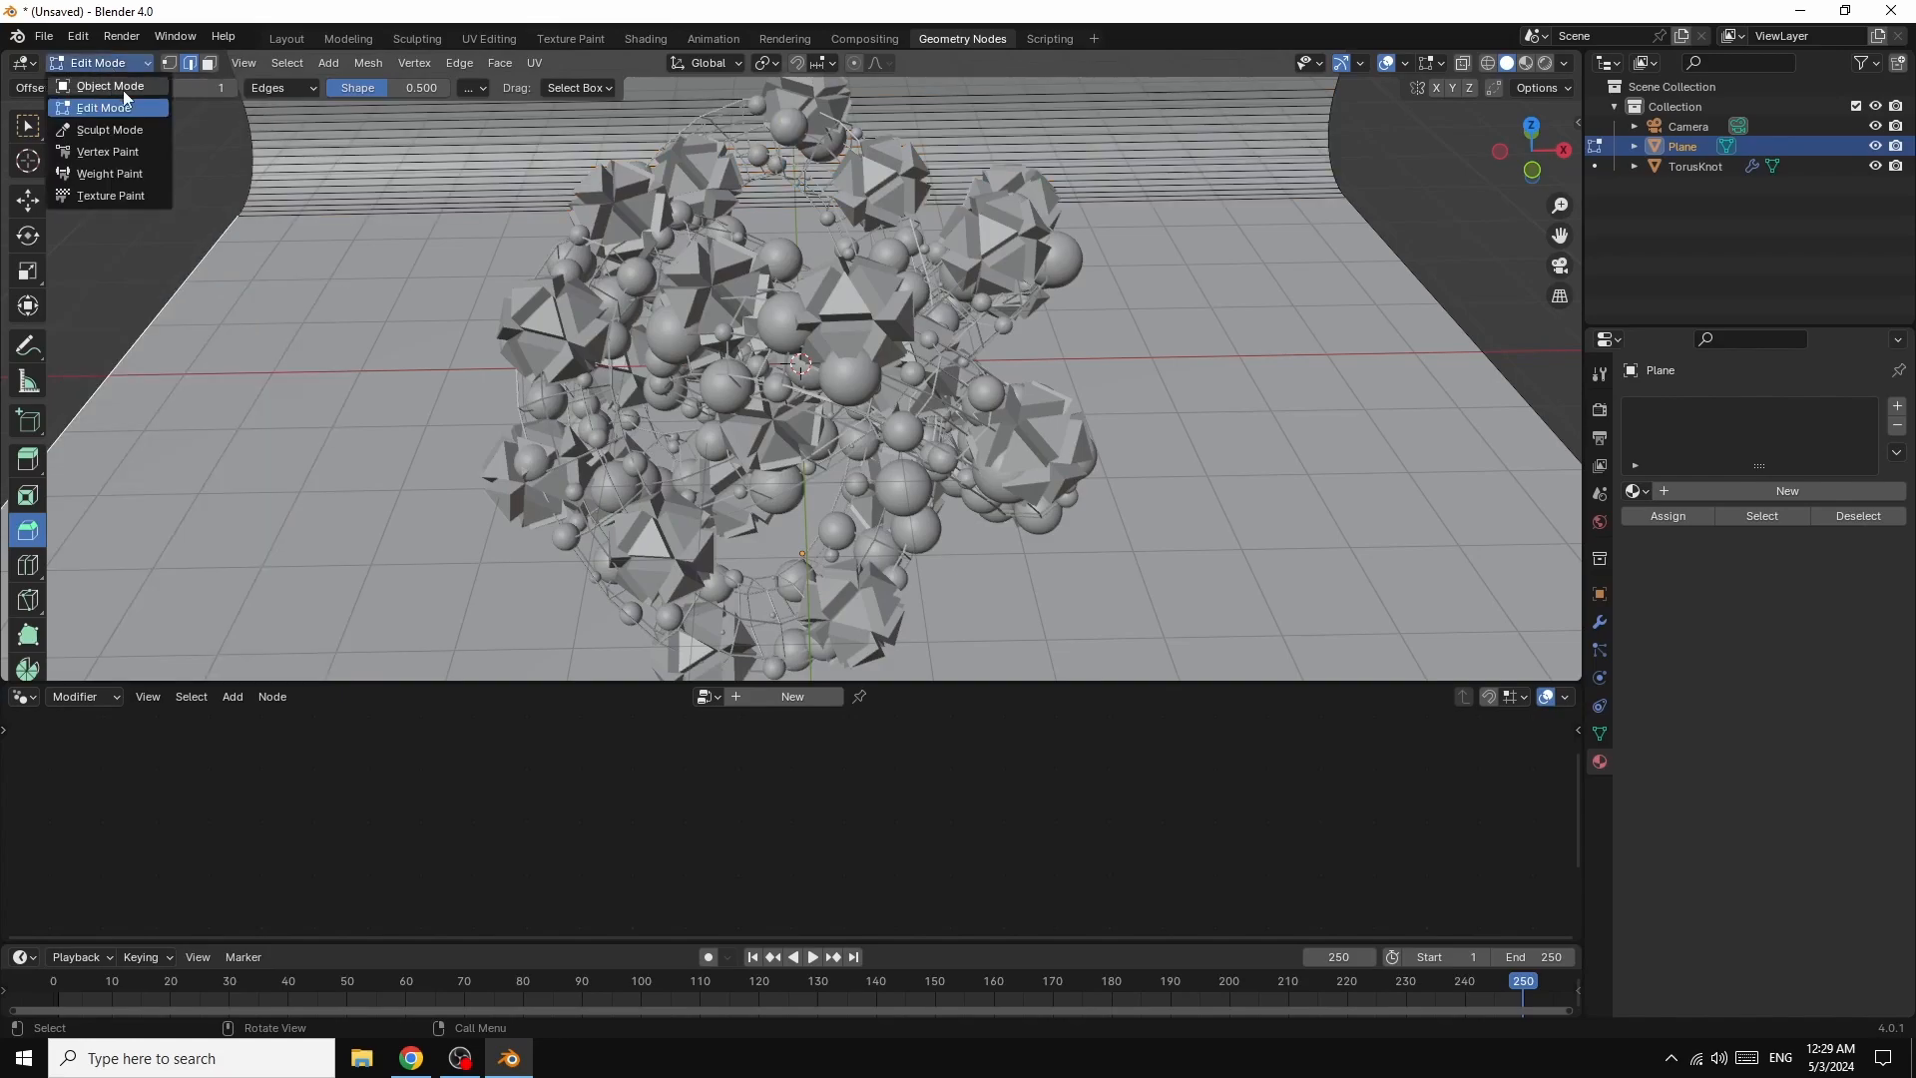
left_click(122, 88)
right_click(375, 135)
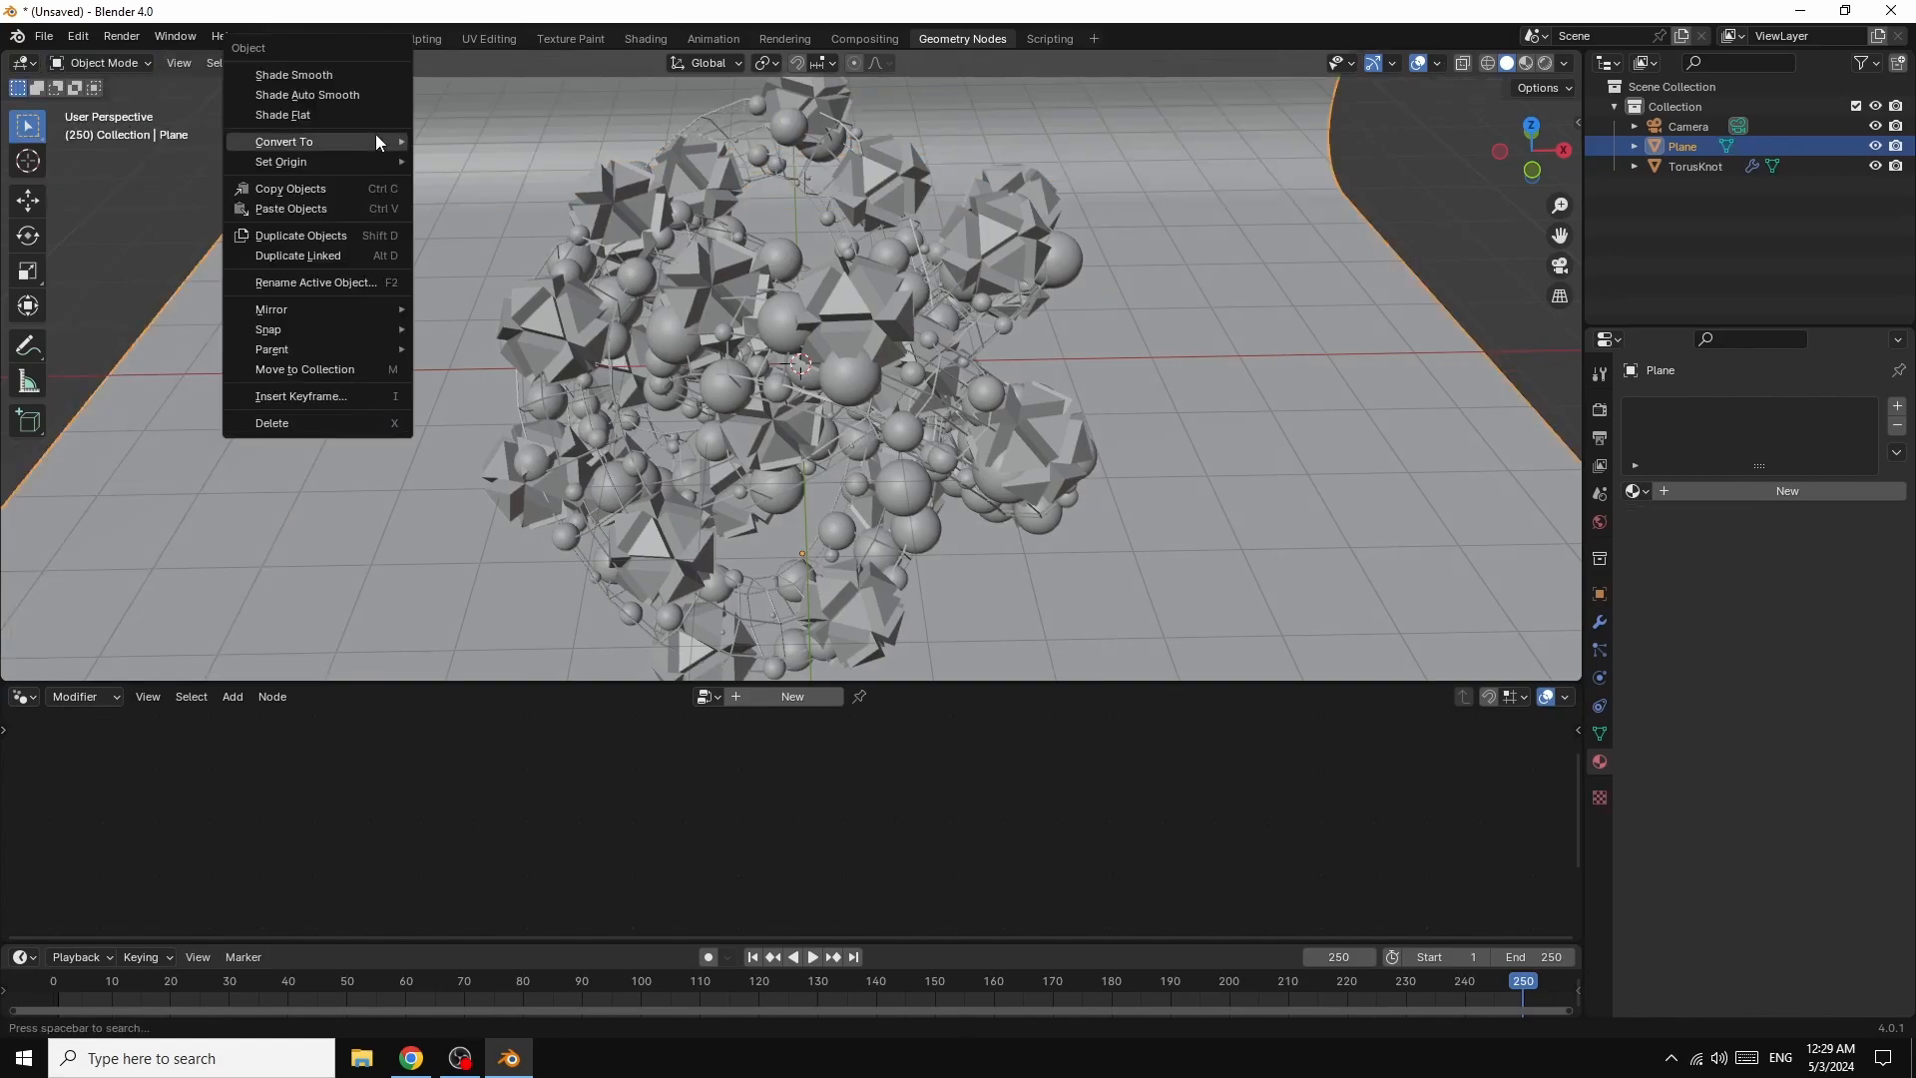
left_click(320, 75)
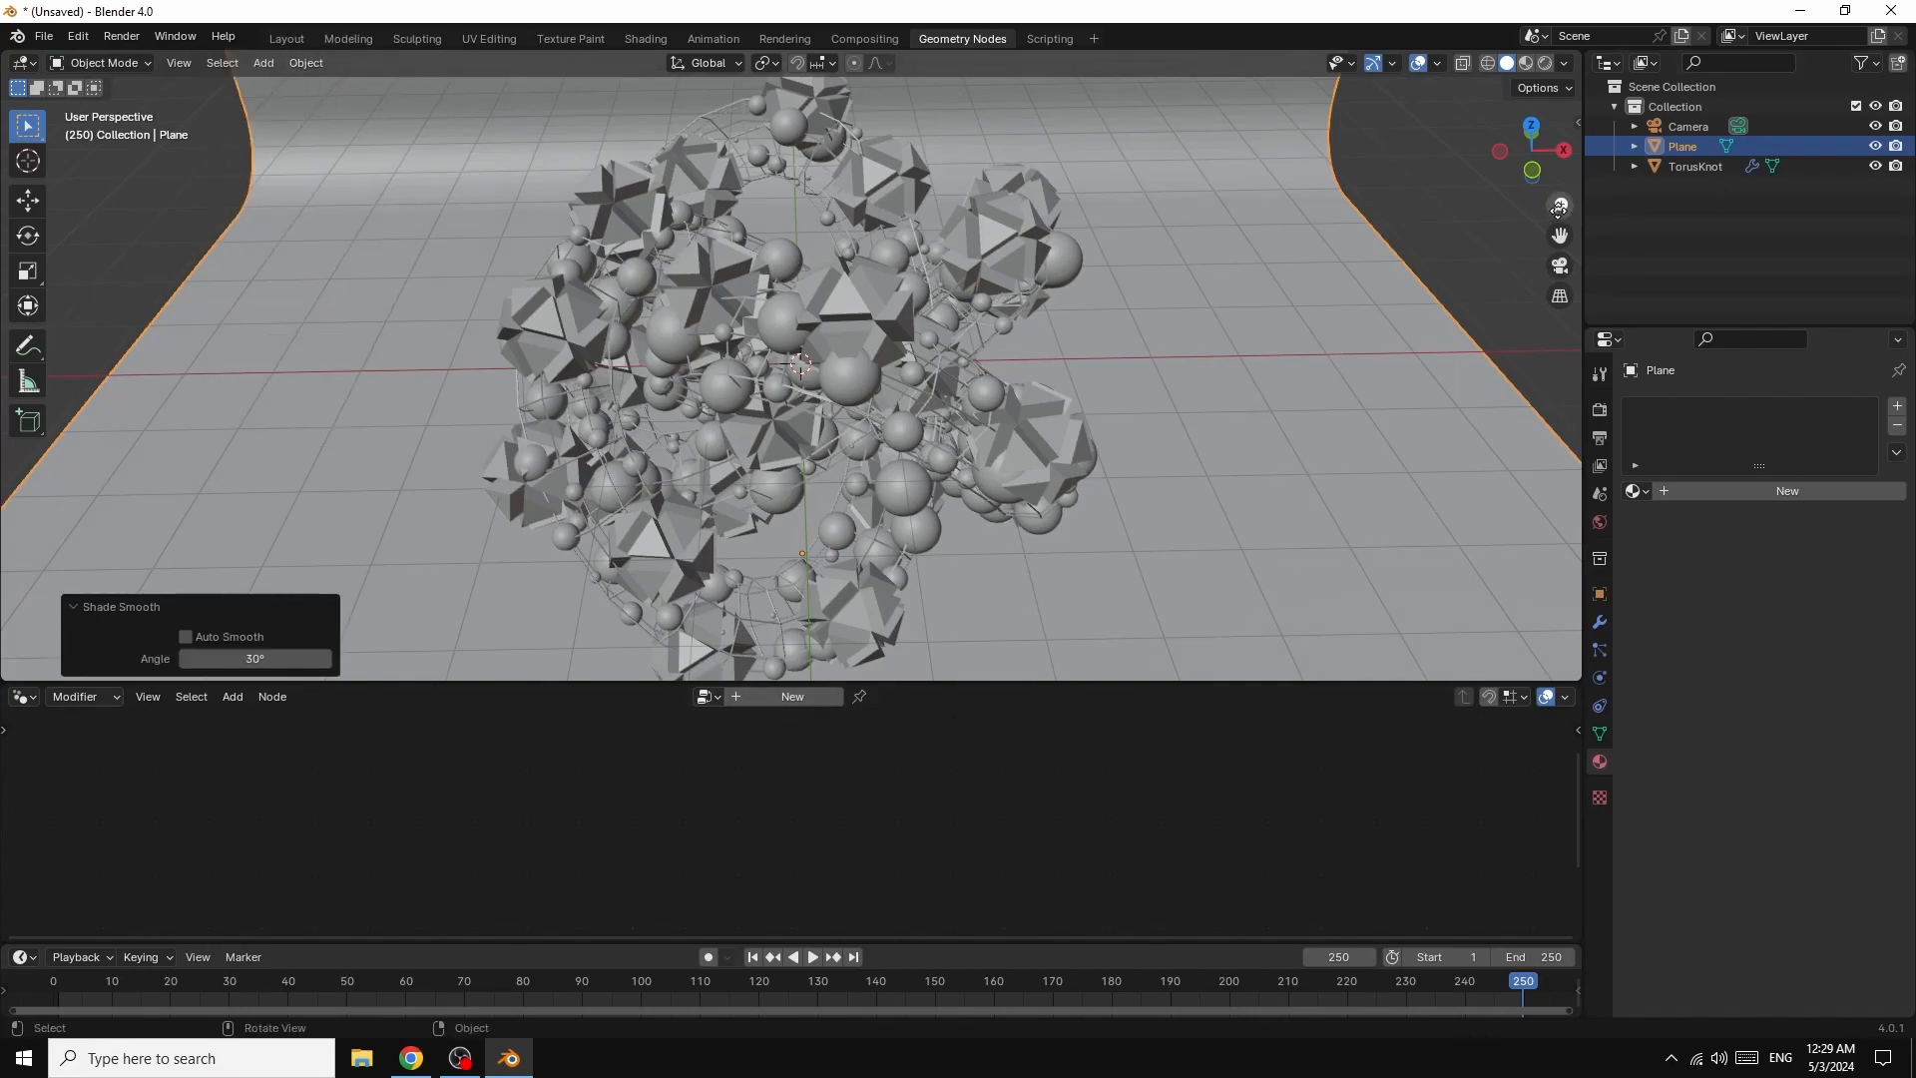
left_click(1469, 221)
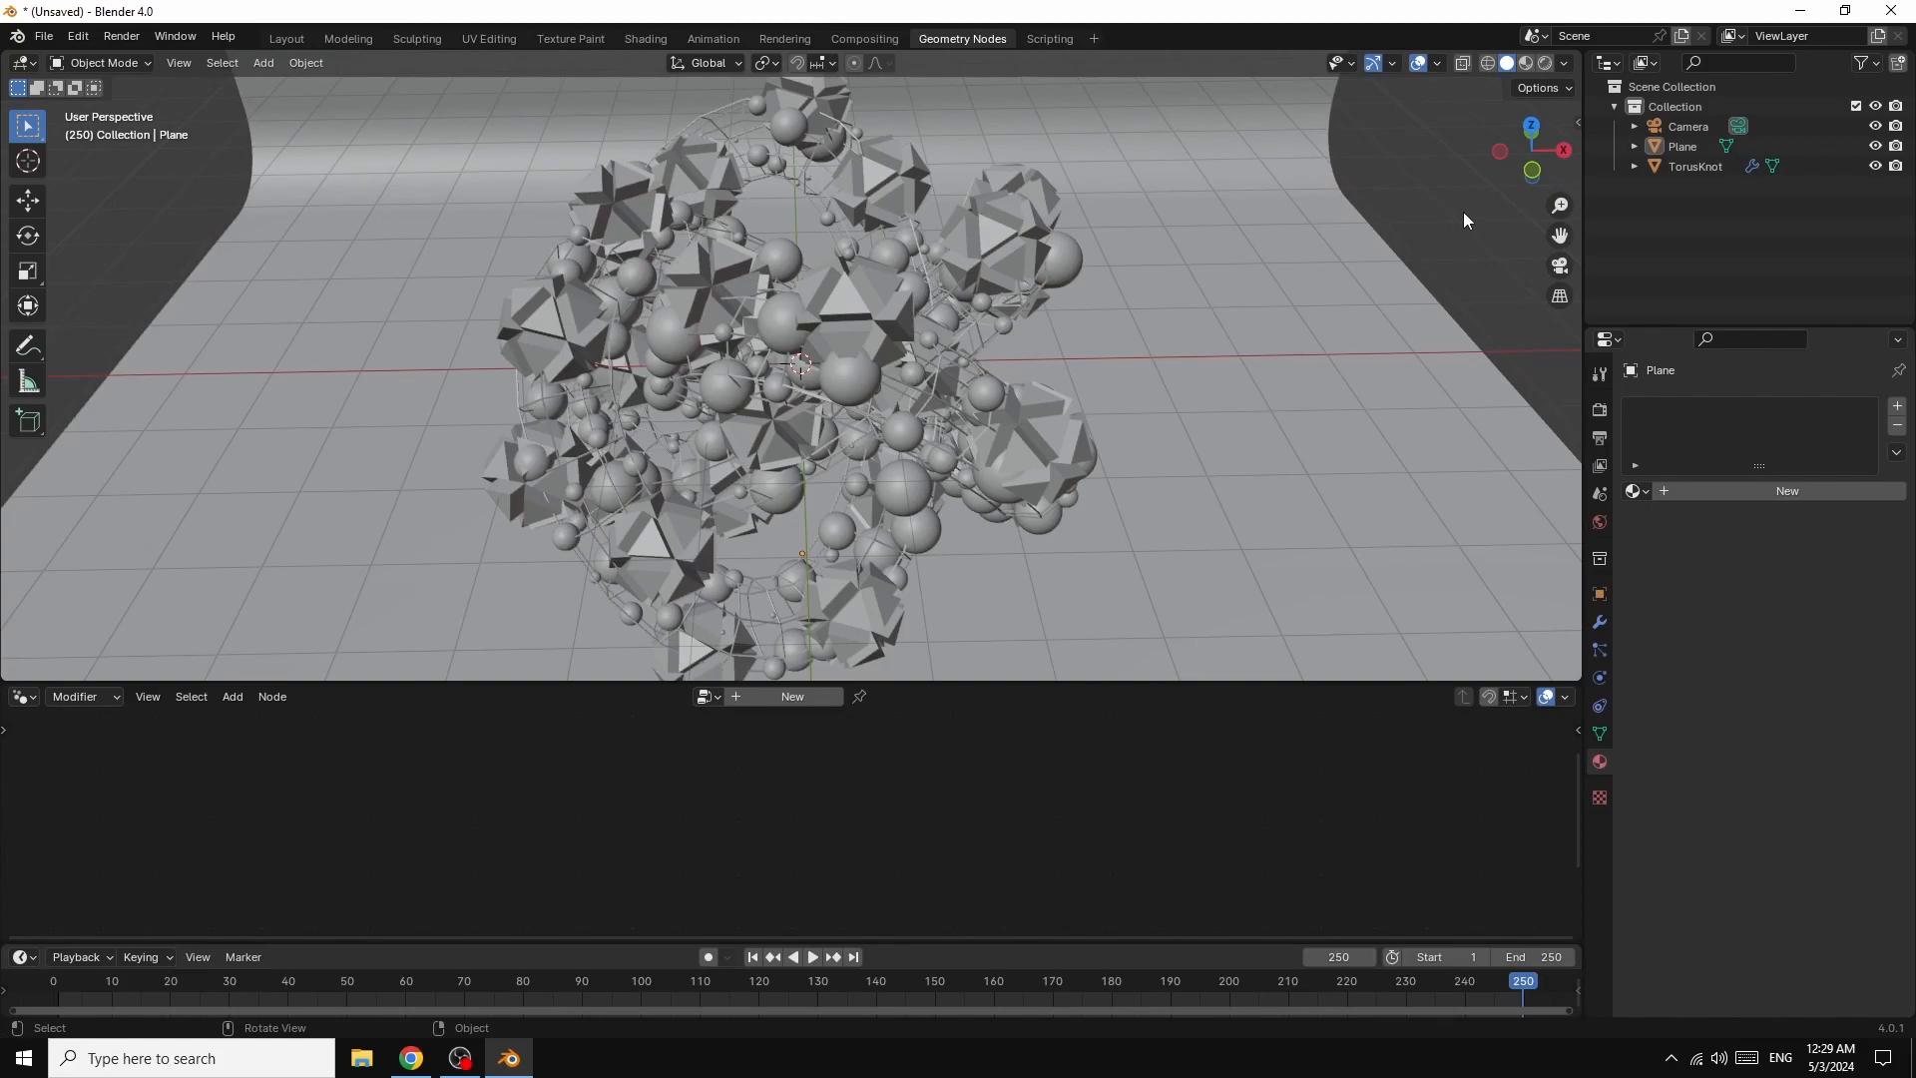
- Switch to the camera view, lock the camera to the view and orbit it to face the torus knot and backdrop straight on
key("KP_0")
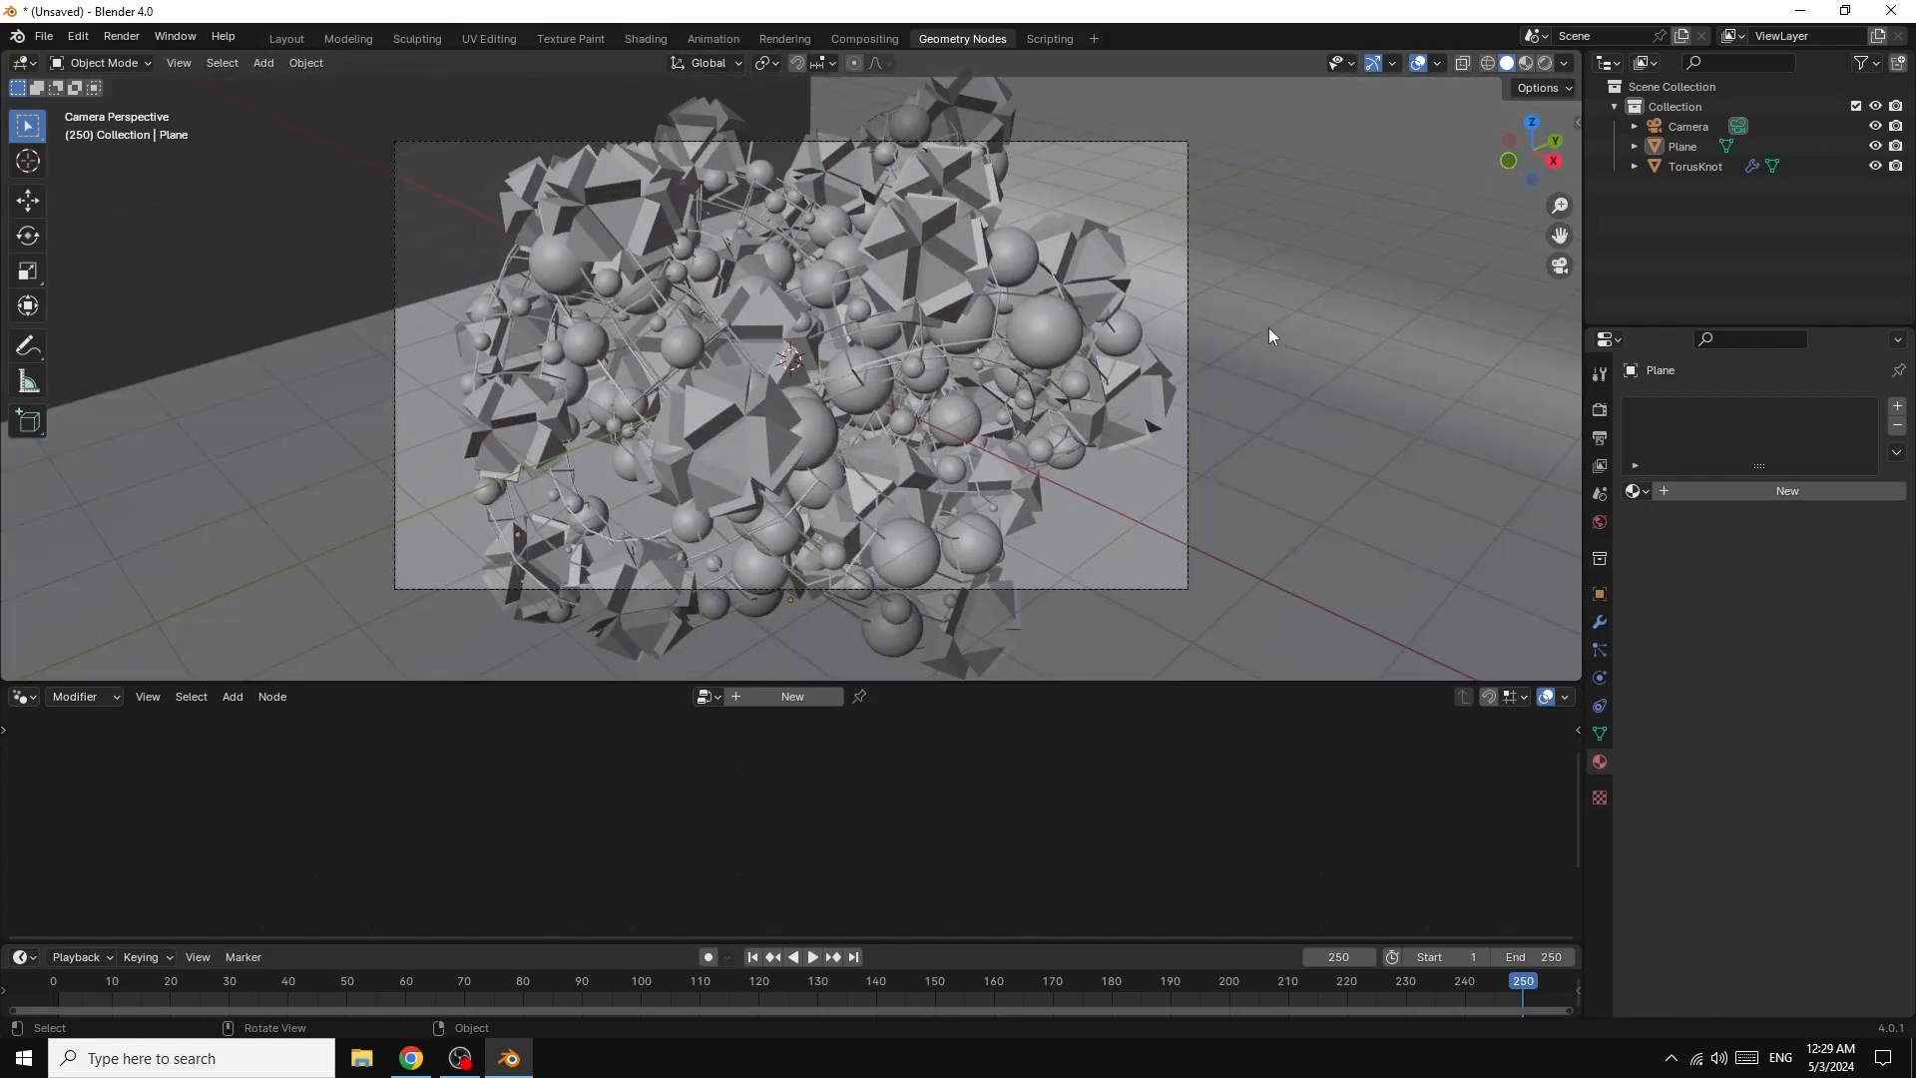
key("n")
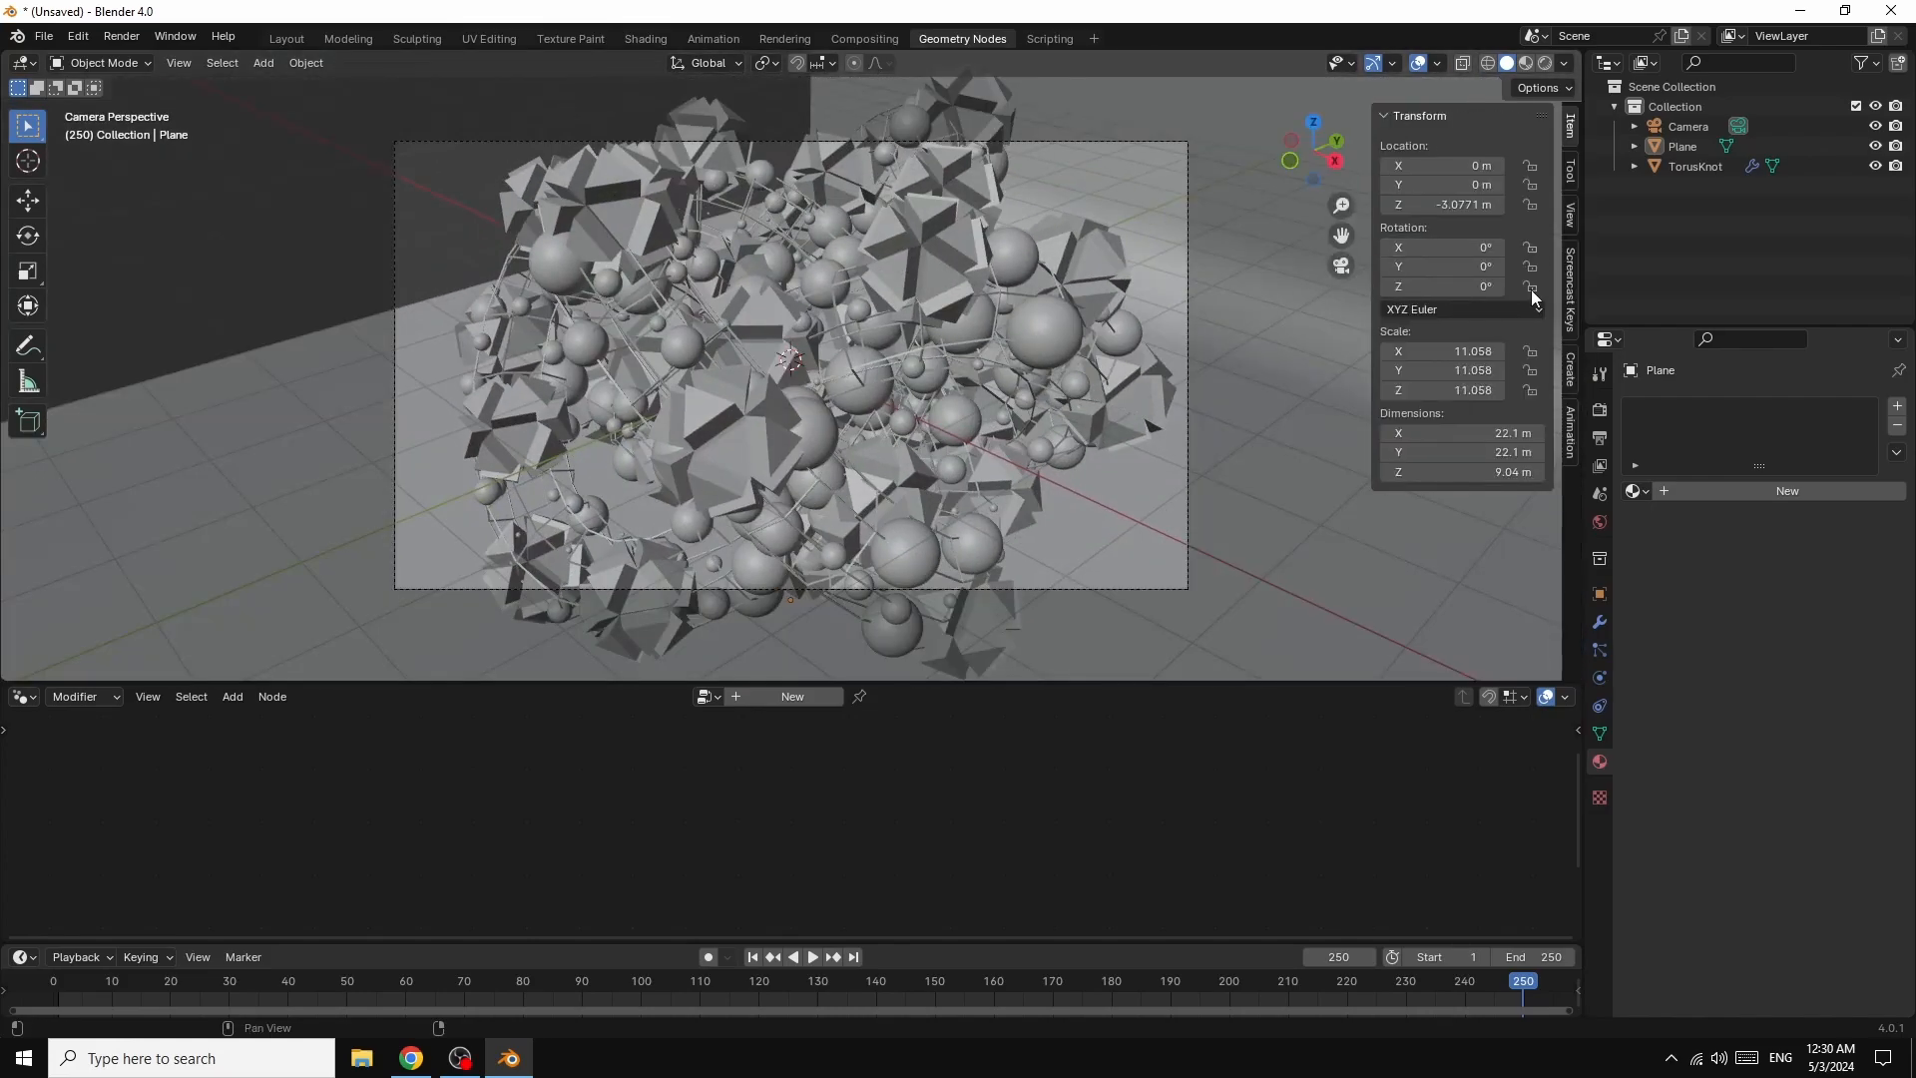
left_click(1567, 218)
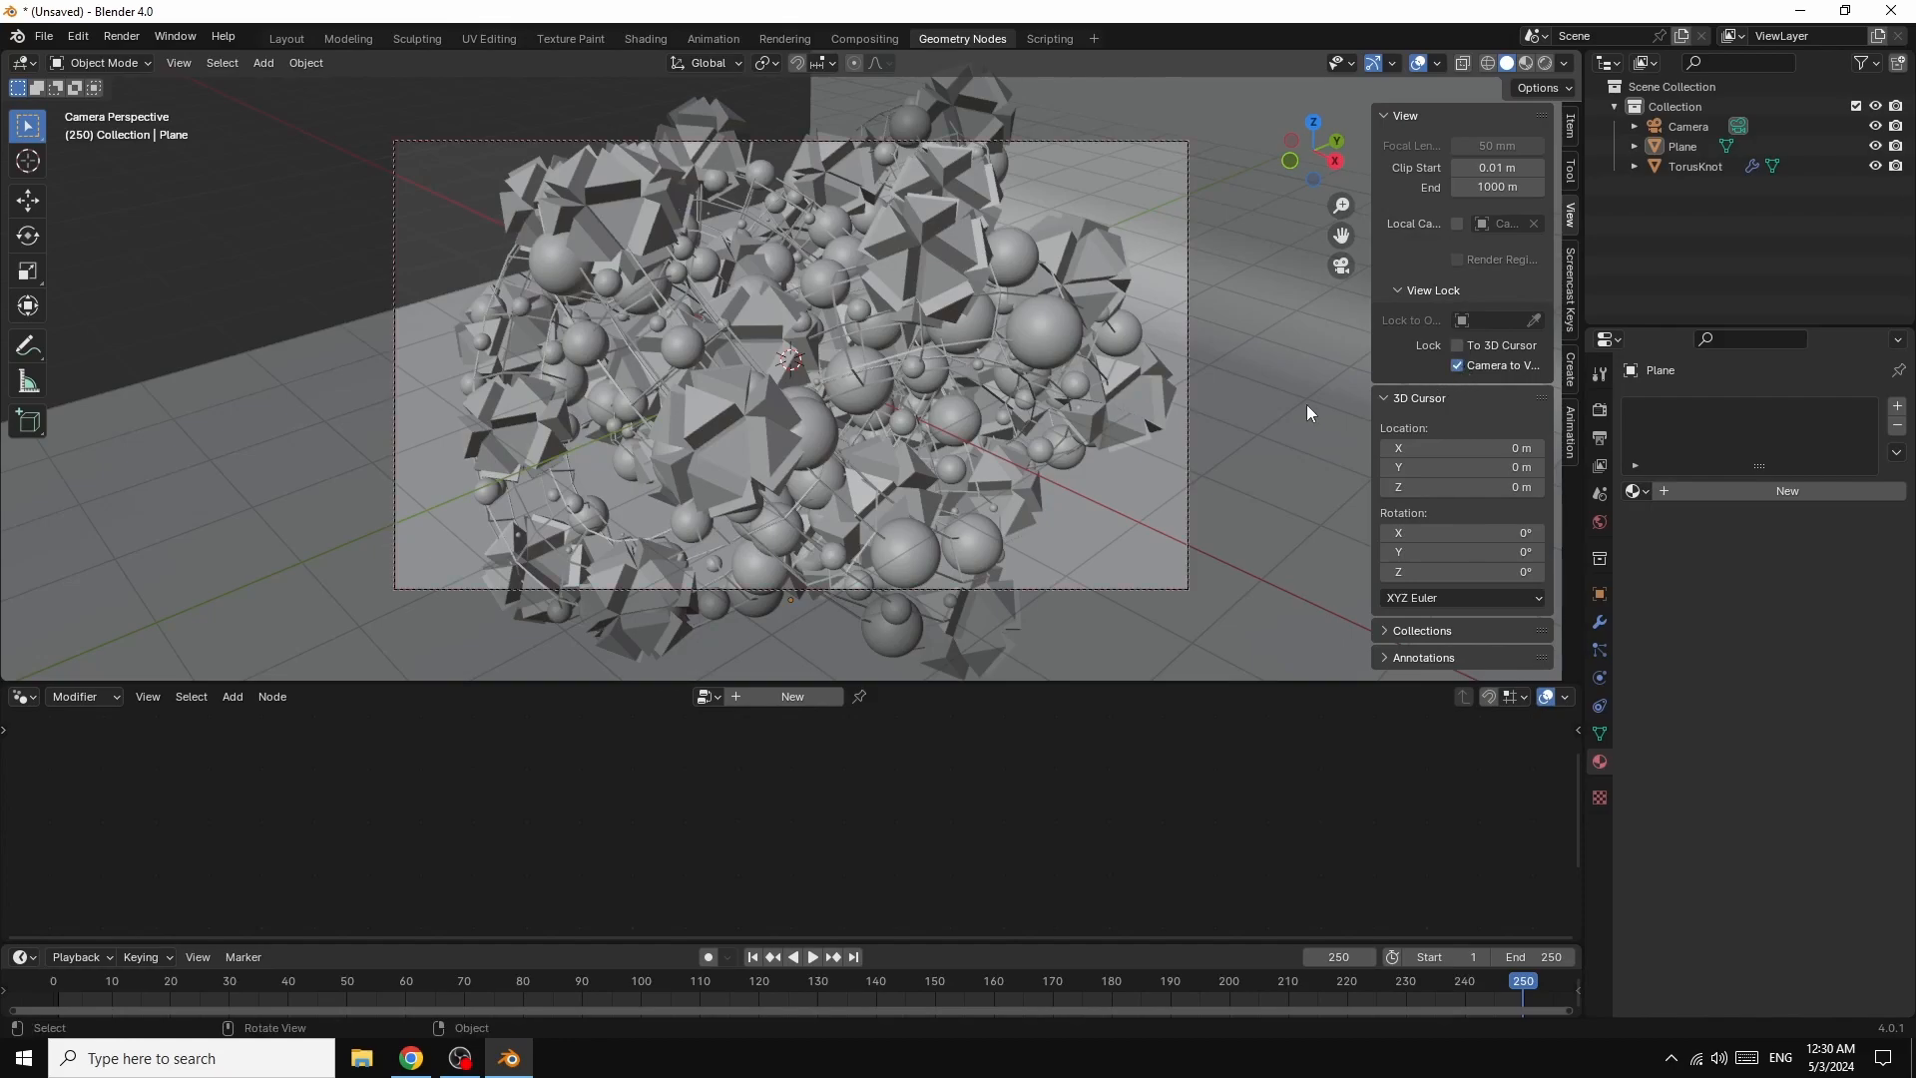
key("n")
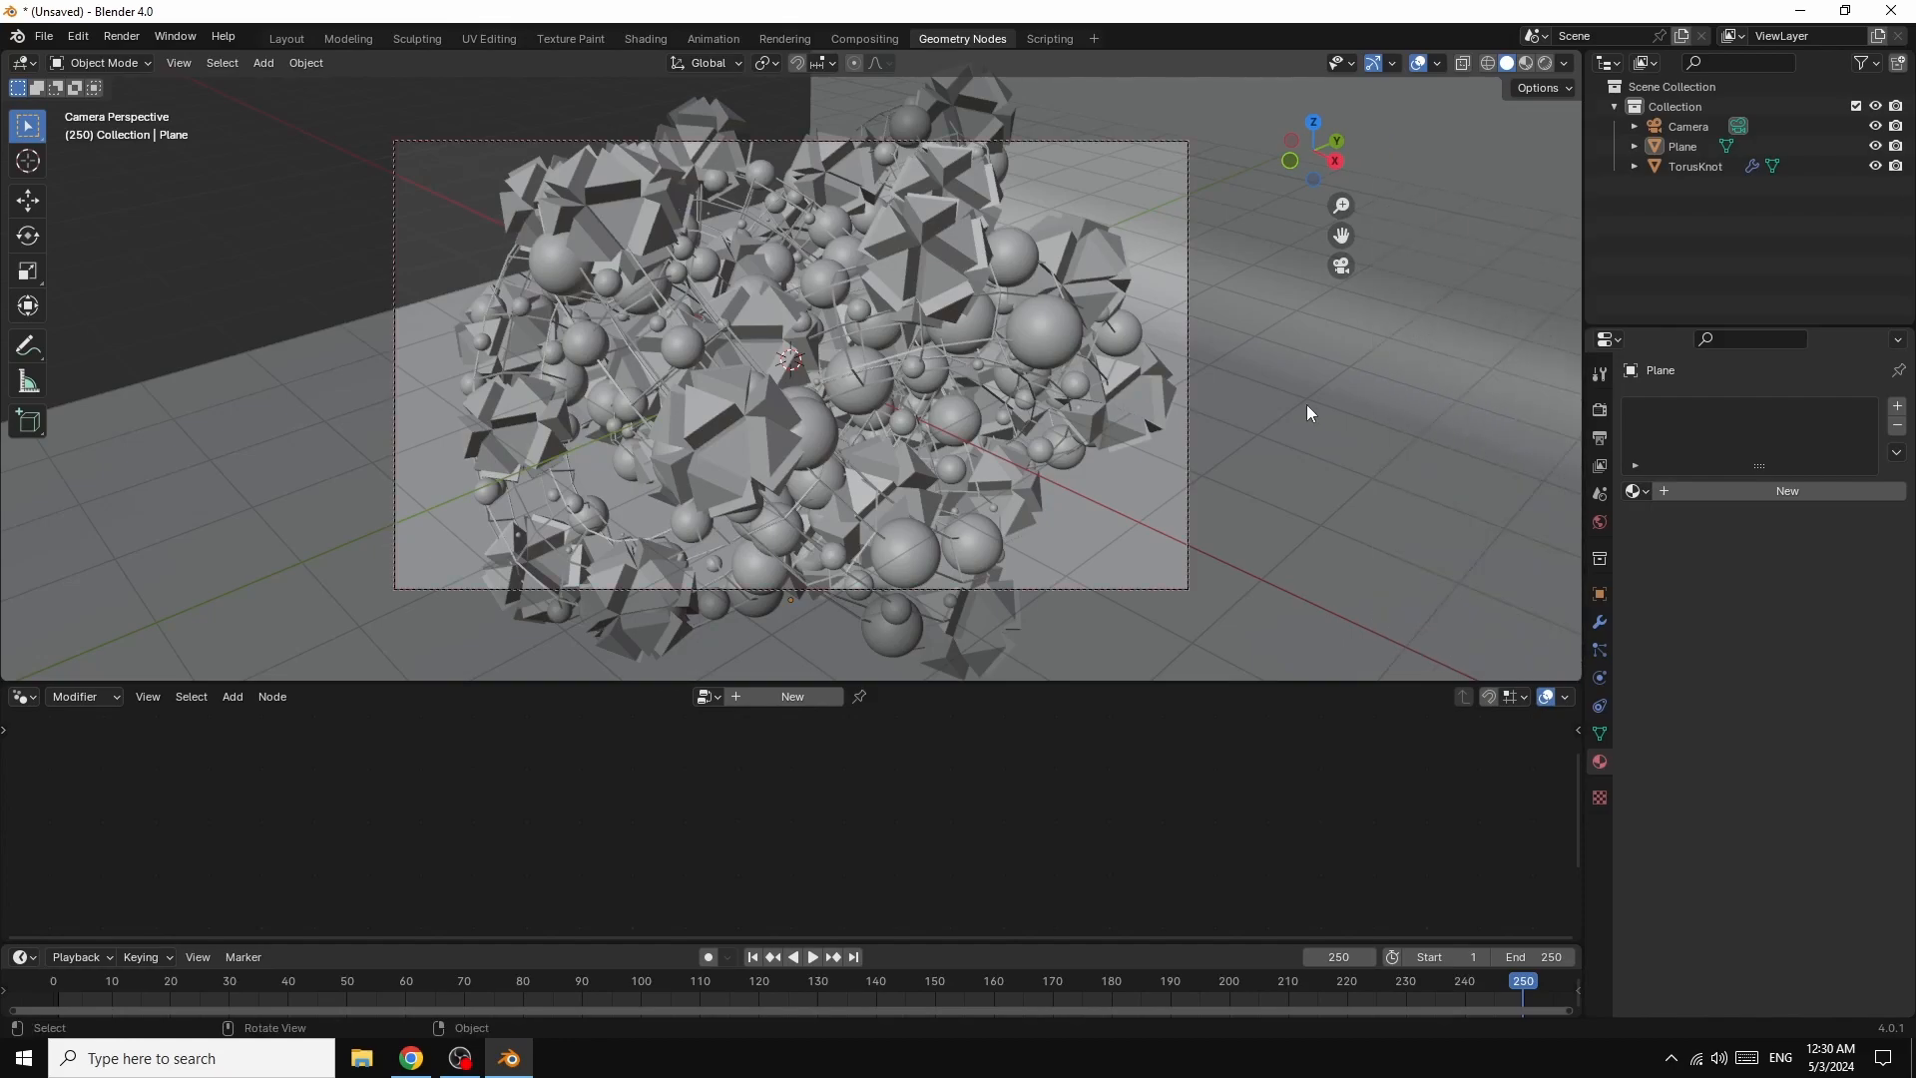
left_click_drag(1554, 166, 1275, 375)
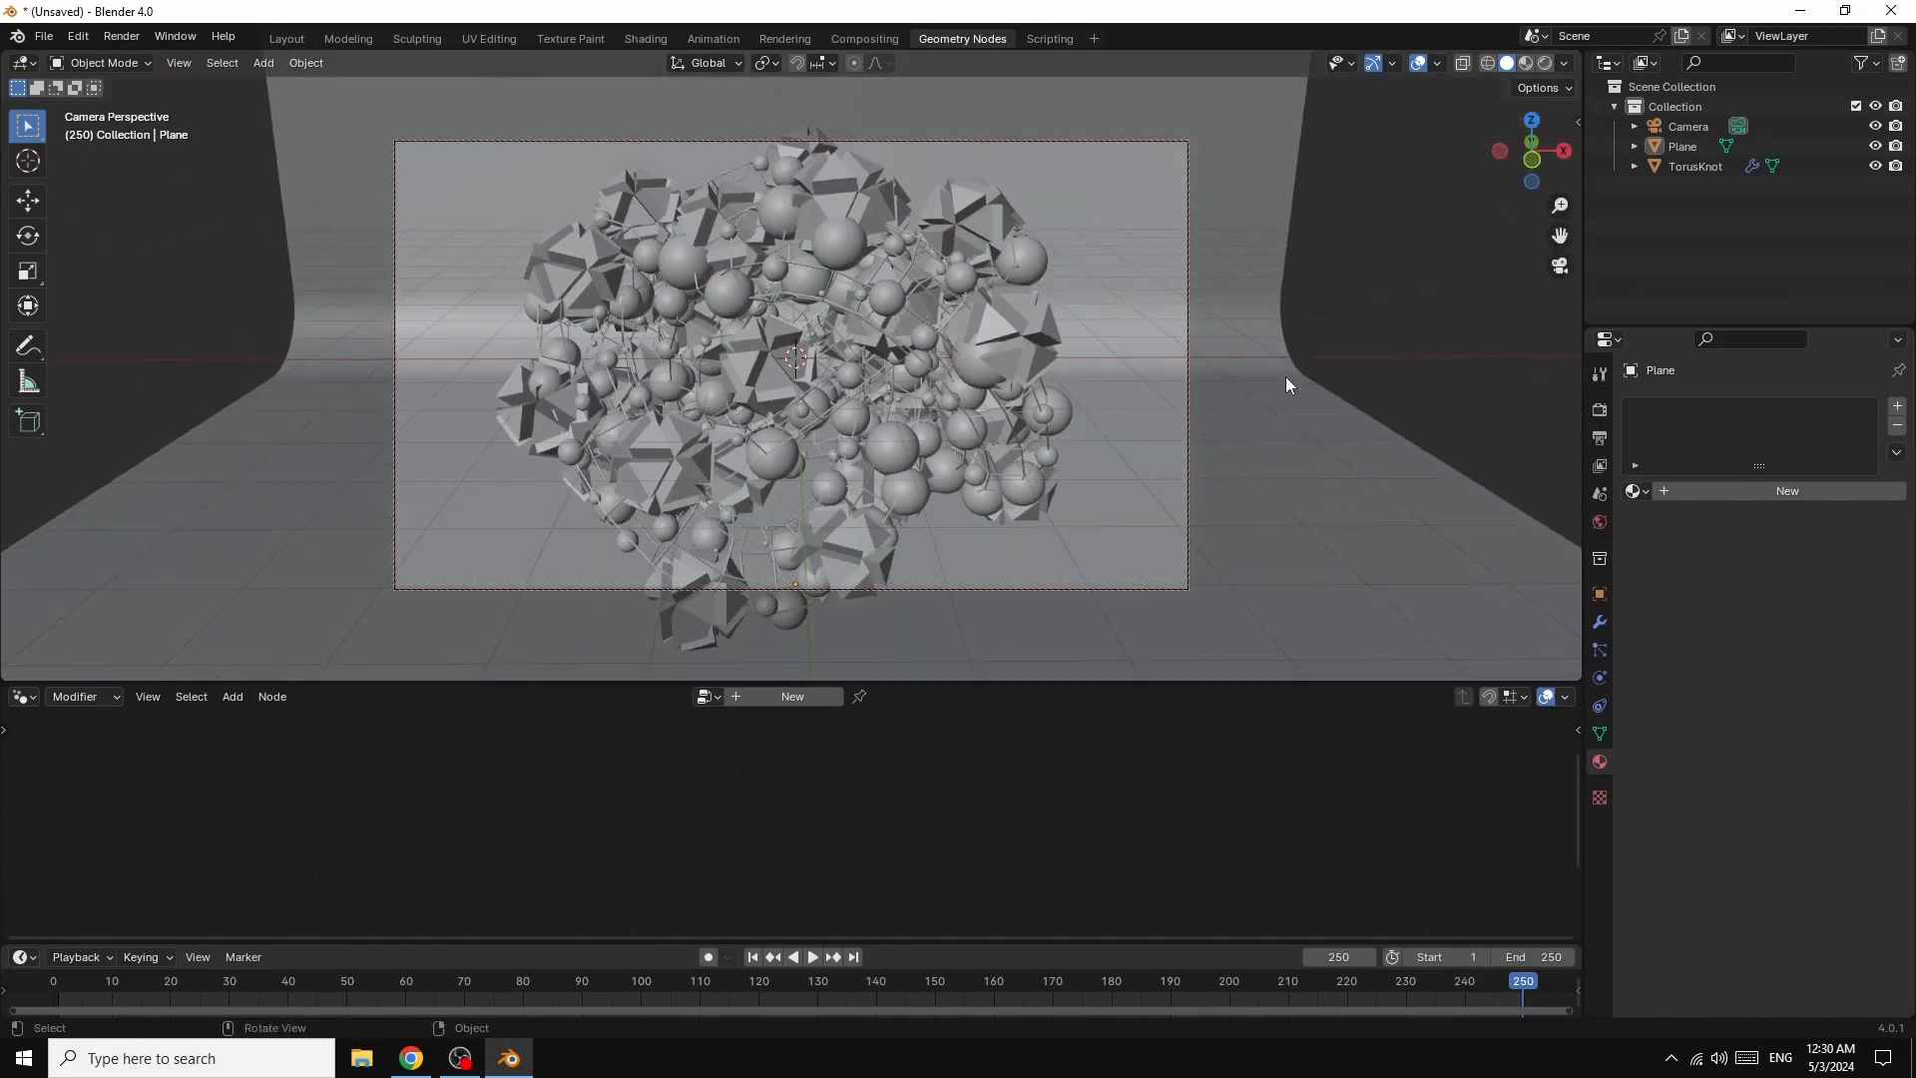
- Pull the camera back and lower its viewing angle to frame the whole torus knot, and switch the viewport to Material Preview shading
scroll(1285, 375, "down", 2)
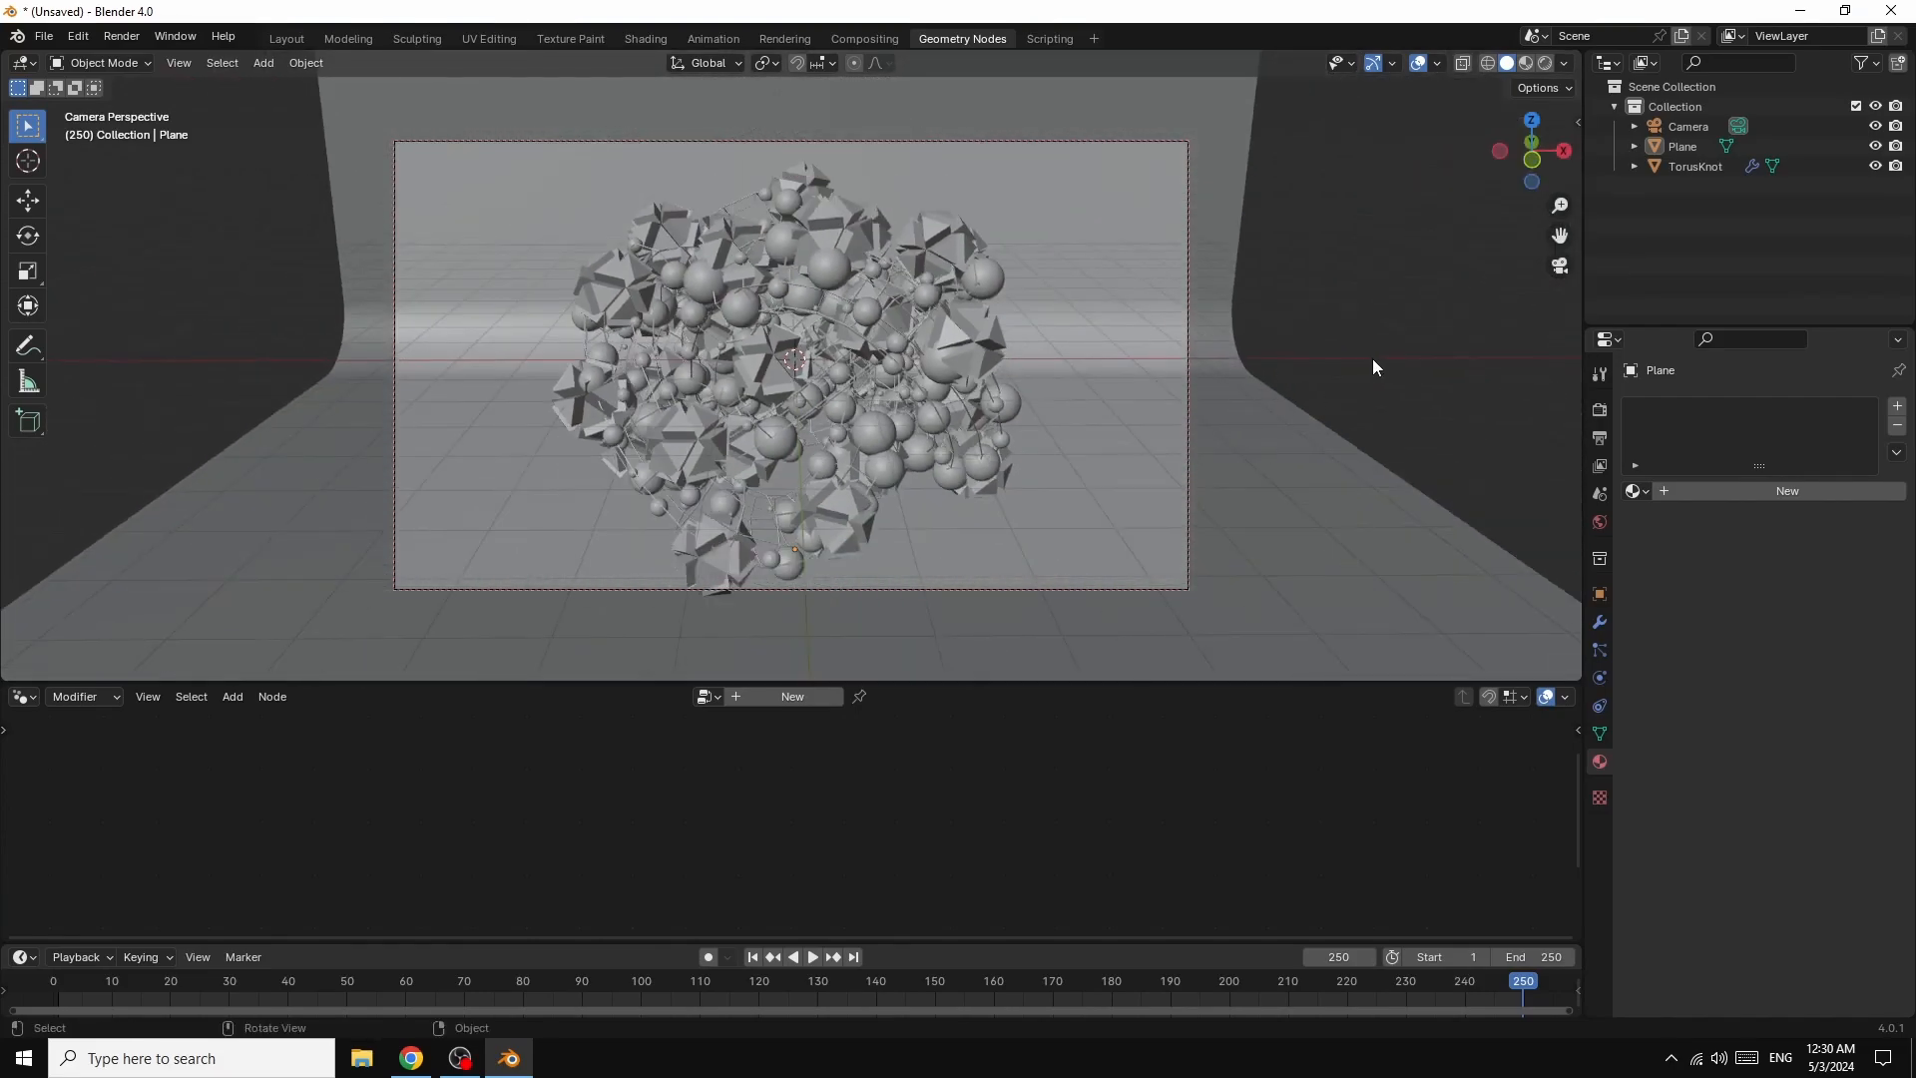
mouse_move(1528, 160)
left_mouse_down()
mouse_move(1509, 158)
mouse_move(1531, 146)
left_mouse_up()
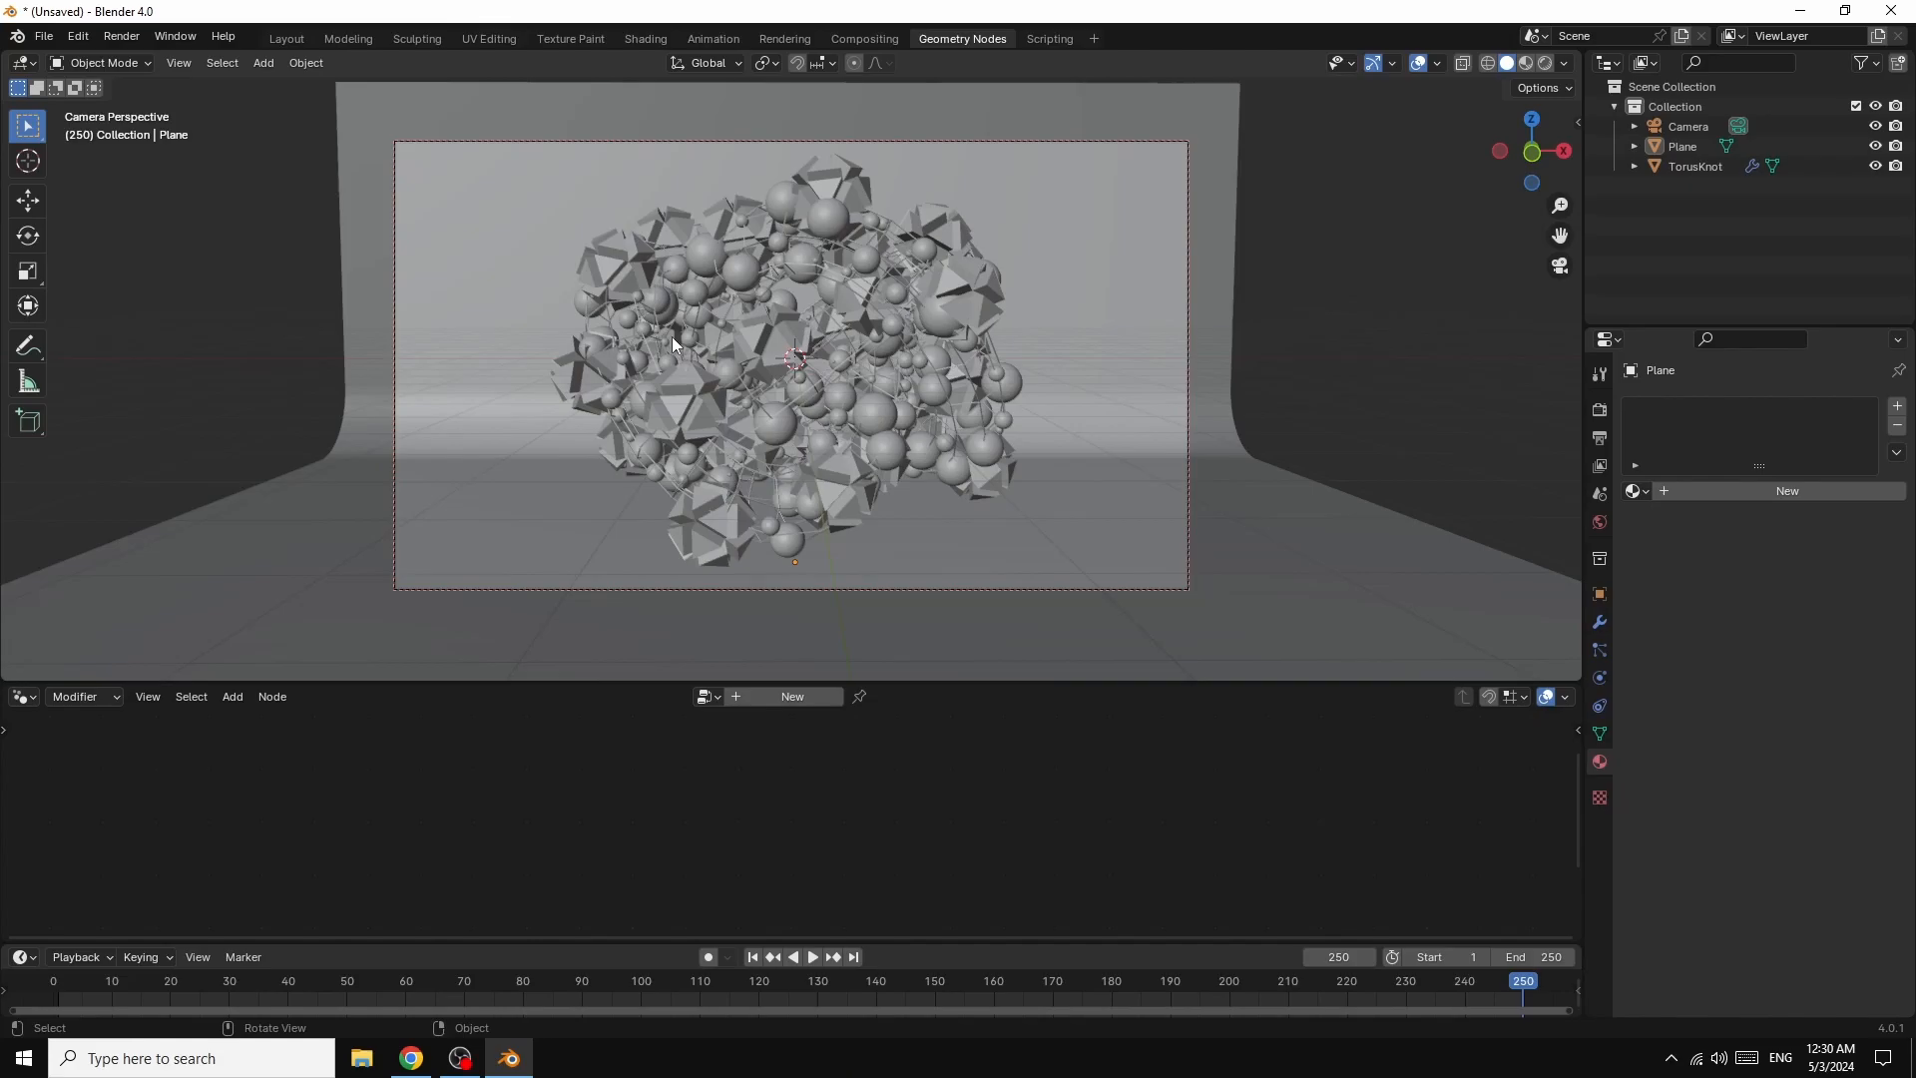
left_click(1526, 63)
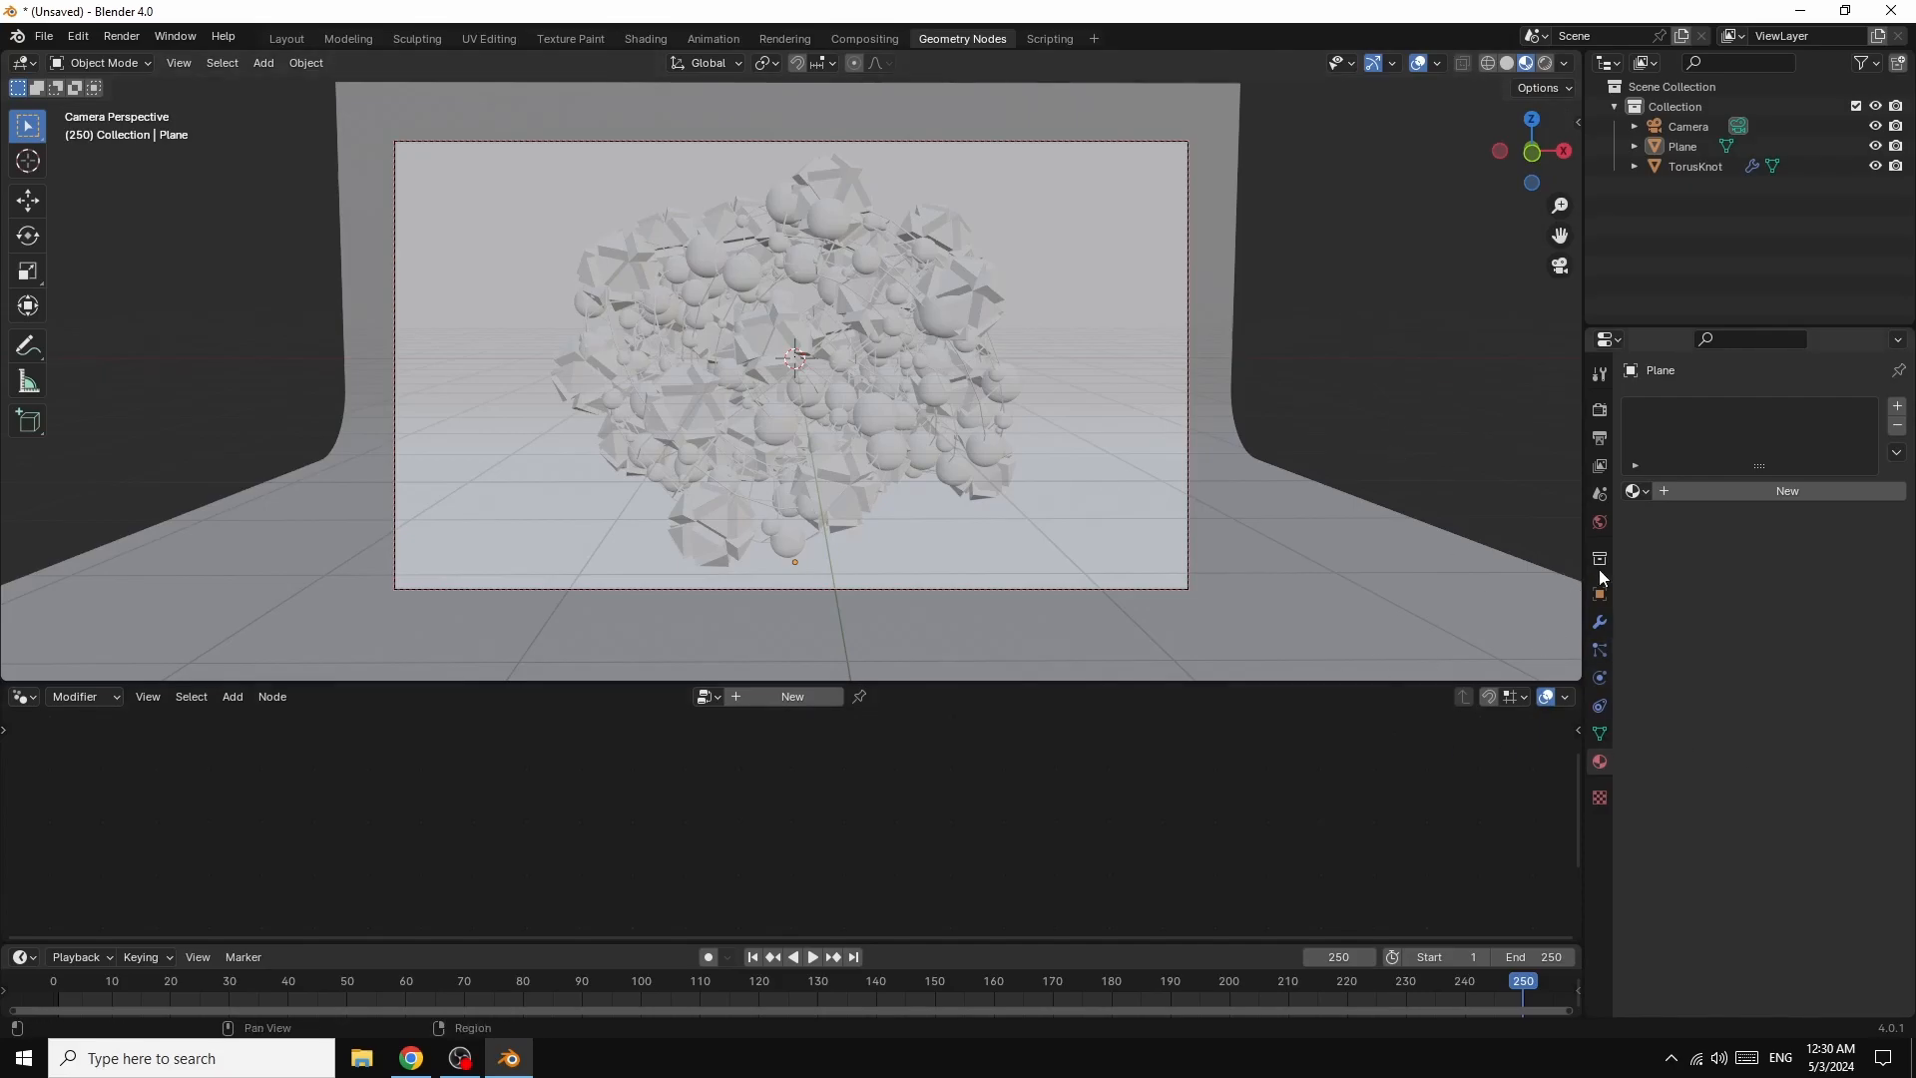
- Give the world background an Environment Texture using royal_esplanade_4k.exr from the HDRI folder
left_click(1597, 525)
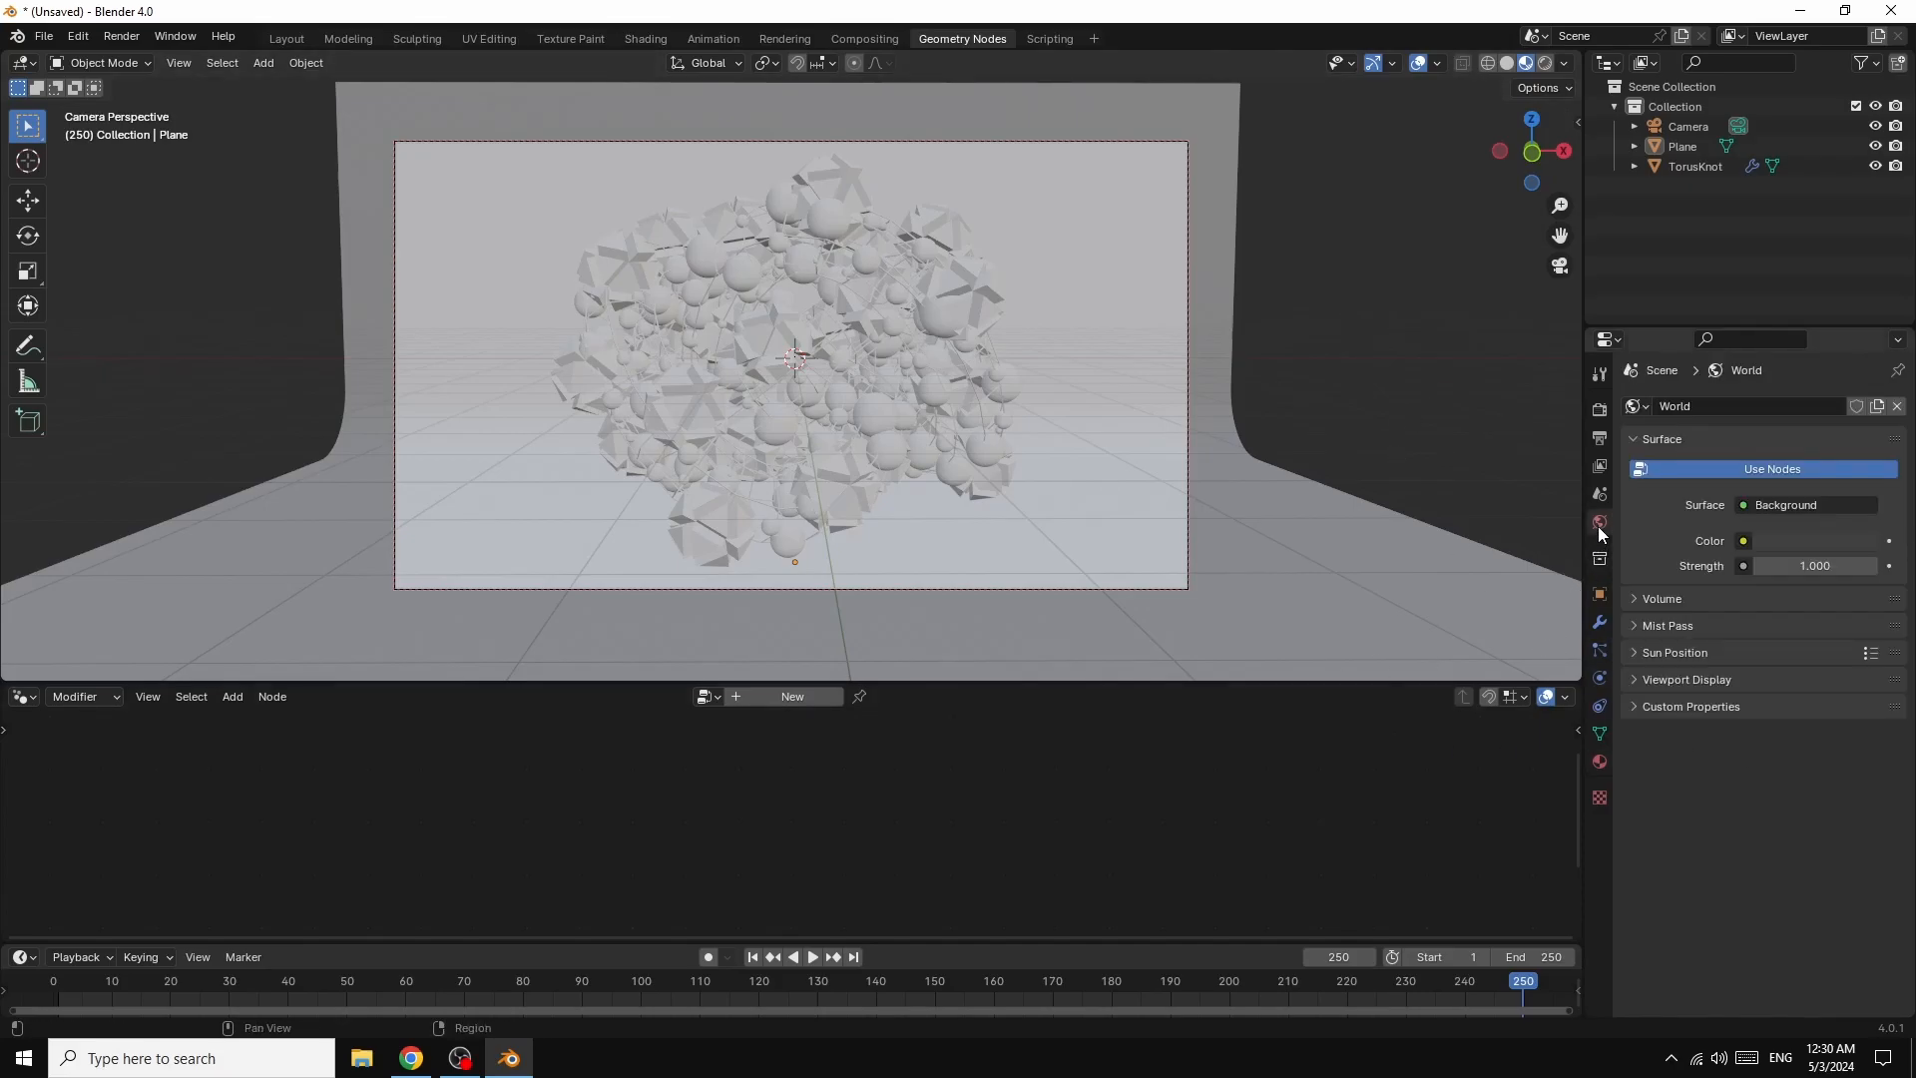
left_click(1744, 540)
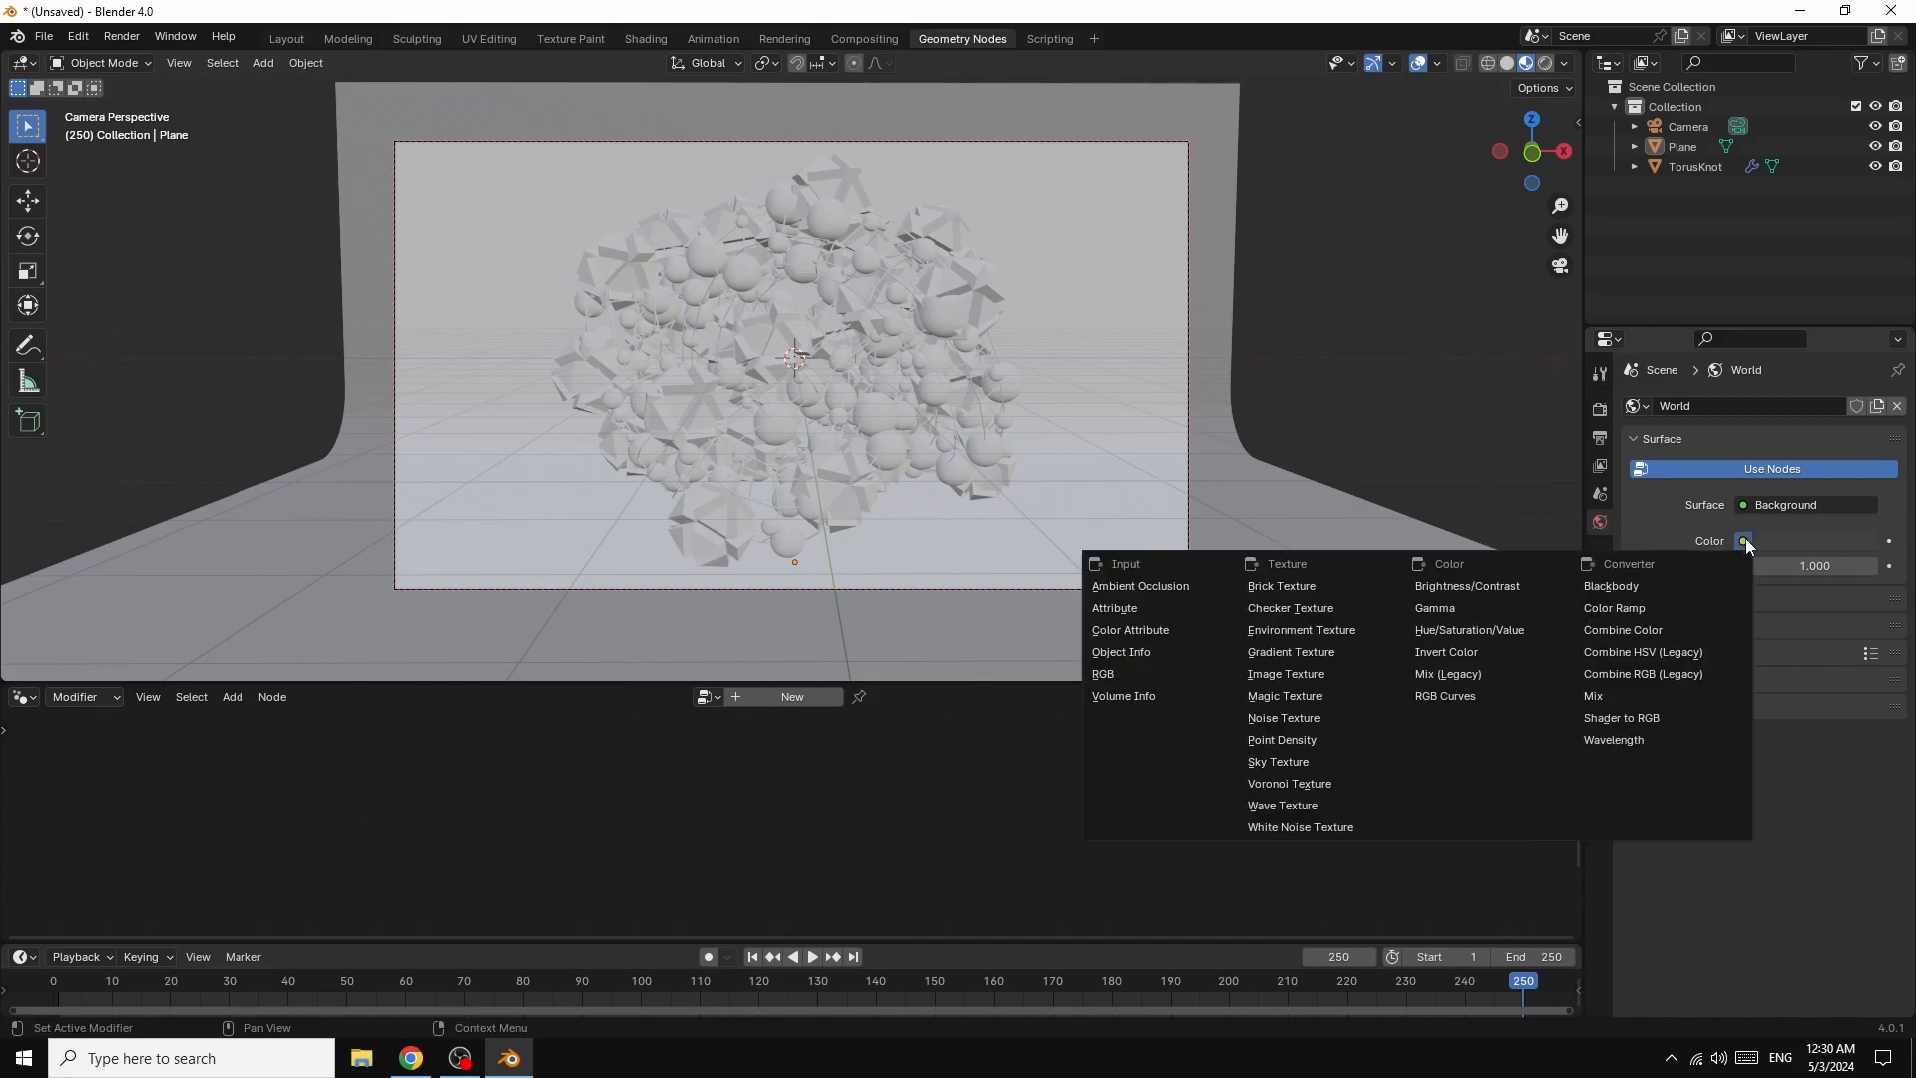
left_click(1285, 631)
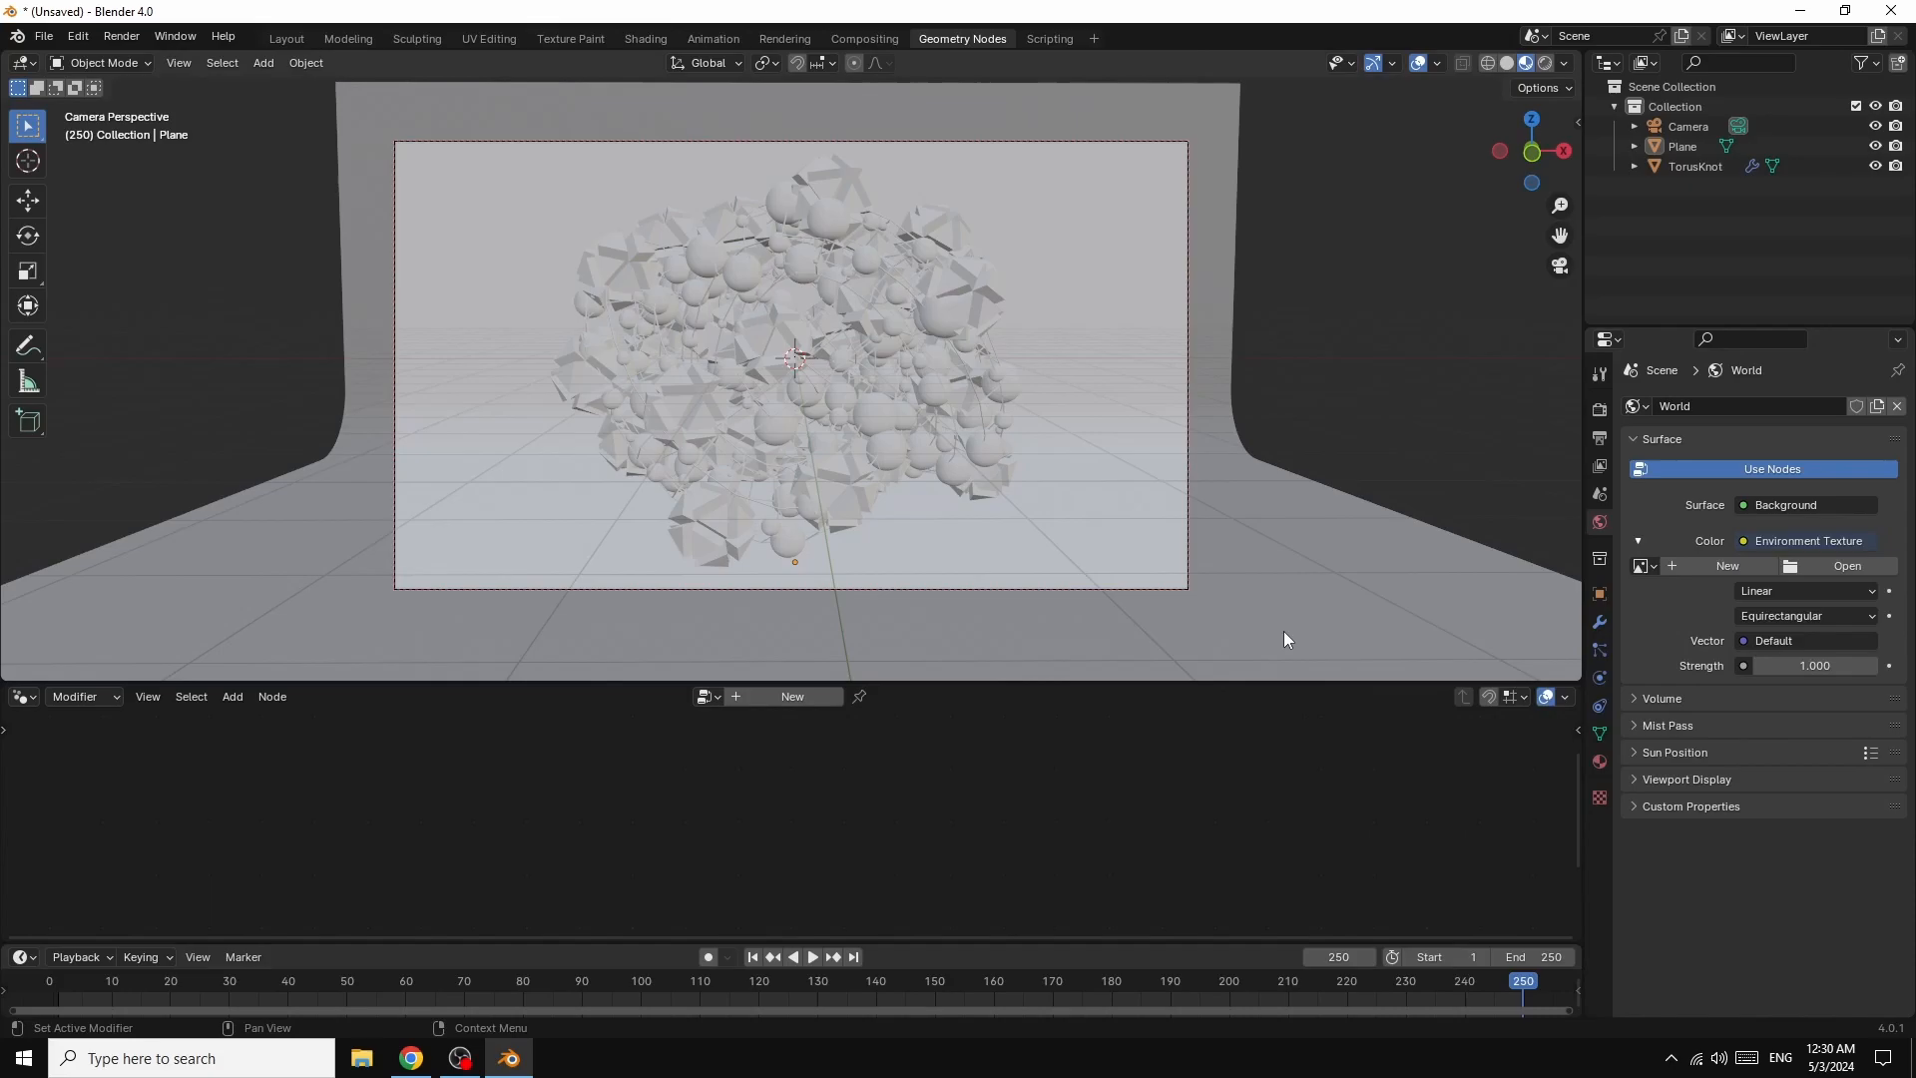
left_click(1841, 564)
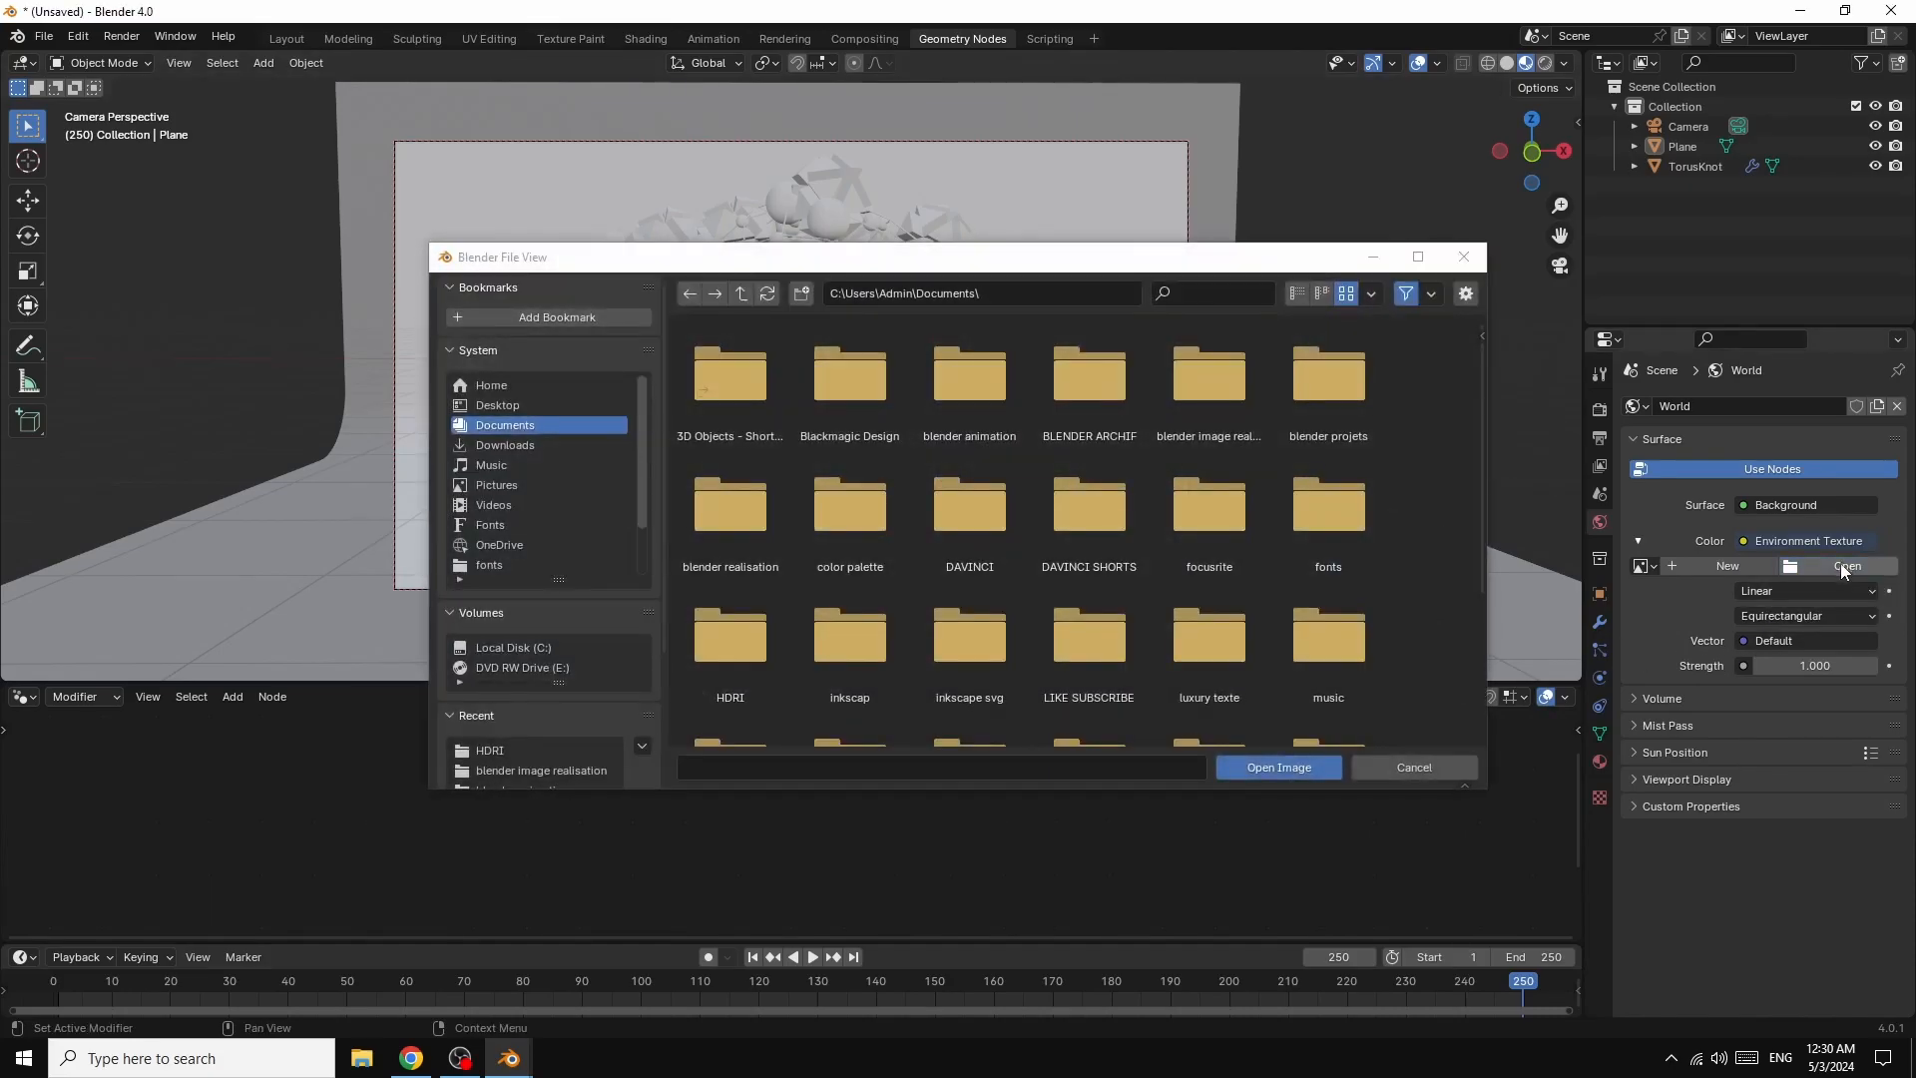
double_click(722, 644)
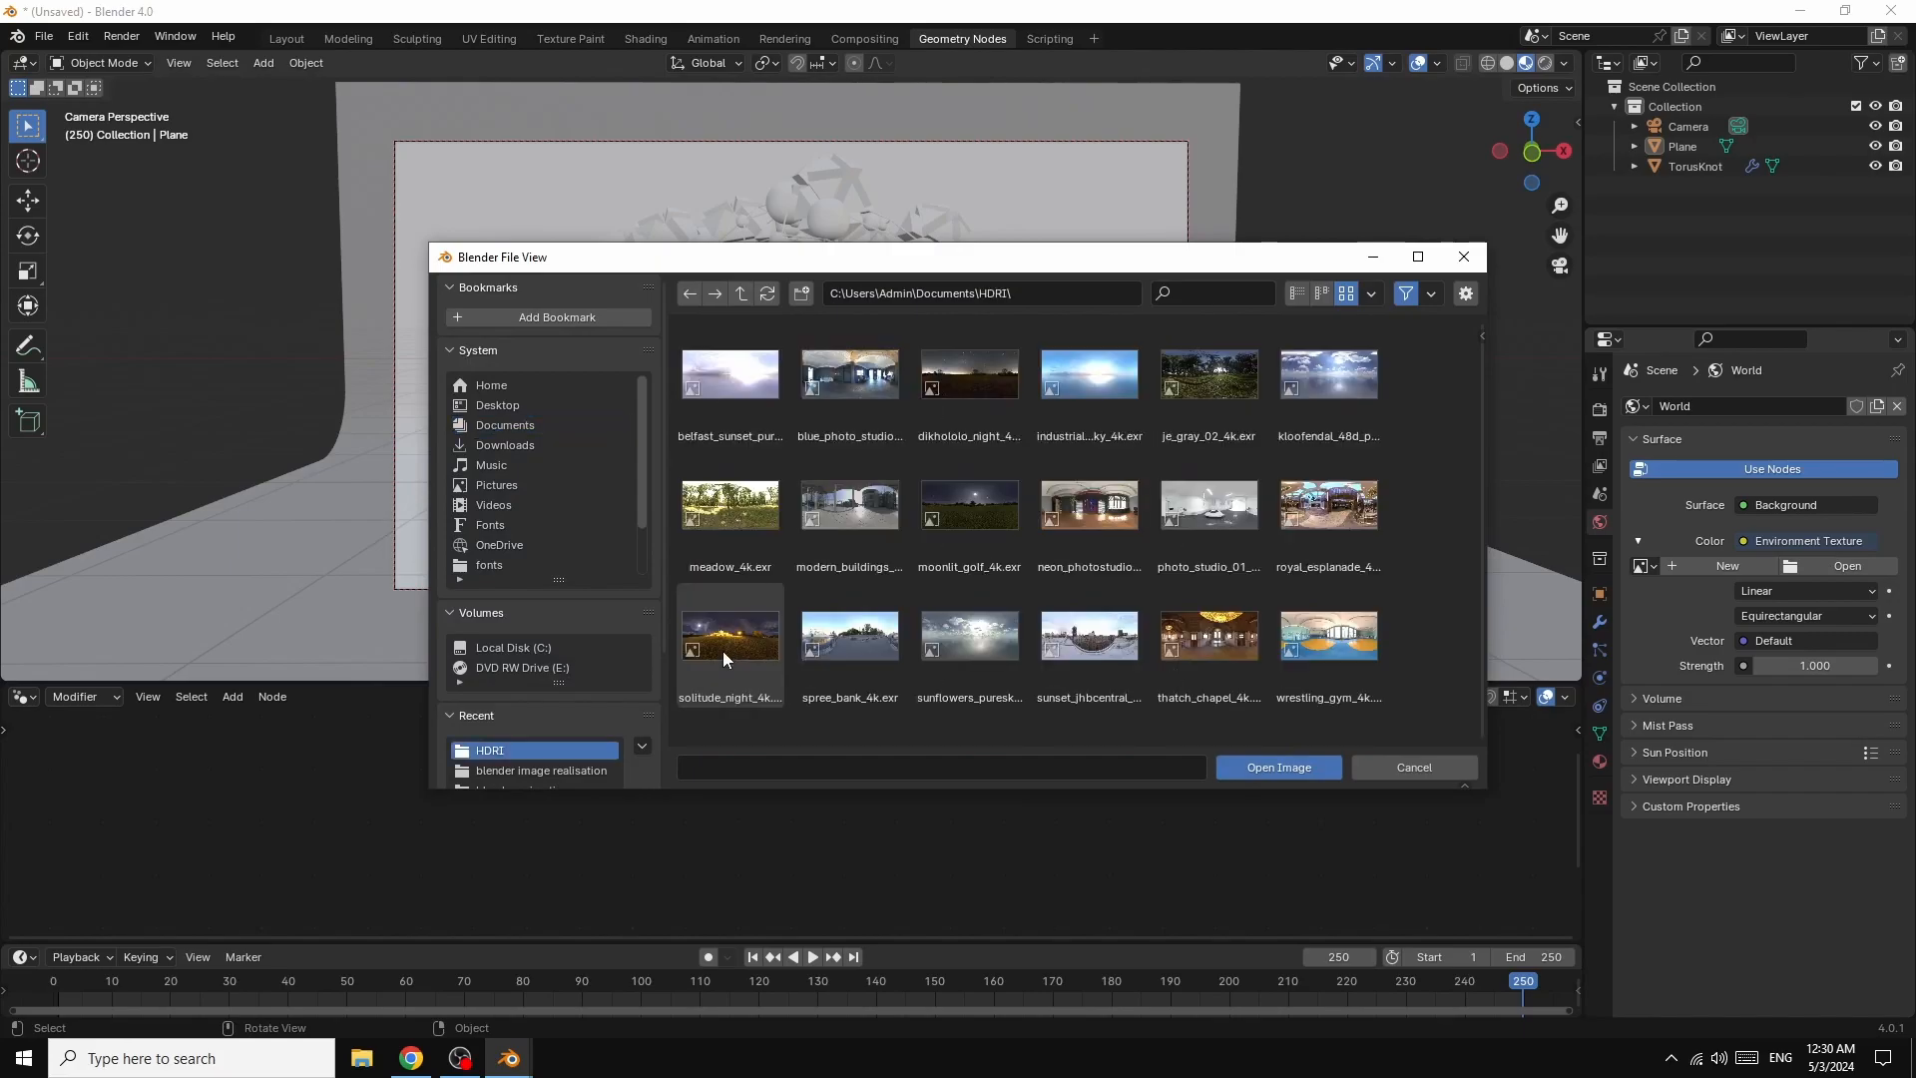
double_click(1327, 509)
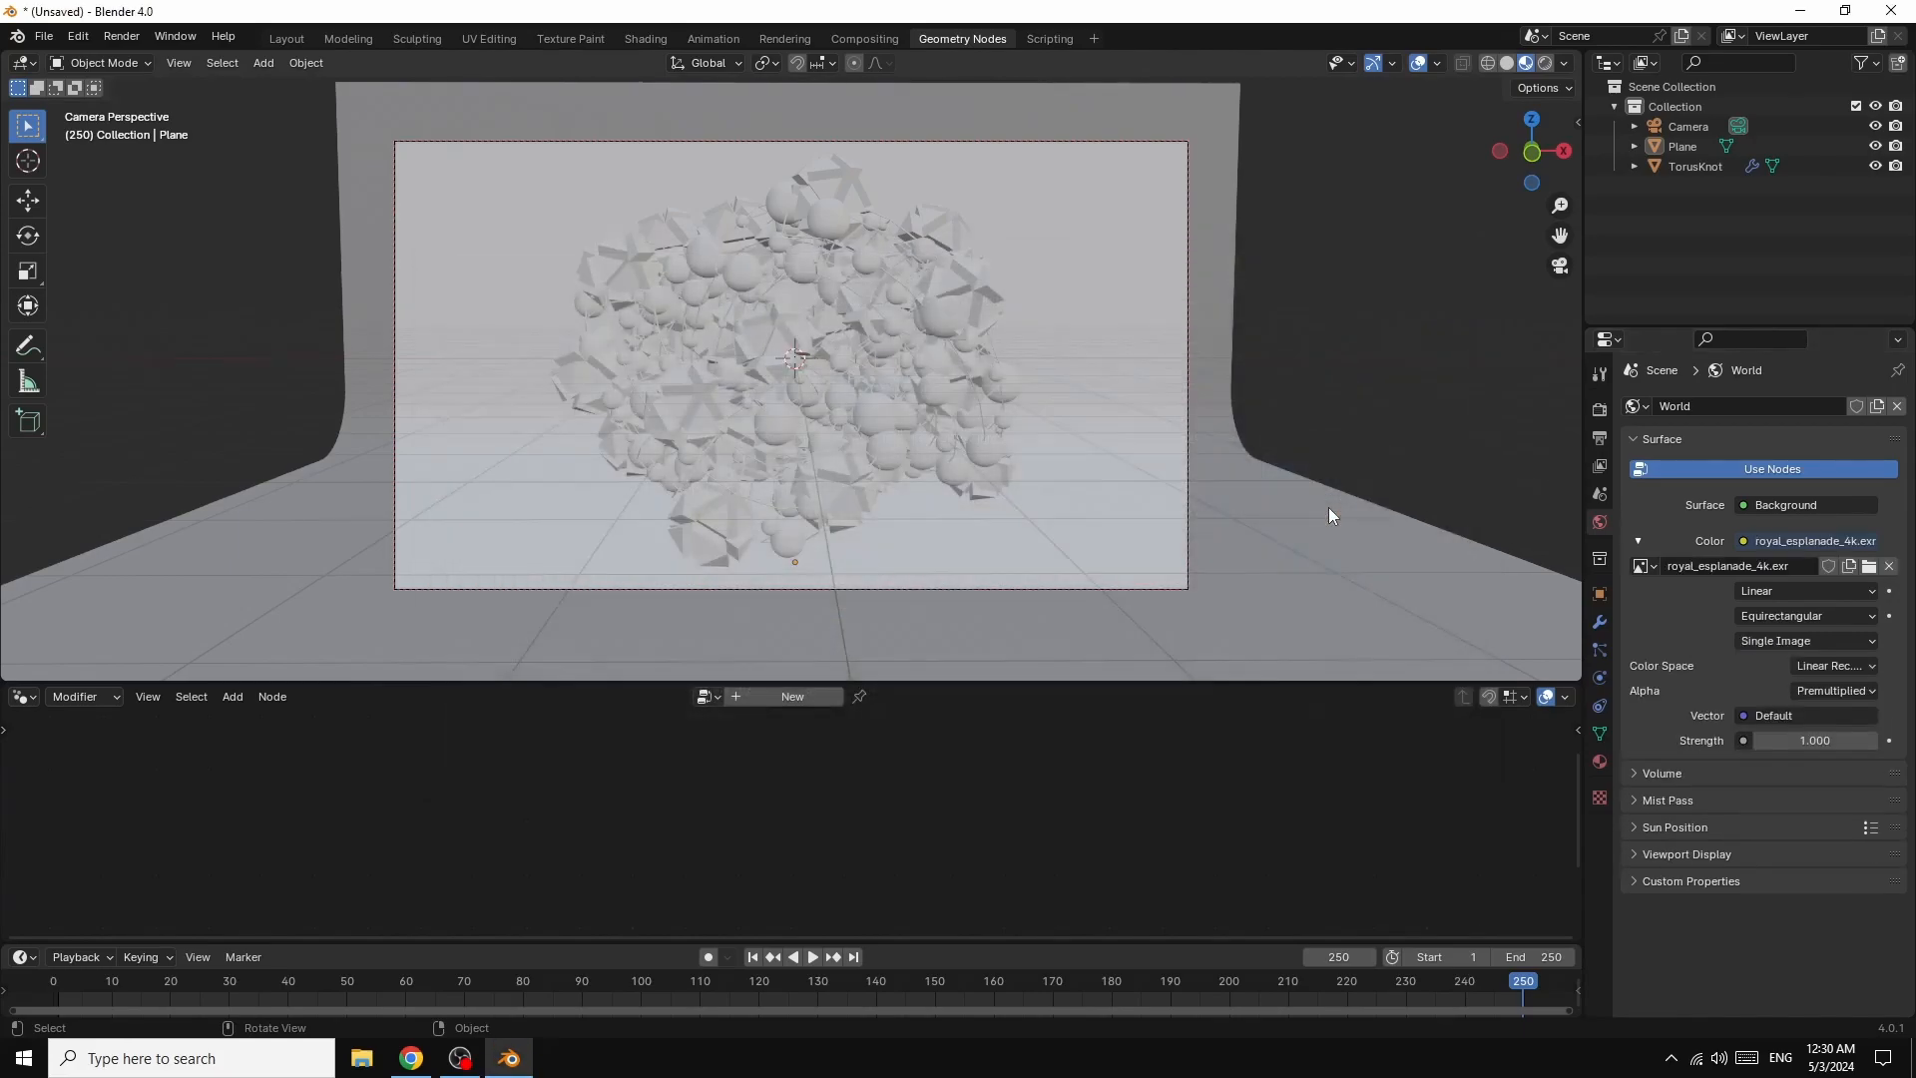
- Set the render engine to Cycles and the device to GPU Compute
left_click(1597, 411)
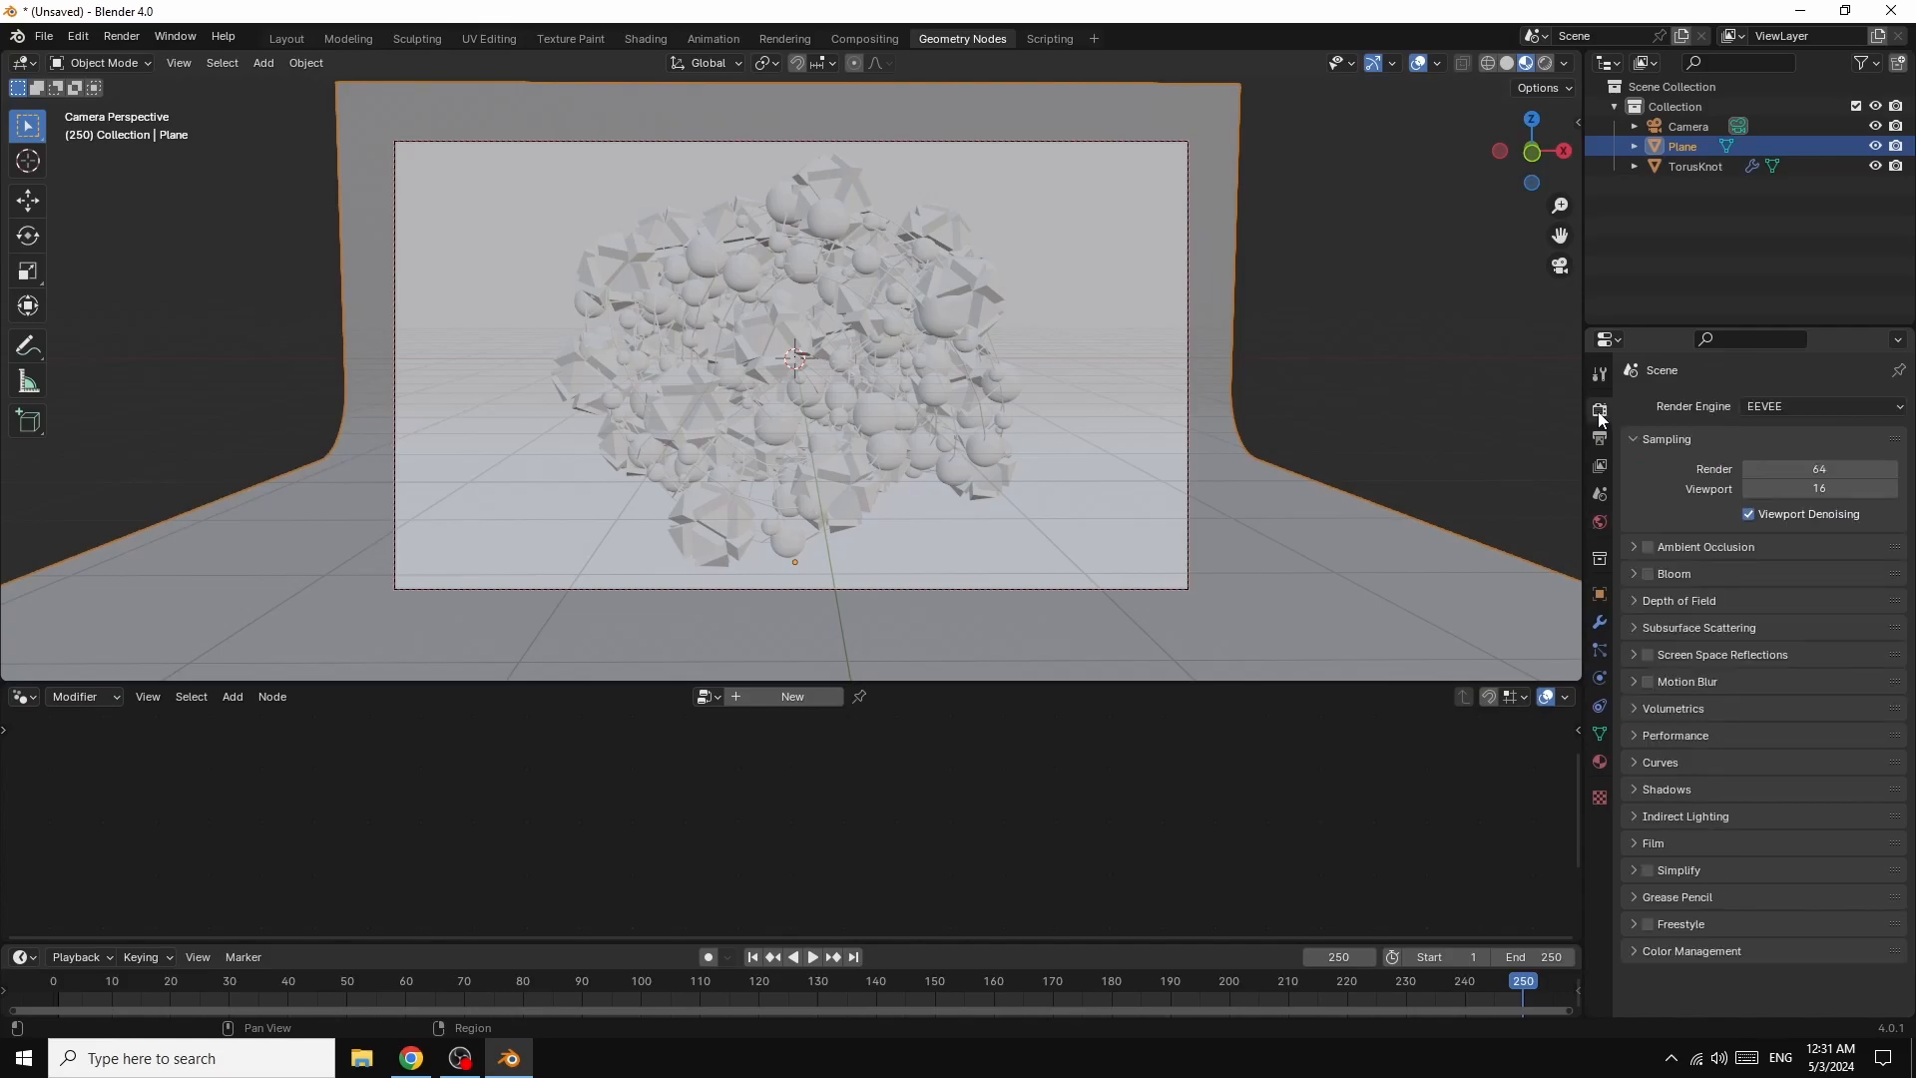
left_click(1775, 404)
left_click(1756, 471)
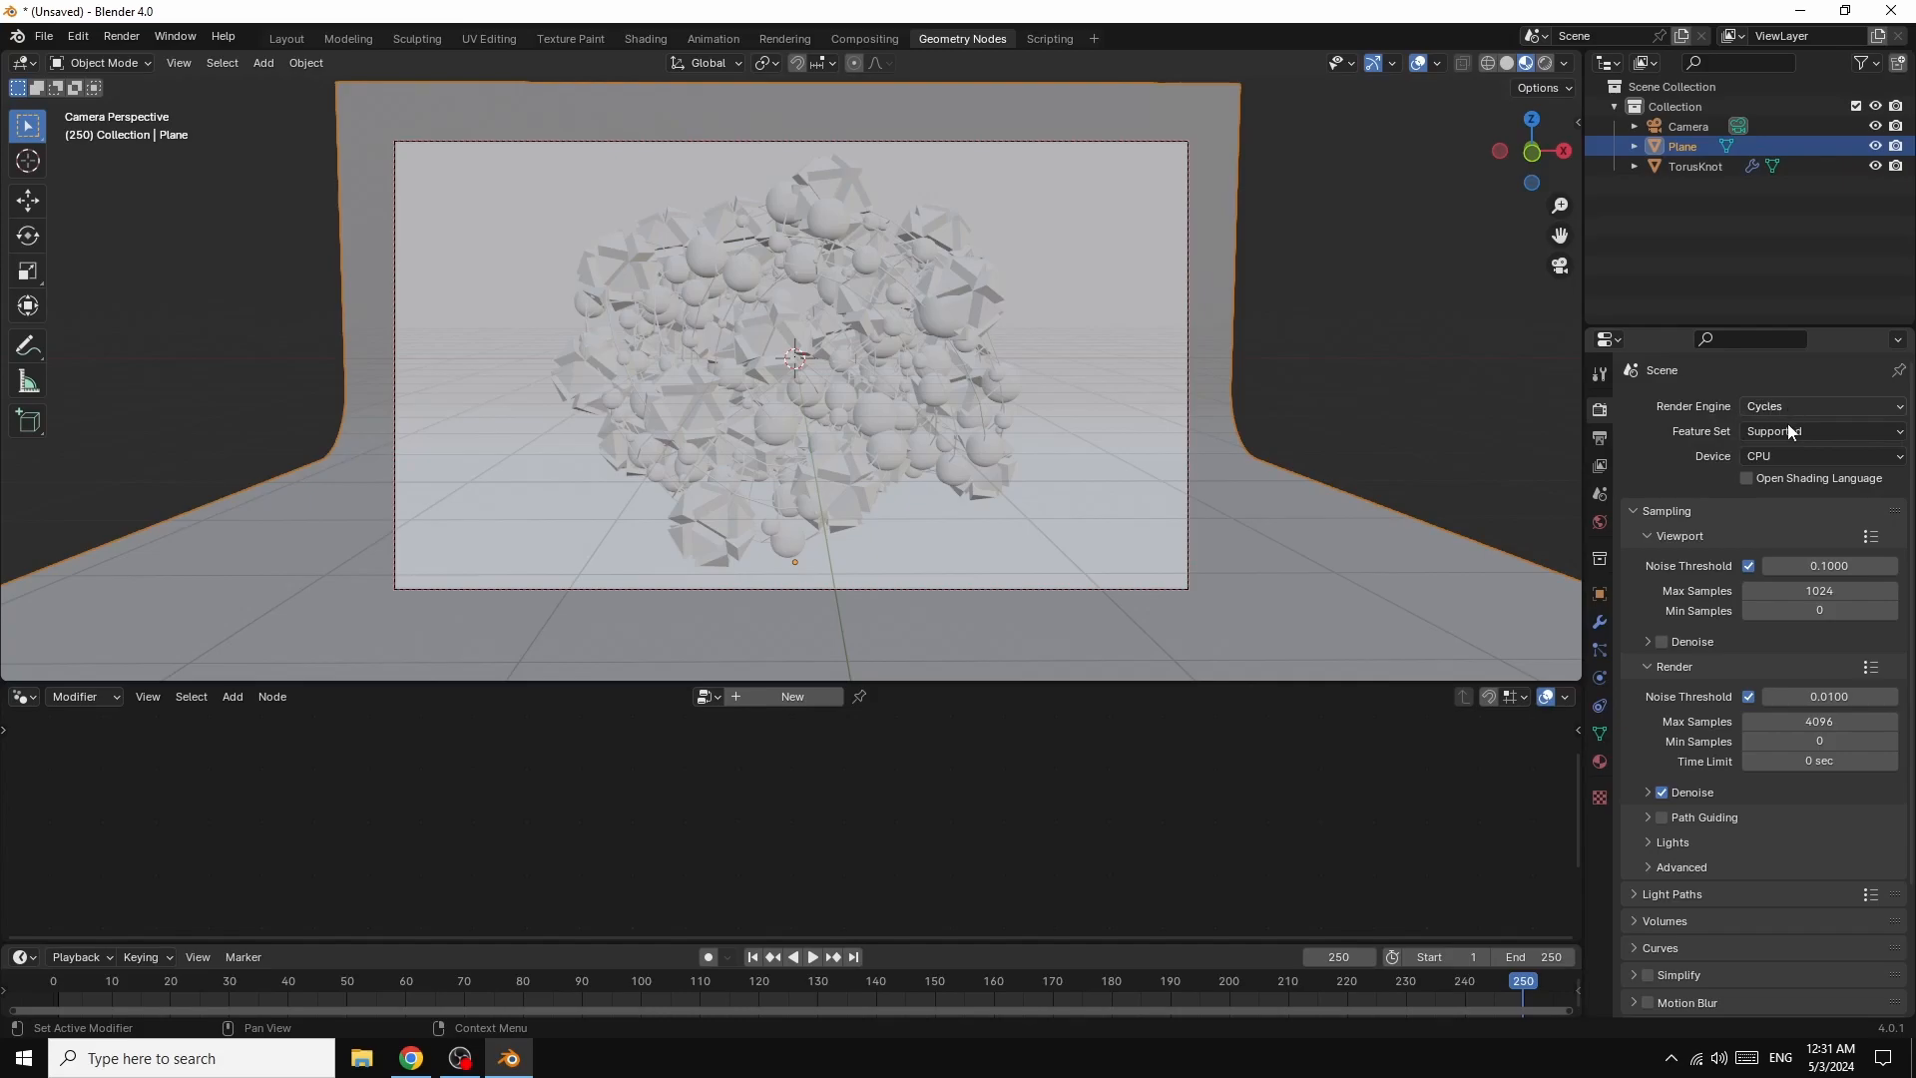
left_click(1782, 455)
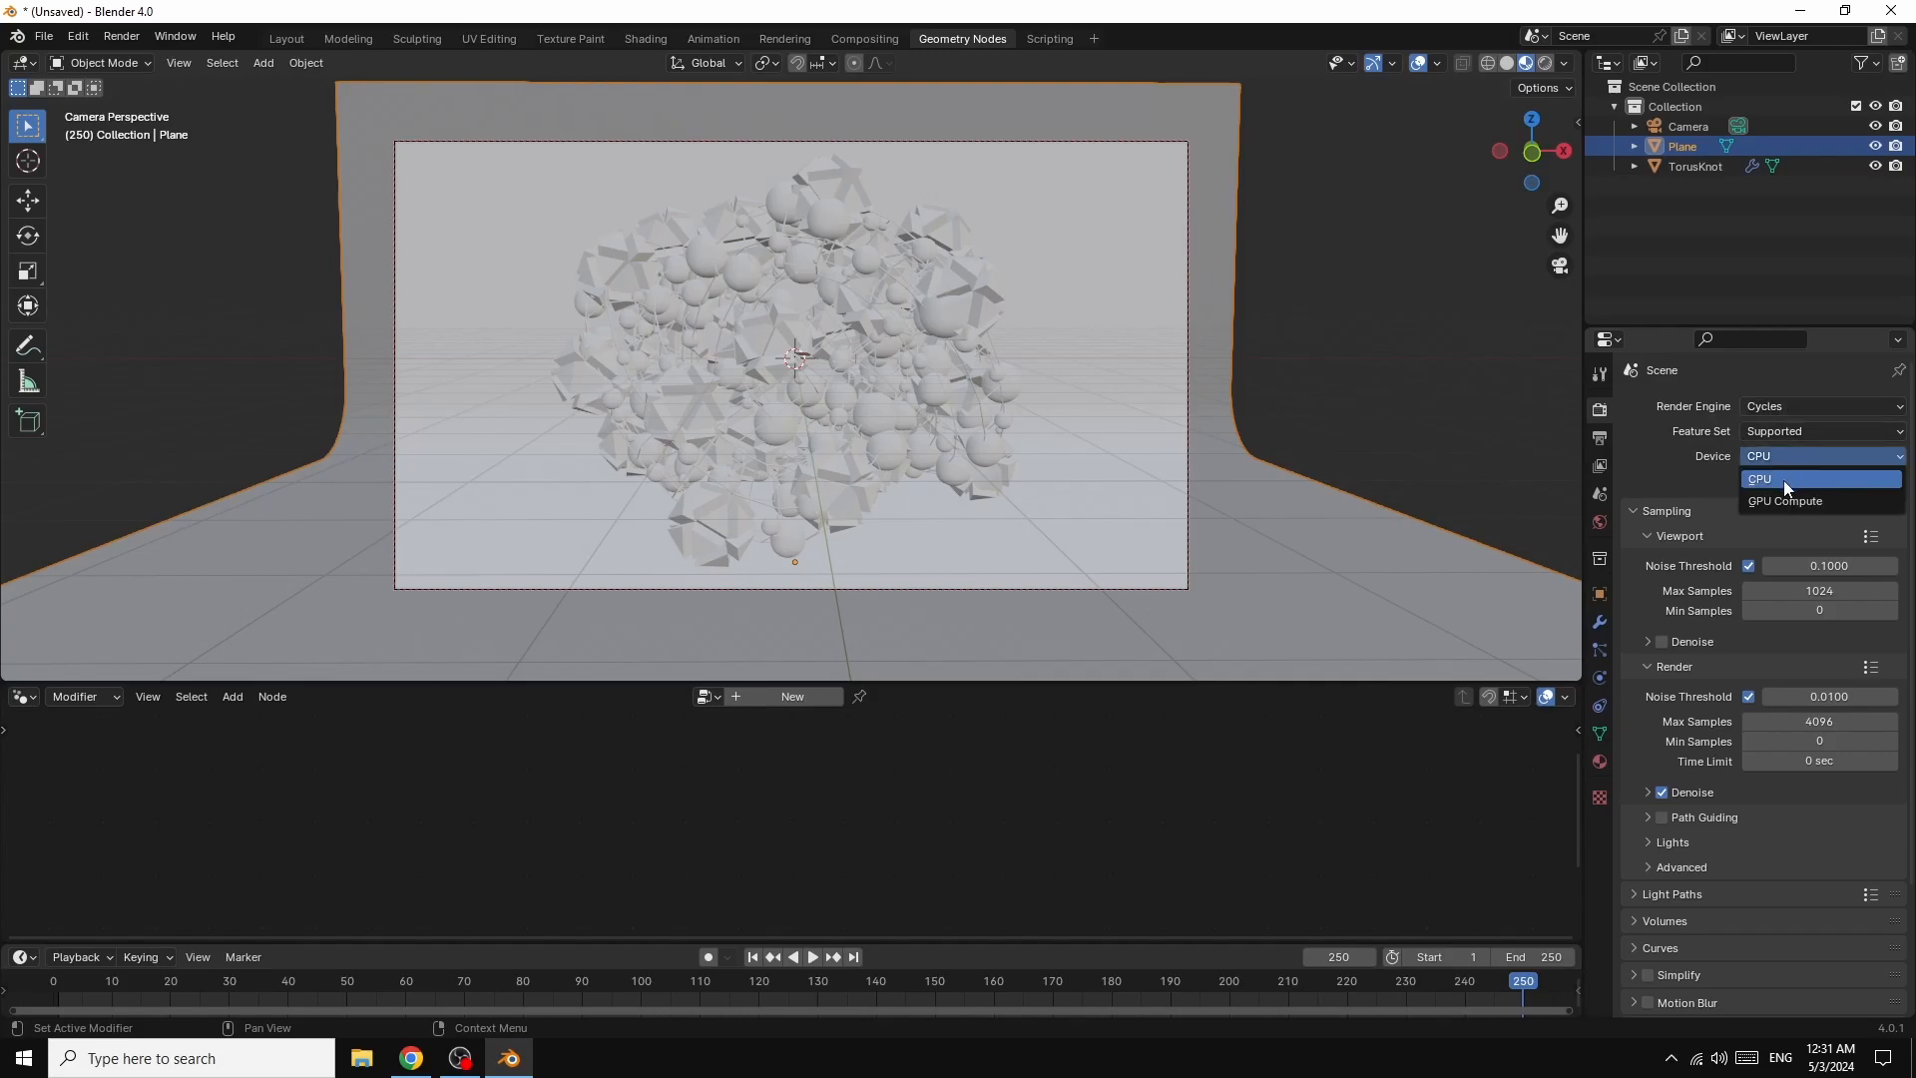
left_click(1780, 501)
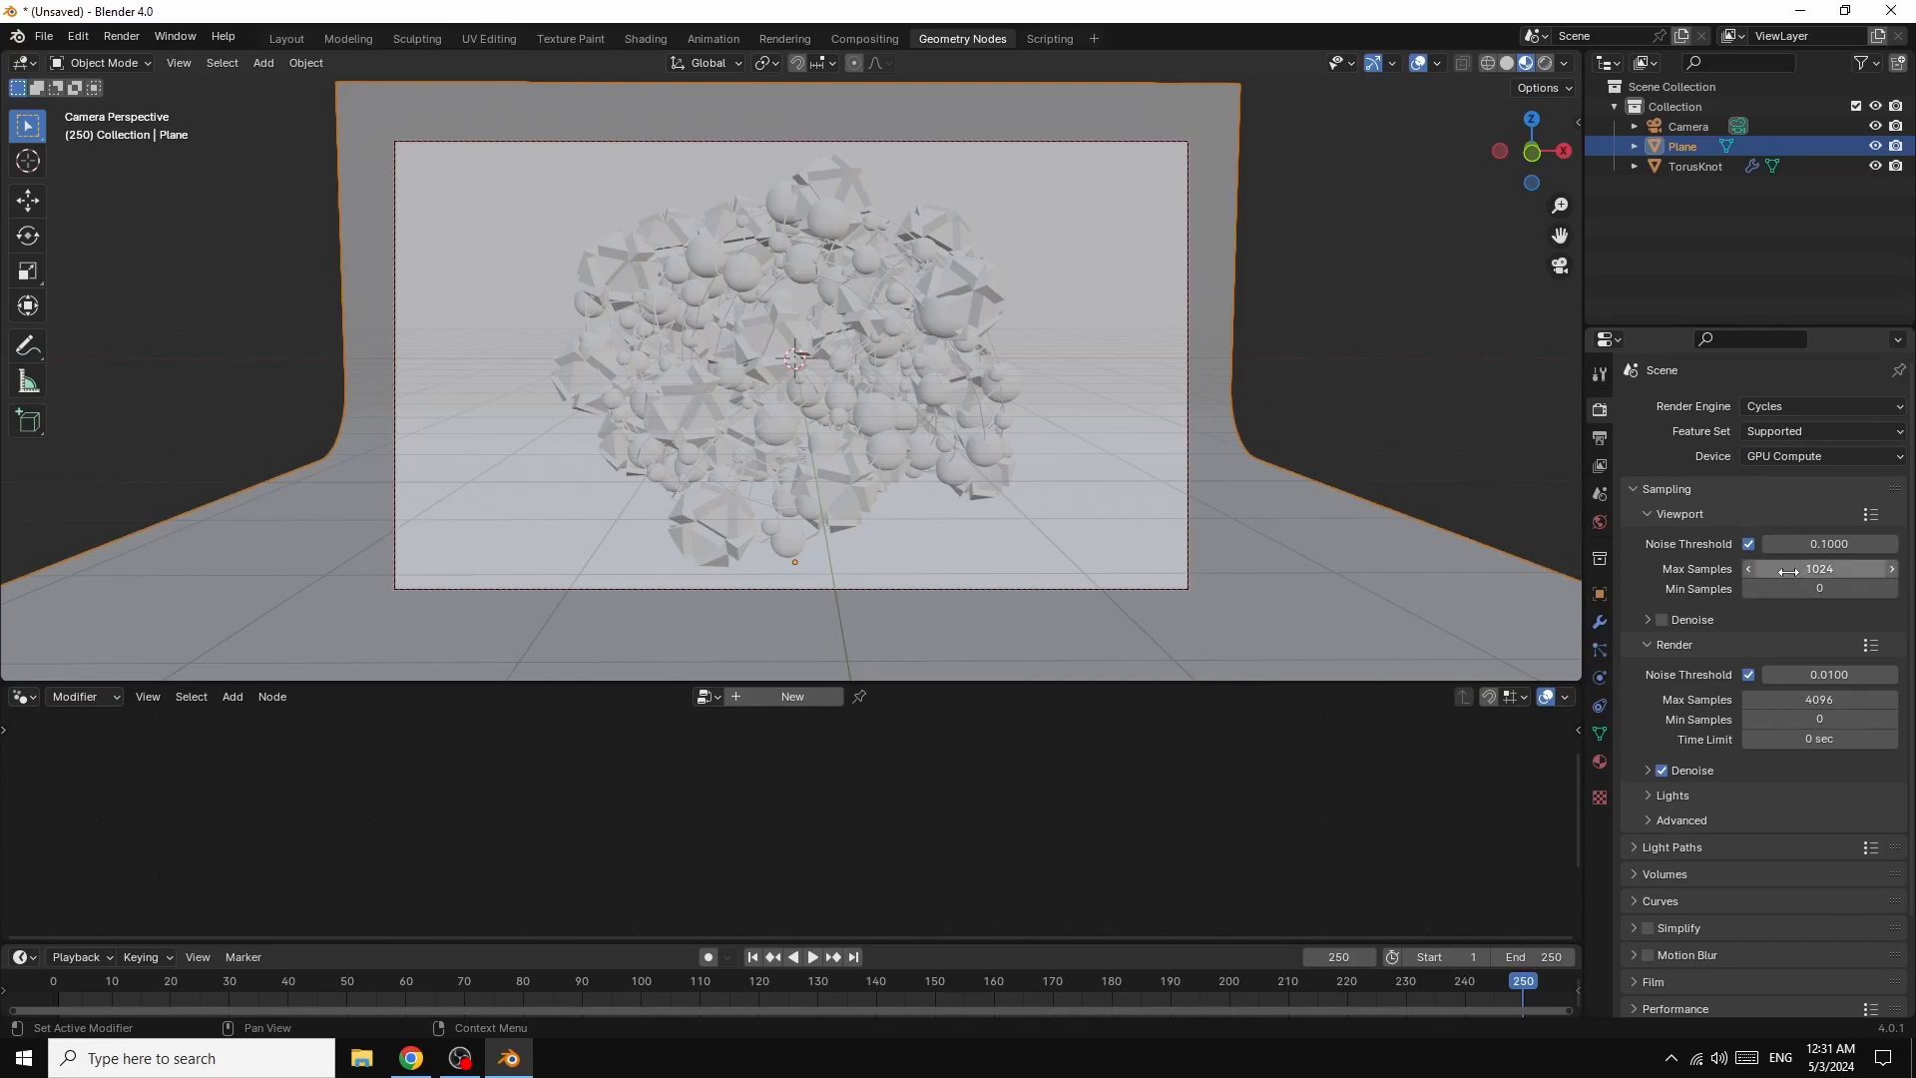
- Set the viewport max samples to 32 with denoising enabled, and the render max samples to 100
left_click(1830, 571)
type("32")
key("Return")
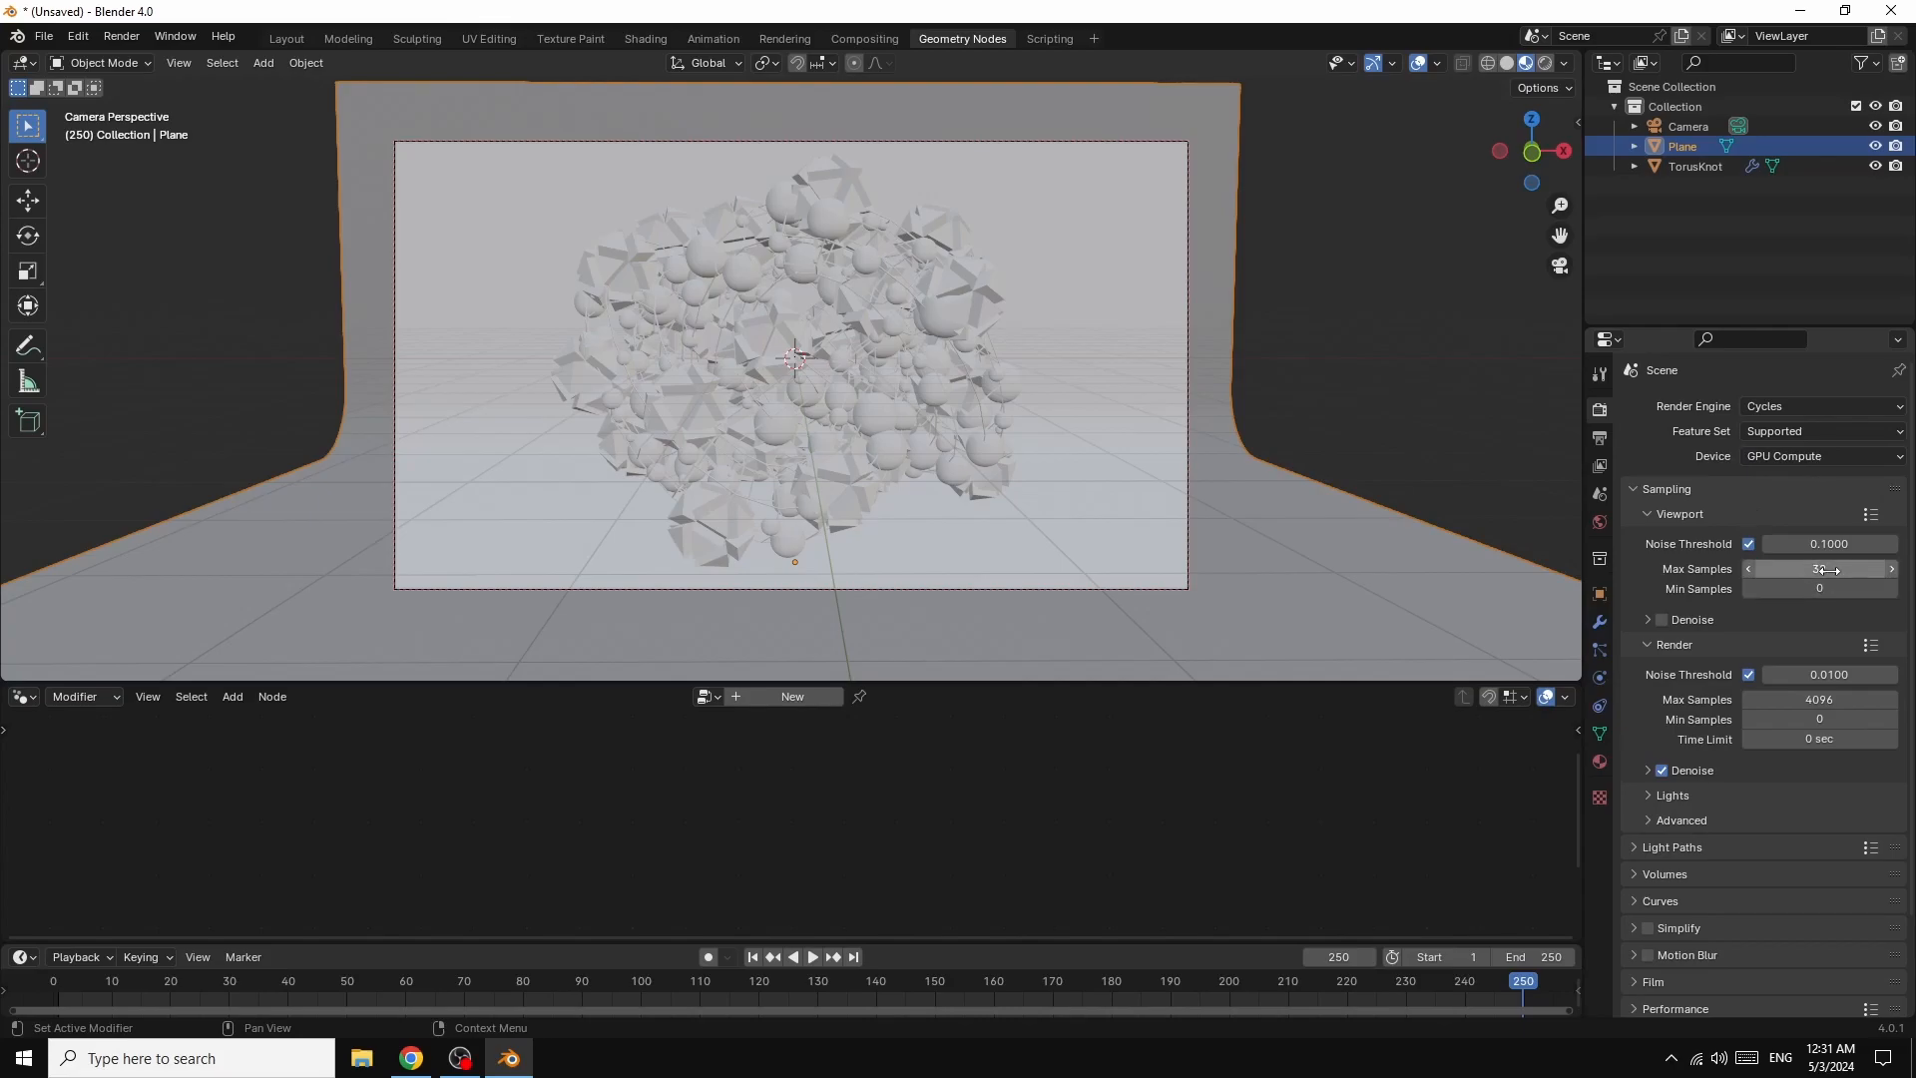
left_click(1661, 619)
left_click(1817, 701)
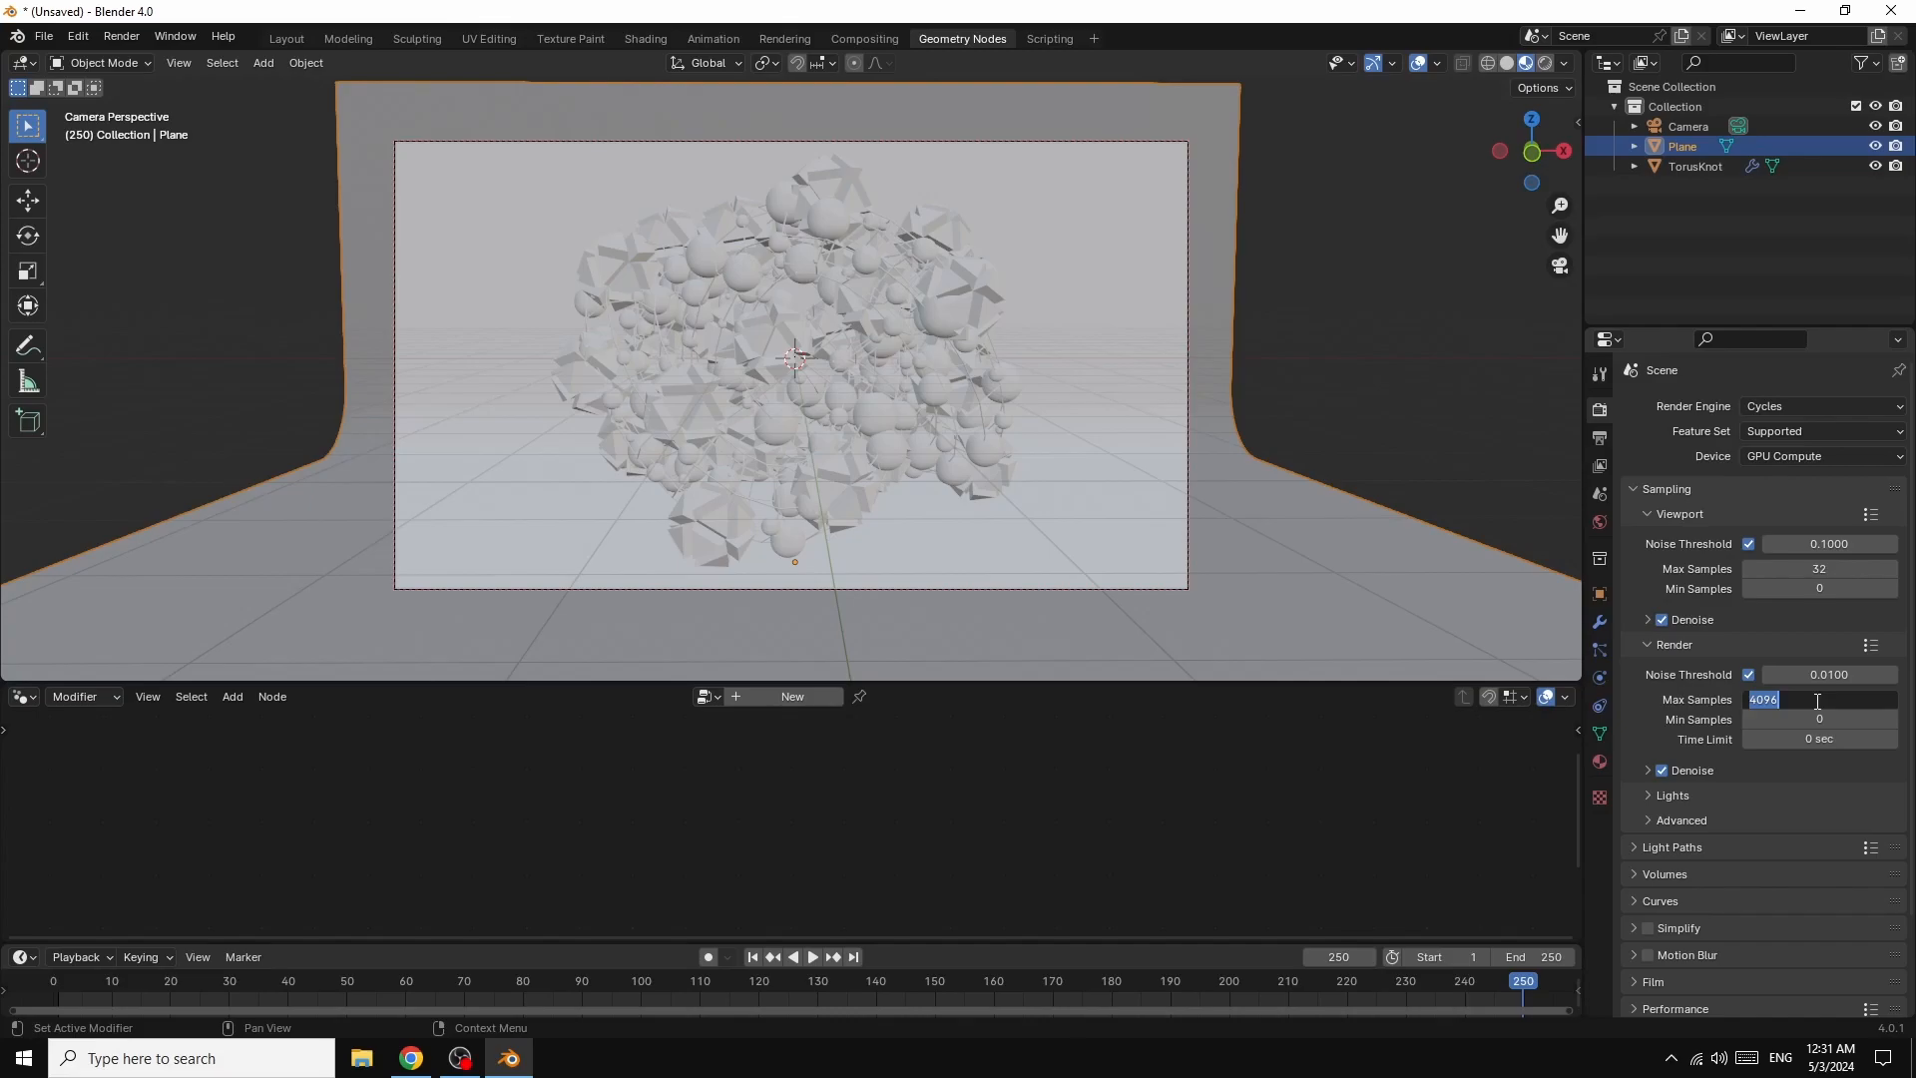
type("100")
key("Return")
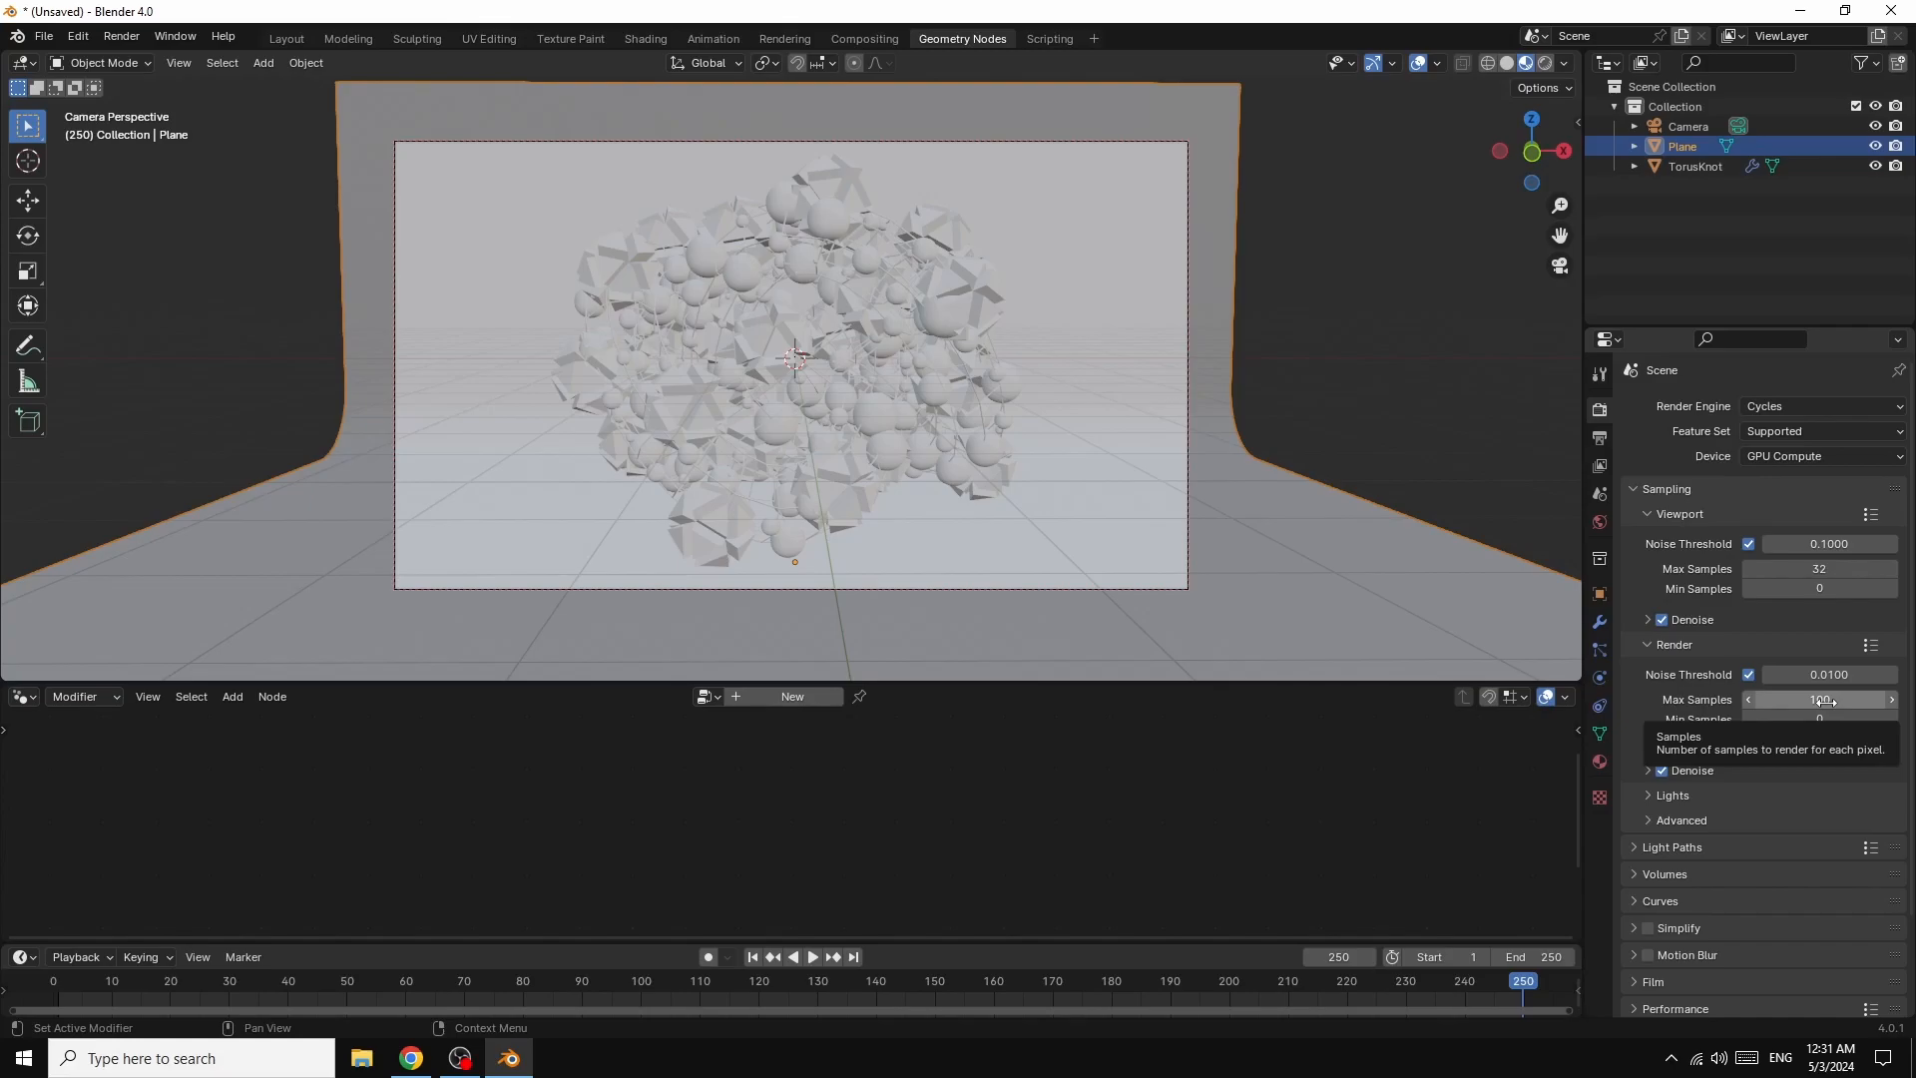
- Set all light path max bounces to 1, disable reflective and refractive caustics, and enable Fast GI Approximation
left_click(1634, 846)
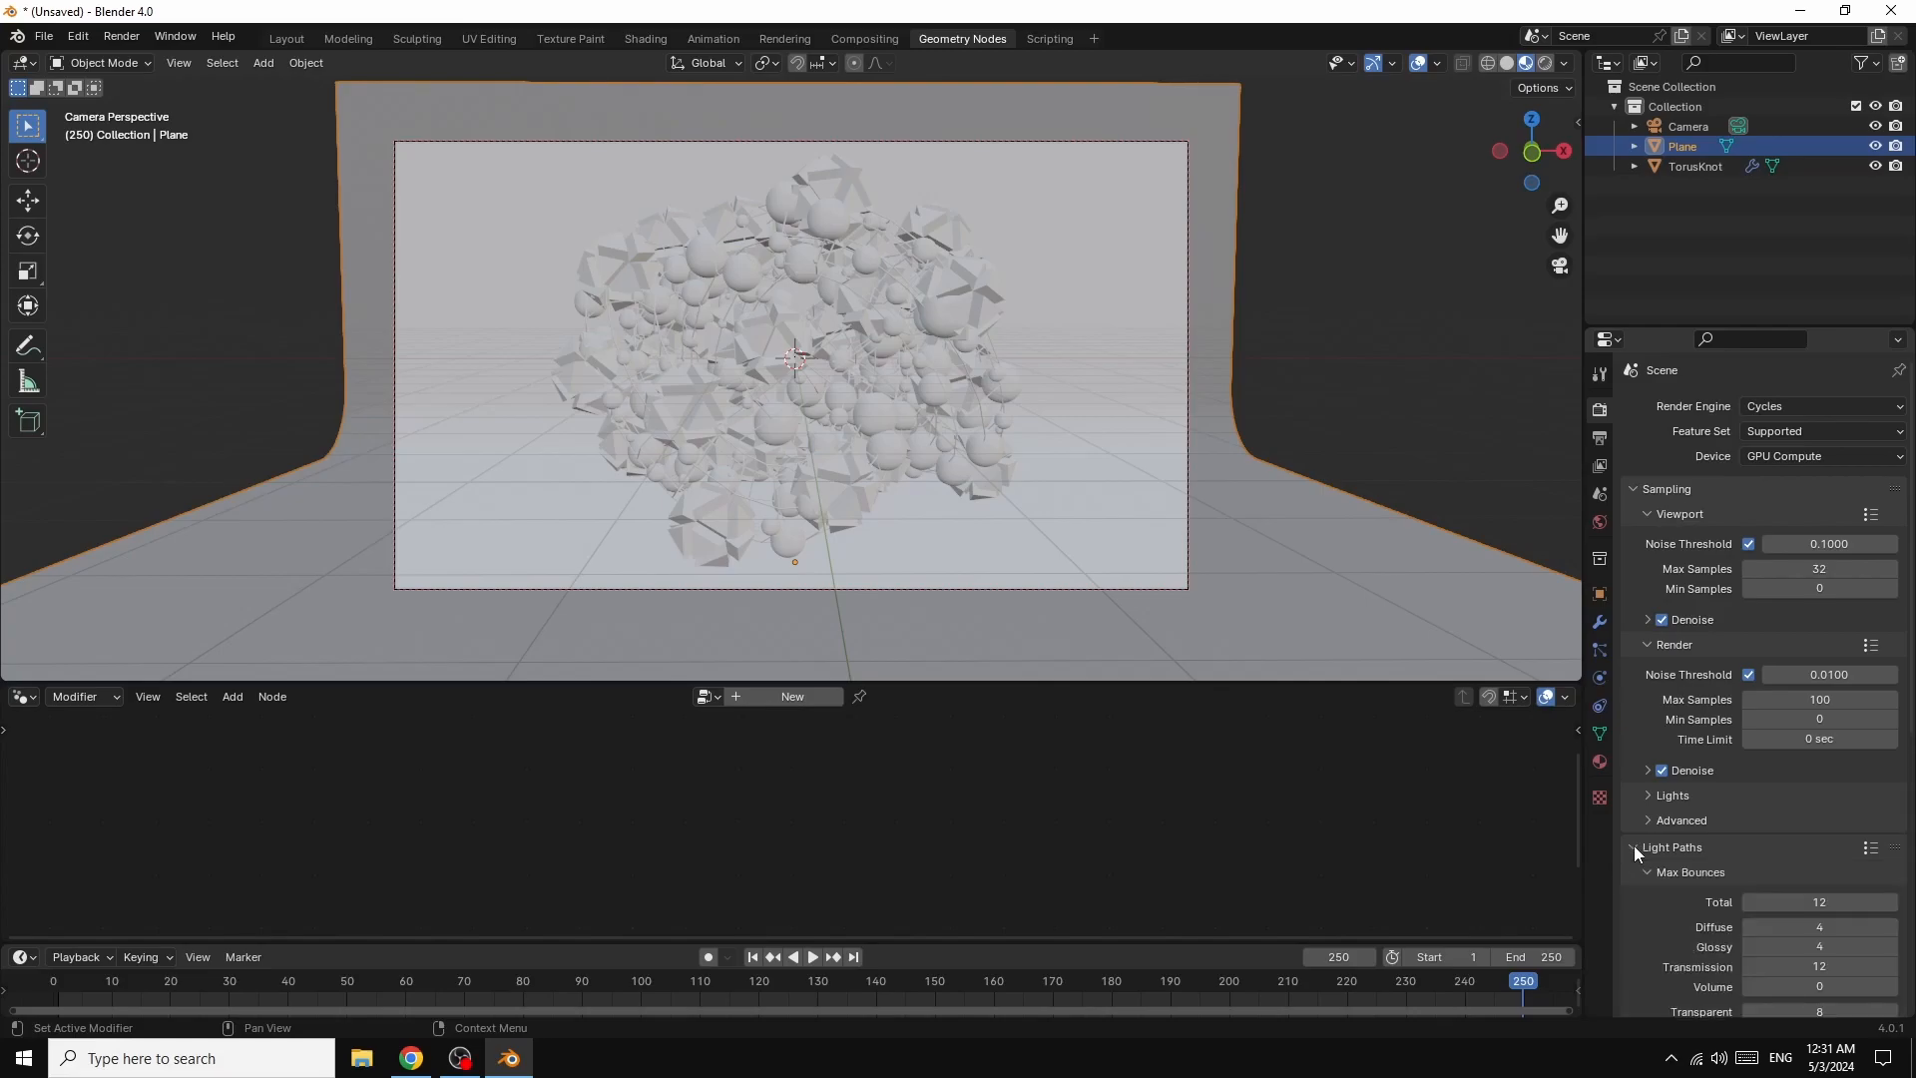
left_click(1833, 903)
type("1")
key("Return")
scroll(1832, 786, "down", 3)
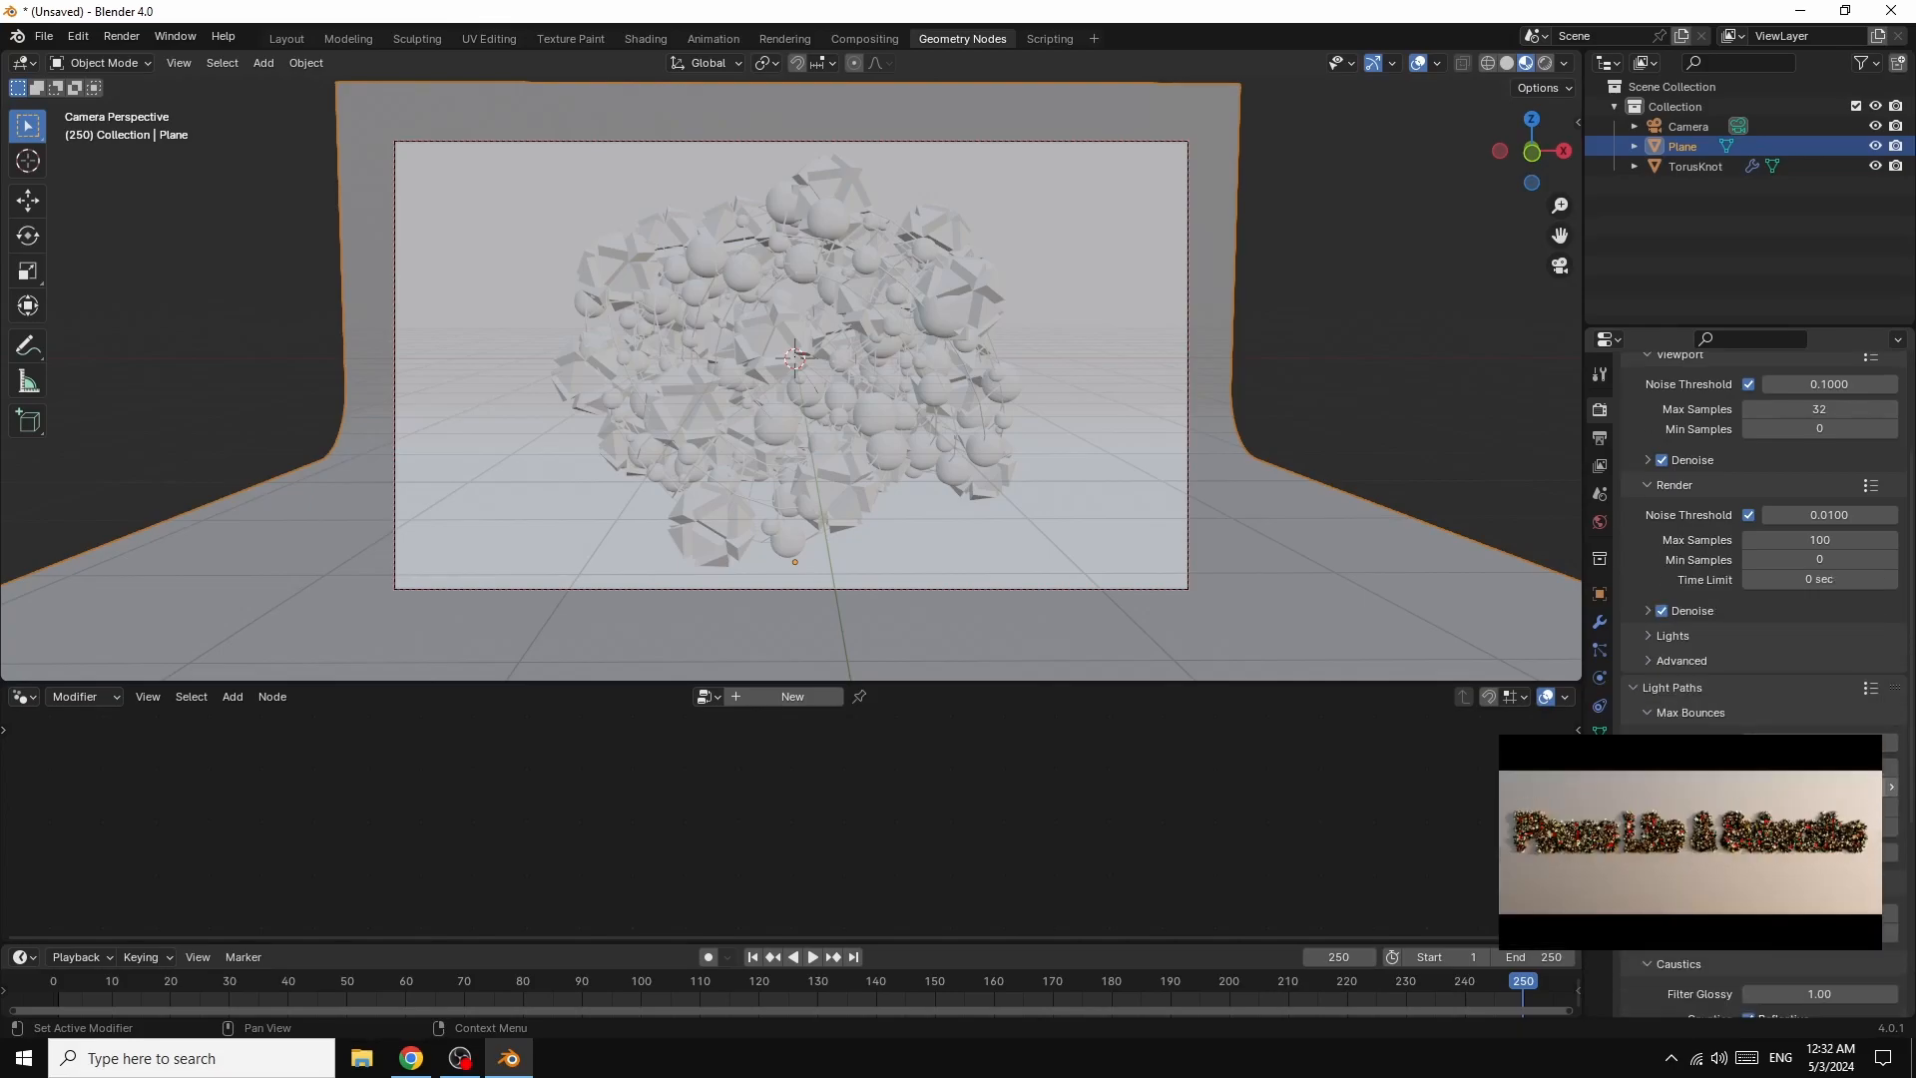
scroll(1756, 599, "down", 3)
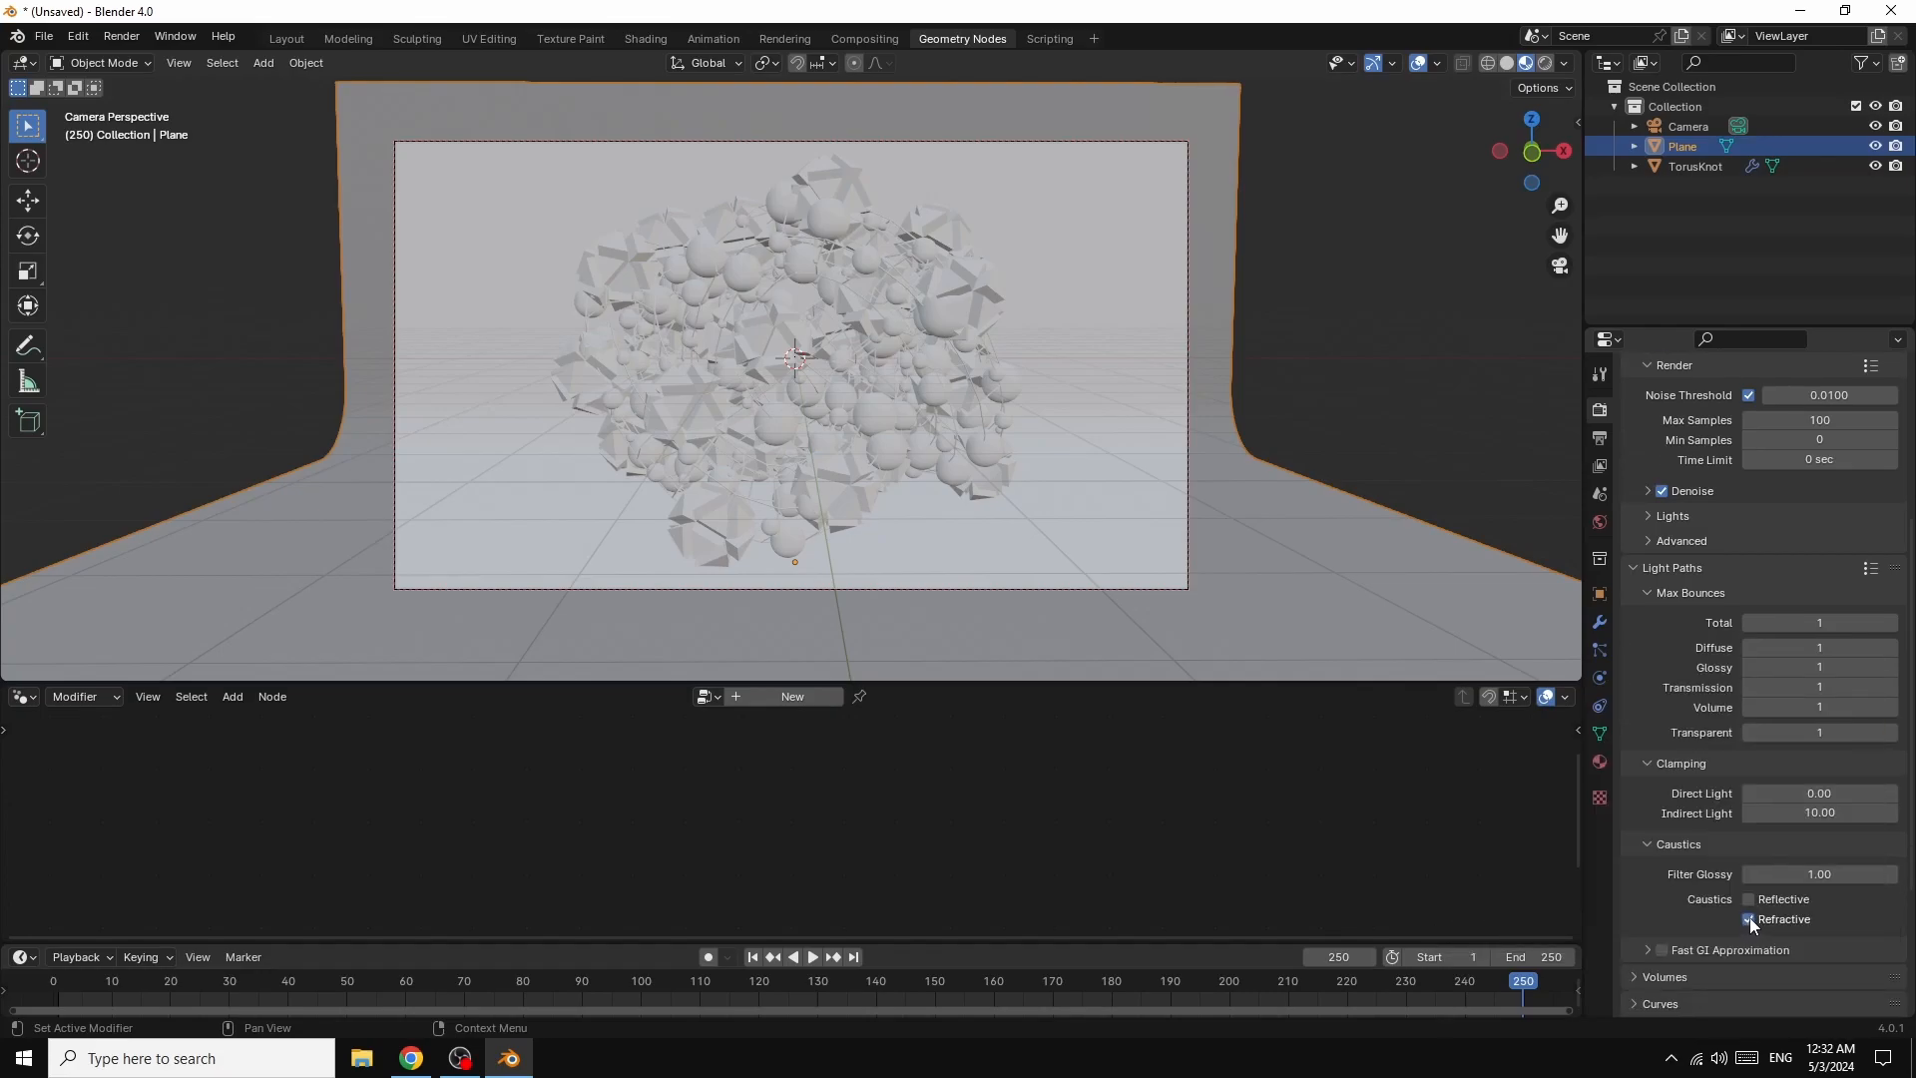
left_click(1662, 951)
scroll(1796, 898, "down", 5)
scroll(1889, 890, "down", 1)
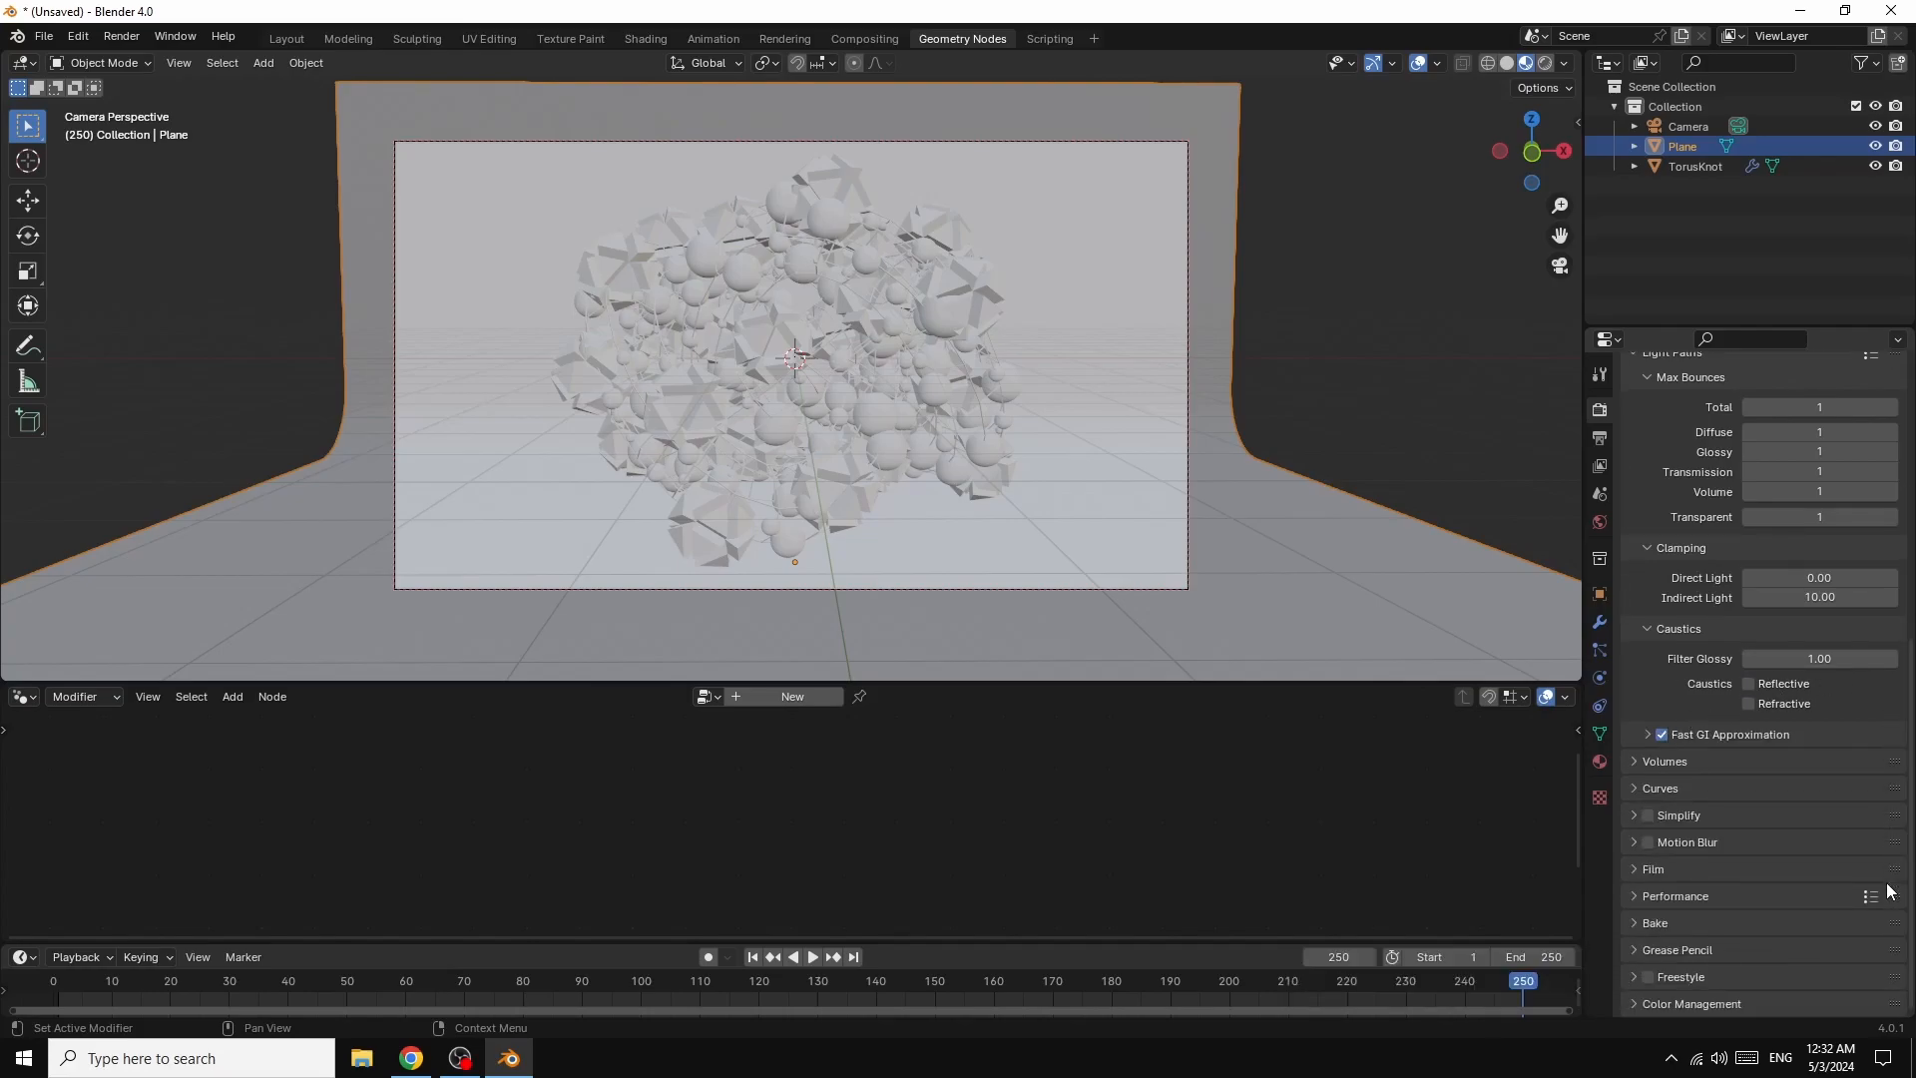
- Set the color management look to Very High Contrast
left_click(1633, 1003)
scroll(1895, 899, "down", 4)
scroll(1895, 899, "down", 1)
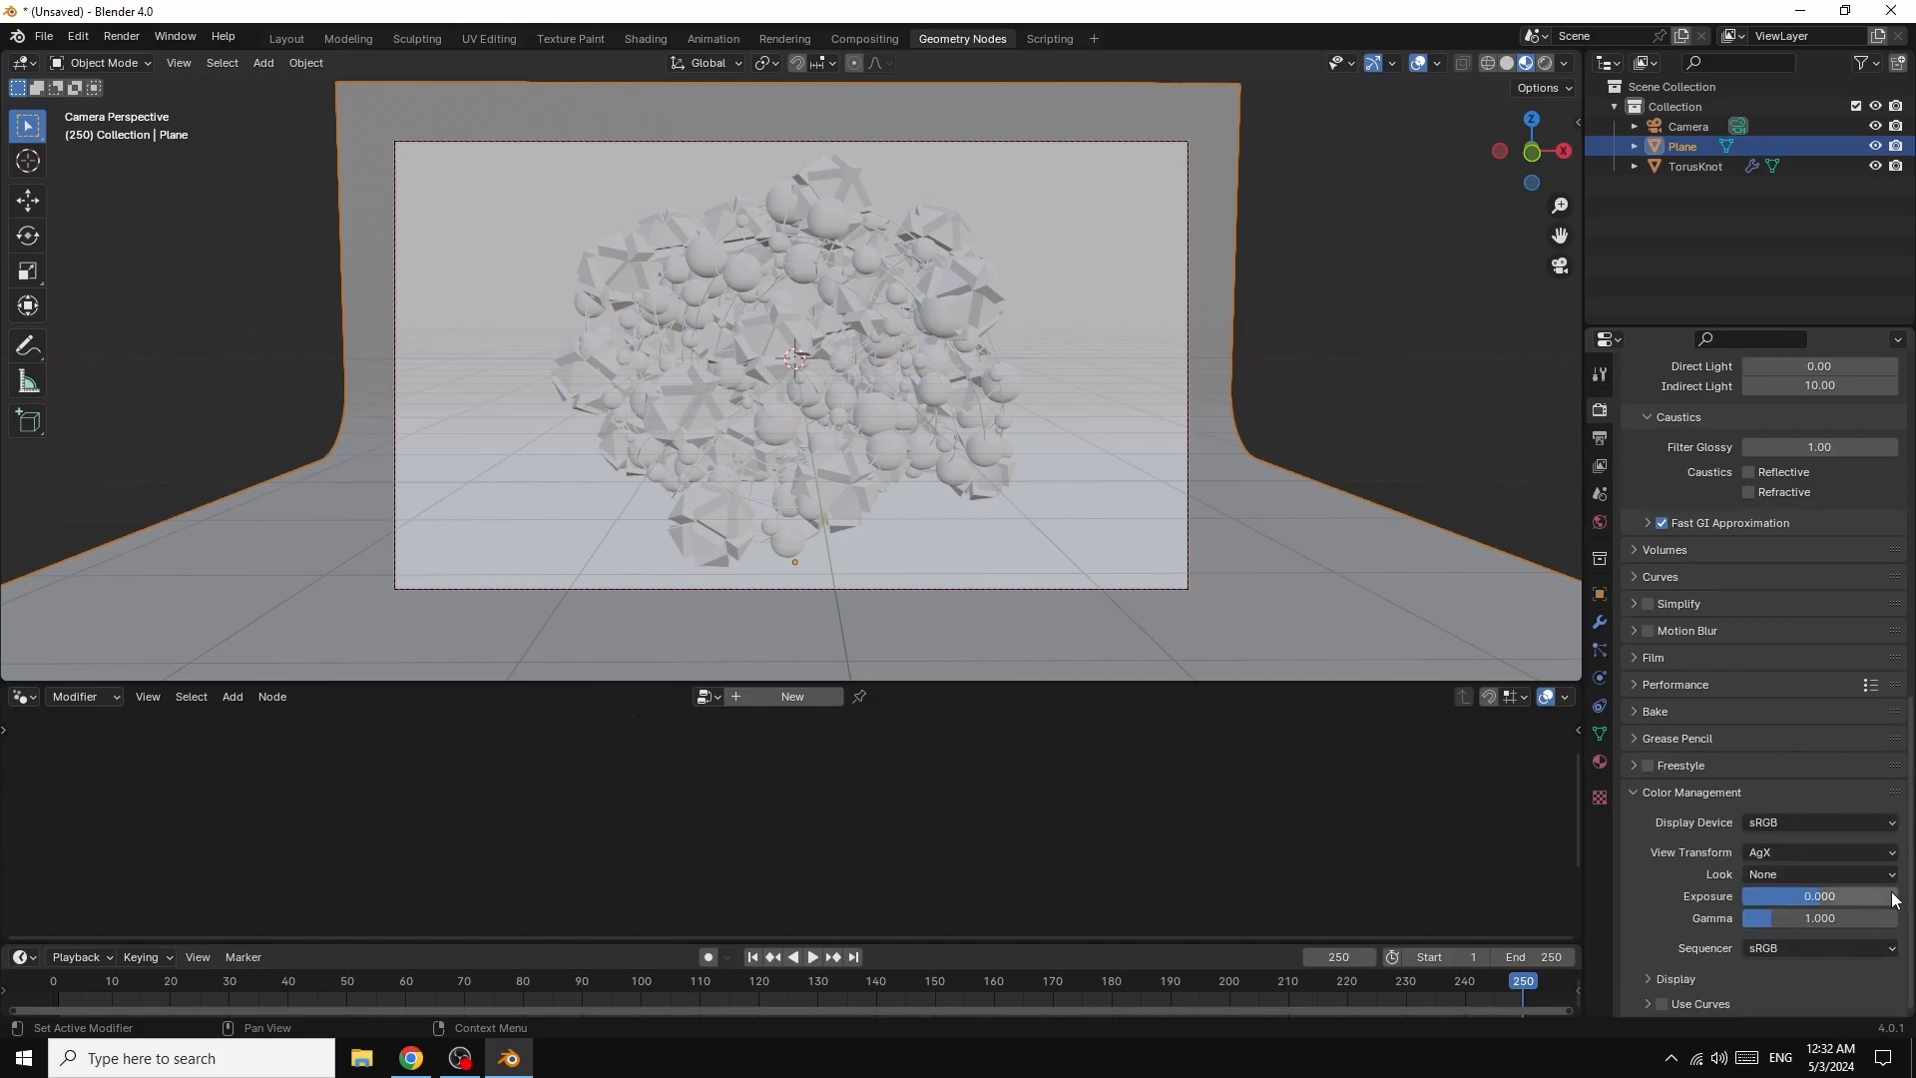
left_click(1768, 874)
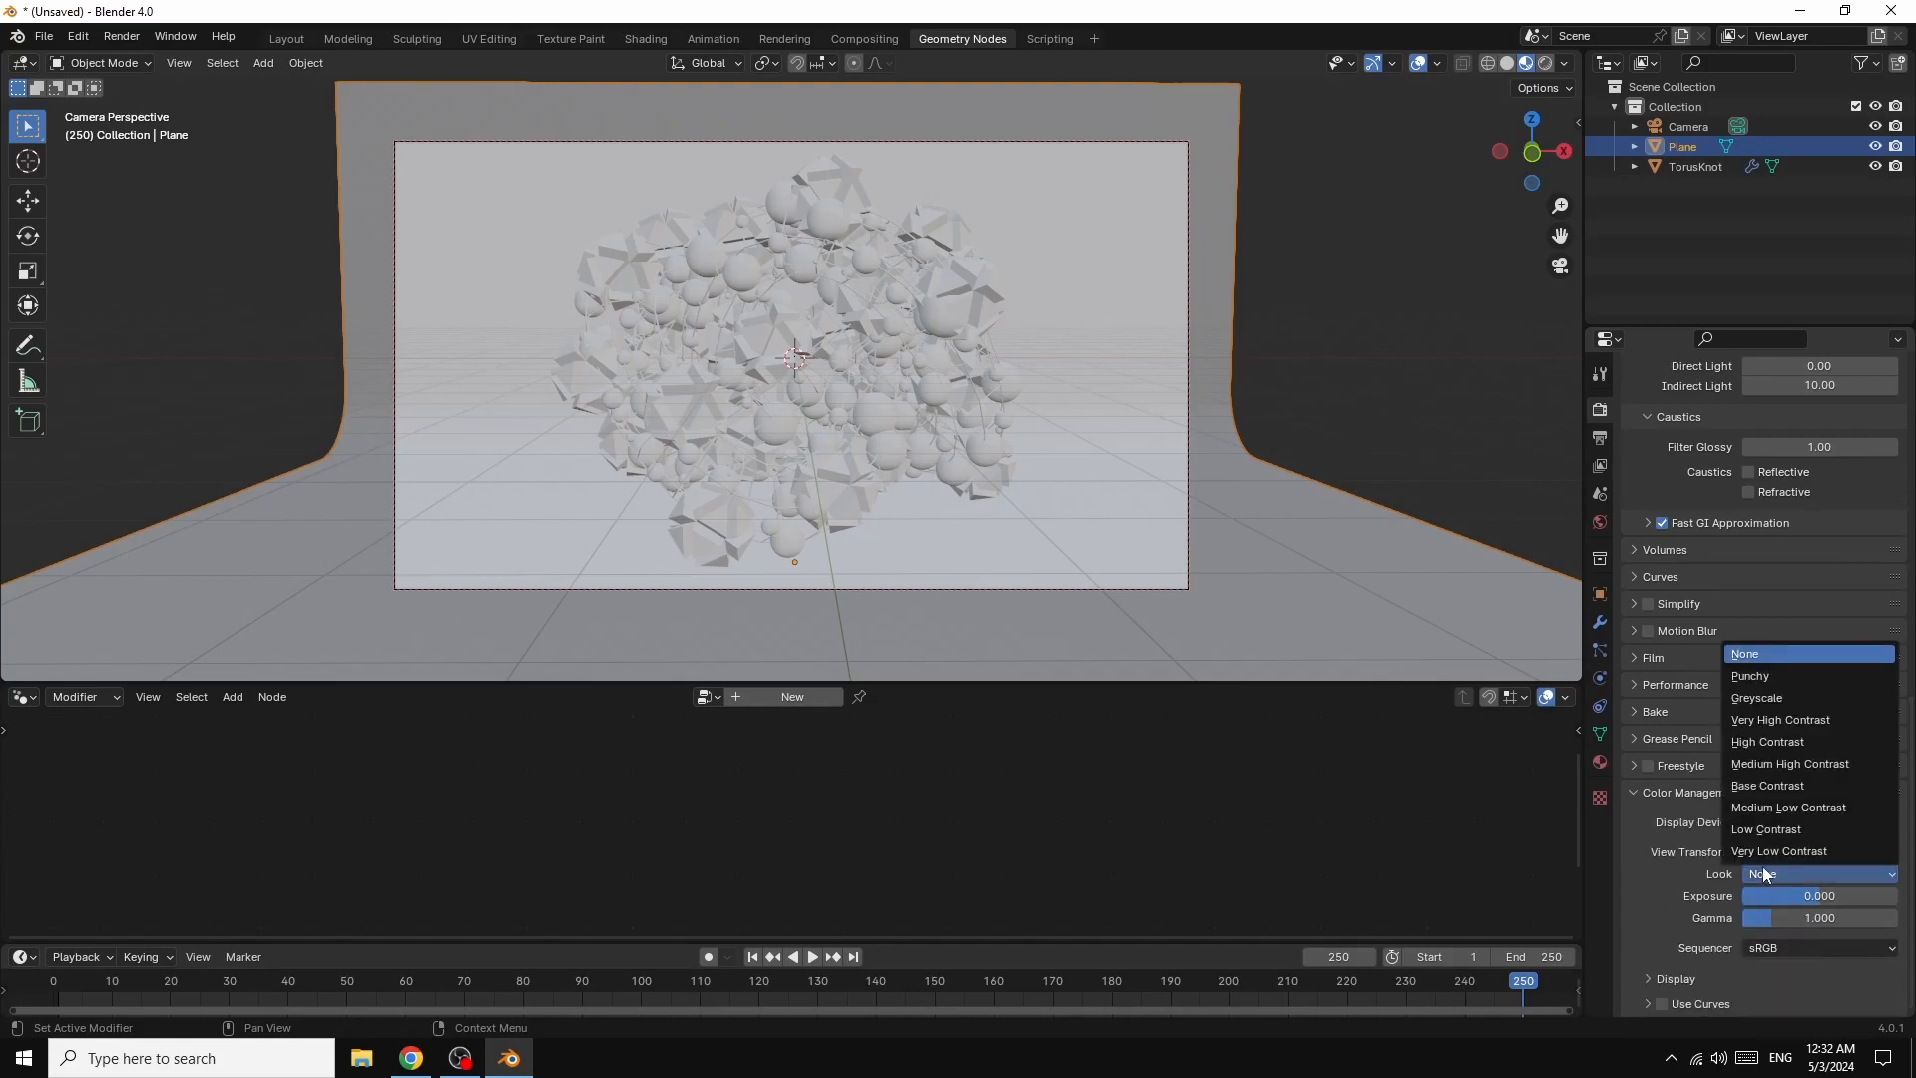
left_click(1772, 721)
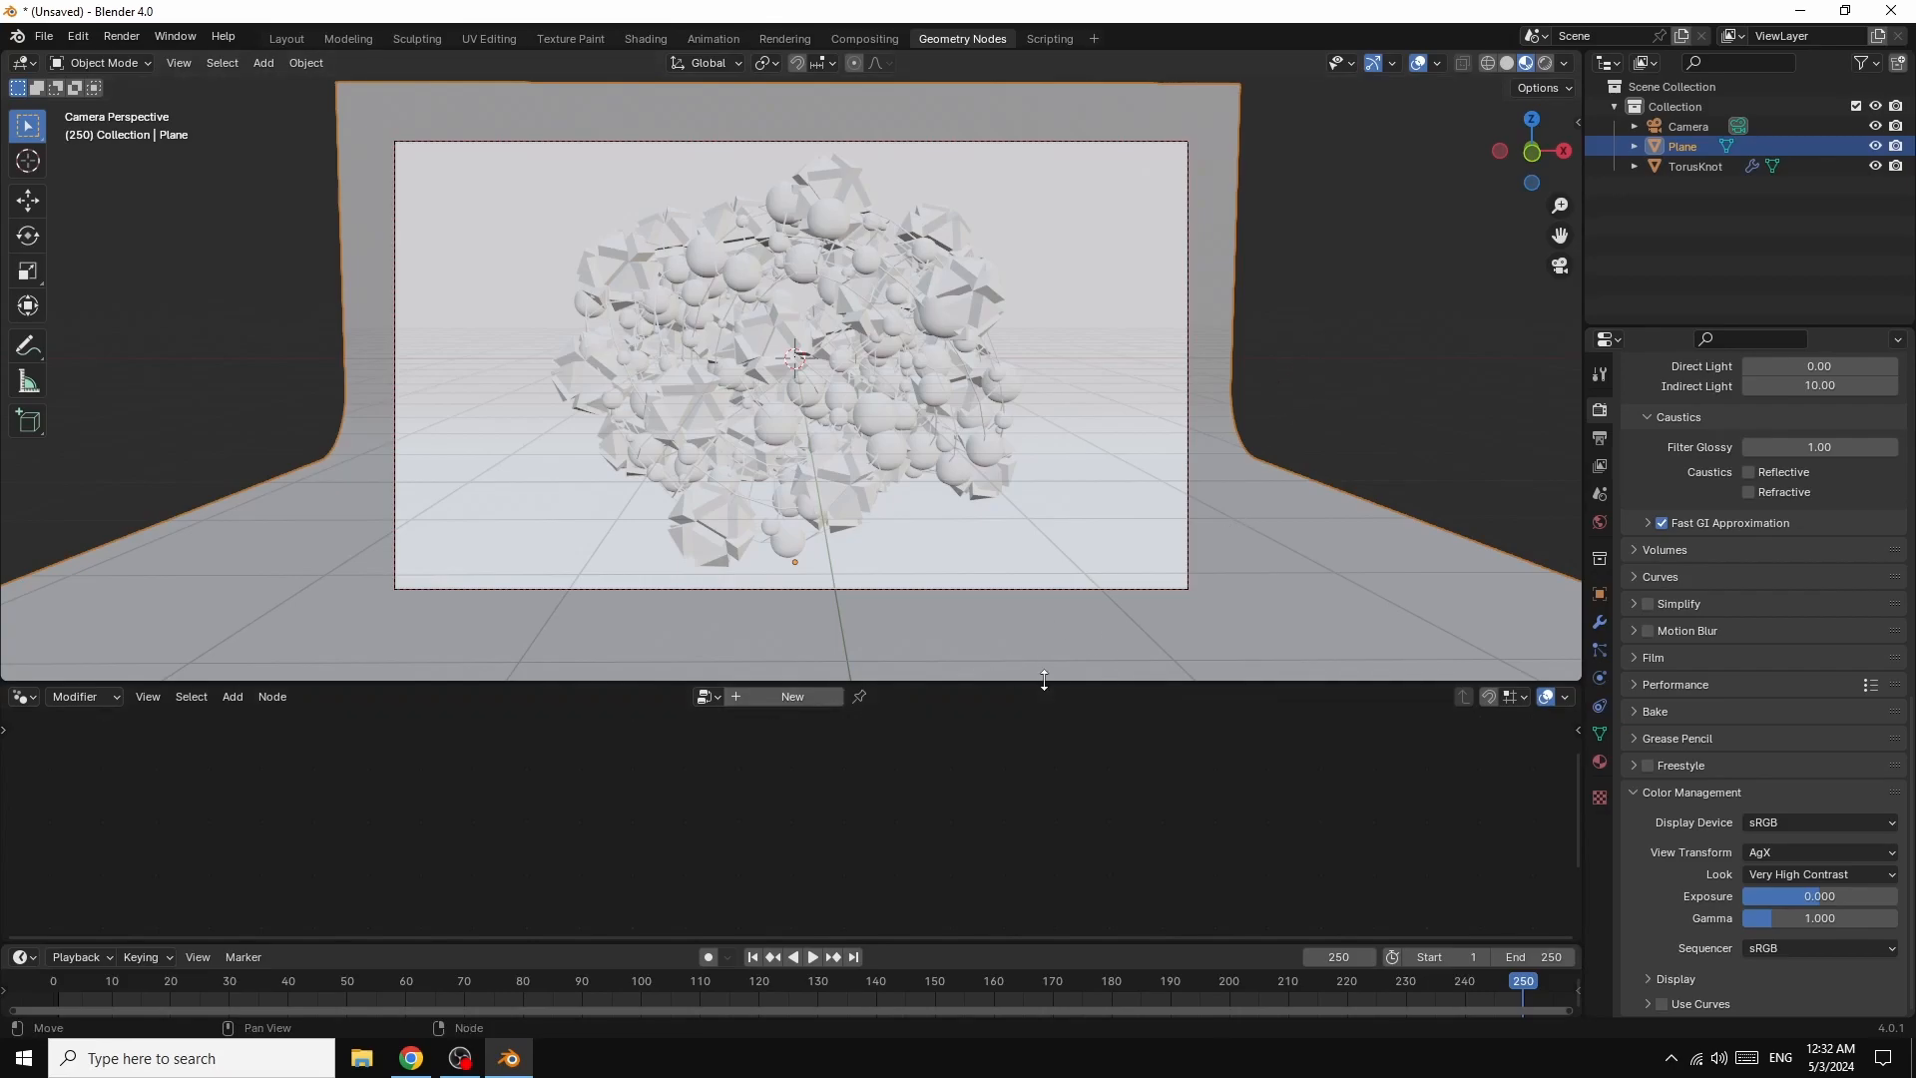
- Enlarge the node editor area, change it to the Shader Editor and create a new material for the backdrop plane
left_click_drag(1031, 683, 1031, 539)
left_click(23, 553)
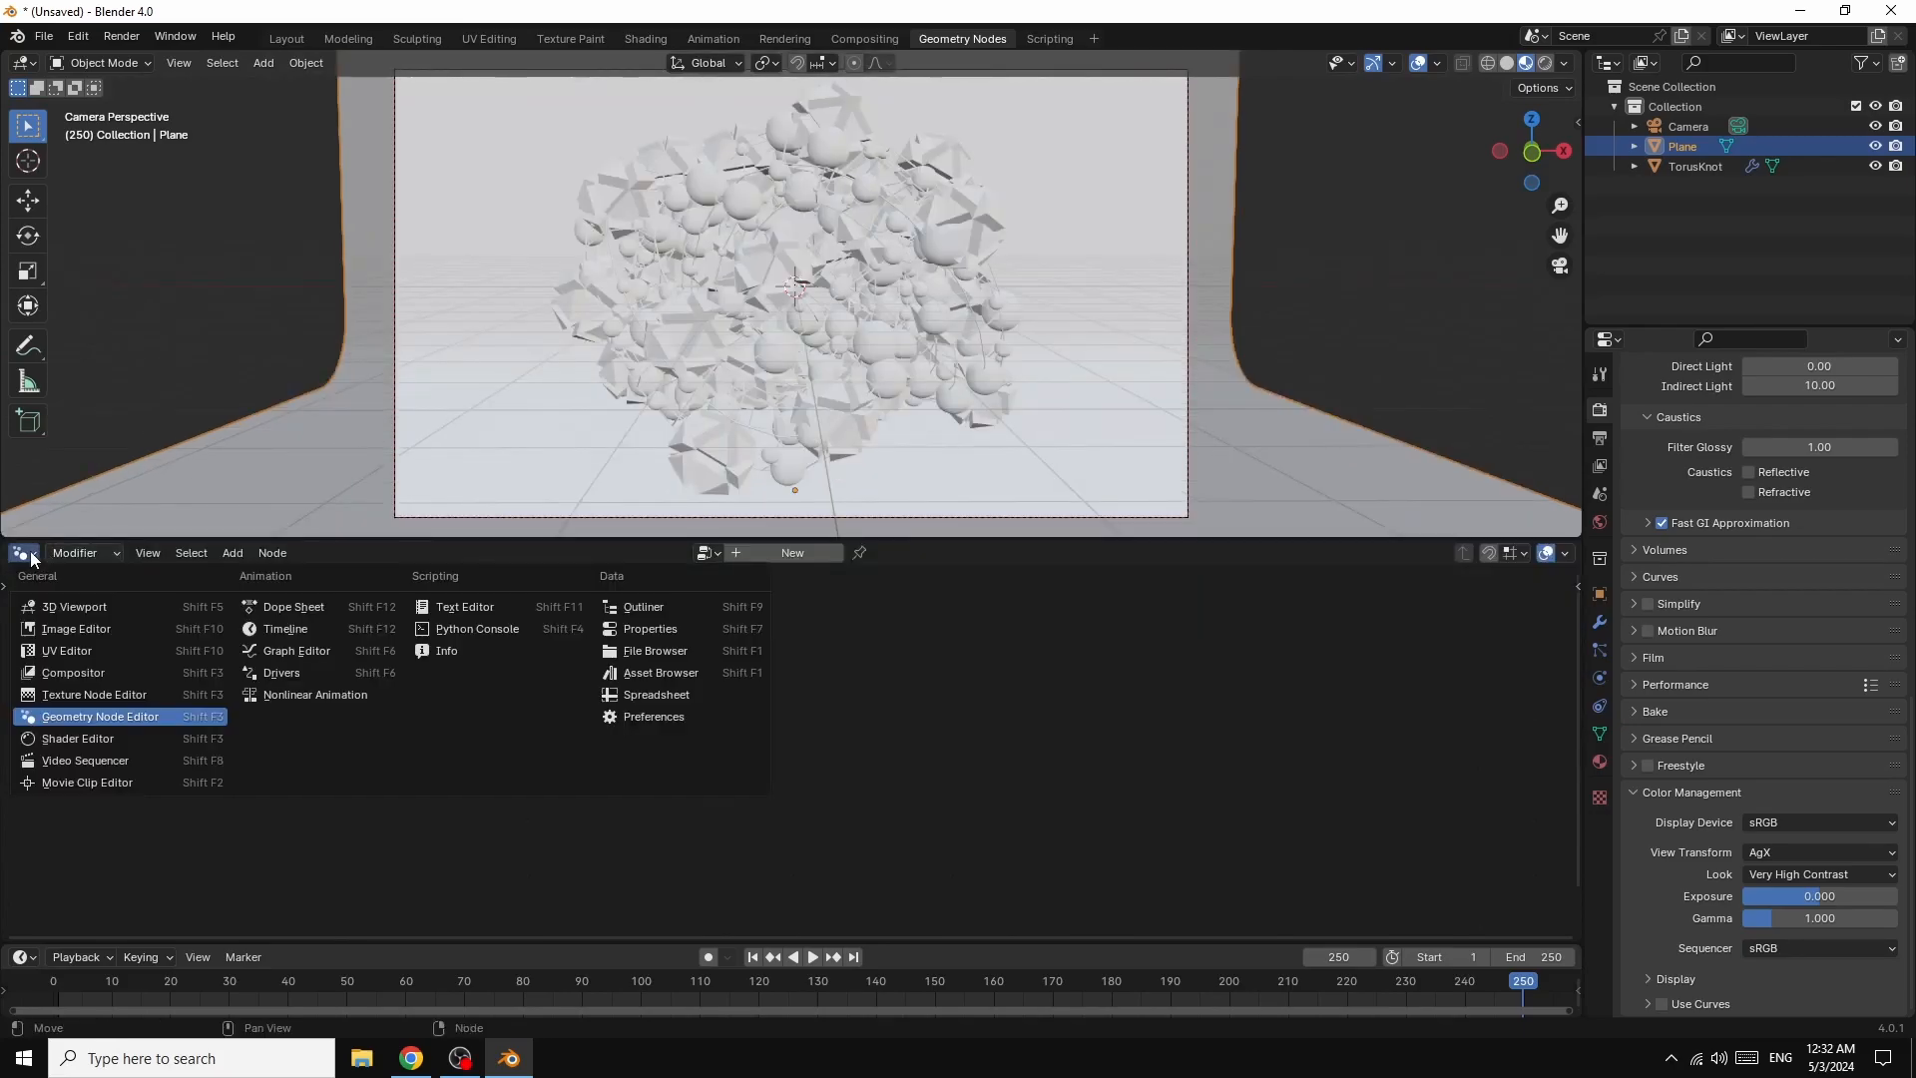
left_click(75, 738)
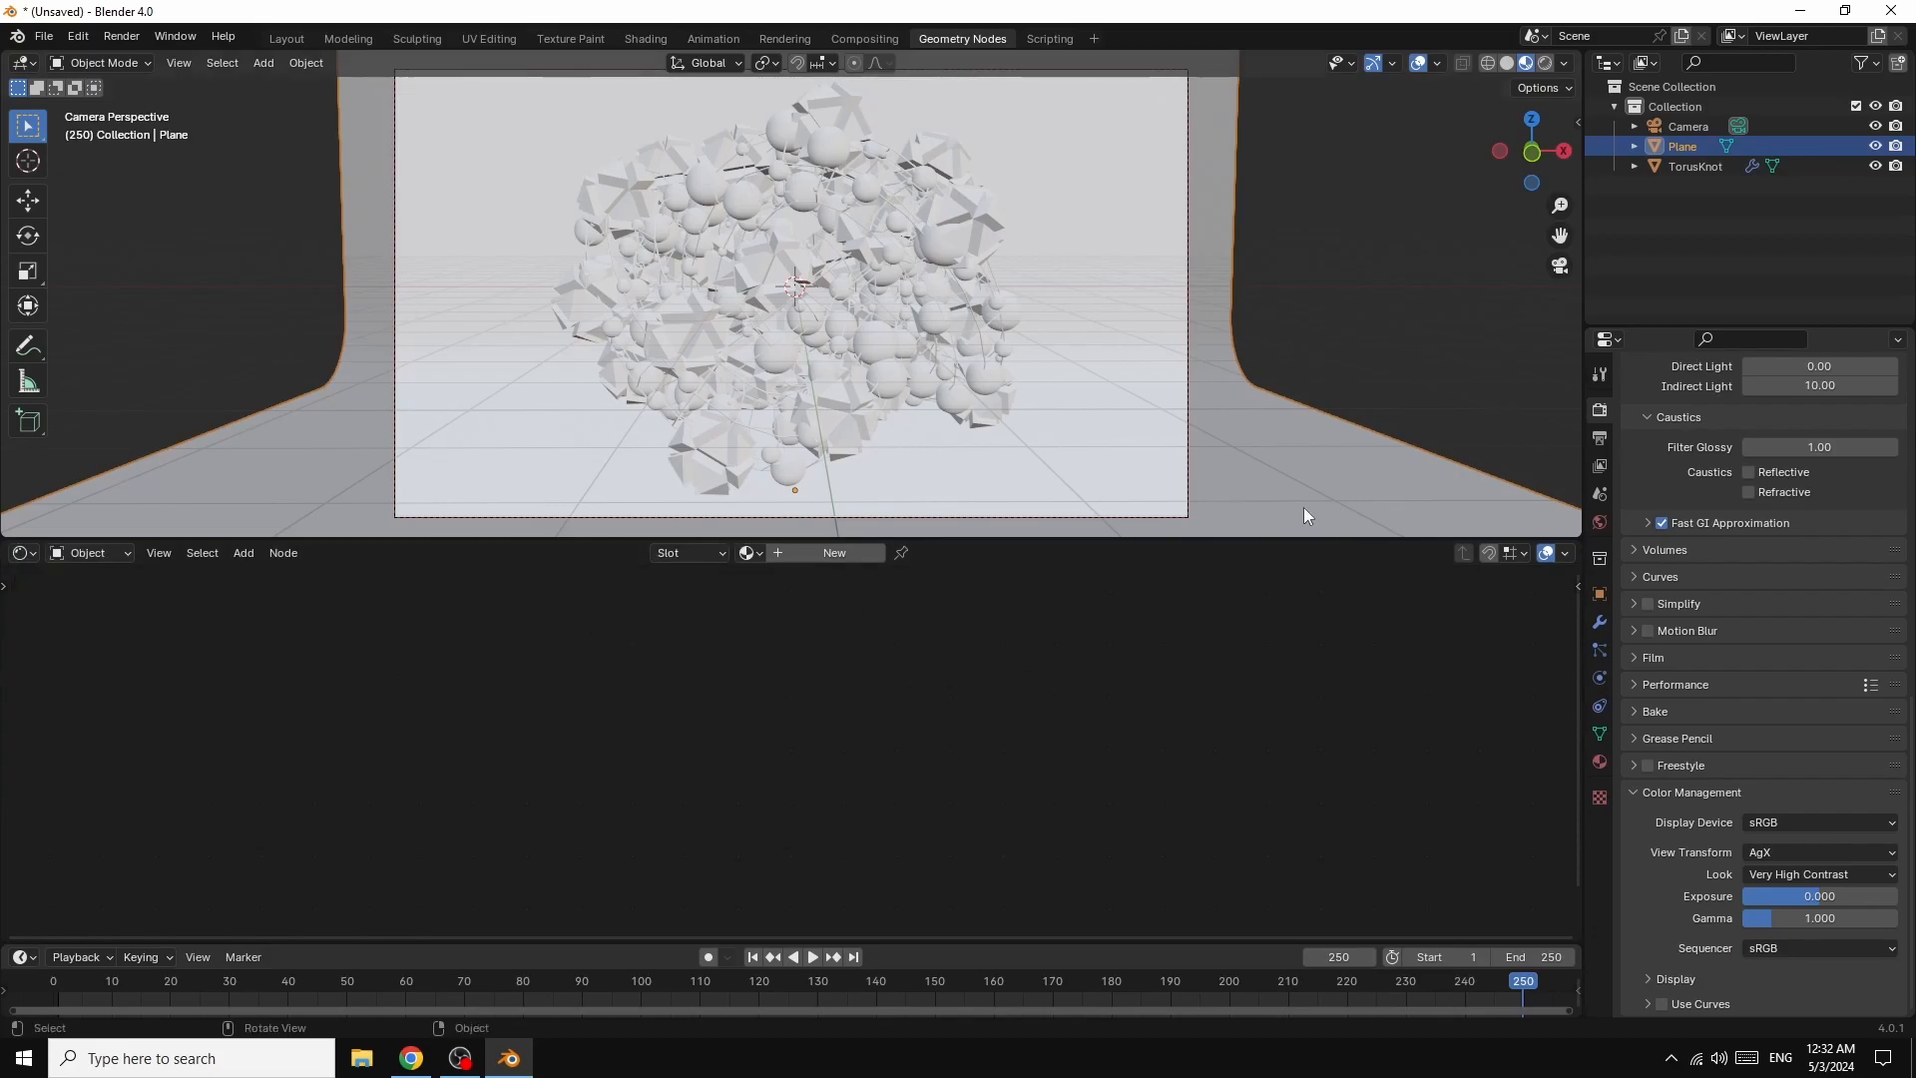
left_click(826, 562)
left_click_drag(990, 708, 1155, 636)
left_click(1038, 641)
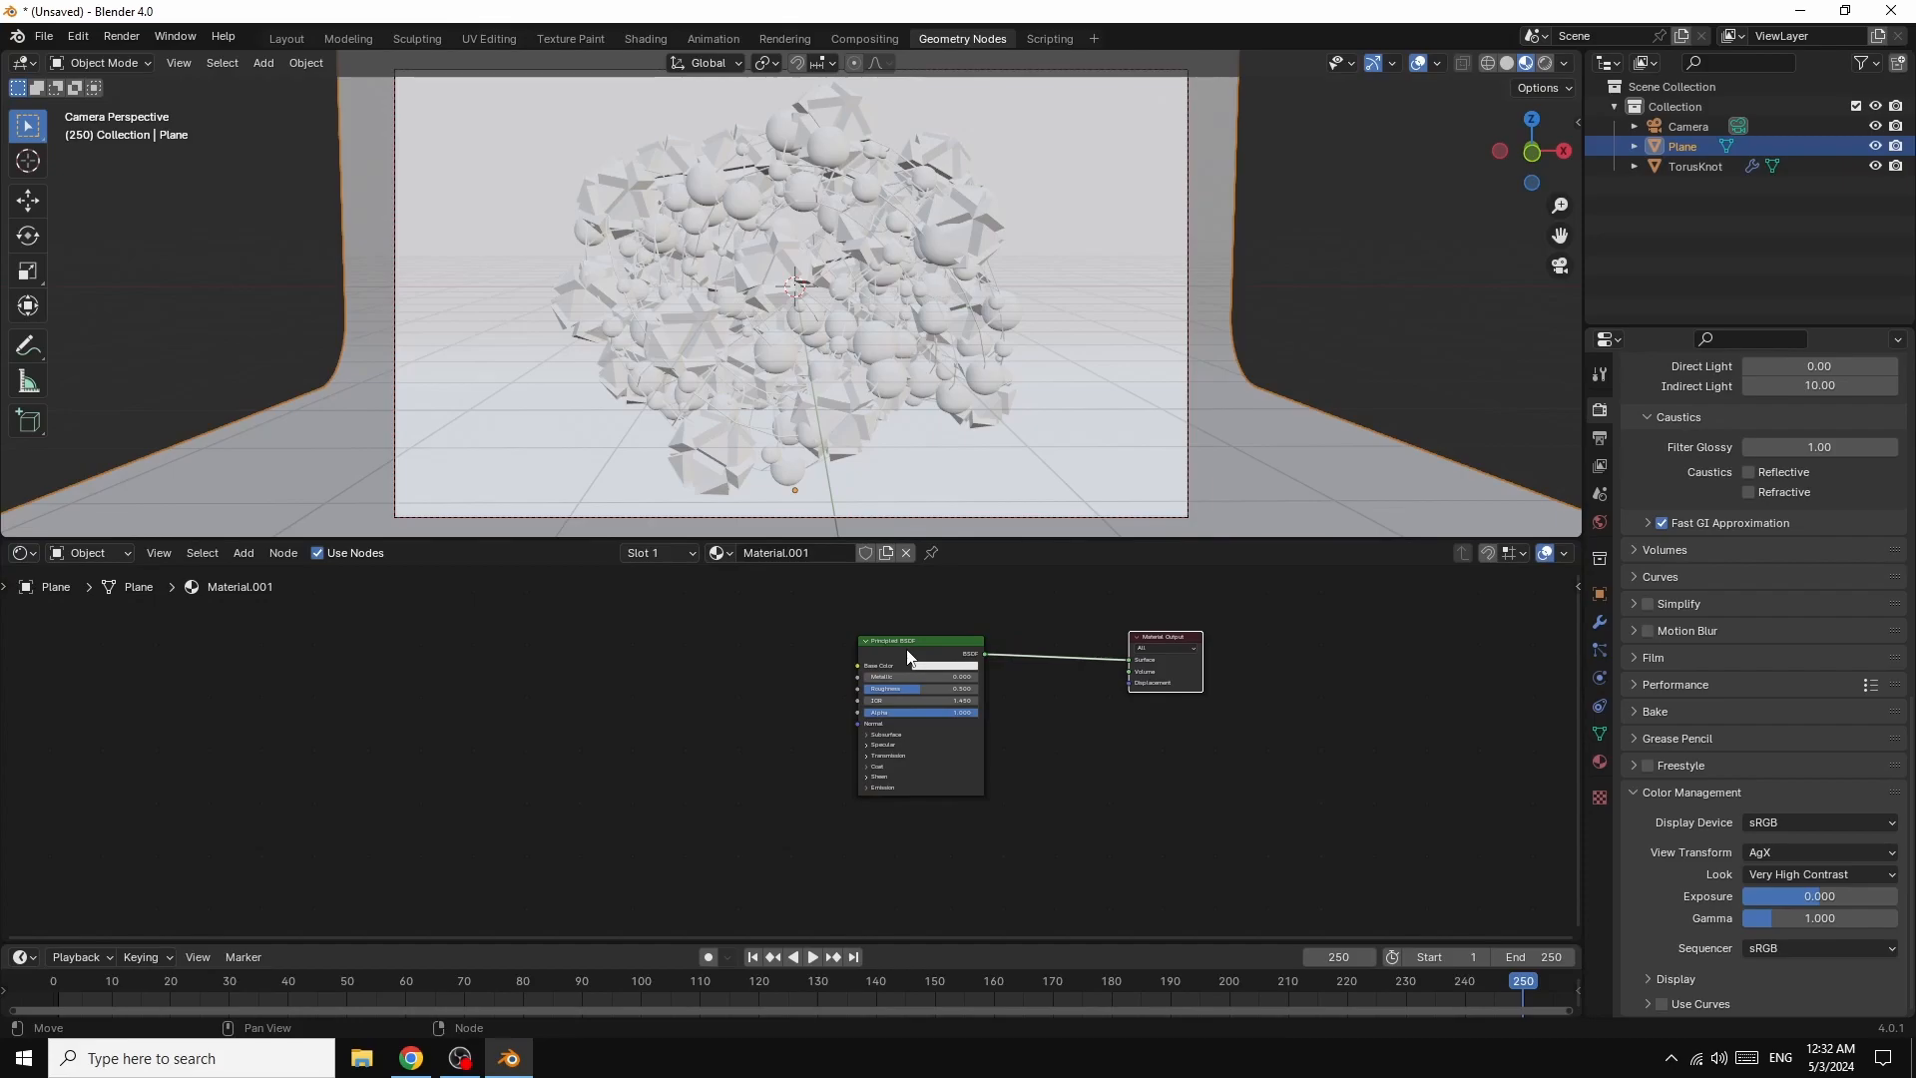
- Delete the Principled BSDF node from the backdrop plane's material
left_click(908, 656)
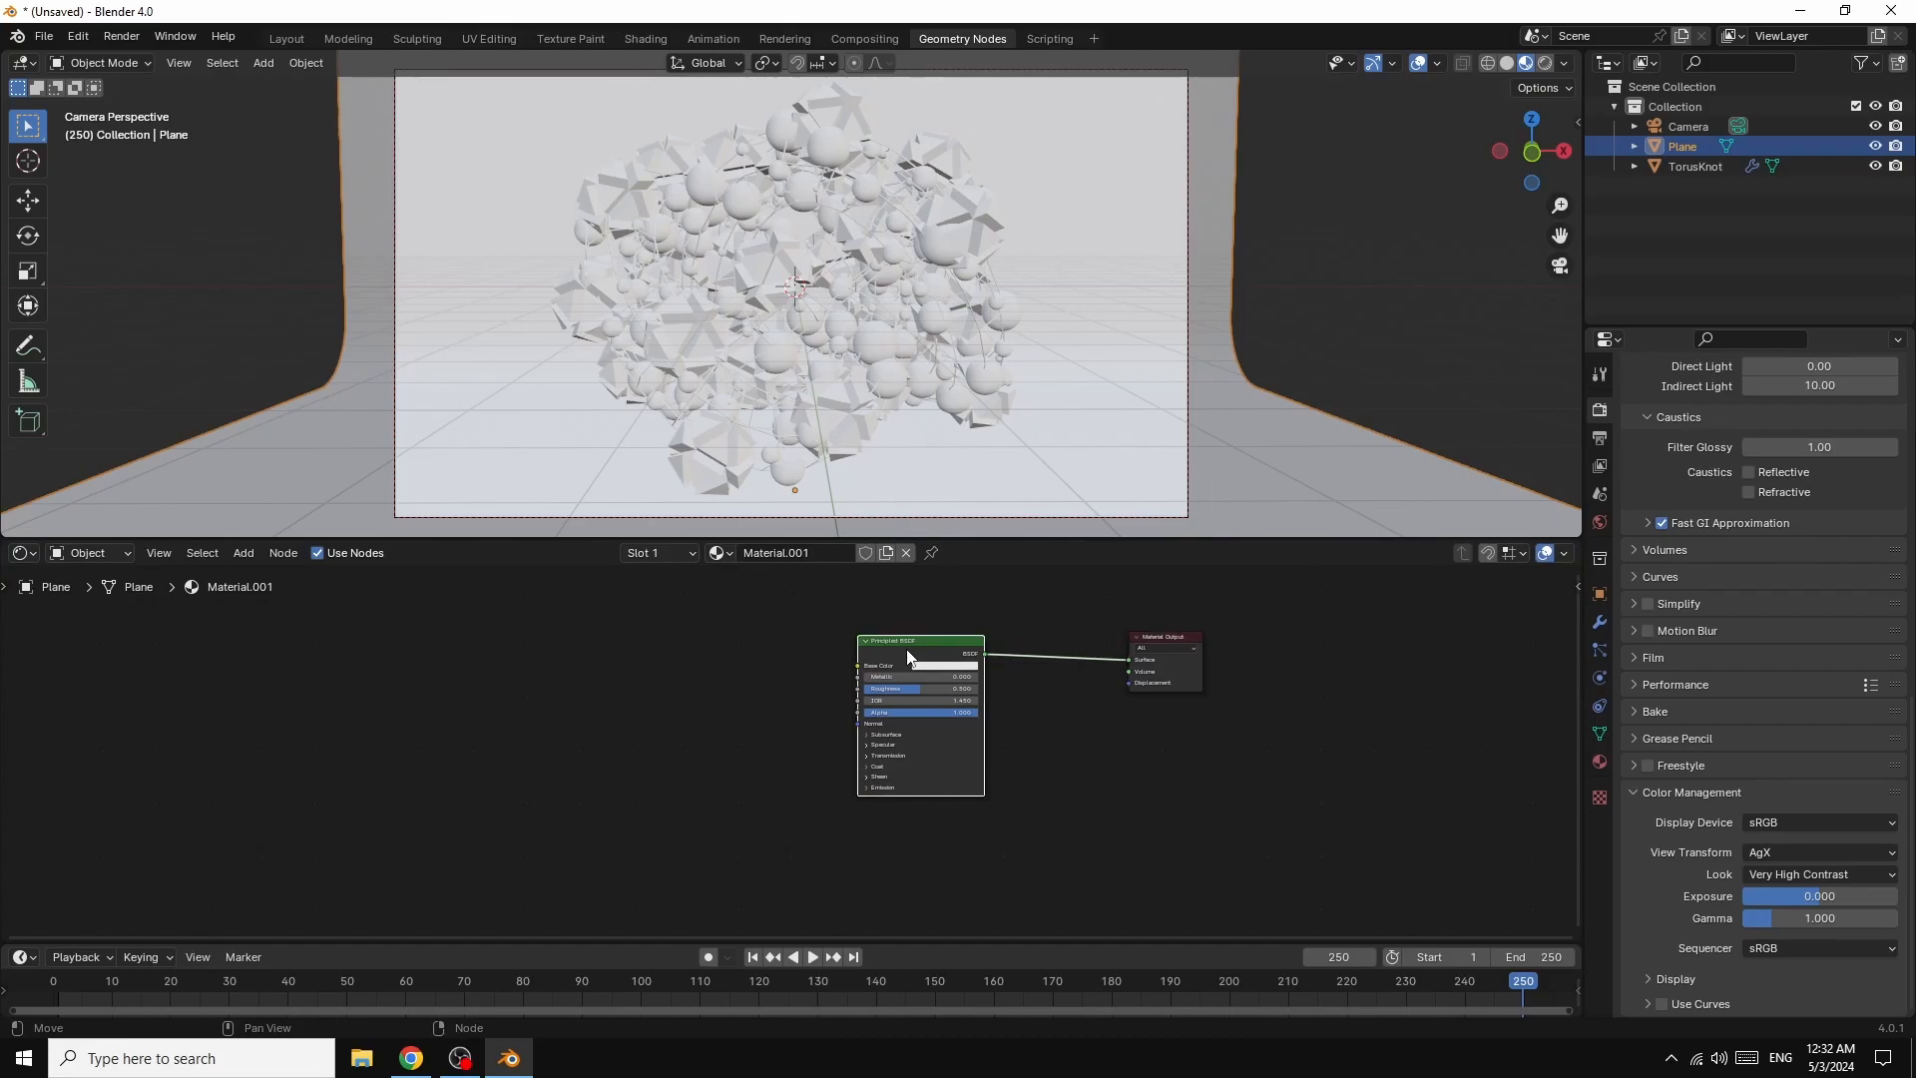
right_click(908, 656)
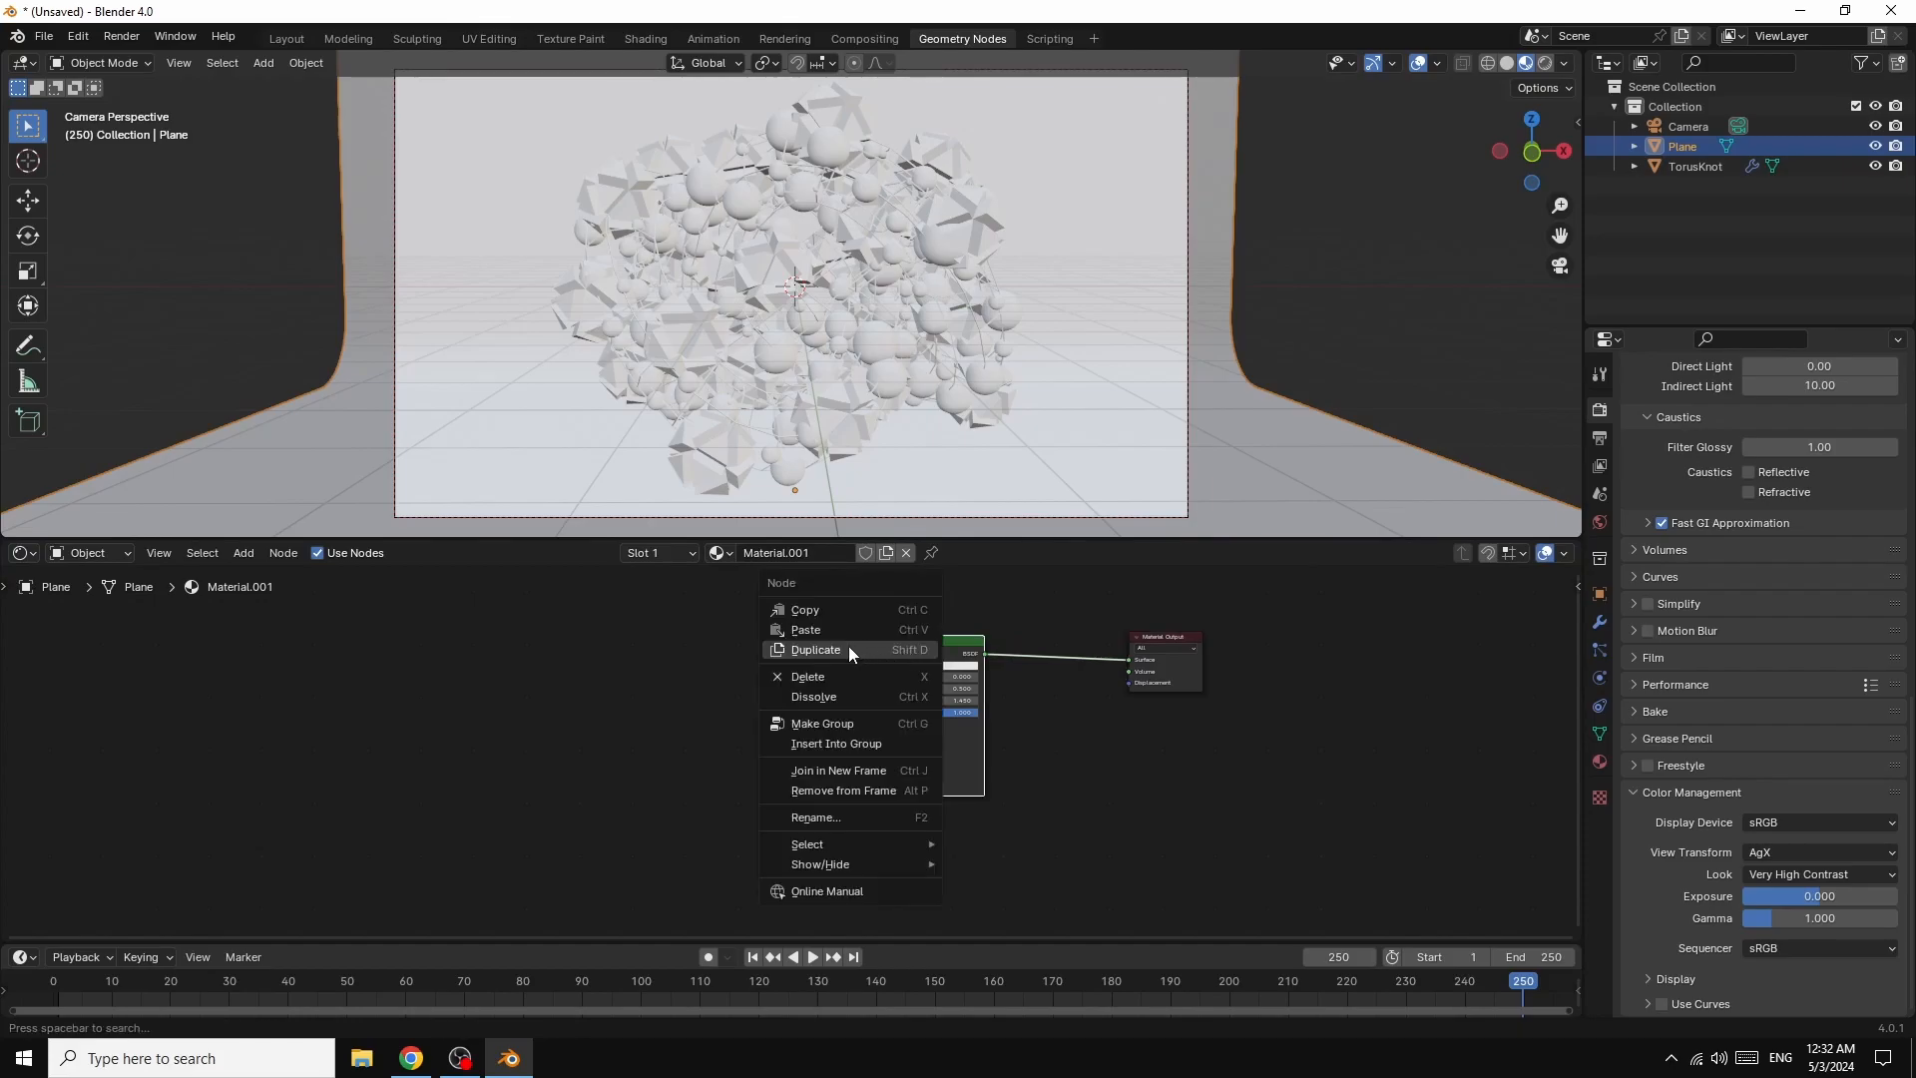
left_click(826, 674)
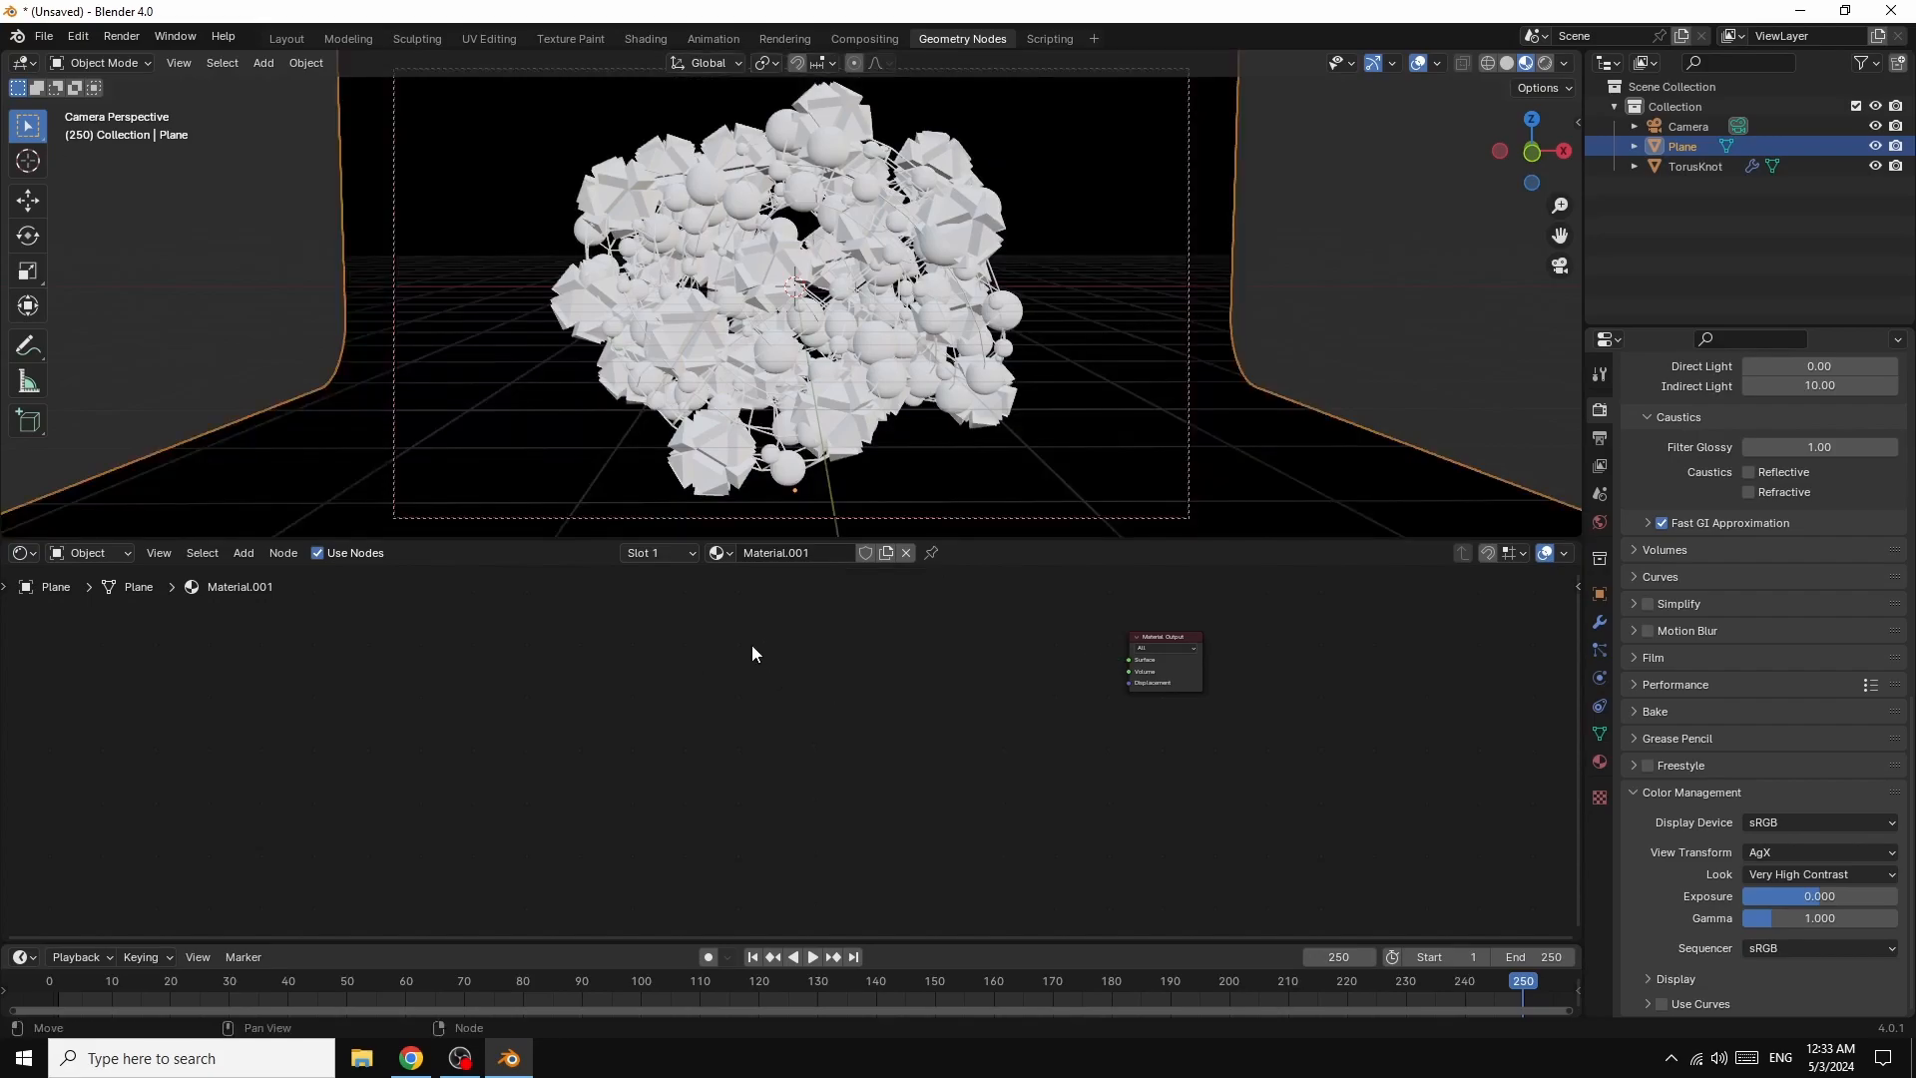
- Add a Glass BSDF node connected to the Material Output's Surface and set its roughness to 0.200
left_click(247, 552)
mouse_move(287, 665)
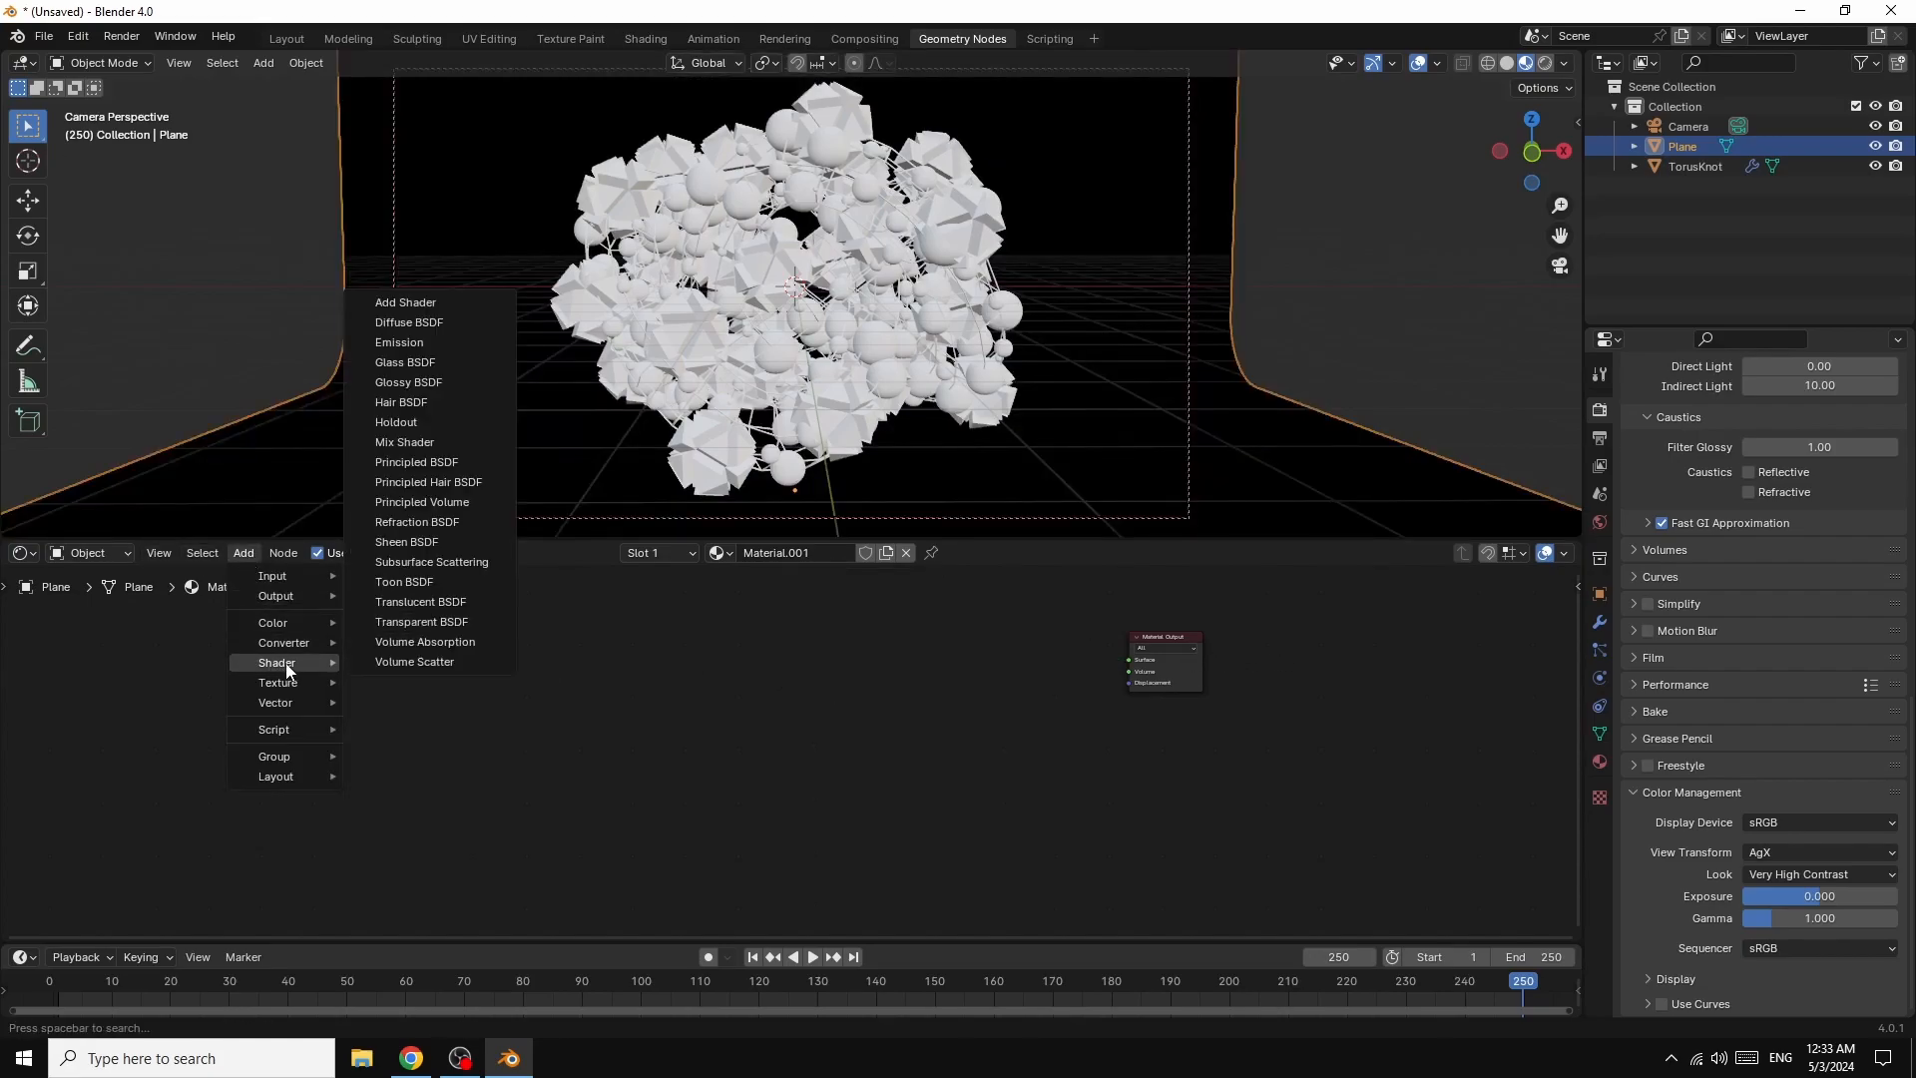
left_click(403, 361)
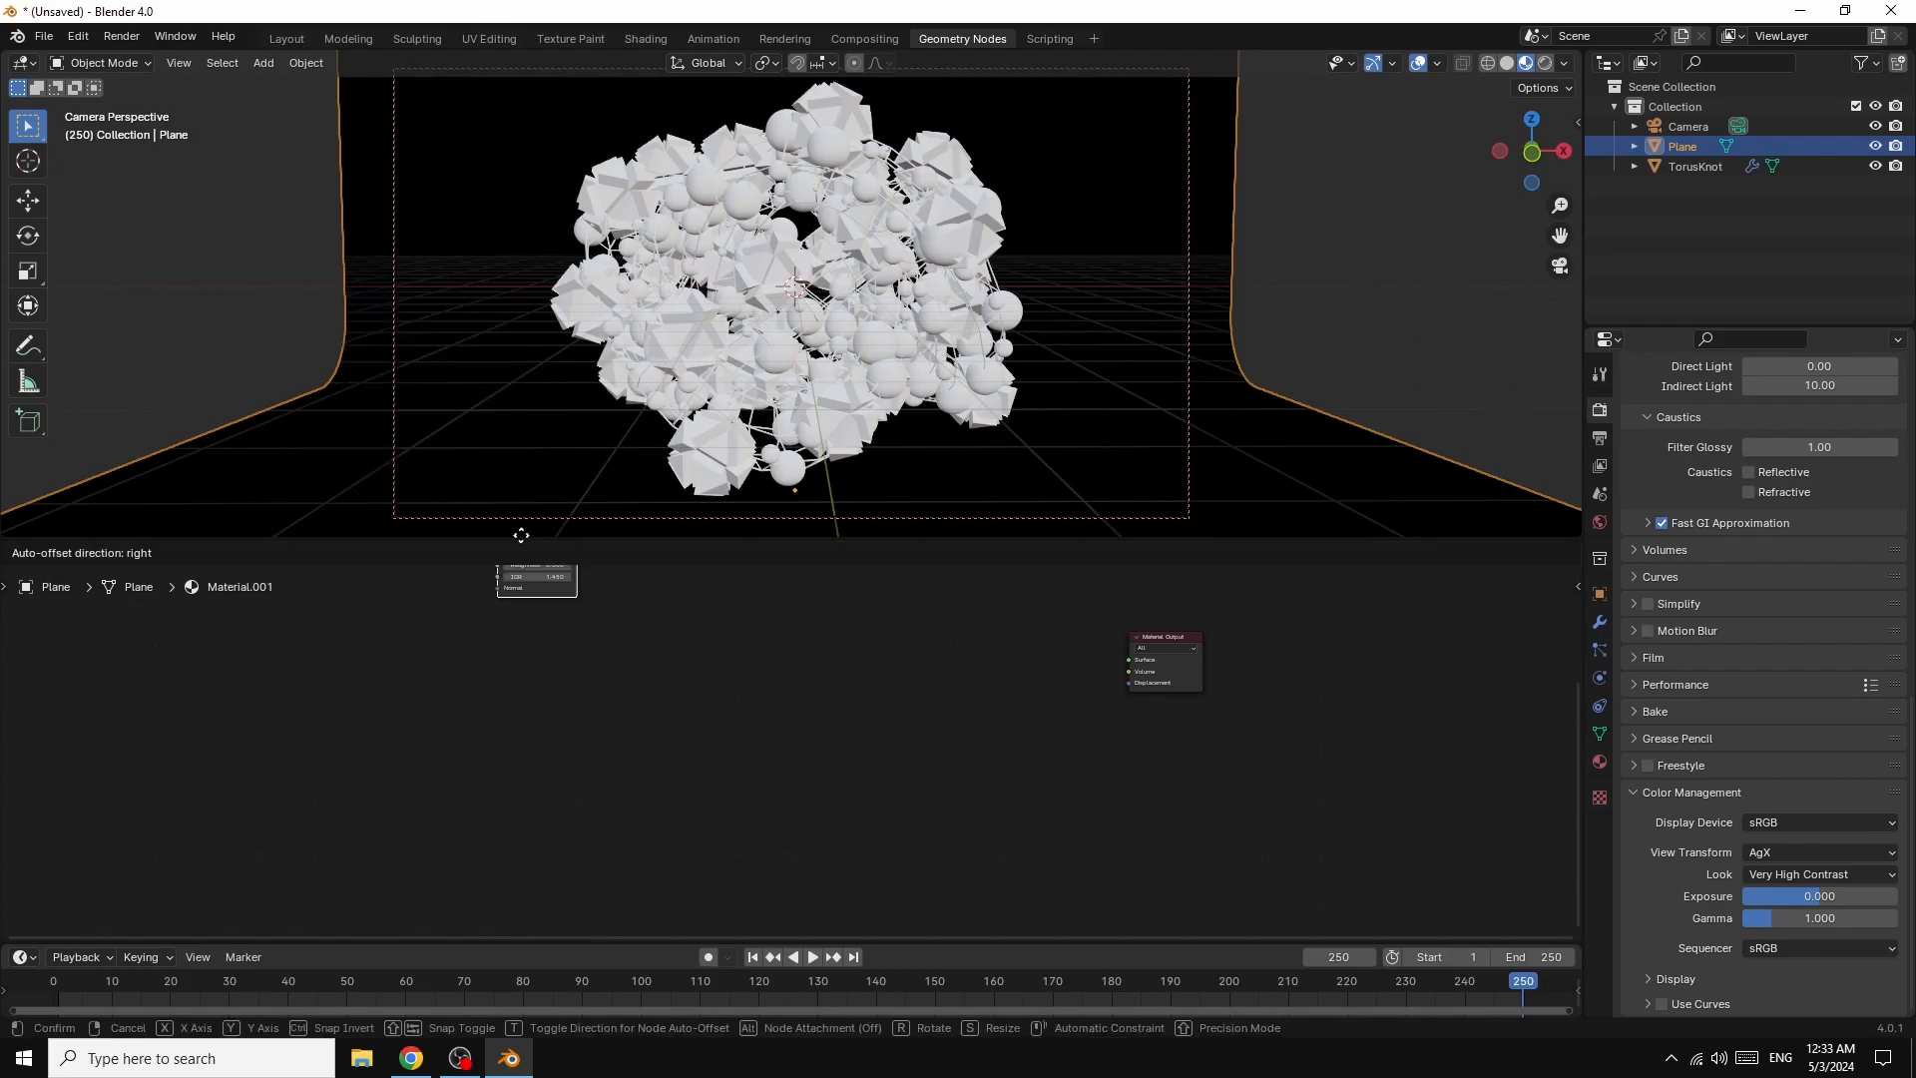
left_click(889, 635)
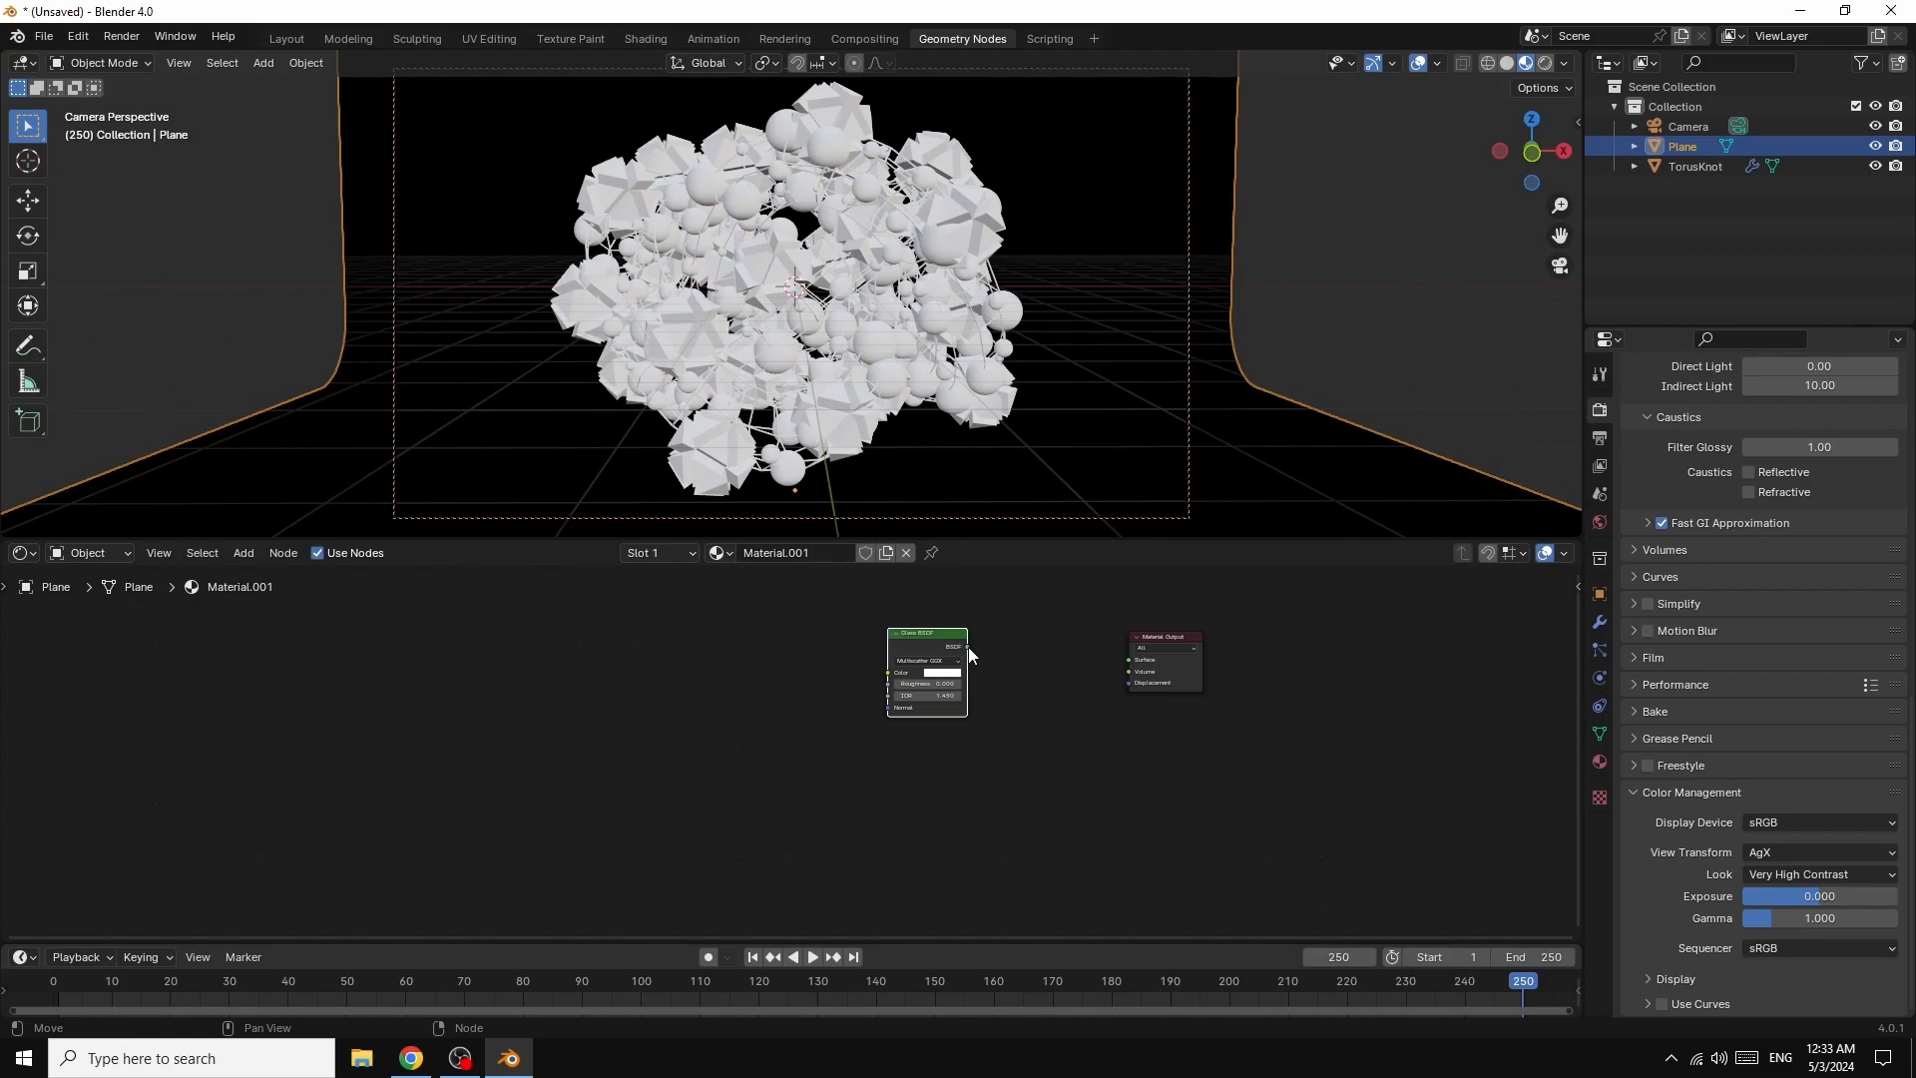
left_click_drag(967, 647, 1297, 633)
scroll(1070, 639, "up", 2)
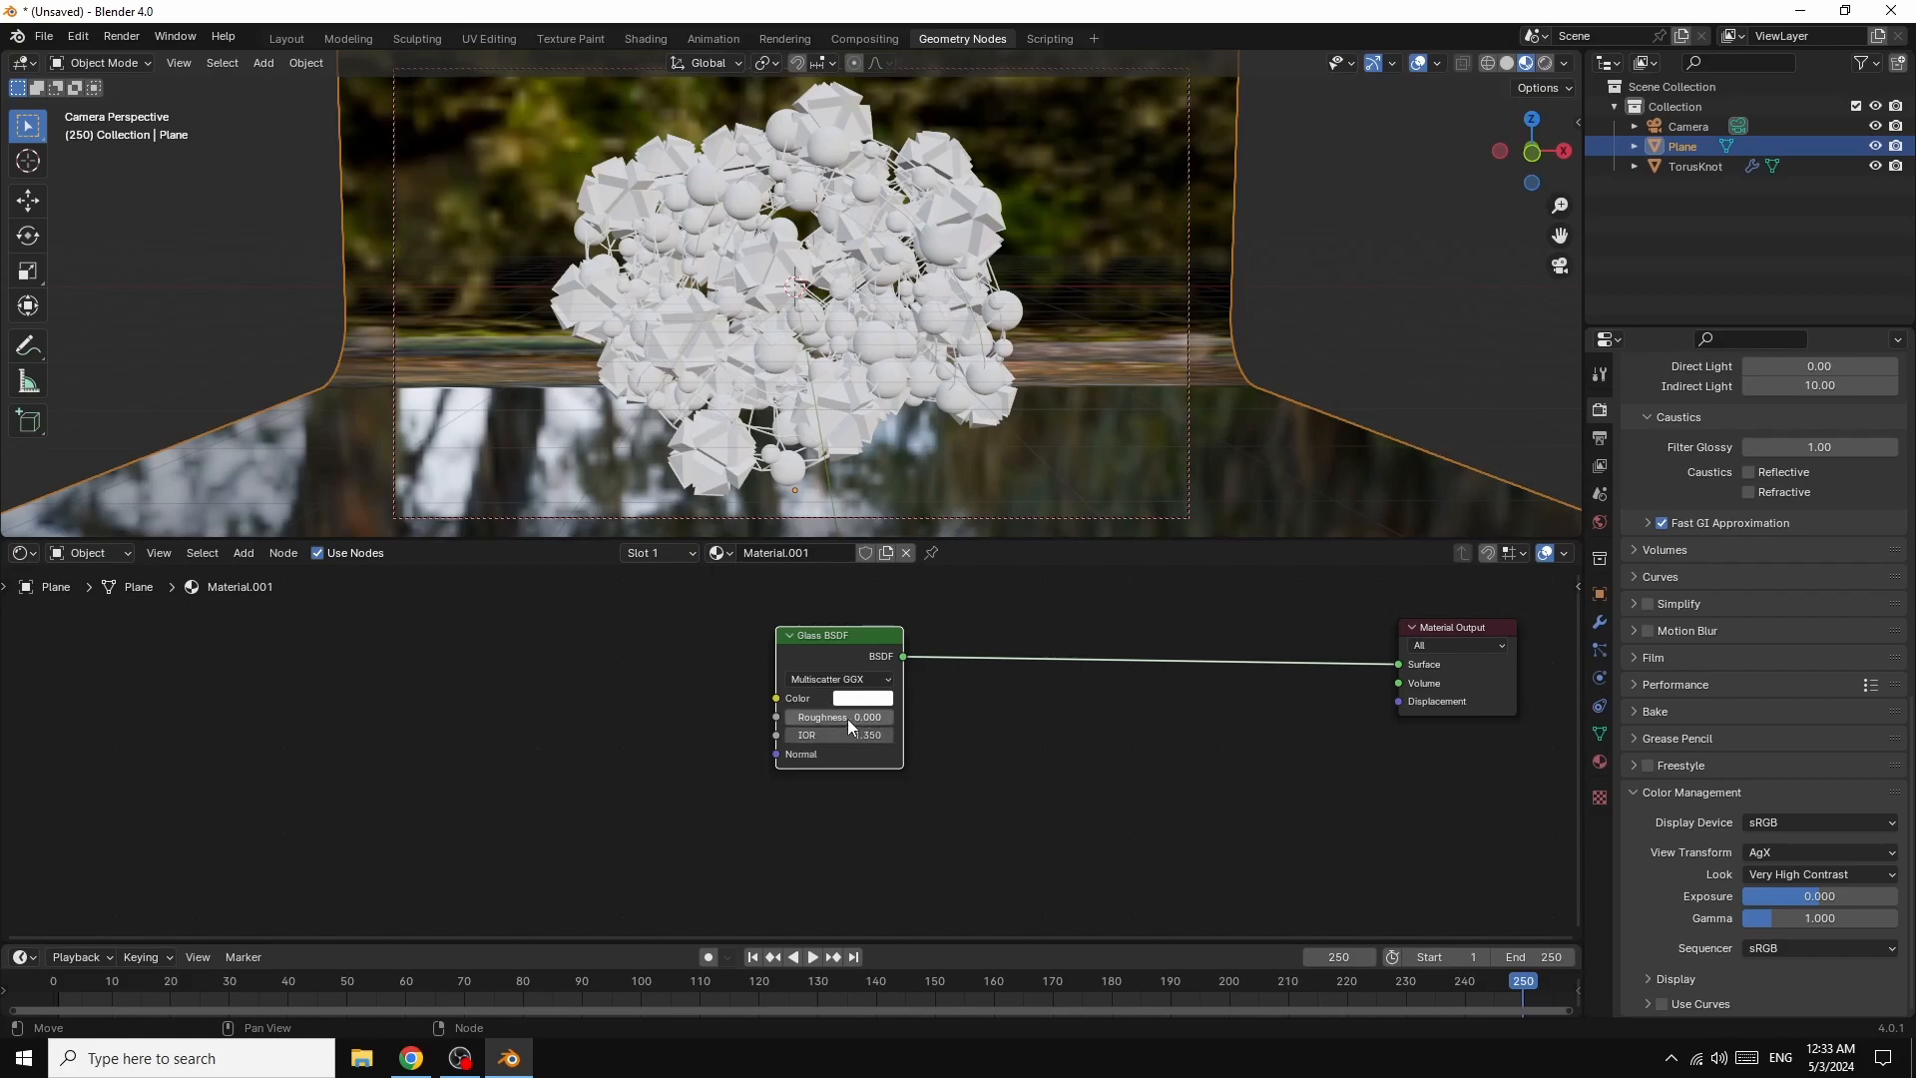
left_click_drag(791, 714, 813, 715)
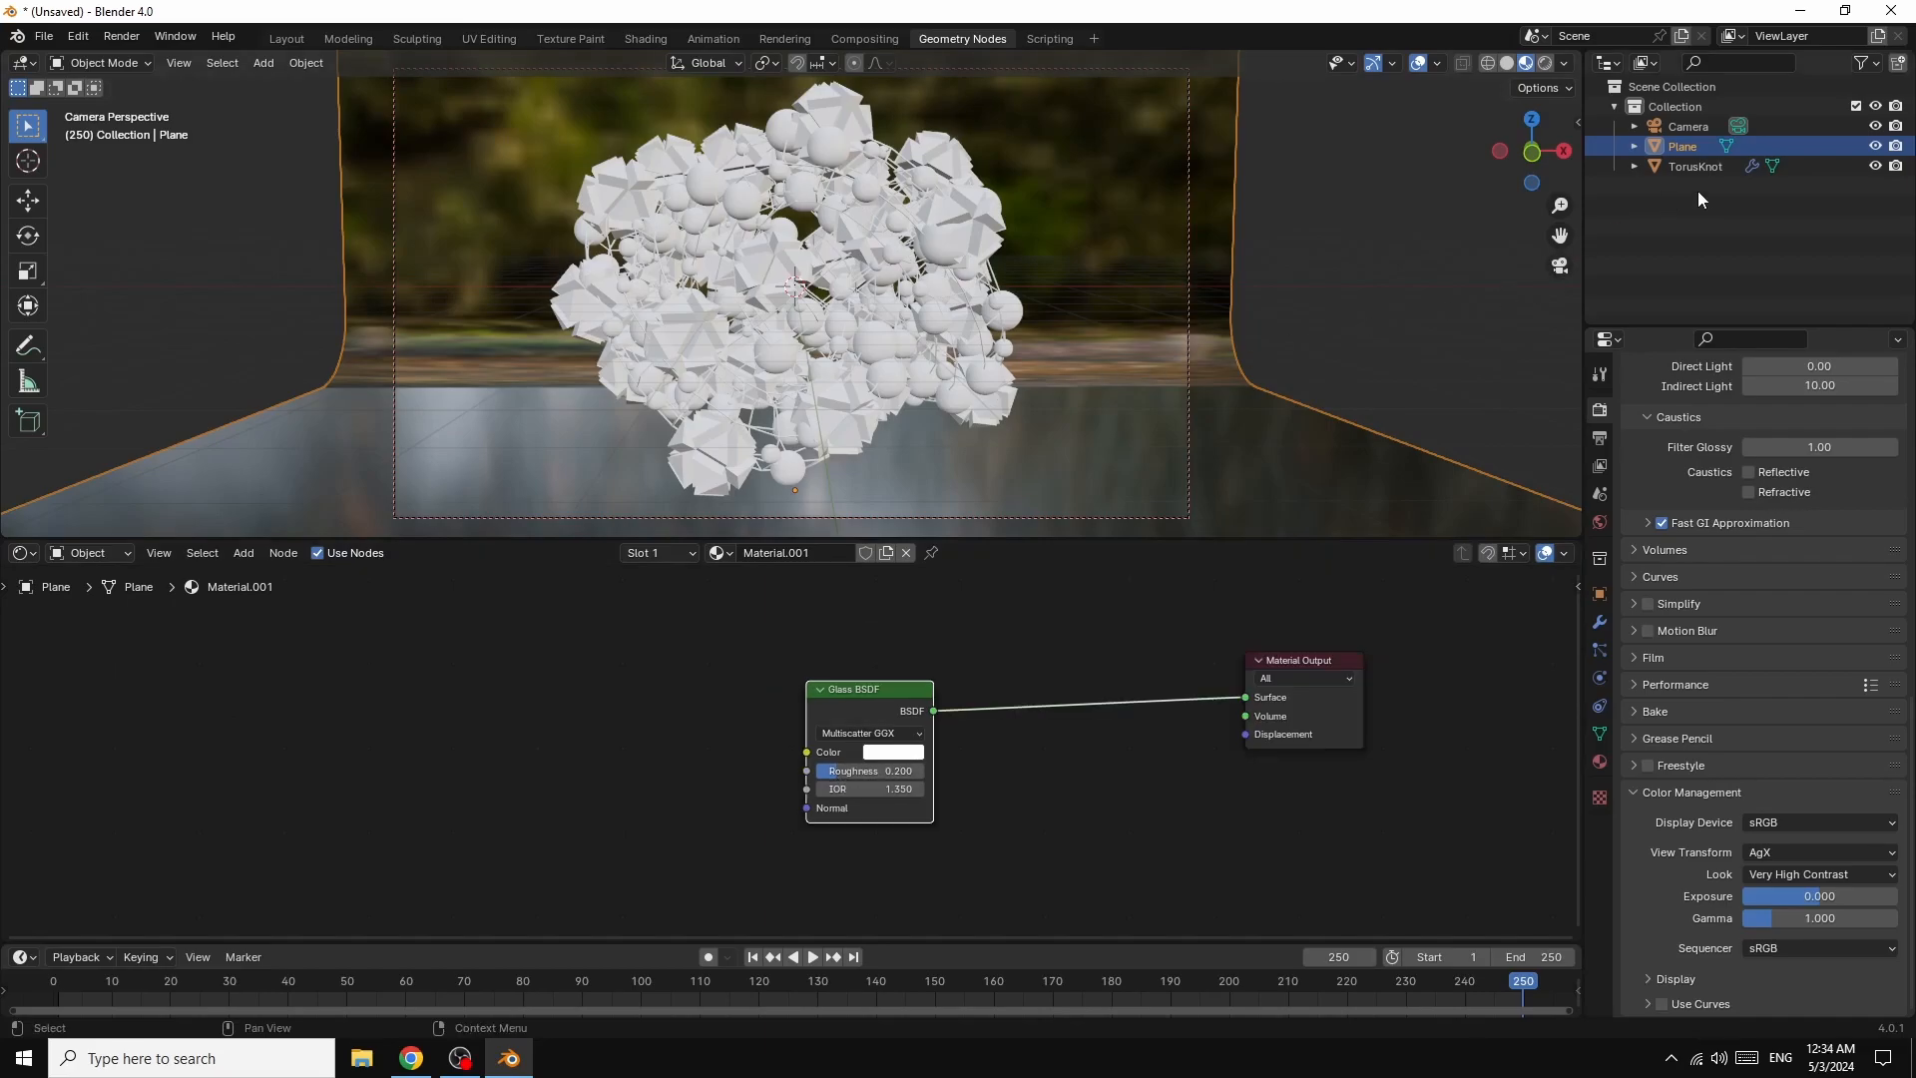
- Select the torus knot, switch to its TORUS material and set Metallic to 1.000 and Roughness to 0.100
left_click(1684, 163)
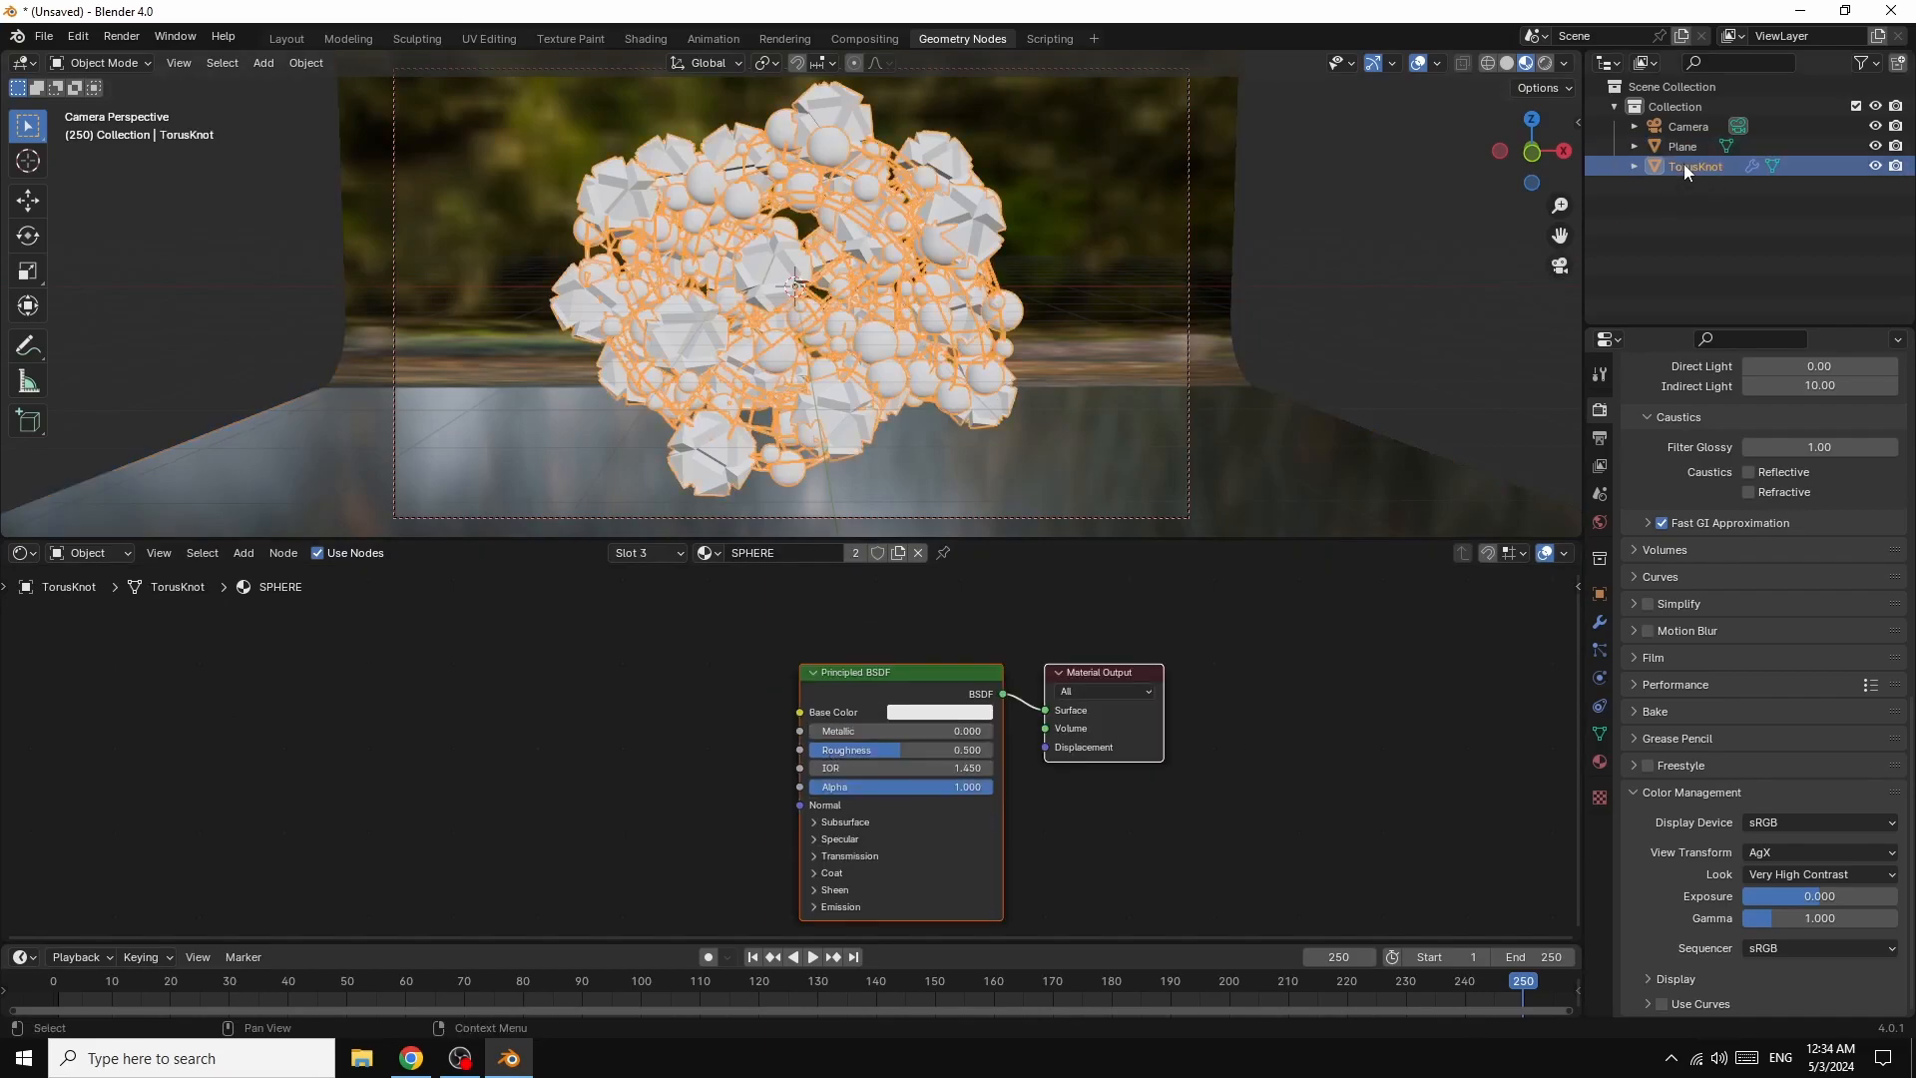
left_click(713, 552)
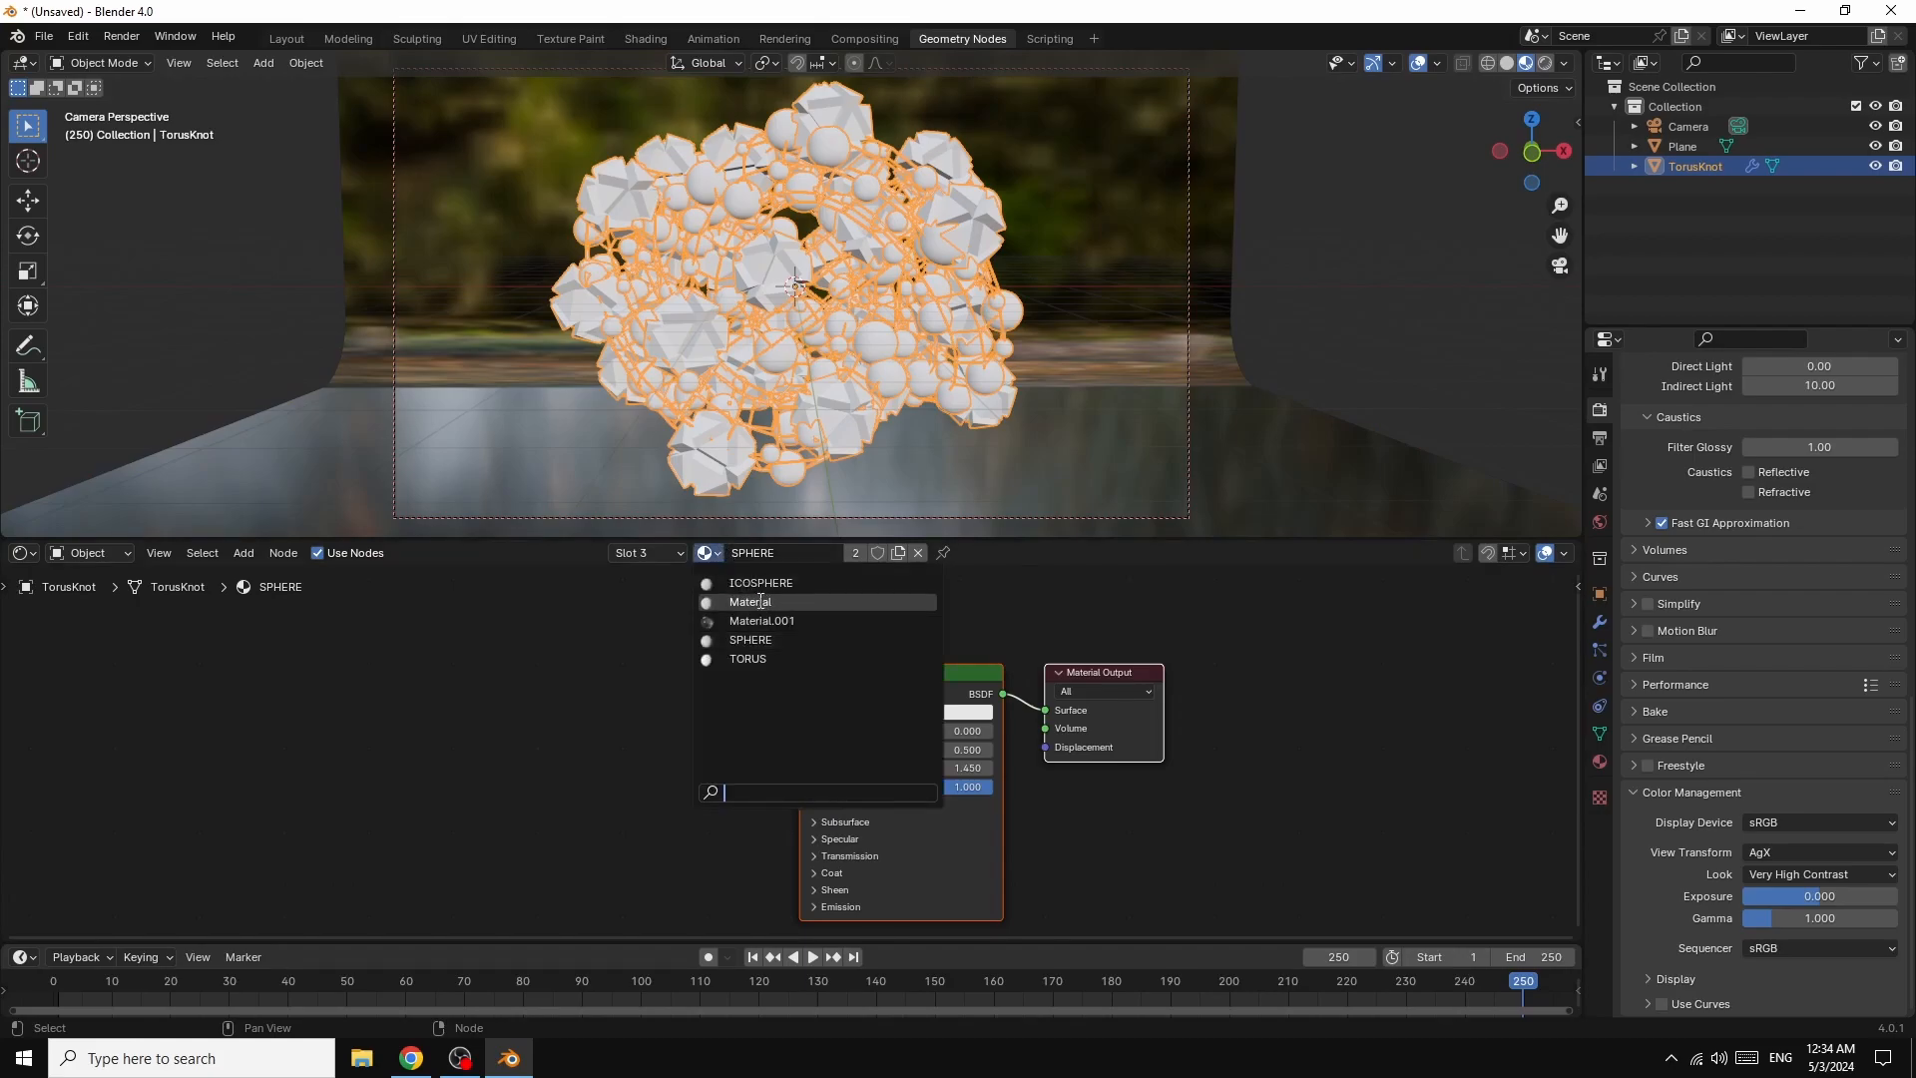
left_click(749, 658)
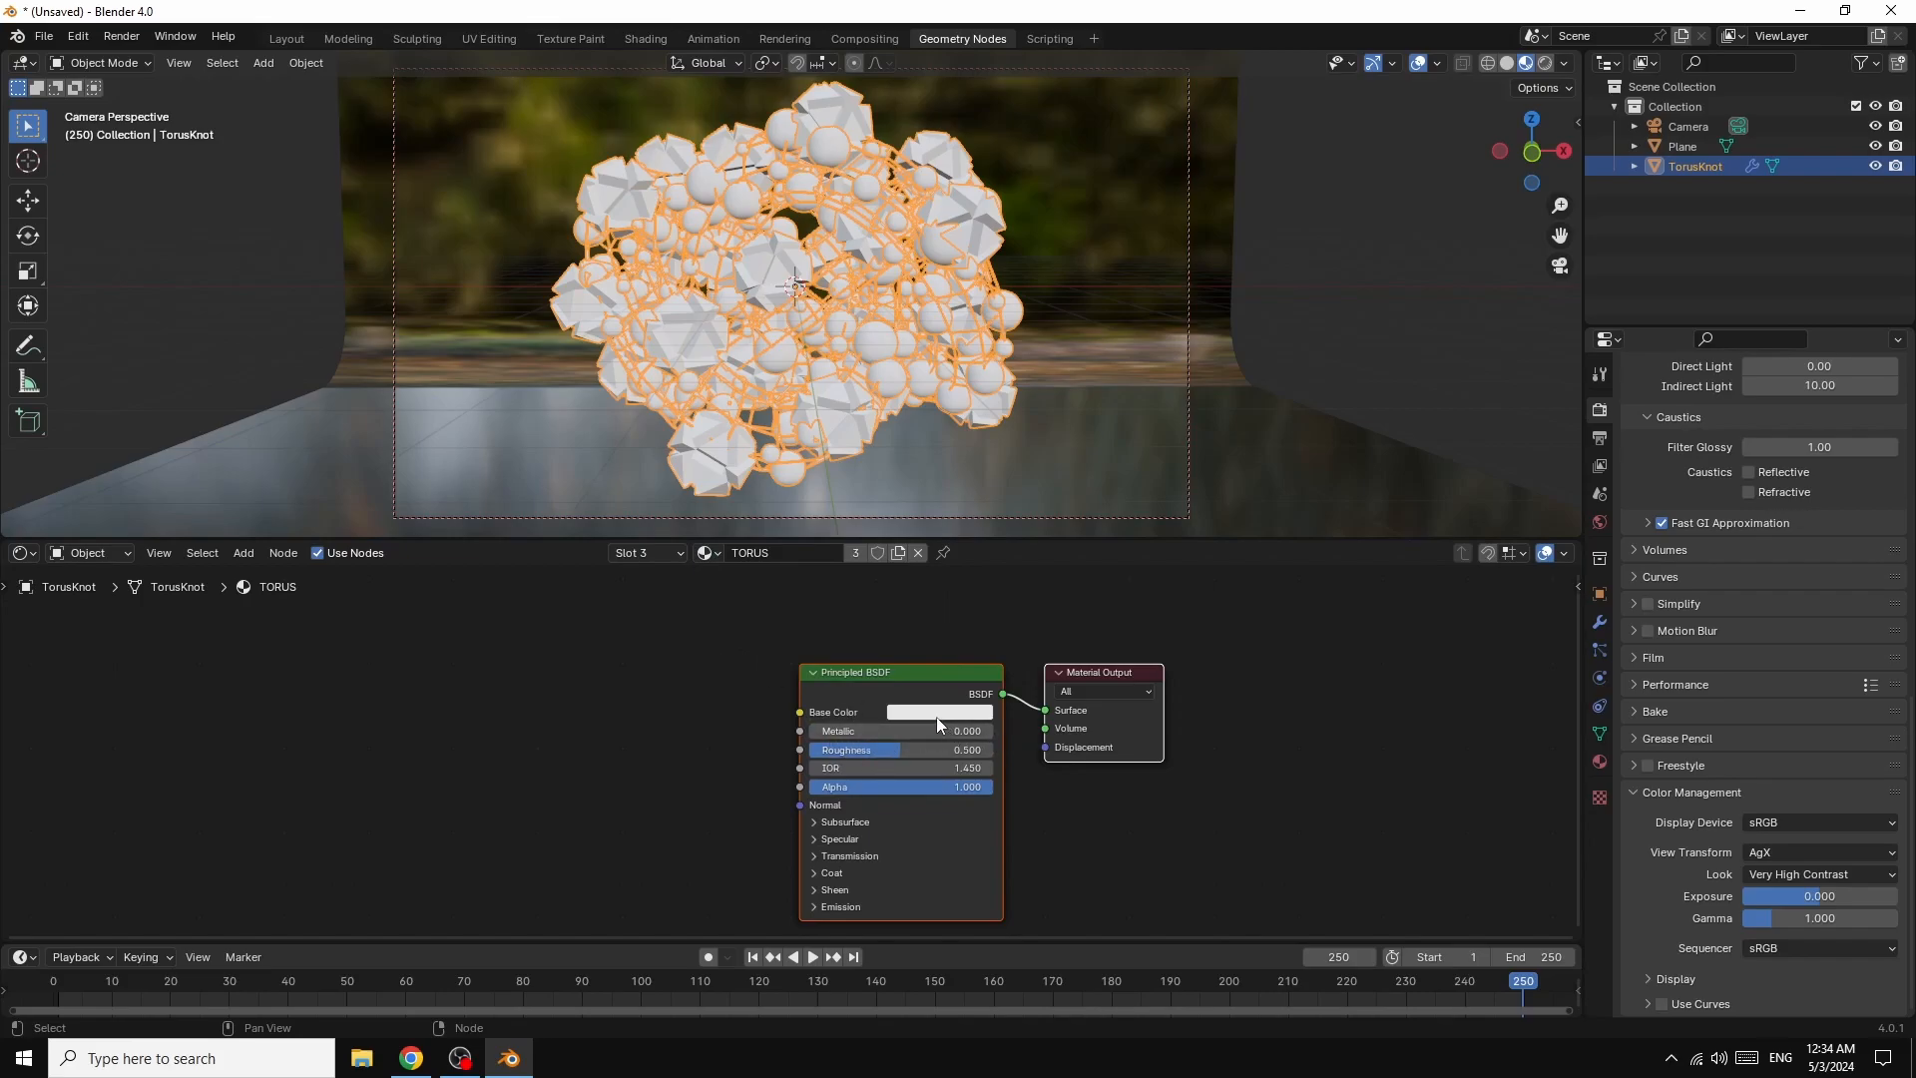
left_click_drag(812, 729, 992, 730)
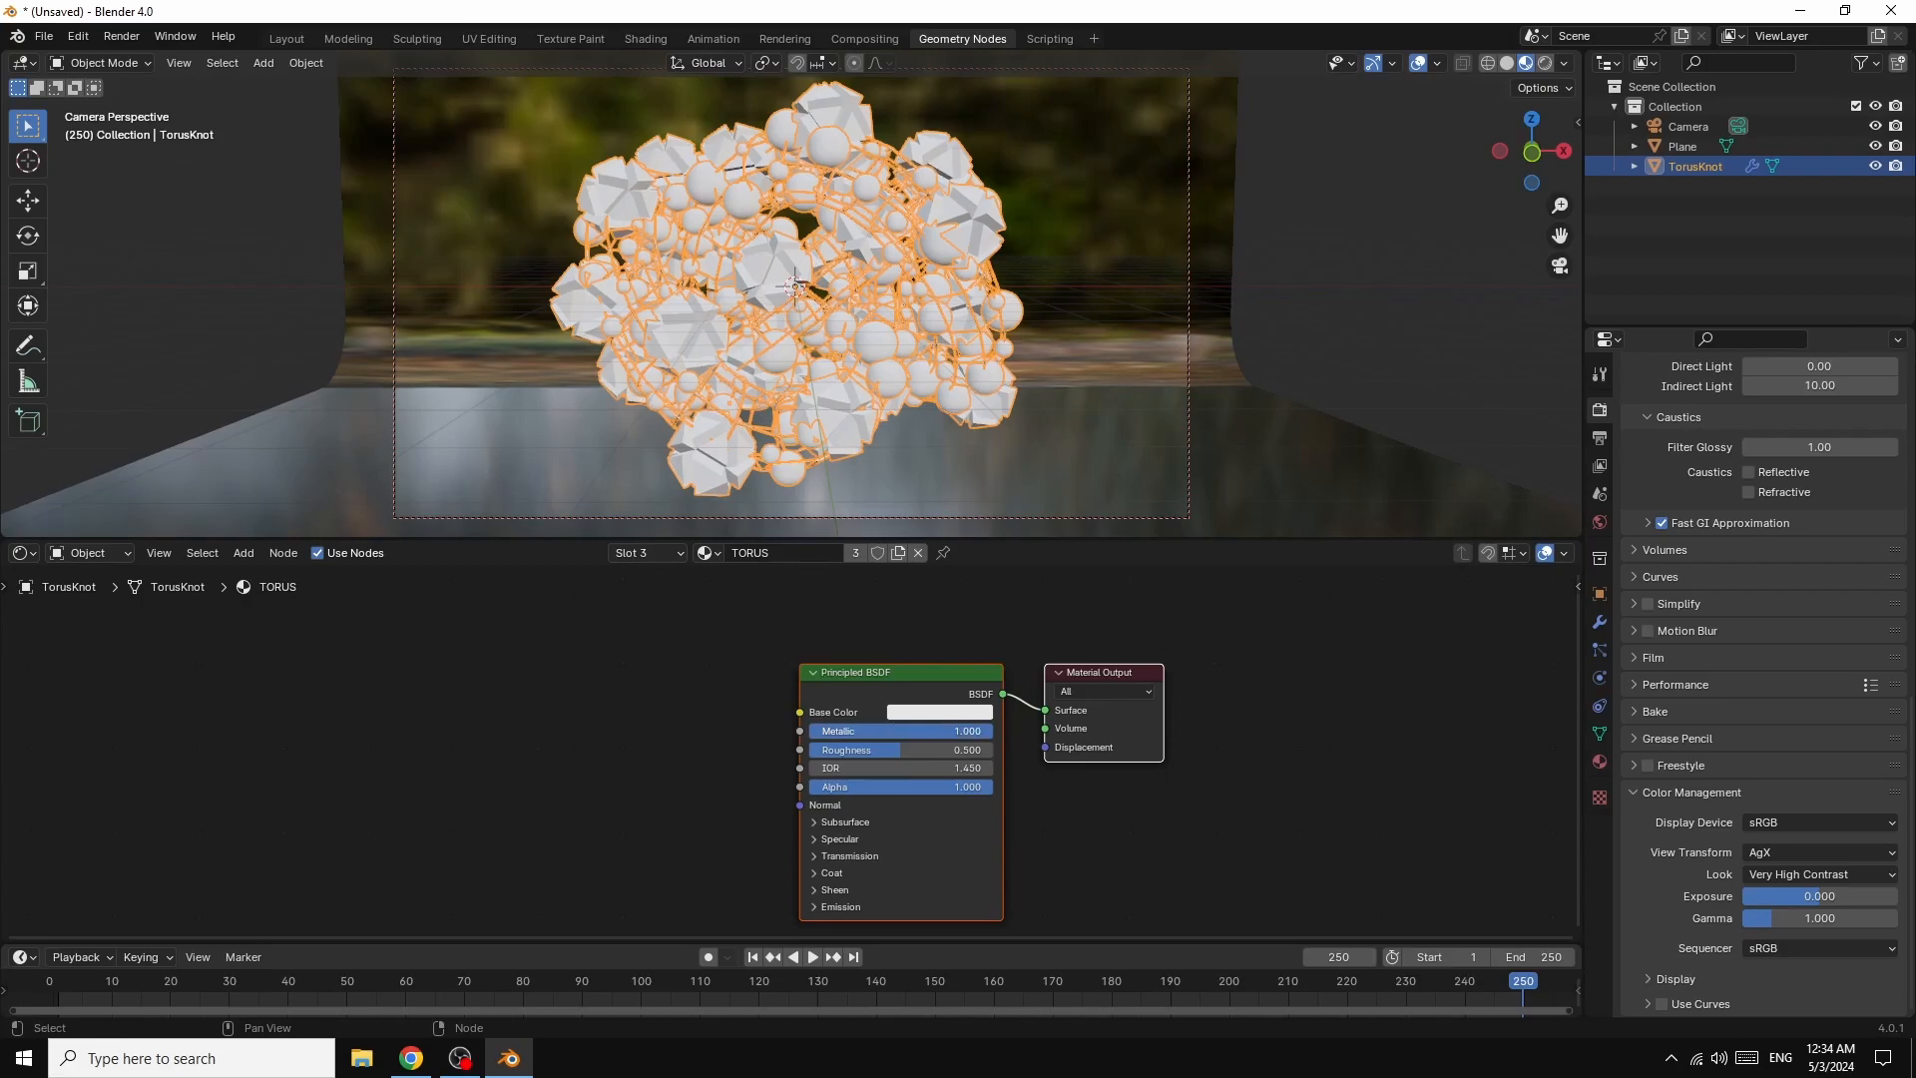
left_click_drag(882, 750, 824, 751)
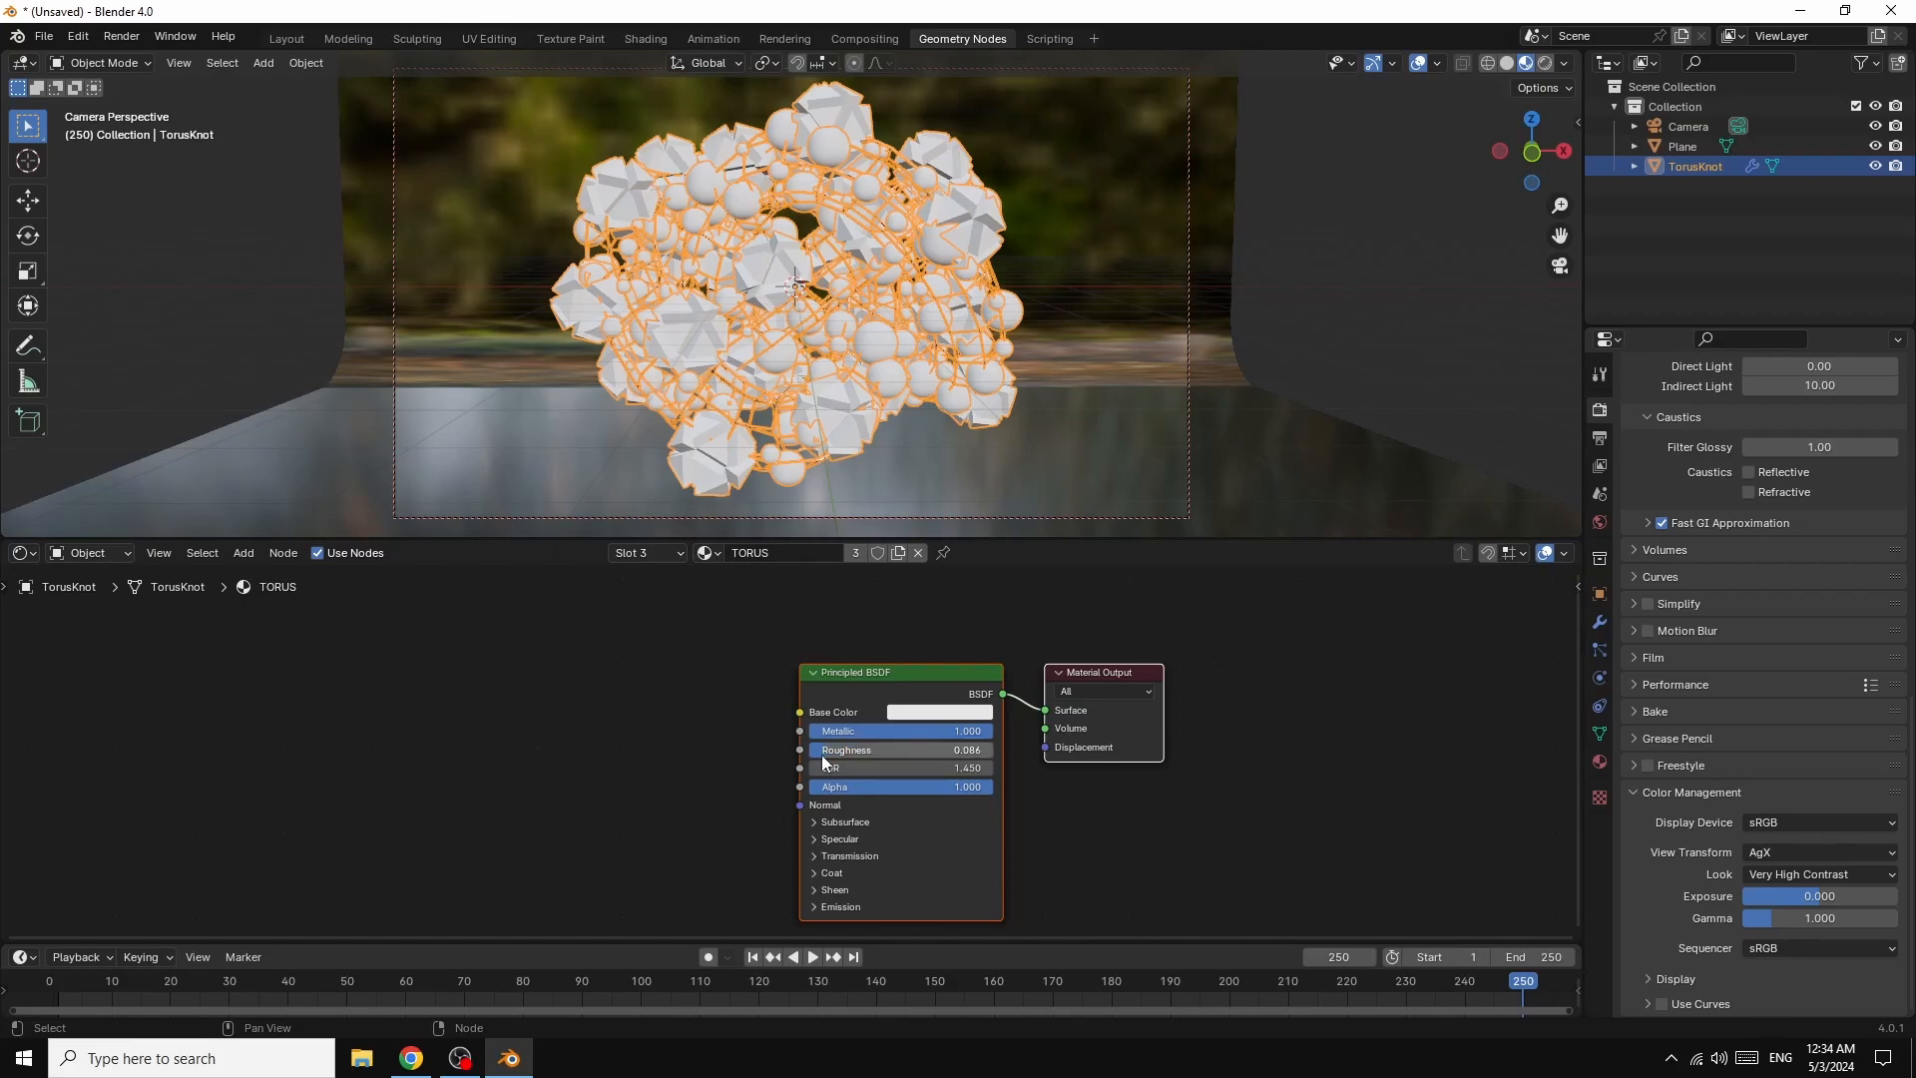
left_click(883, 748)
type("0.1")
key("Return")
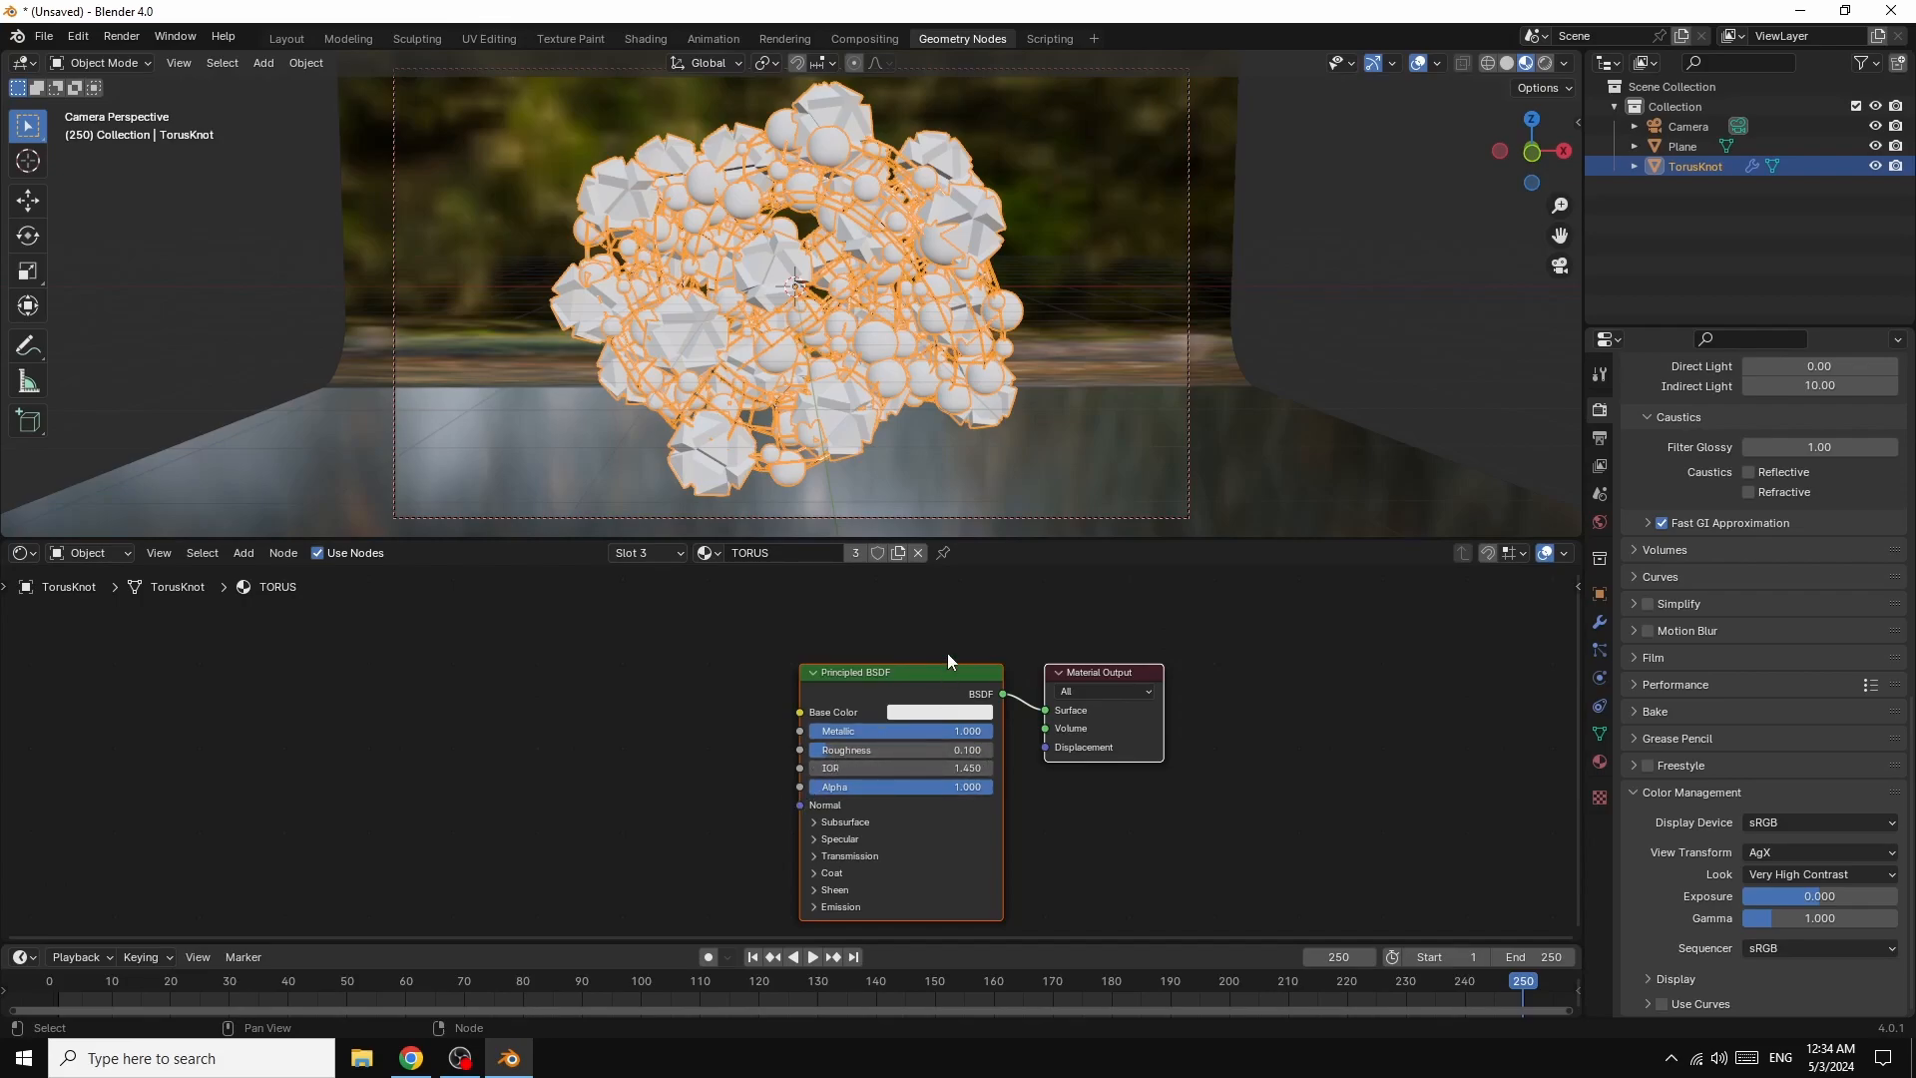
- Switch to the ICOSPHERE material and give it a light orange base color with hue 0.060
left_click(710, 553)
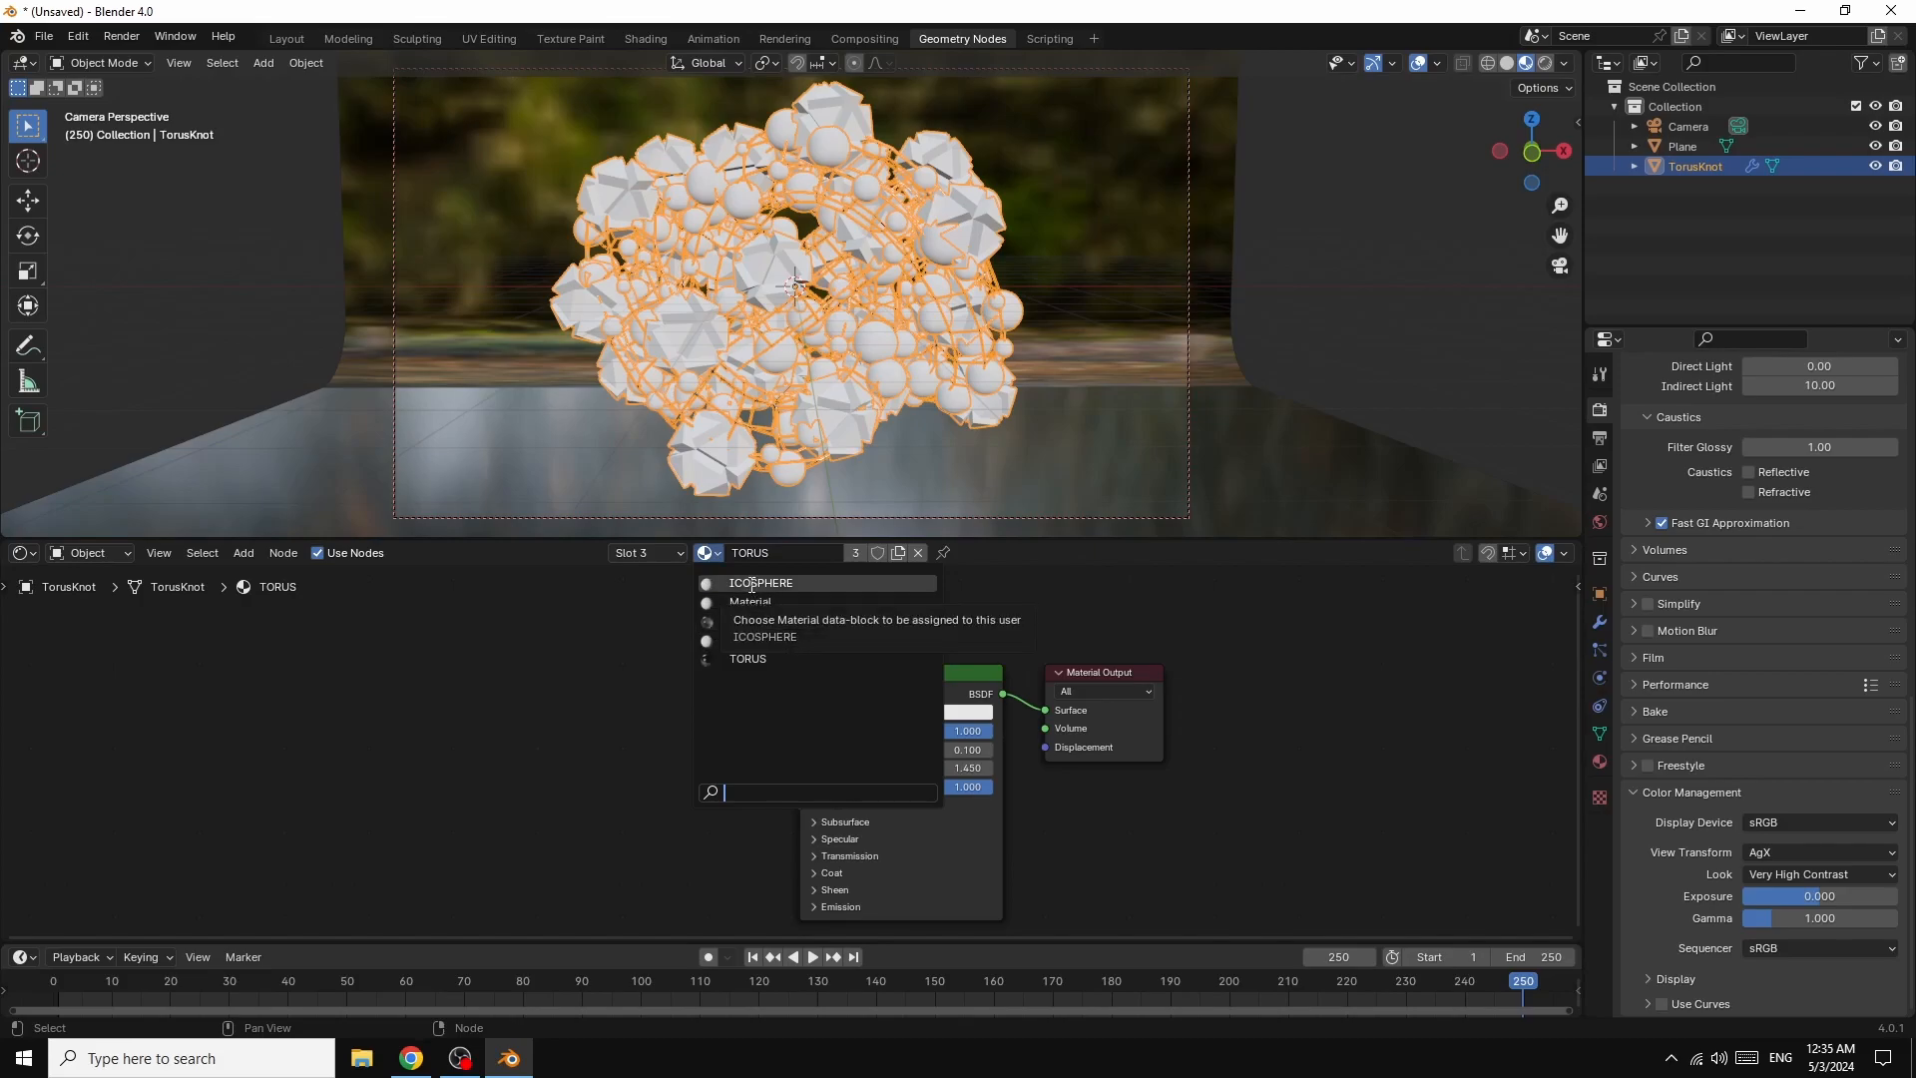
left_click(753, 585)
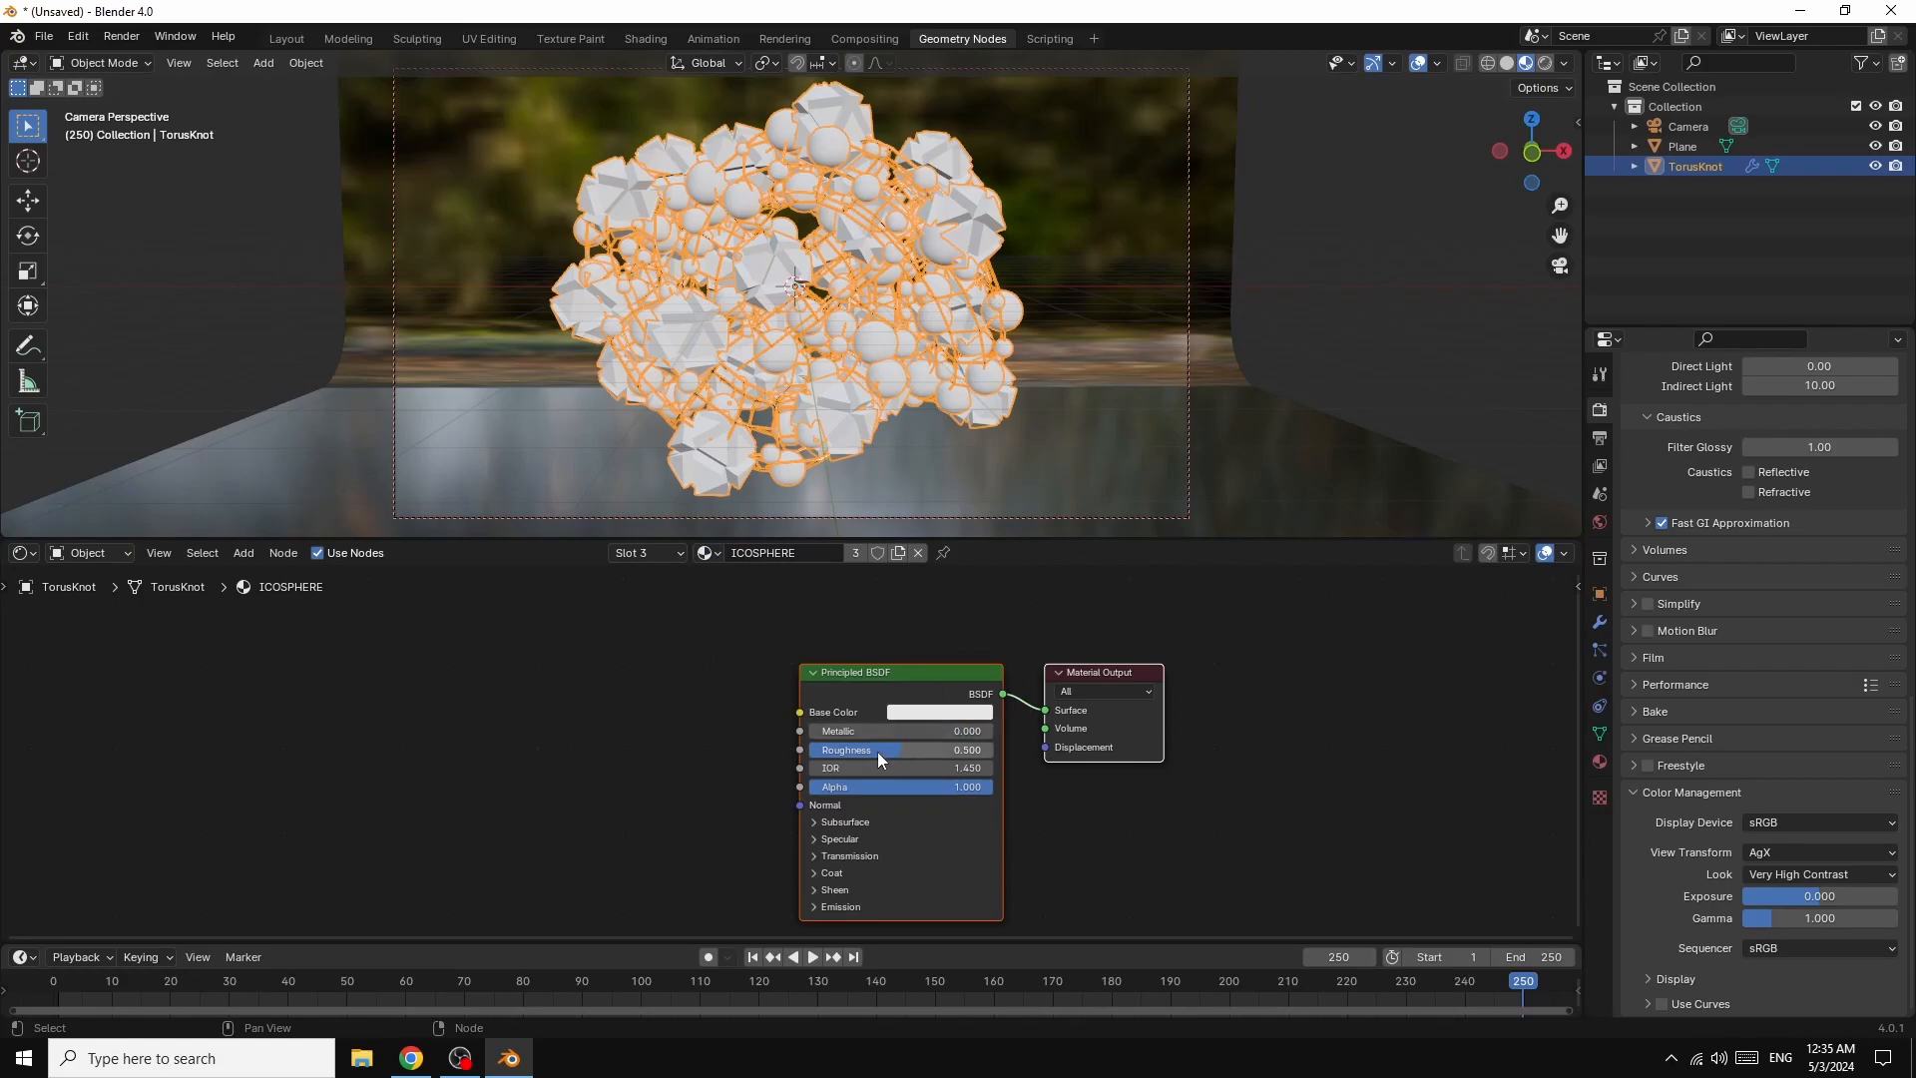
left_click(943, 713)
left_click_drag(967, 523, 950, 555)
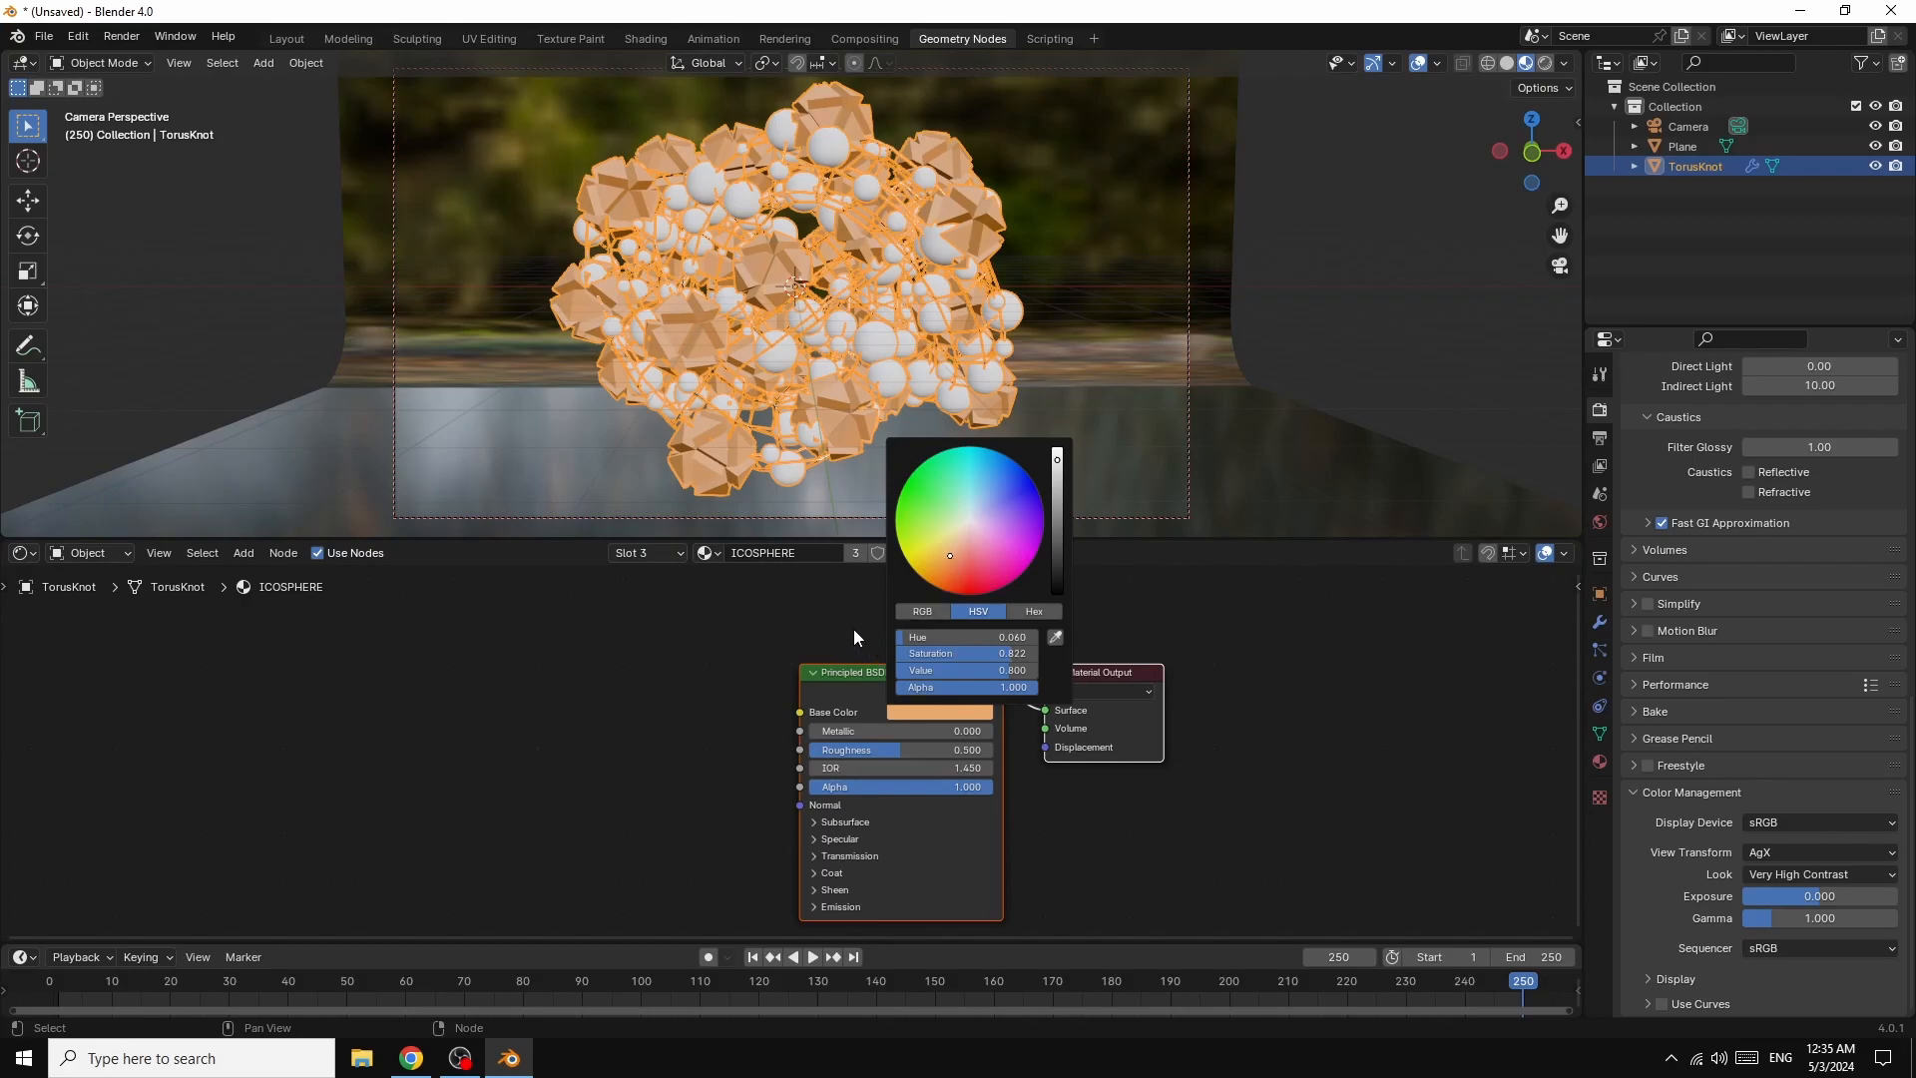
- Switch to the SPHERE material and add an Object Info node before the Principled BSDF
left_click(716, 552)
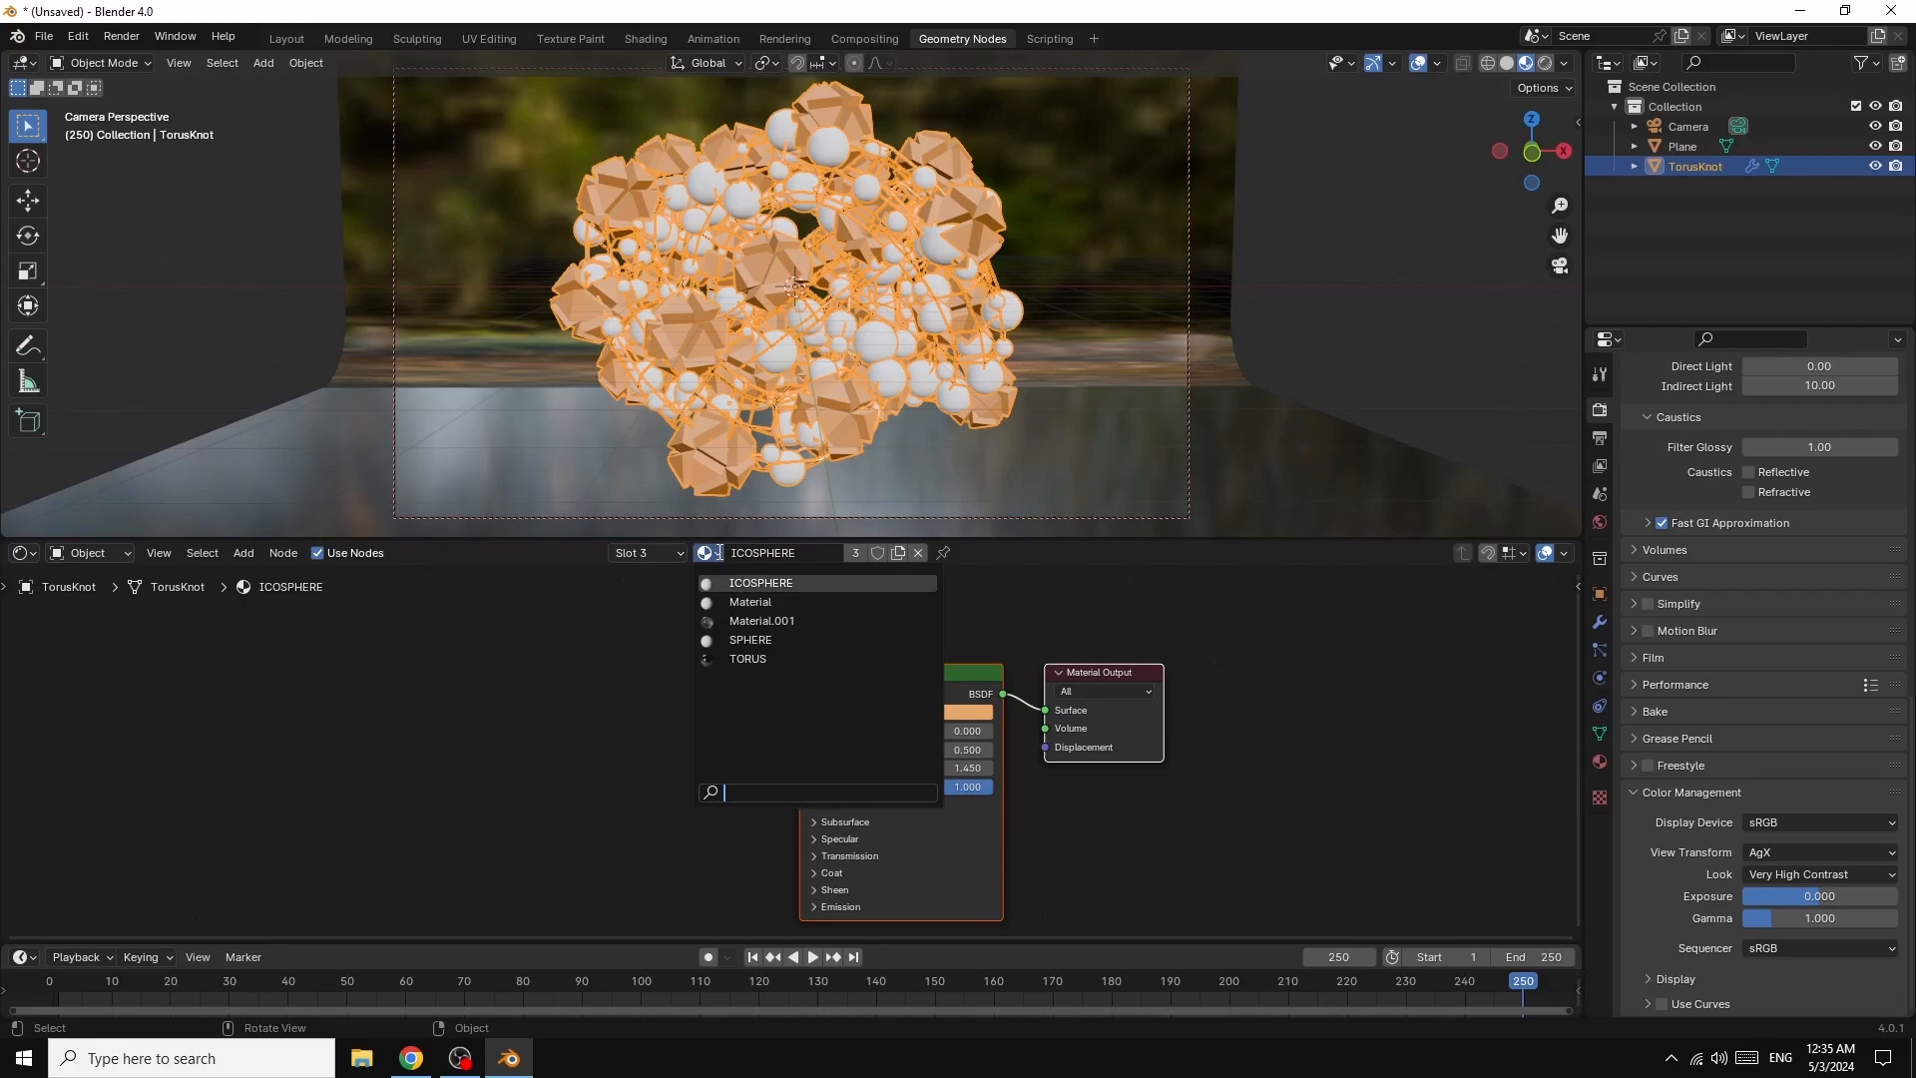
left_click(750, 639)
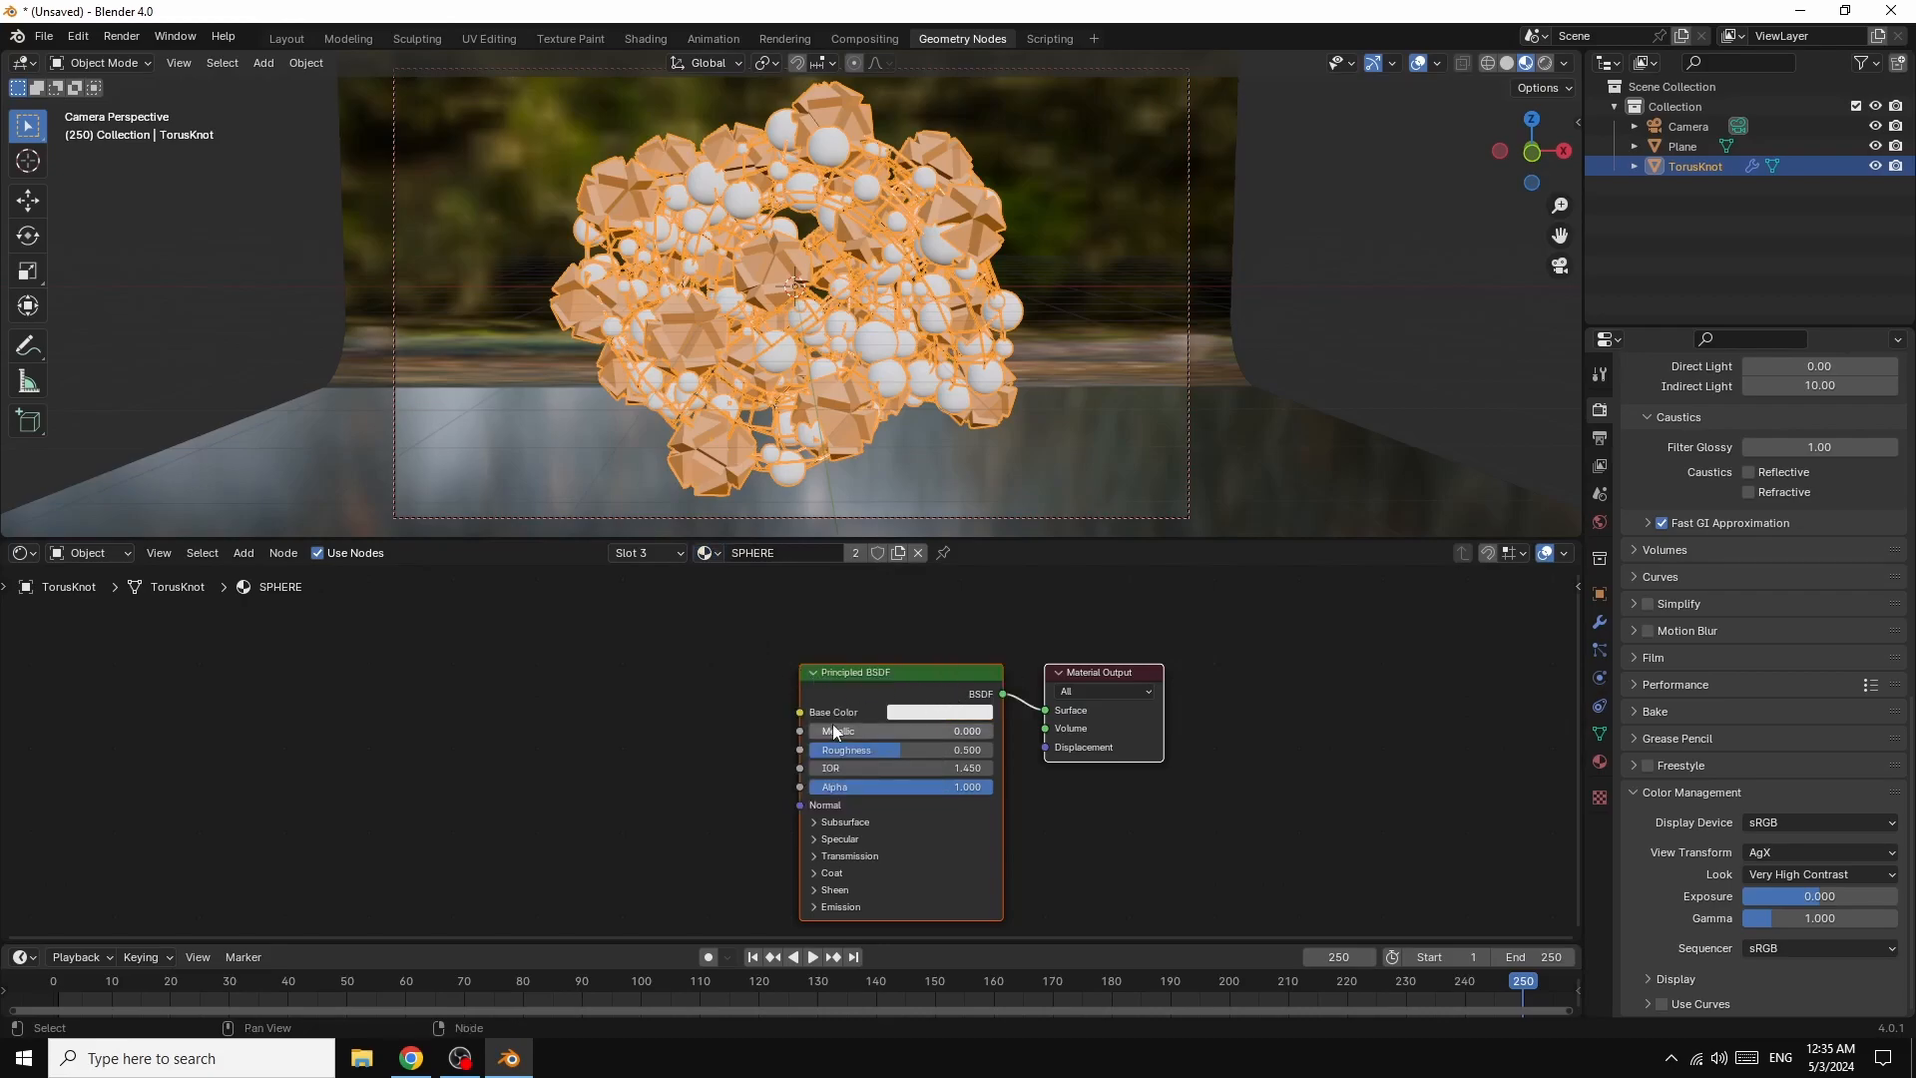
left_click(514, 628)
left_click(243, 553)
mouse_move(256, 581)
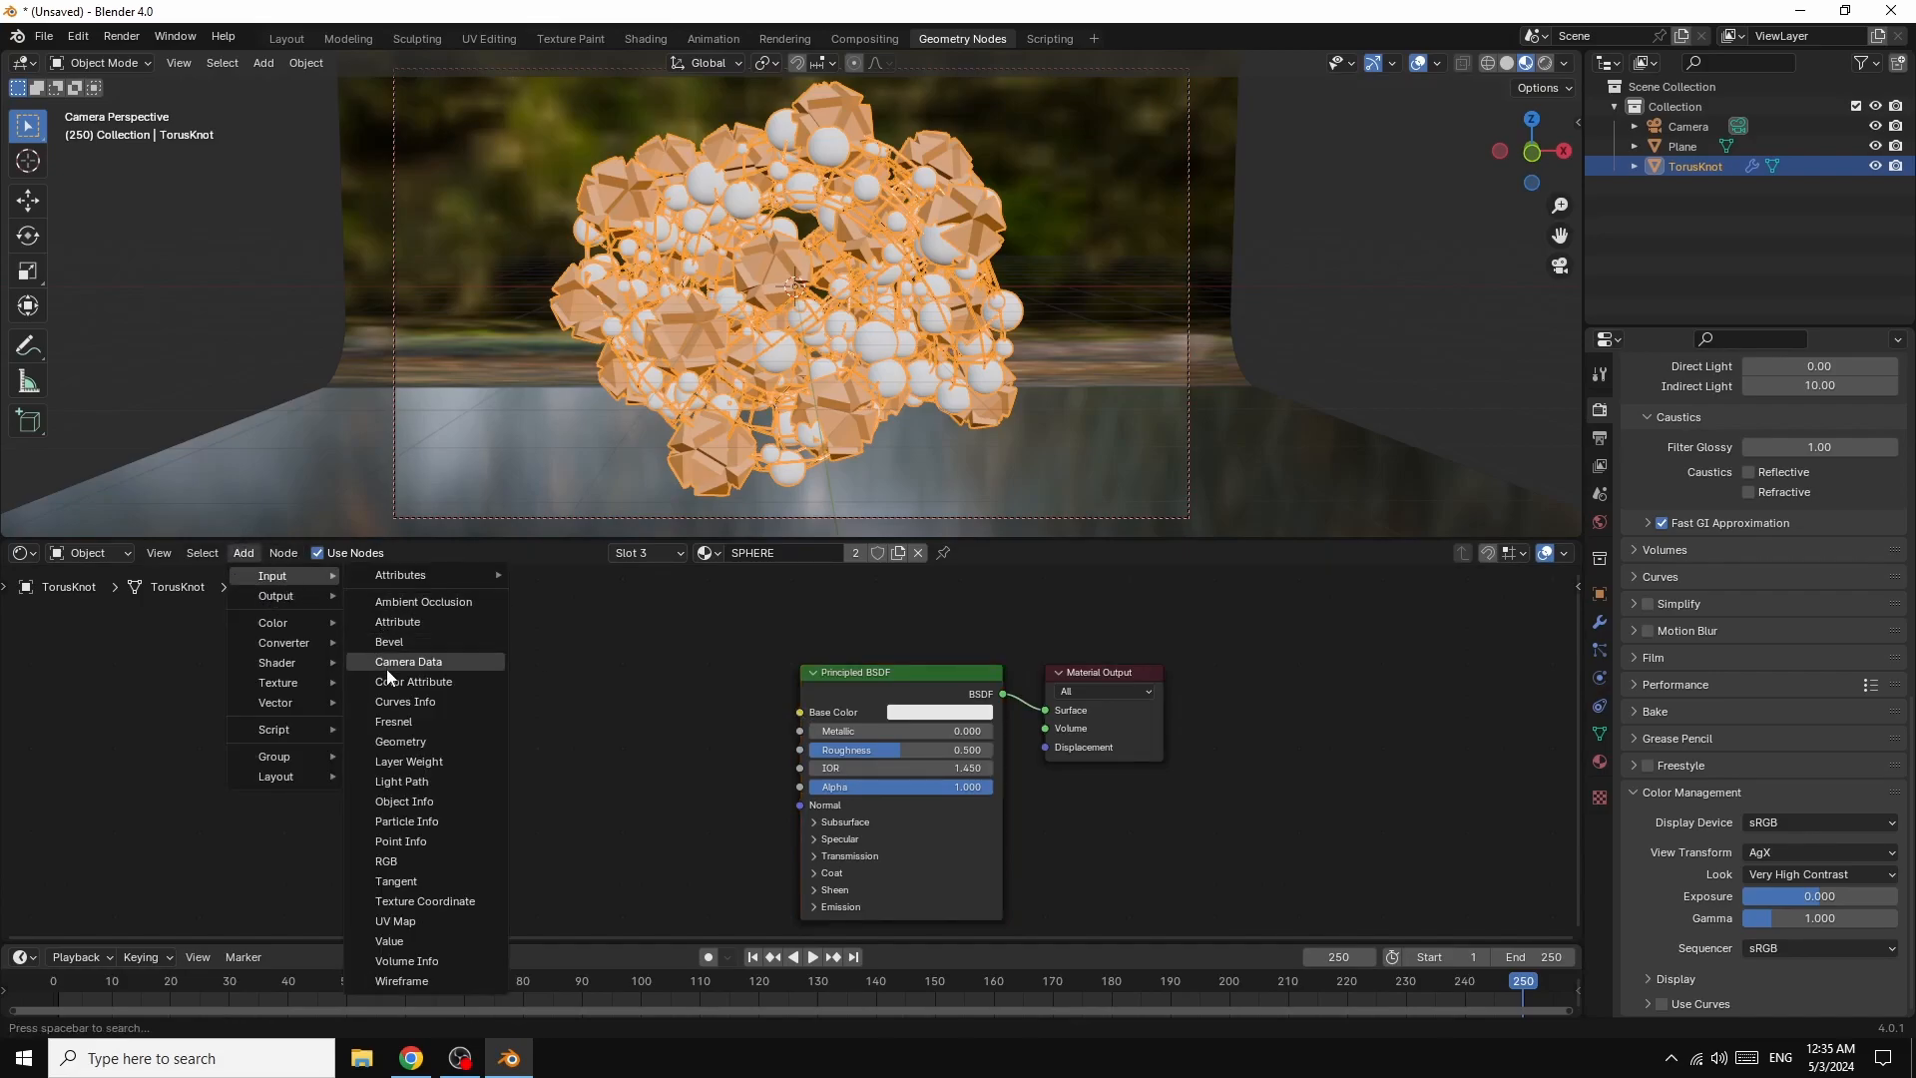
left_click(407, 802)
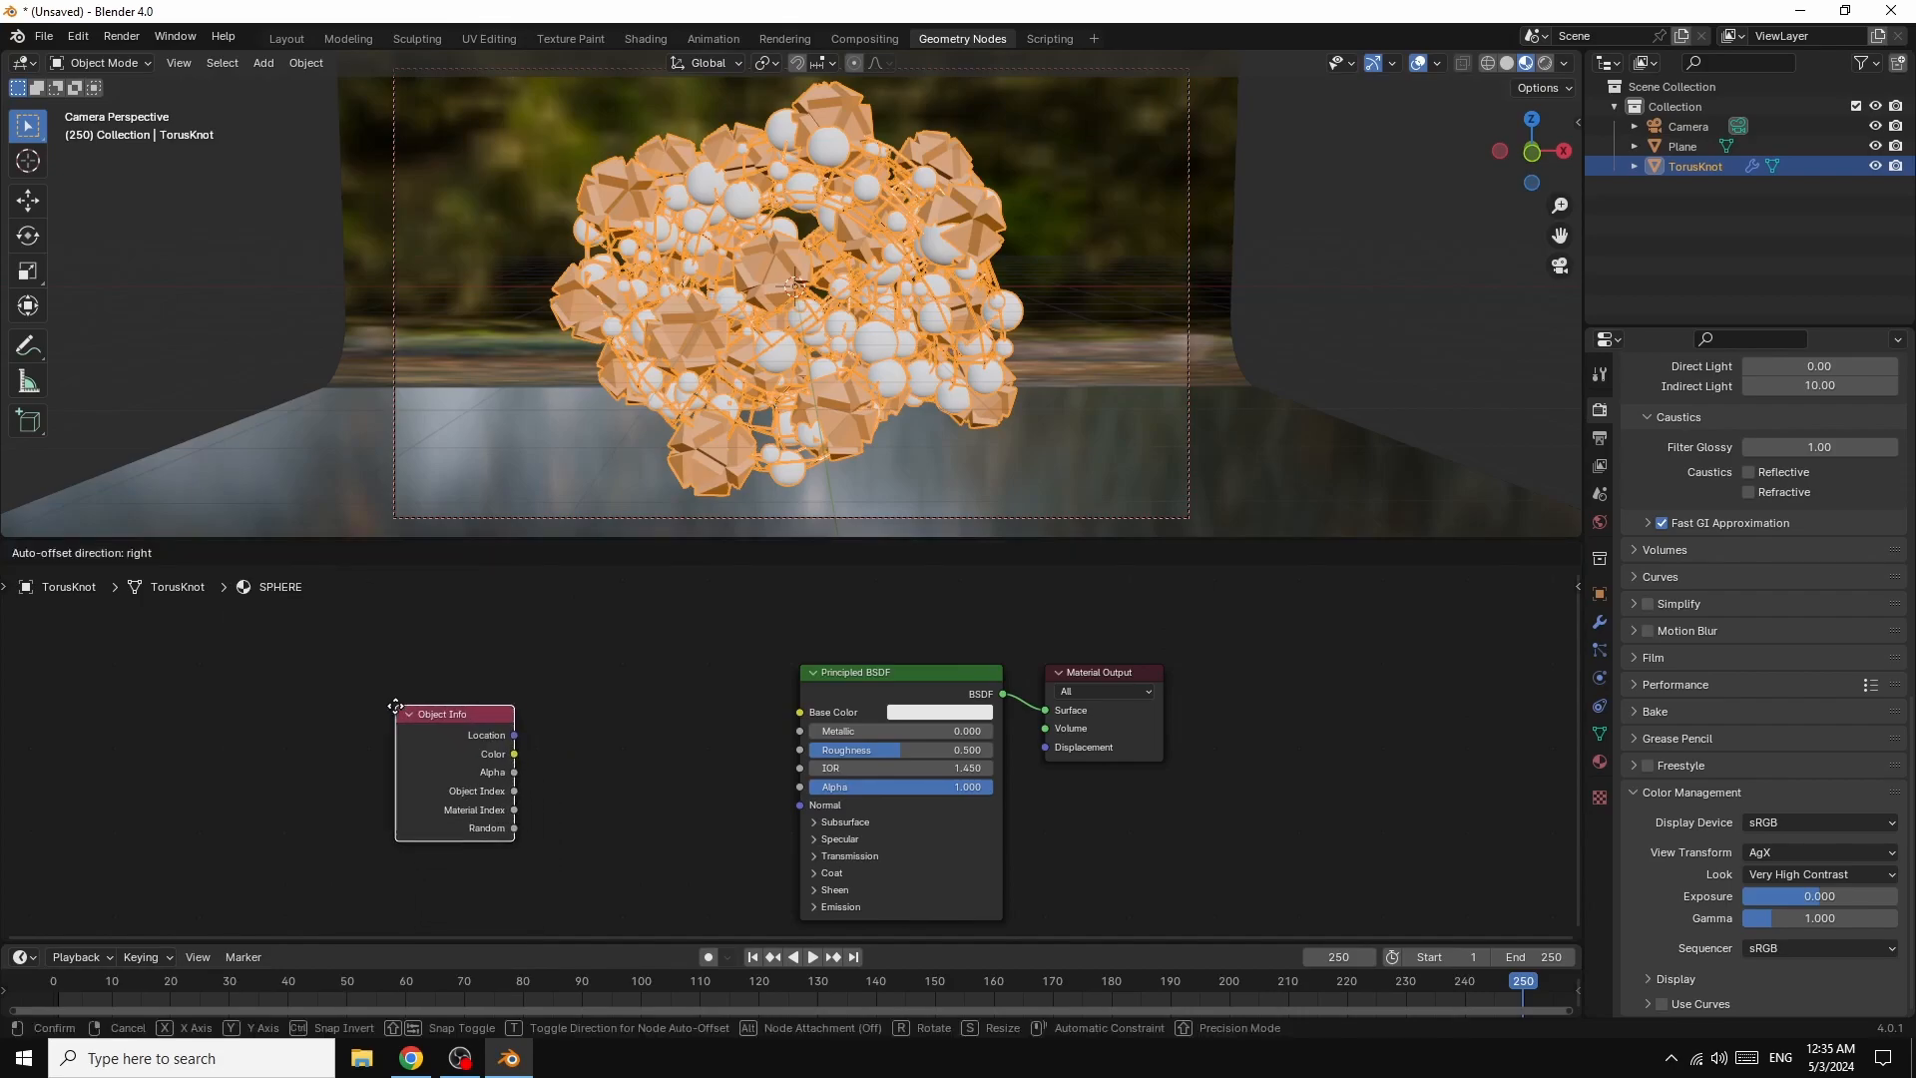
left_click(392, 711)
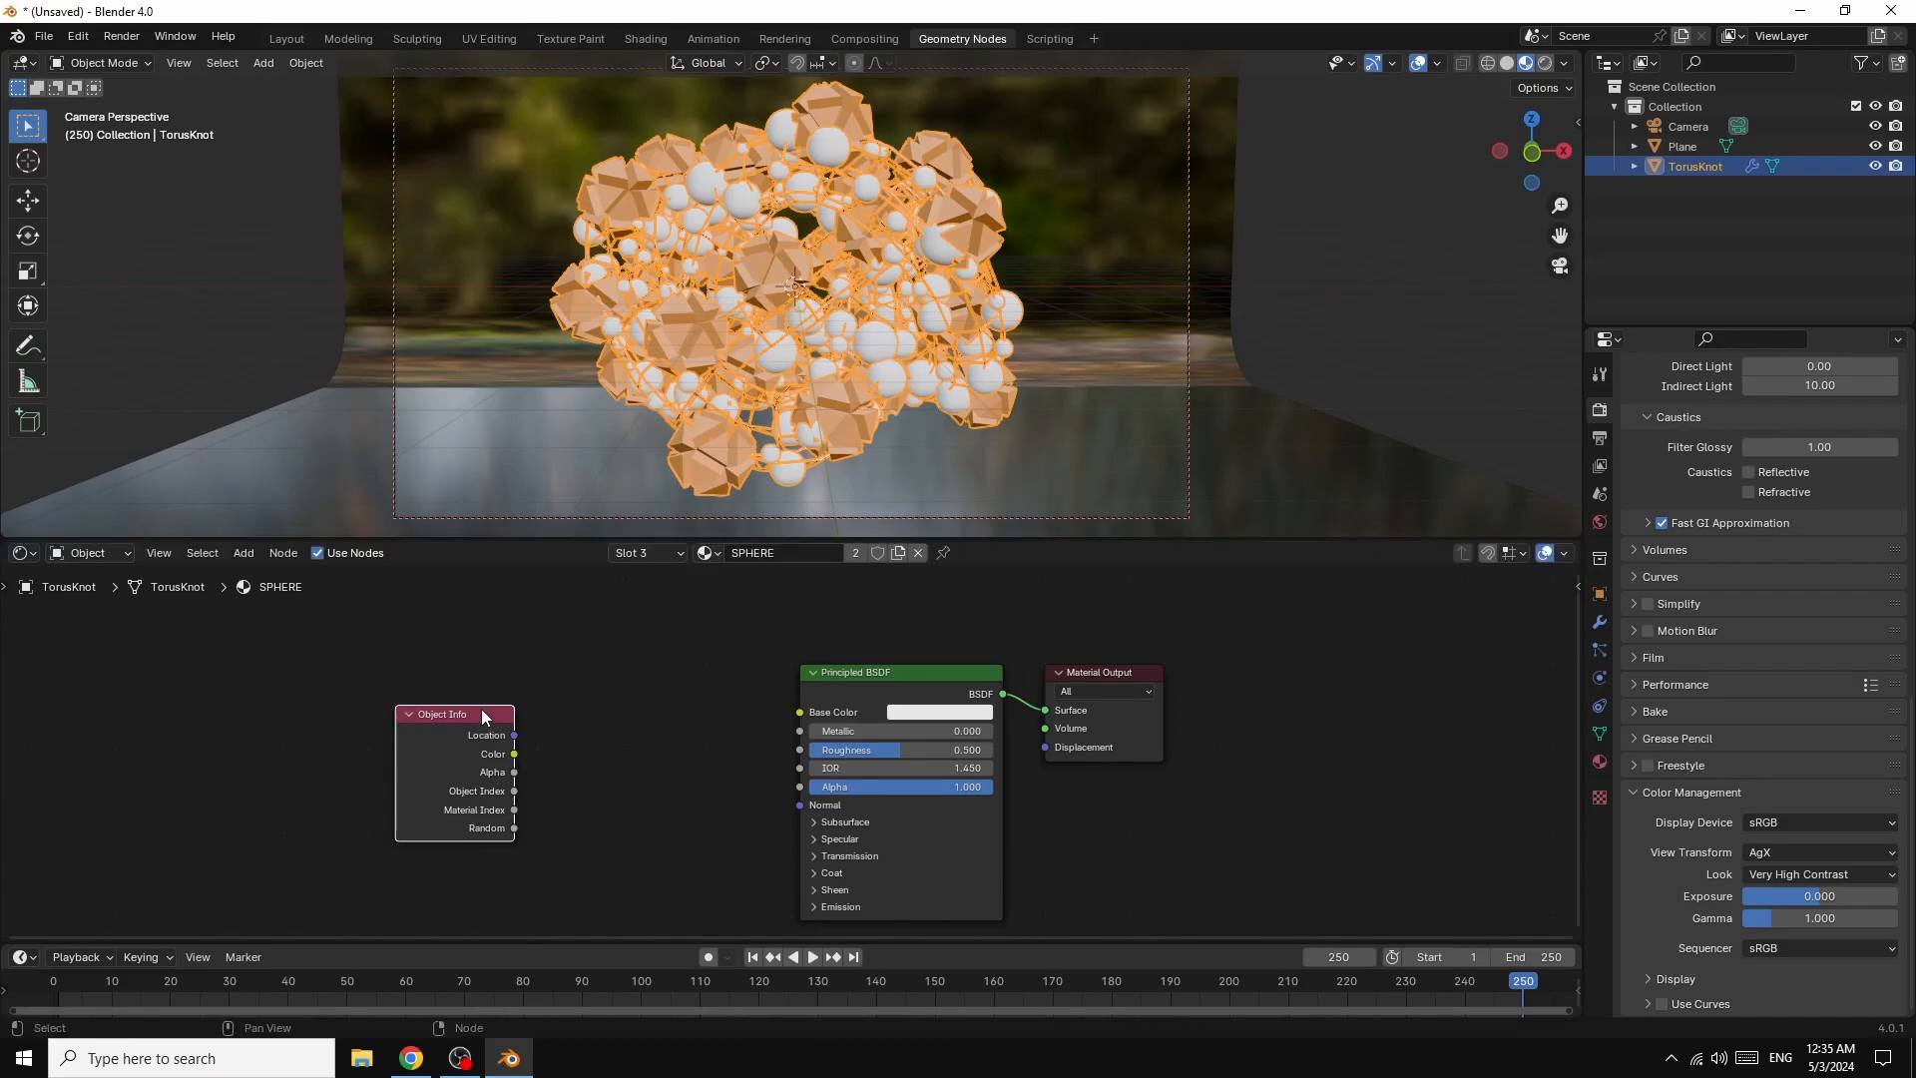
- Add a Hue/Saturation/Value node to the SPHERE material and connect its Color output to the Principled BSDF's Base Color
left_click(247, 549)
mouse_move(263, 619)
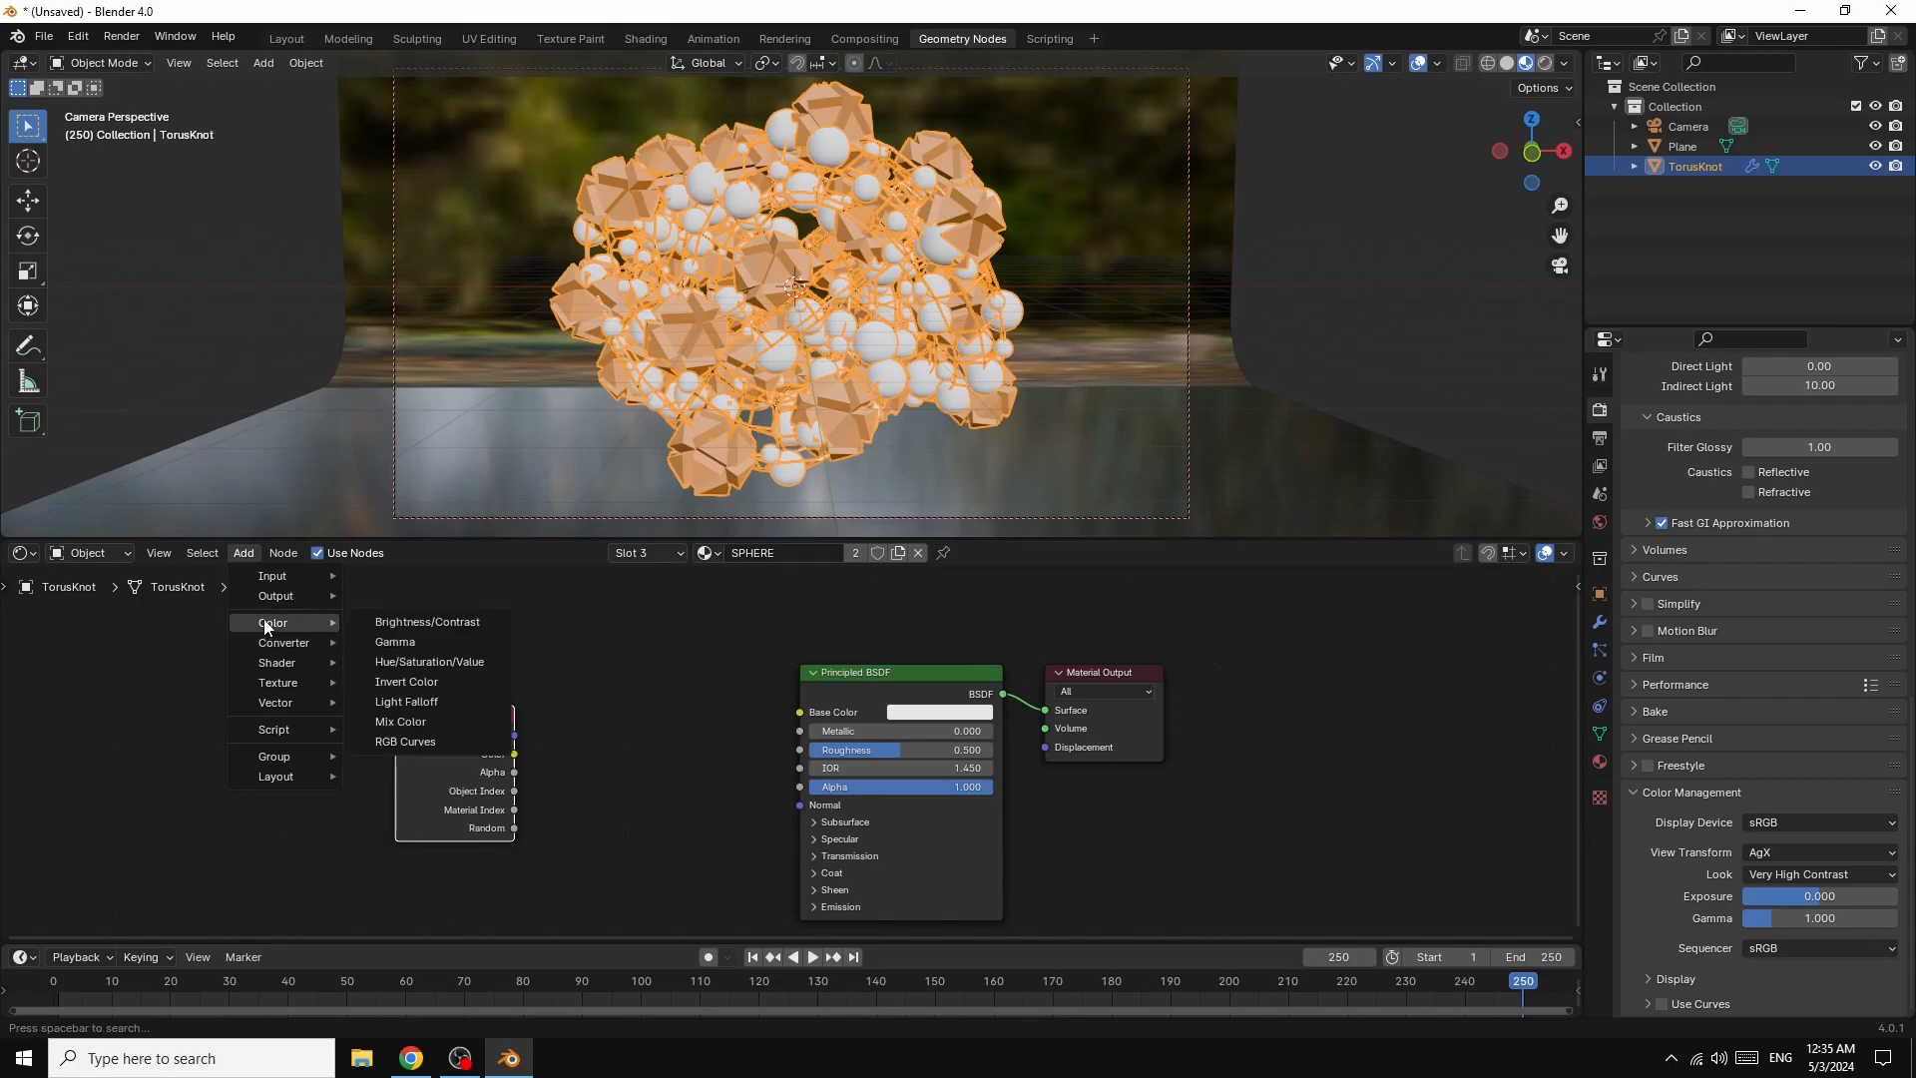
left_click(411, 663)
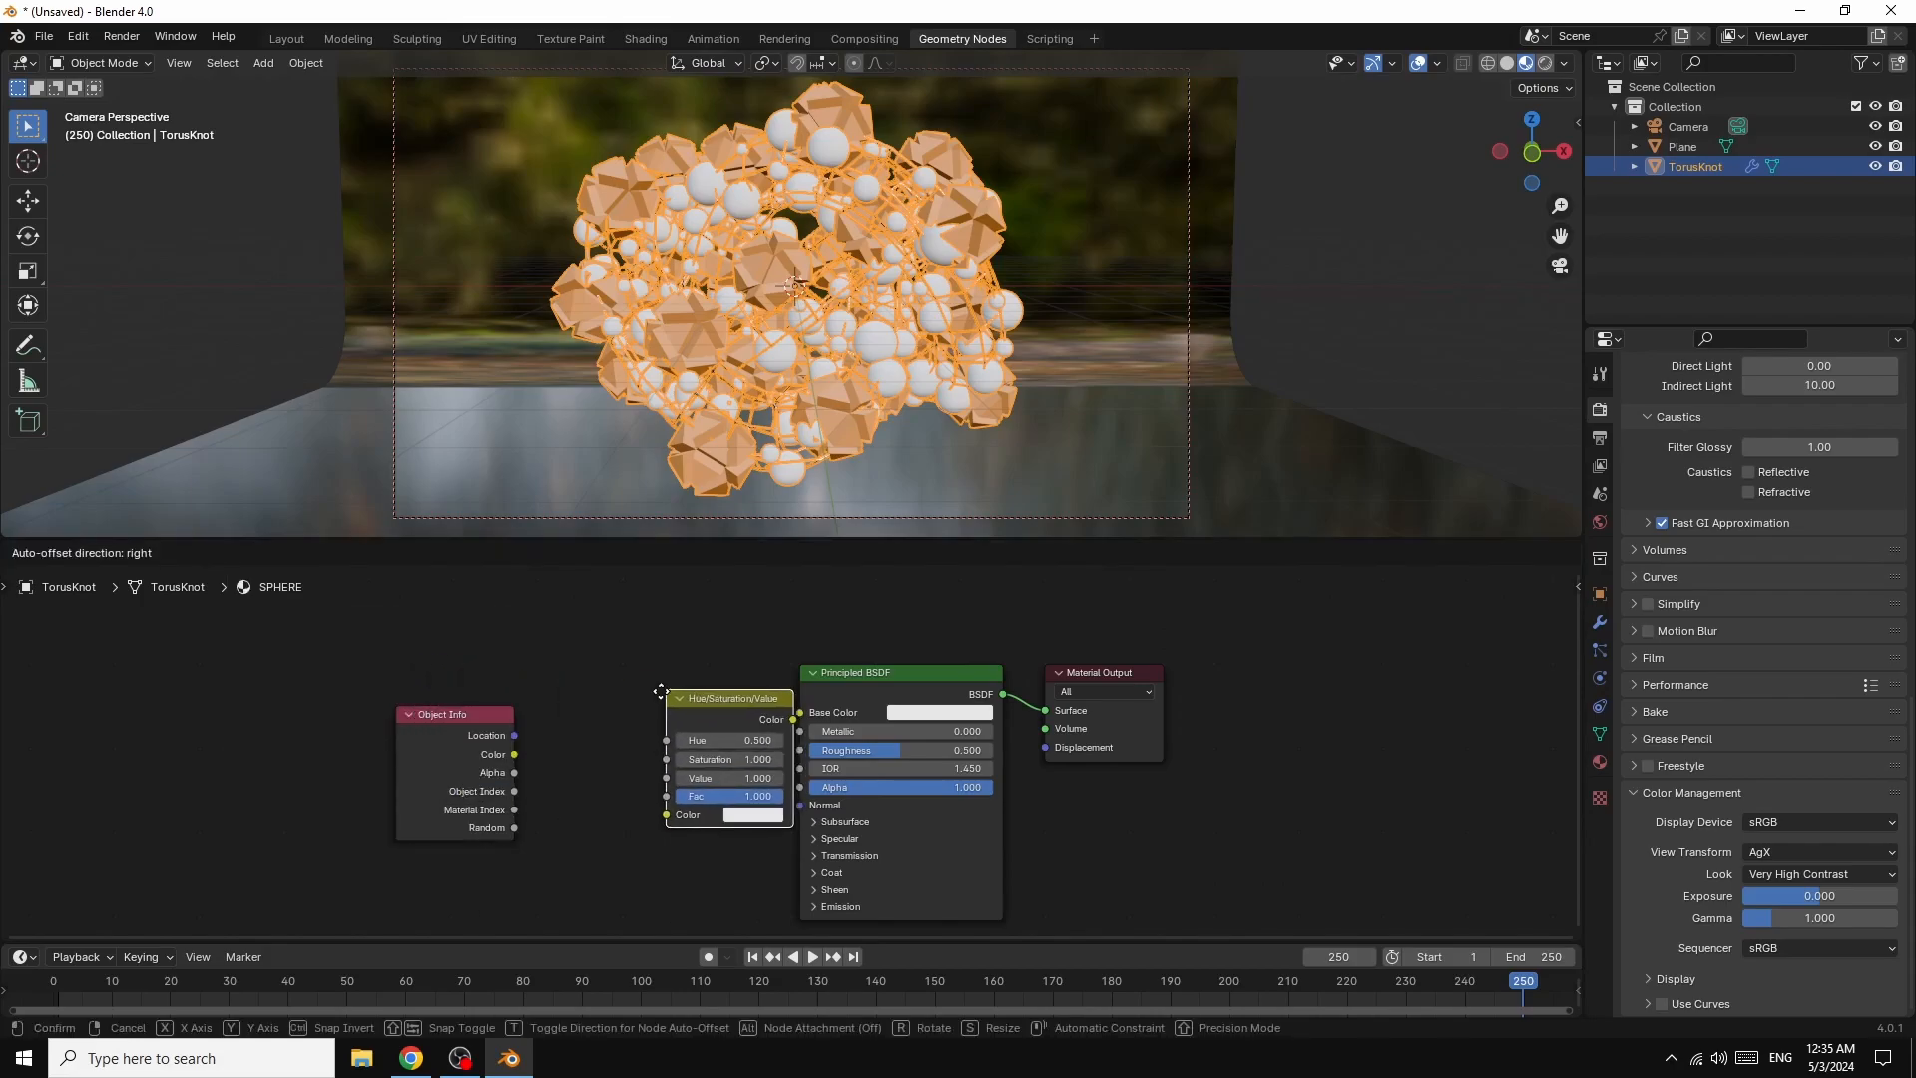
left_click(685, 736)
left_click_drag(738, 718, 800, 711)
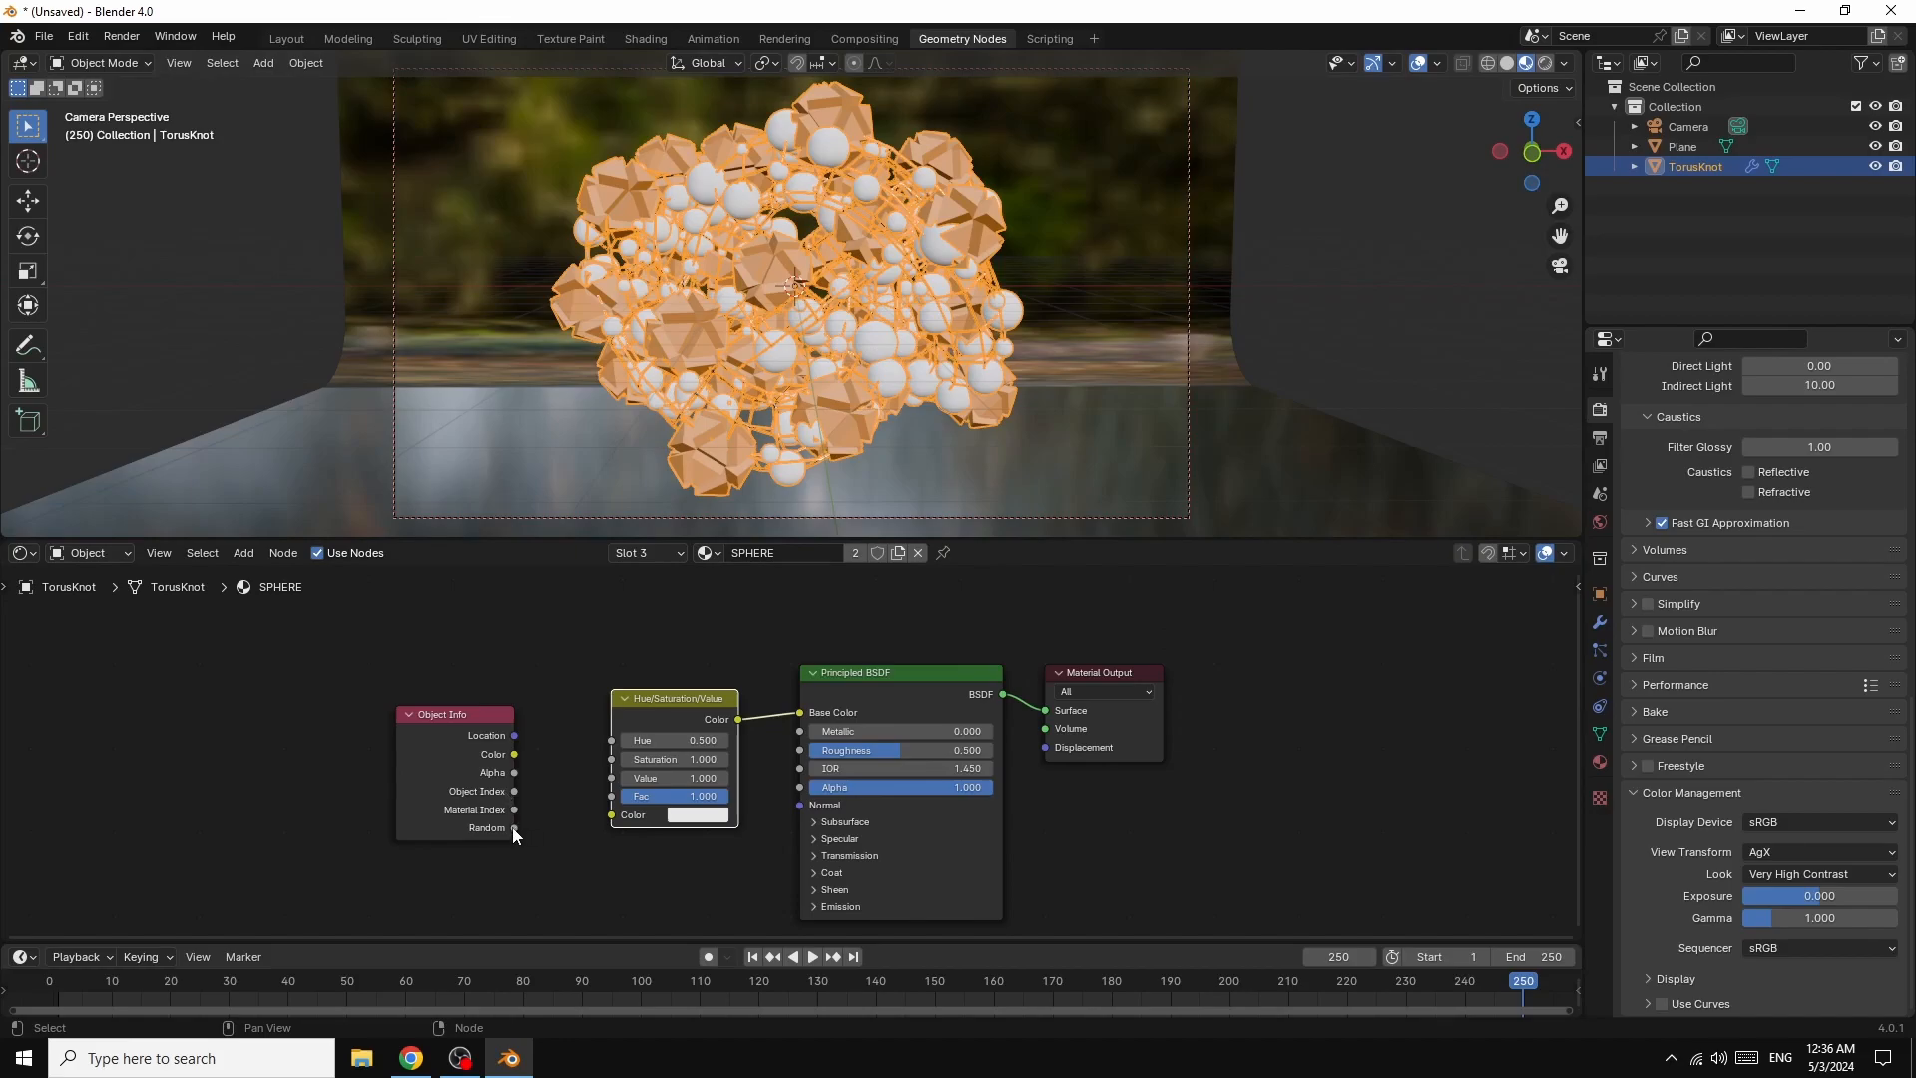
- Connect Object Info's Random output to the Hue input and set the Hue/Saturation/Value node's color to light red
left_click_drag(515, 828, 611, 740)
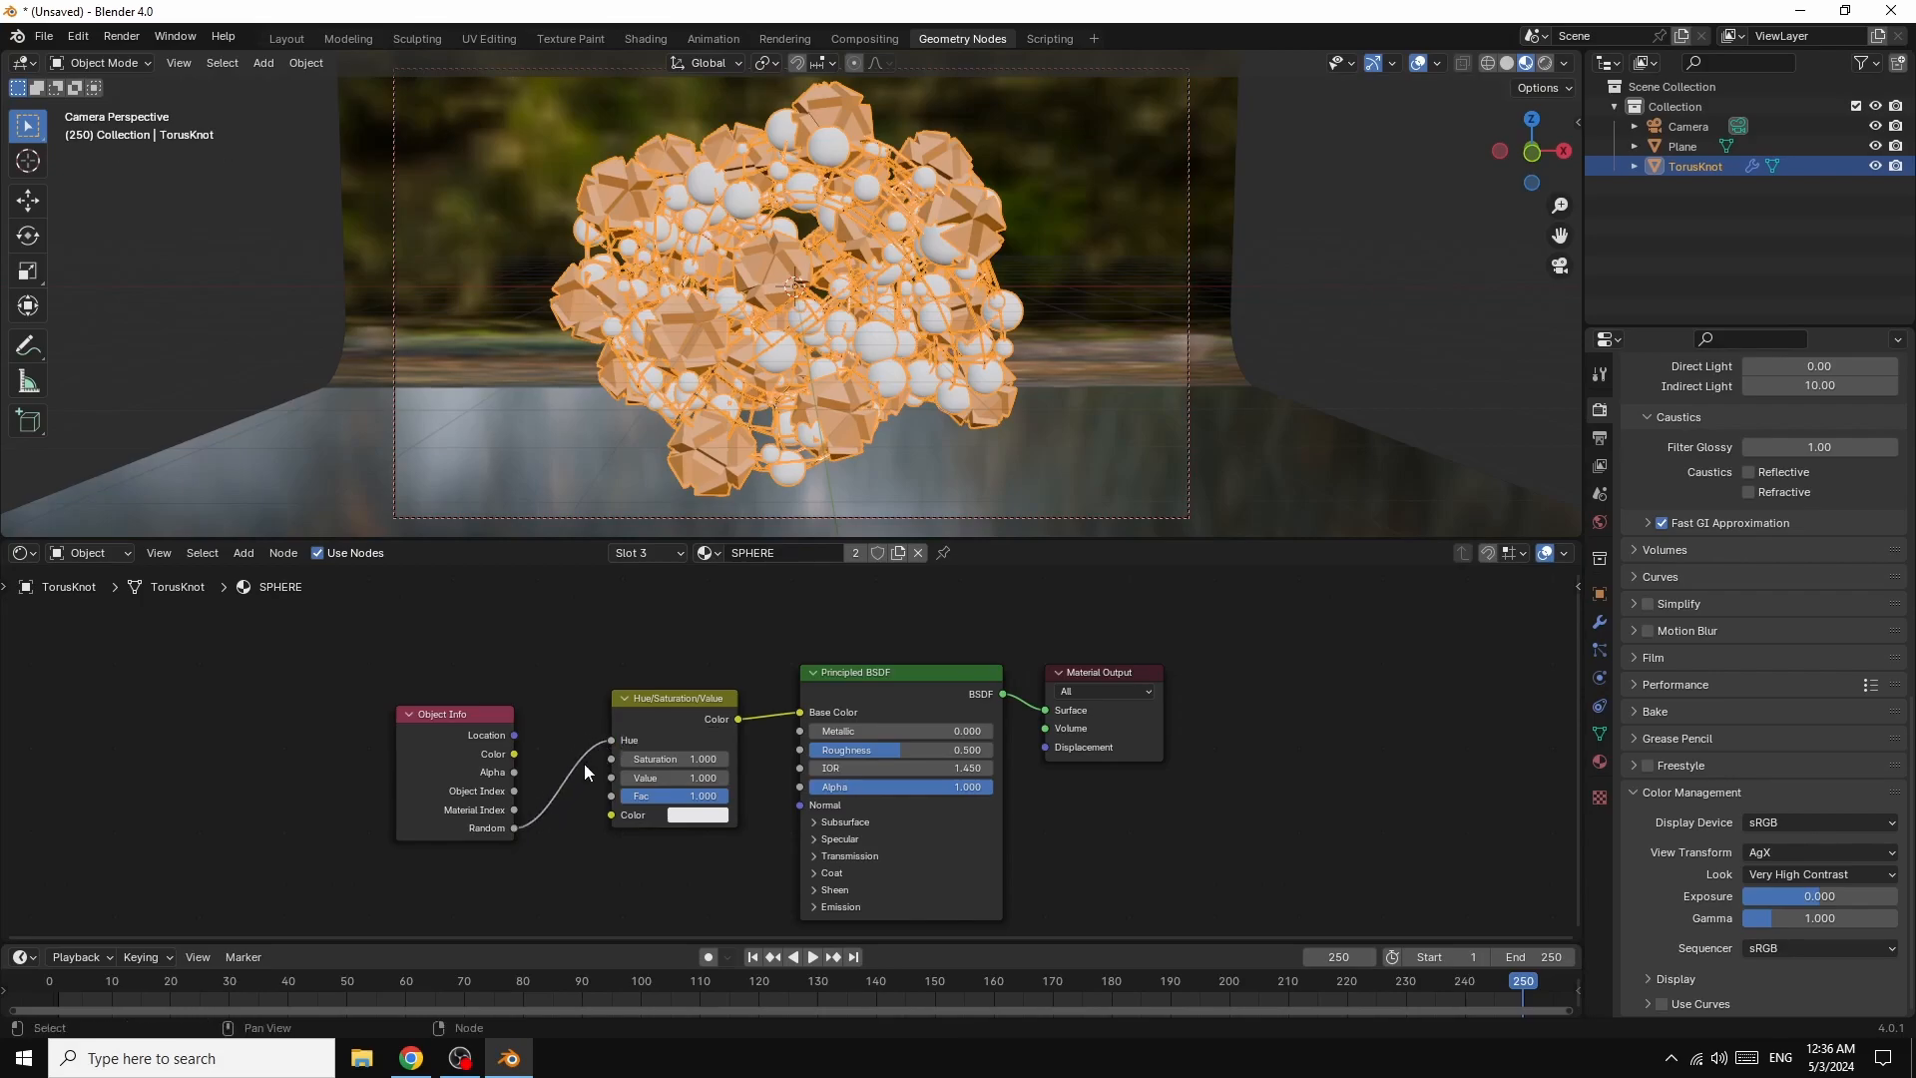
left_click(698, 817)
mouse_move(750, 617)
left_mouse_down()
mouse_move(755, 594)
mouse_move(751, 660)
left_mouse_up()
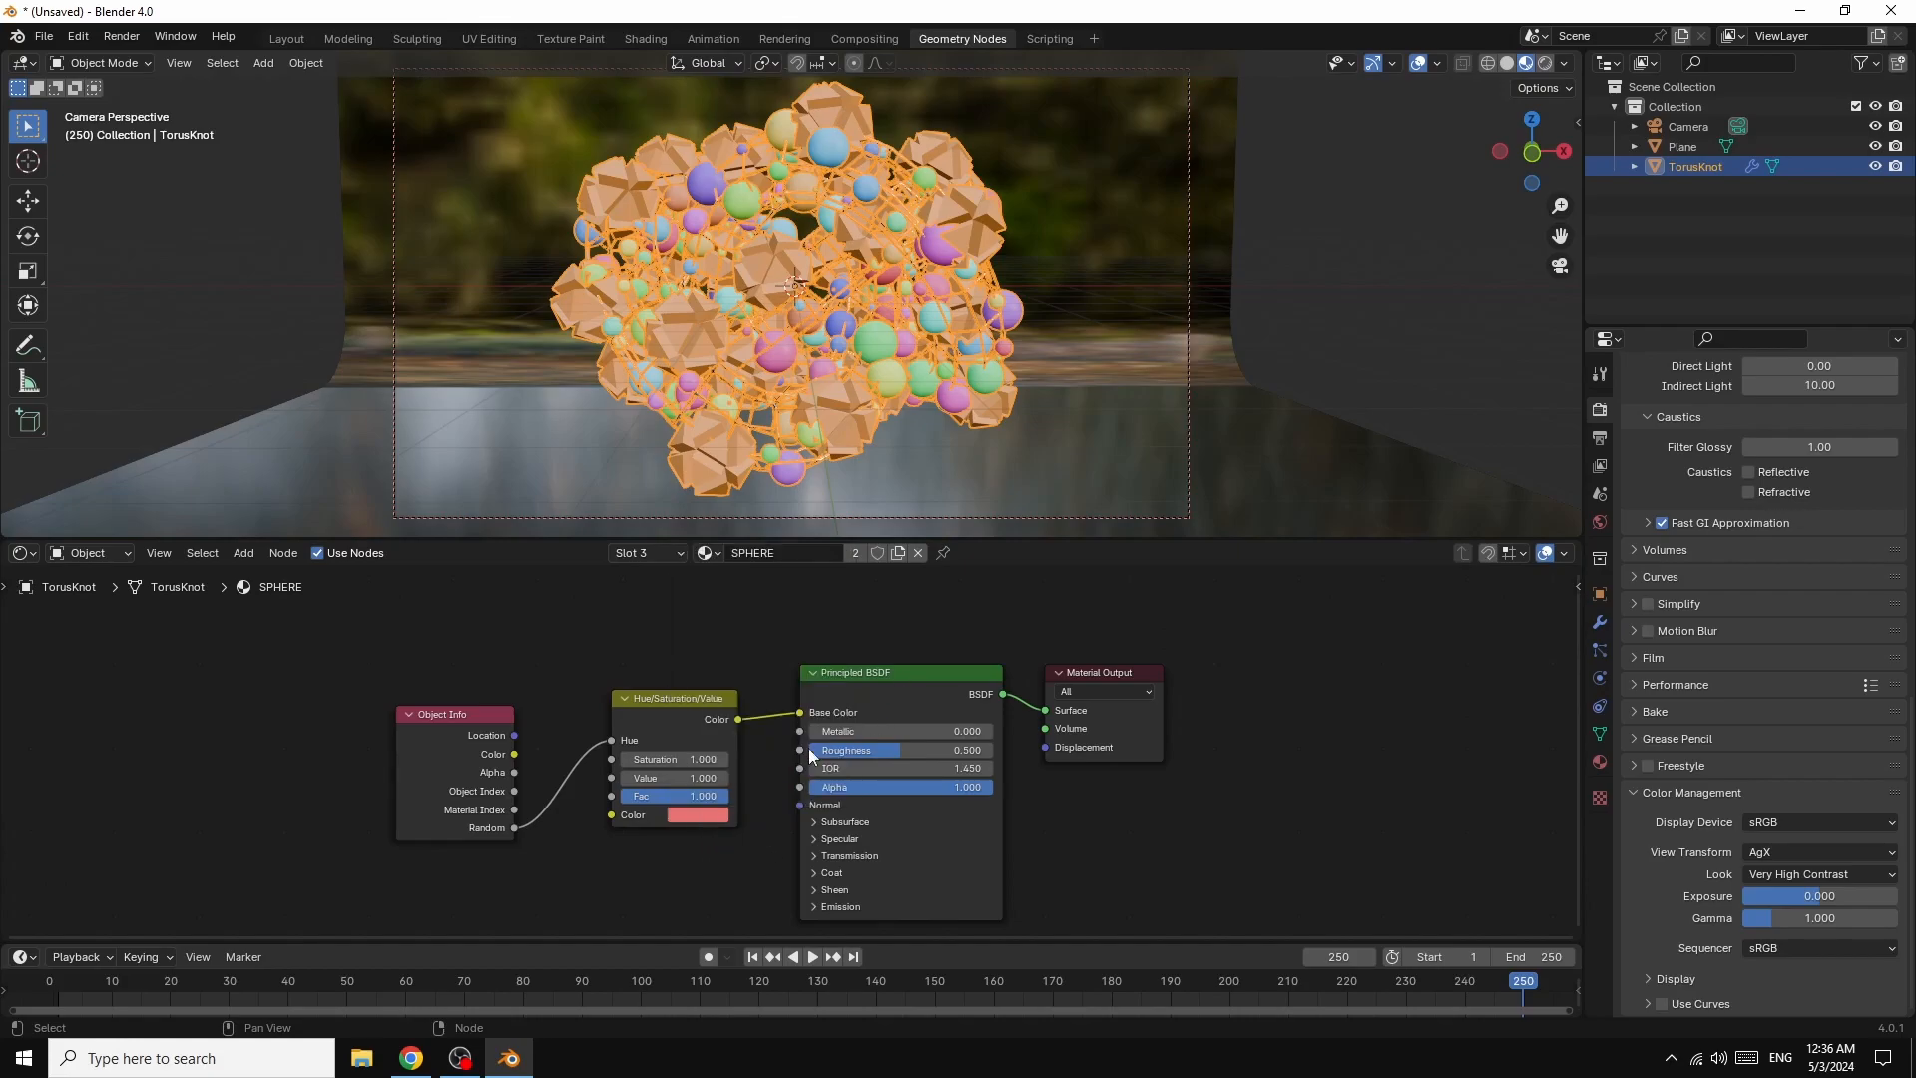
- Switch back to the ICOSPHERE material and change its base color to light blue
left_click(709, 552)
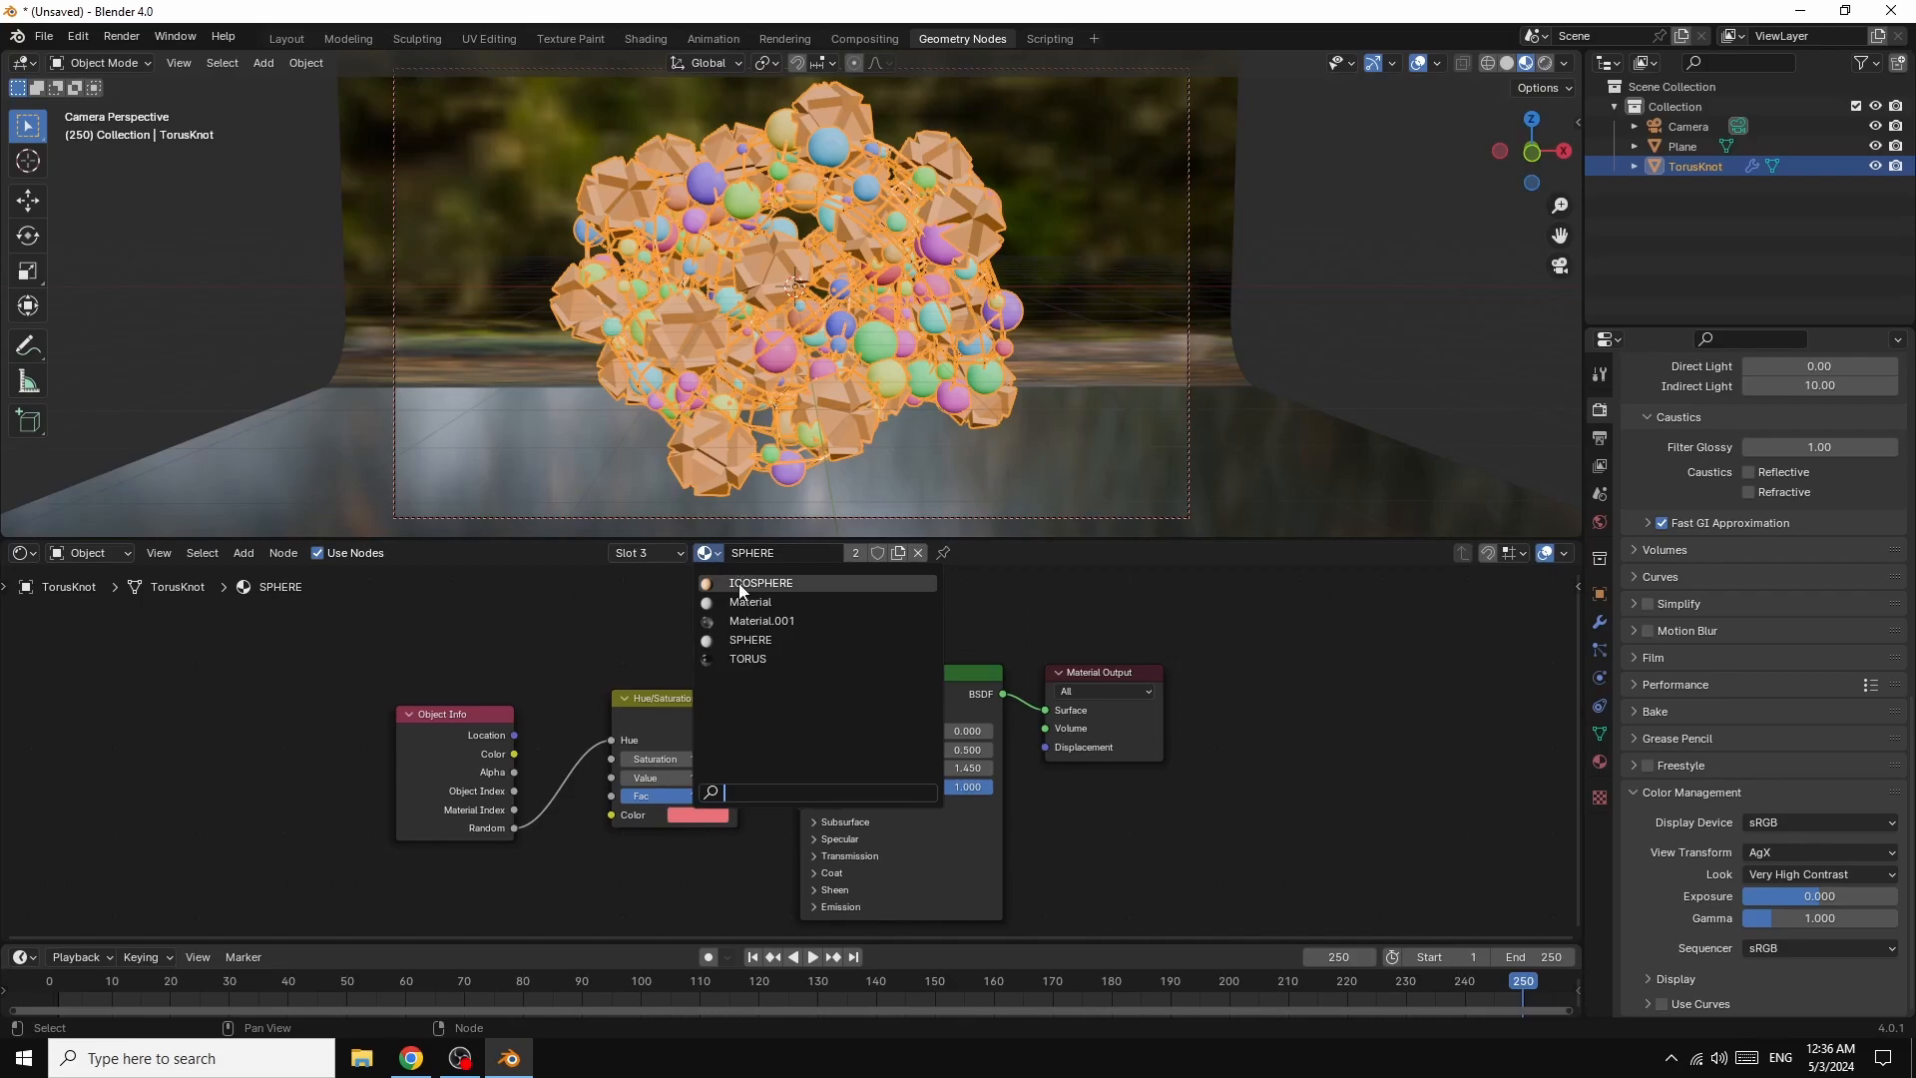
left_click(744, 584)
left_click(926, 710)
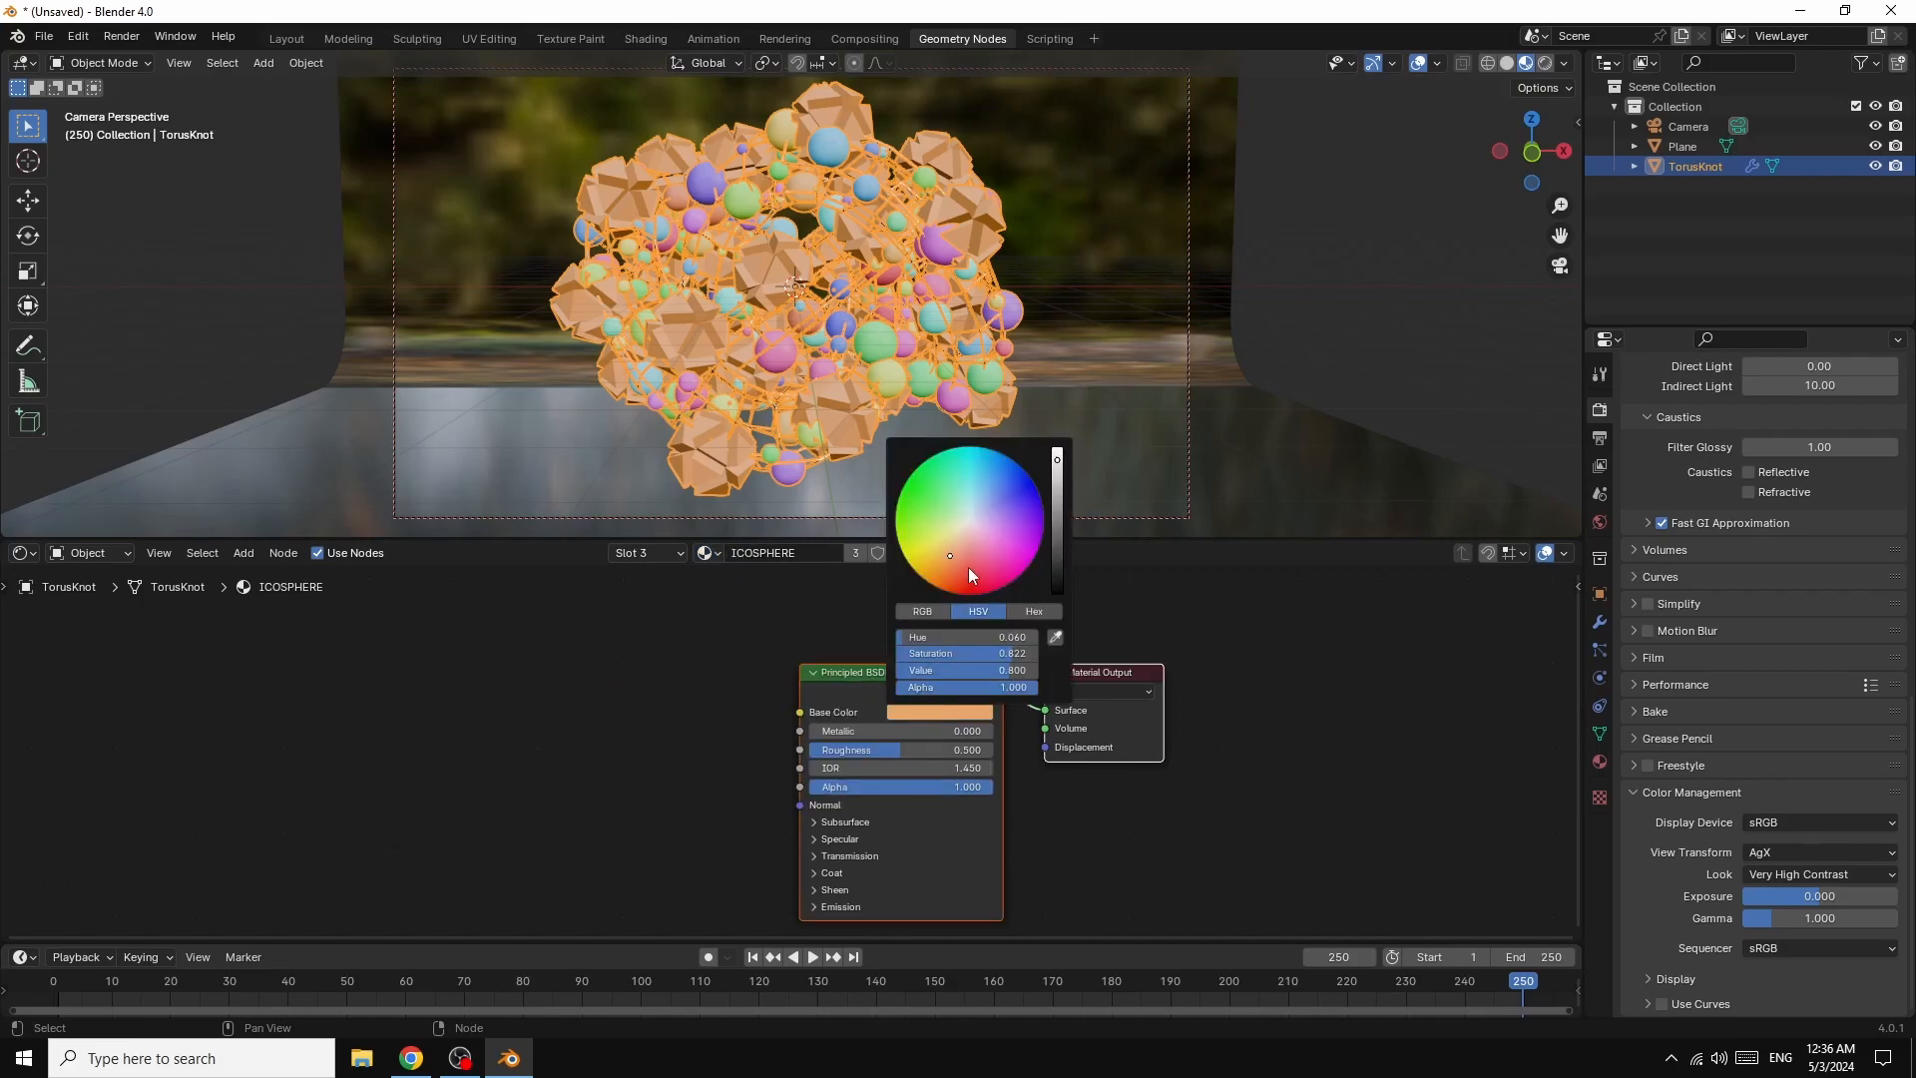
left_click_drag(948, 560, 1056, 465)
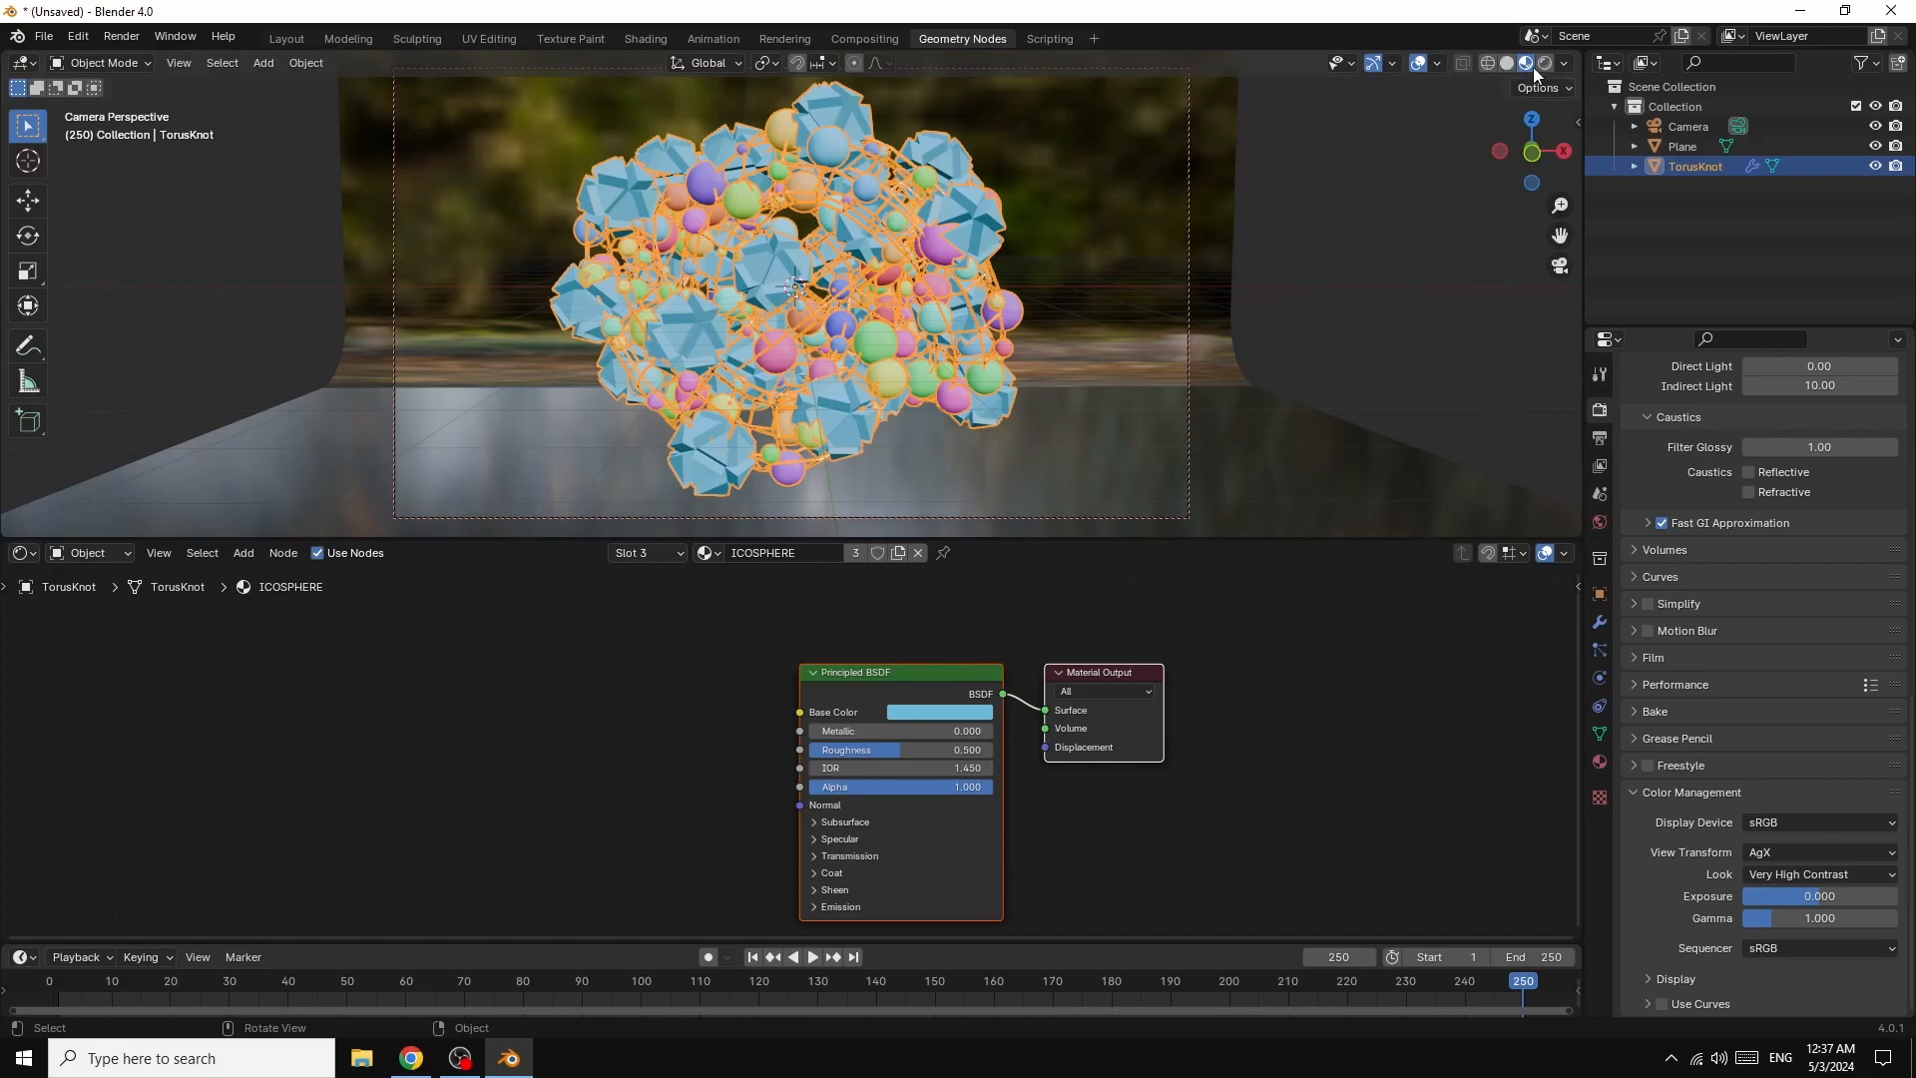
- Play the animation, stop it at frame 164 and switch the viewport to rendered shading
left_click(814, 958)
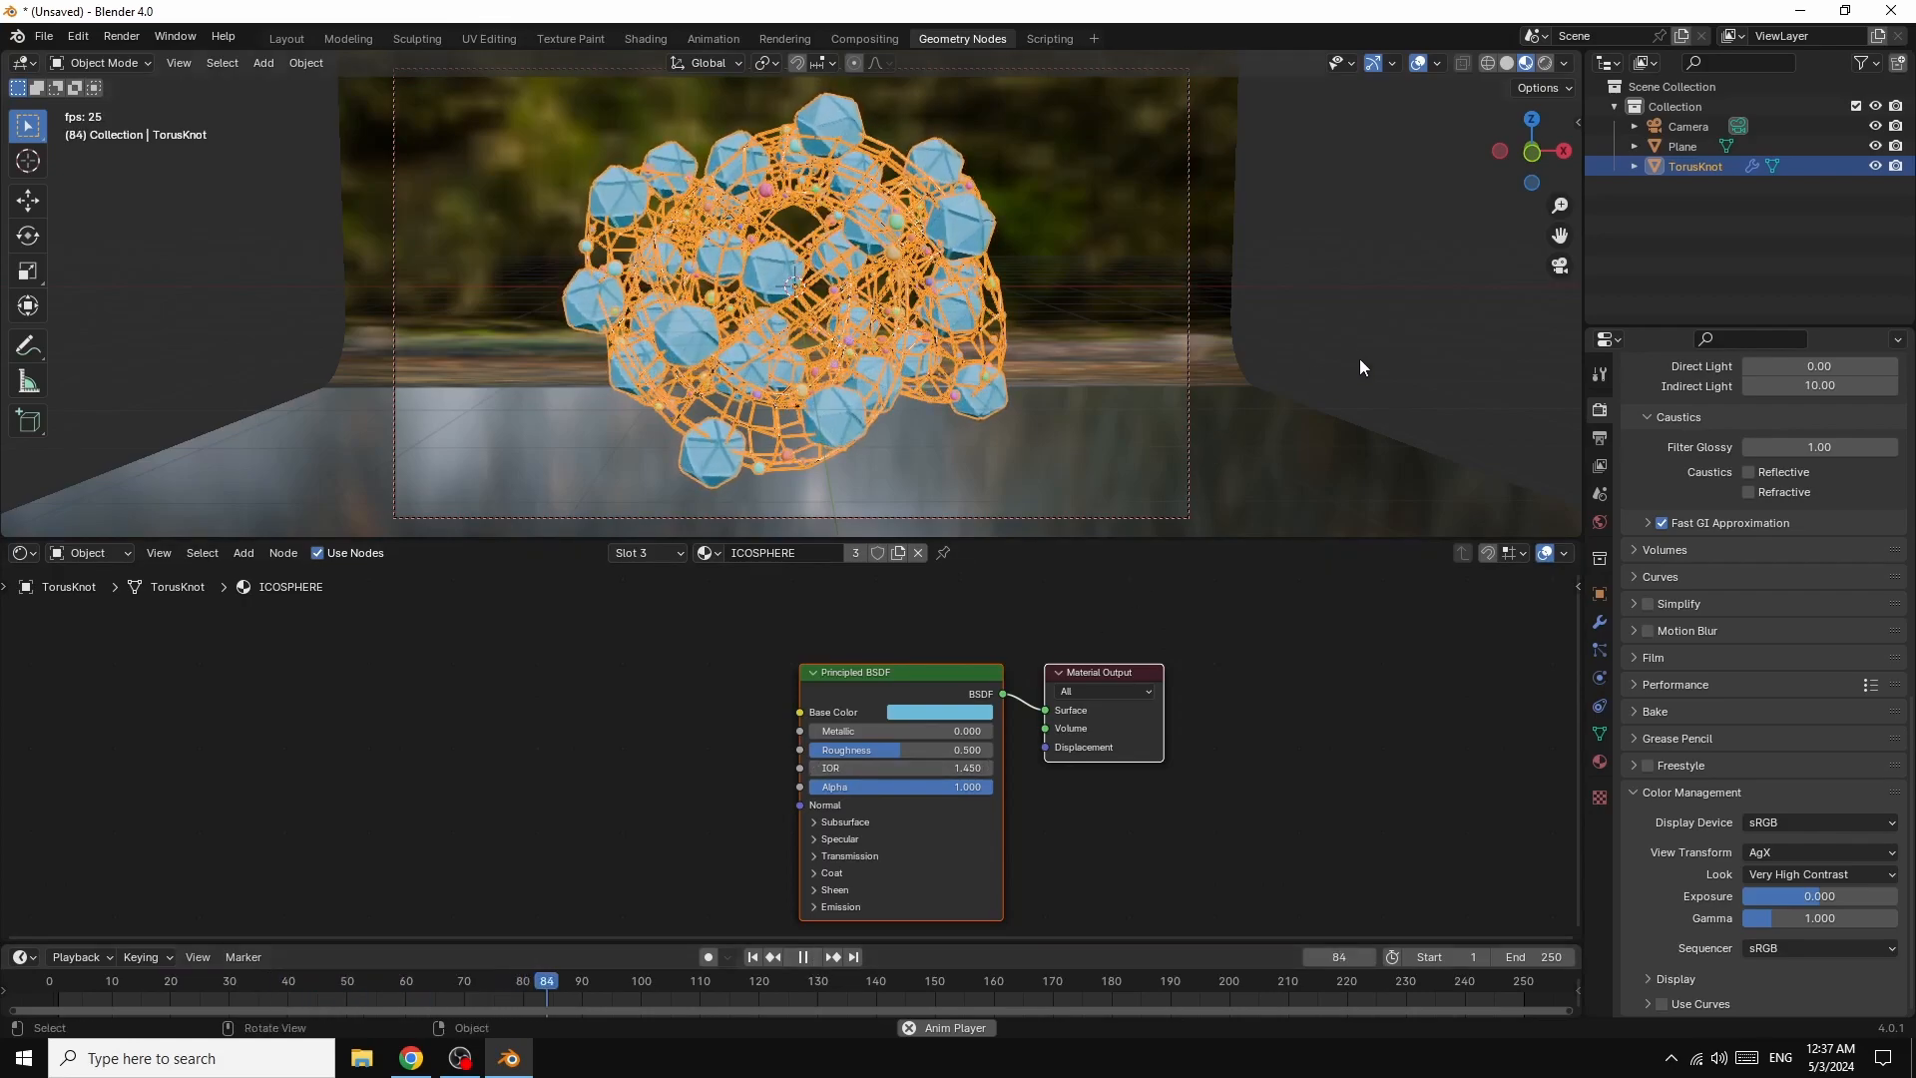
left_click(1384, 316)
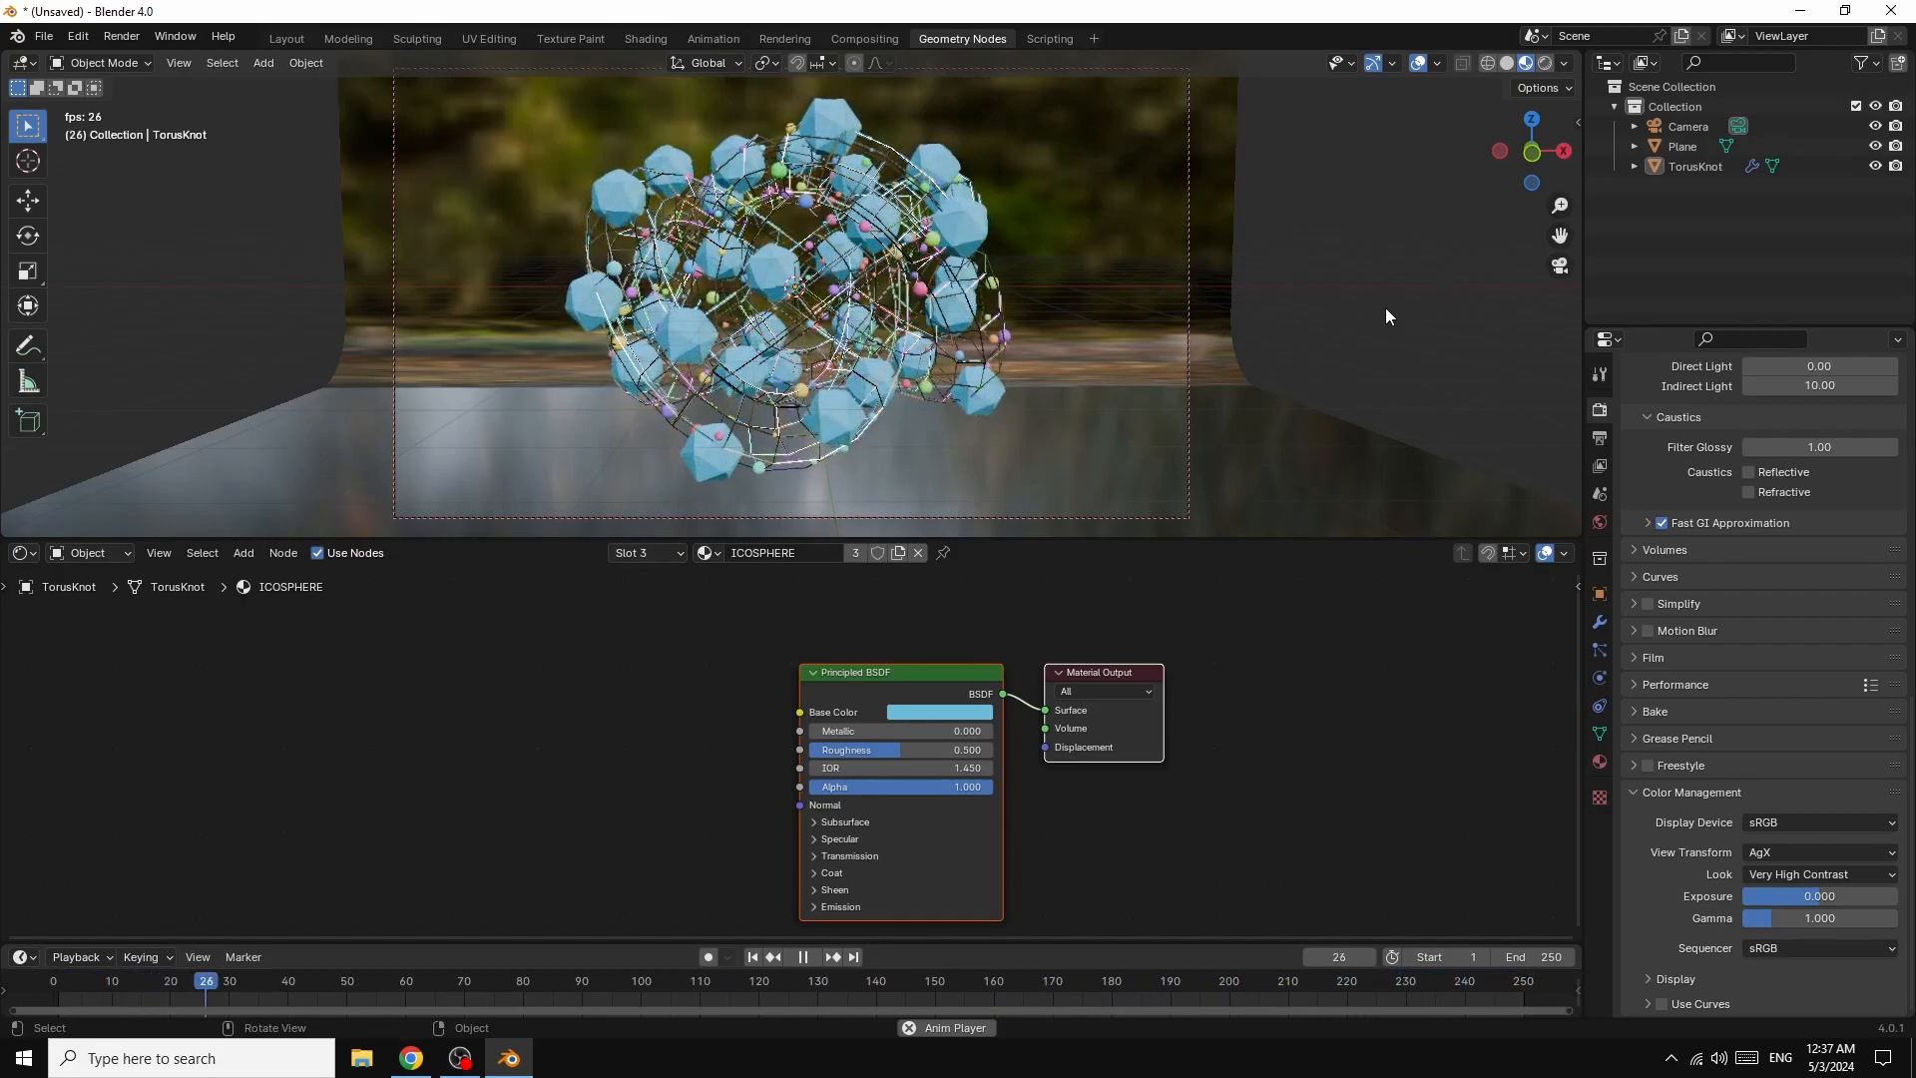
left_click_drag(552, 986, 1015, 992)
key("space")
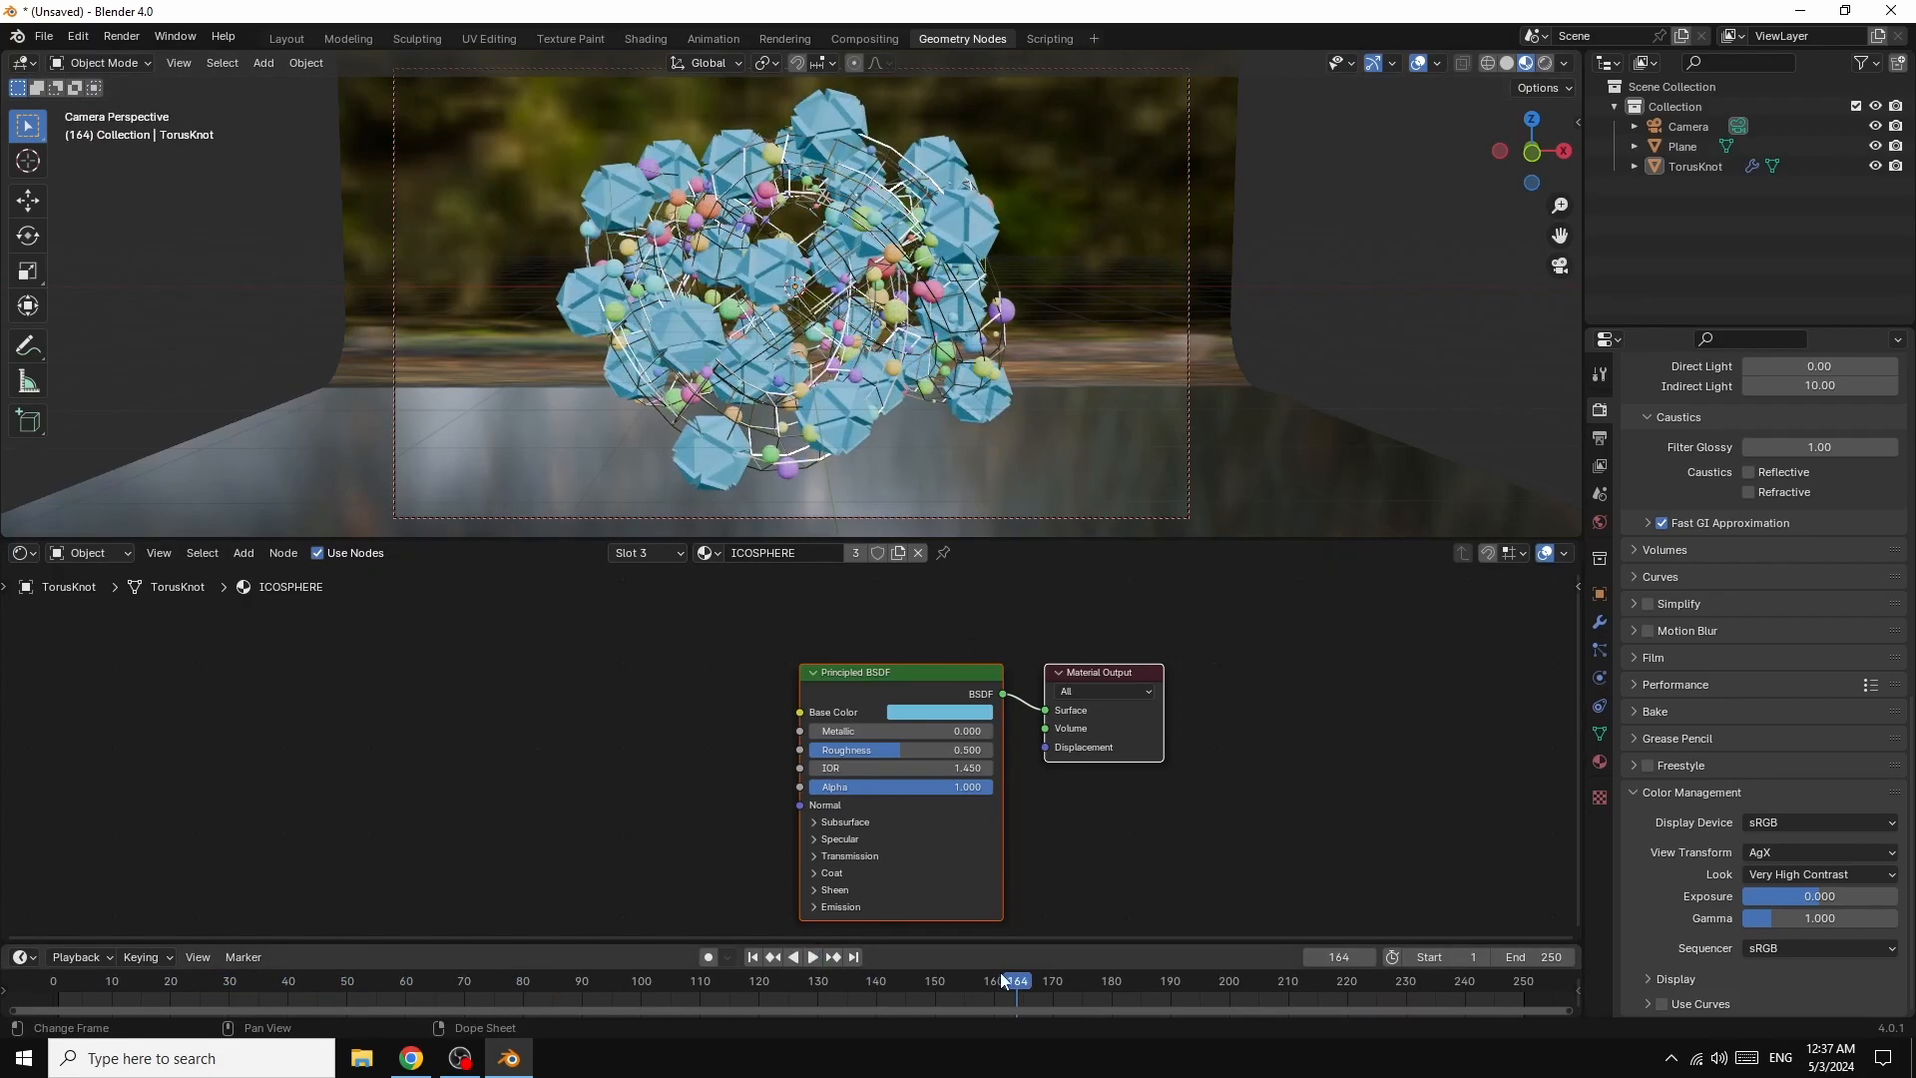
left_click(1543, 62)
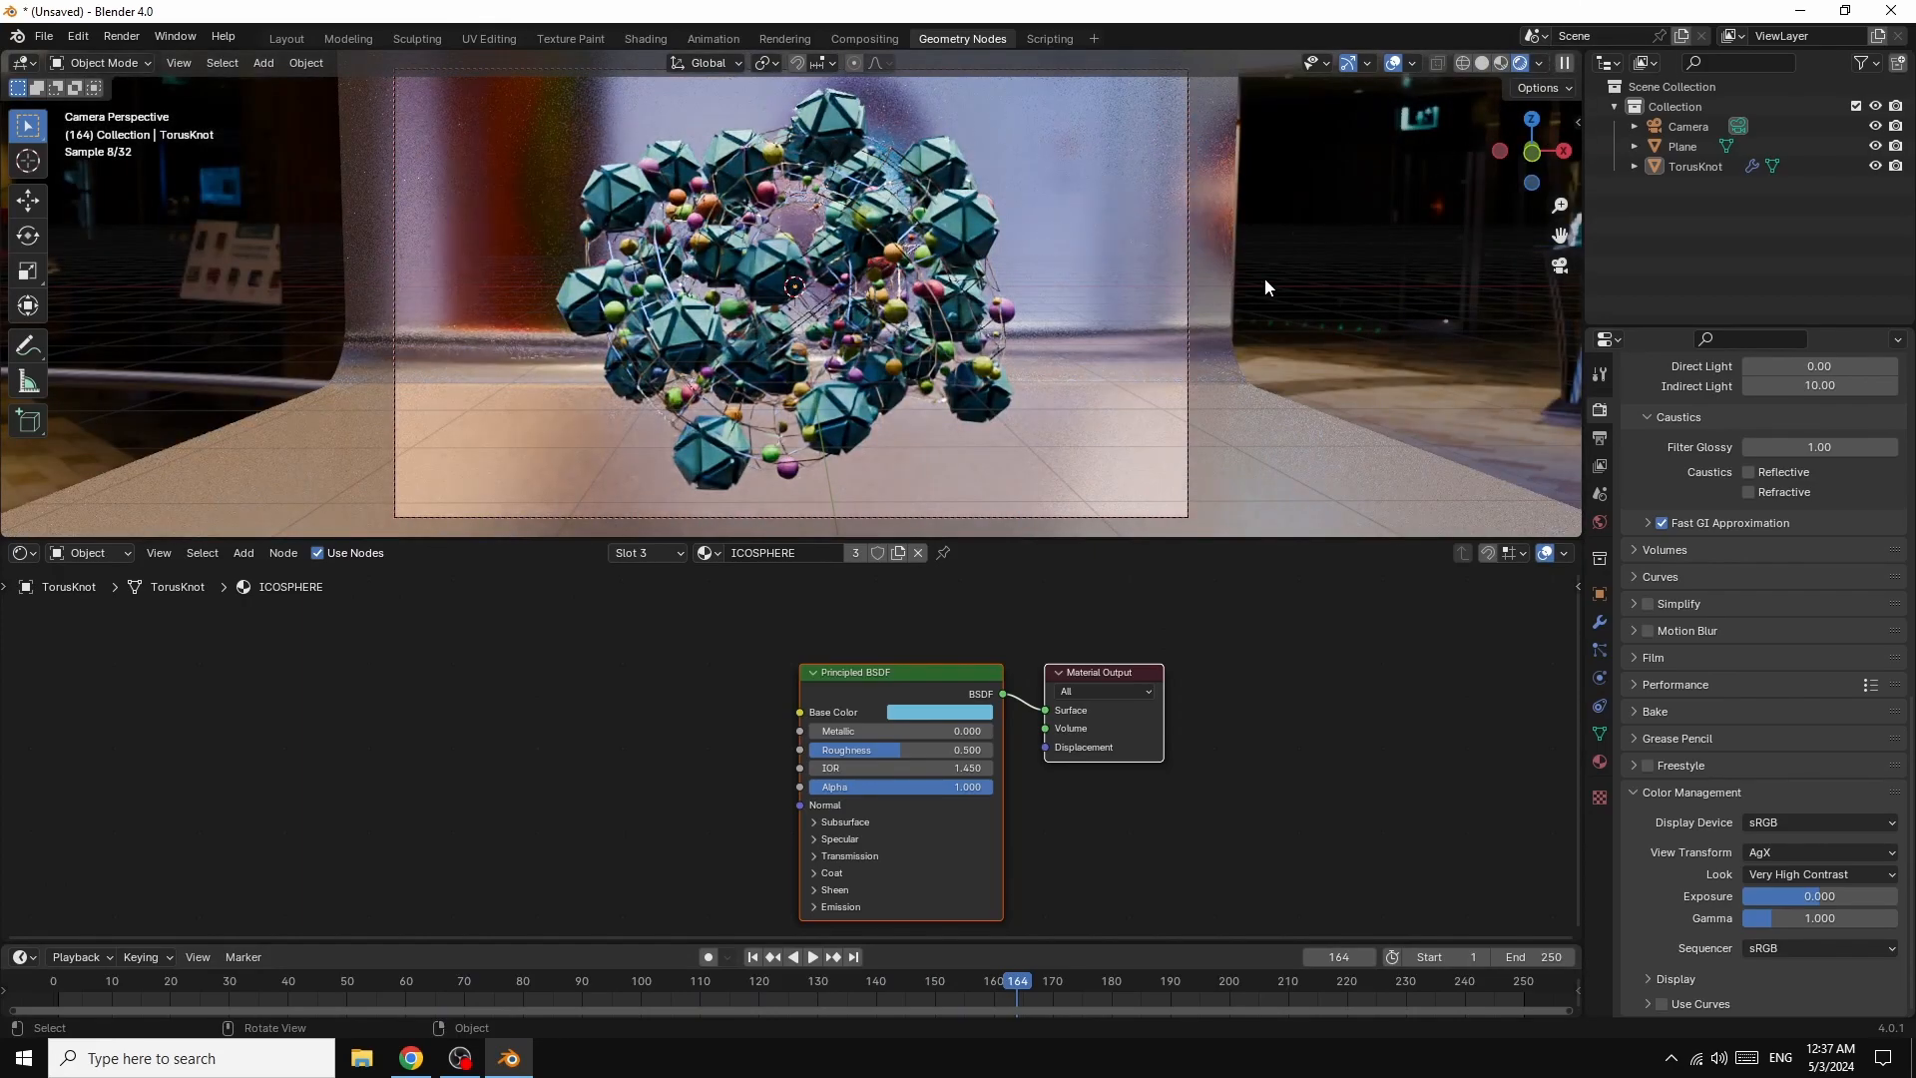
- Set the ICOSPHERE material's base color to pale lavender, then drive it with an Object Info node's Random output
left_click(922, 713)
left_click_drag(979, 487, 978, 517)
scroll(978, 507, "up", 4)
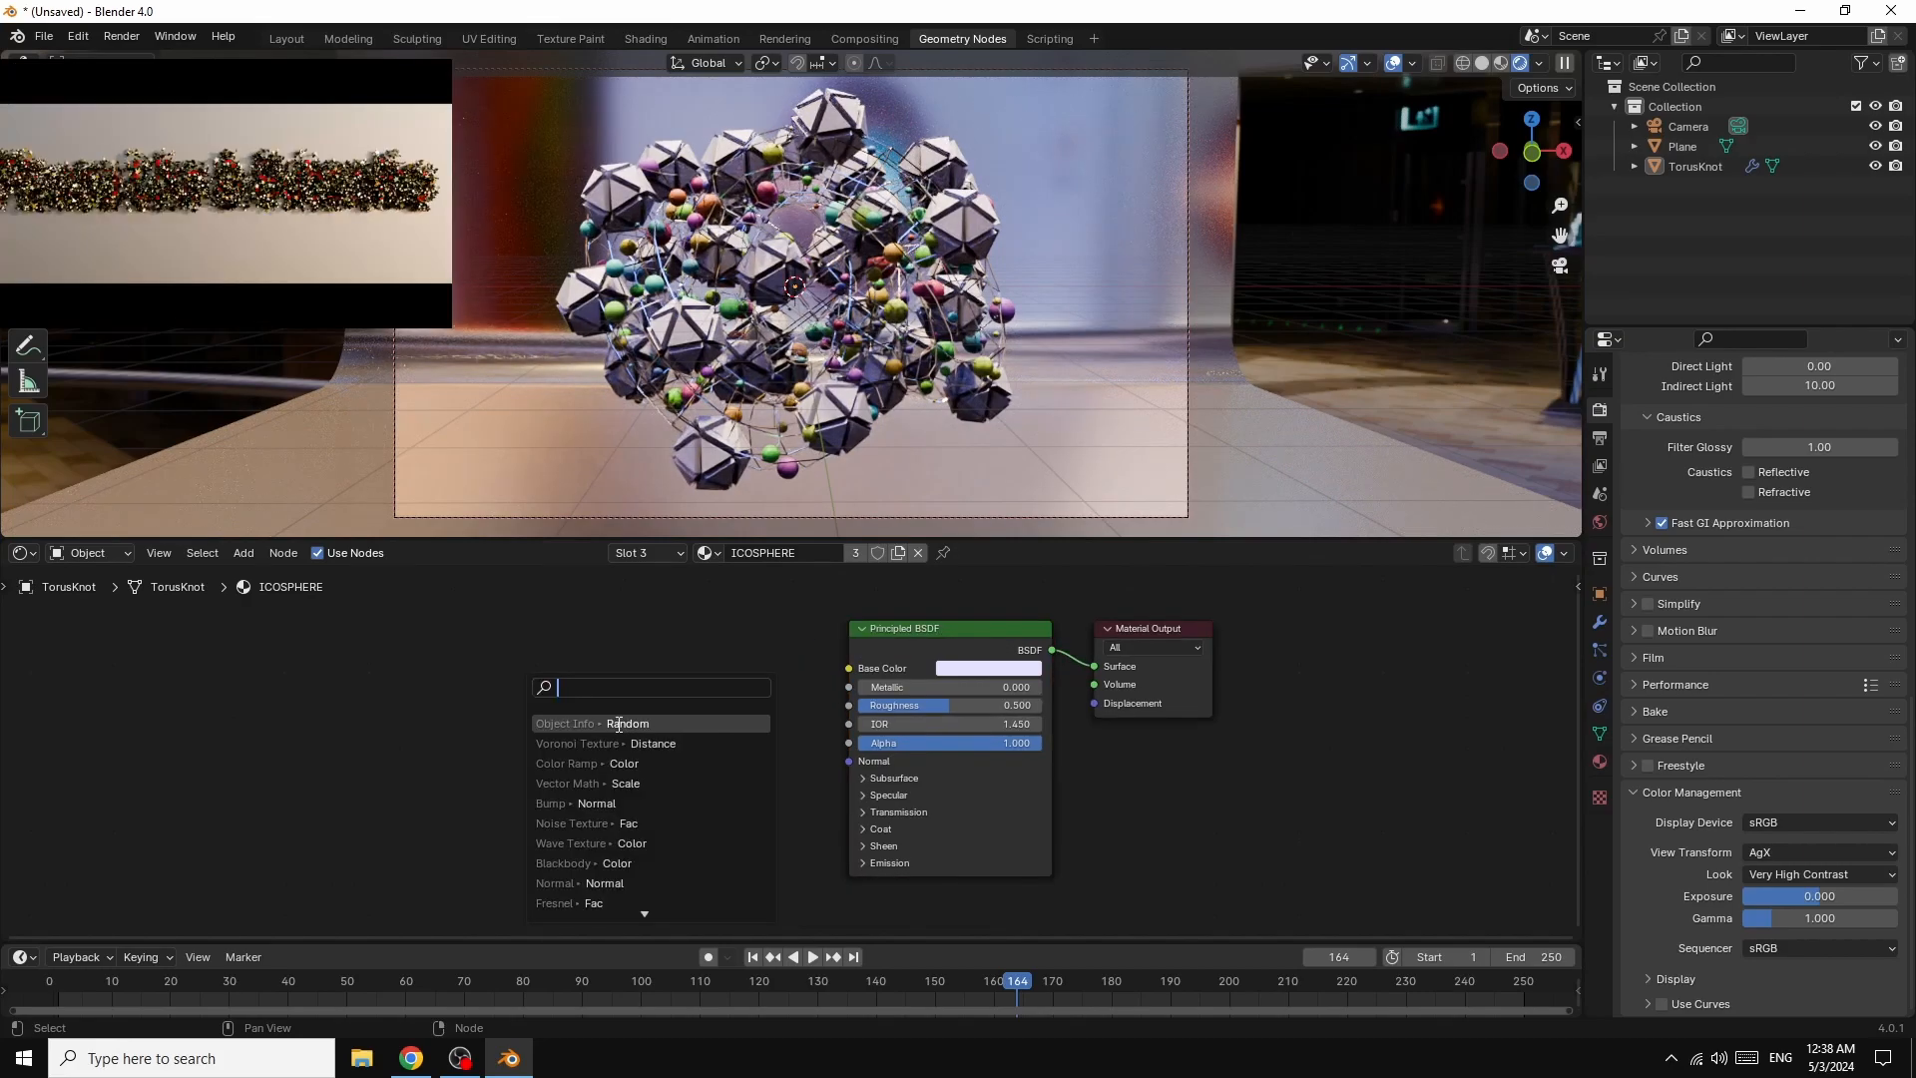
left_click(618, 722)
left_click(386, 710)
- Insert a Hue/Saturation/Value node before the ICOSPHERE material's Base Color, with Random driving Hue and a near-white color
left_click(244, 553)
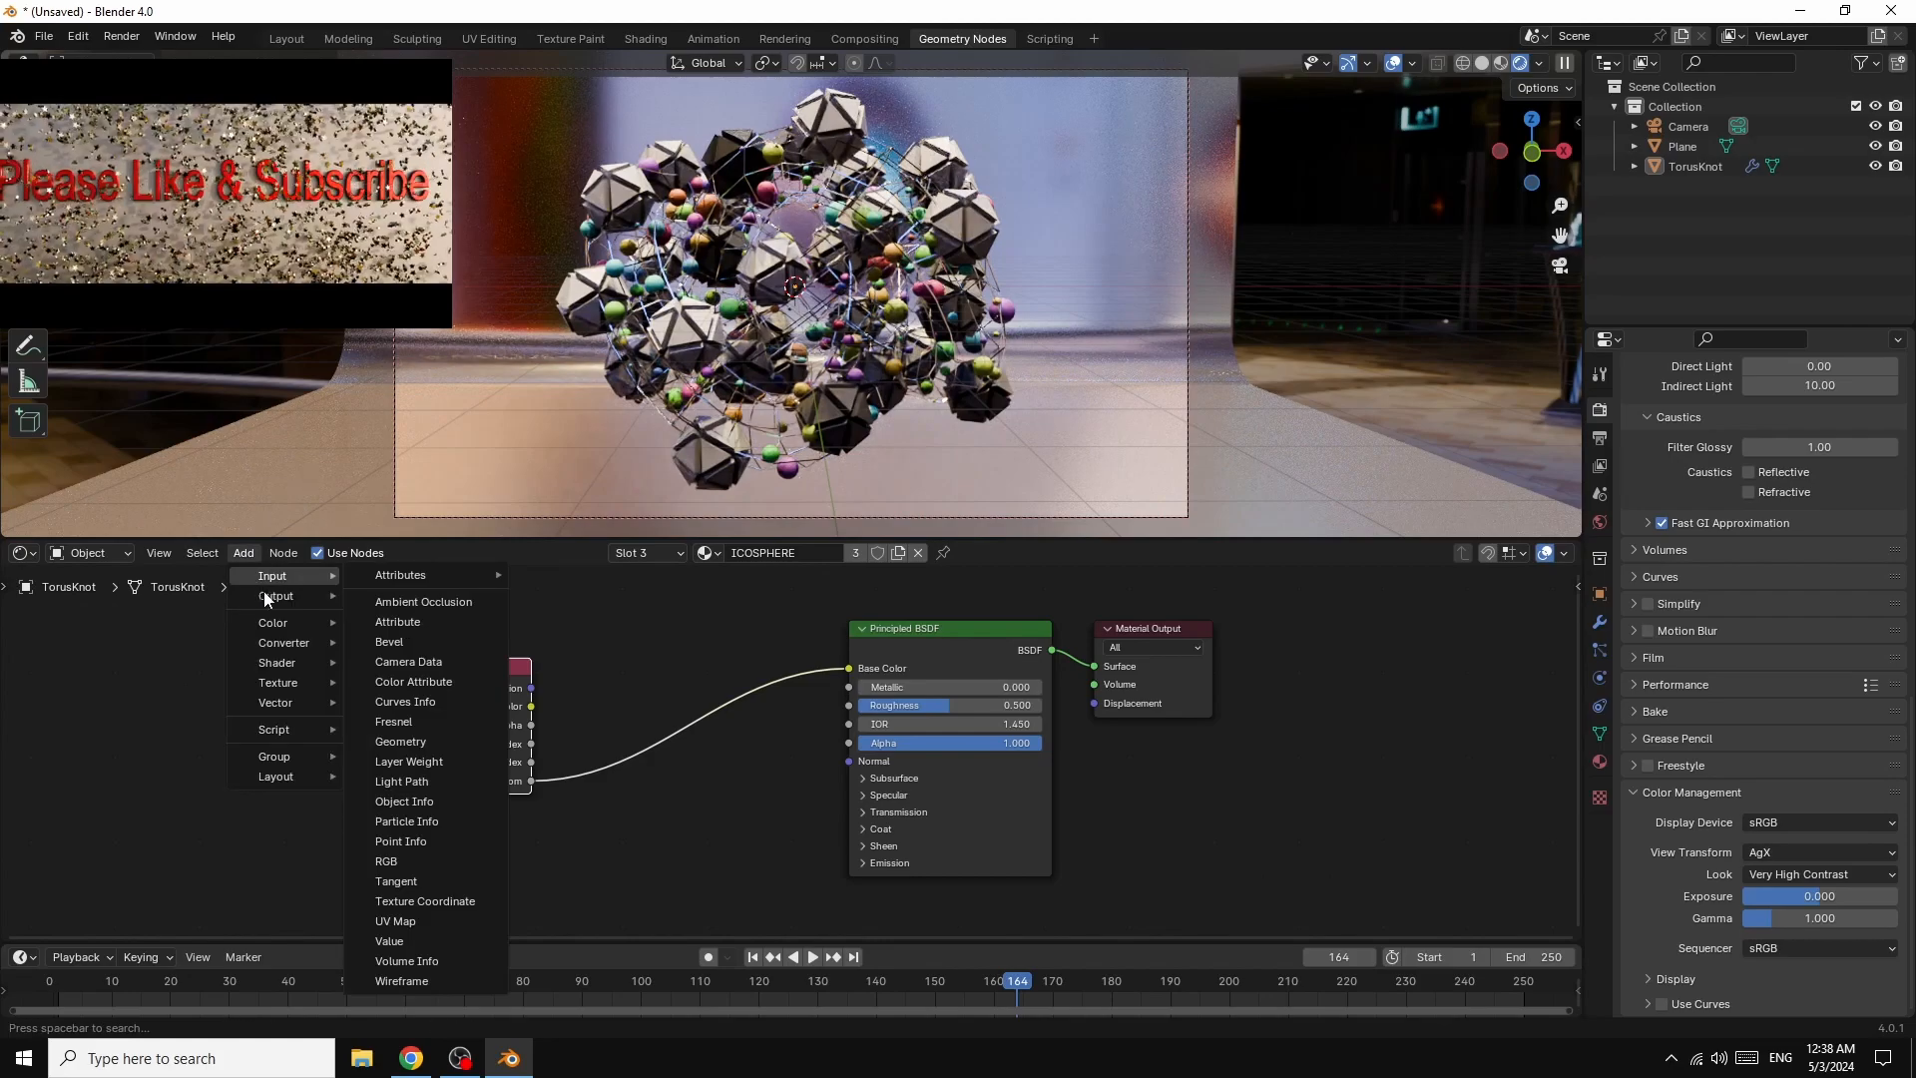
mouse_move(317, 623)
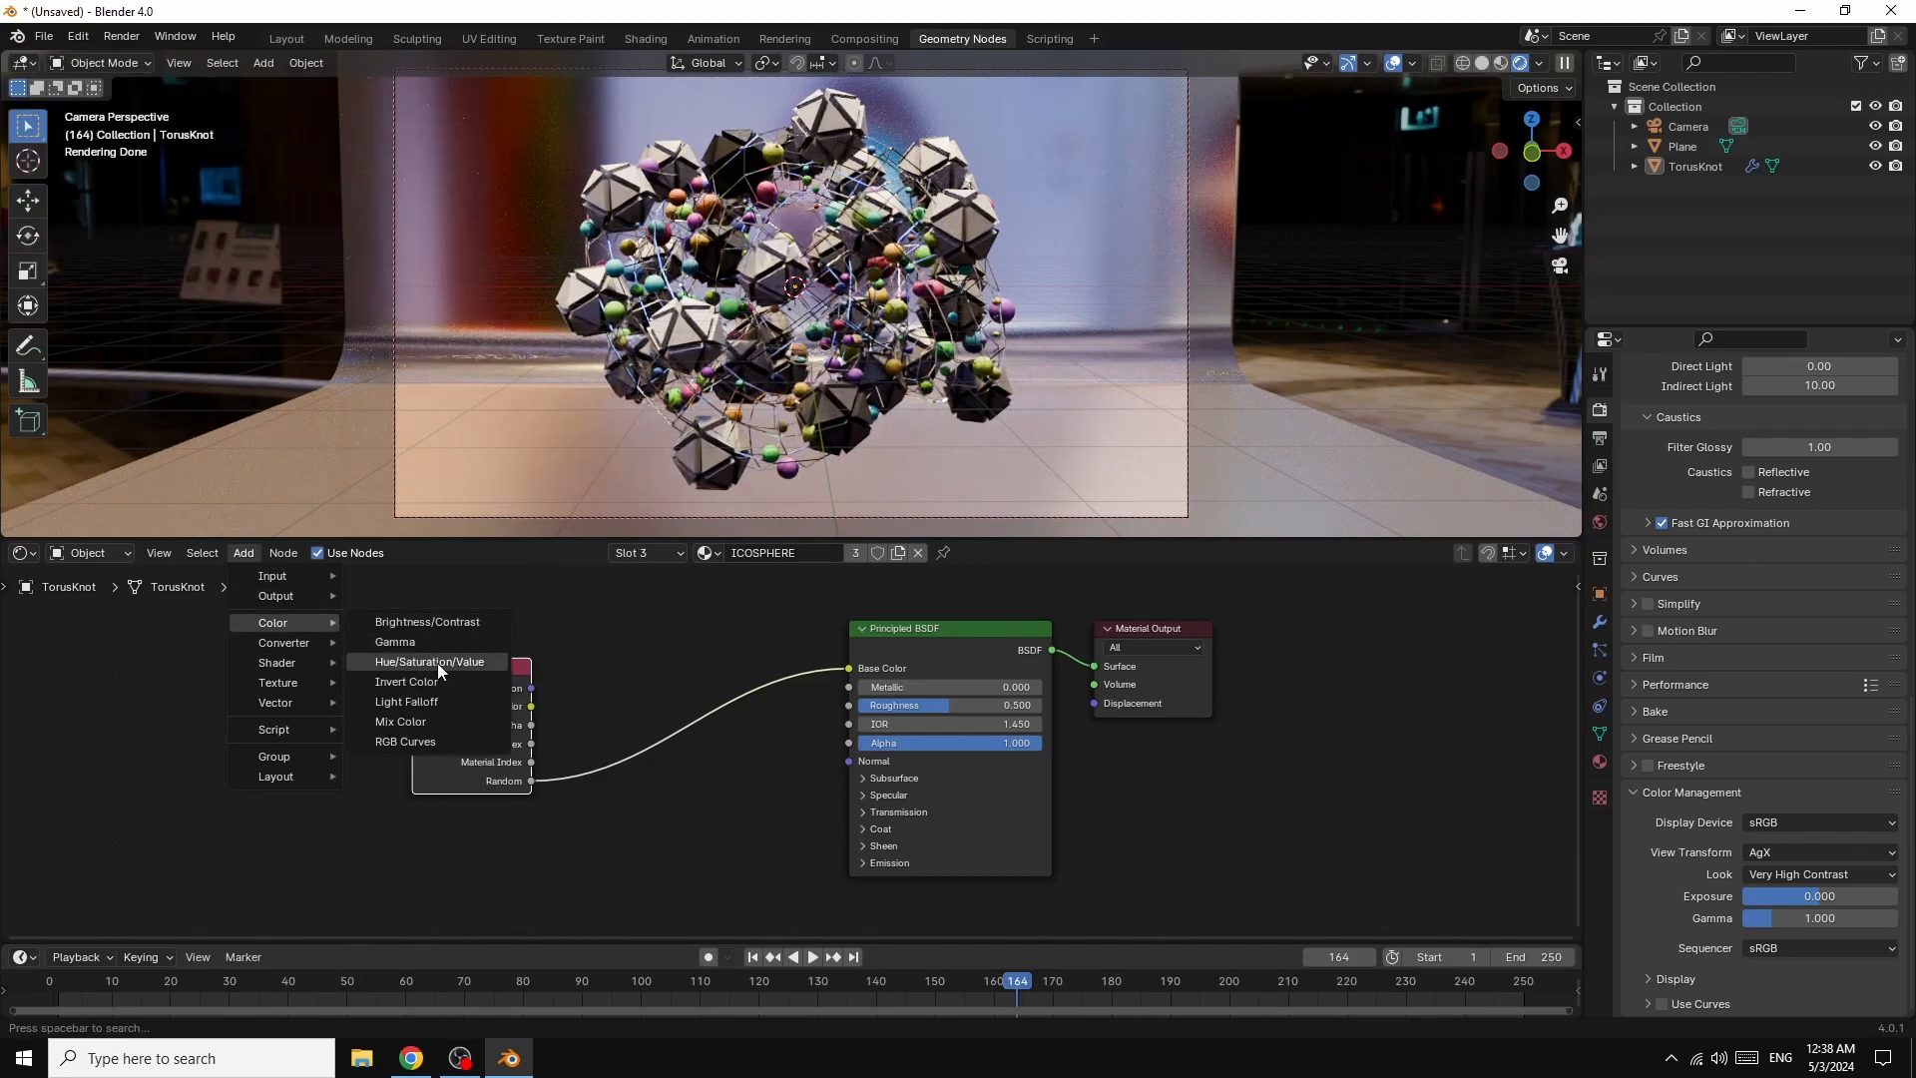
left_click(437, 663)
left_click(651, 698)
left_click_drag(653, 779, 654, 704)
left_click(751, 779)
mouse_move(795, 583)
left_mouse_down()
mouse_move(785, 571)
mouse_move(786, 591)
left_mouse_up()
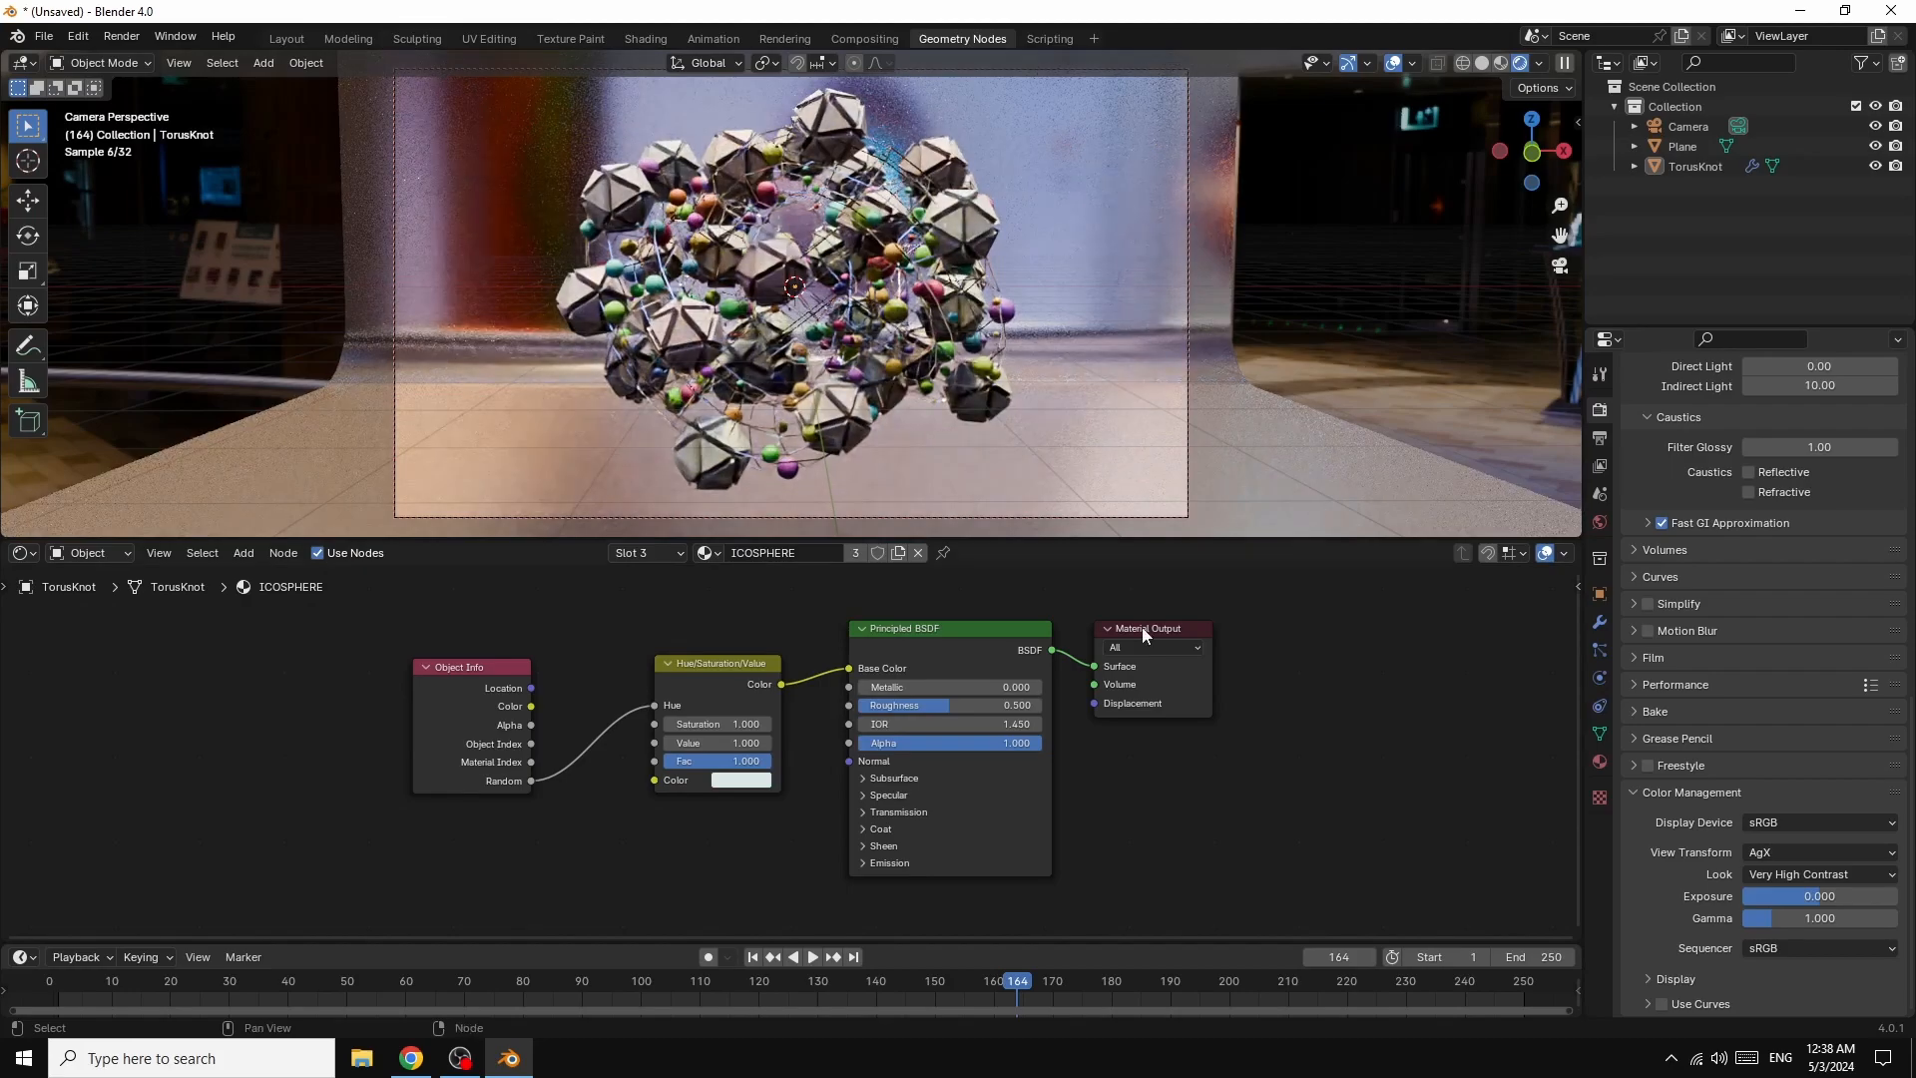
- Set the ICOSPHERE material's Metallic to 1.000 and Roughness to 0.264, and tint the Hue/Saturation/Value color pale blue
left_click_drag(875, 687, 1045, 687)
left_click_drag(930, 707, 871, 705)
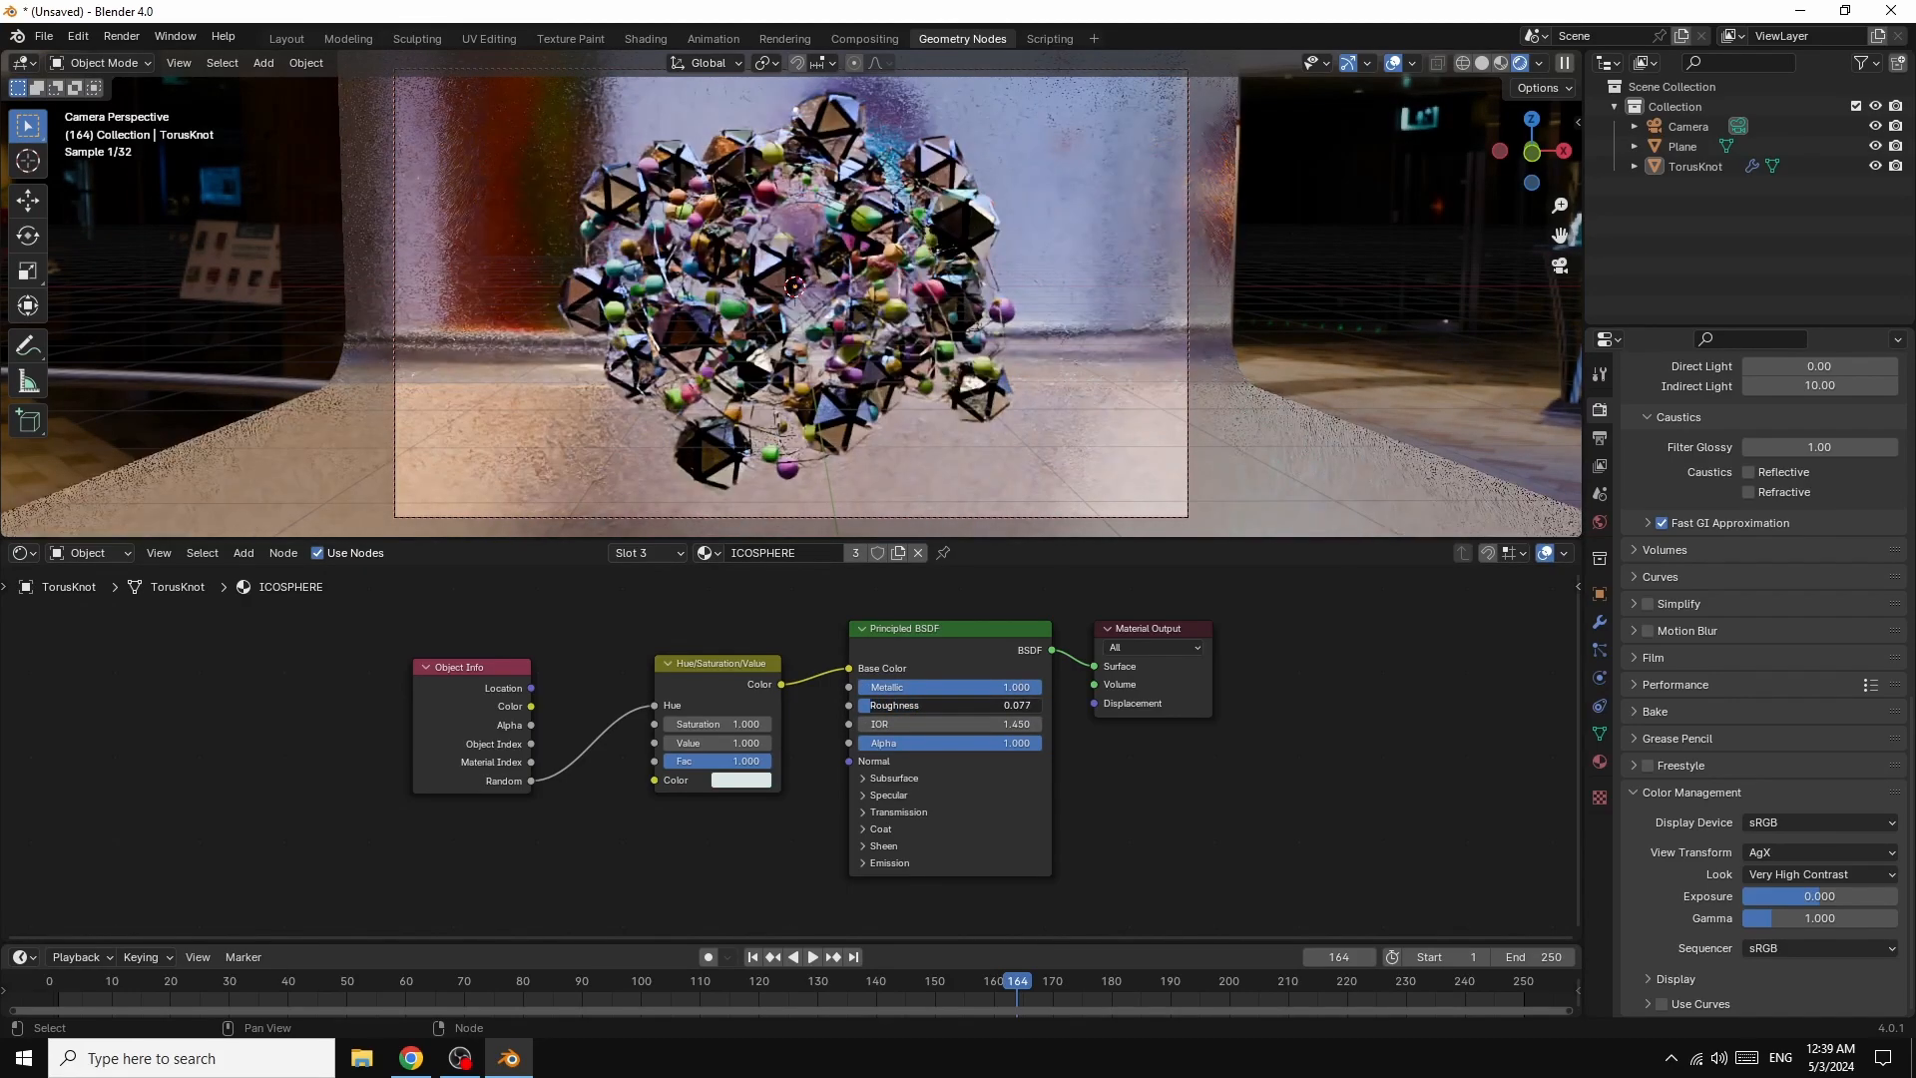
left_click(738, 779)
left_click_drag(792, 584, 796, 580)
mouse_move(898, 705)
left_mouse_down()
mouse_move(947, 705)
mouse_move(932, 705)
left_mouse_up()
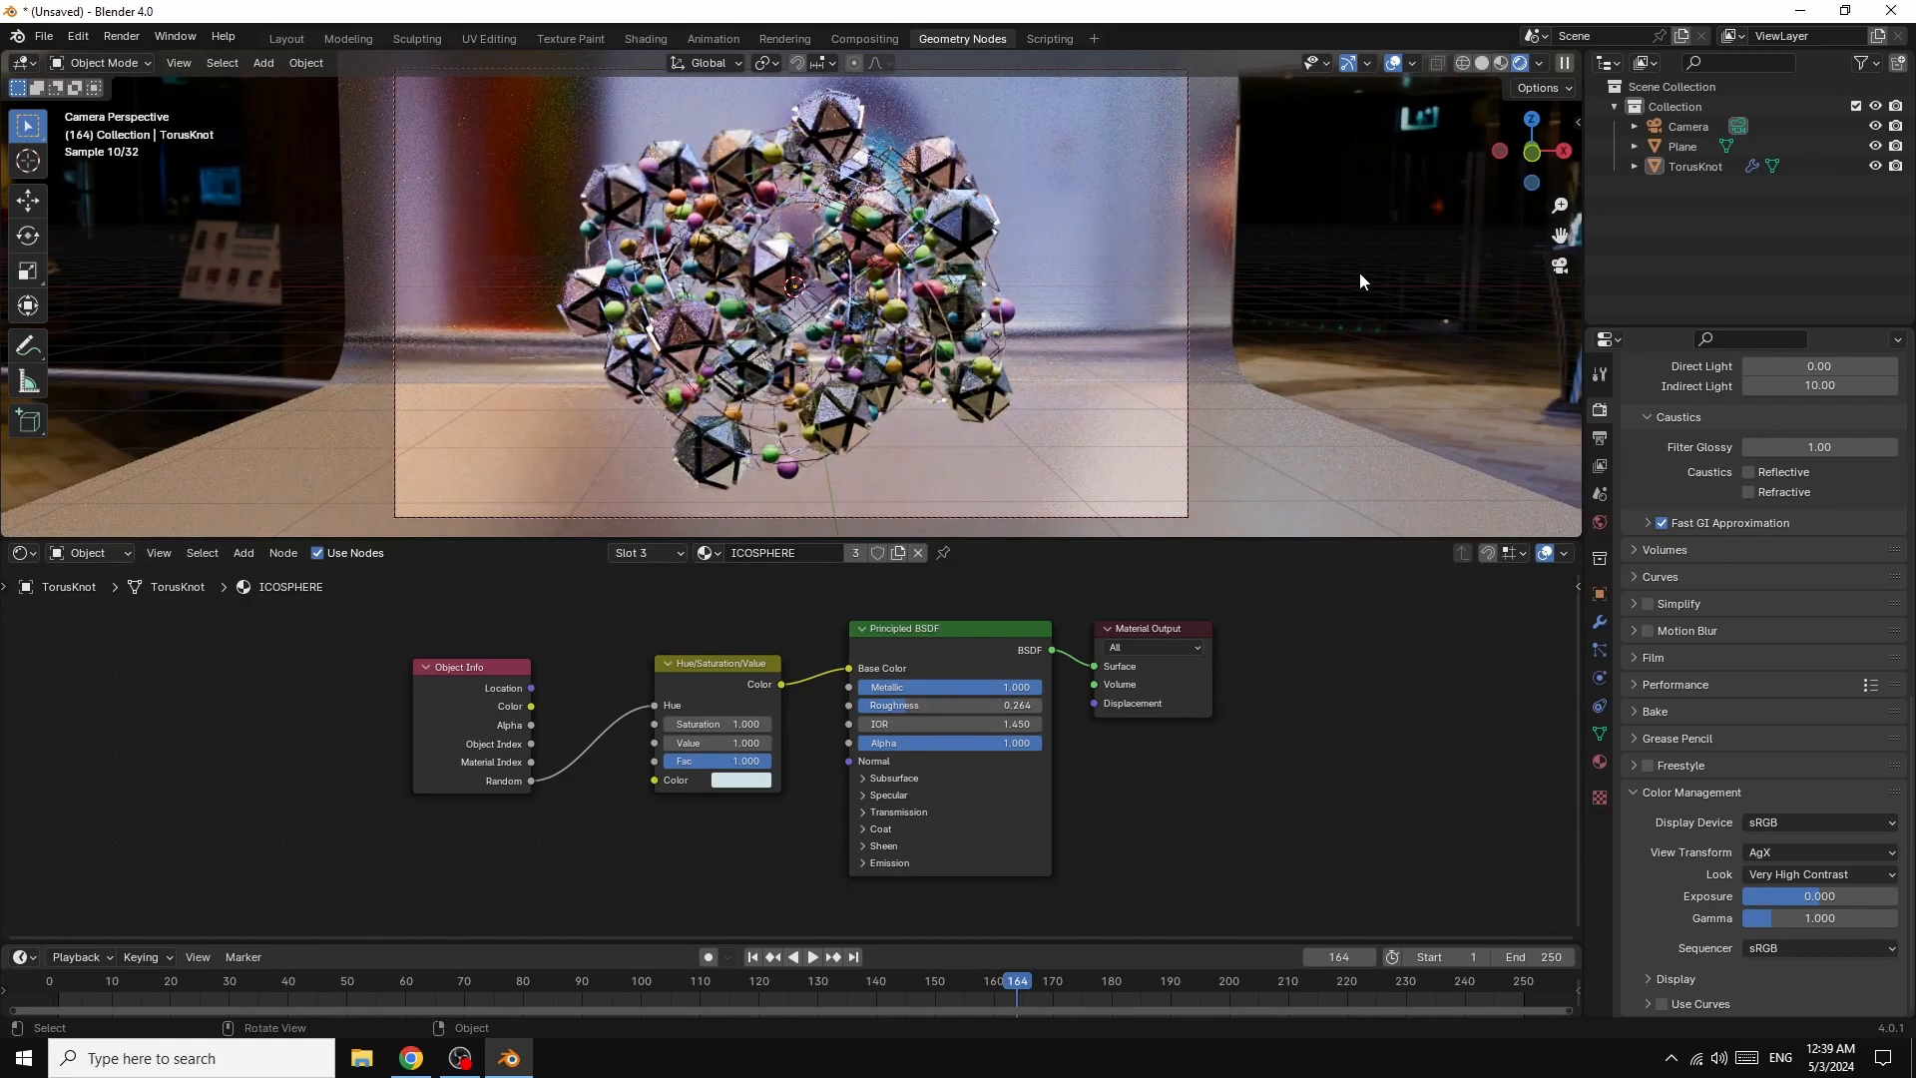
- Move to frame 168 and render the still image
left_click_drag(919, 979, 1442, 966)
key("Escape")
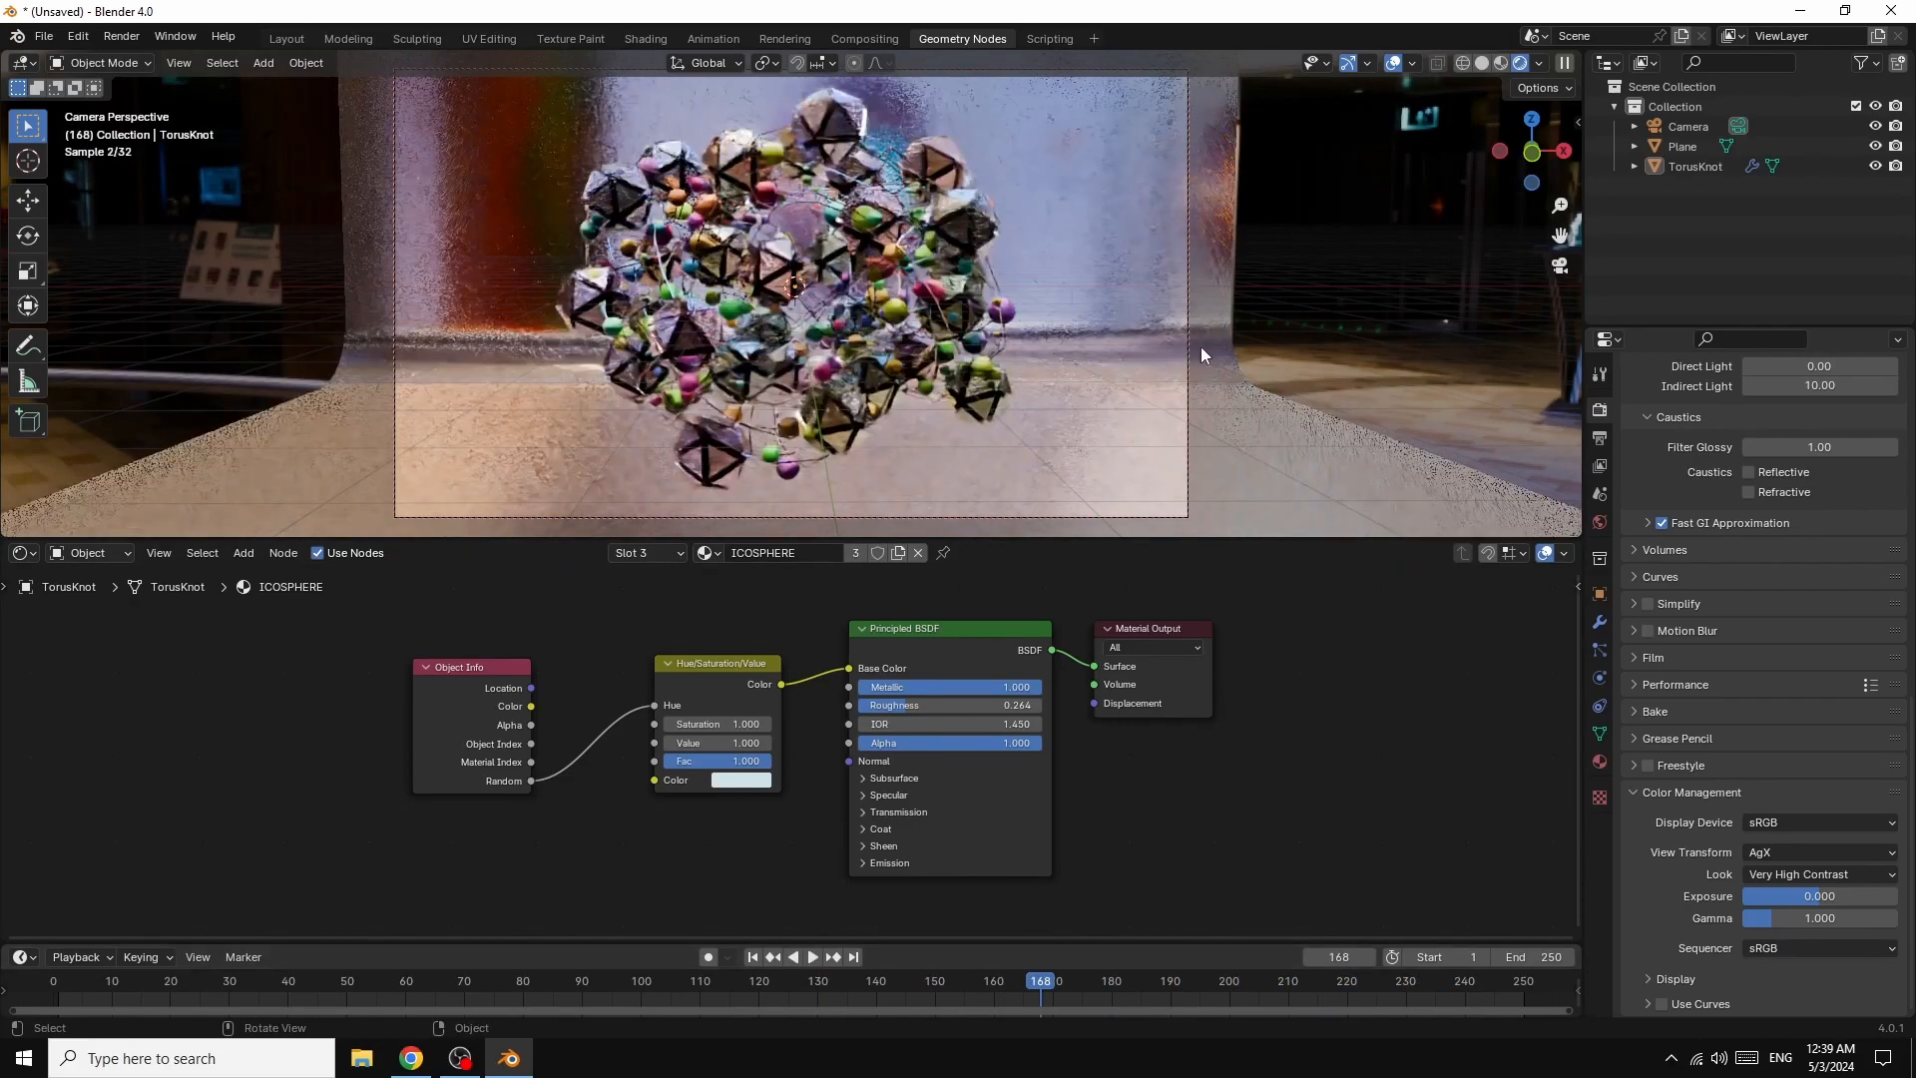
left_click(118, 36)
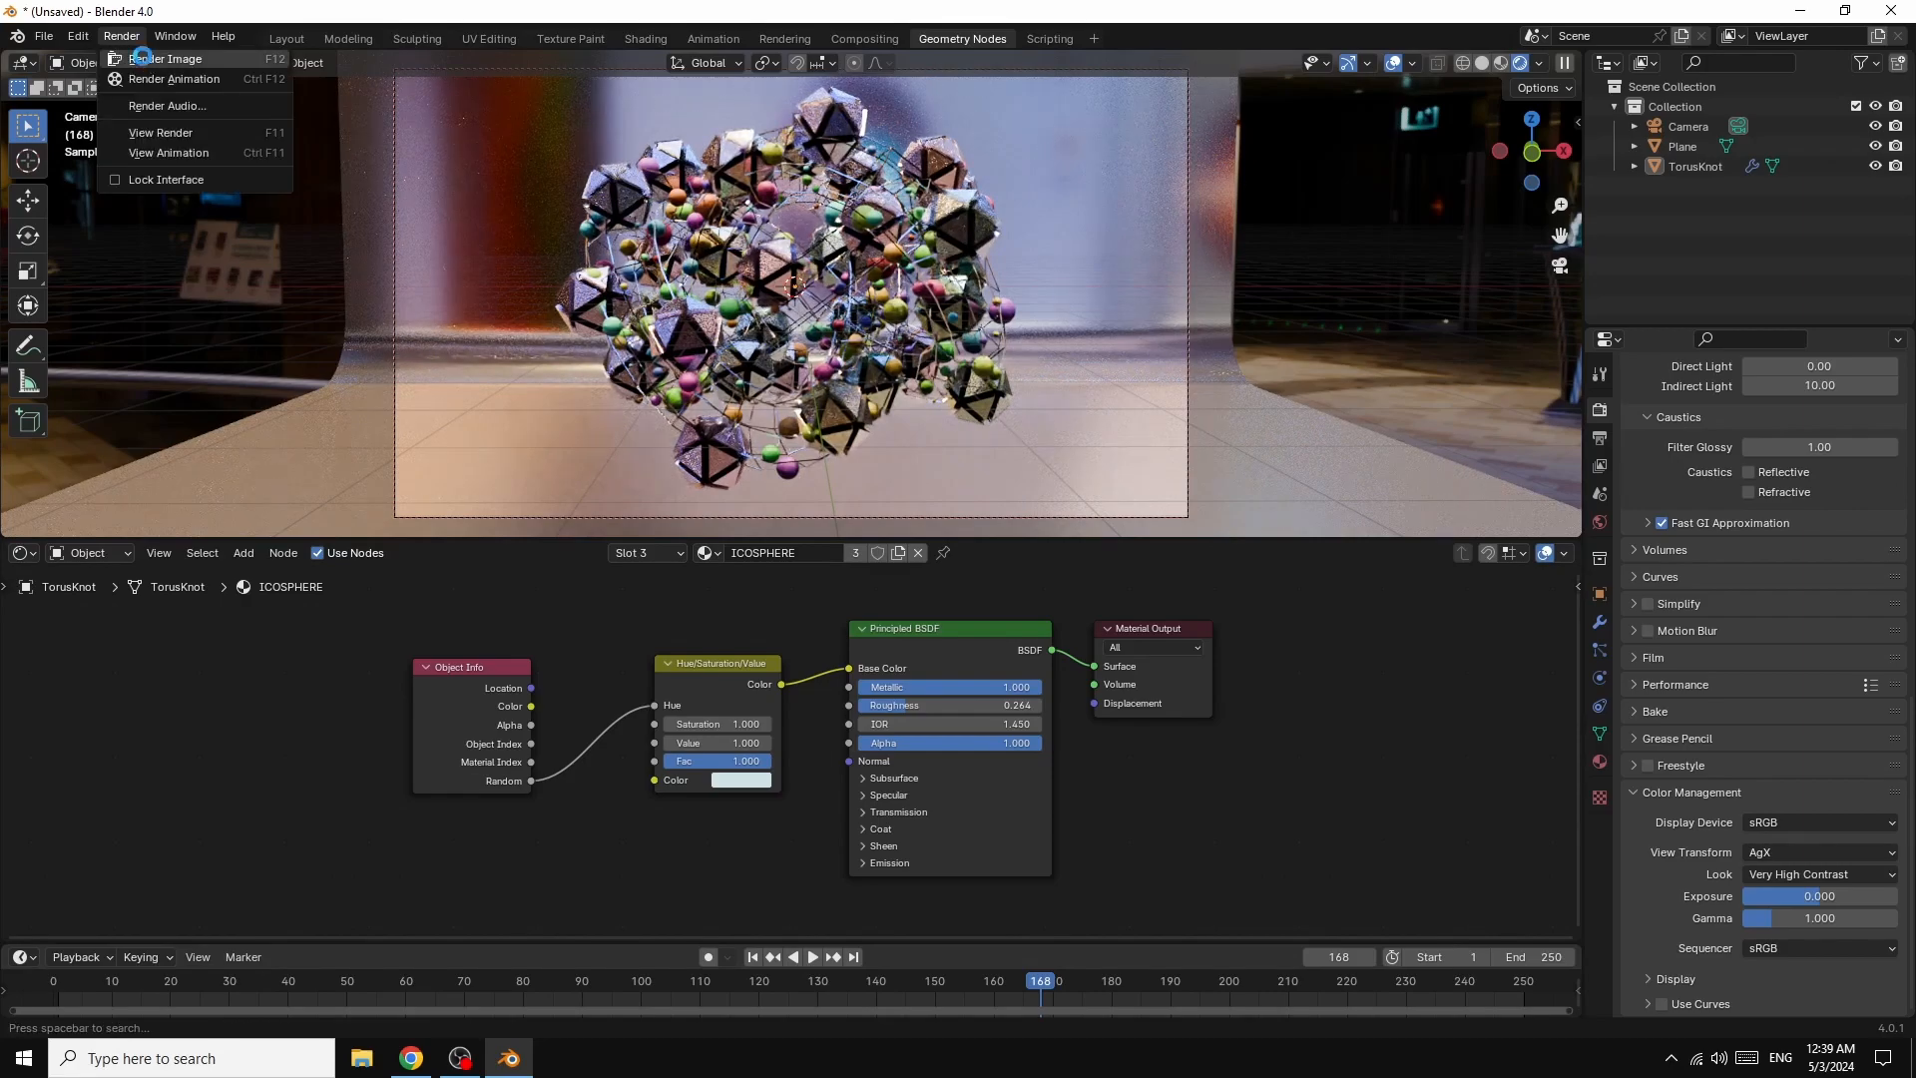
left_click(142, 58)
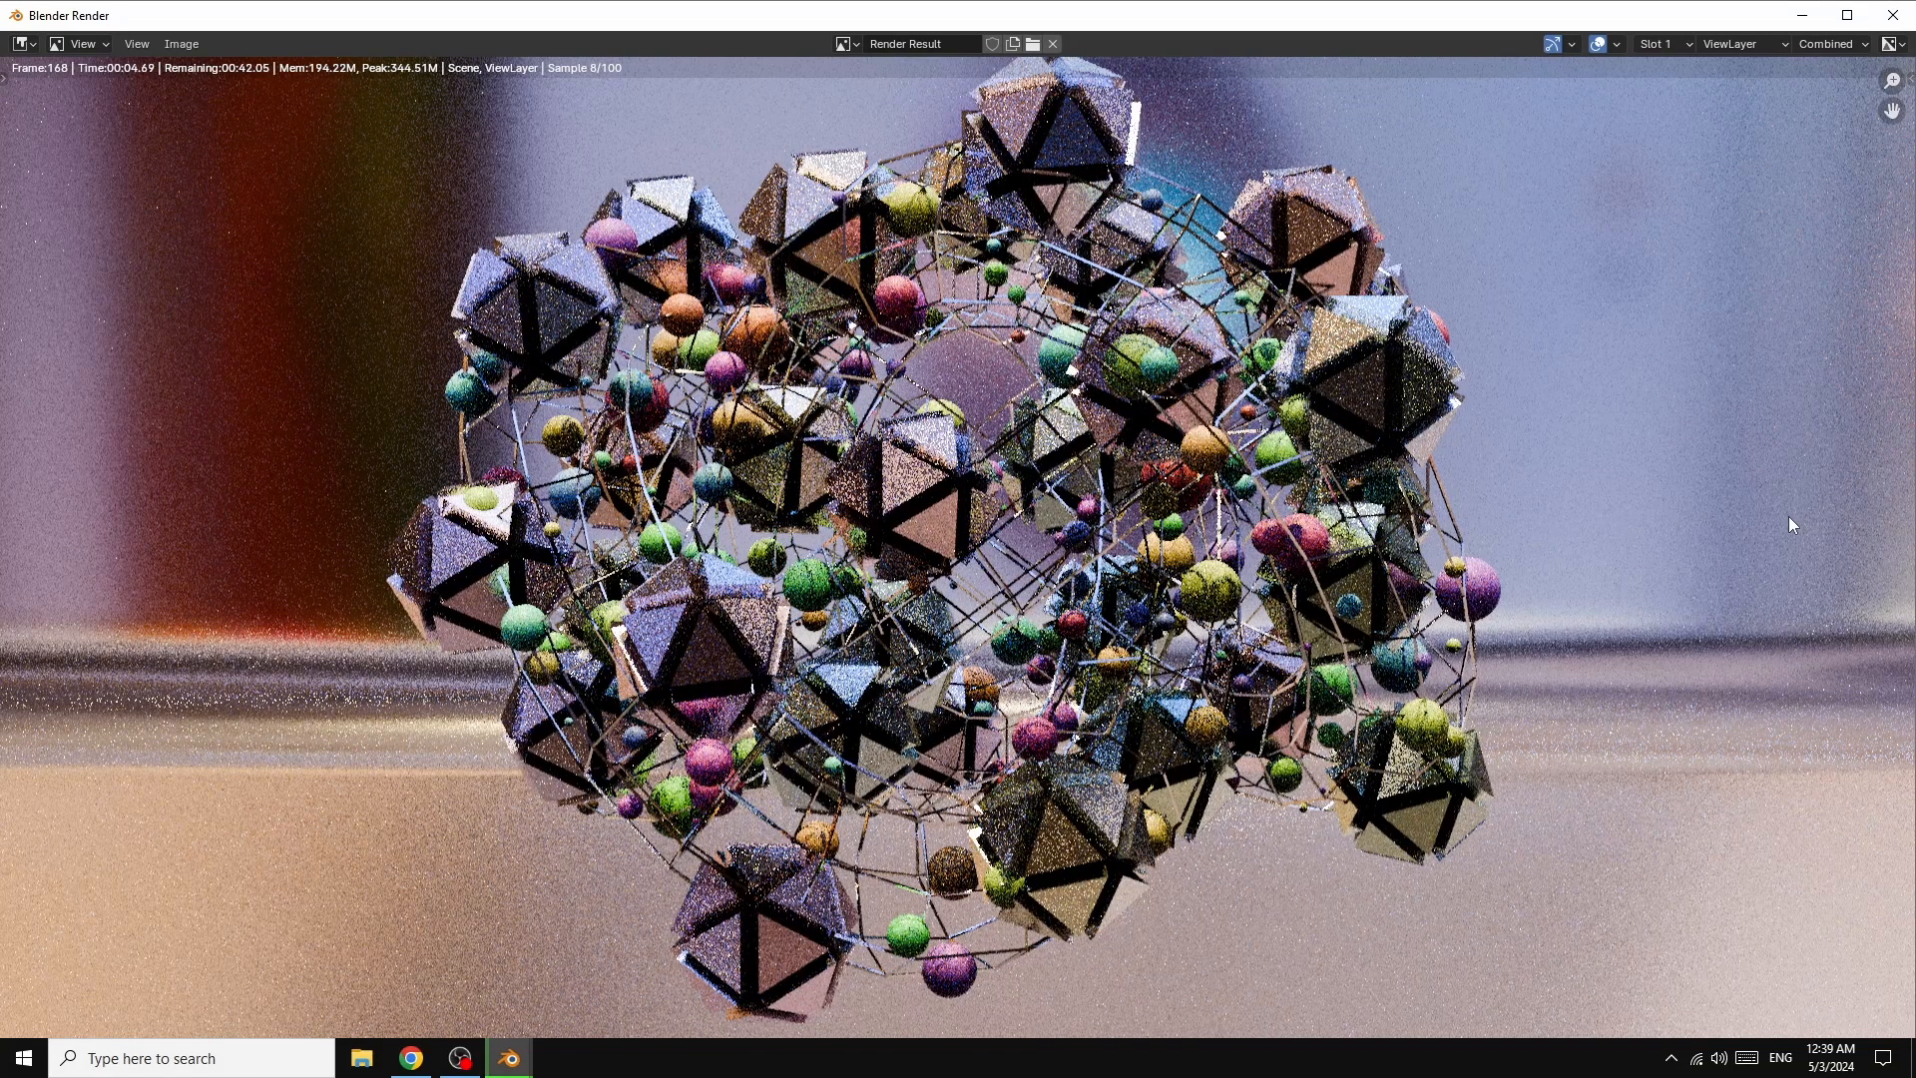
- Return from the render window to the main scene window and set the render output's file format to FFmpeg Video
scroll(1776, 508, "down", 2)
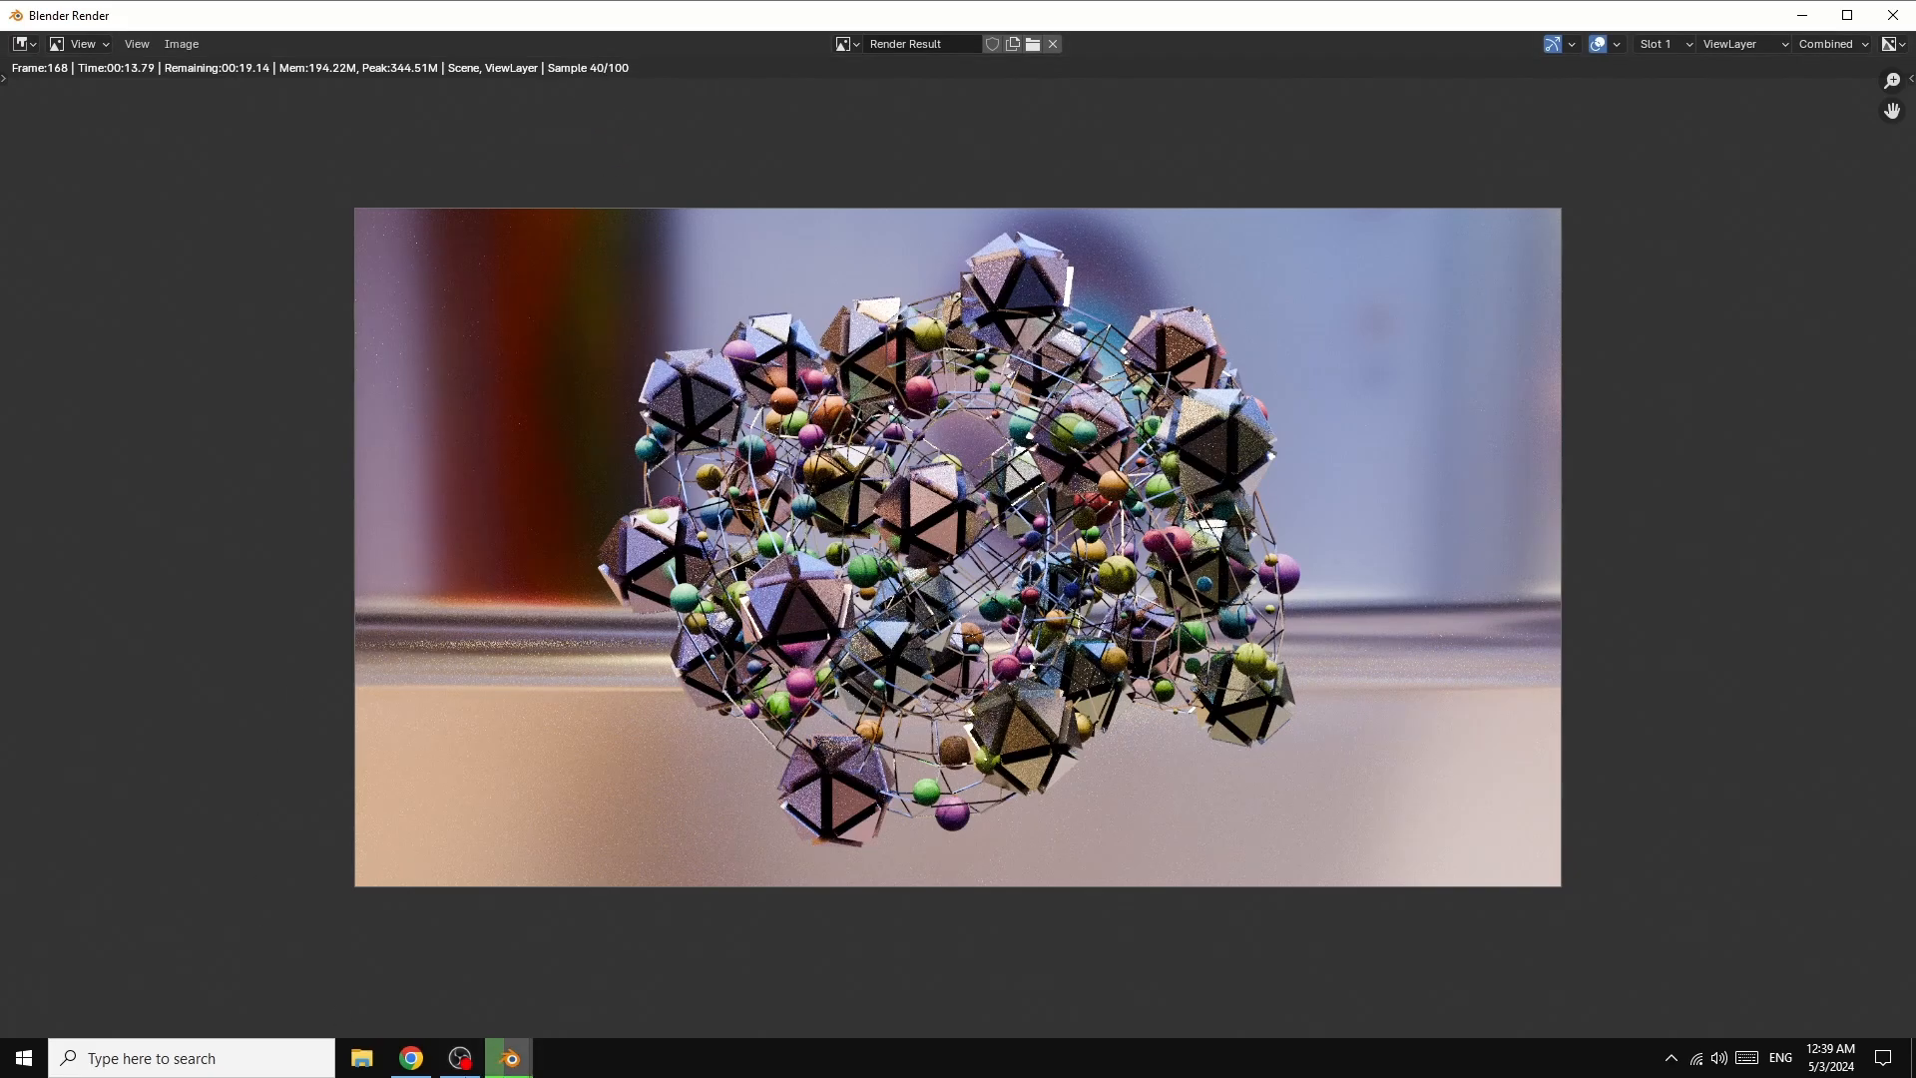
left_click(490, 1053)
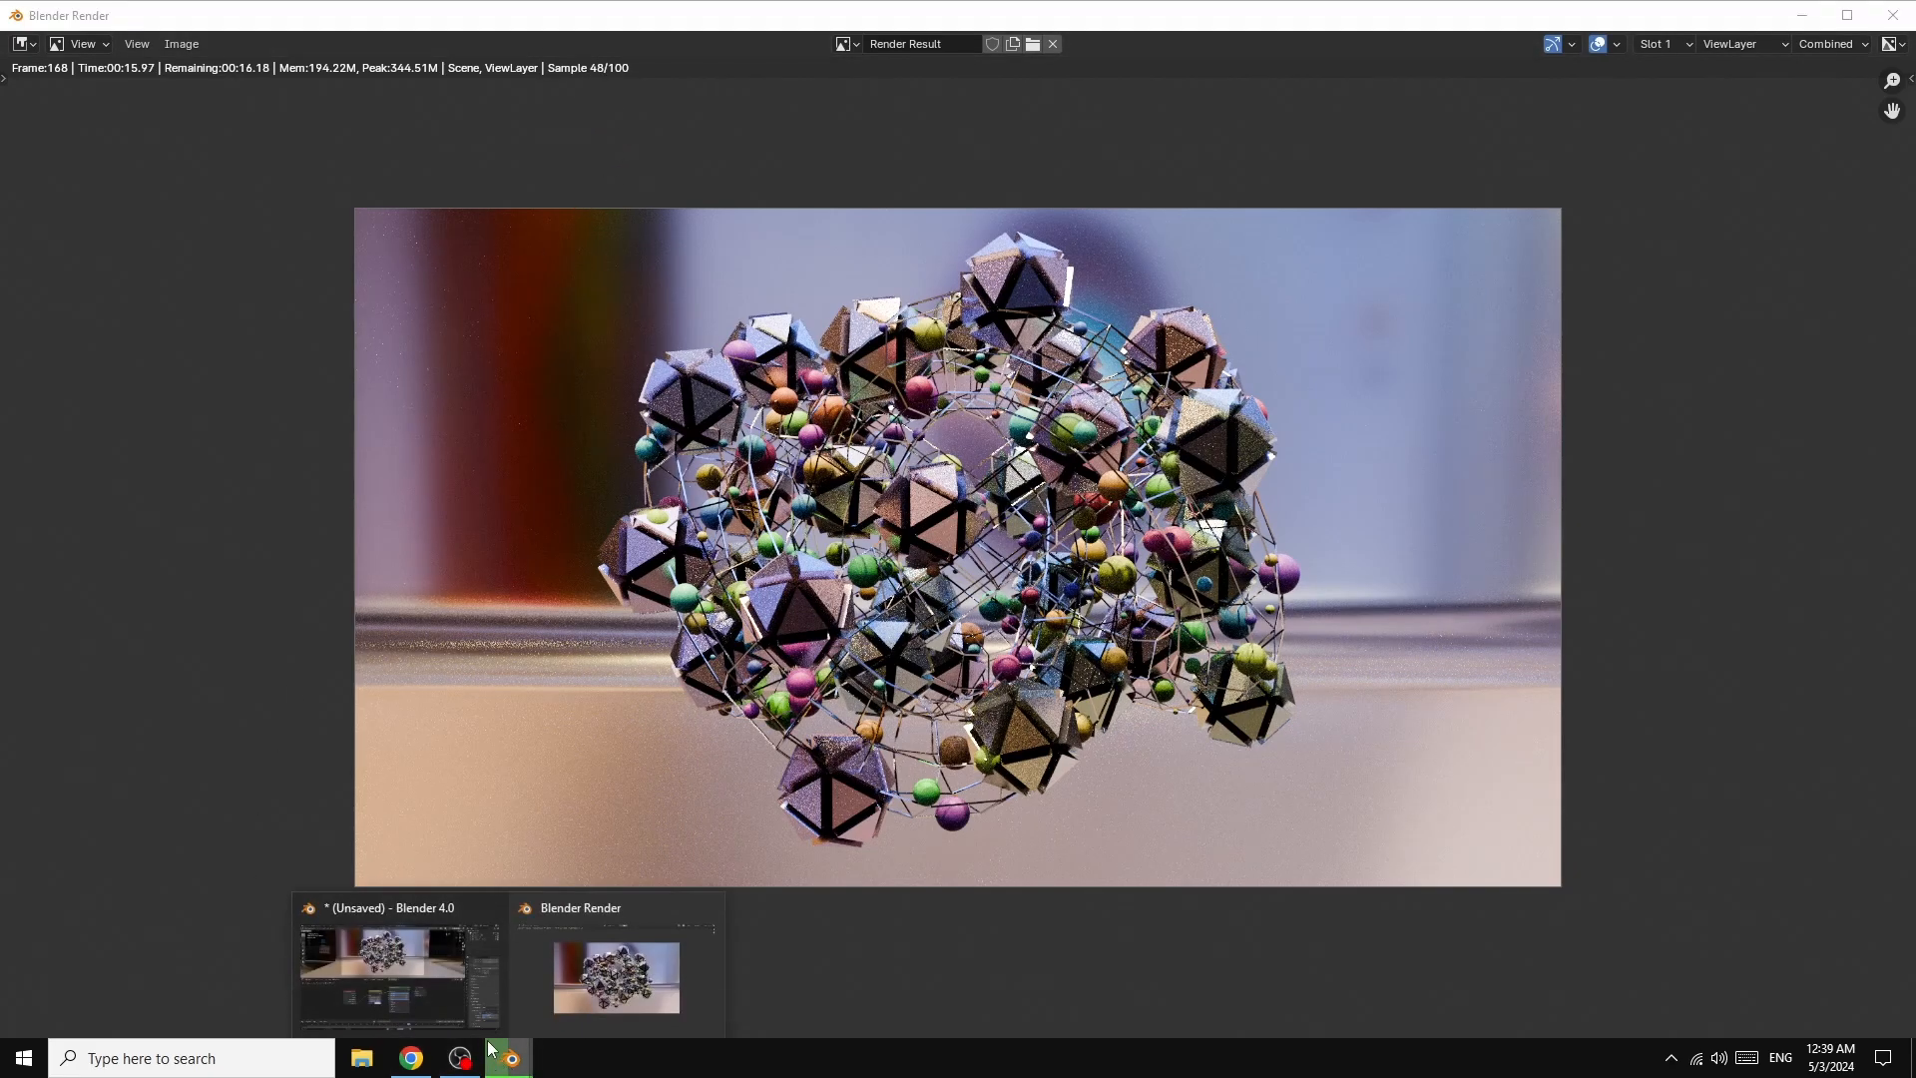
left_click(399, 958)
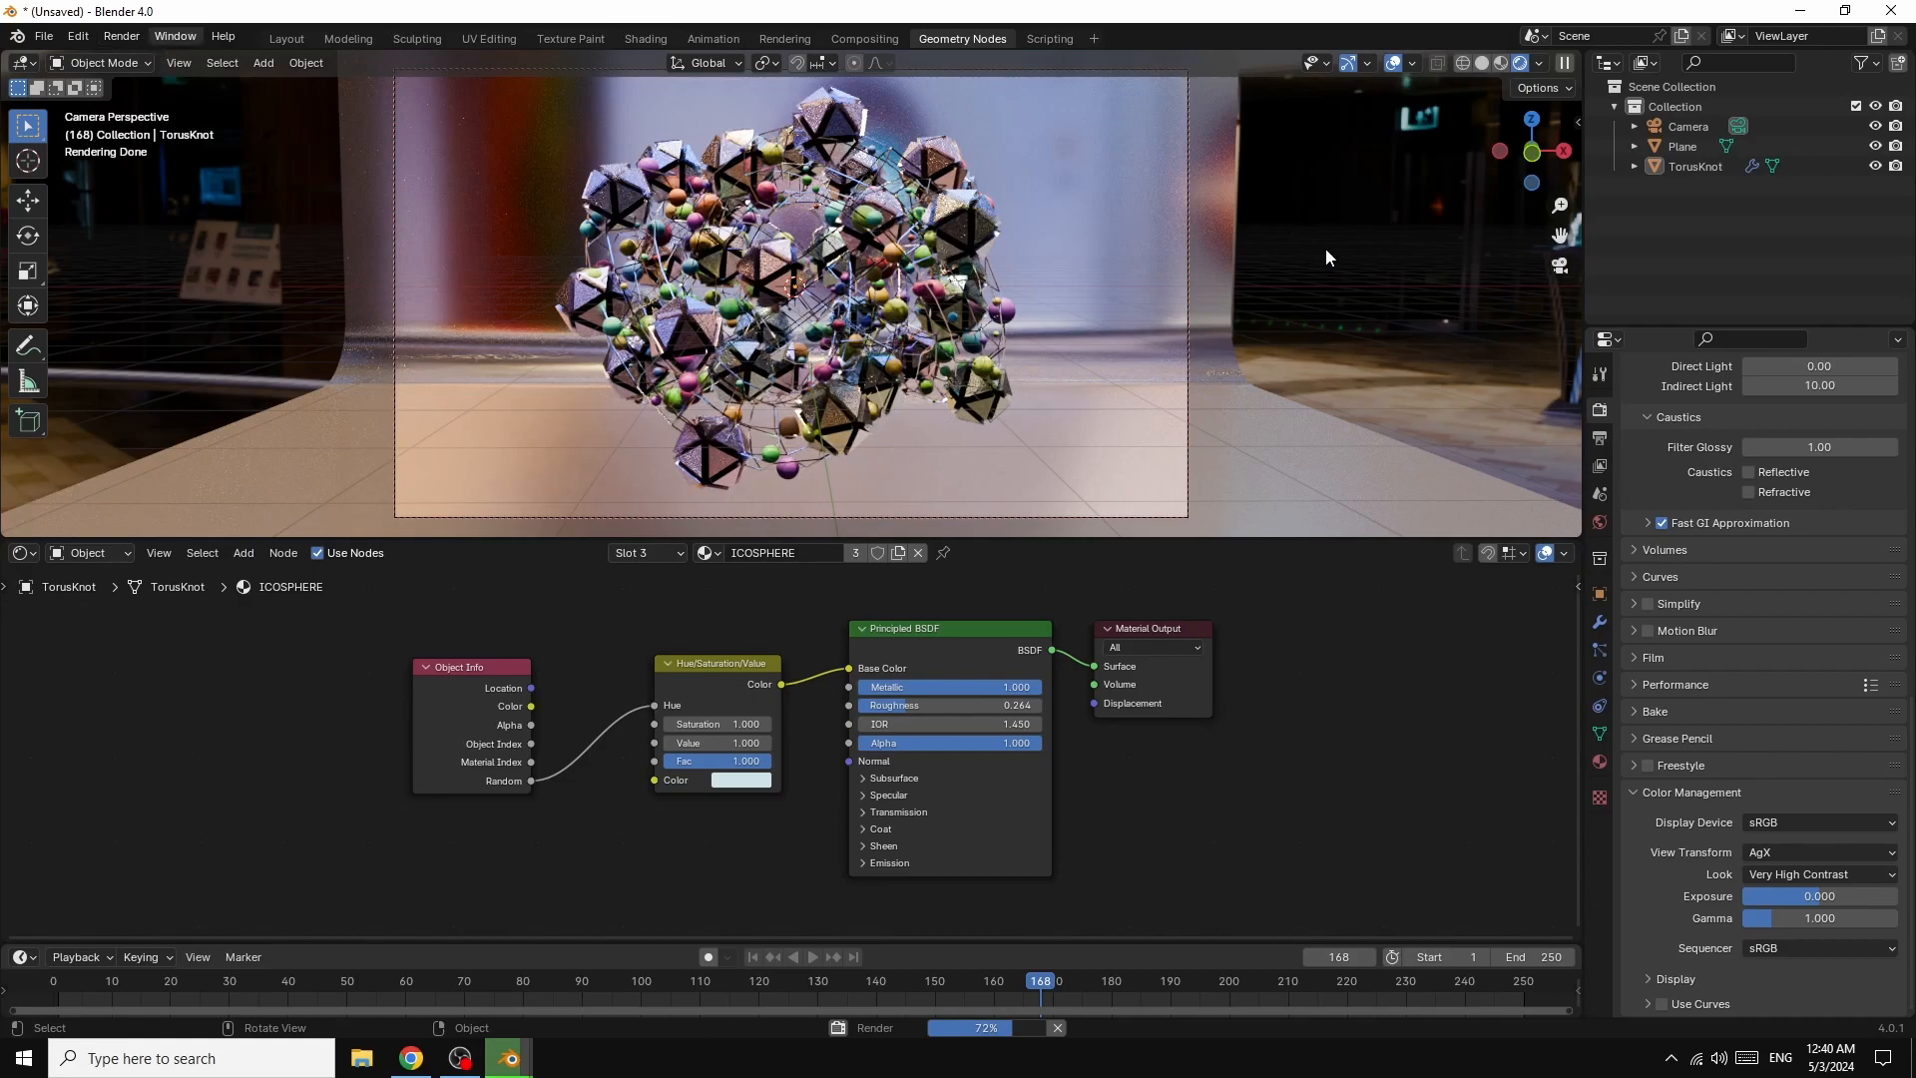
left_click(1599, 438)
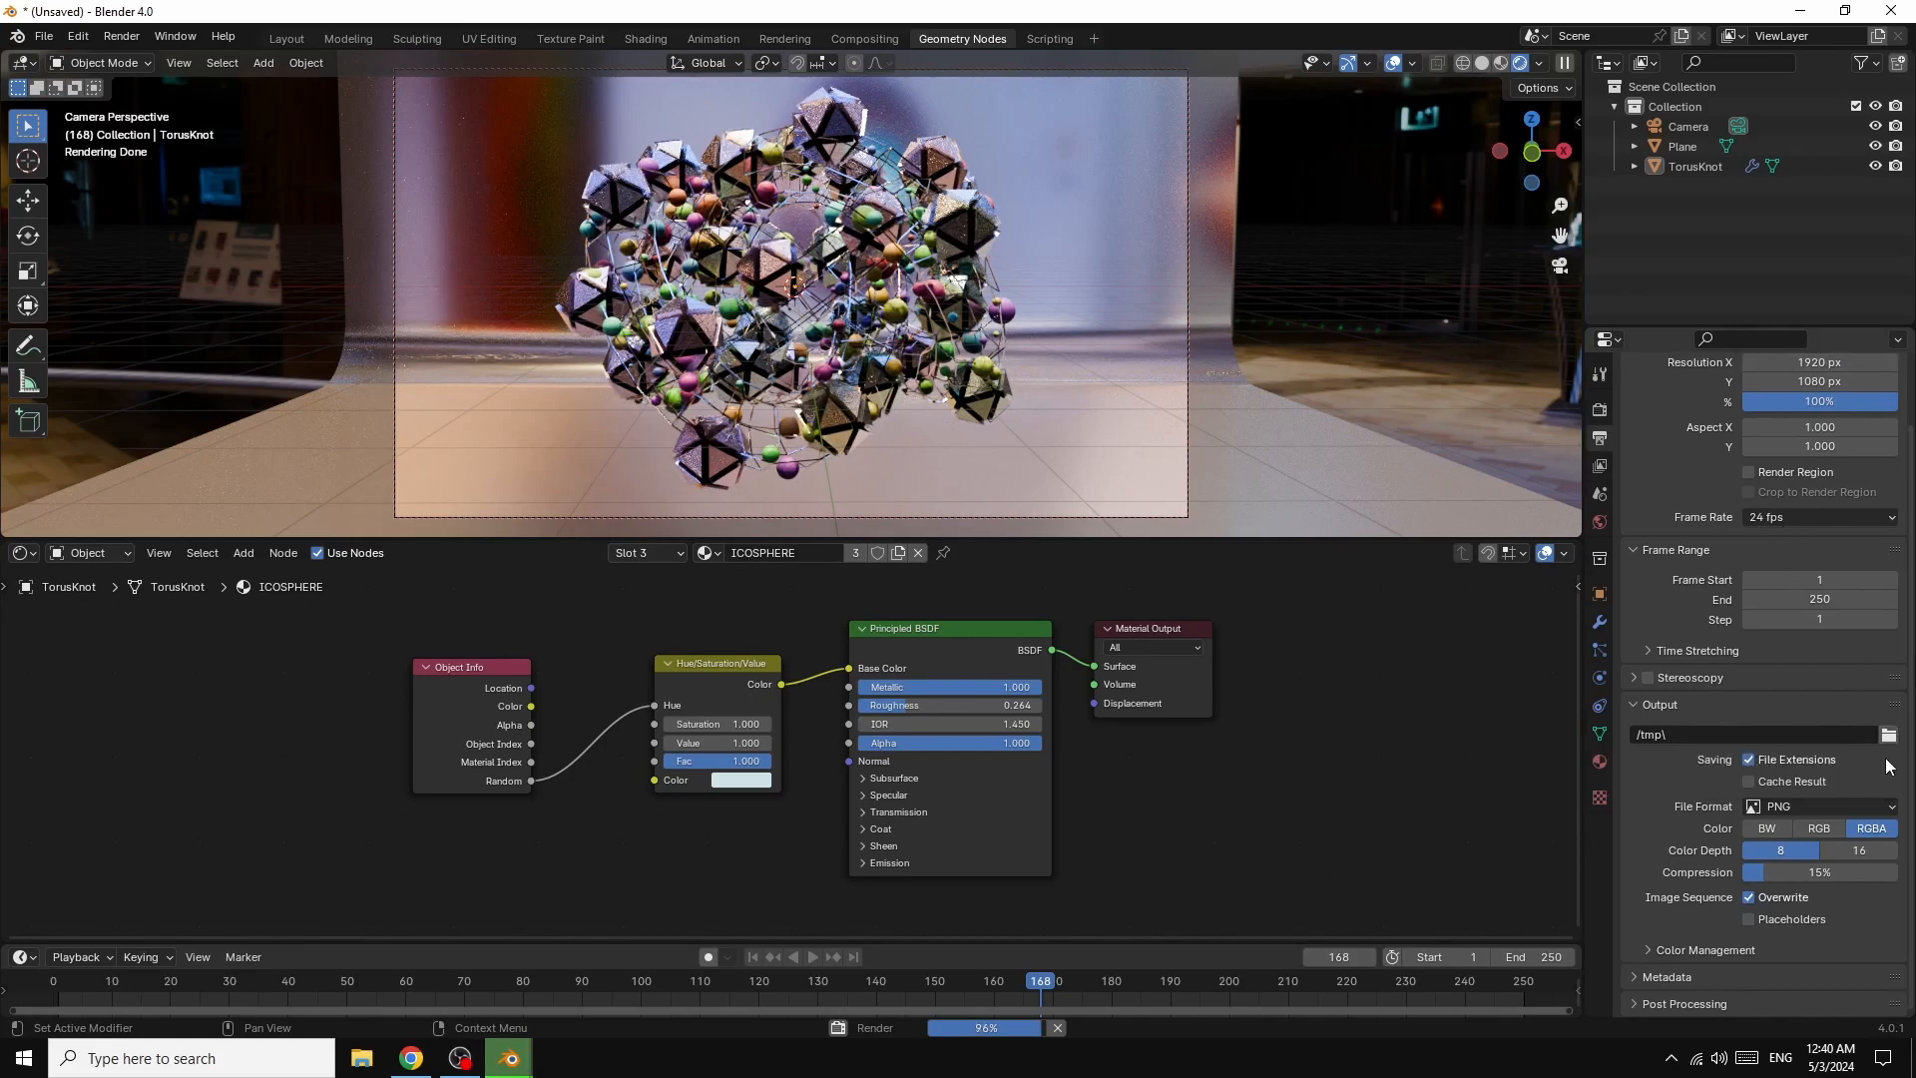
left_click(1818, 807)
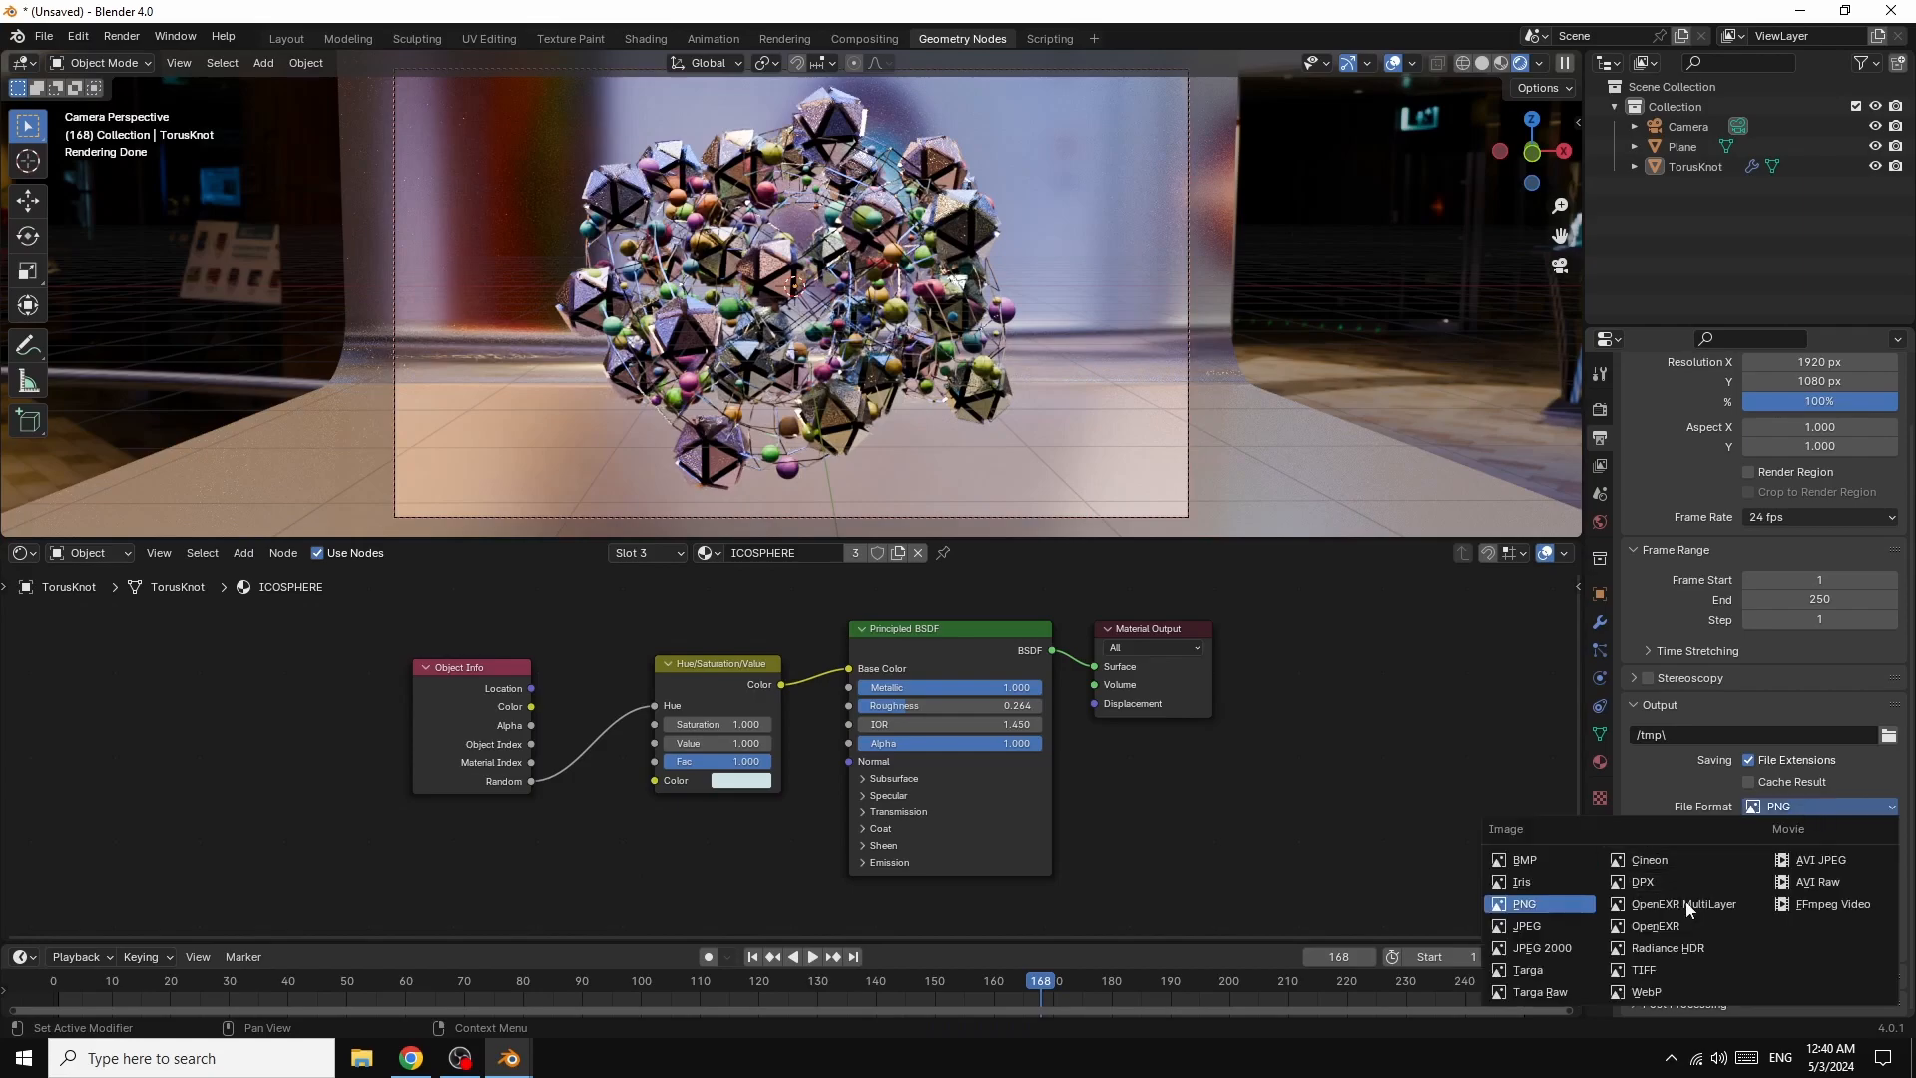
left_click(1834, 904)
scroll(1842, 901, "up", 3)
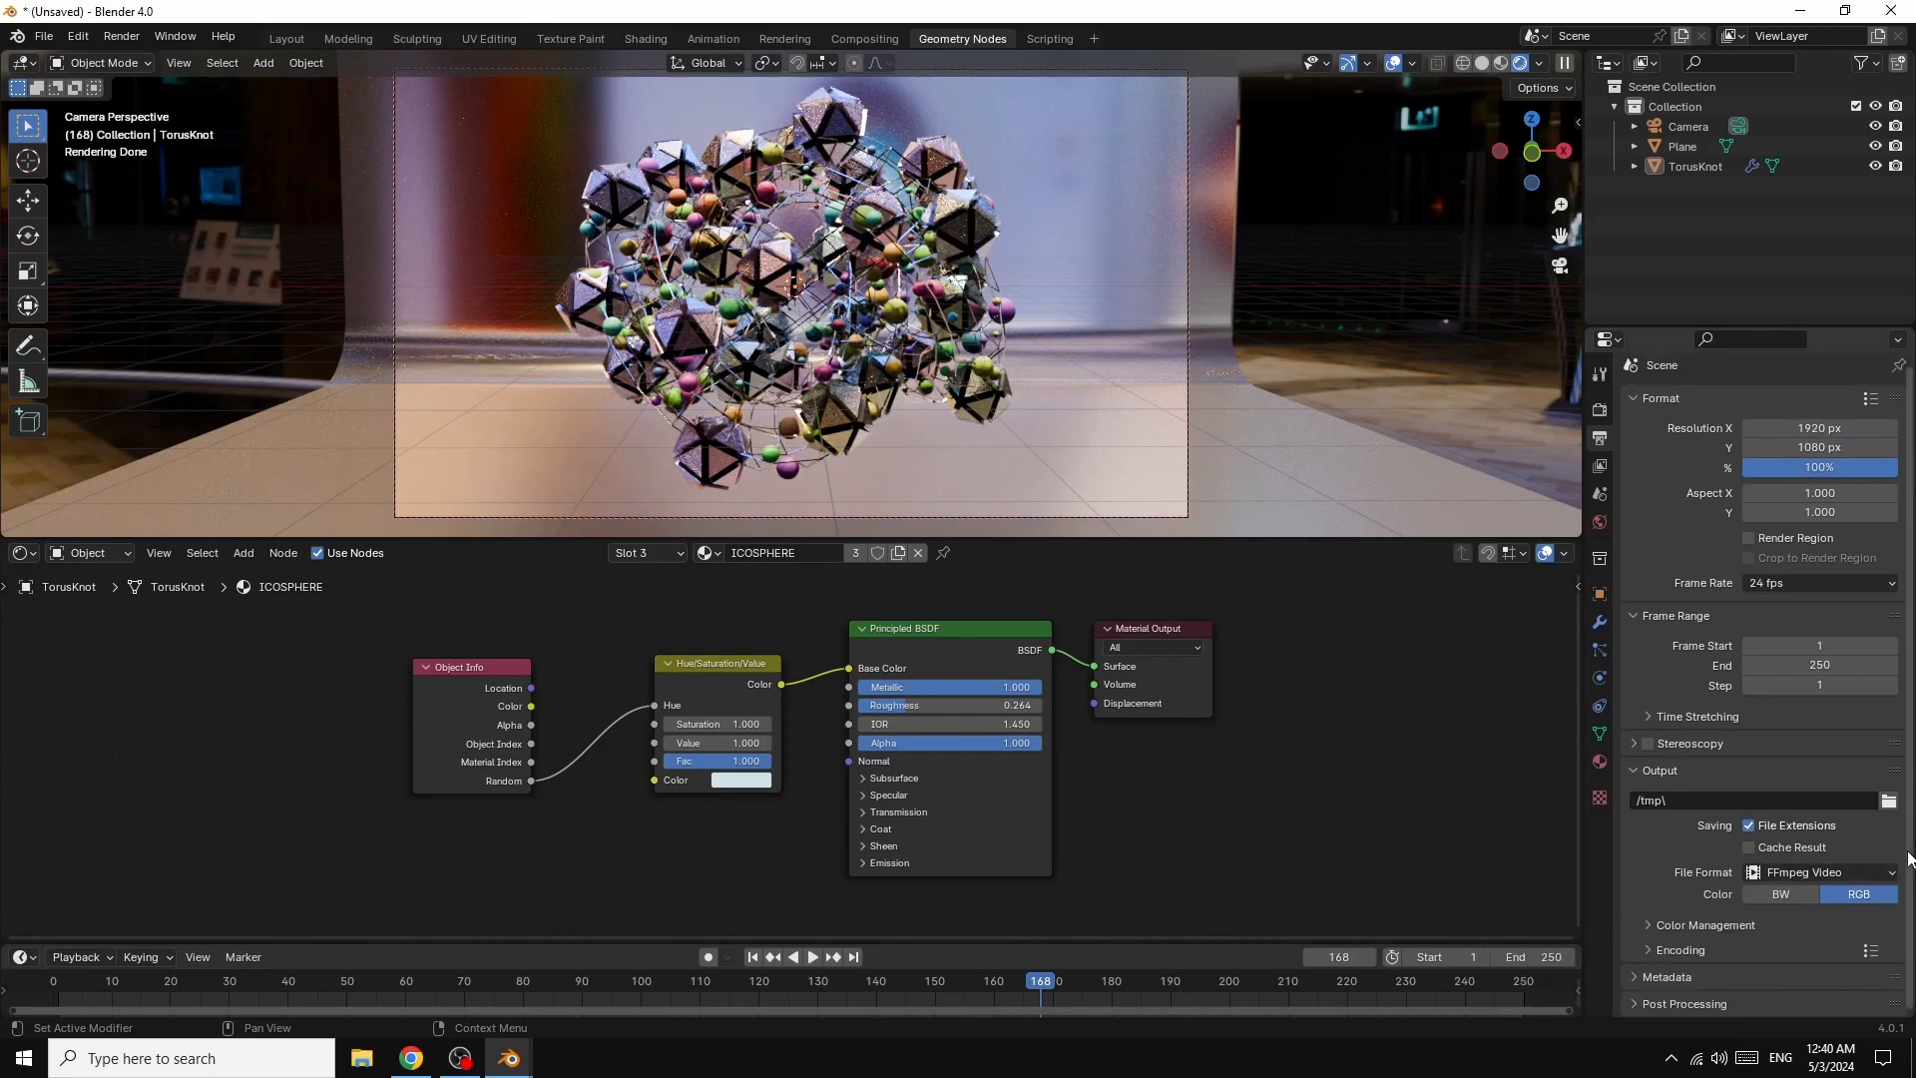
- Set the video encoding container to MPEG-4 and the output quality to High Quality
left_click(1643, 952)
scroll(1845, 878, "down", 5)
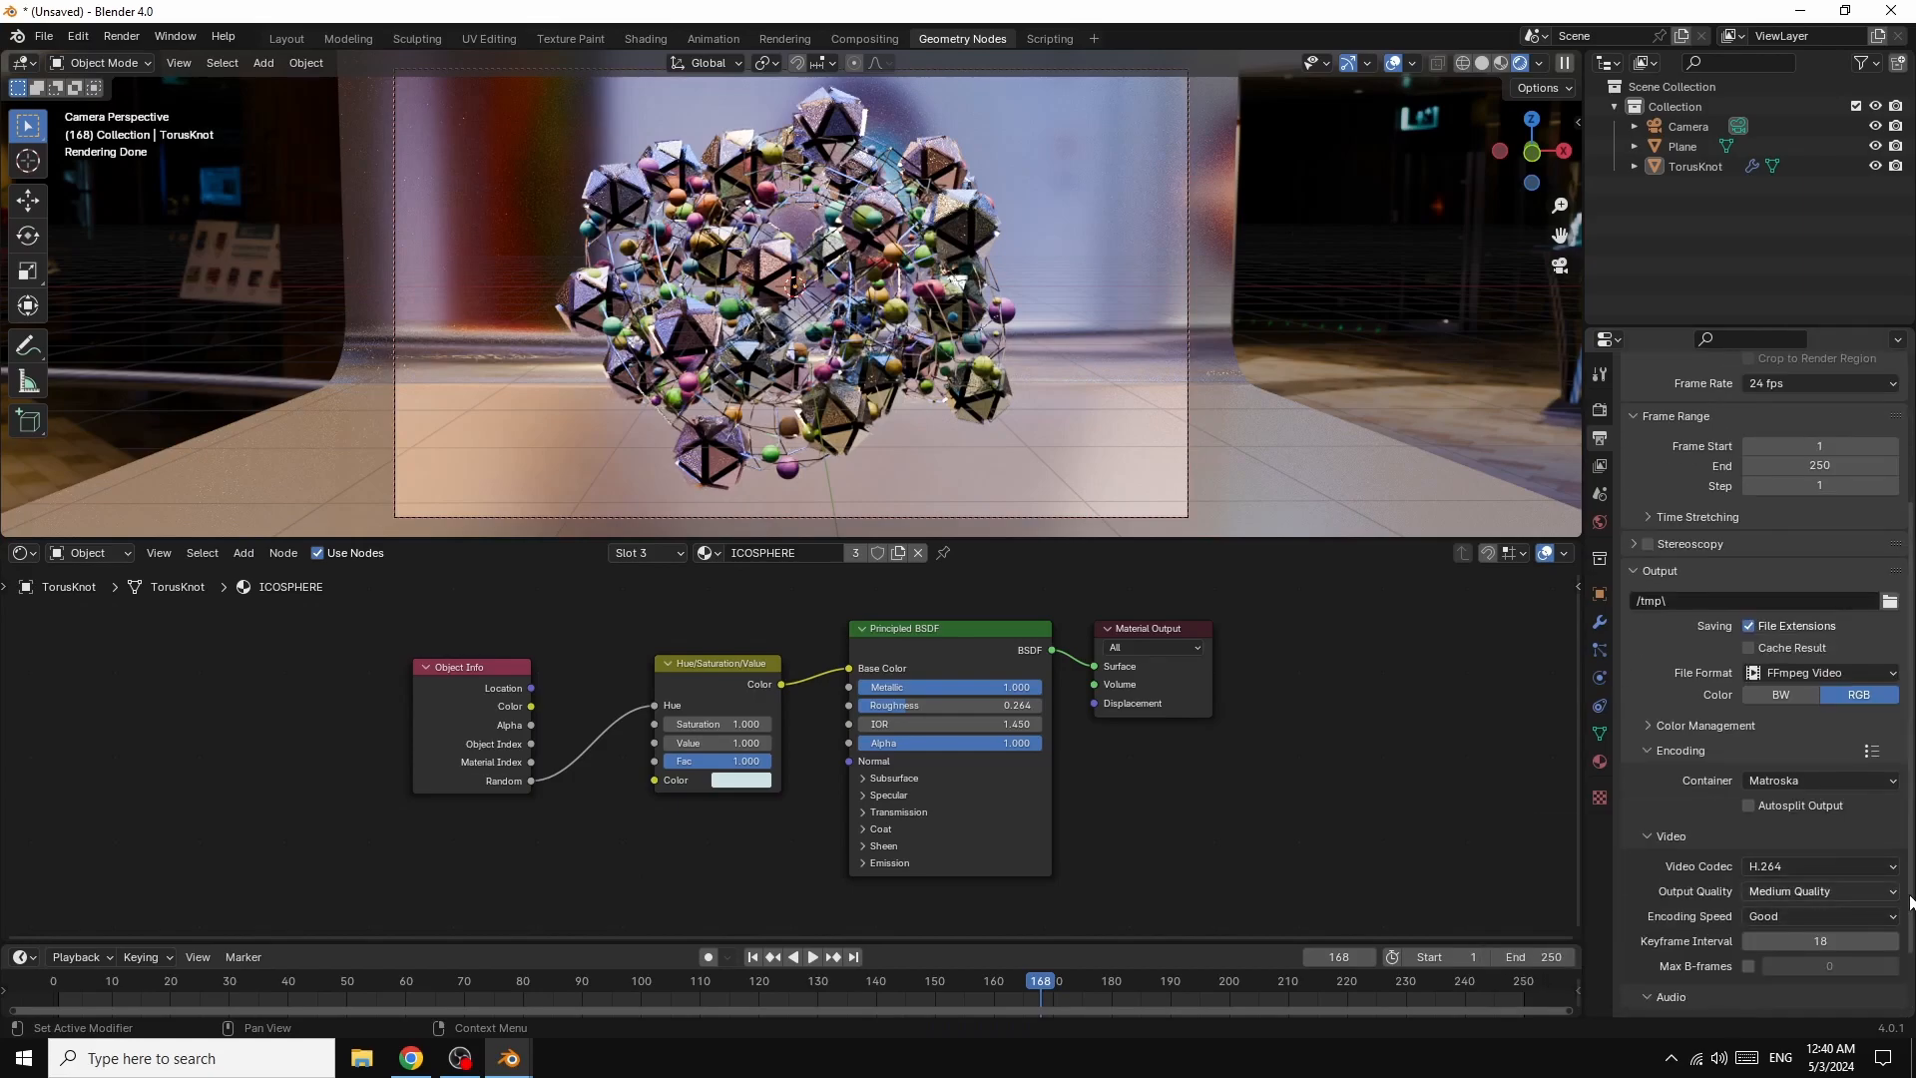
left_click(1776, 740)
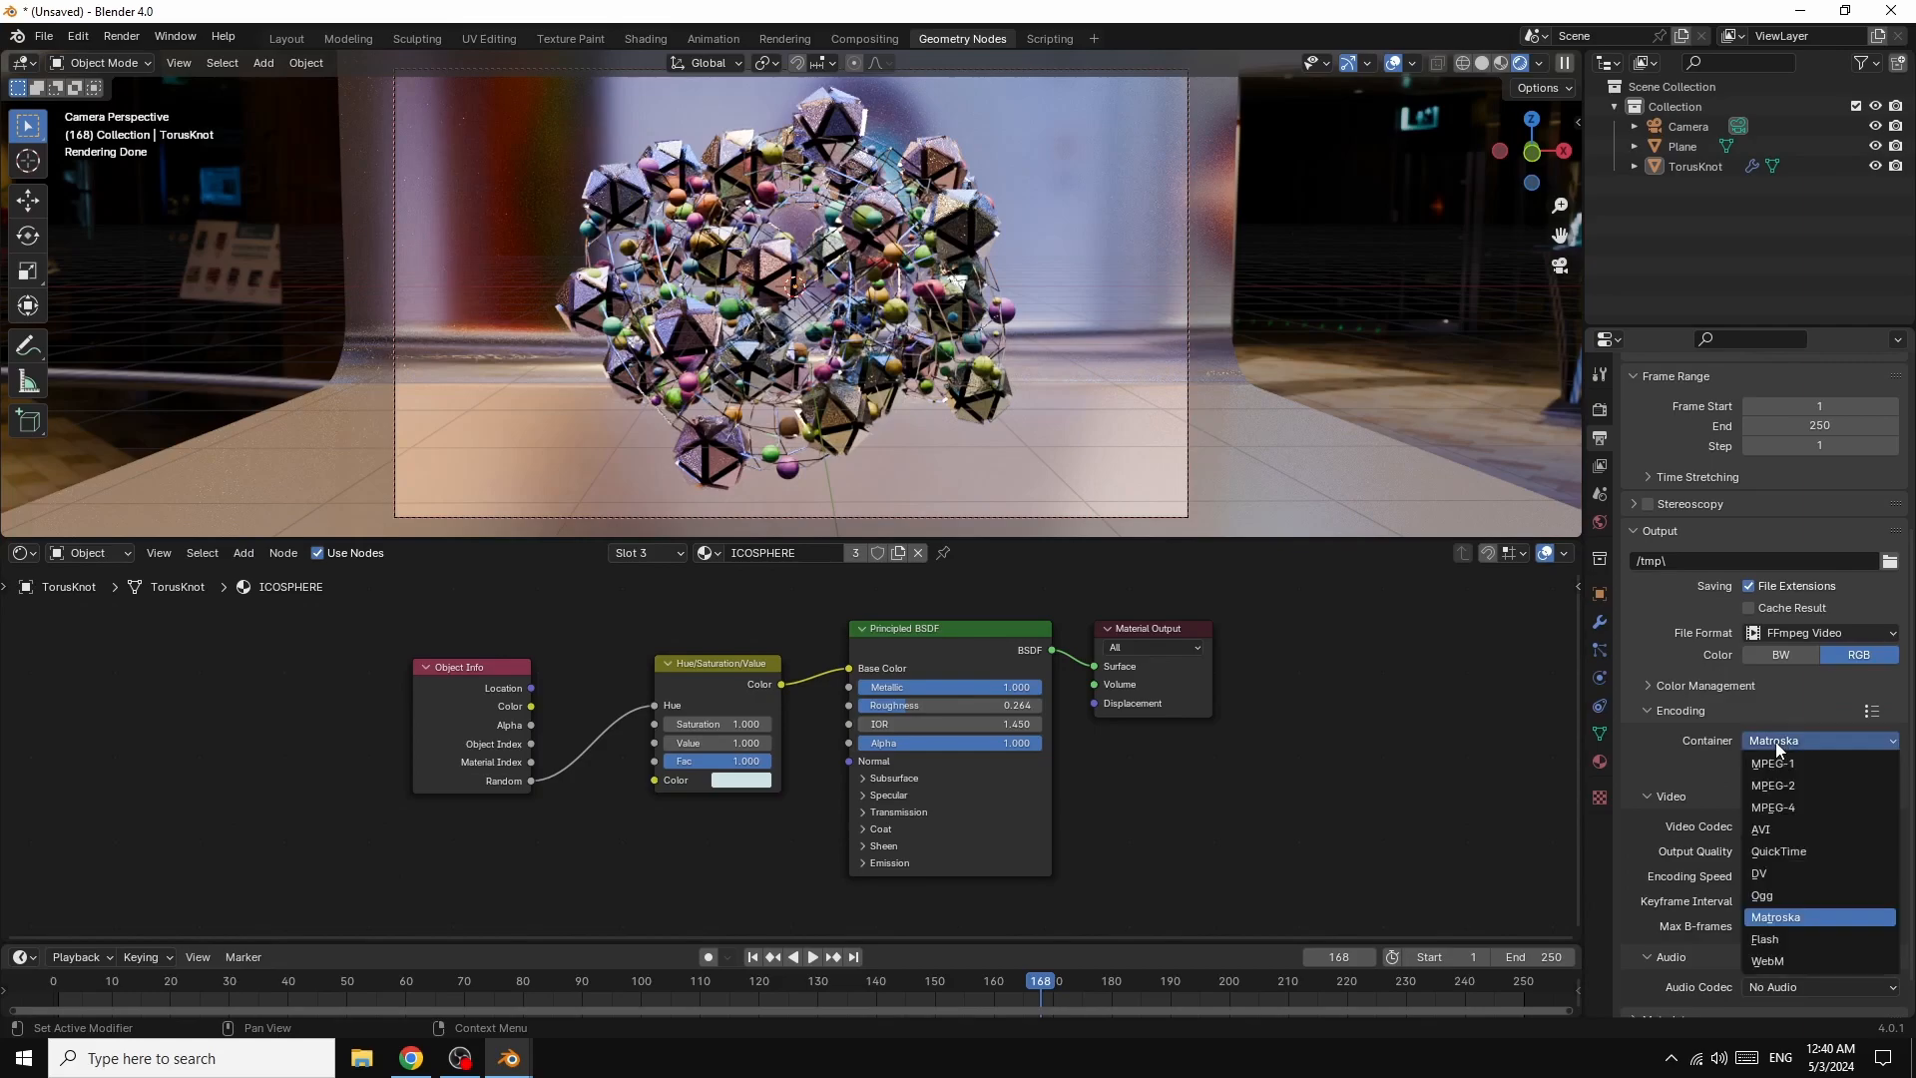
left_click(1764, 808)
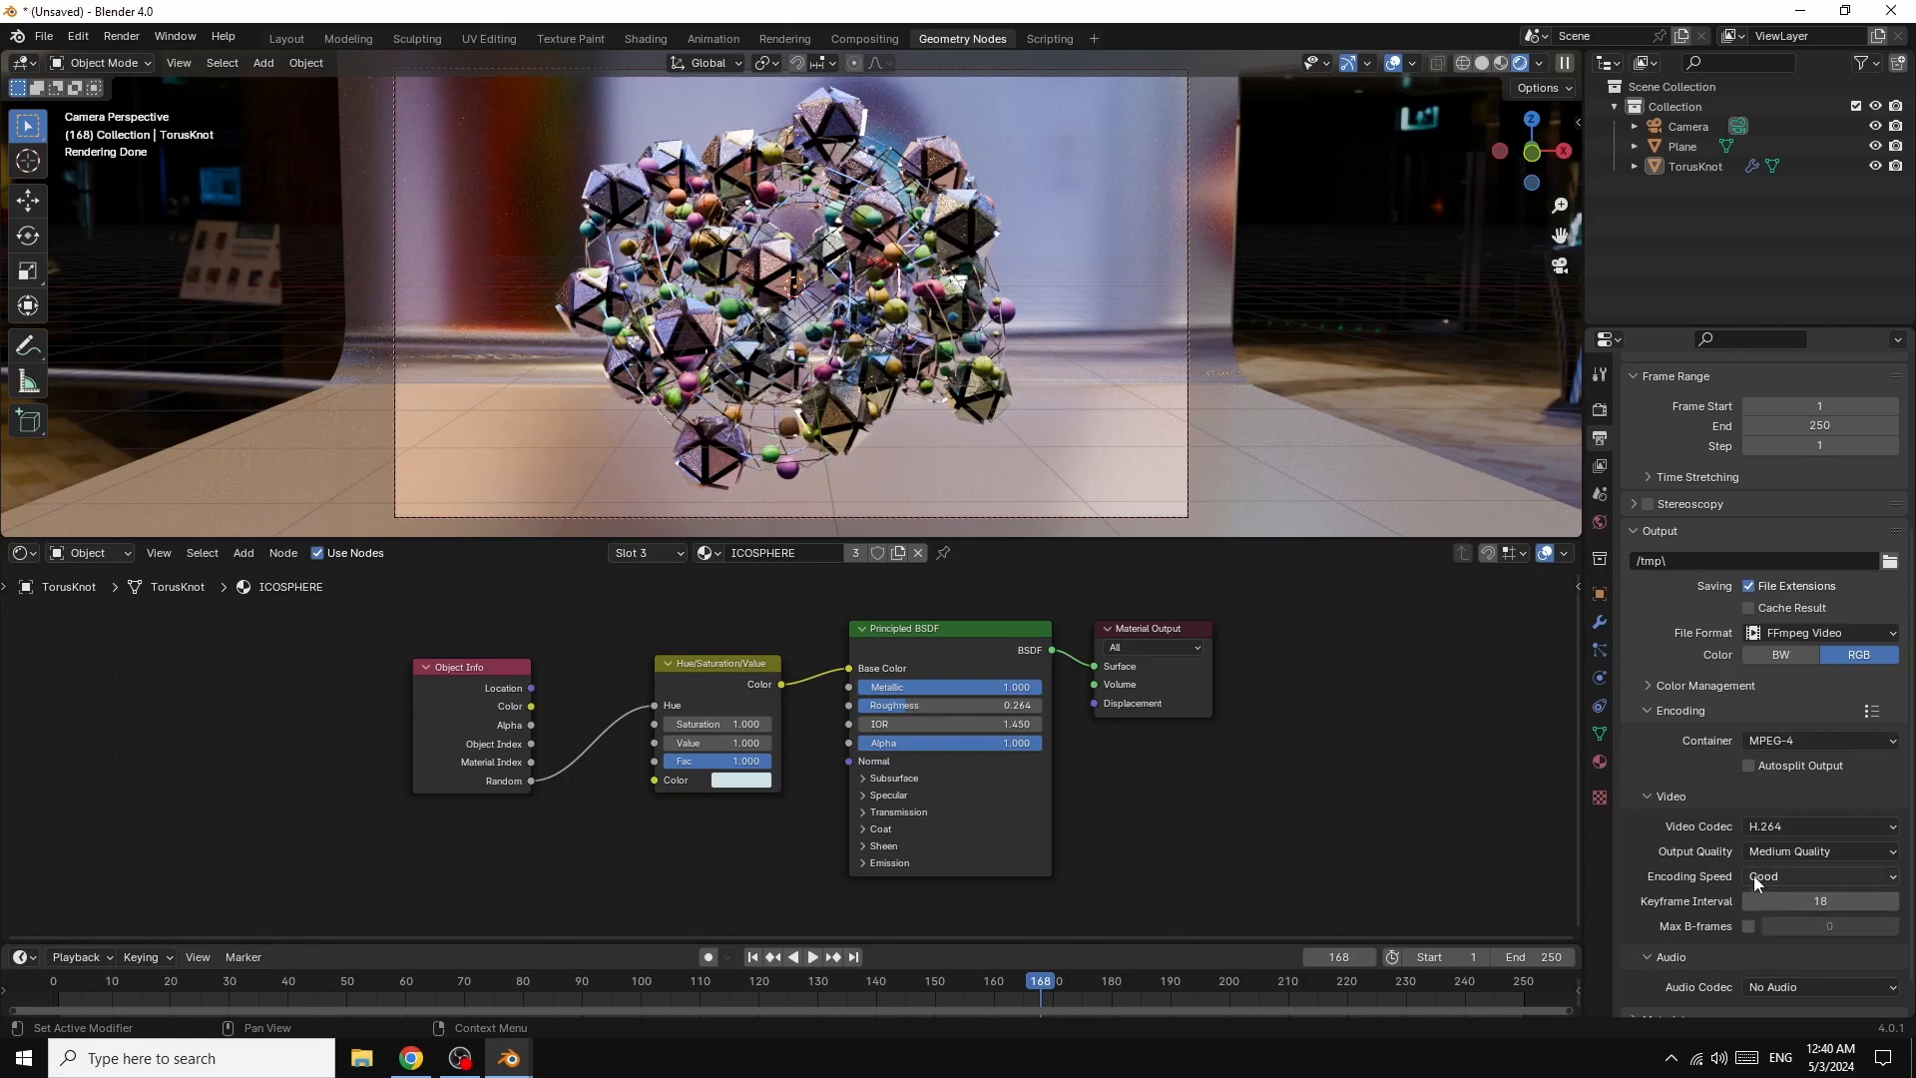
left_click(1792, 848)
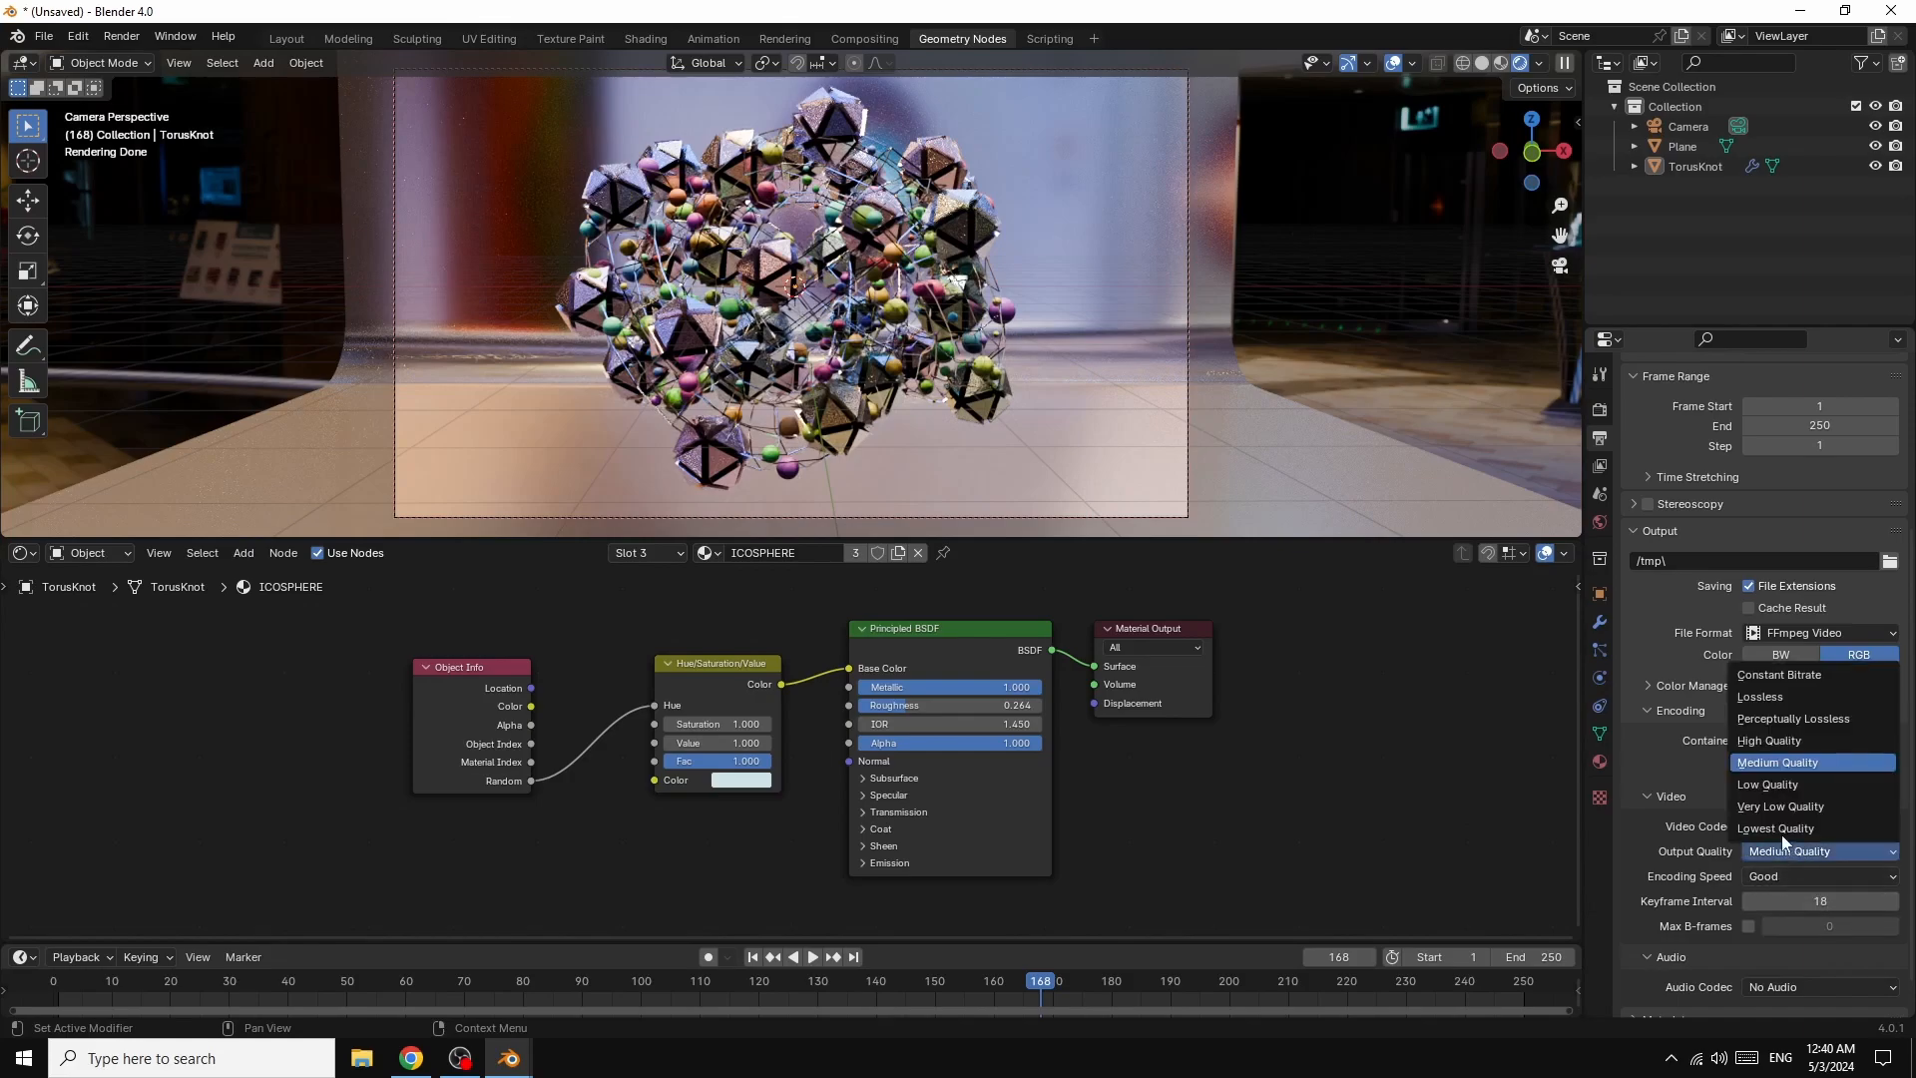
left_click(1768, 743)
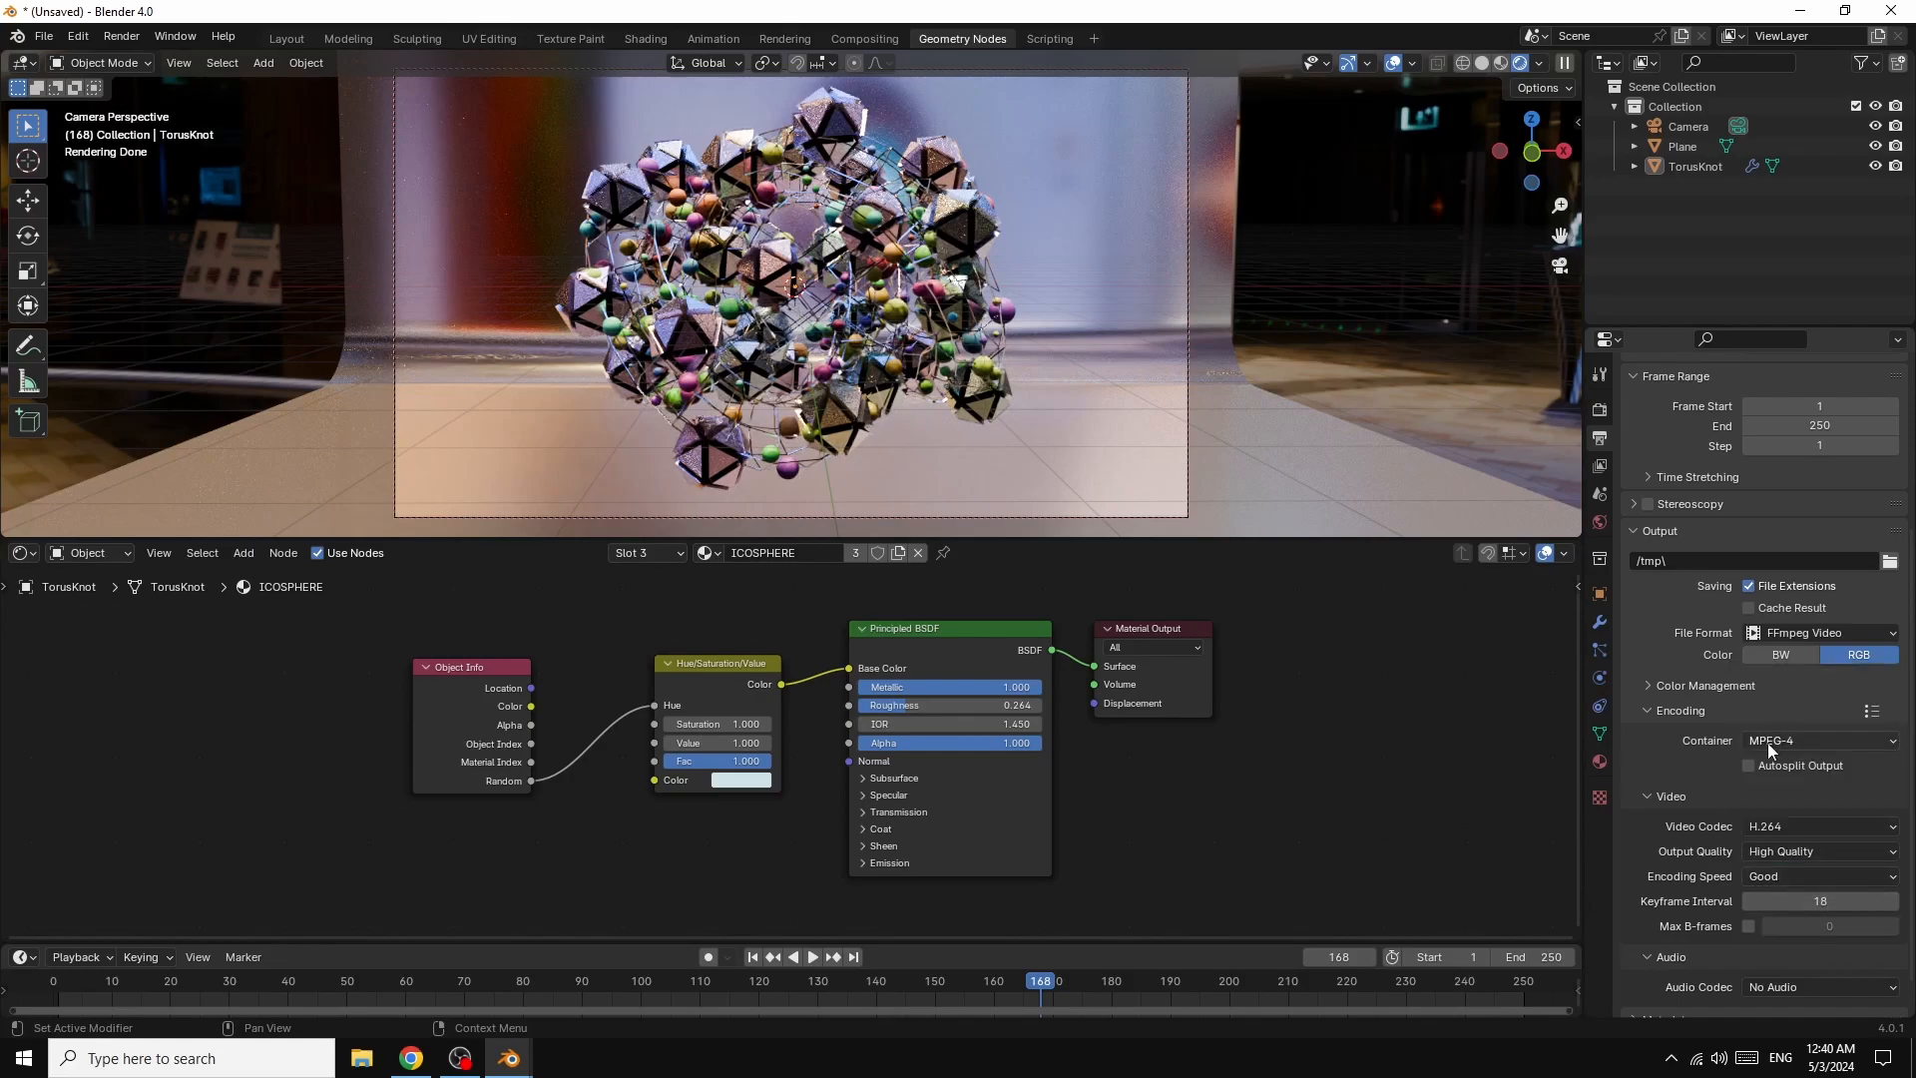
- Switch back to the render window to view the rendered still of frame 168
left_click(137, 40)
mouse_move(509, 1055)
left_click(616, 978)
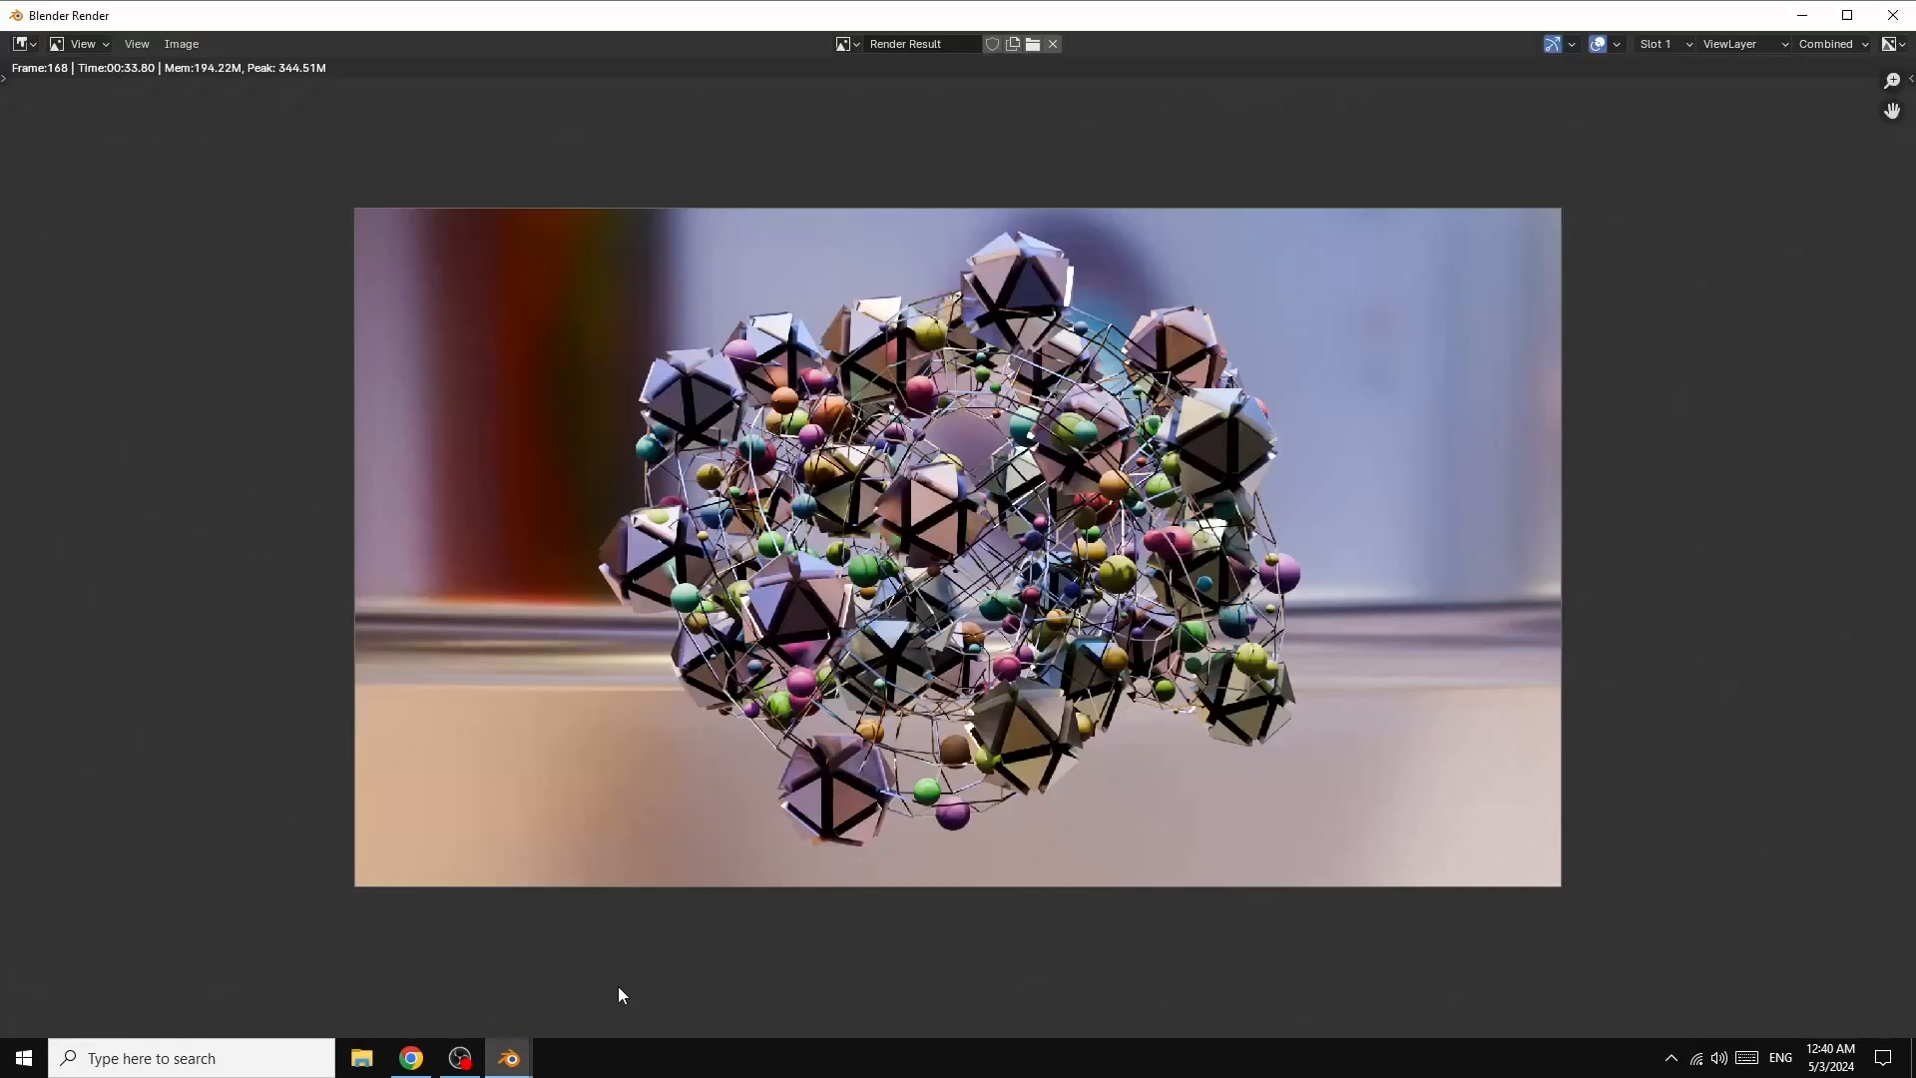